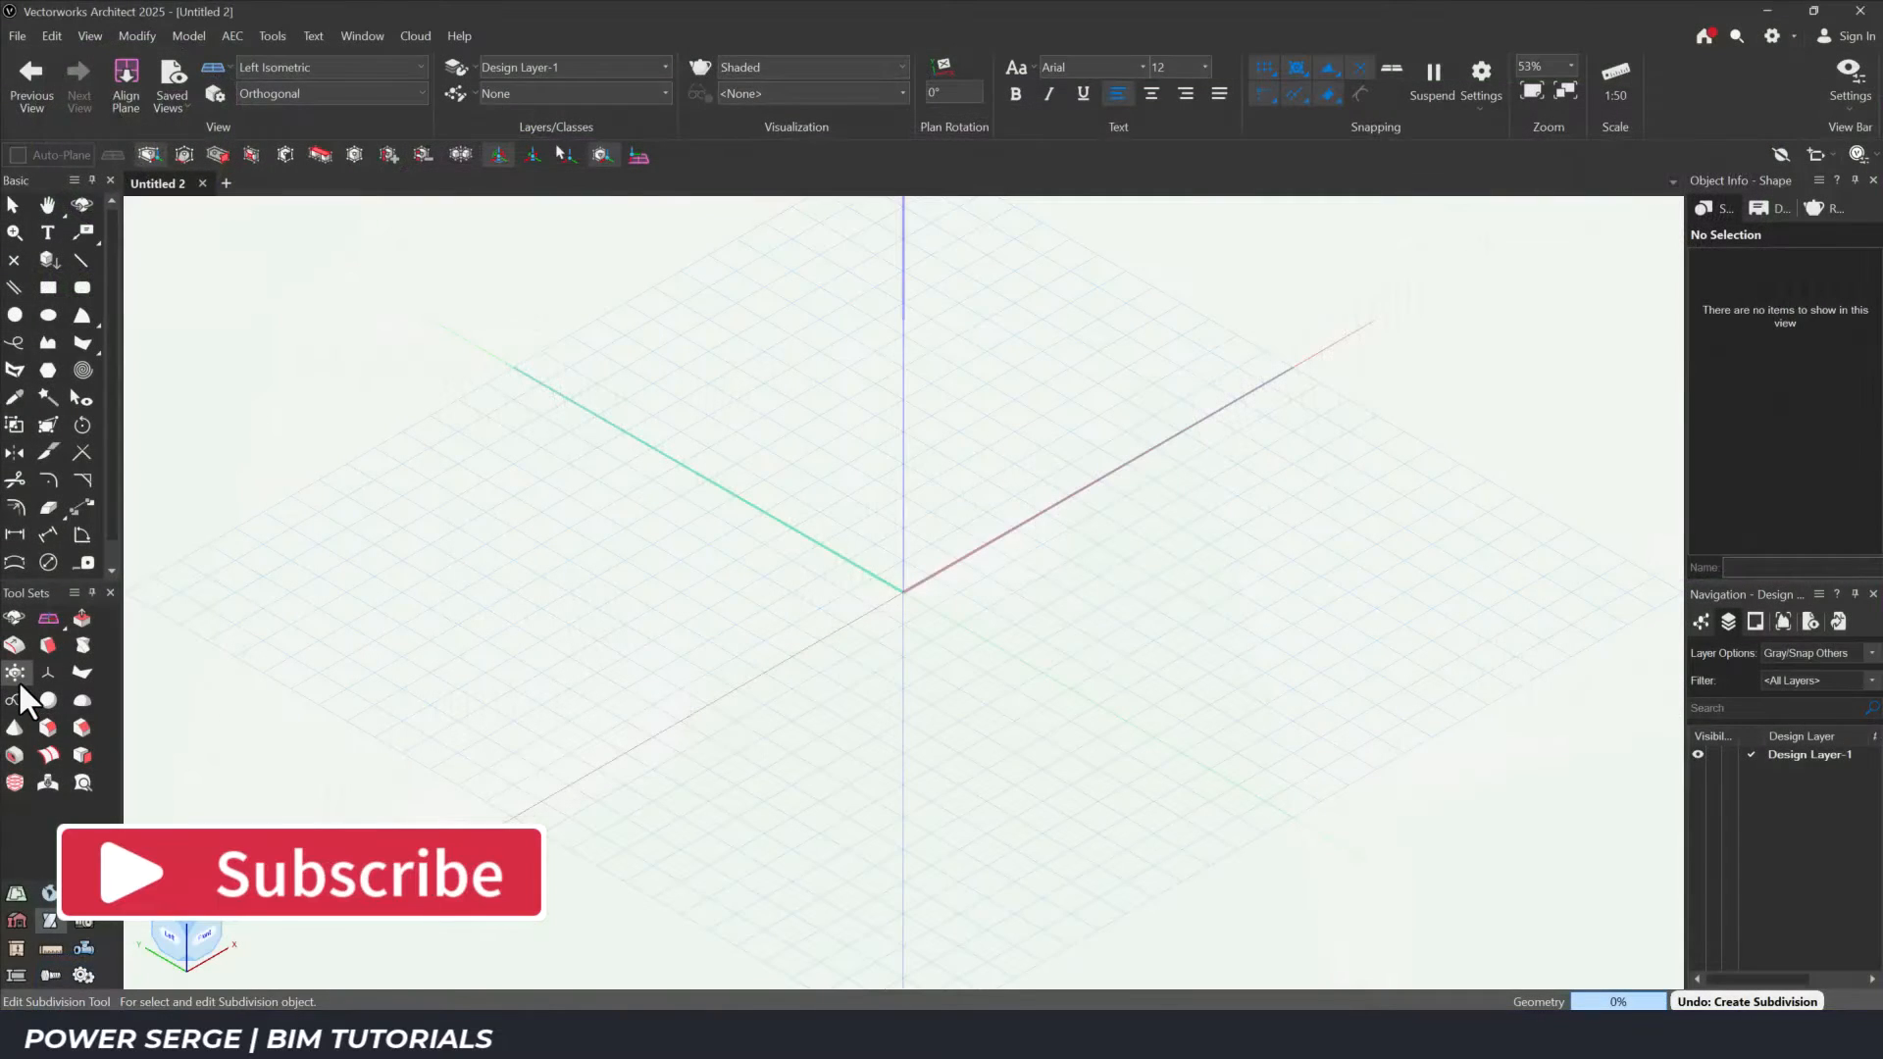
Create a 5000 mm cube subdivision primitive centred at the origin.
double_click(18, 679)
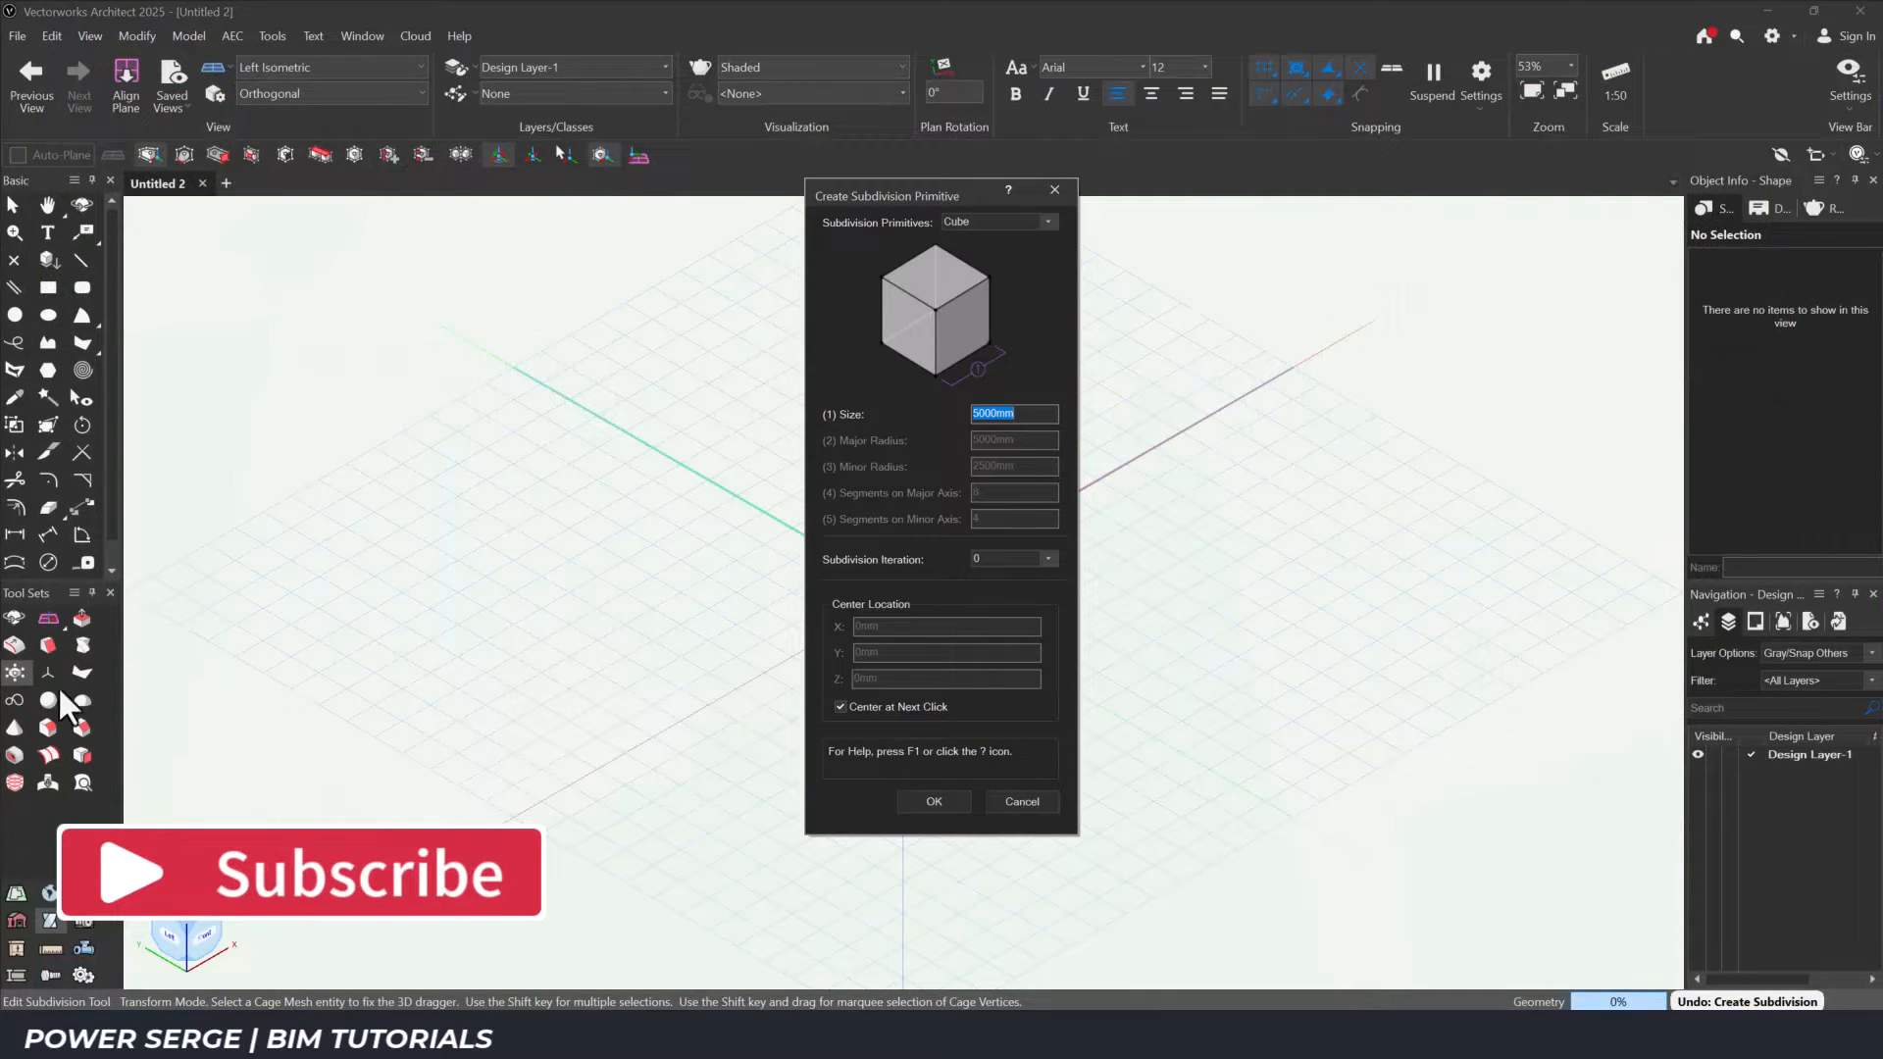
left_click(928, 799)
left_click(903, 591)
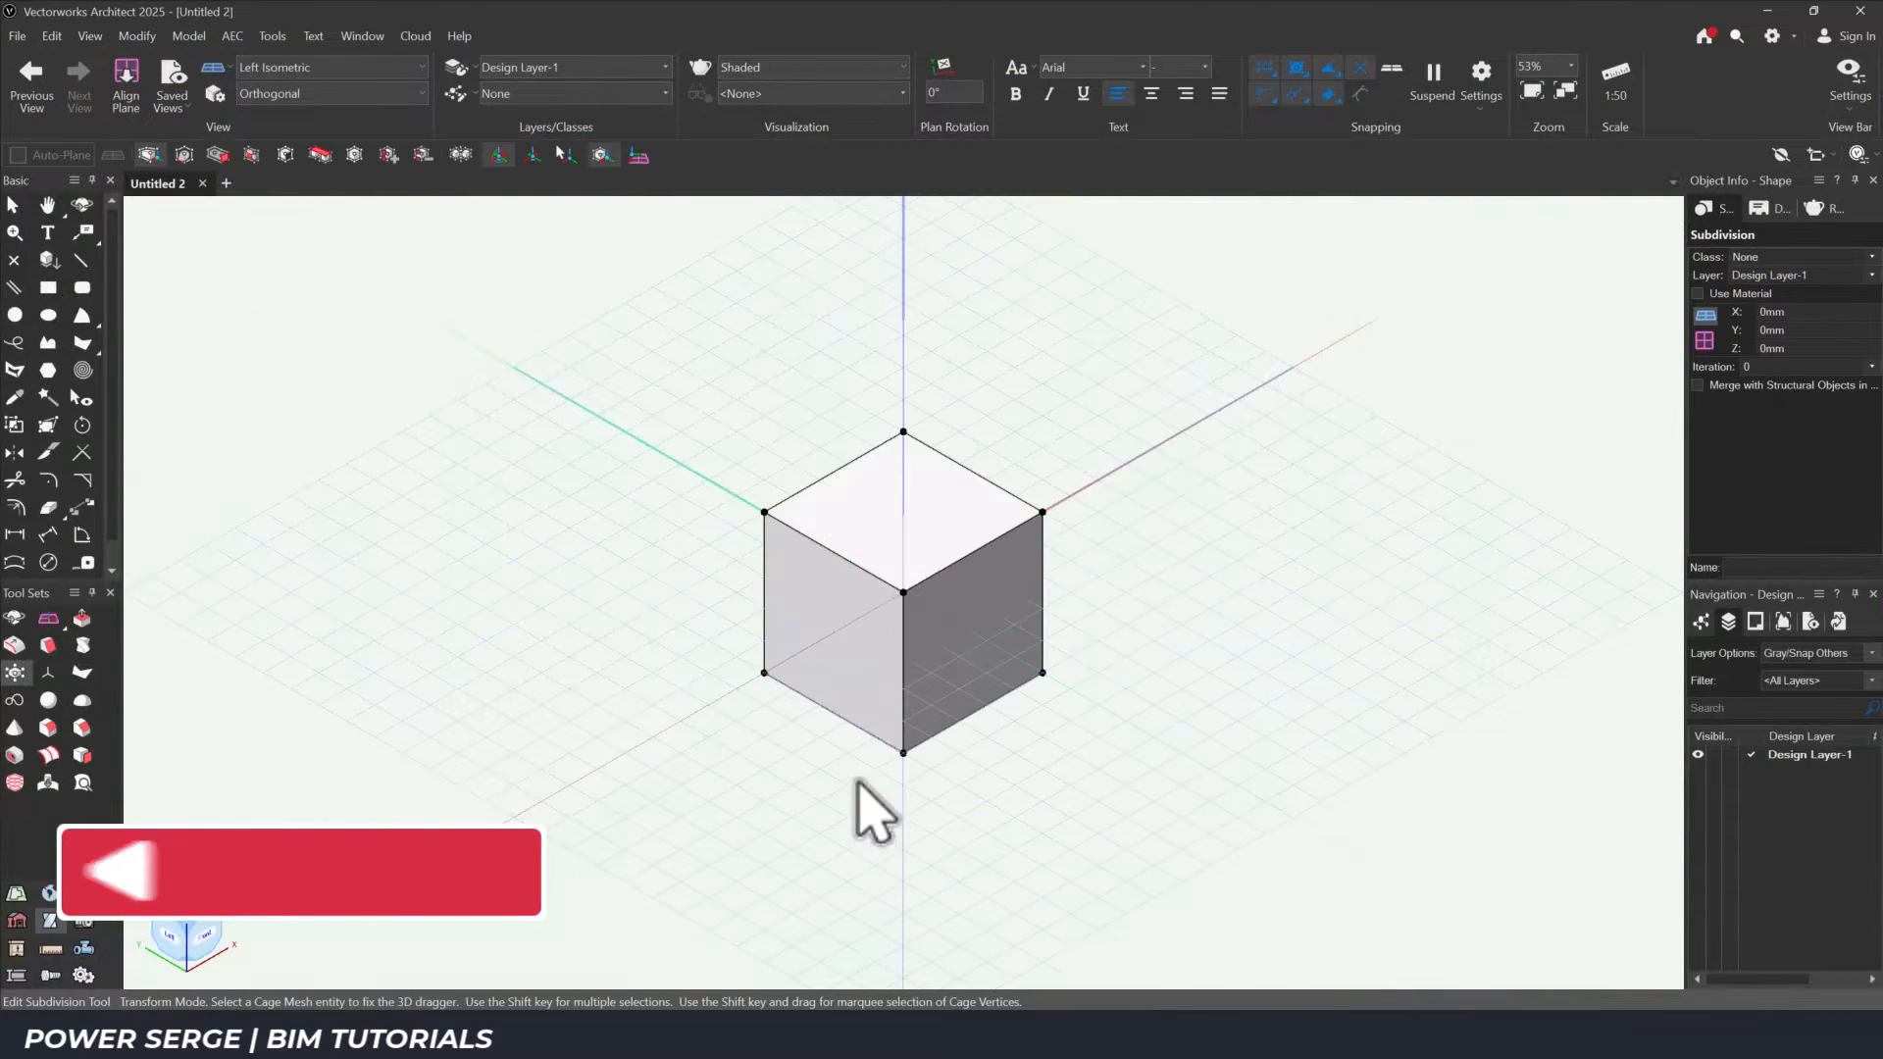
Set the view's rendering mode to Wireframe.
left_click(90, 37)
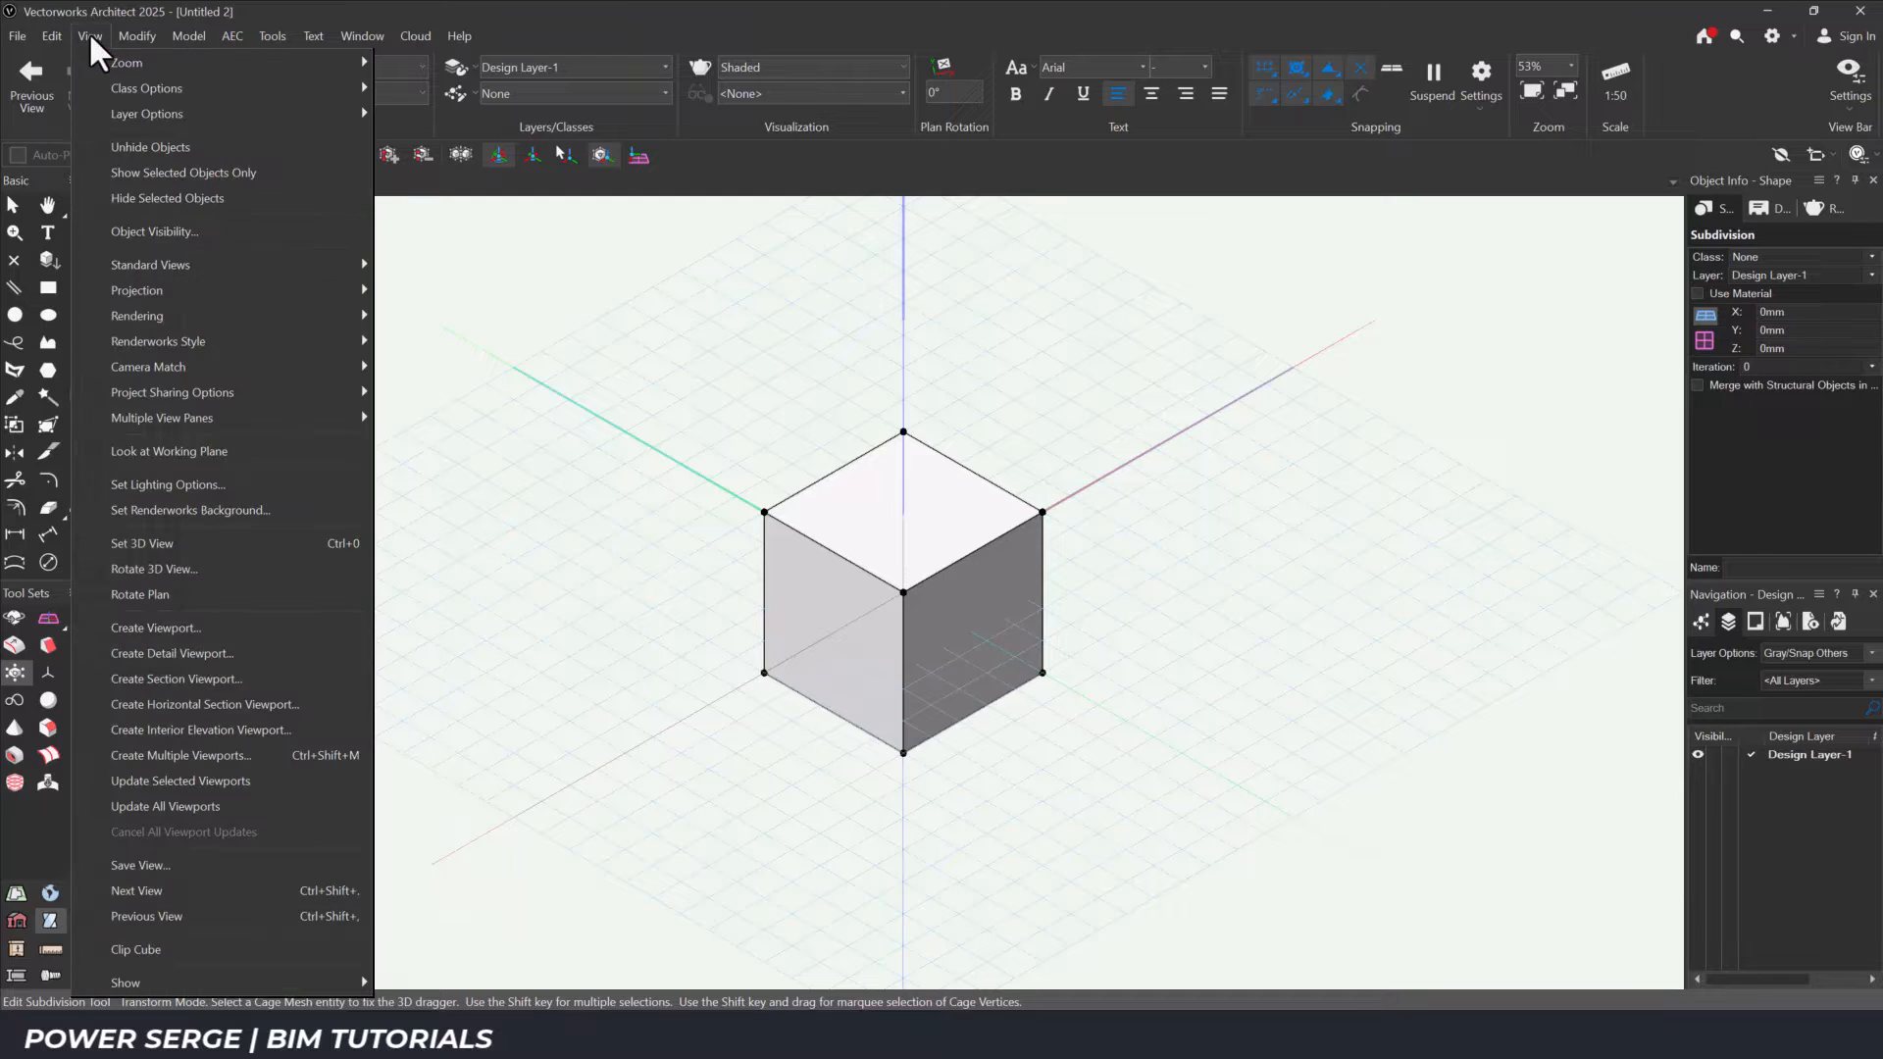
mouse_move(233, 304)
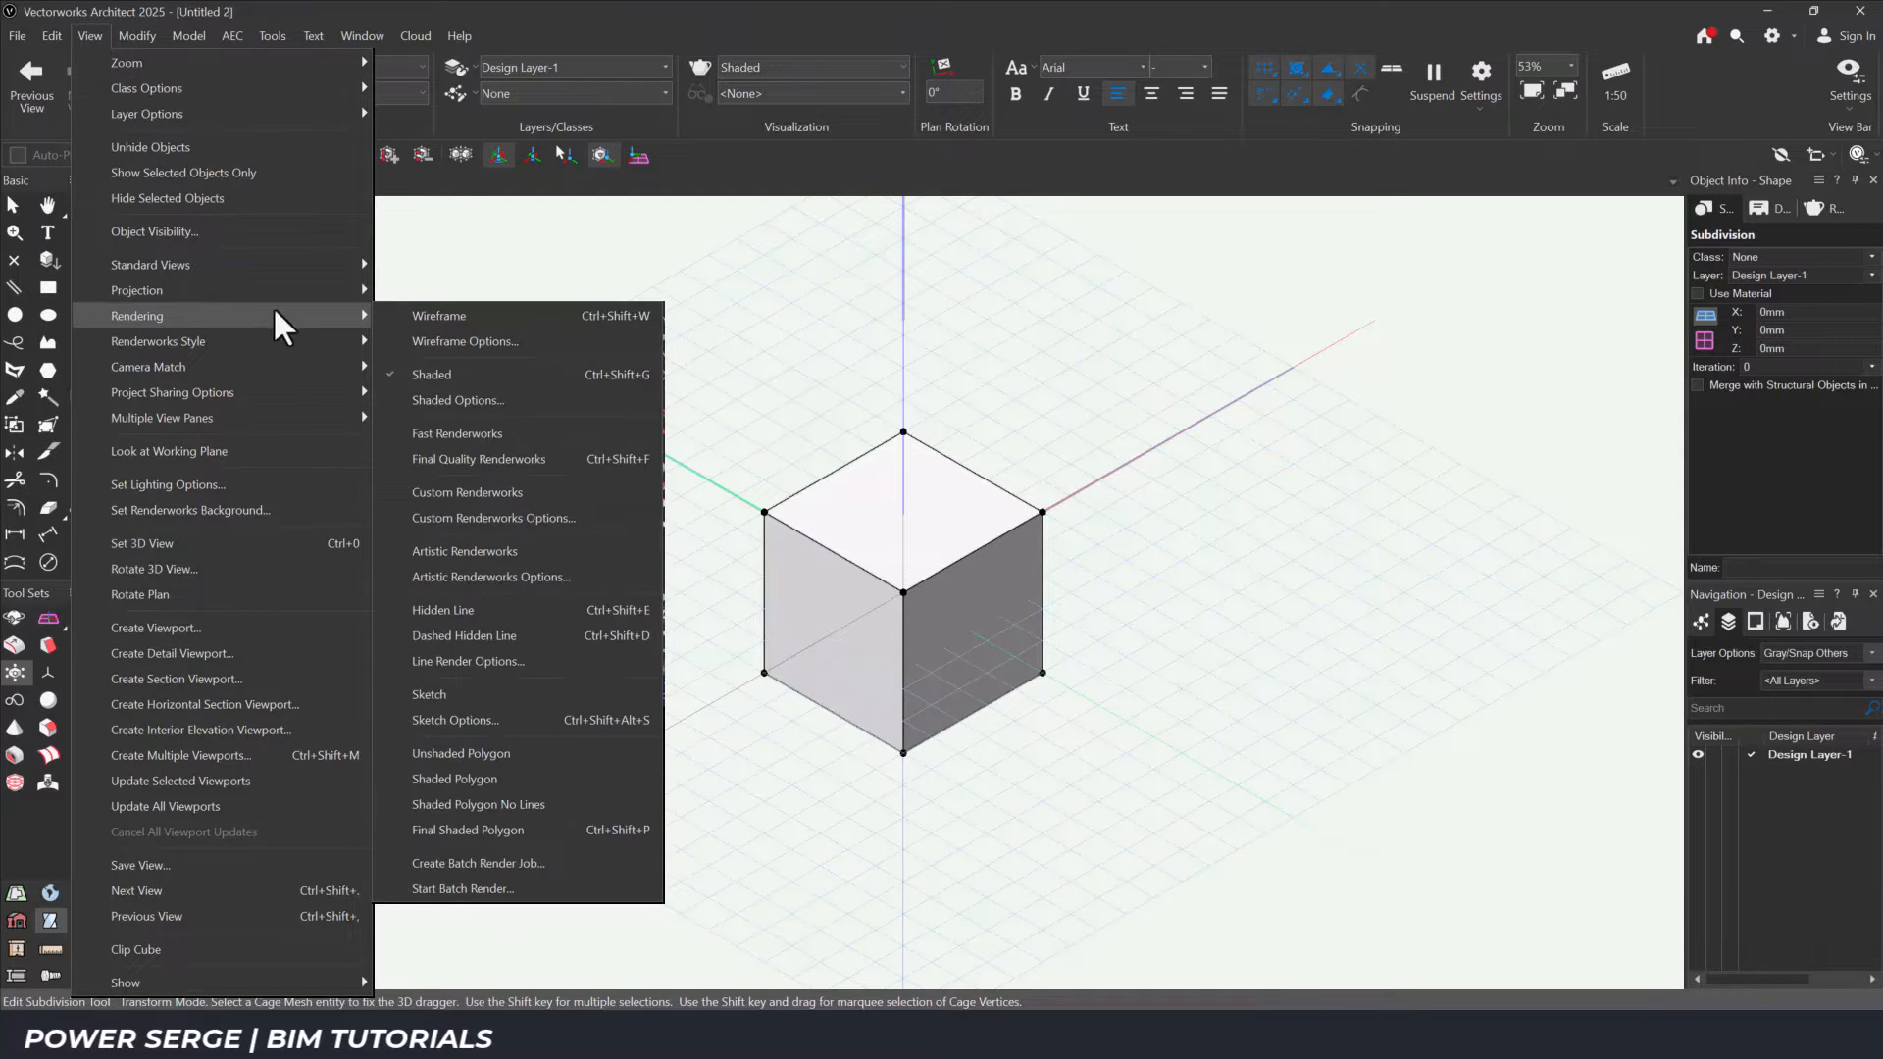
left_click(451, 314)
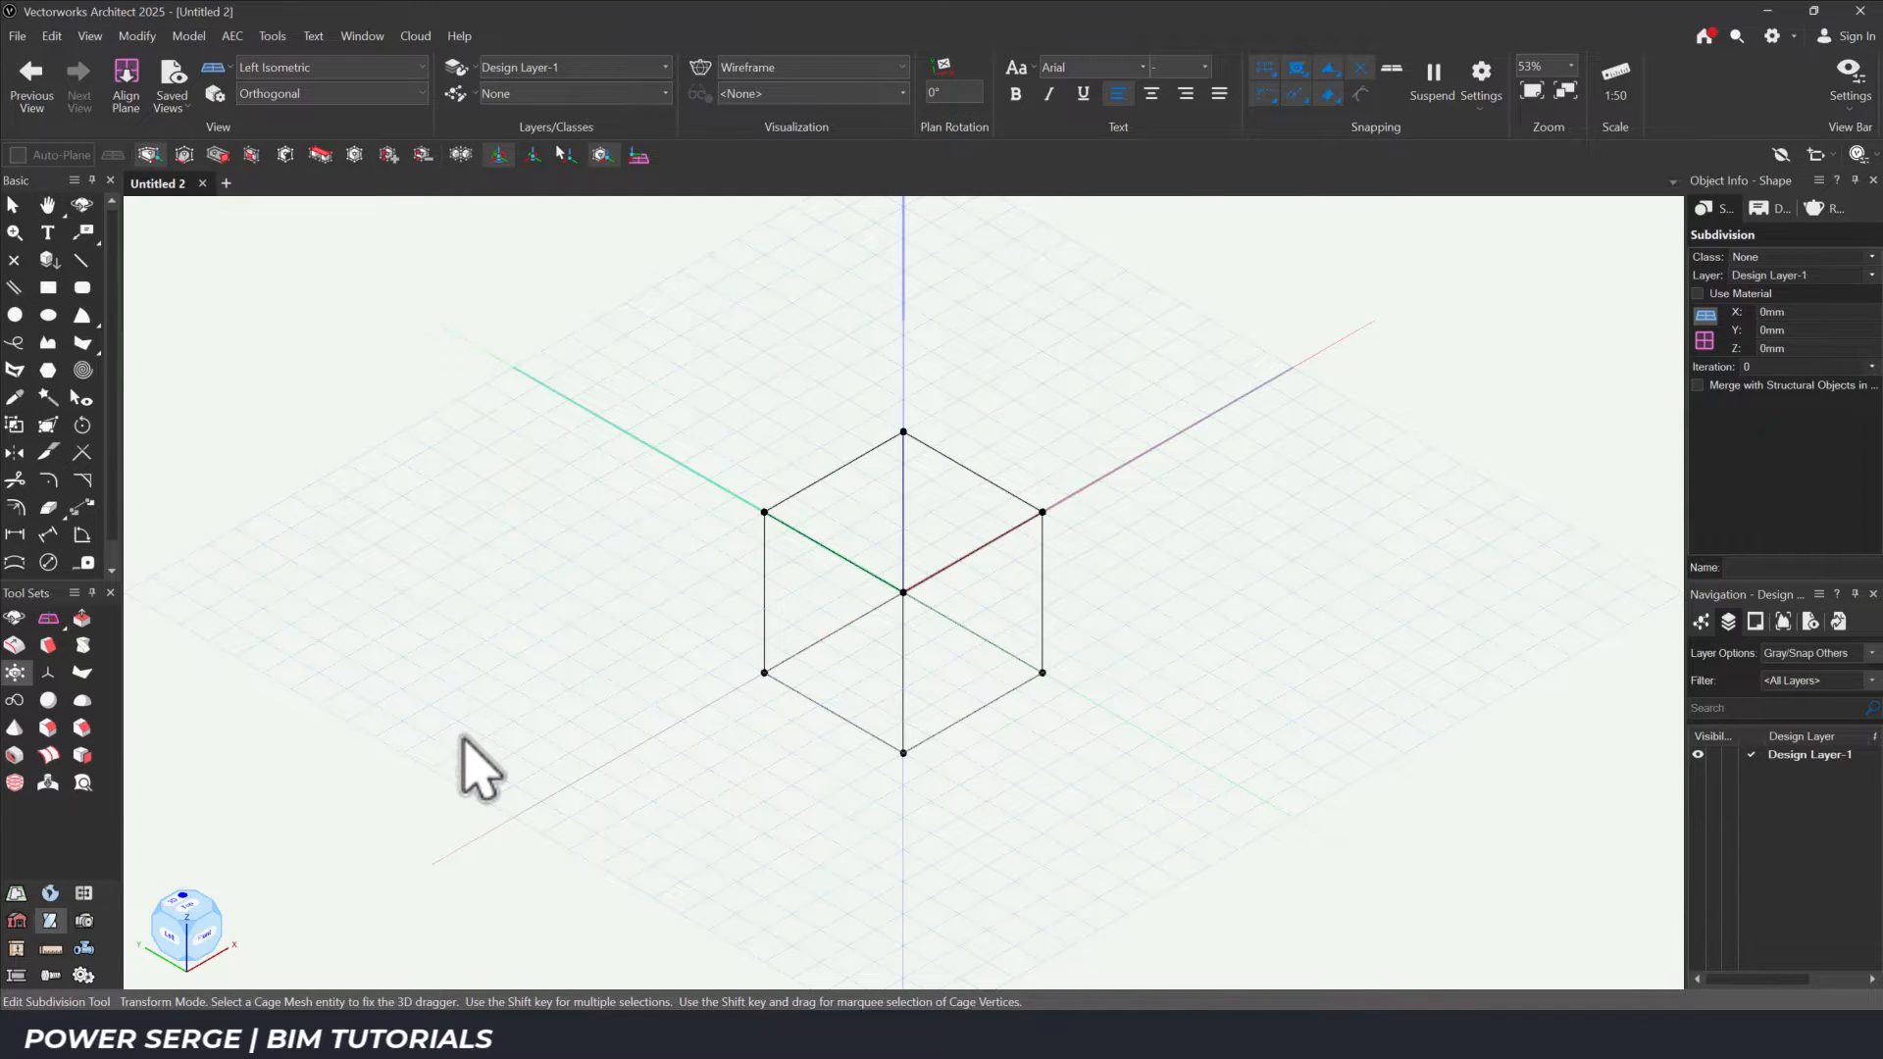
Select the four vertices of the cube's front end and move them outward along the X axis to form a long box.
middle_click_drag(463, 739, 510, 780, "shift")
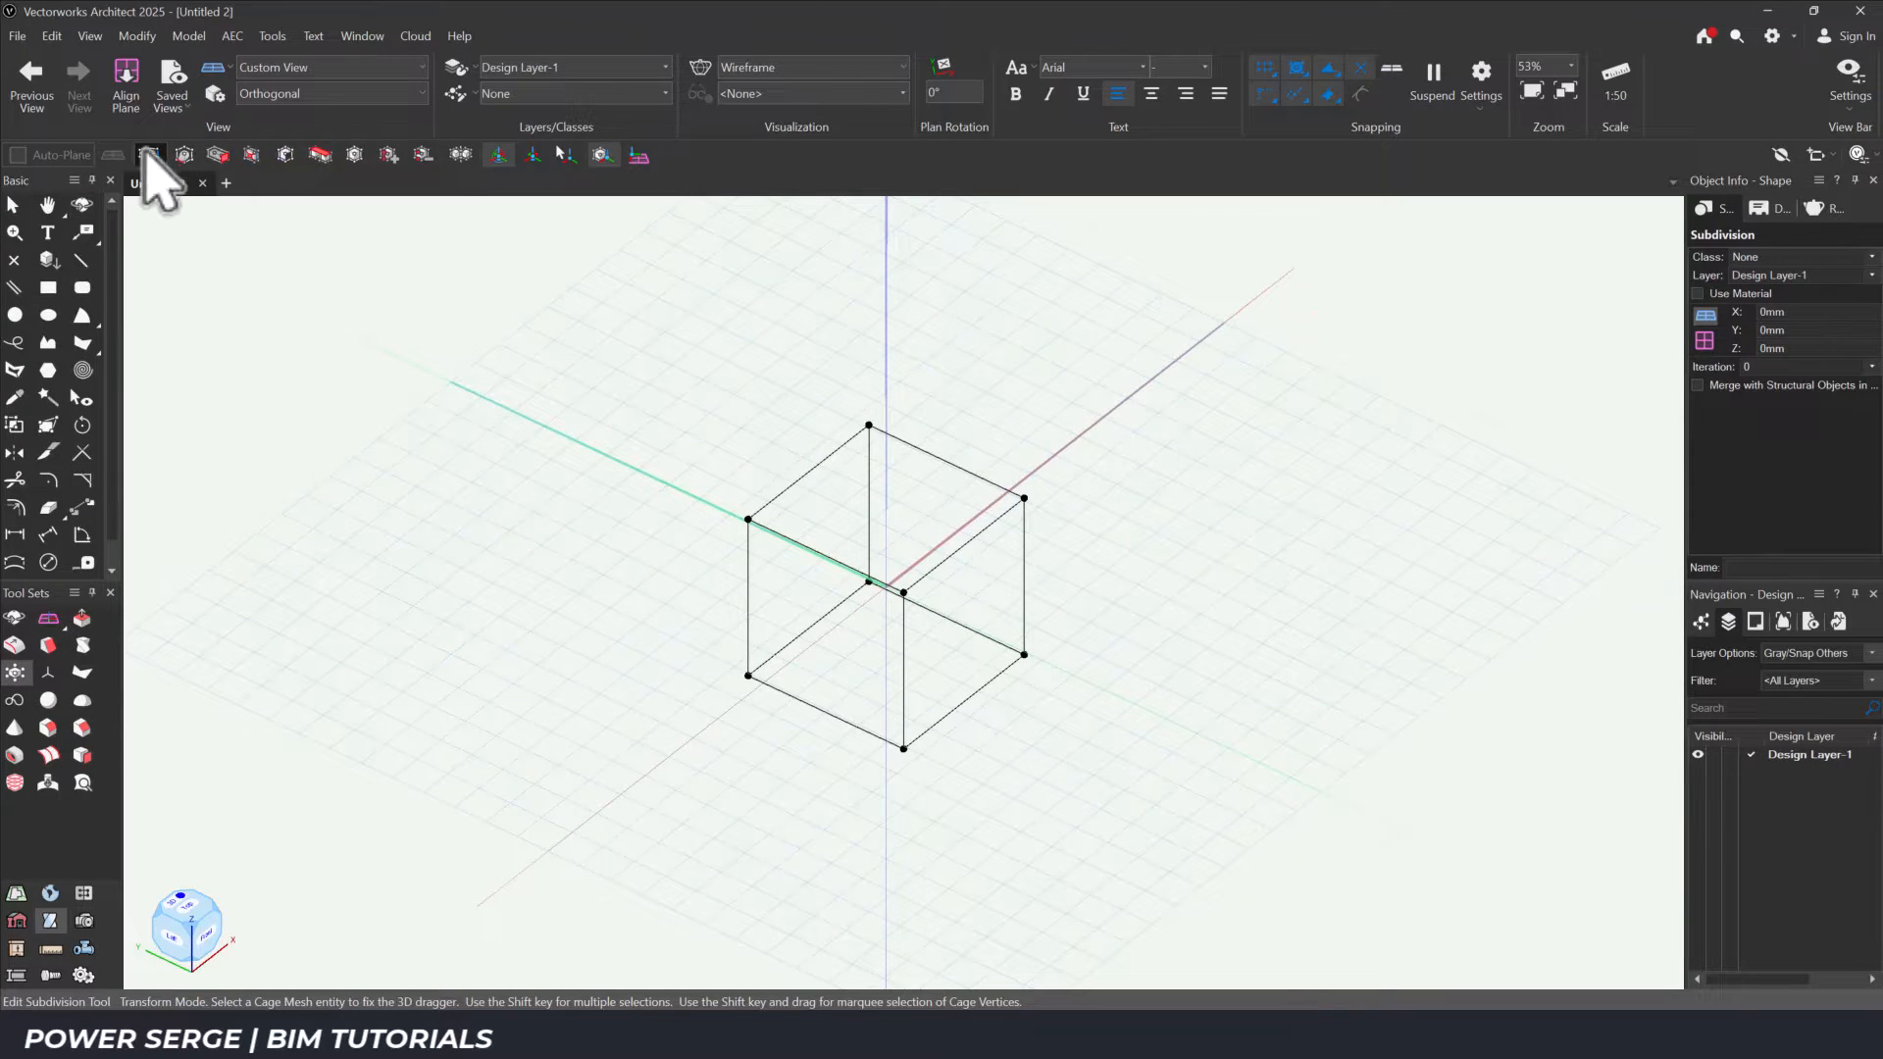
left_click_drag(714, 473, 790, 756, "shift")
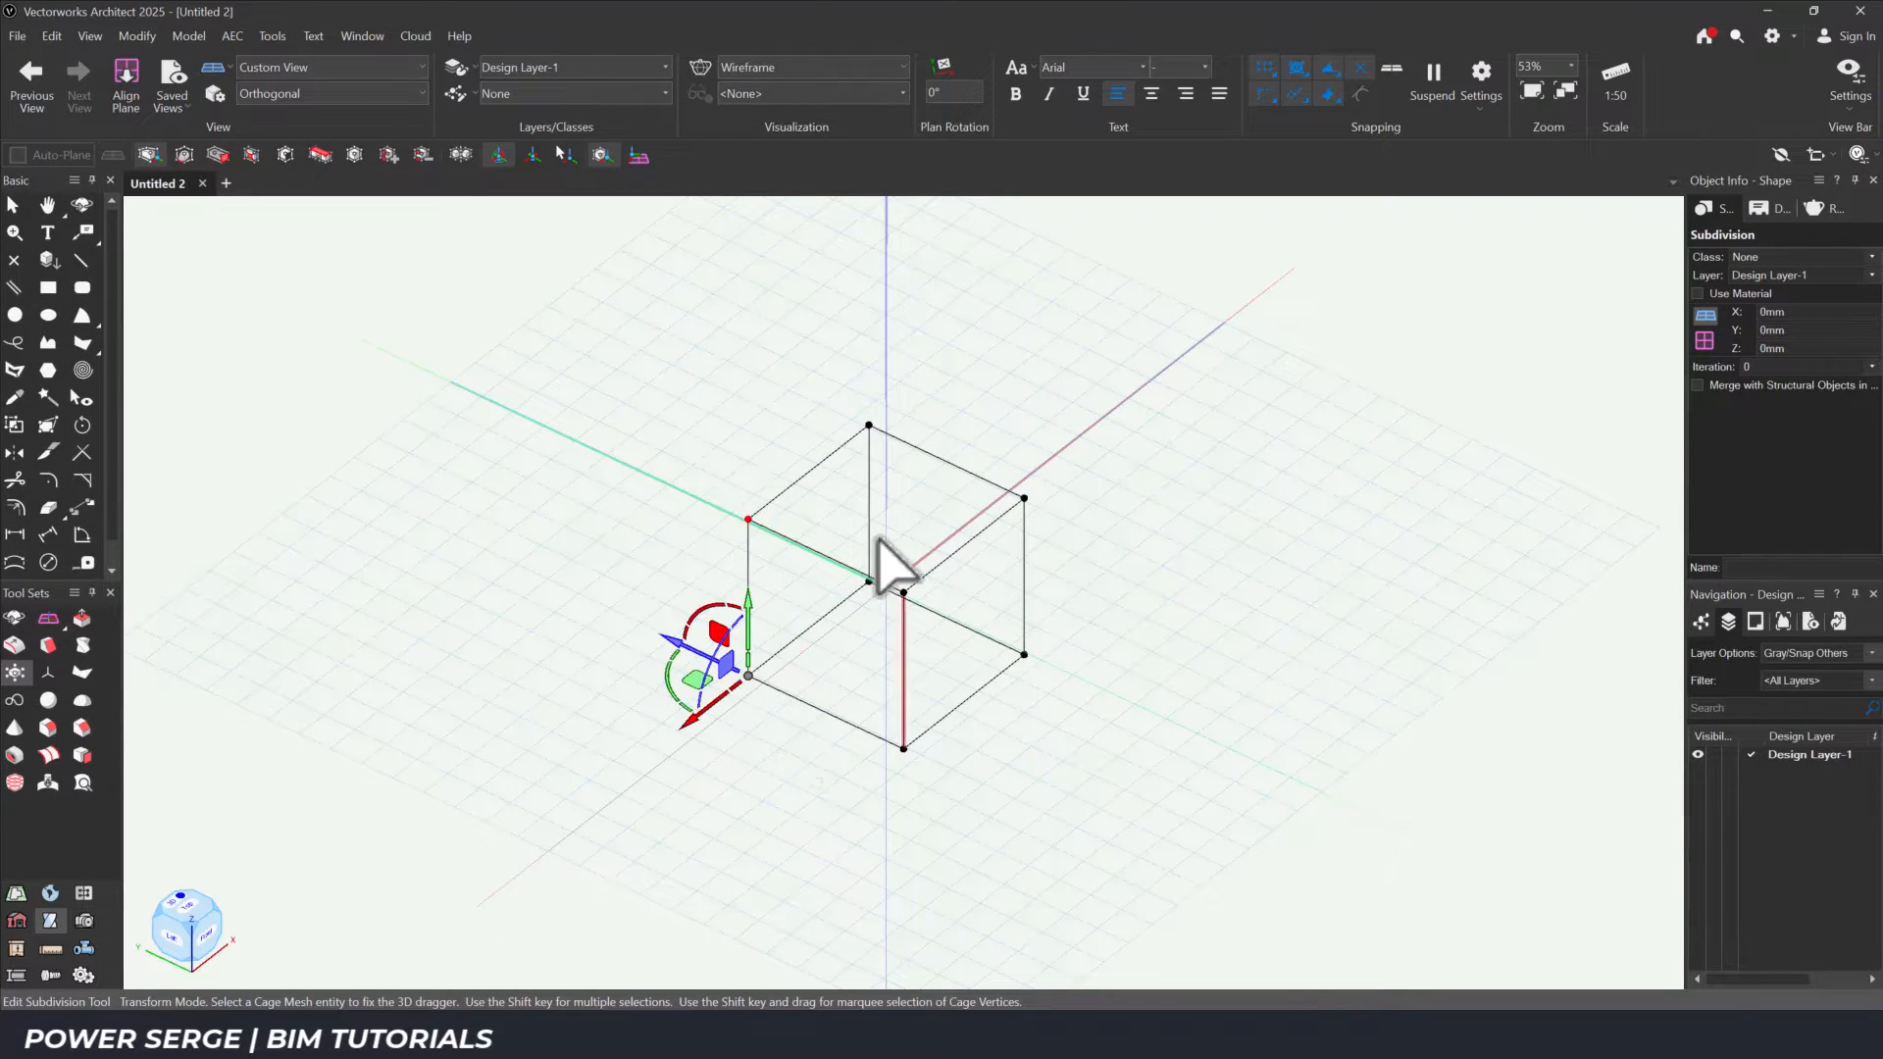
left_click_drag(884, 551, 959, 818, "shift")
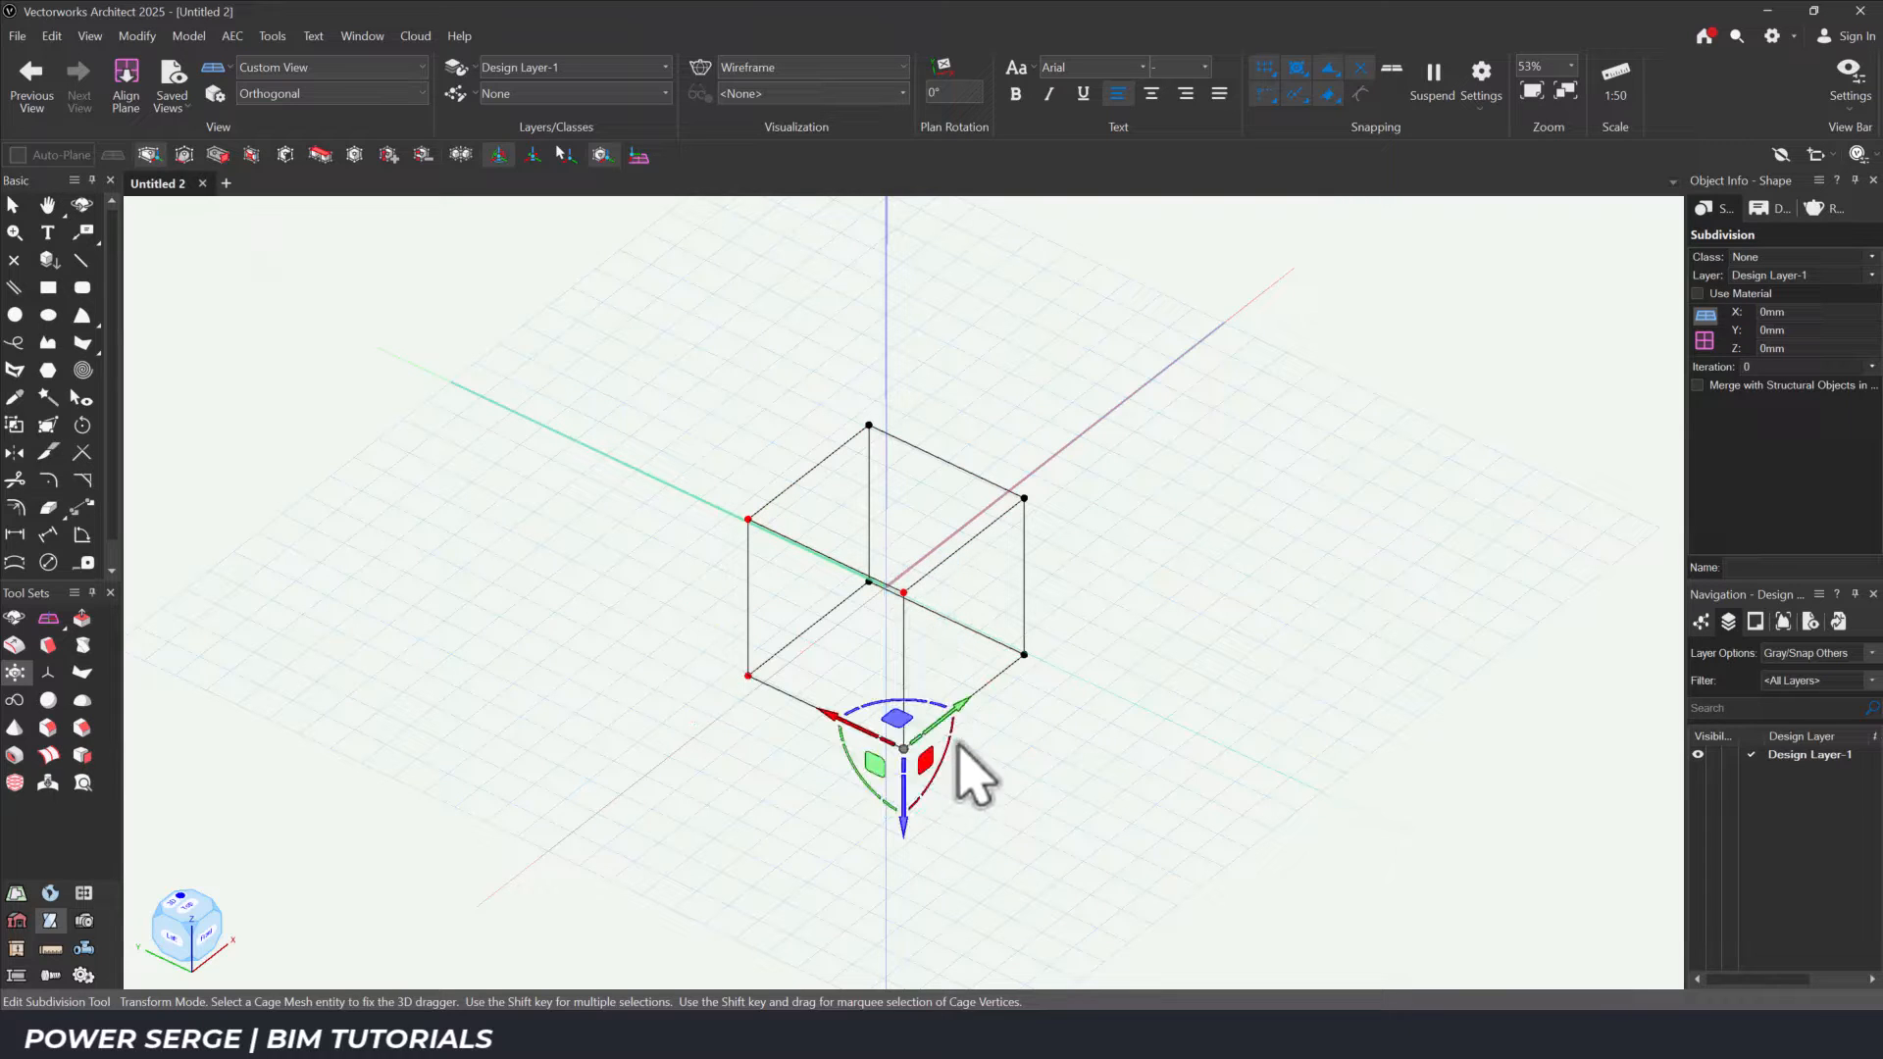
left_click_drag(959, 698, 947, 722)
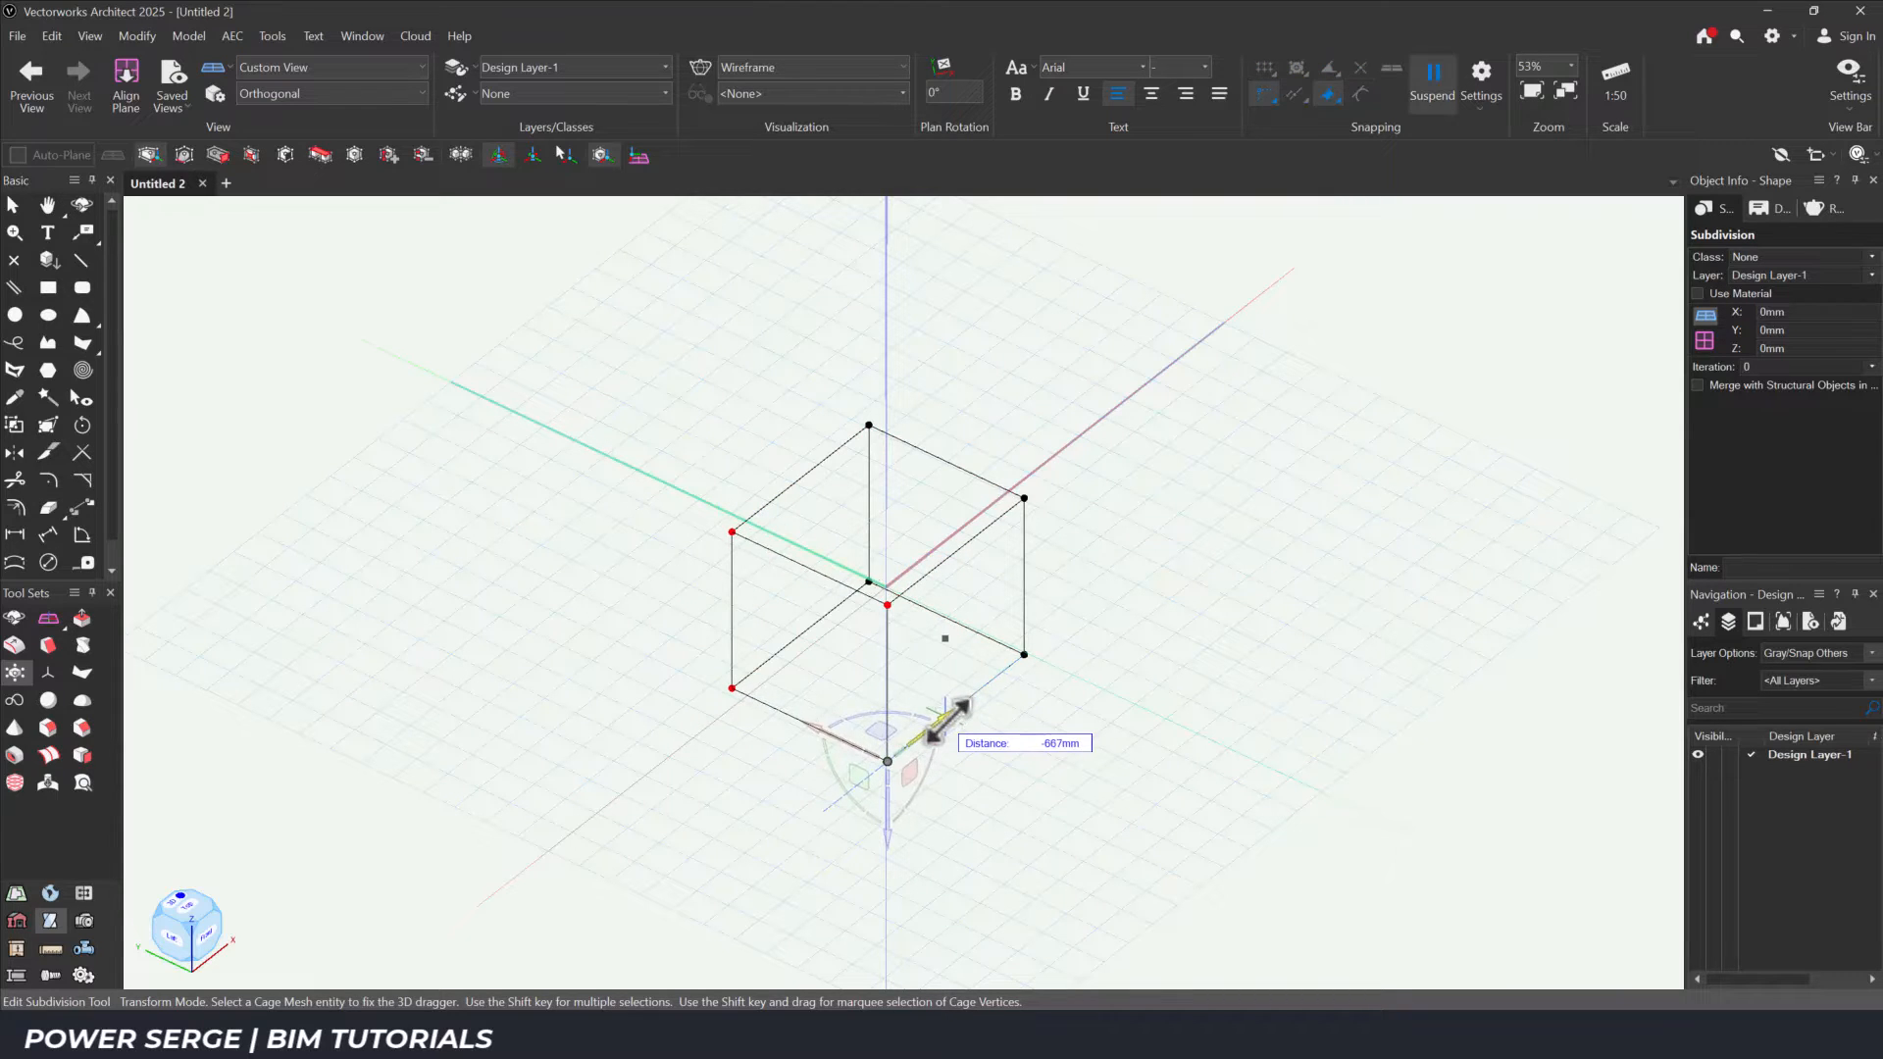
key("Return")
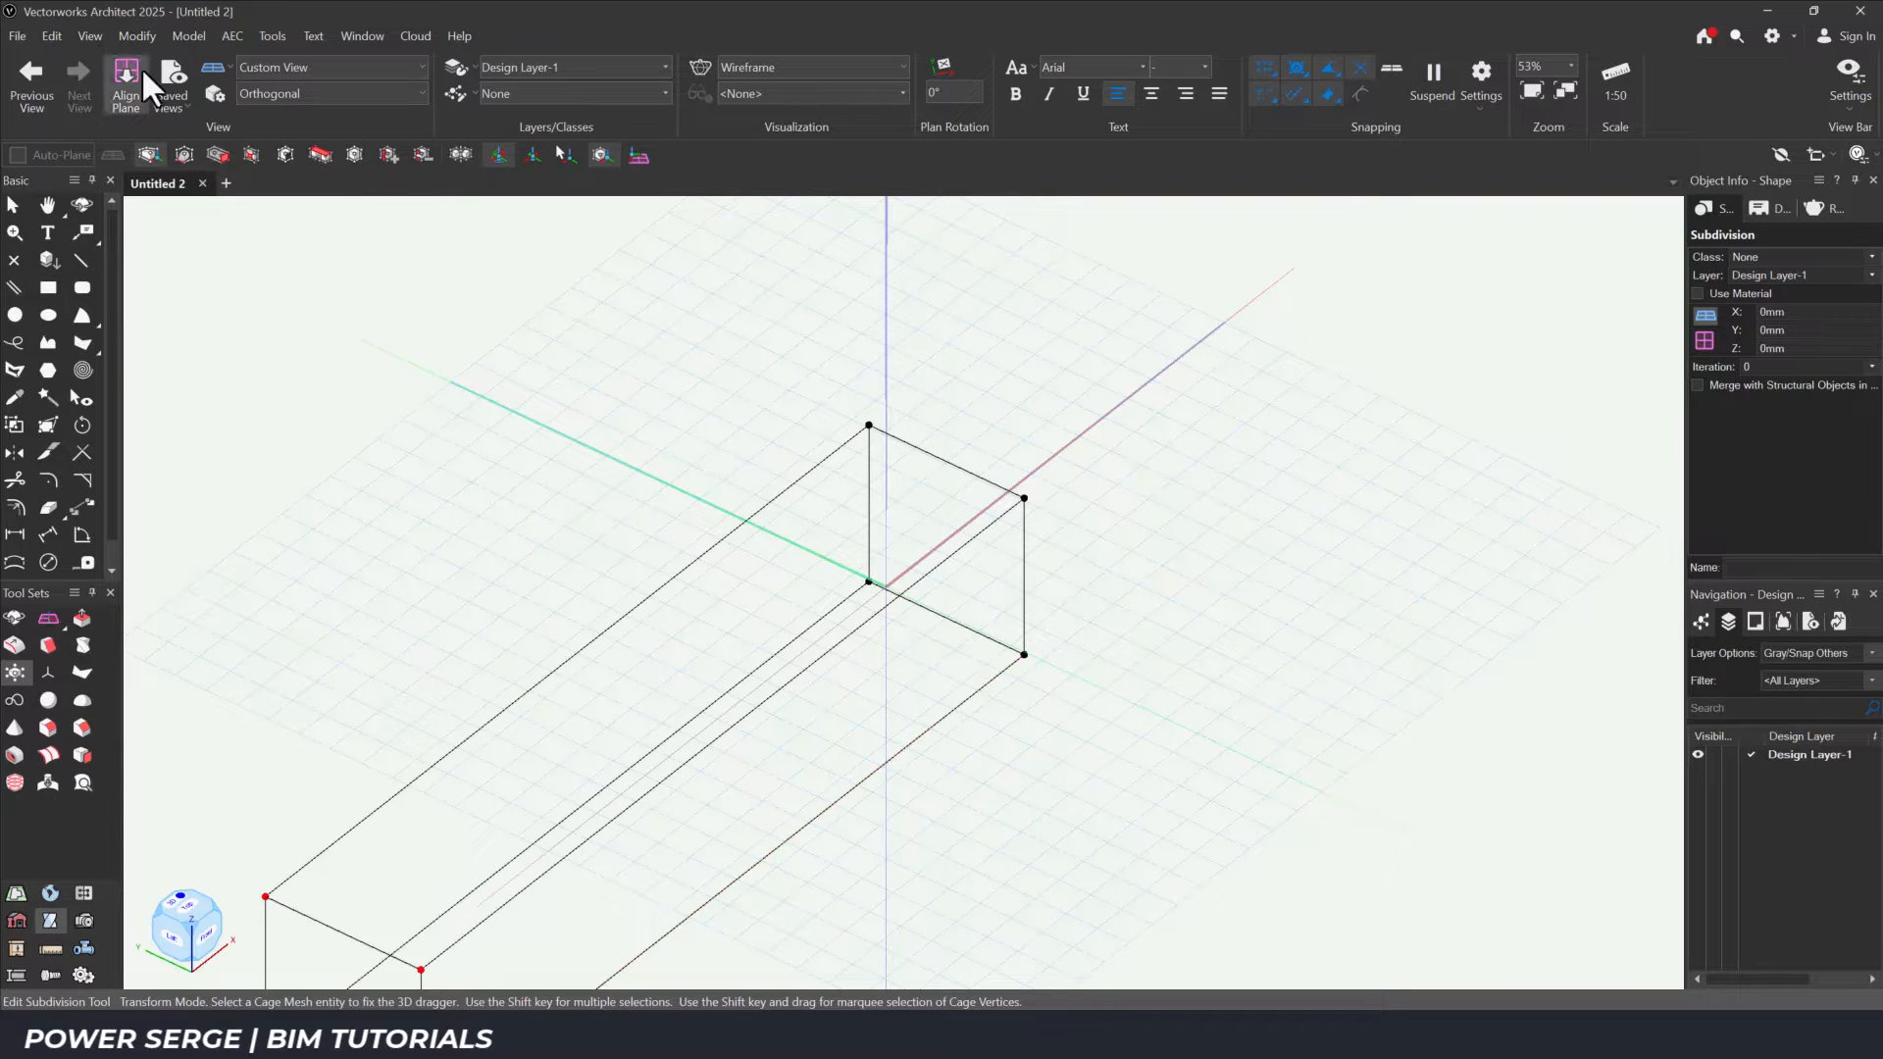
Split the long box's cage mesh crosswise at the middle of its length.
left_click(90, 36)
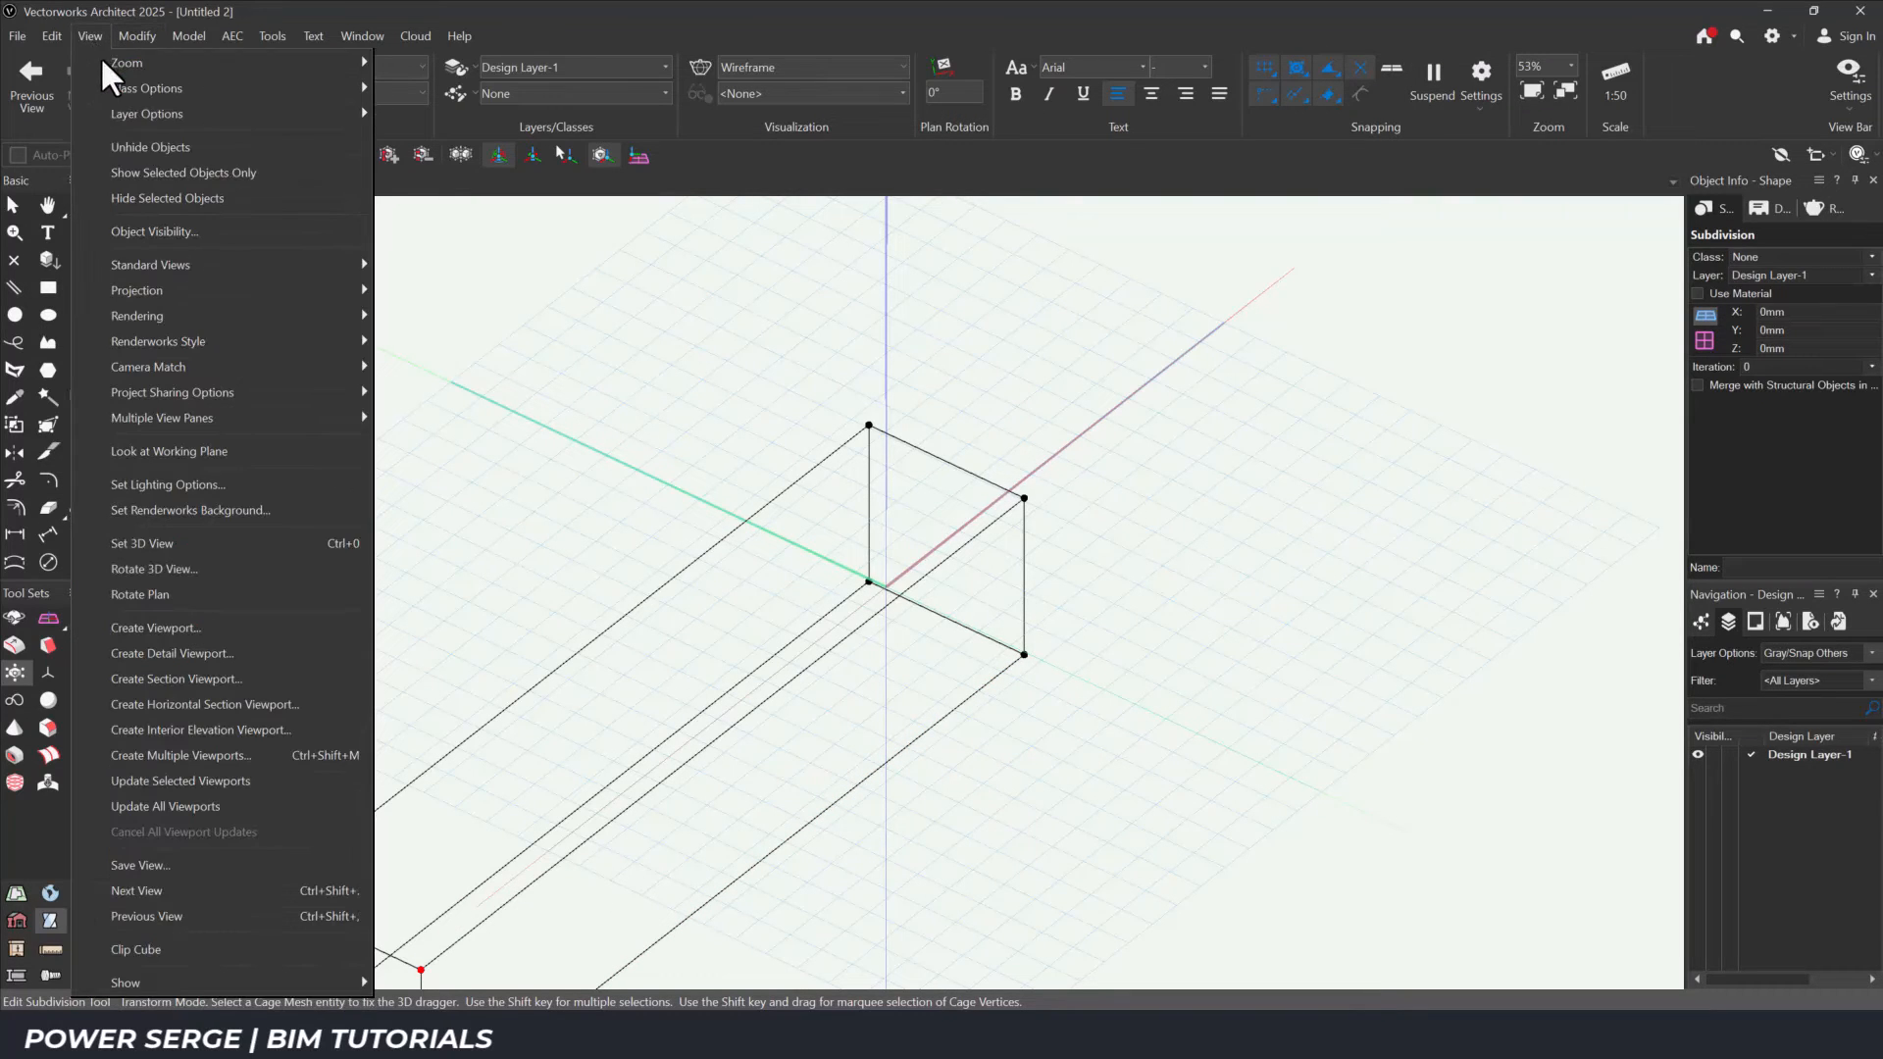
mouse_move(138, 62)
left_click(457, 118)
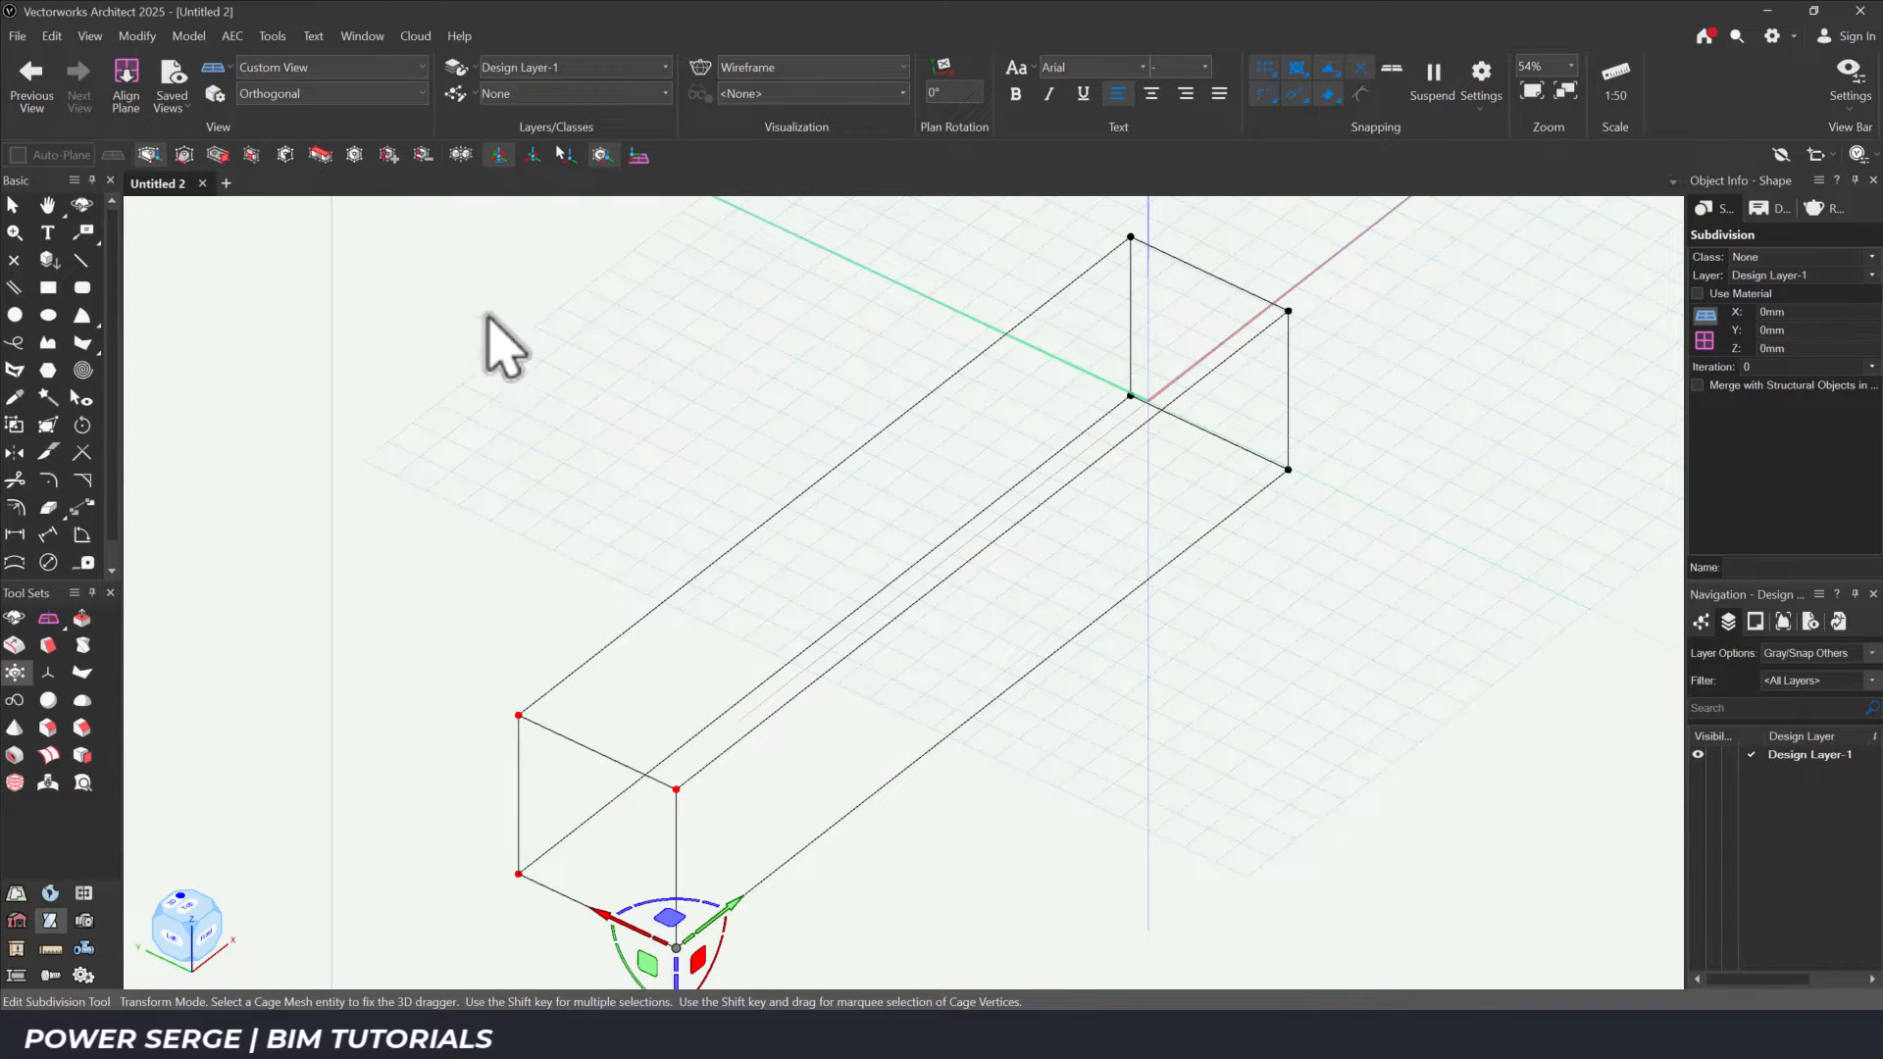
left_click(251, 155)
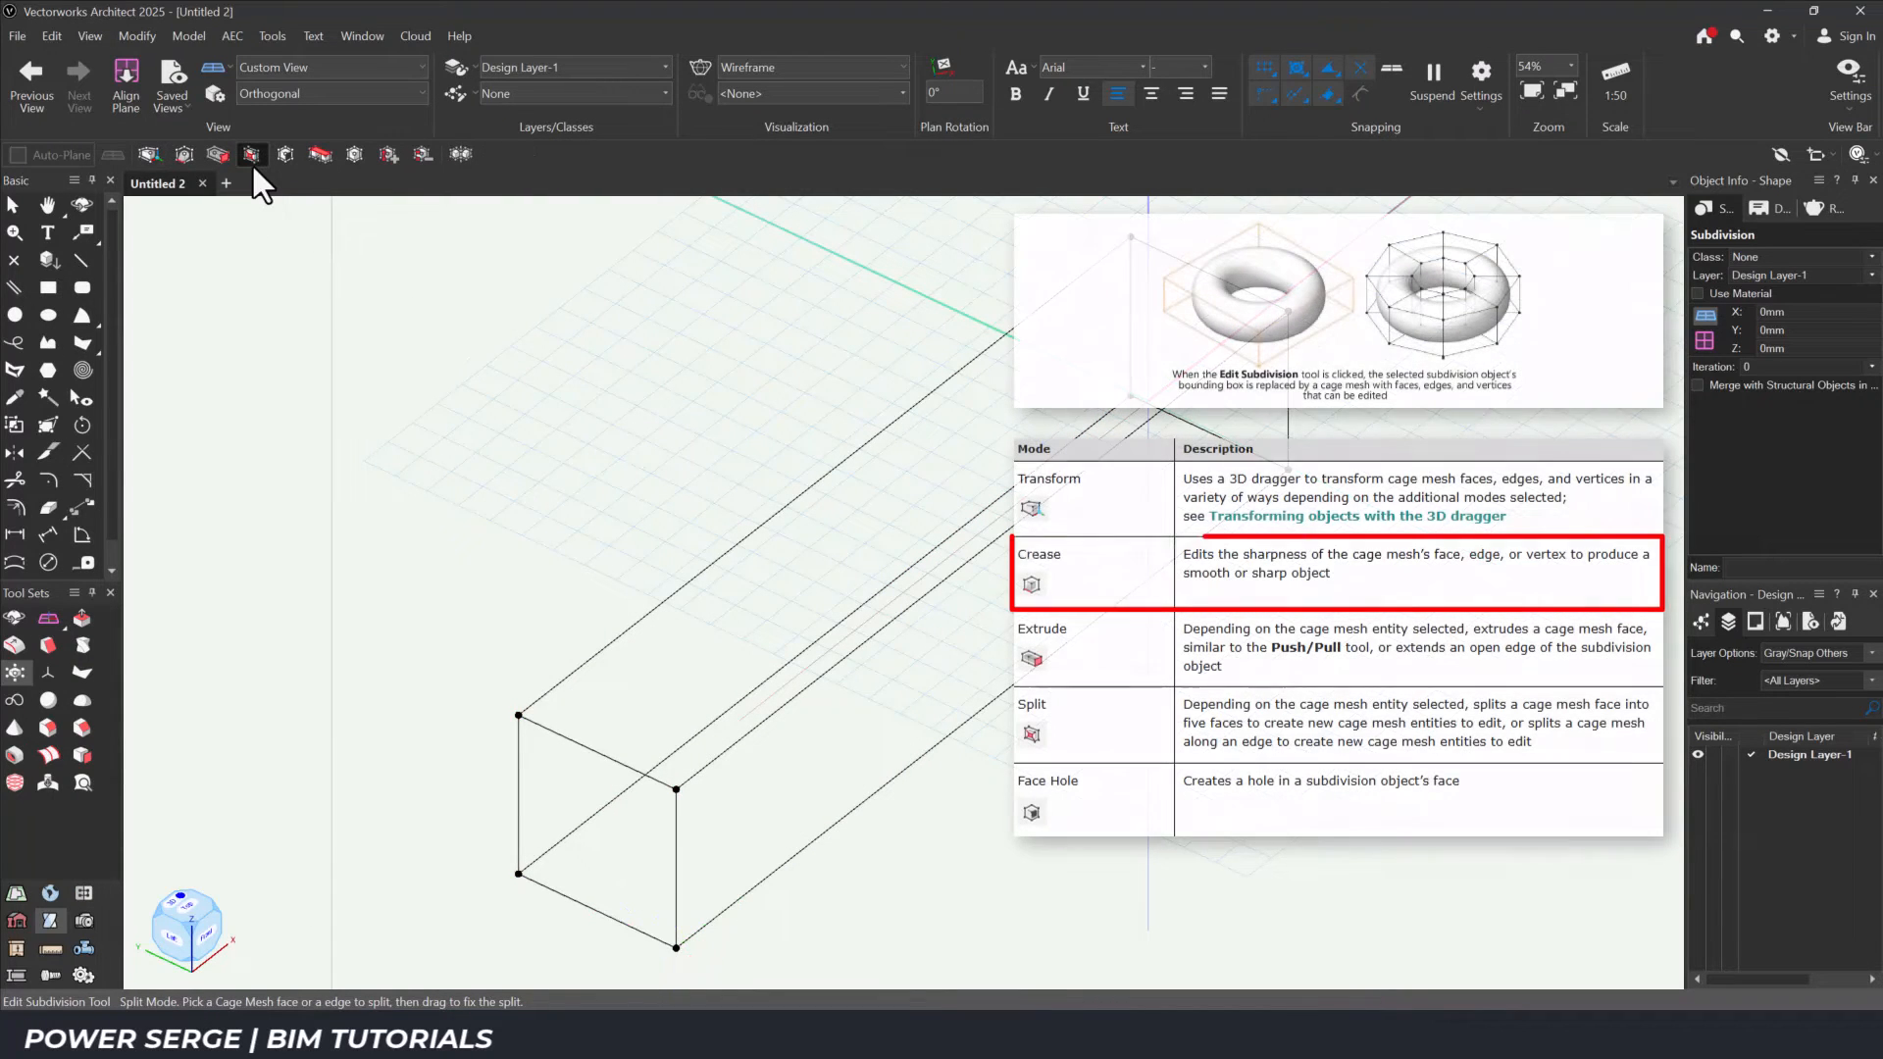
left_click(966, 554)
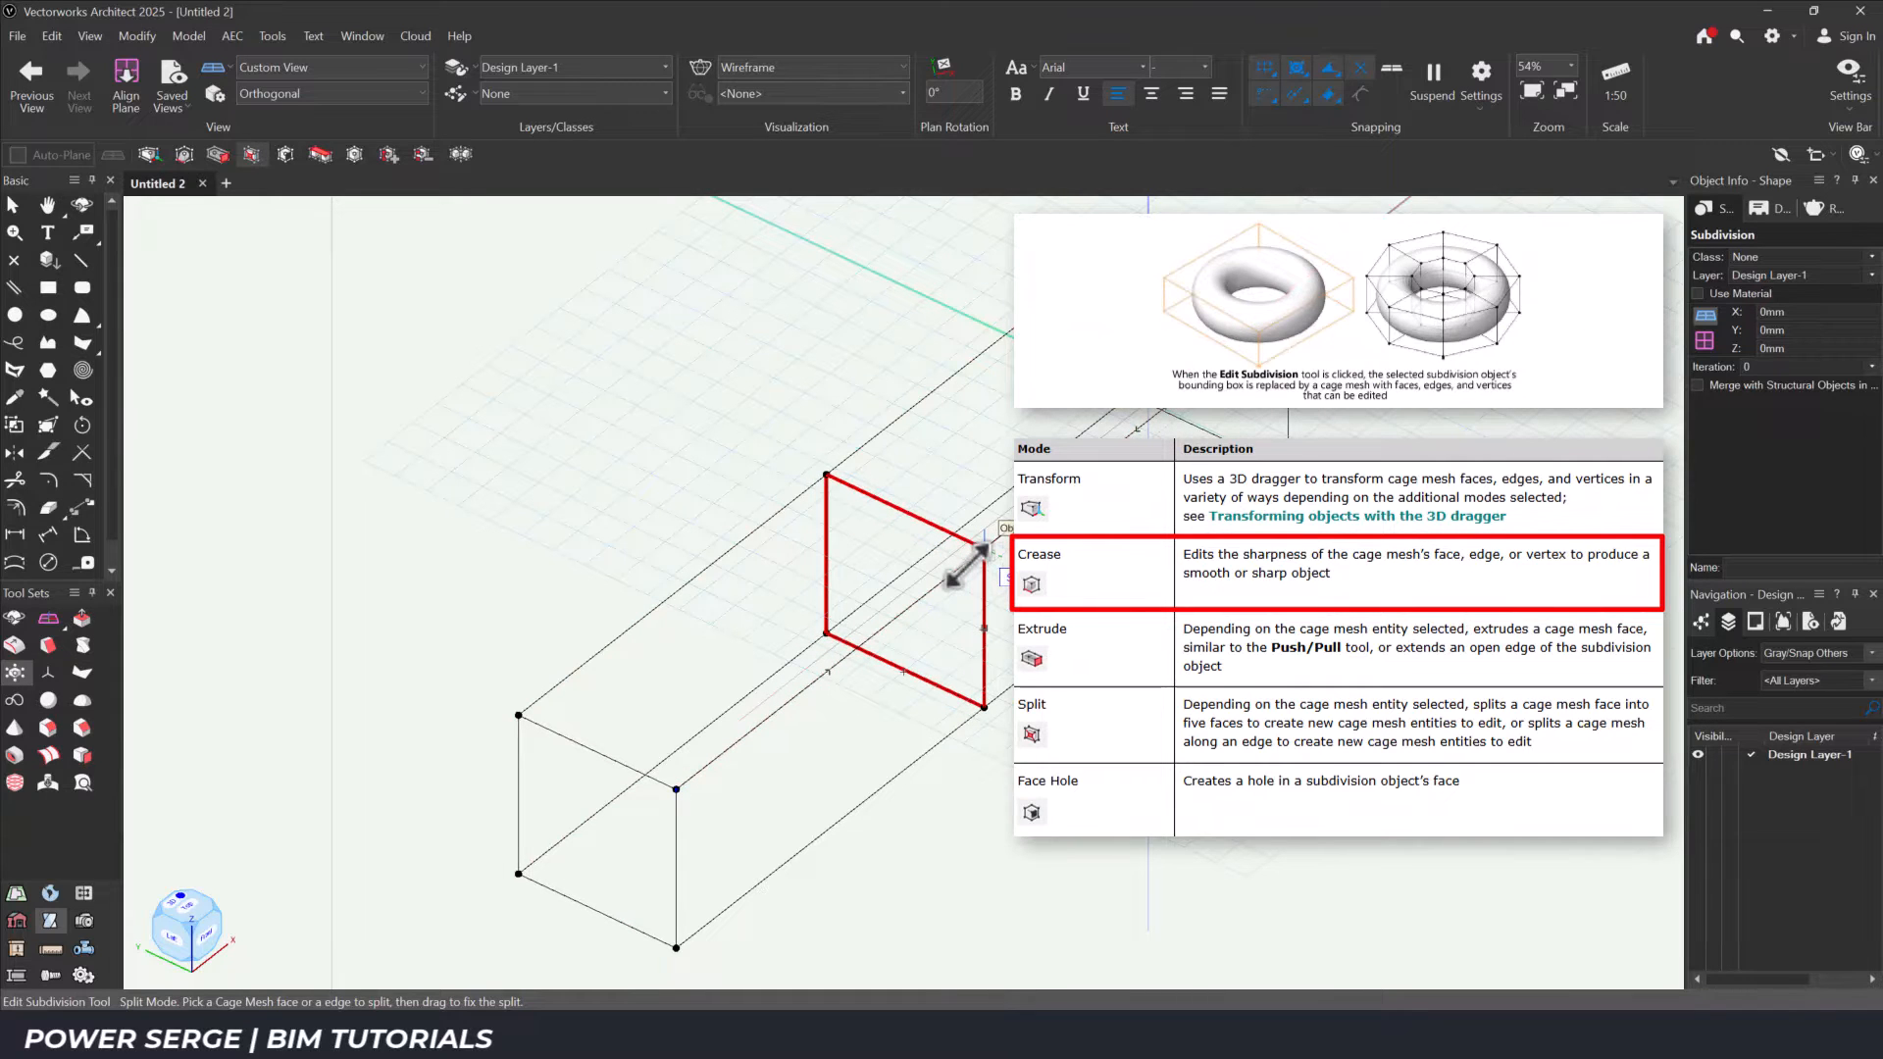
left_click(971, 564)
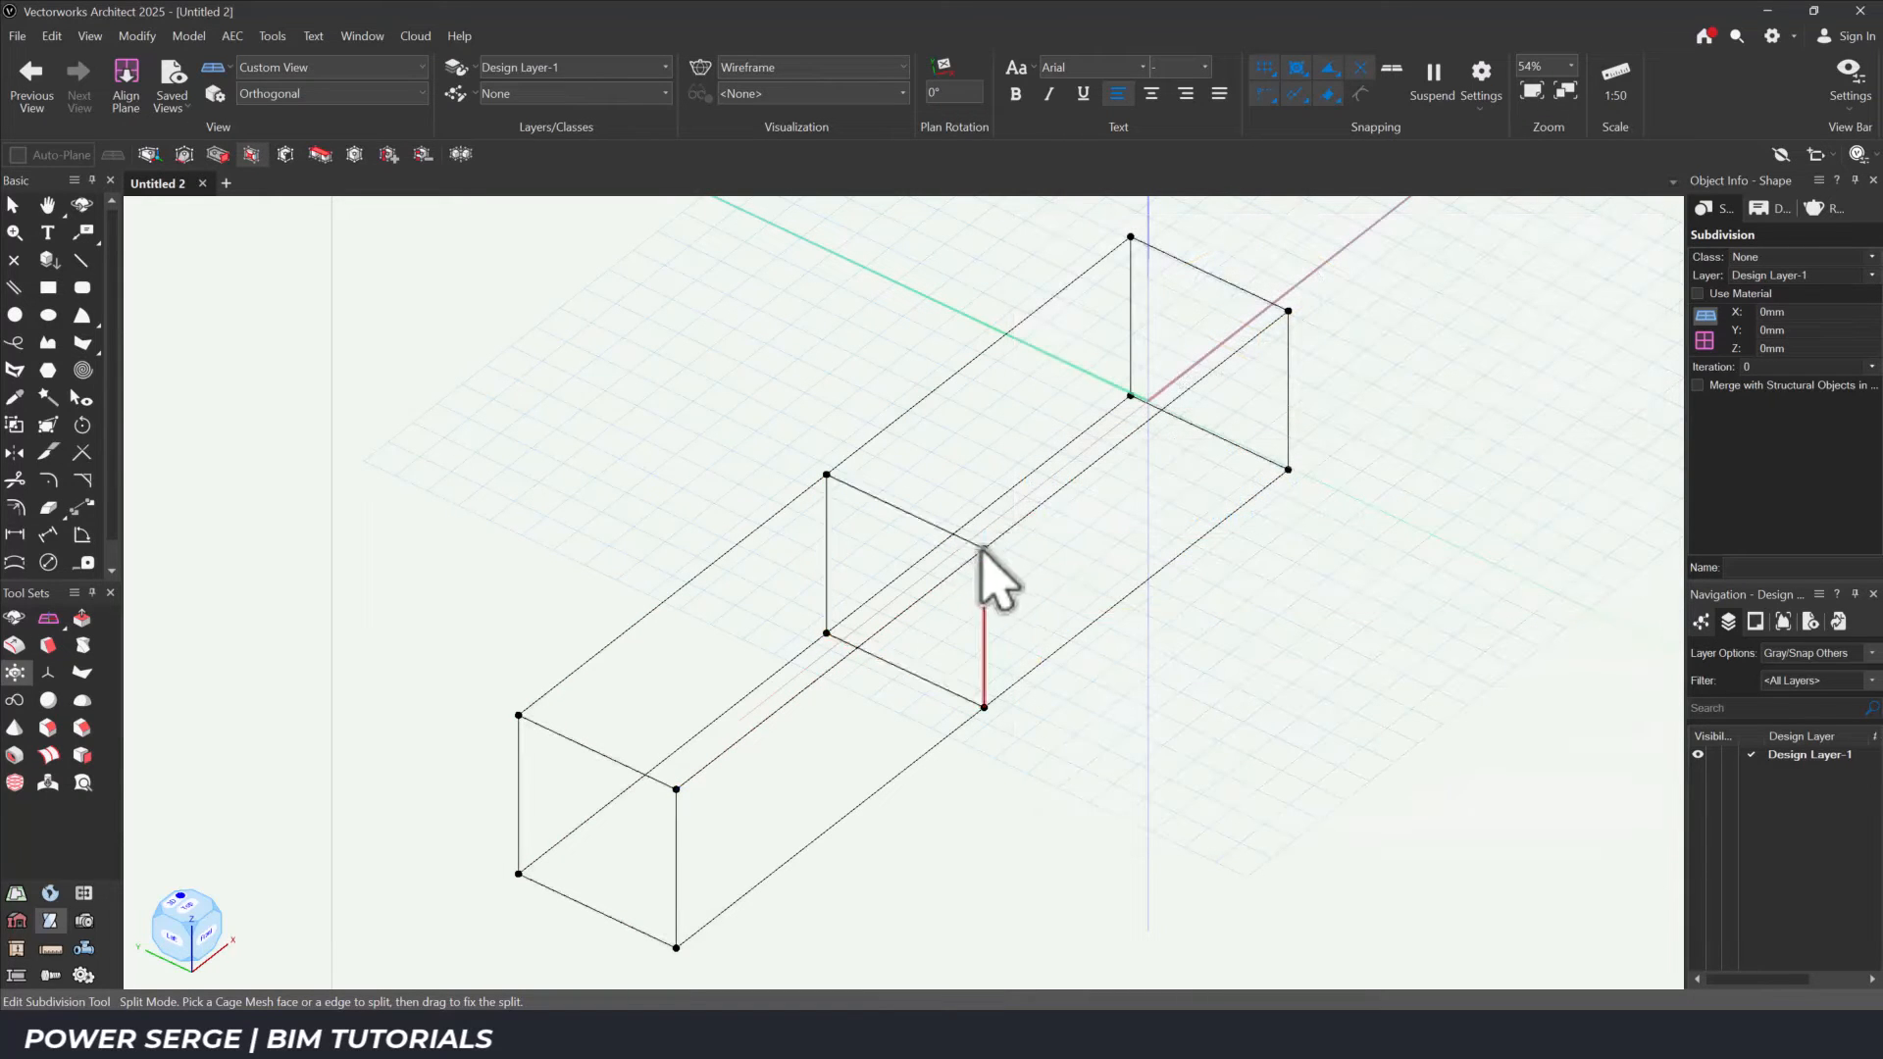
Split the front and rear halves of the cage crosswise at 50 percent each, giving four segments.
left_click(849, 648)
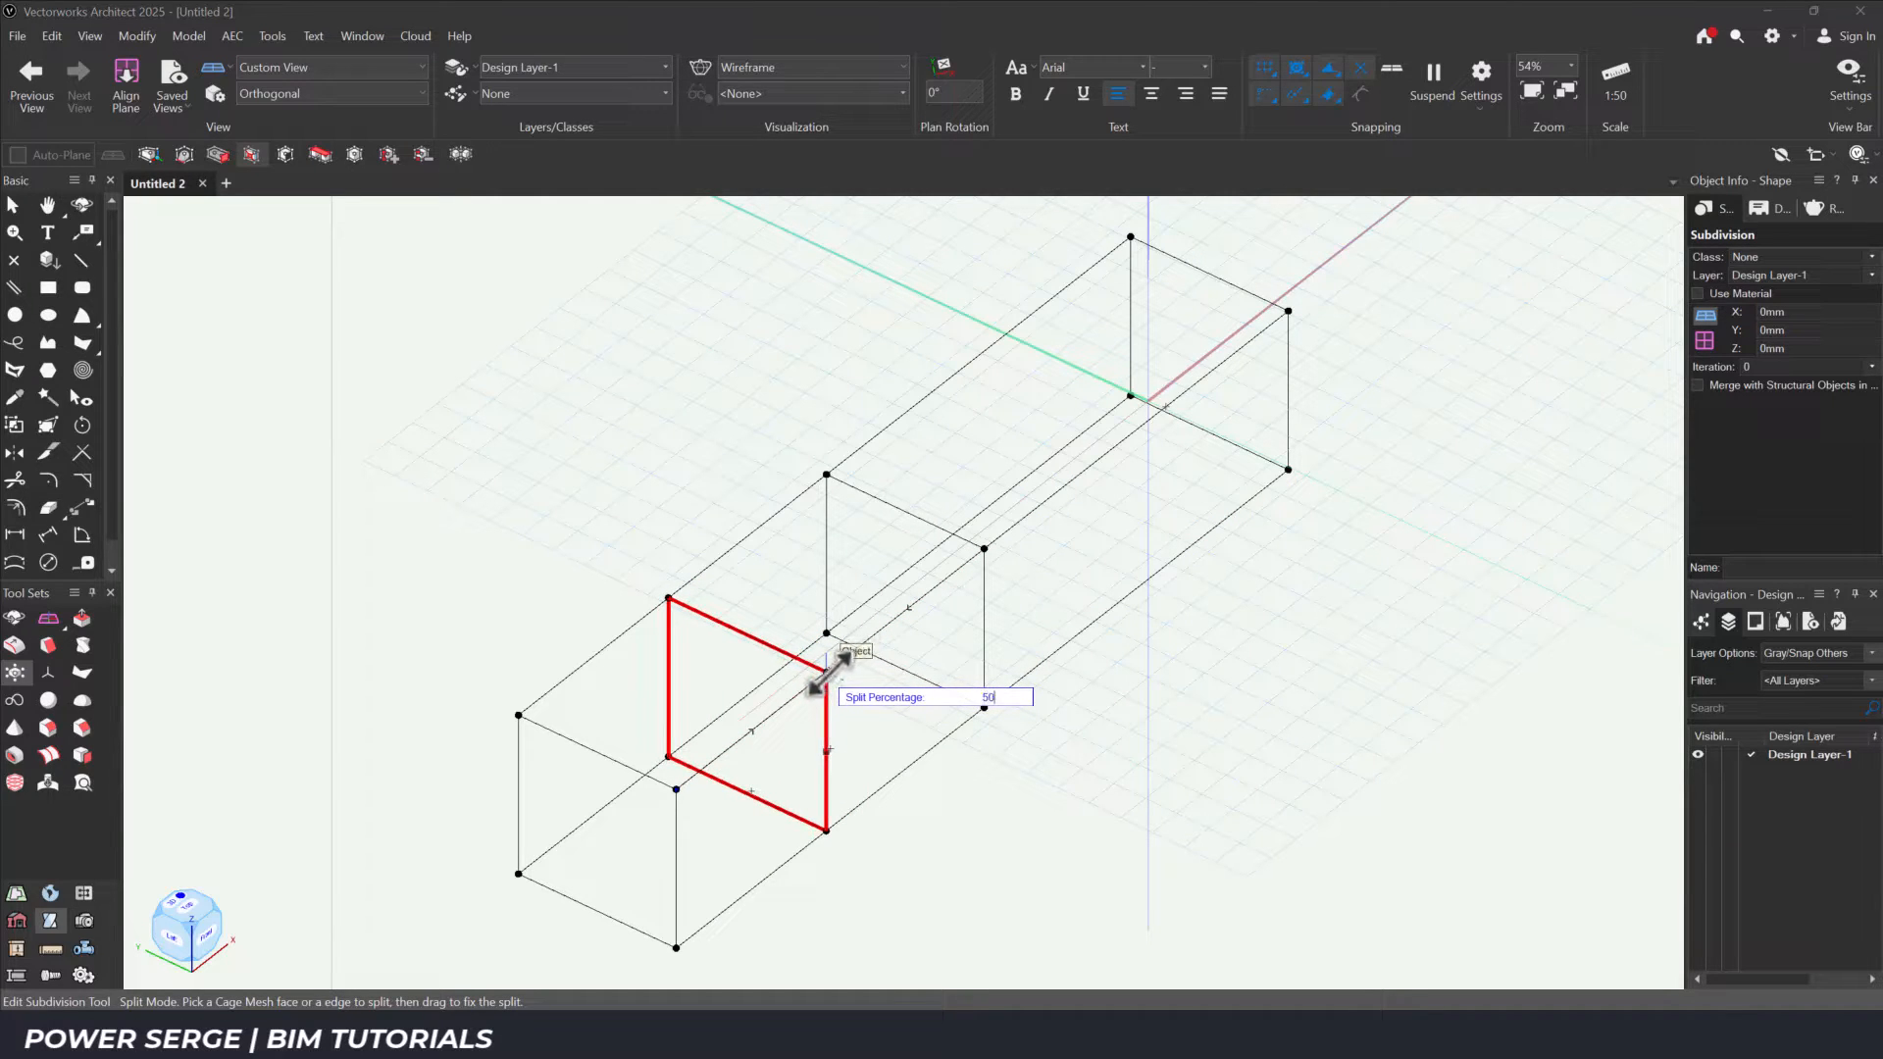
left_click(829, 675)
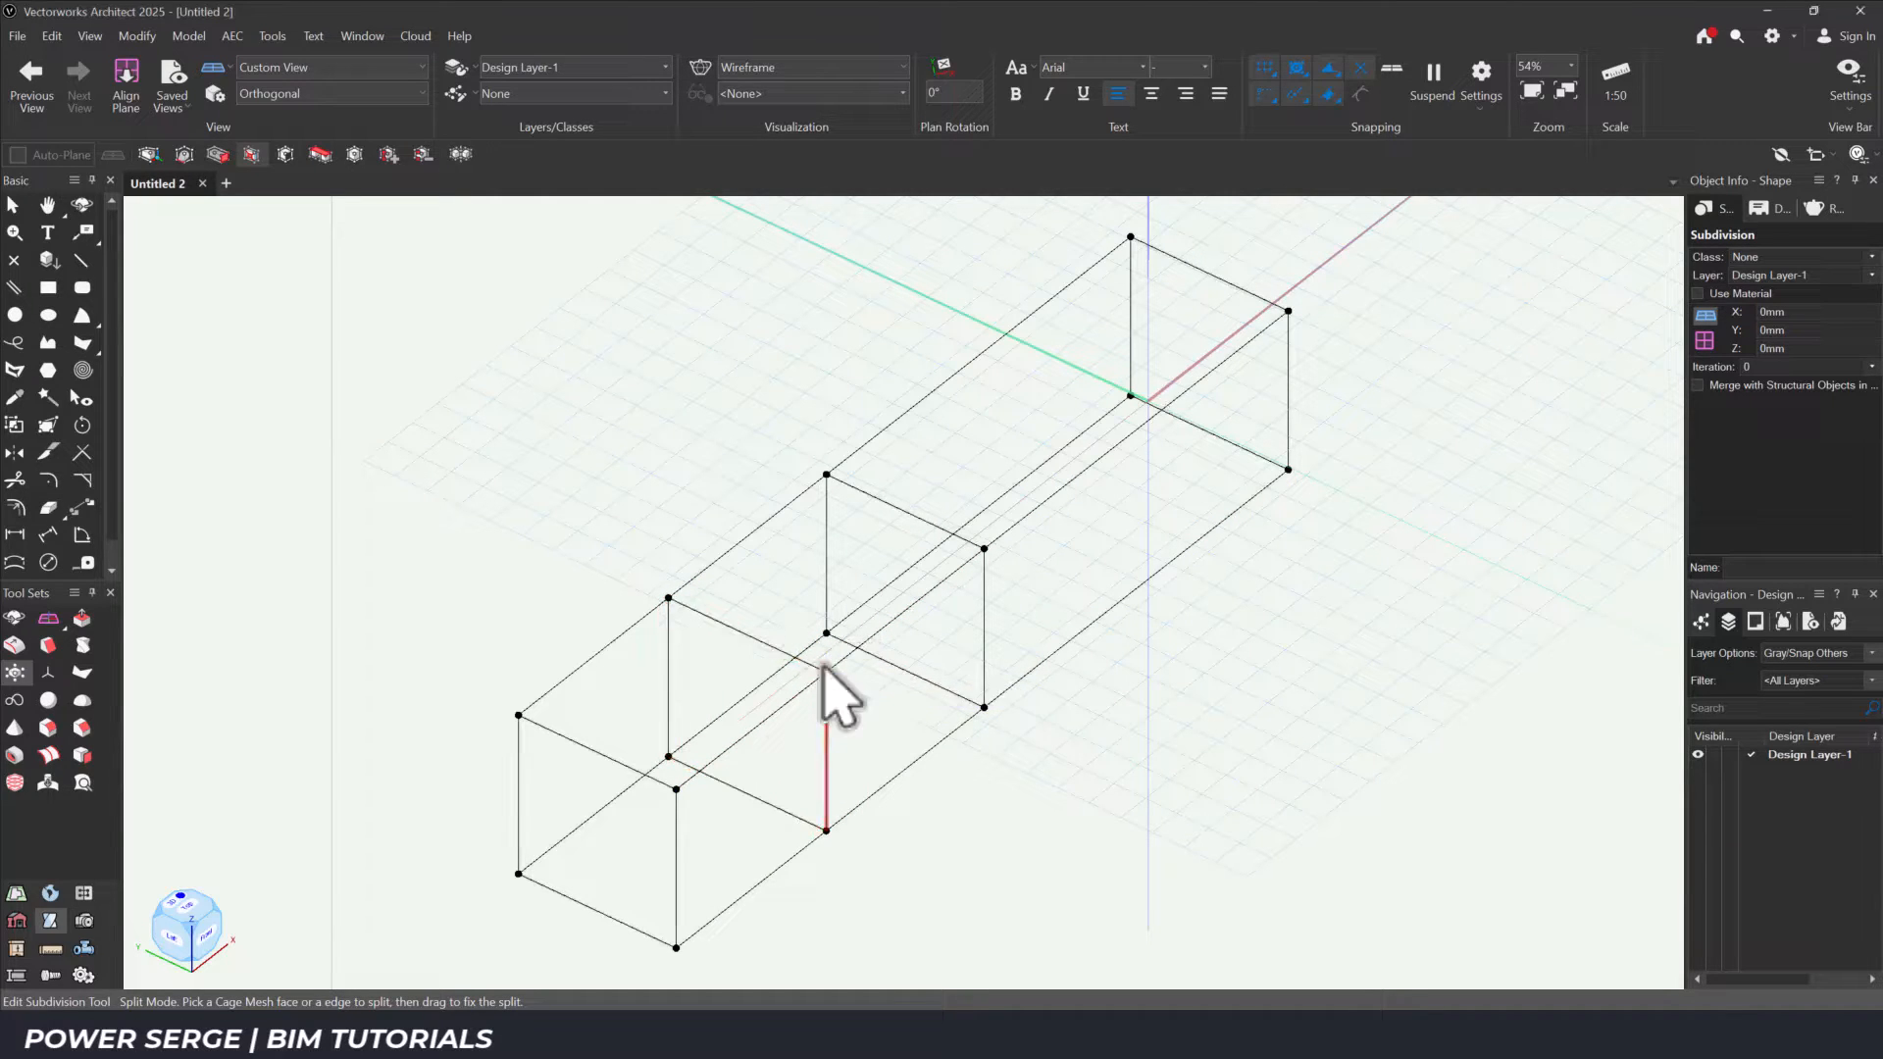
left_click(1079, 471)
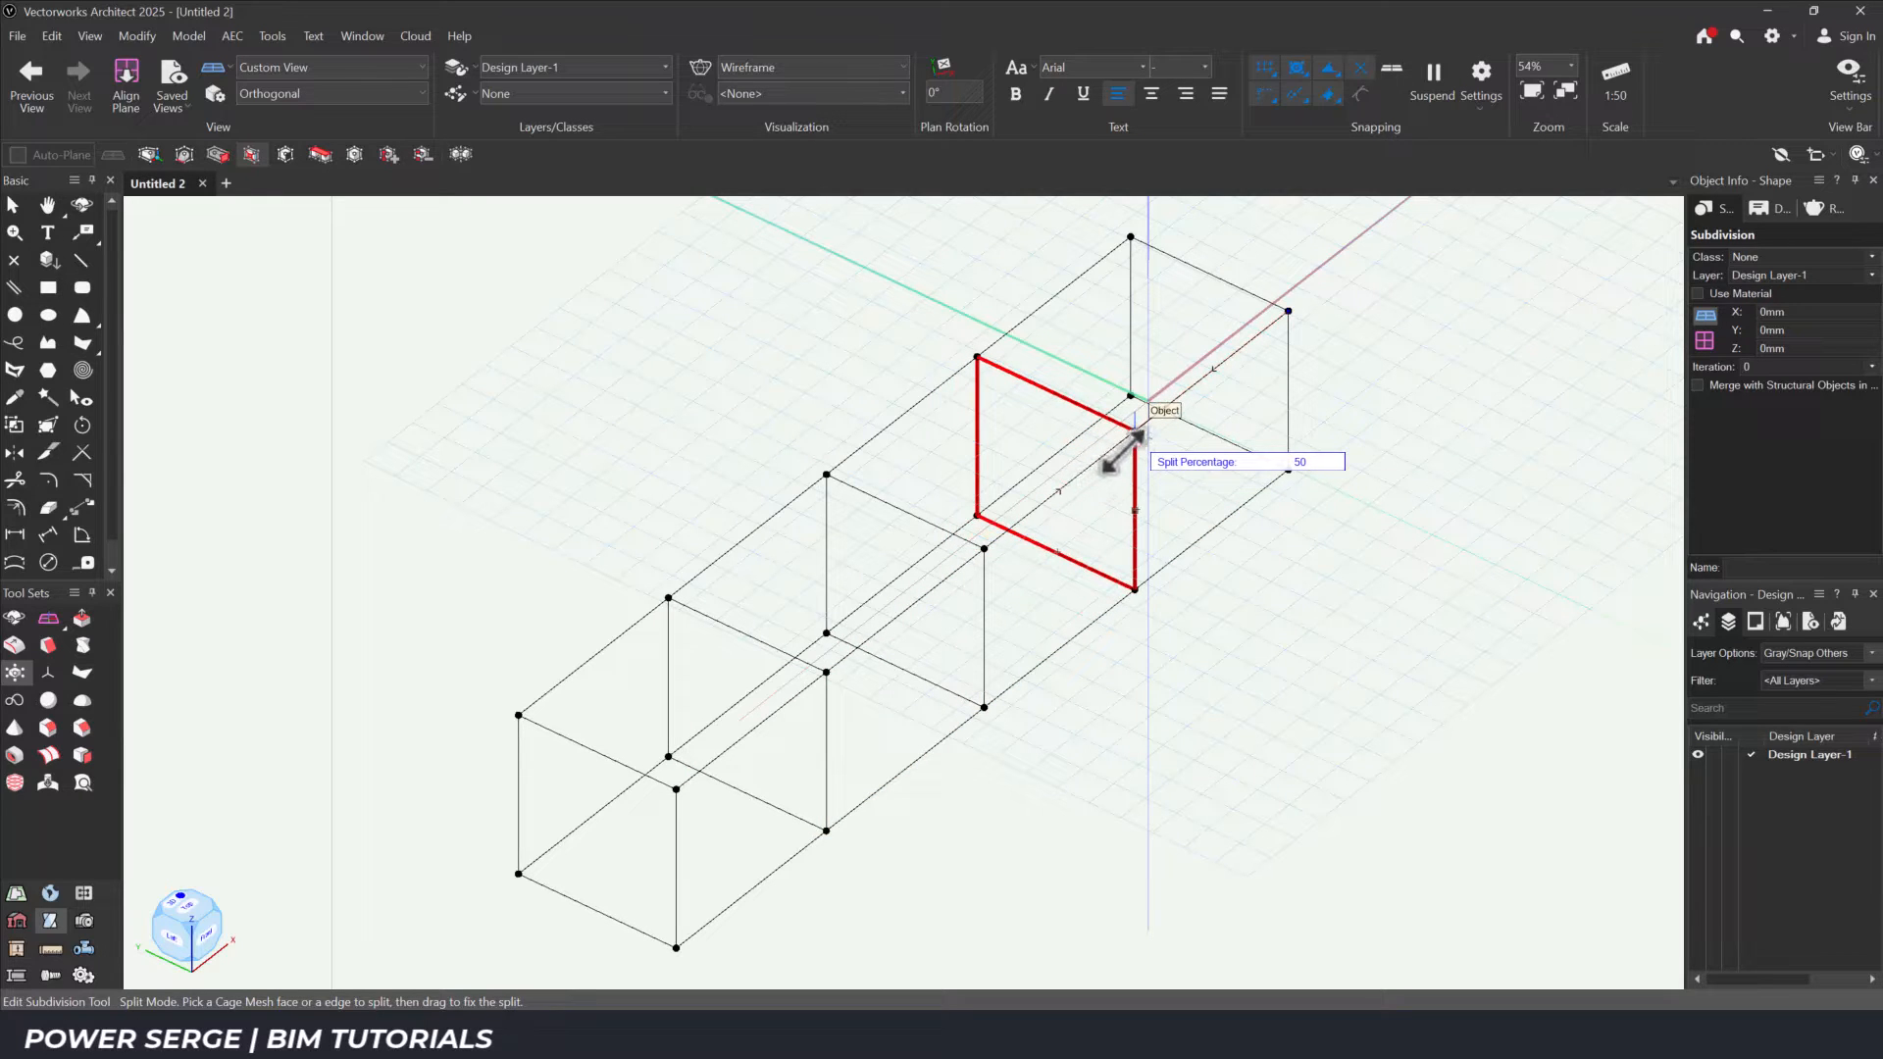
left_click(1134, 441)
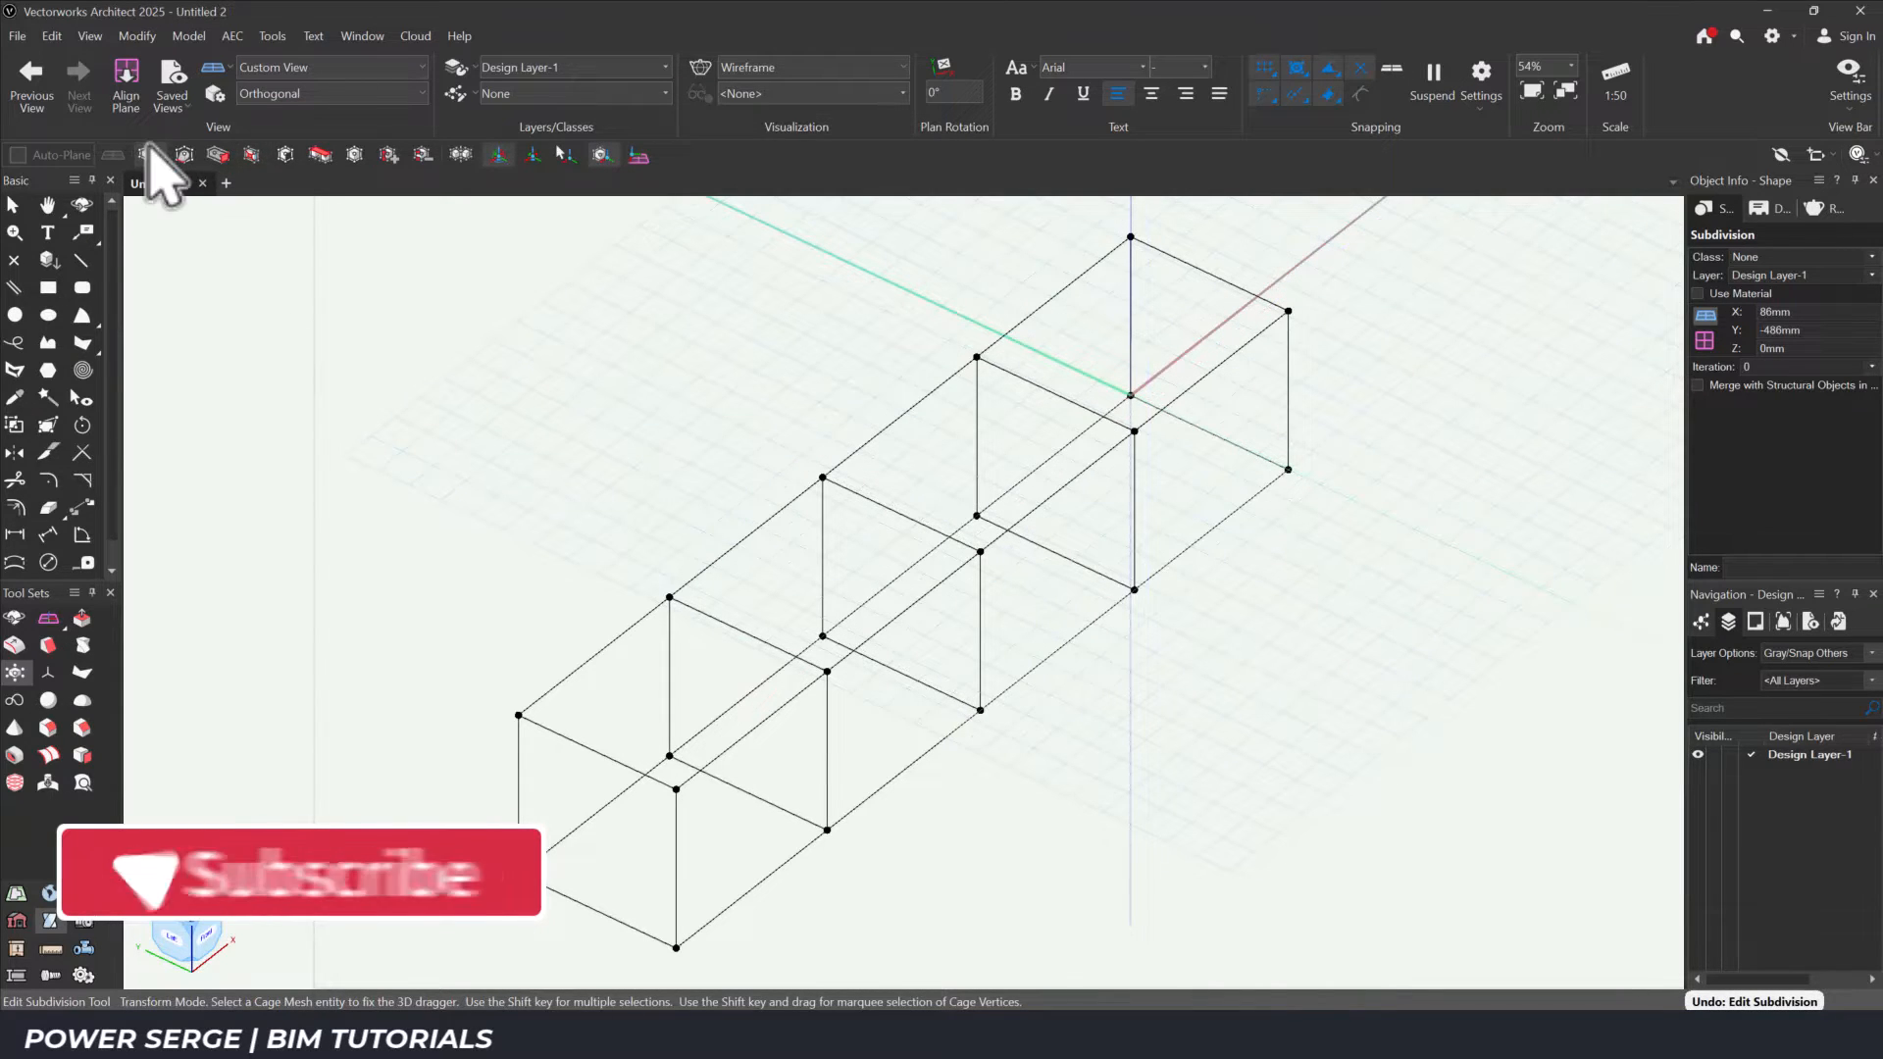
Set the subdivision iteration to 3 and raise the cage vertices at both ends and the middle of the box by 3 m.
left_click(1871, 368)
left_click(1823, 437)
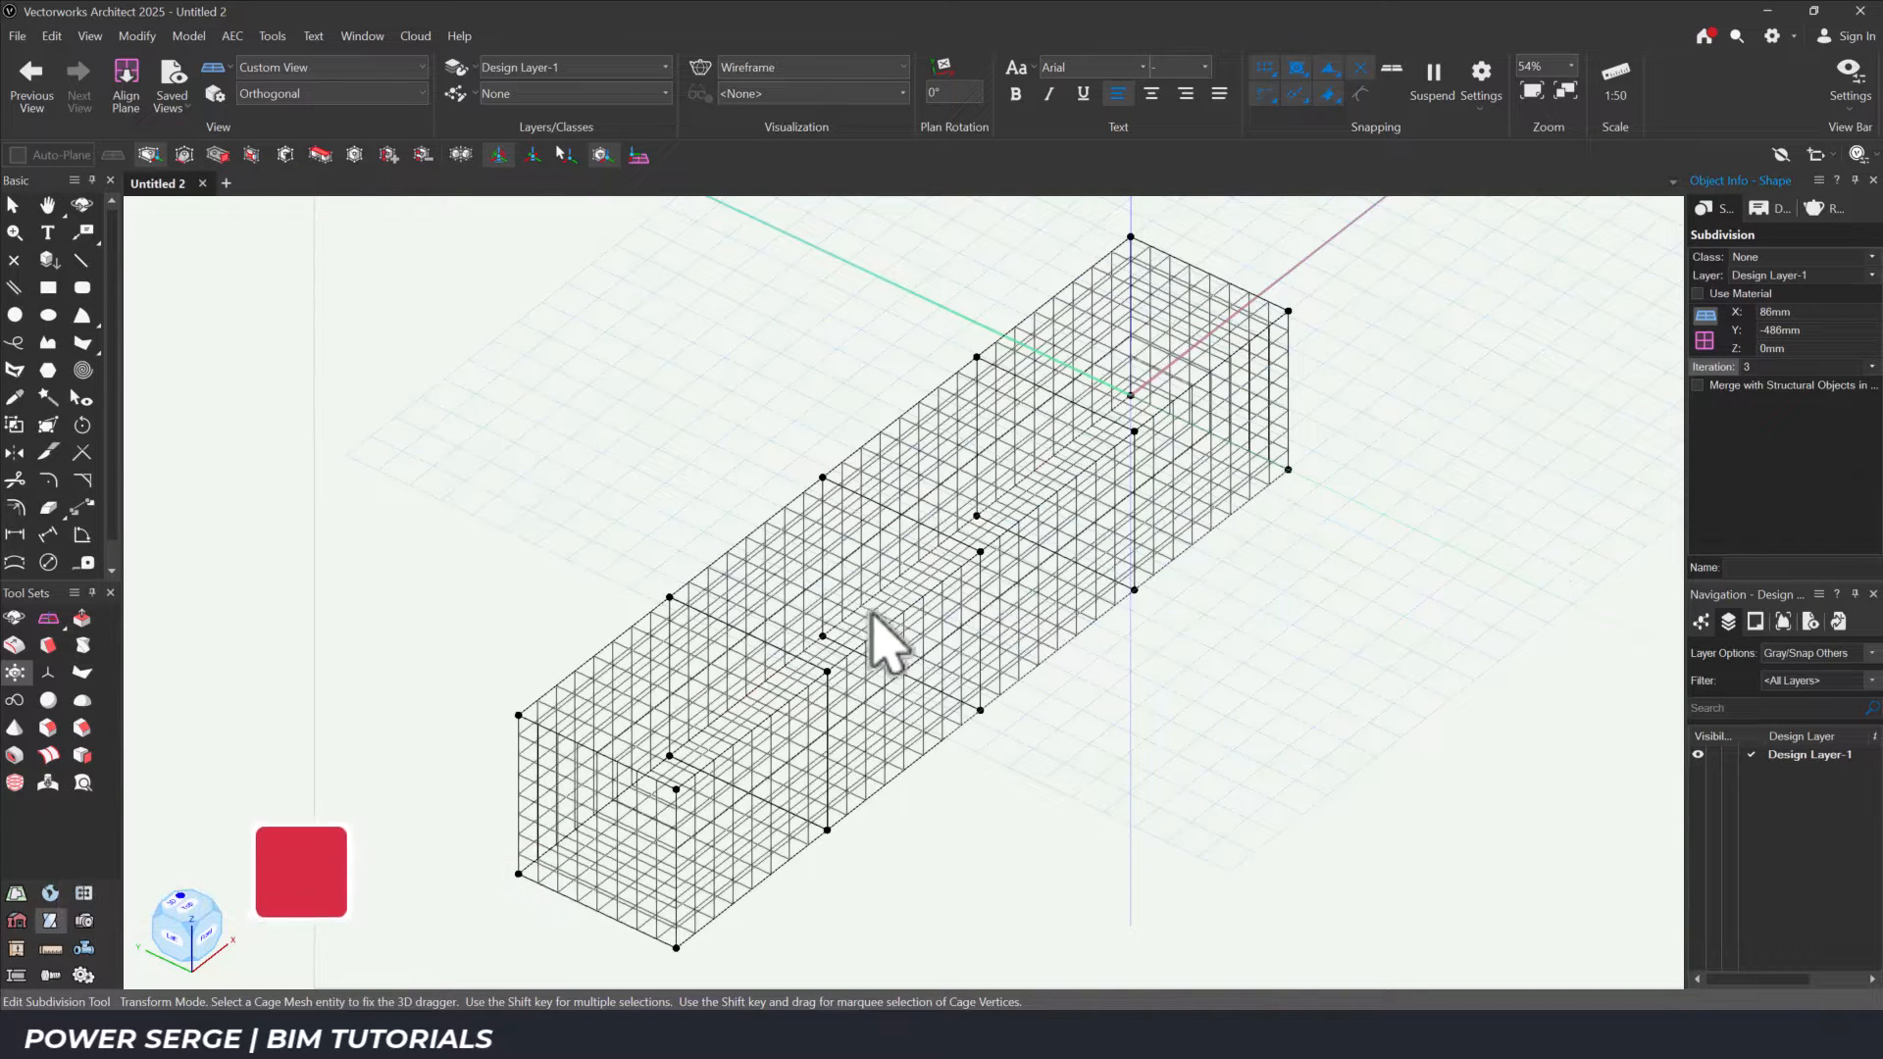
left_click_drag(461, 673, 574, 898, "shift")
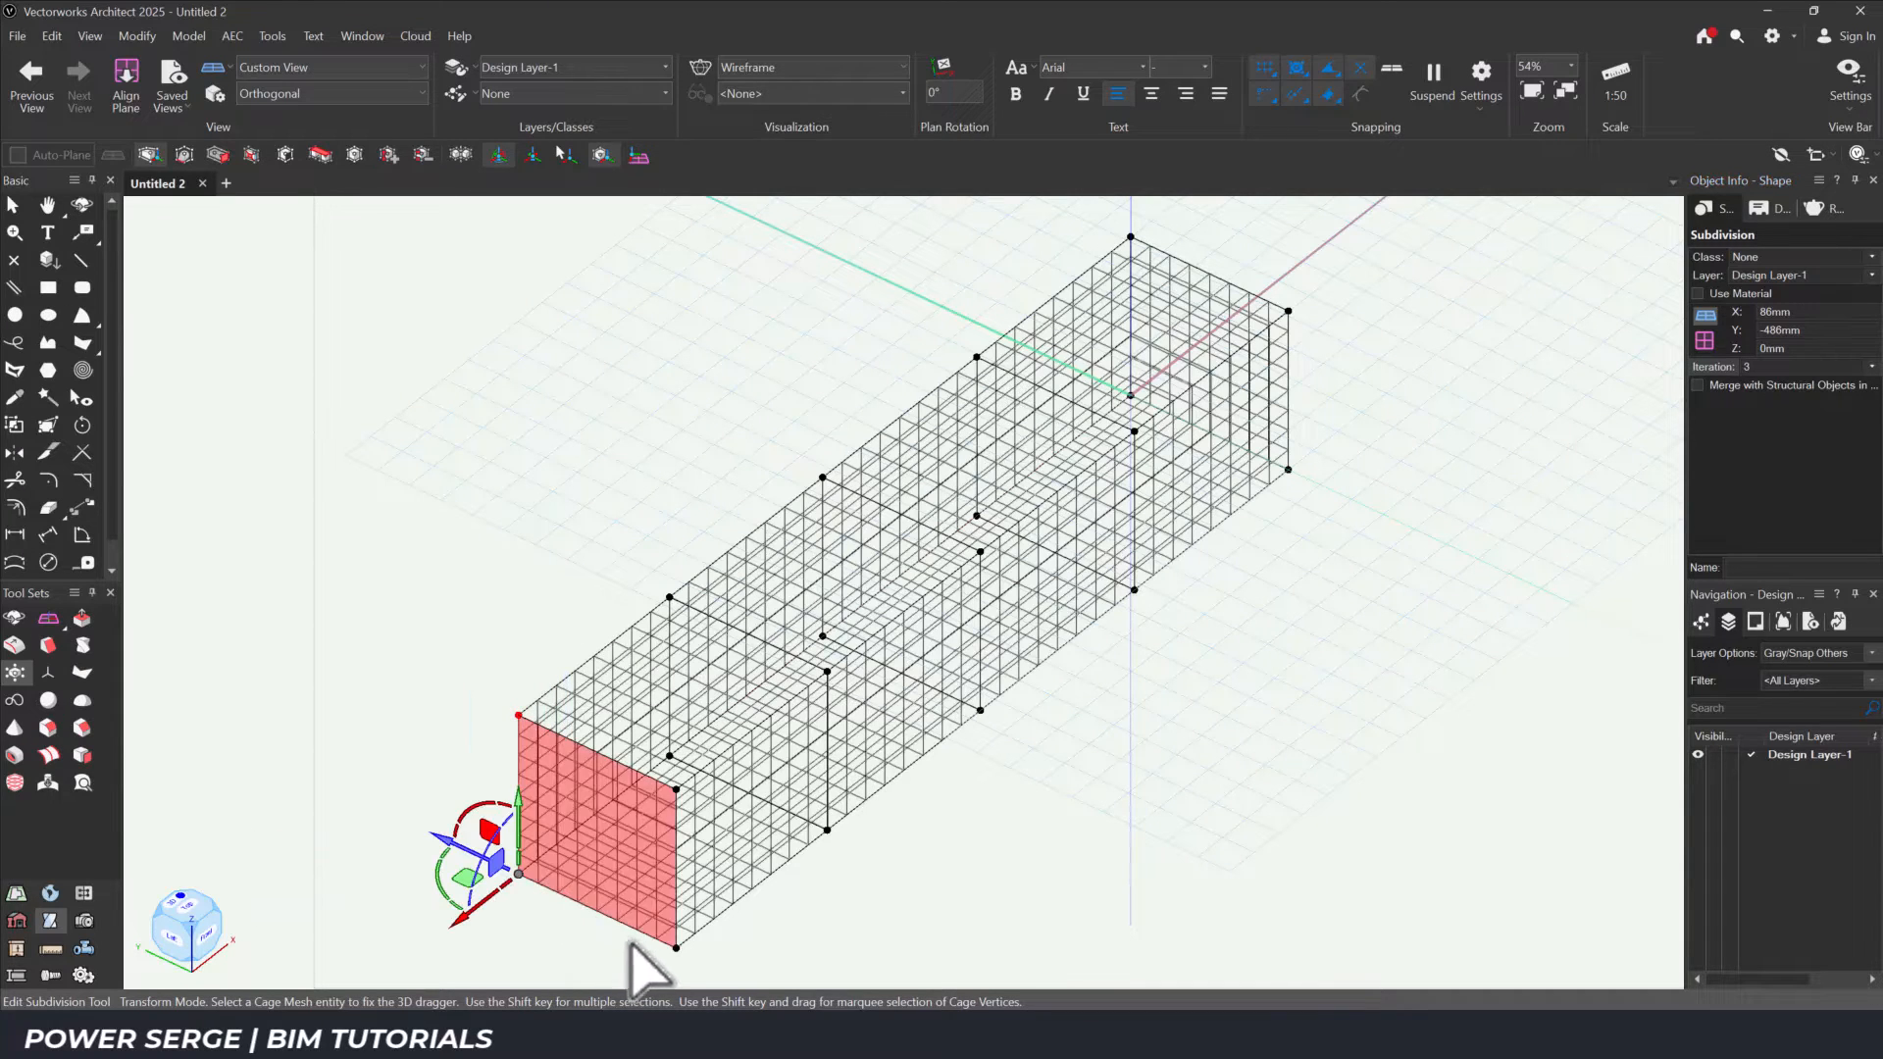
left_click_drag(654, 970, 700, 774, "shift")
left_click_drag(766, 434, 855, 636, "shift")
left_click_drag(933, 834, 1008, 537, "shift")
left_click_drag(1091, 218, 1163, 395, "shift")
left_click_drag(1240, 567, 1341, 255, "shift")
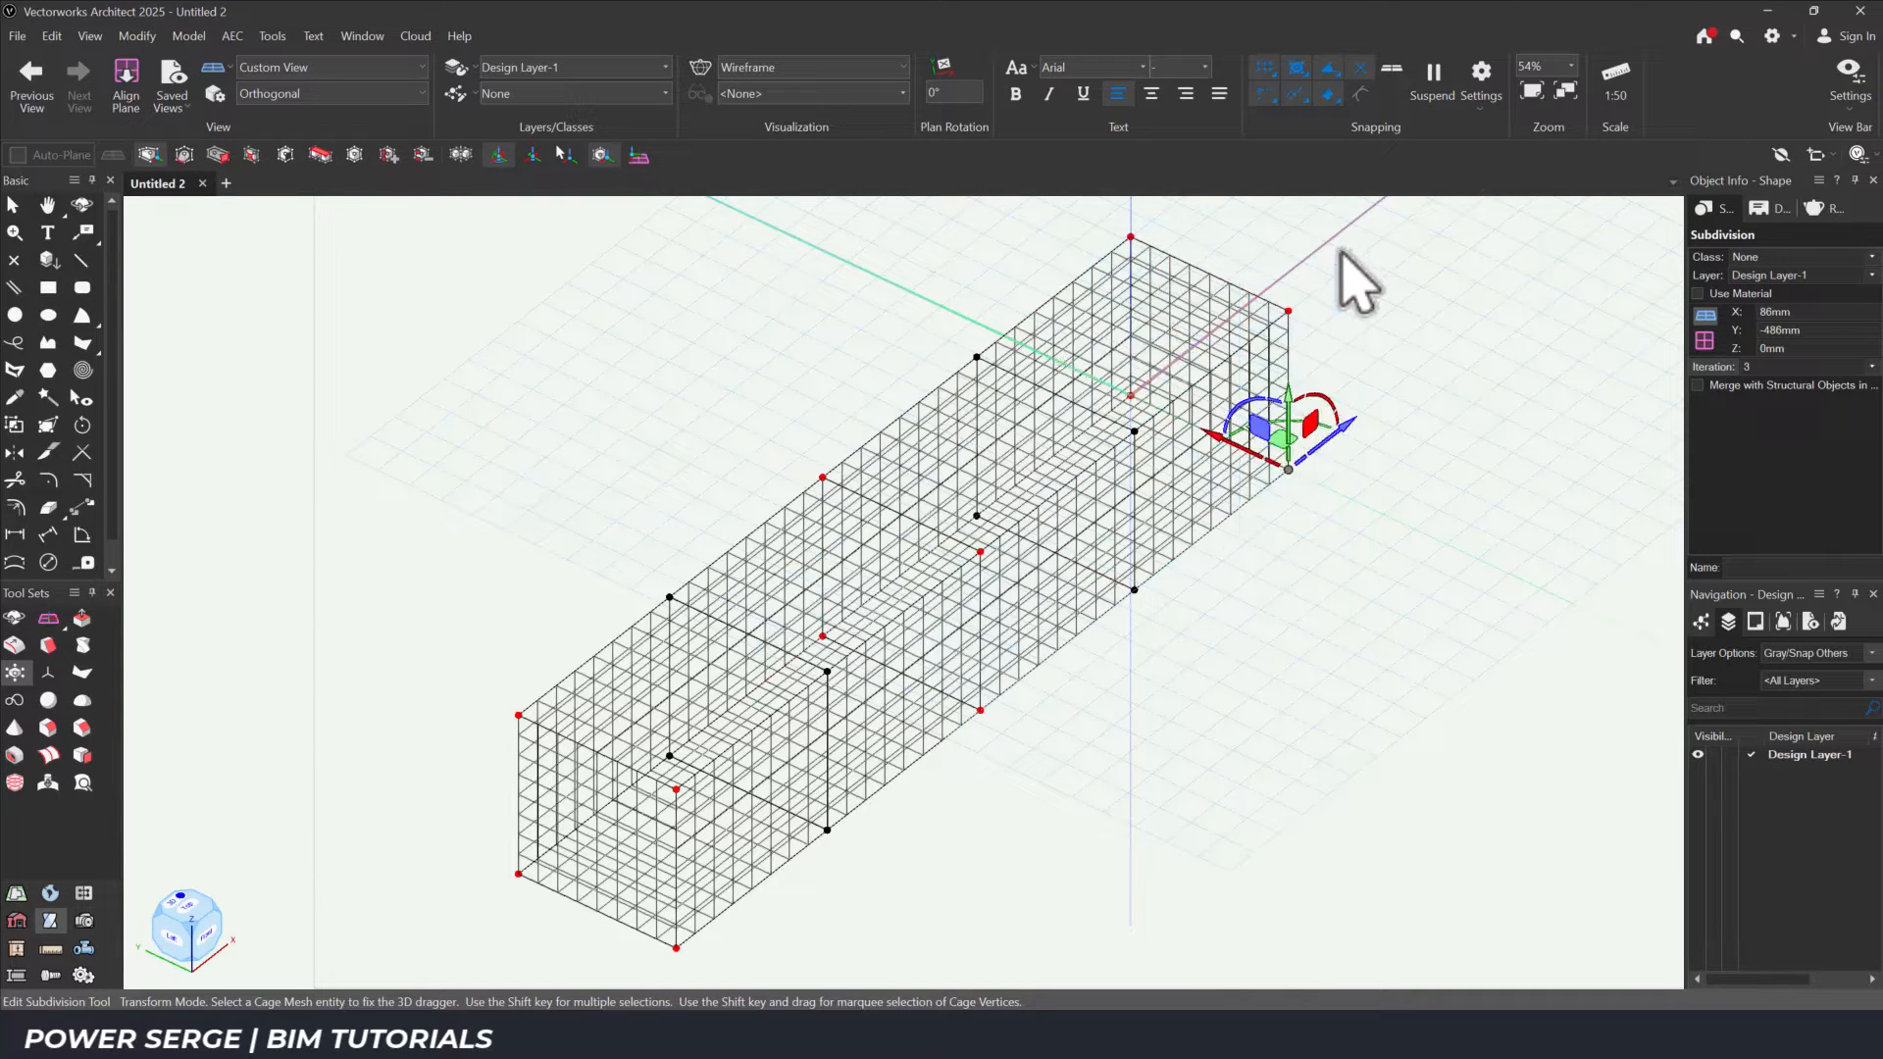
left_click_drag(1299, 392, 1298, 368)
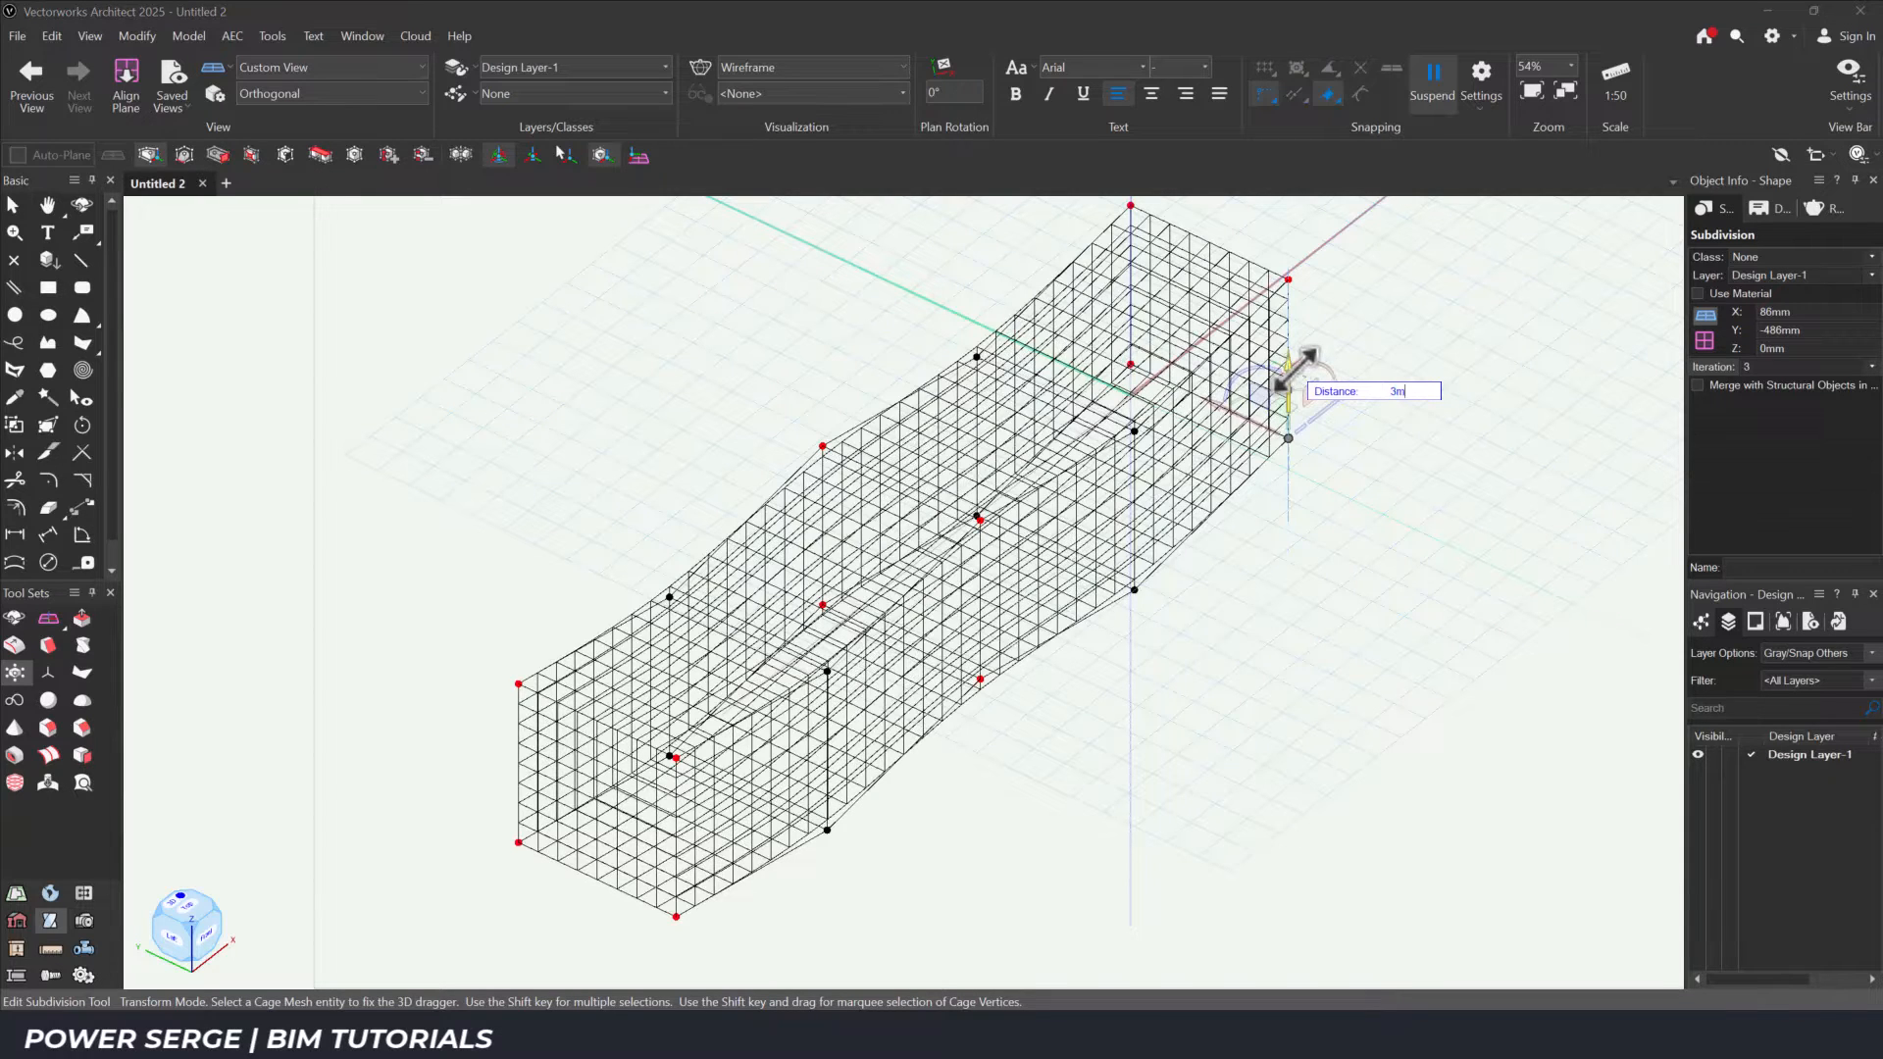
key("Return")
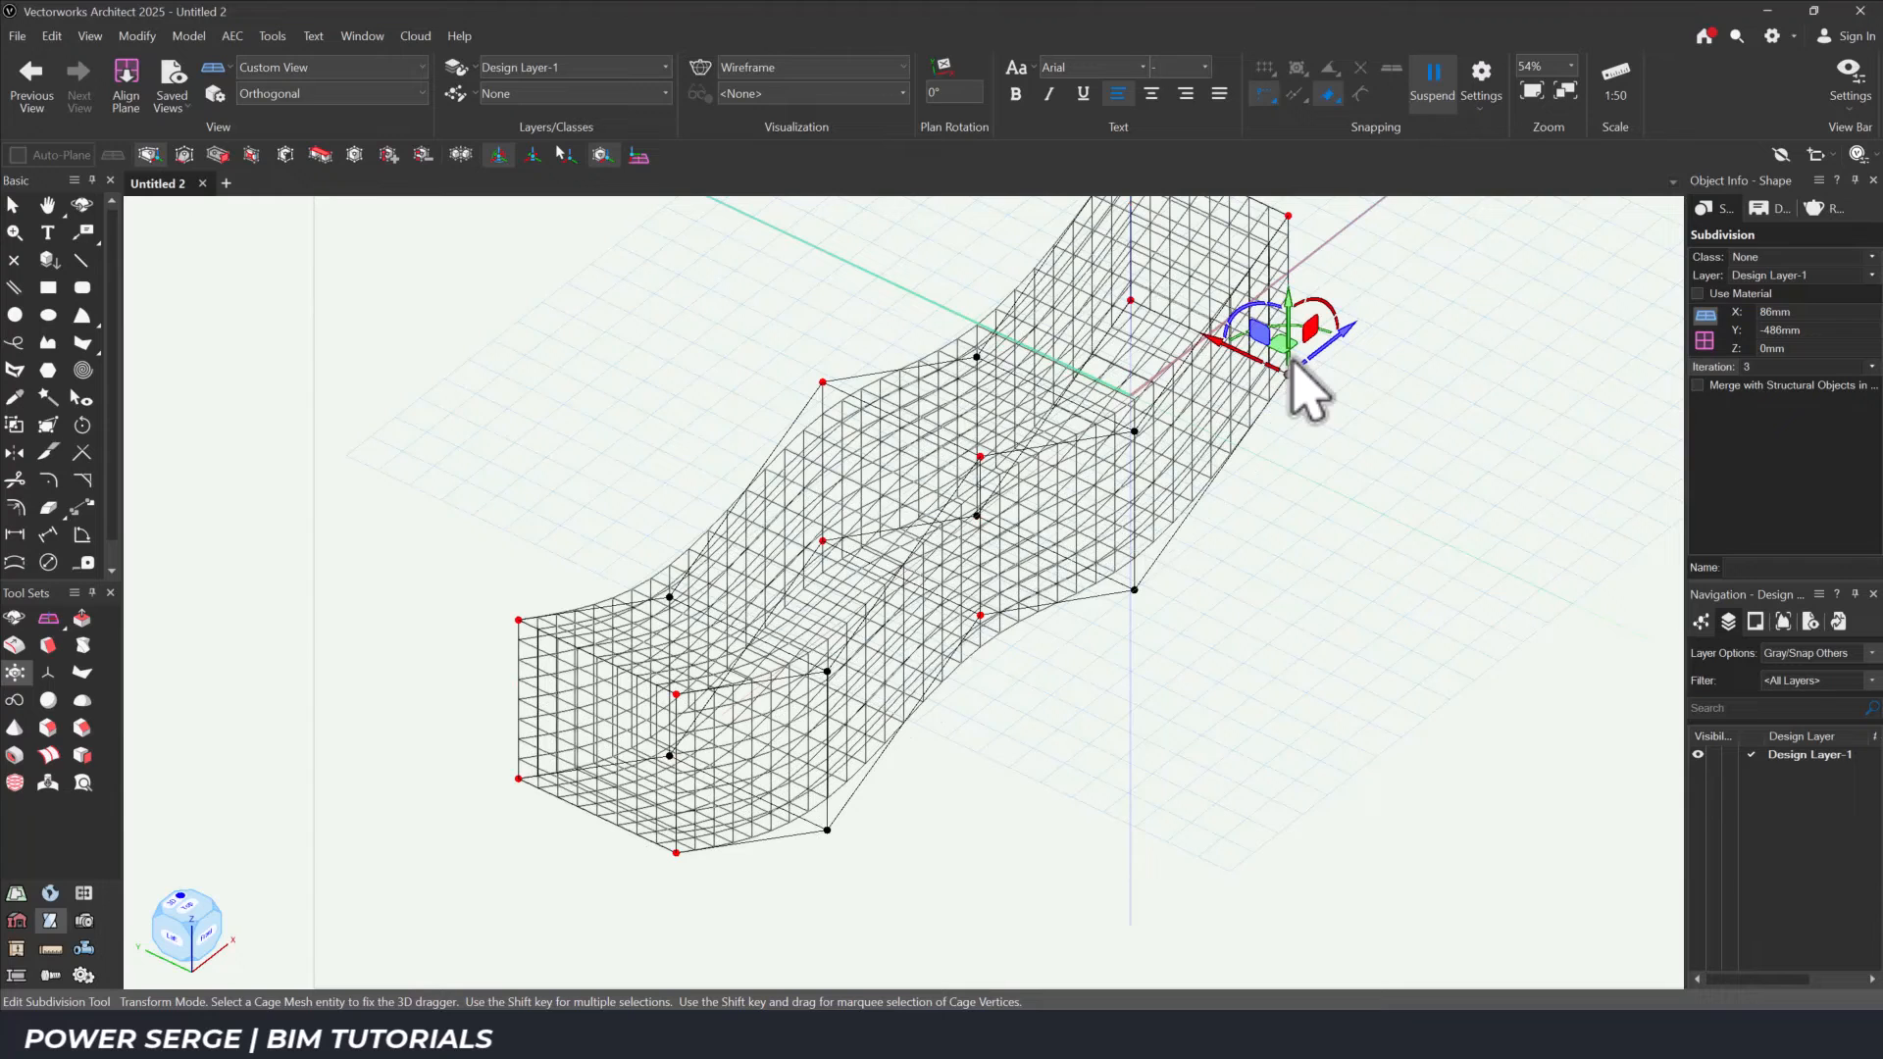
Set the view's rendering mode to Shaded.
left_click(96, 37)
mouse_move(167, 312)
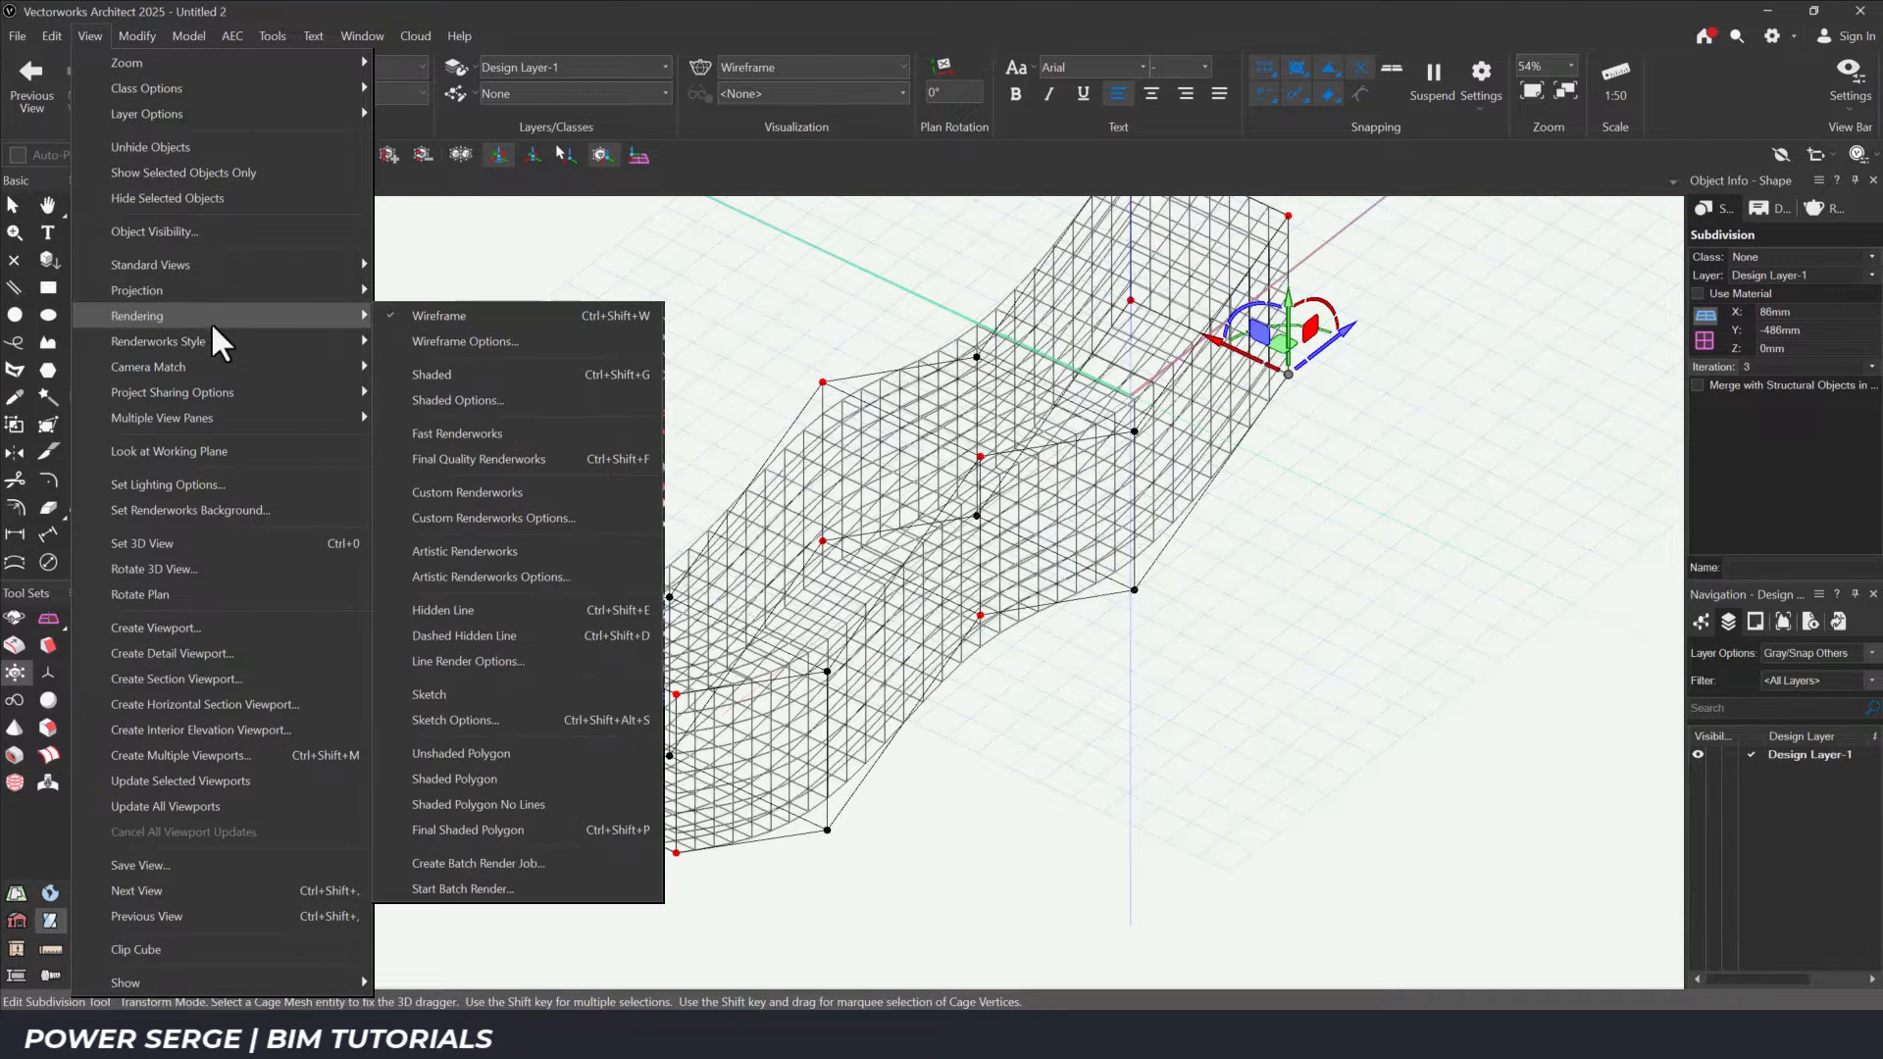
left_click(431, 374)
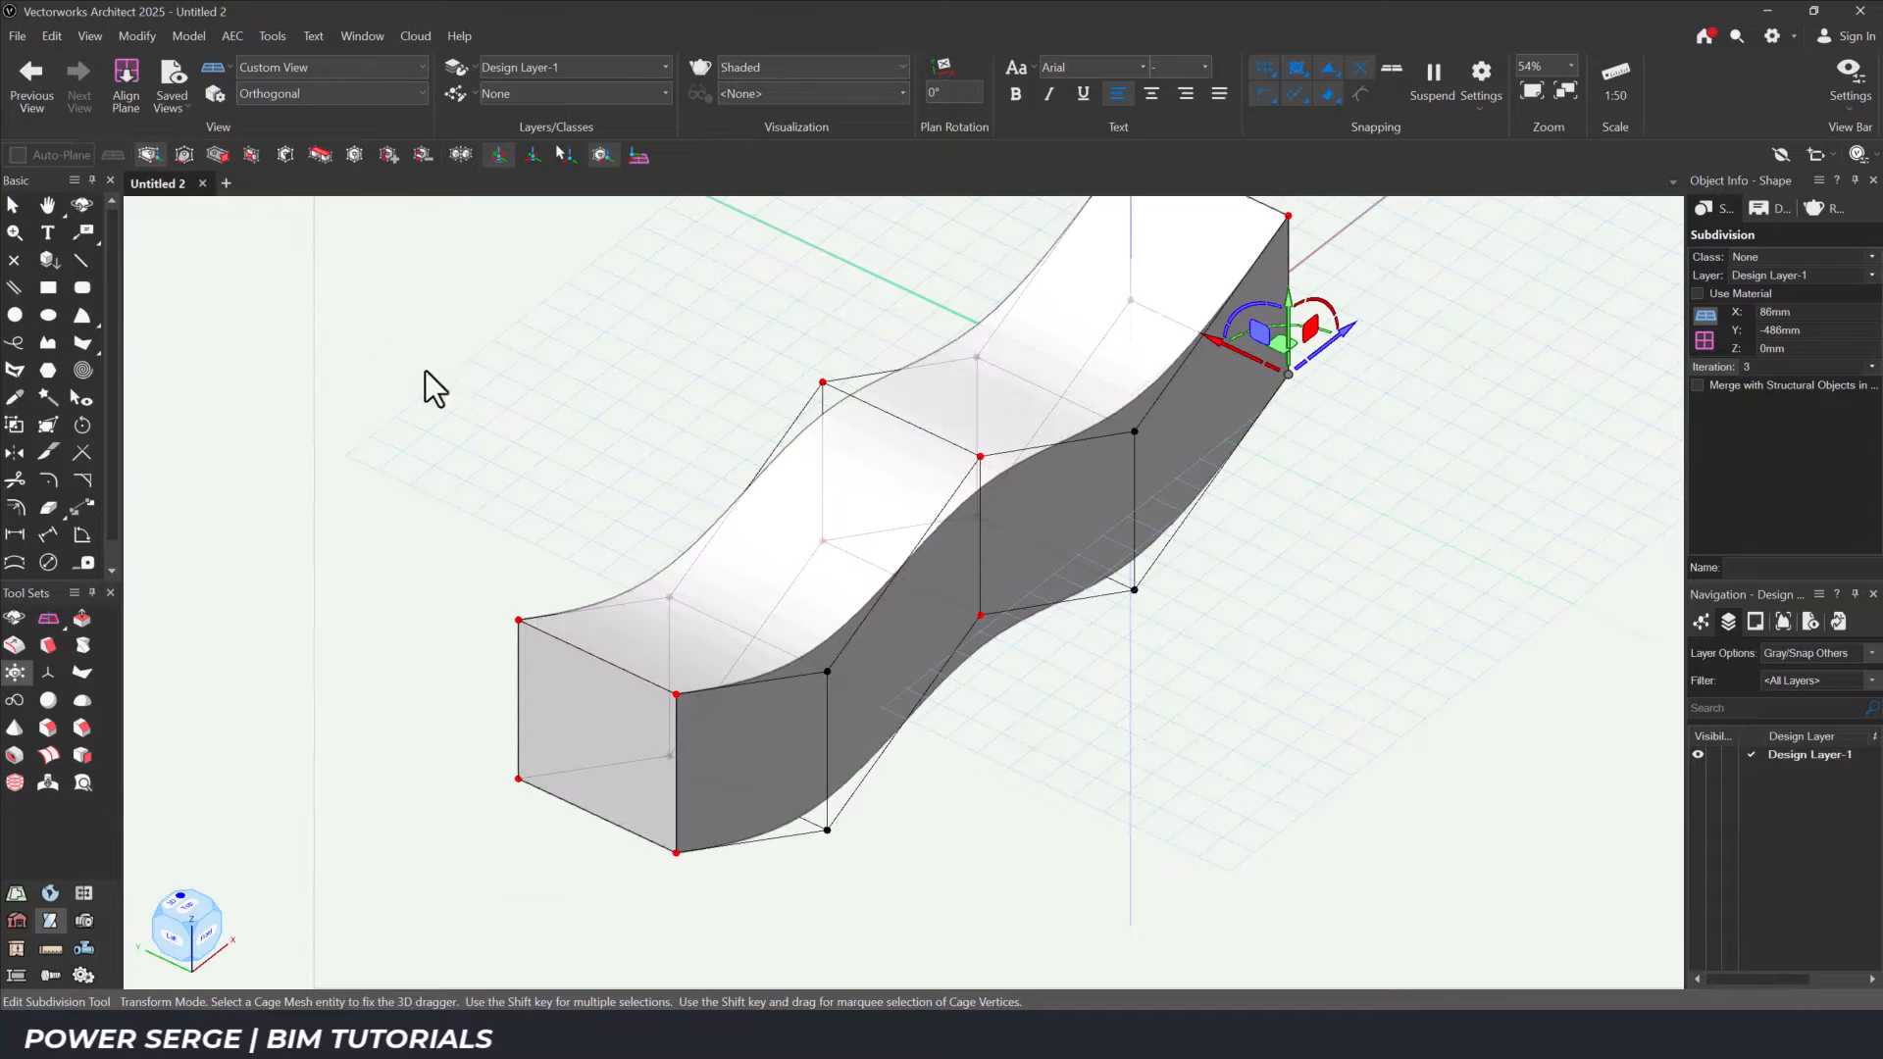
Split the wavy form's cage lengthwise at 50 percent, starting from the front end's upper edge.
left_click(90, 38)
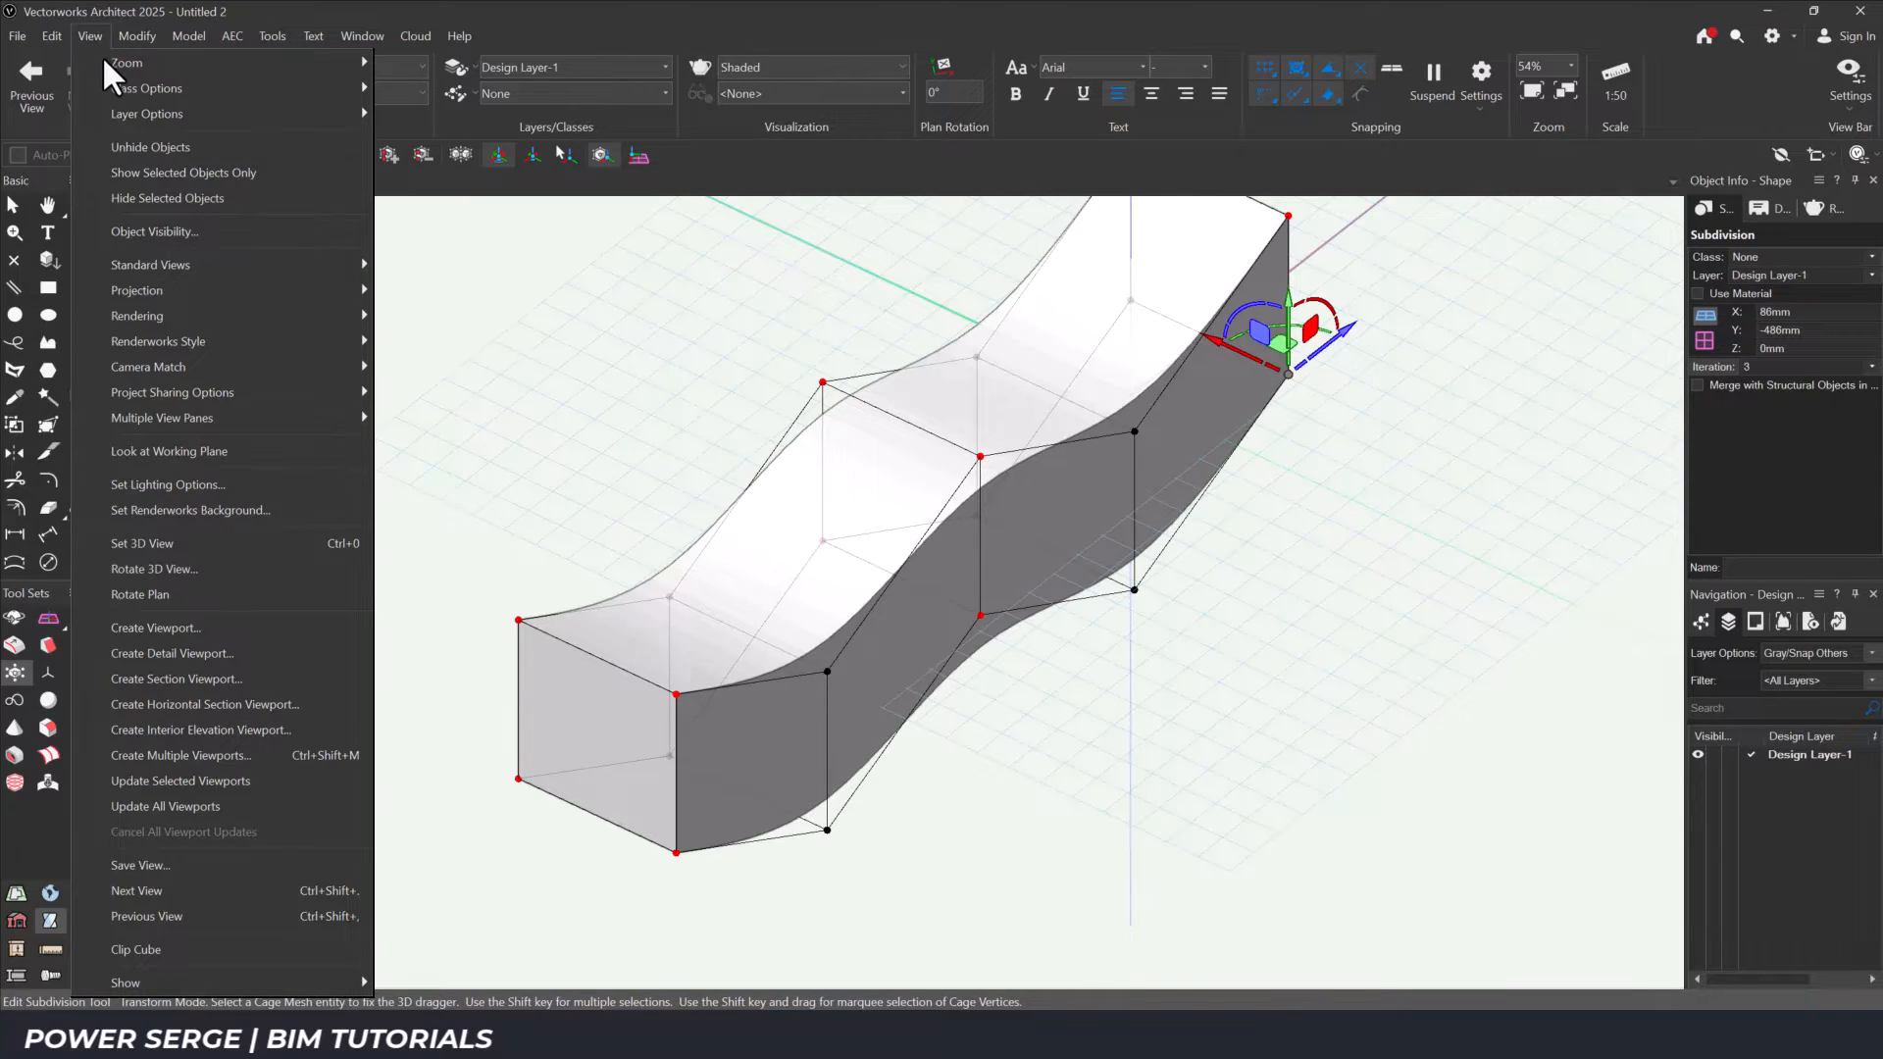
mouse_move(102, 57)
left_click(434, 115)
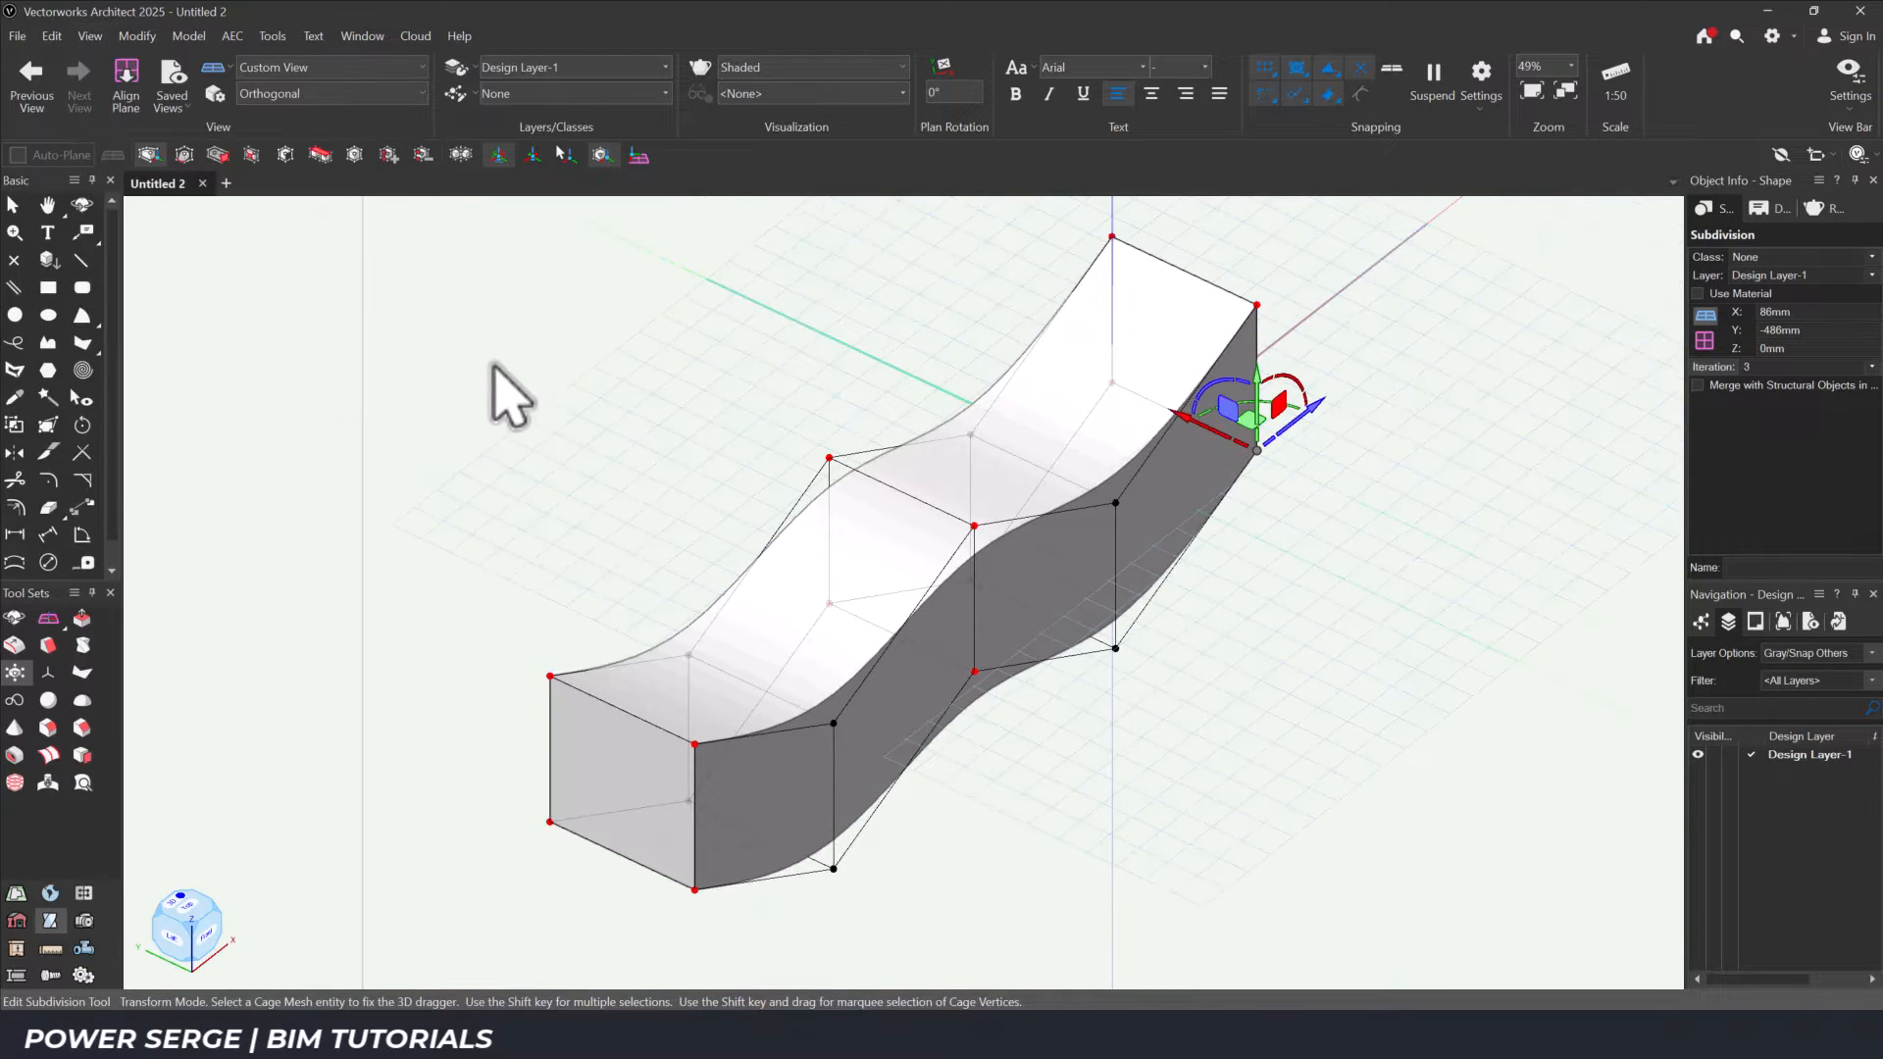
left_click(251, 154)
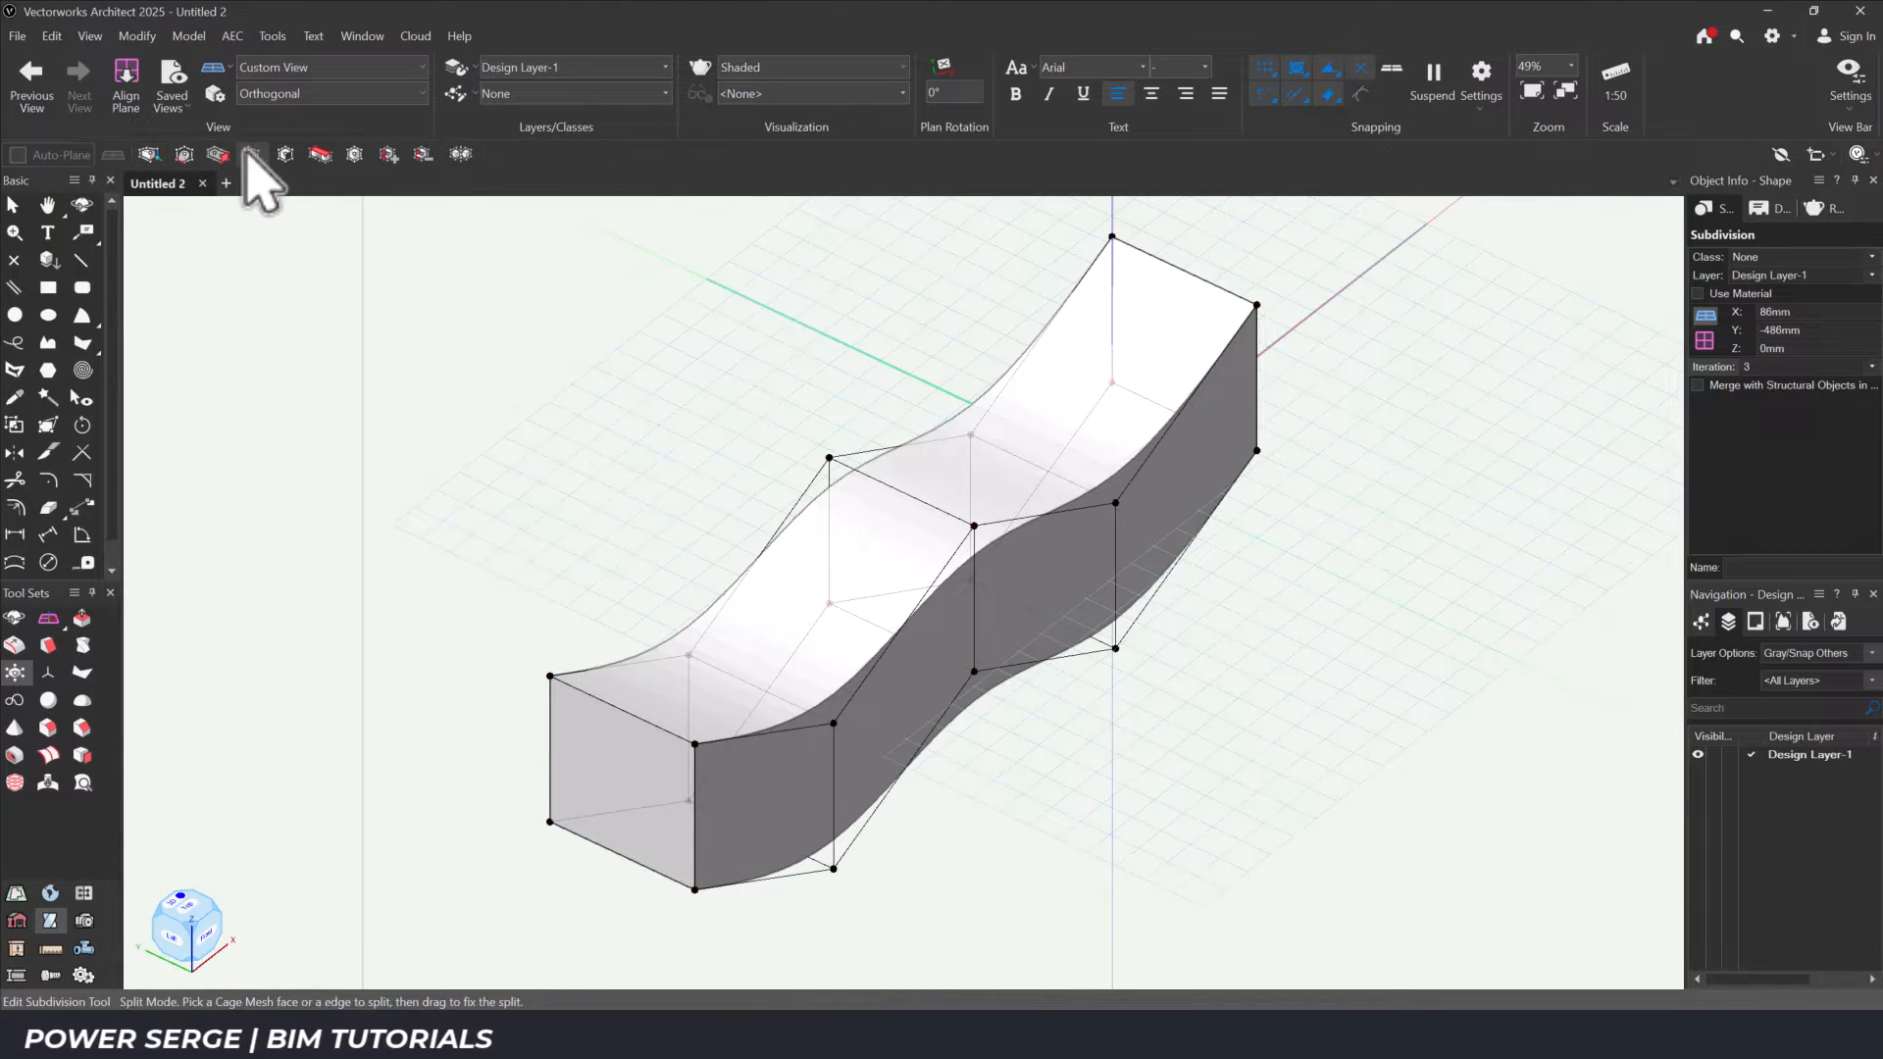
left_click(620, 708)
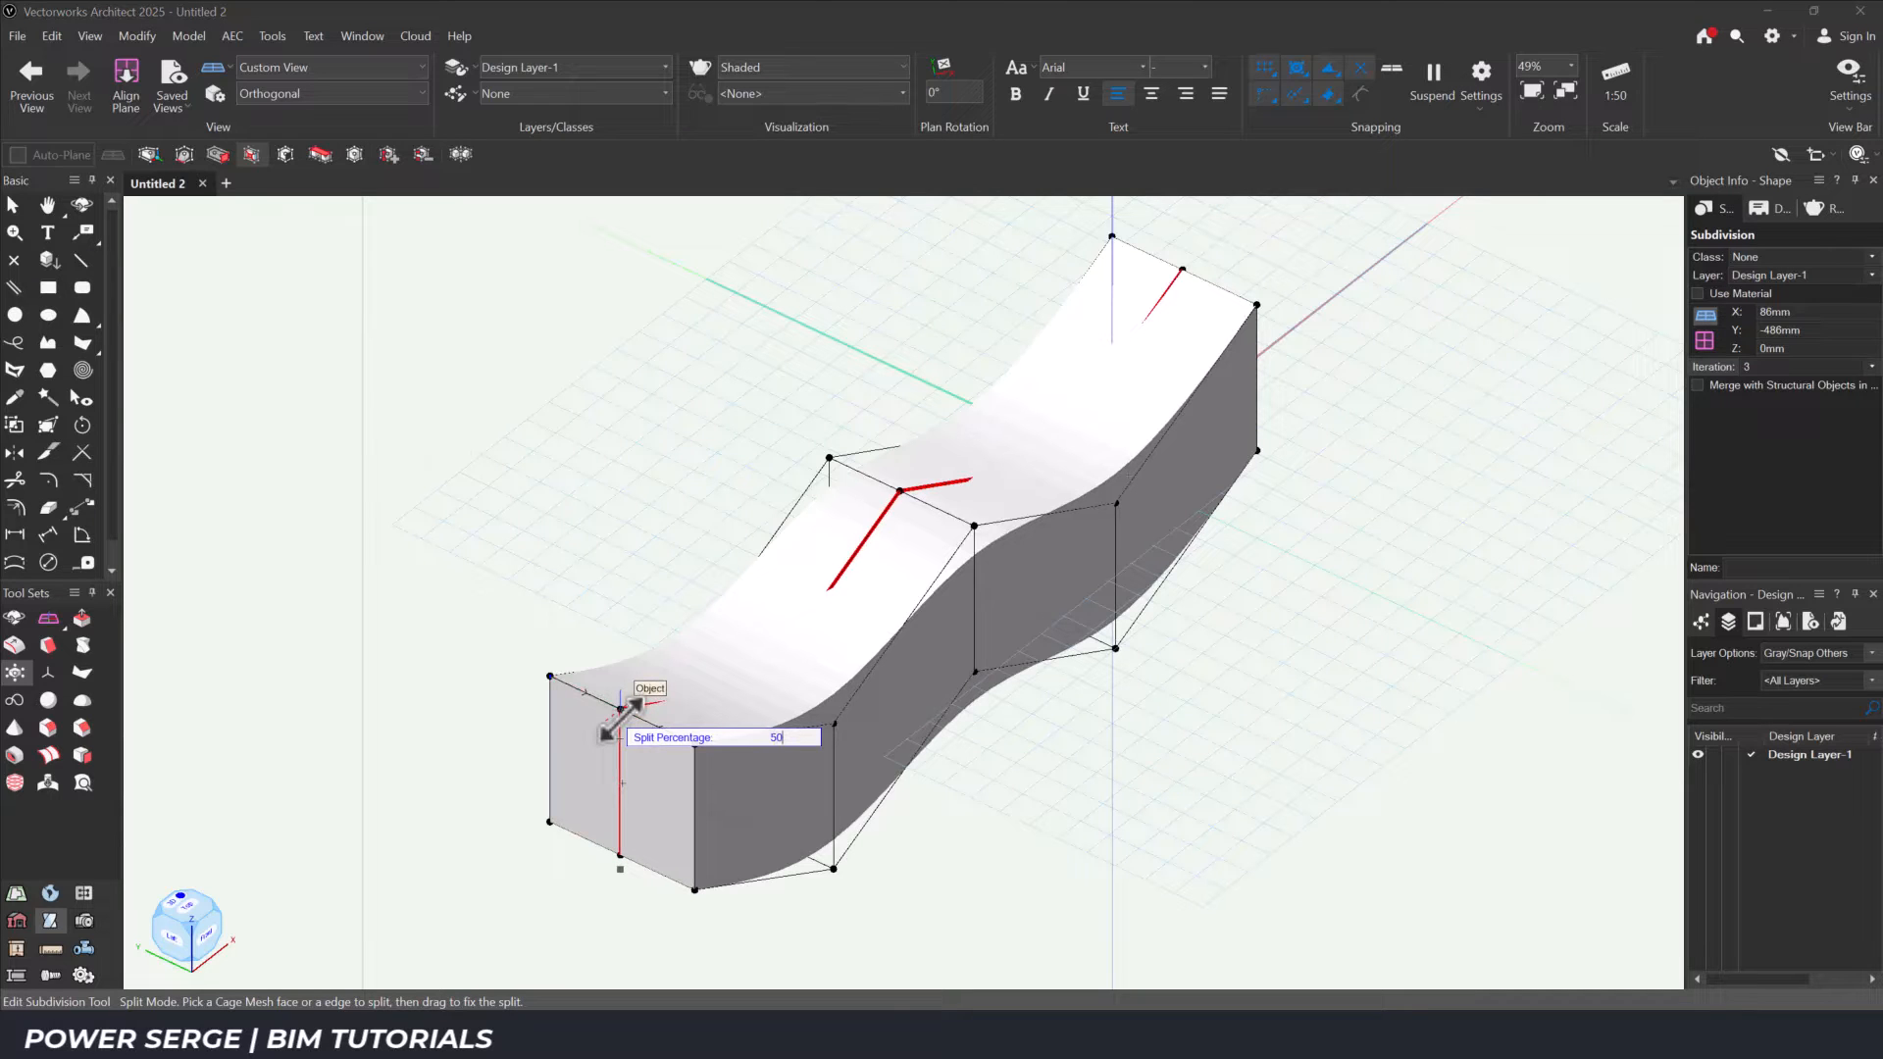
left_click(620, 715)
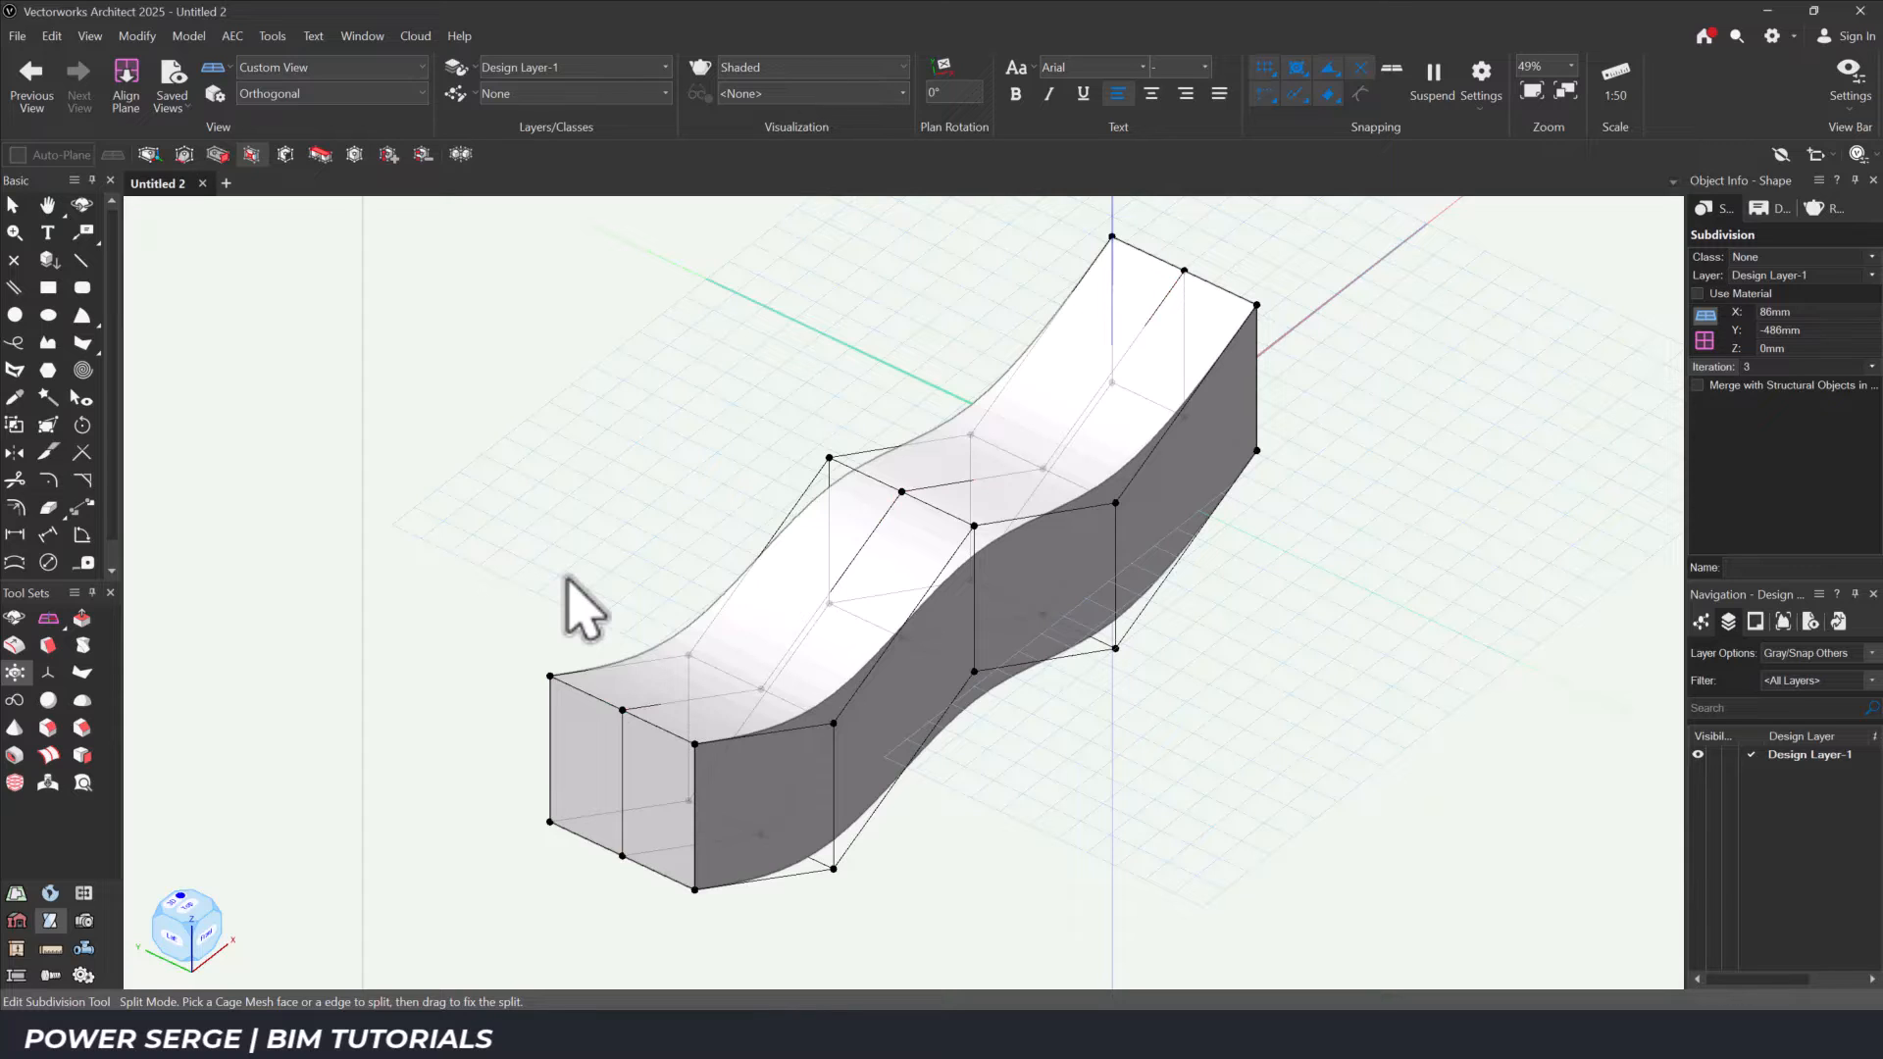
Move one long side's cage edges outward by a distance of -4 m: the upper ones at both ends and middle, the lower ones at the two dips.
left_click(149, 154)
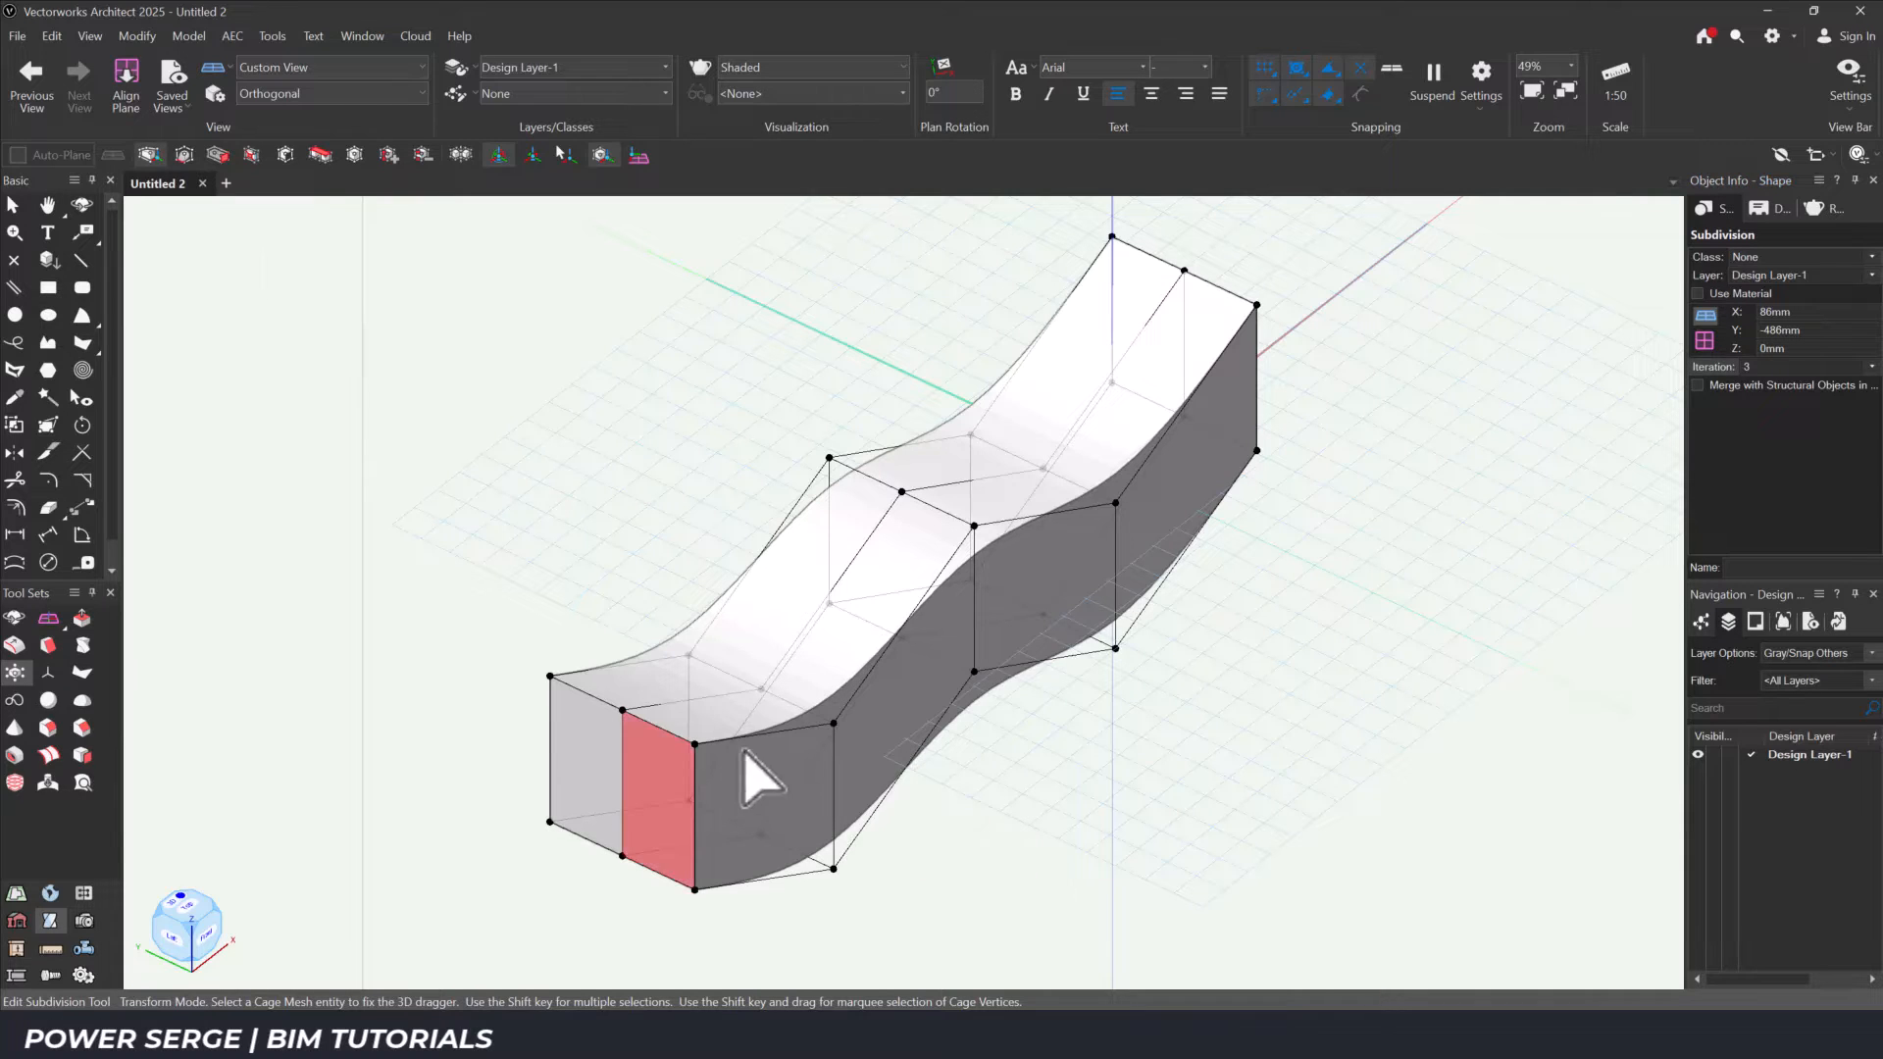
left_click(659, 727)
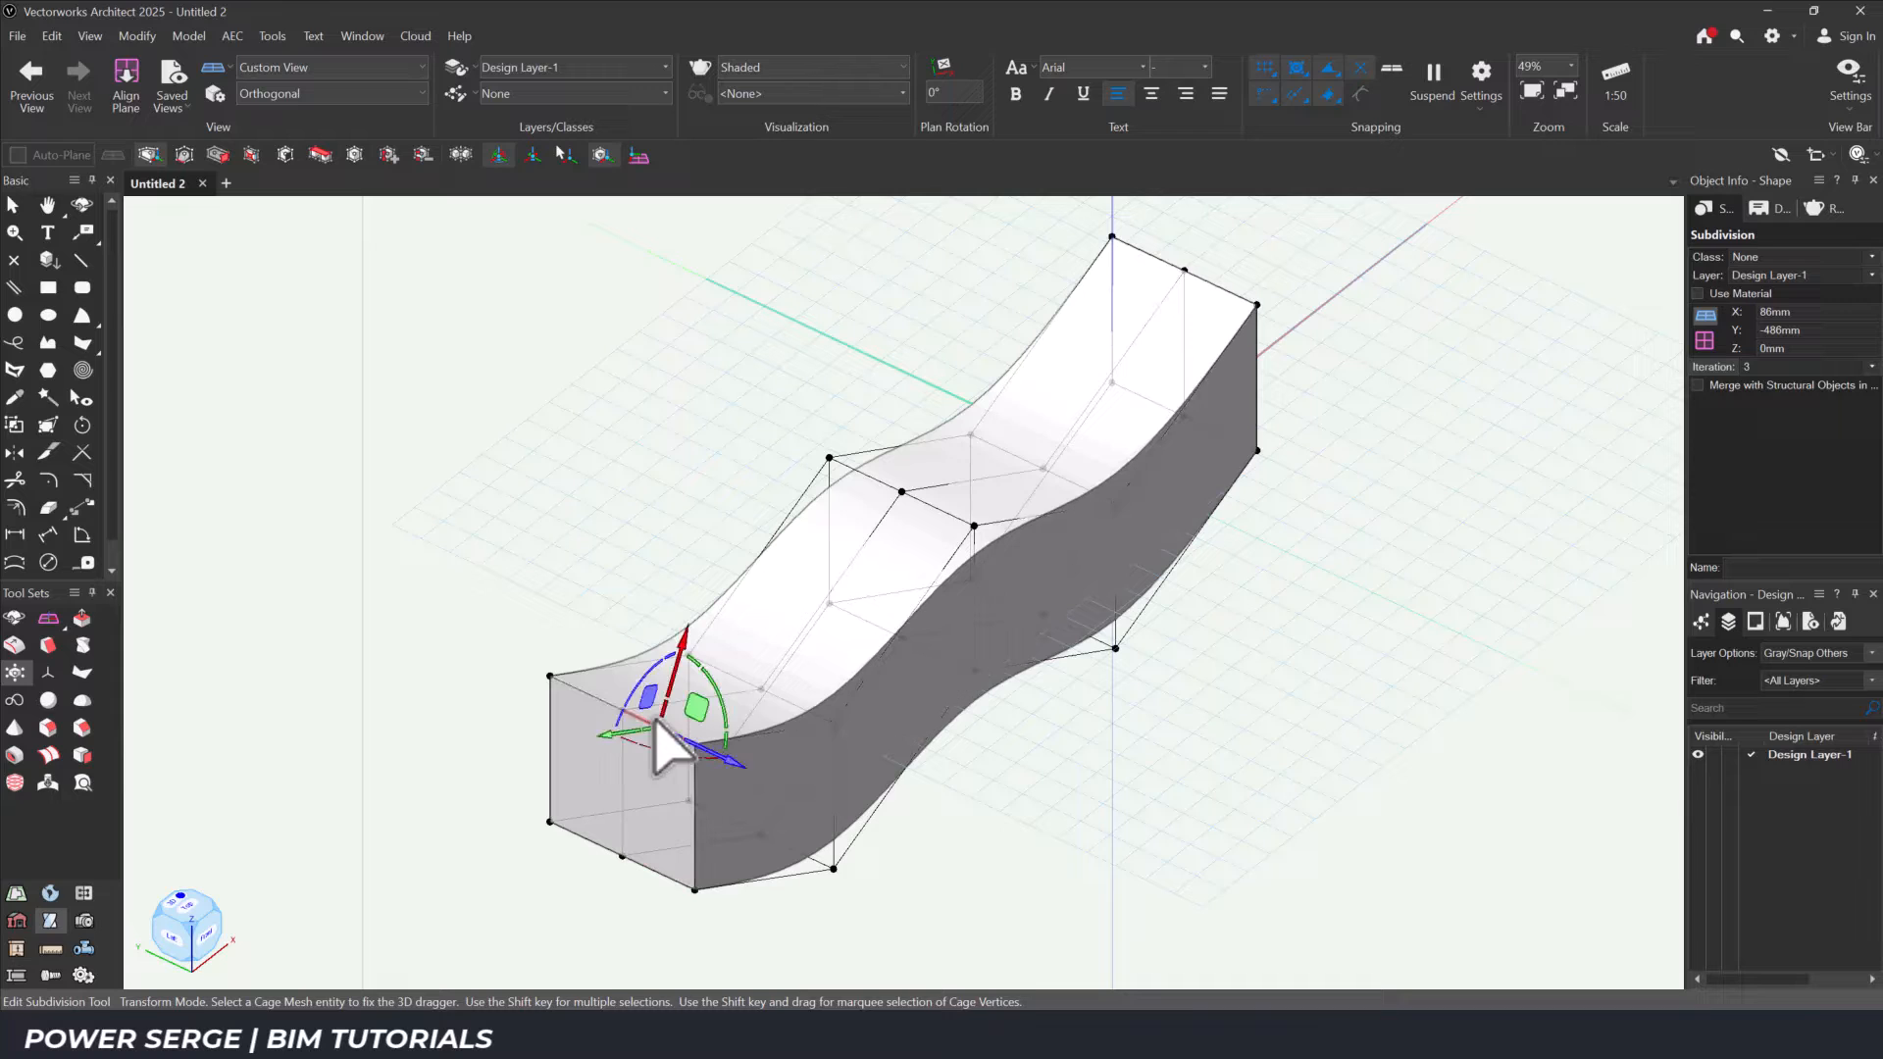
left_click(936, 510, "shift")
left_click(1220, 289, "shift")
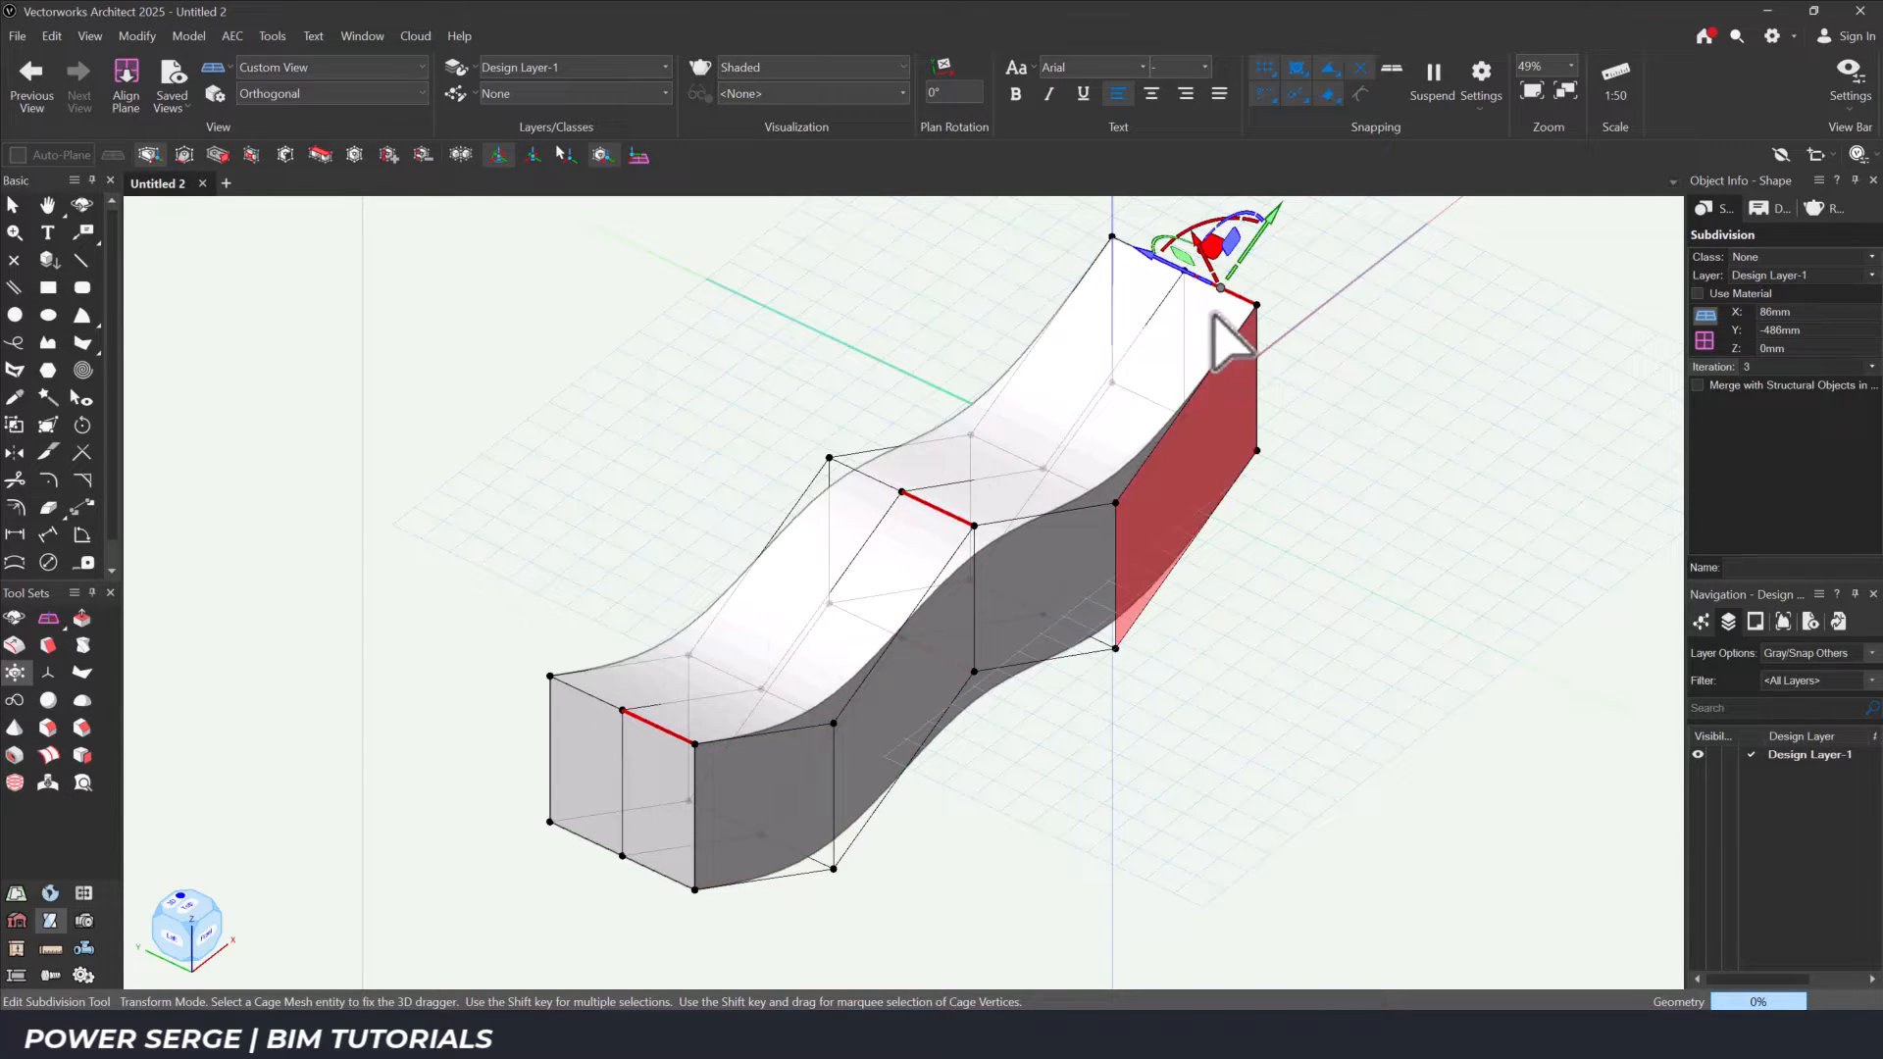
left_click(1091, 629, "shift")
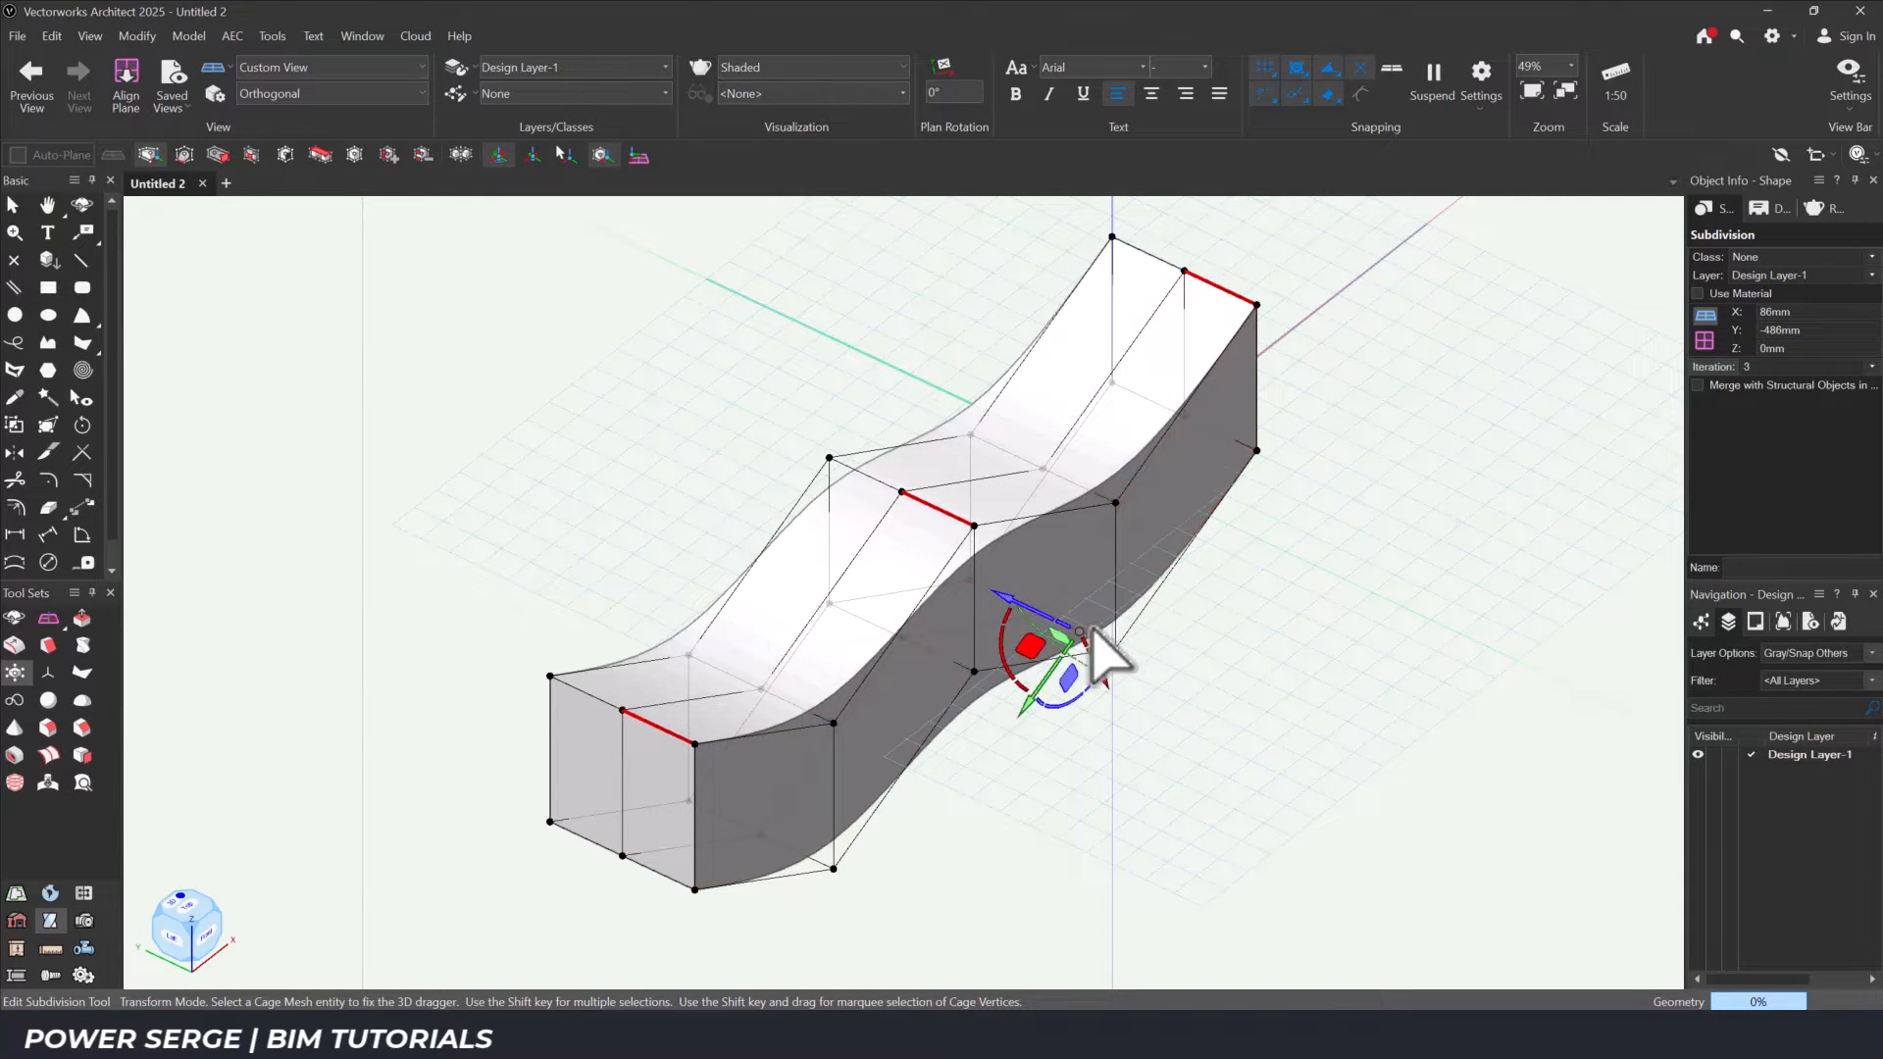
left_click(799, 855, "shift")
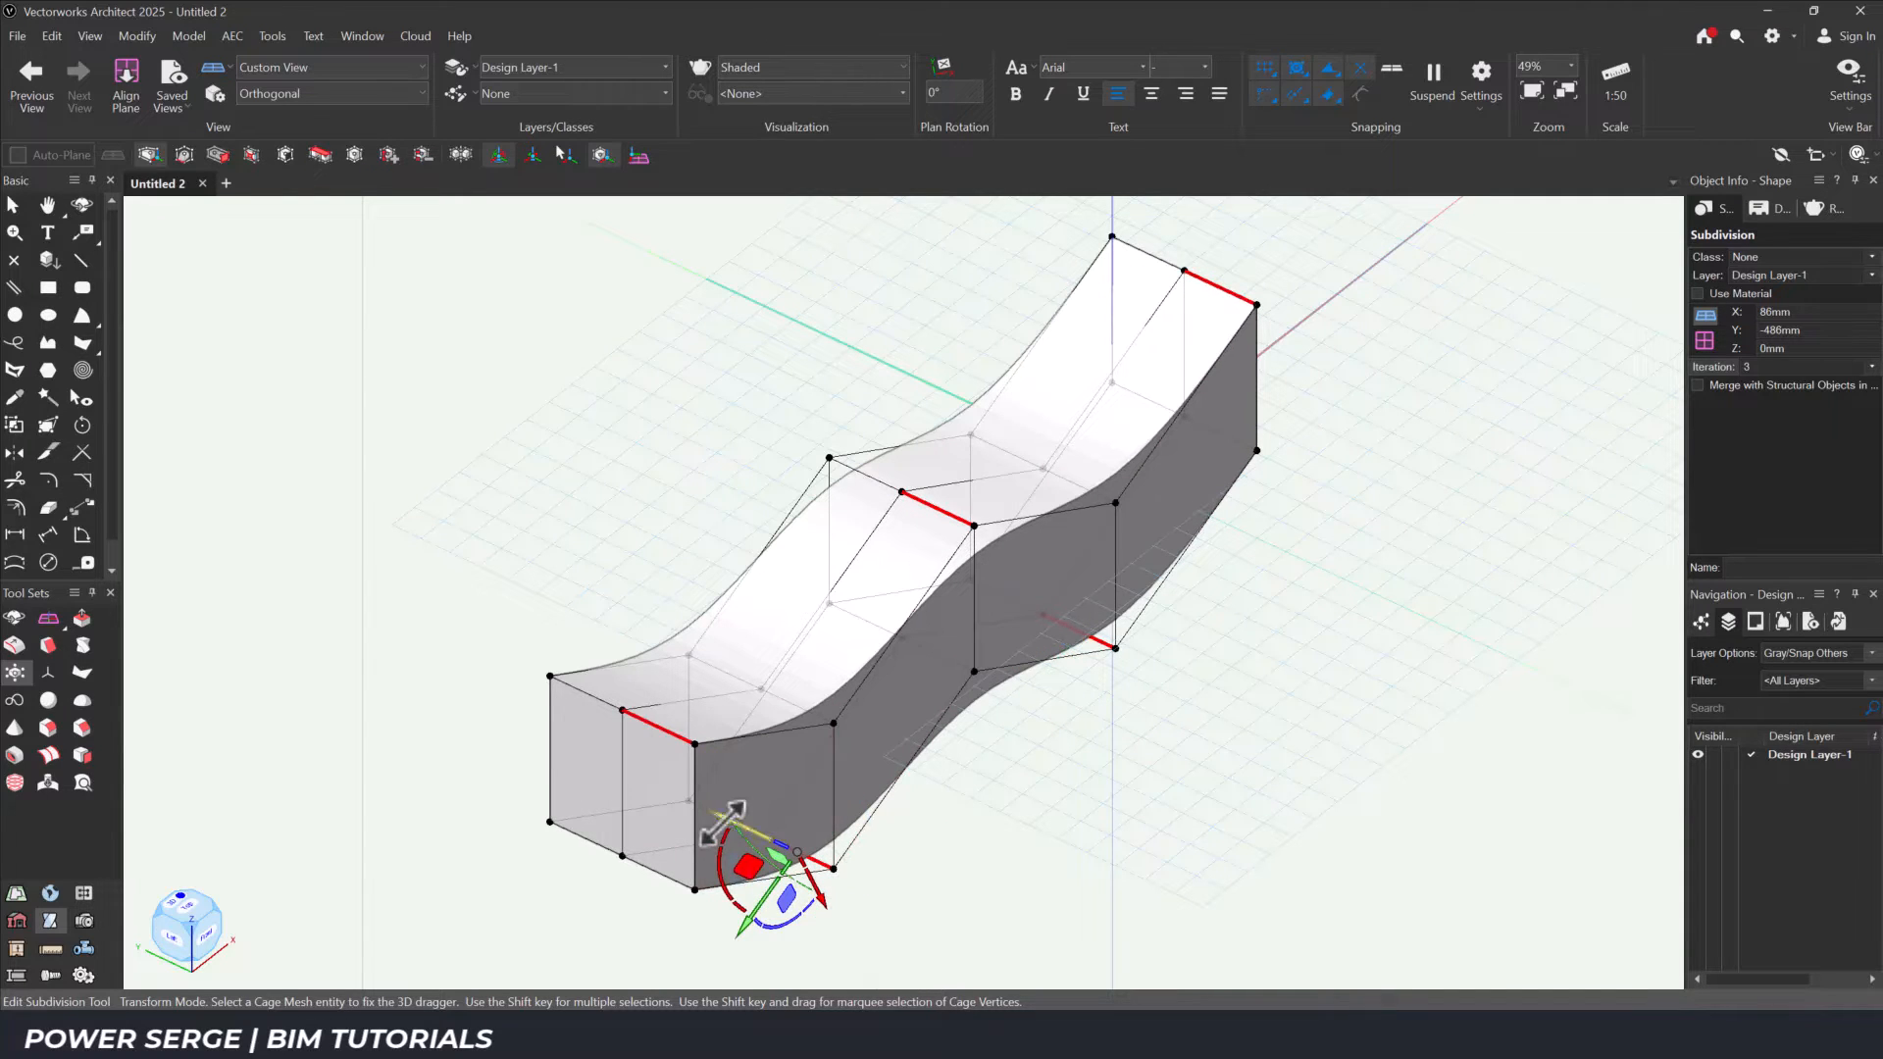
left_click_drag(723, 824, 761, 832)
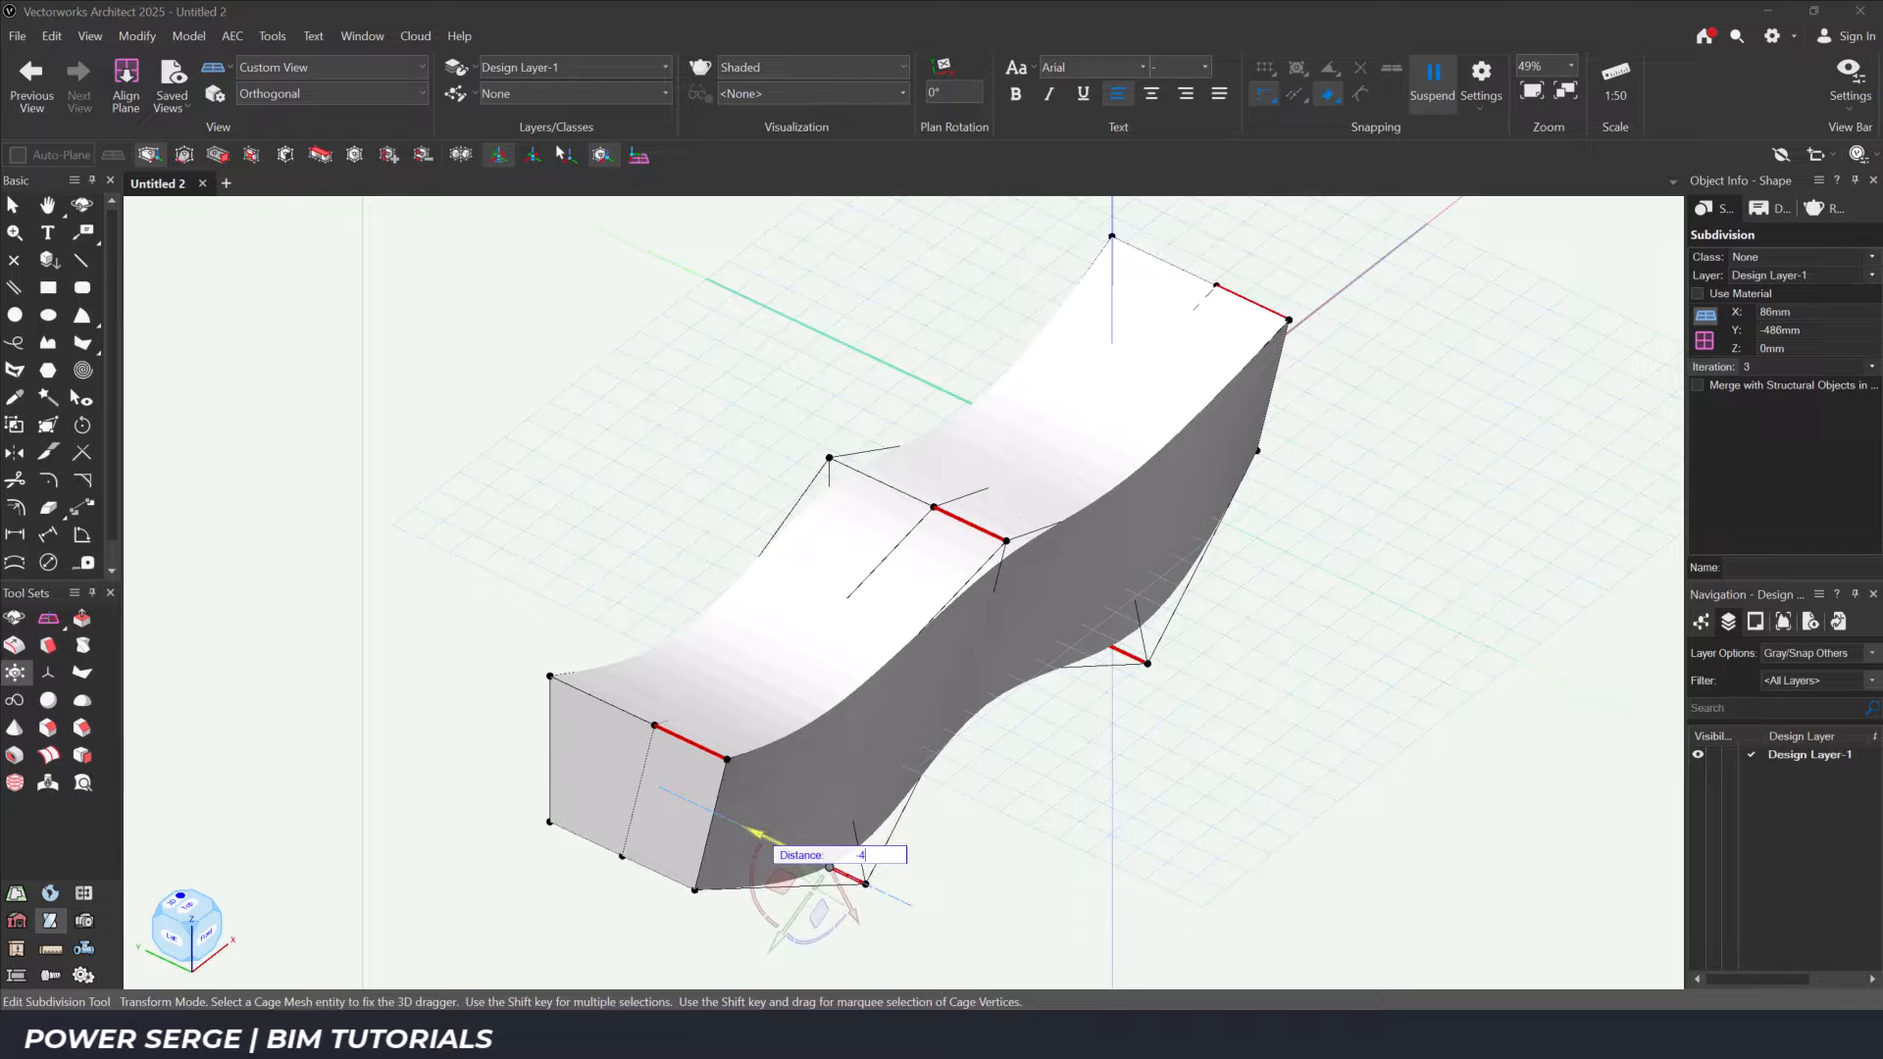
type("-4m")
key("Return")
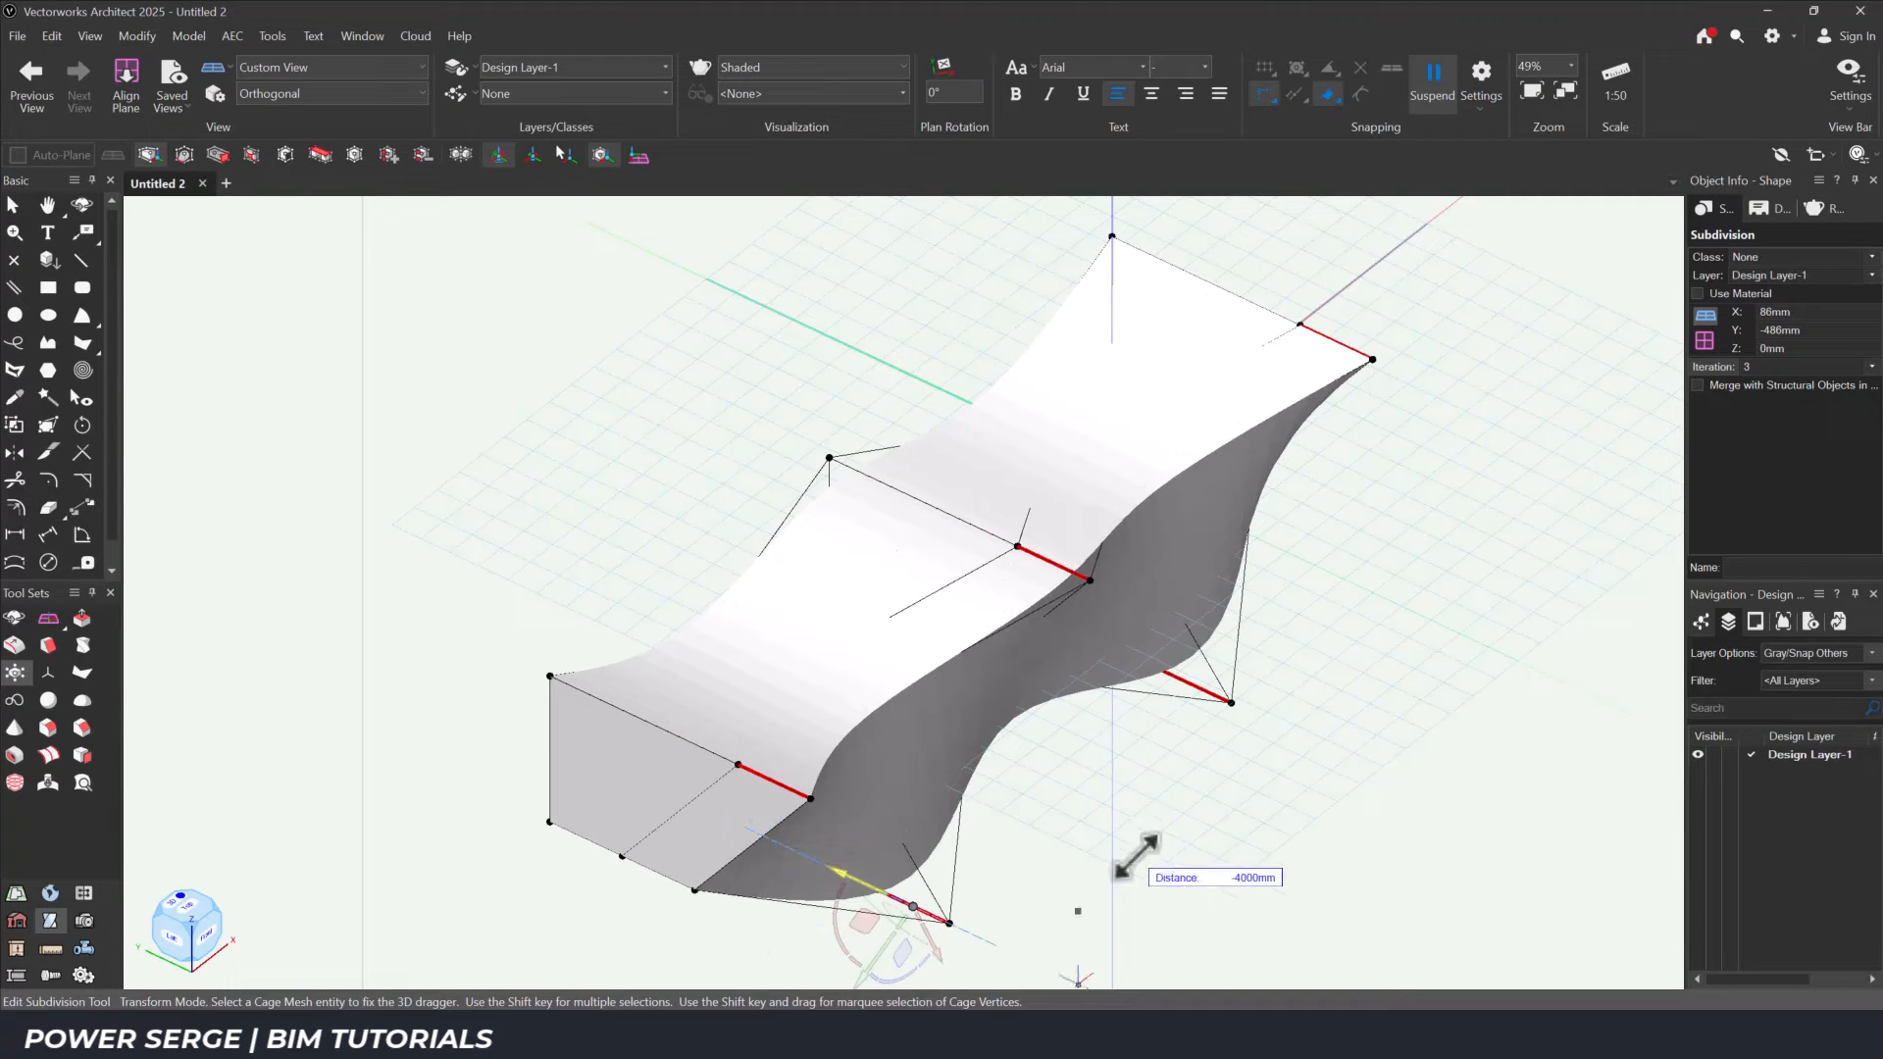
Move the matching upper and lower cage edges on the opposite long side outward to mirror the first side, and finish editing the subdivision.
left_click(157, 906)
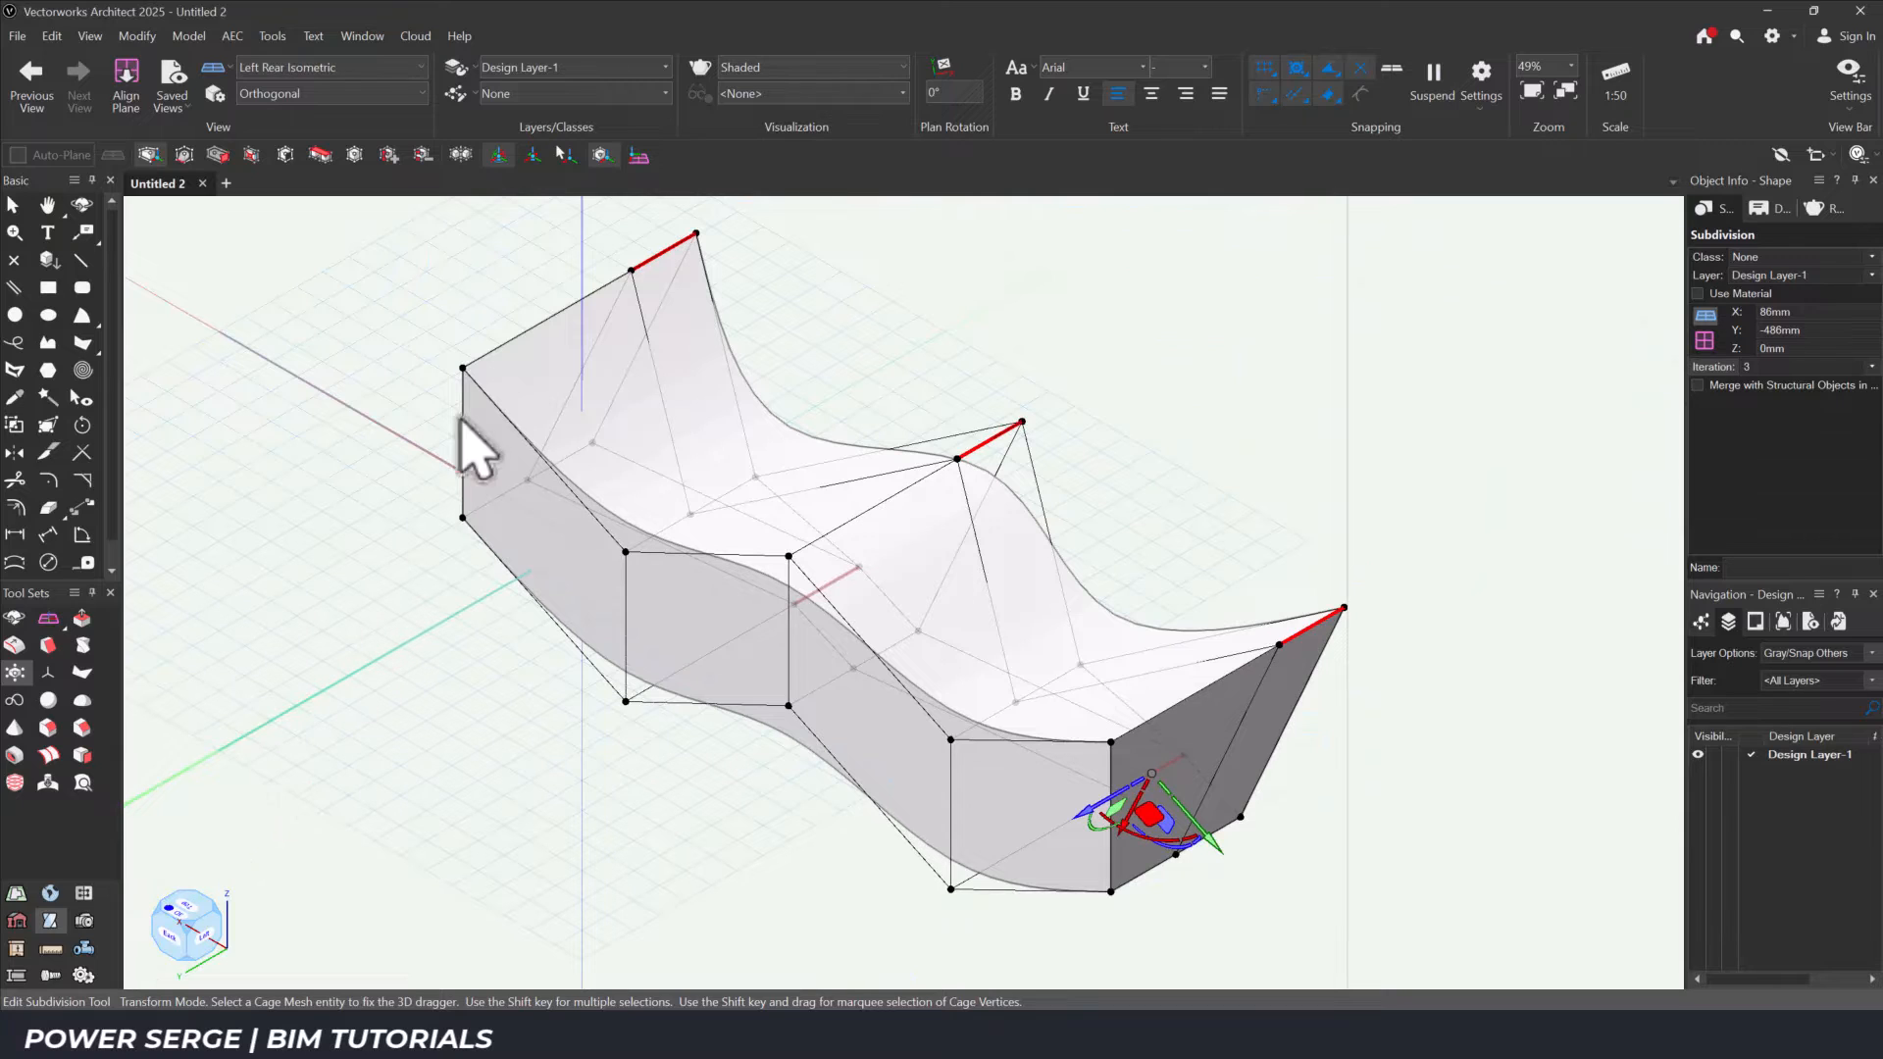
left_click(509, 318)
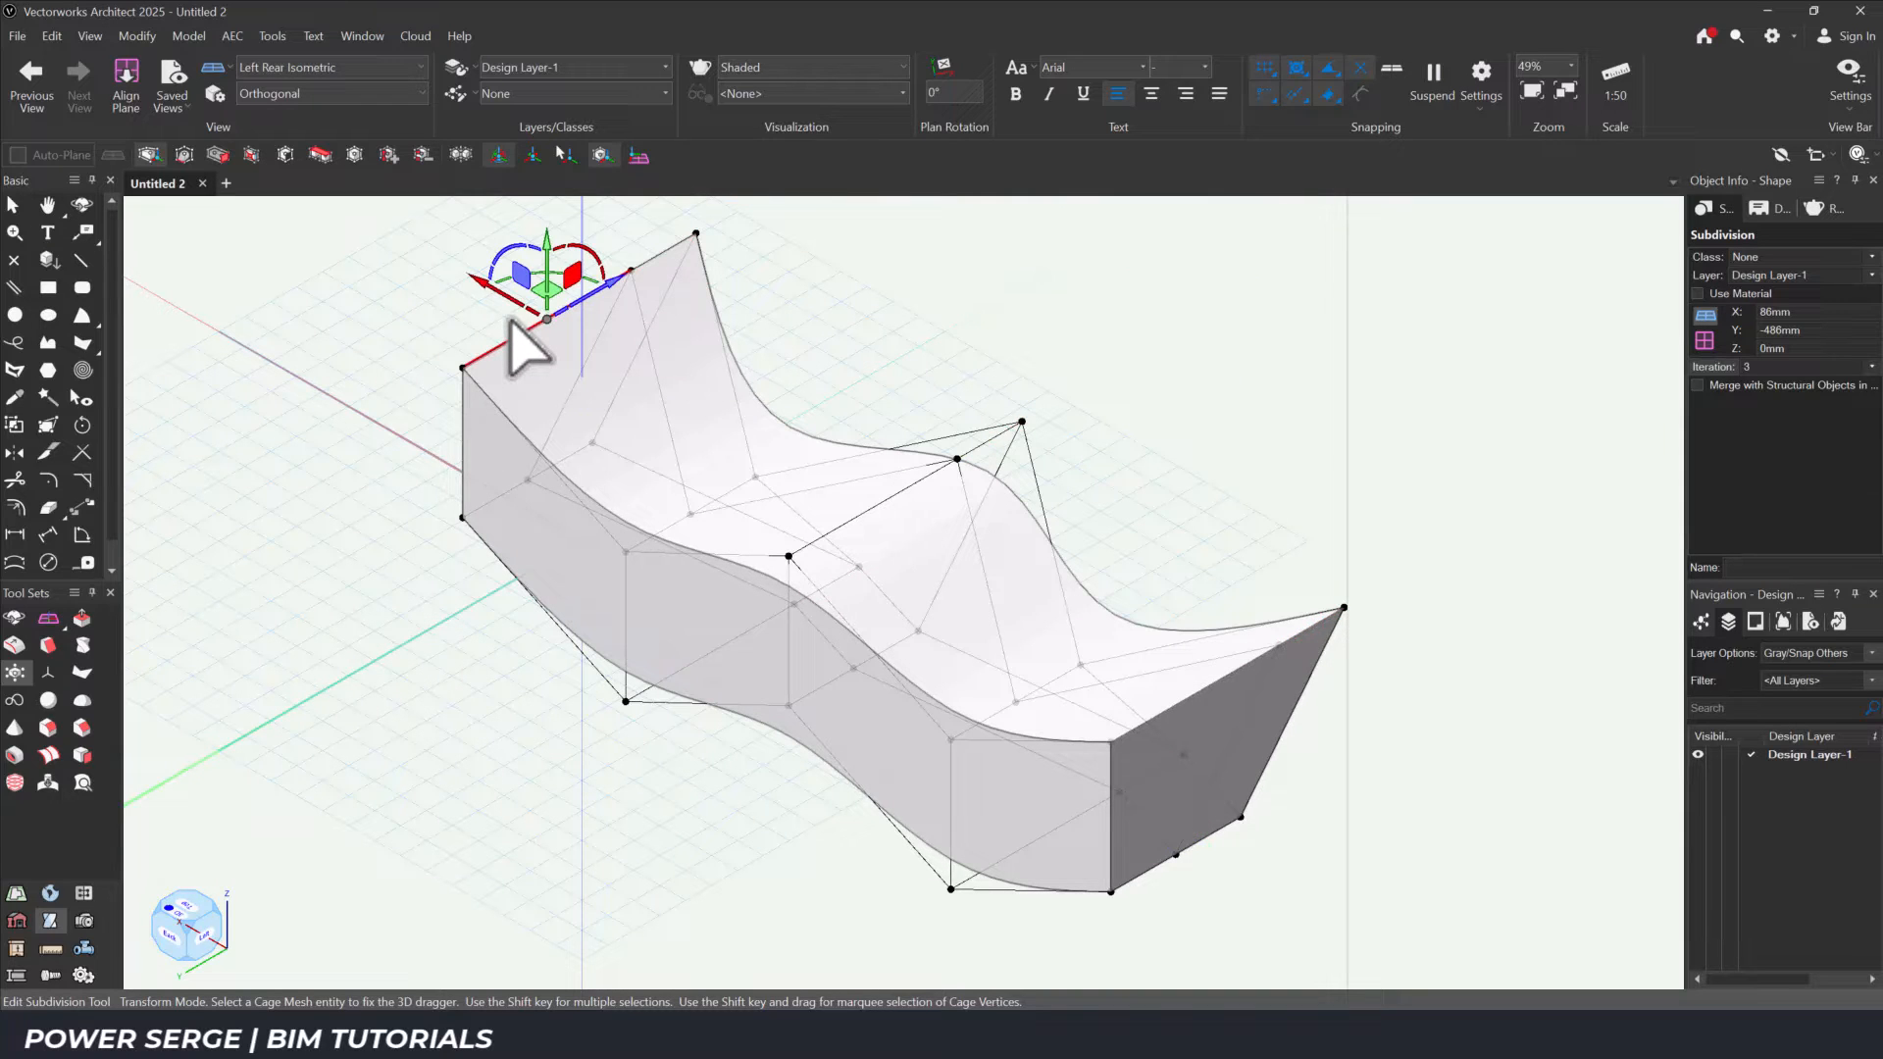
left_click(868, 510, "shift")
left_click(1177, 698, "shift")
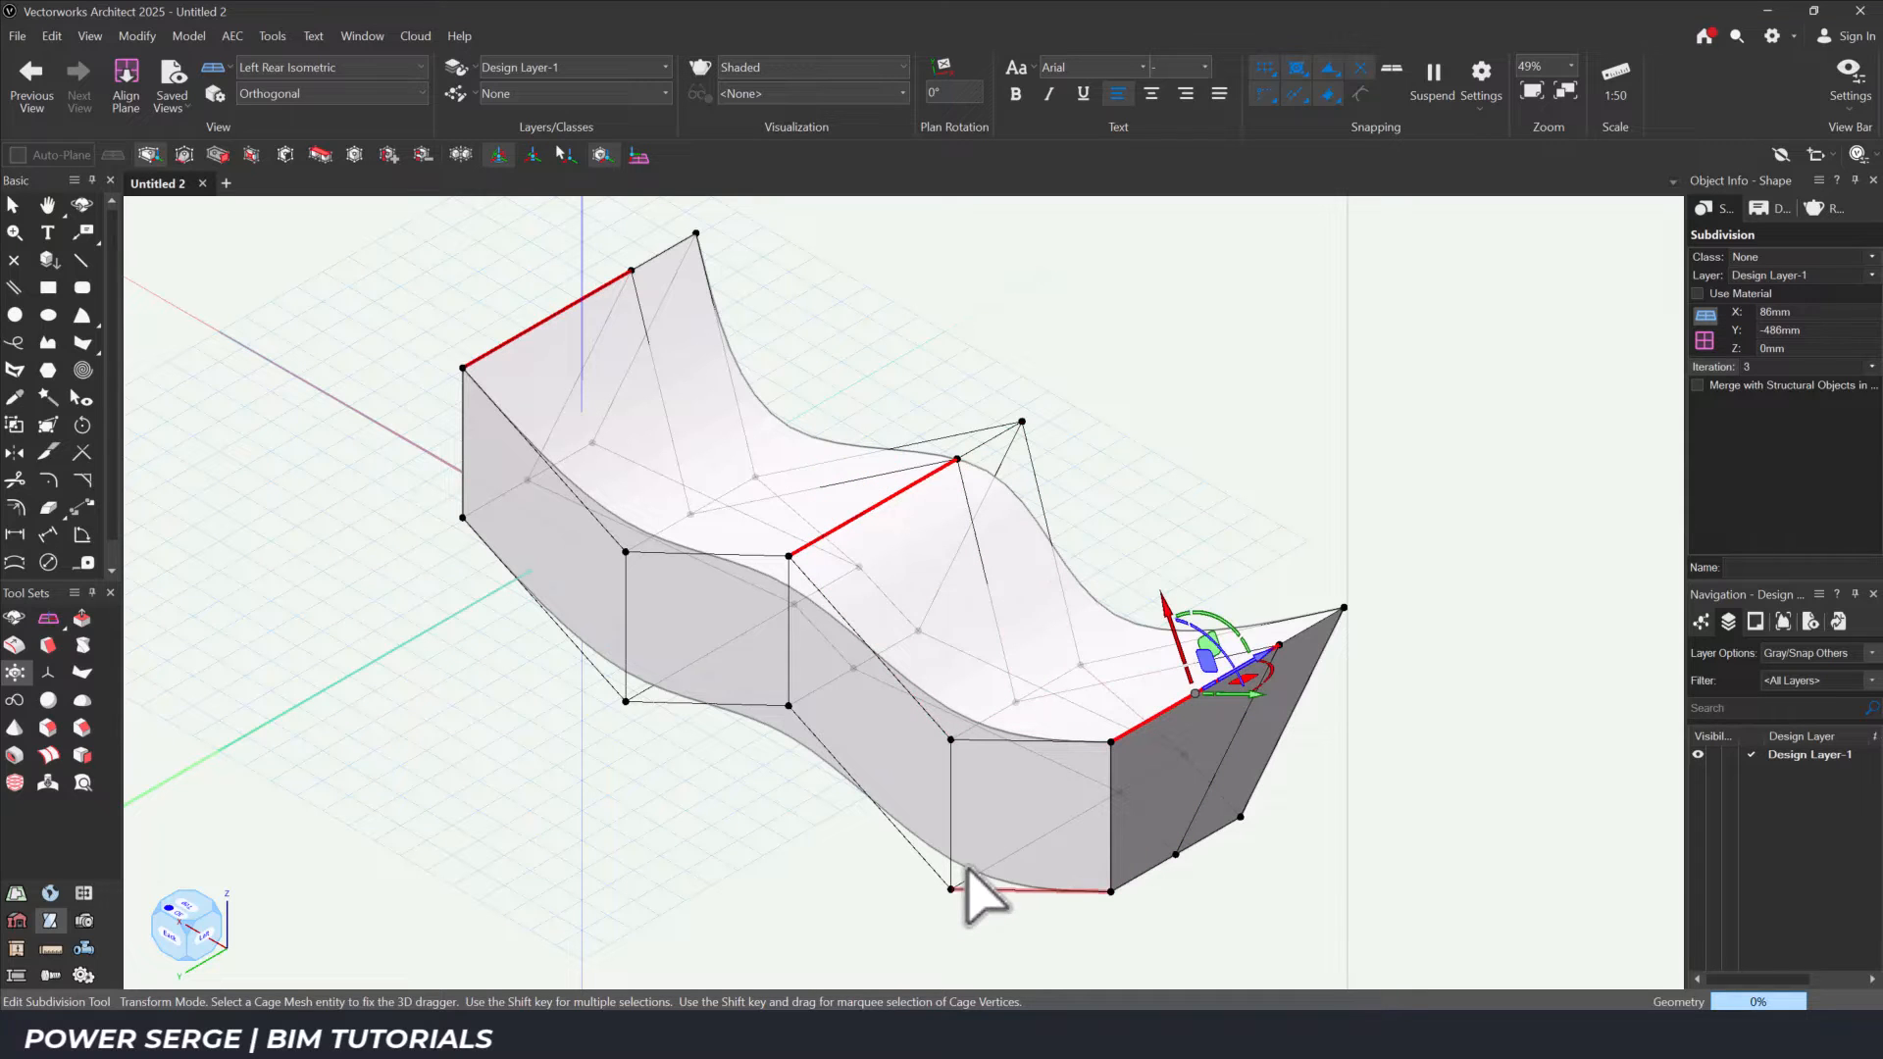
left_click(965, 876, "shift")
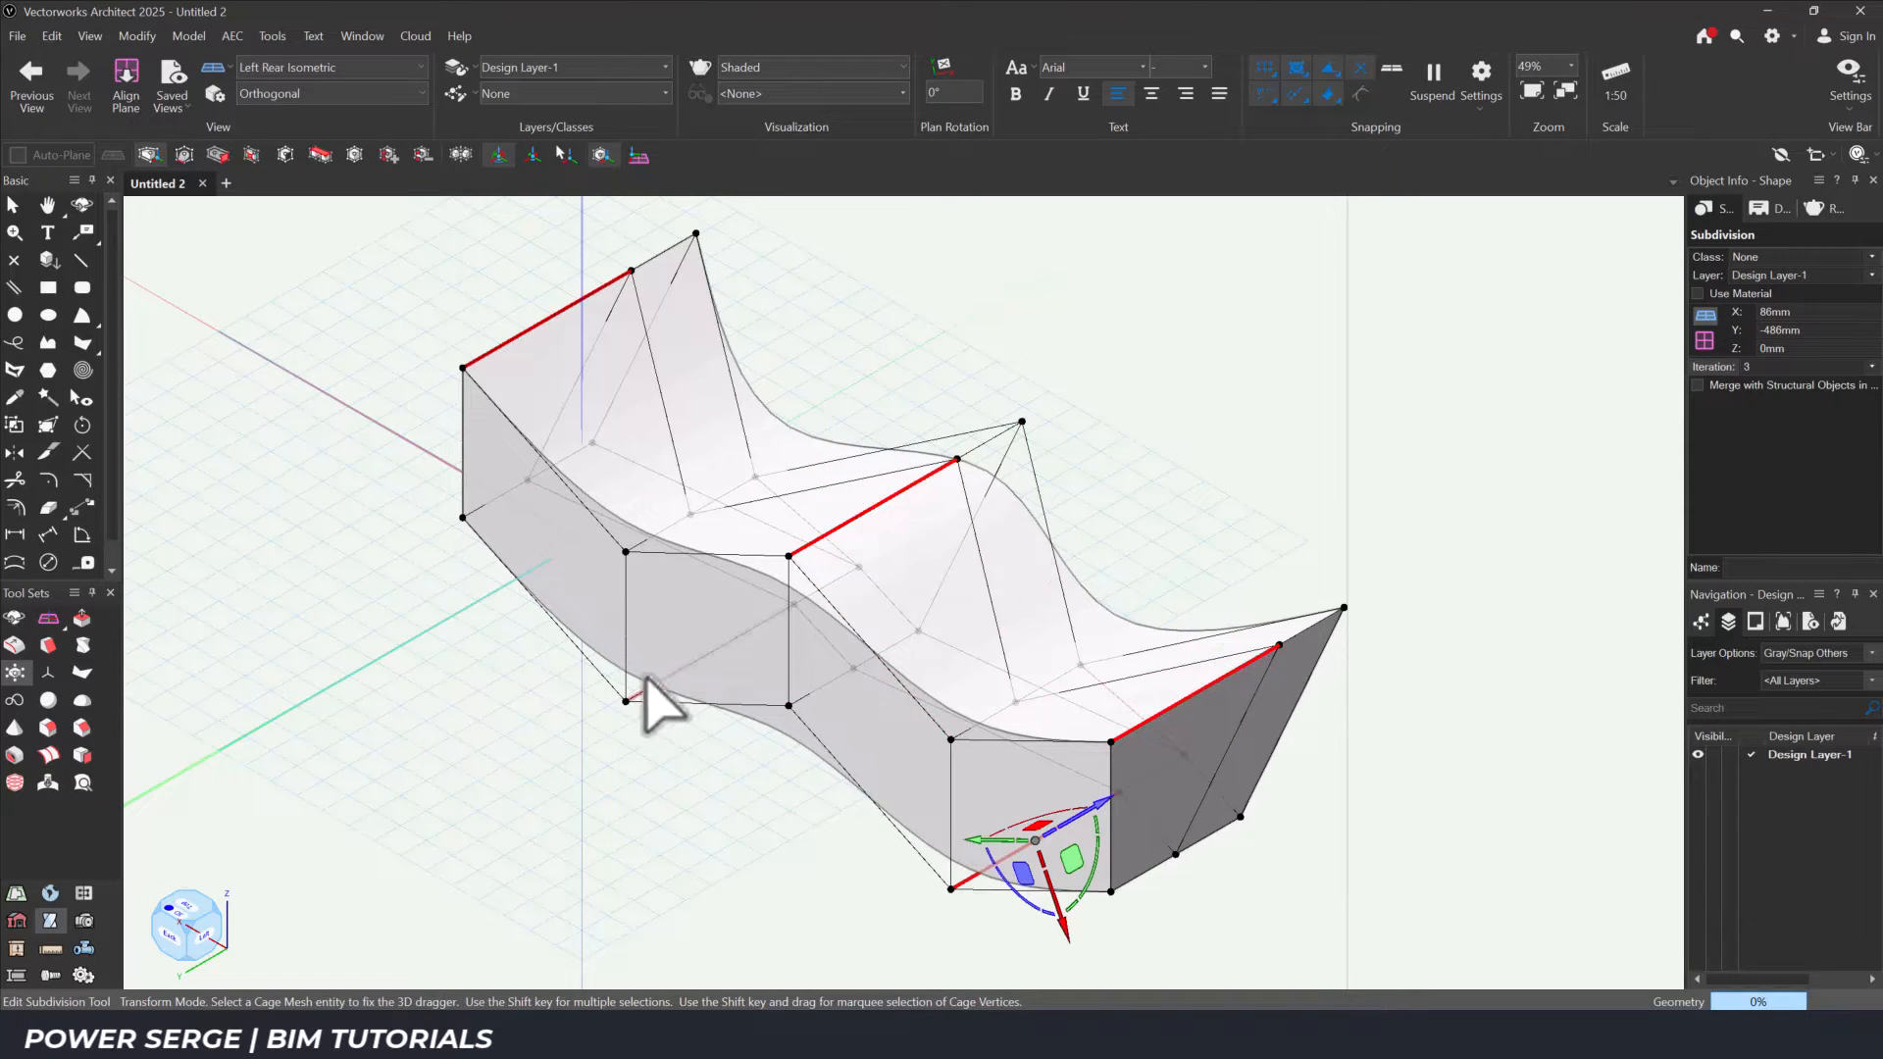
left_click(644, 684, "shift")
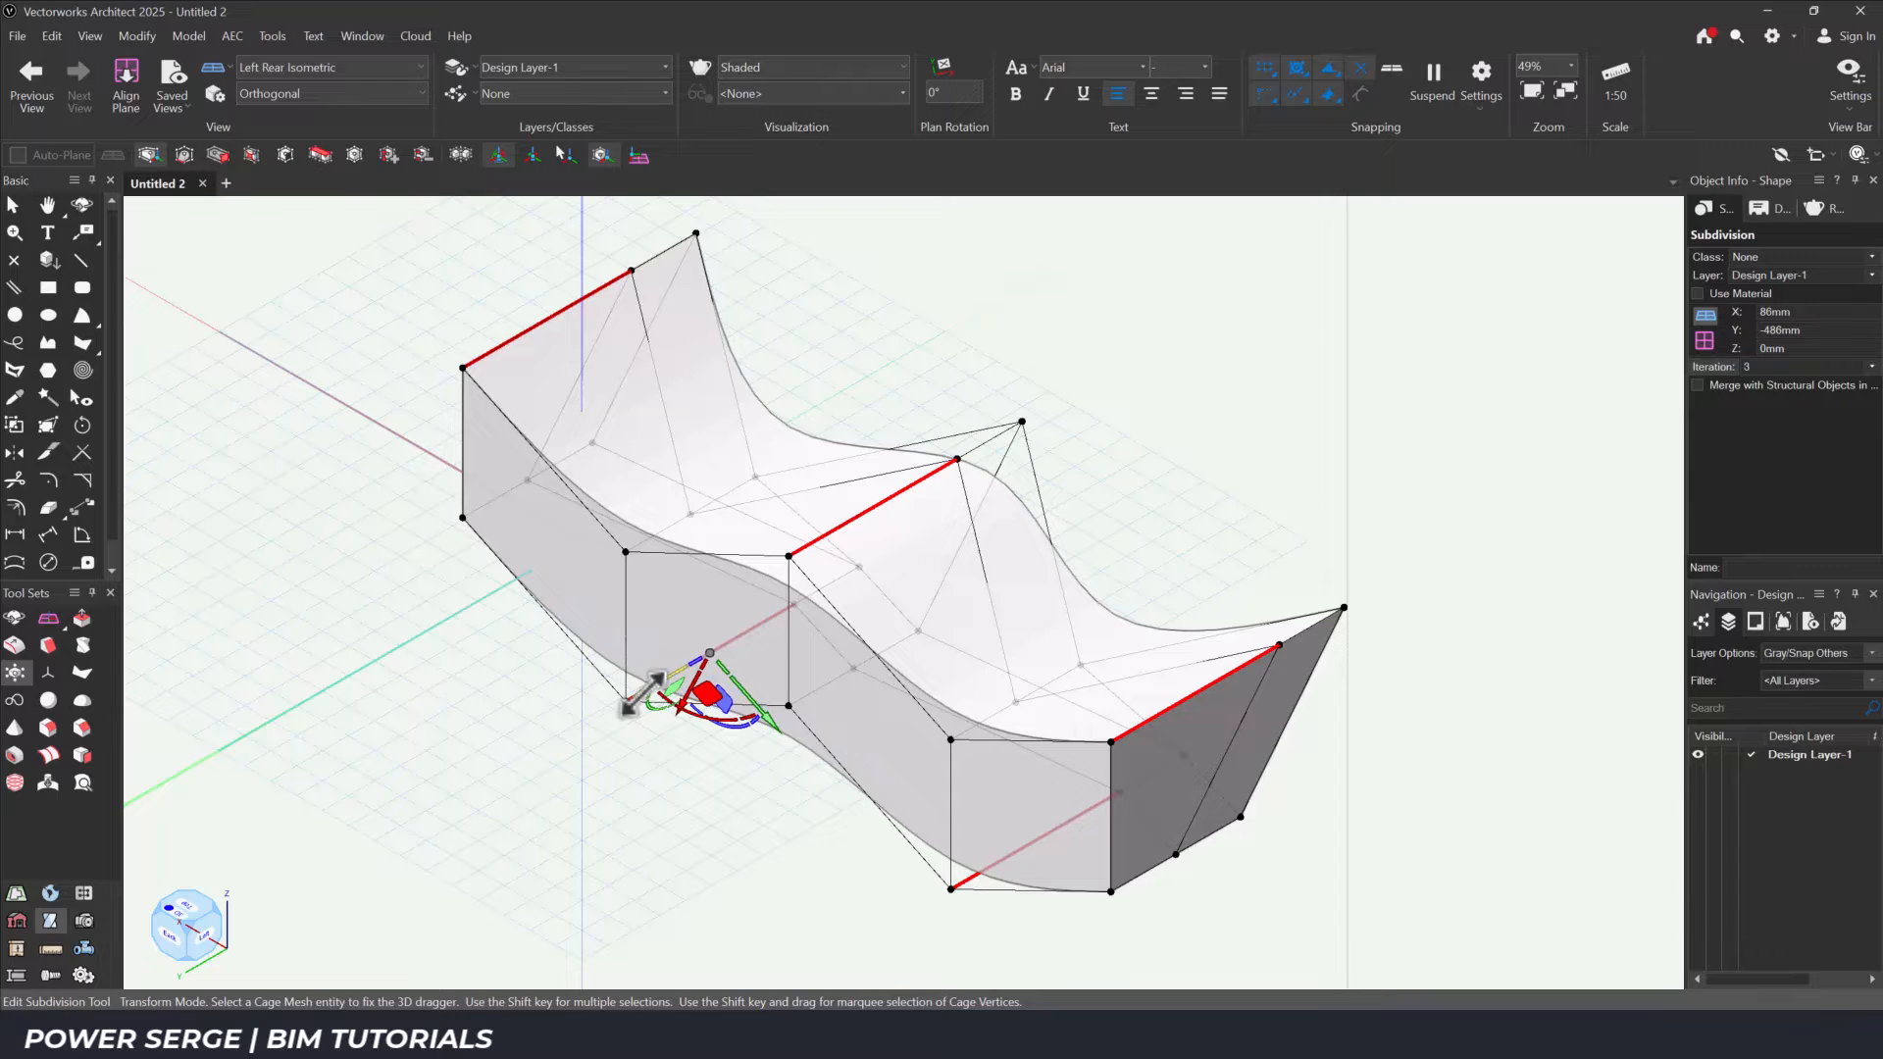
left_click_drag(643, 692, 601, 730)
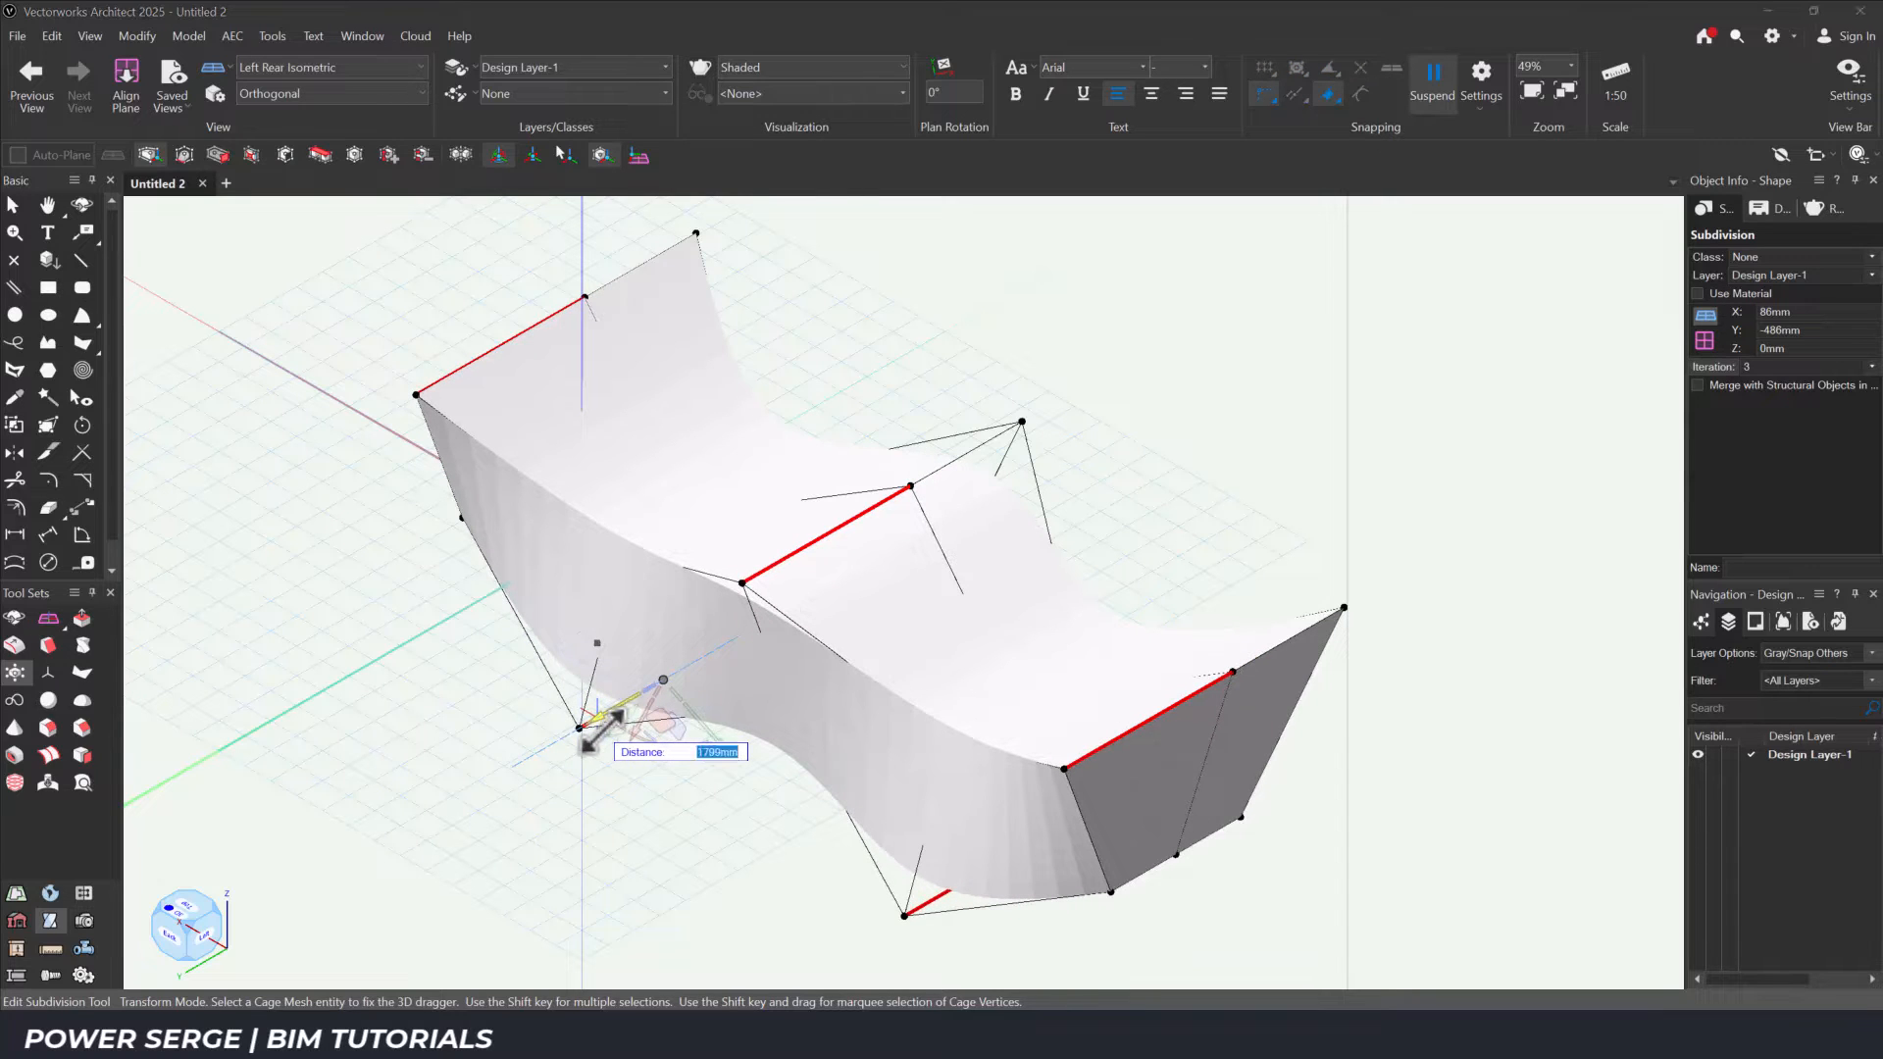
key("Return")
left_click(603, 731)
key("x")
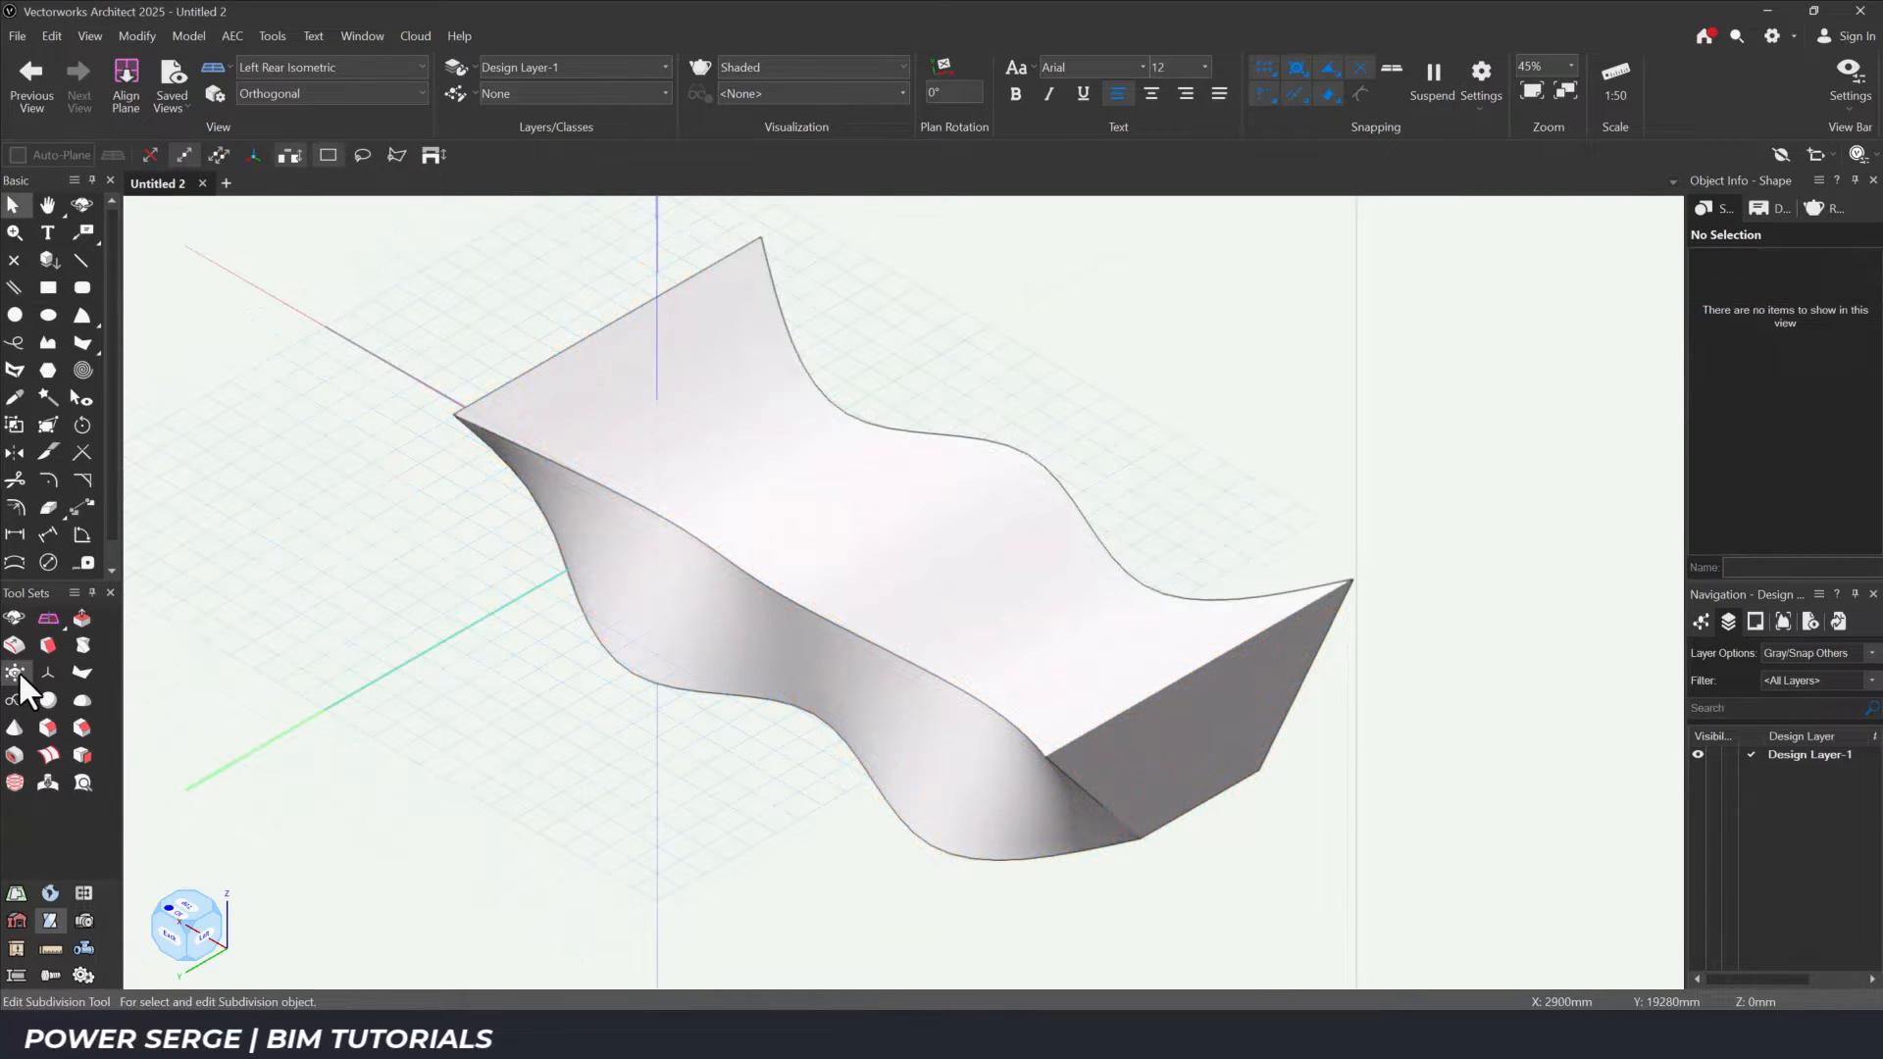
Edit the subdivision in Face Hole mode and open both cage faces at the front end of the form.
left_click(16, 672)
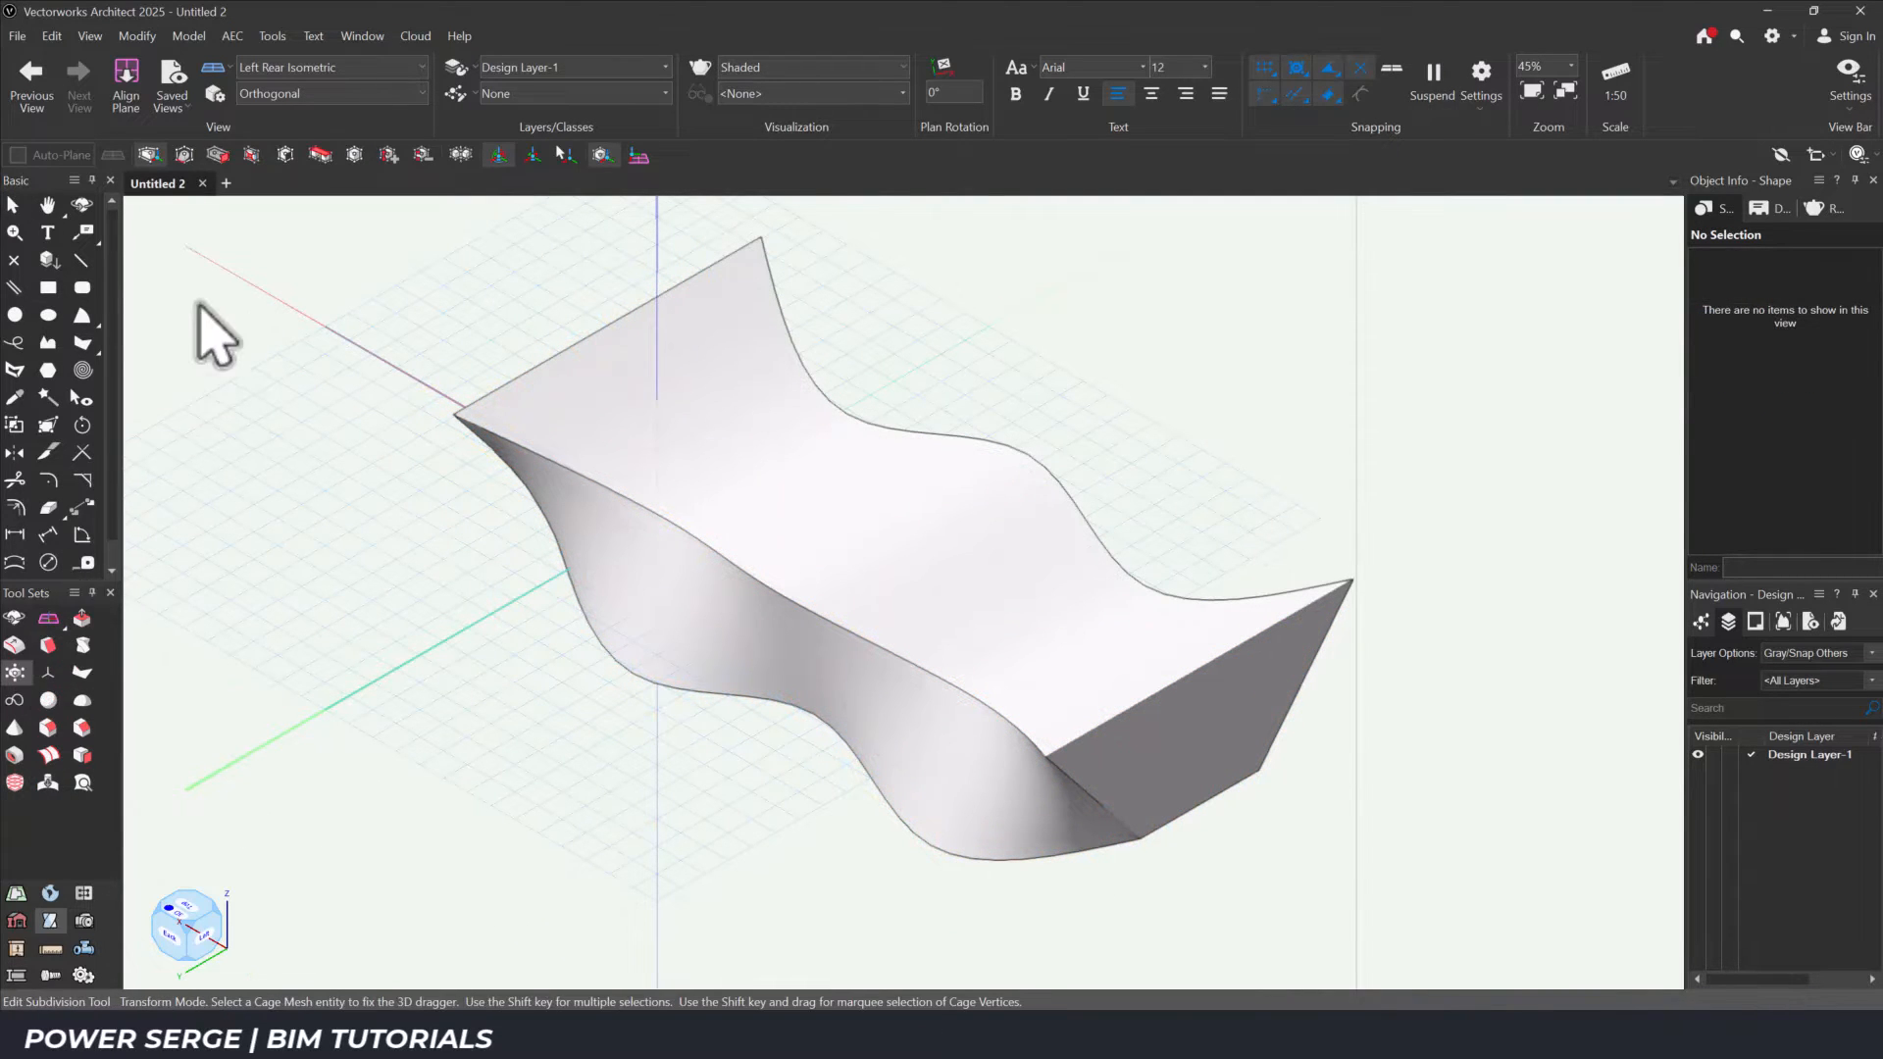
left_click(284, 155)
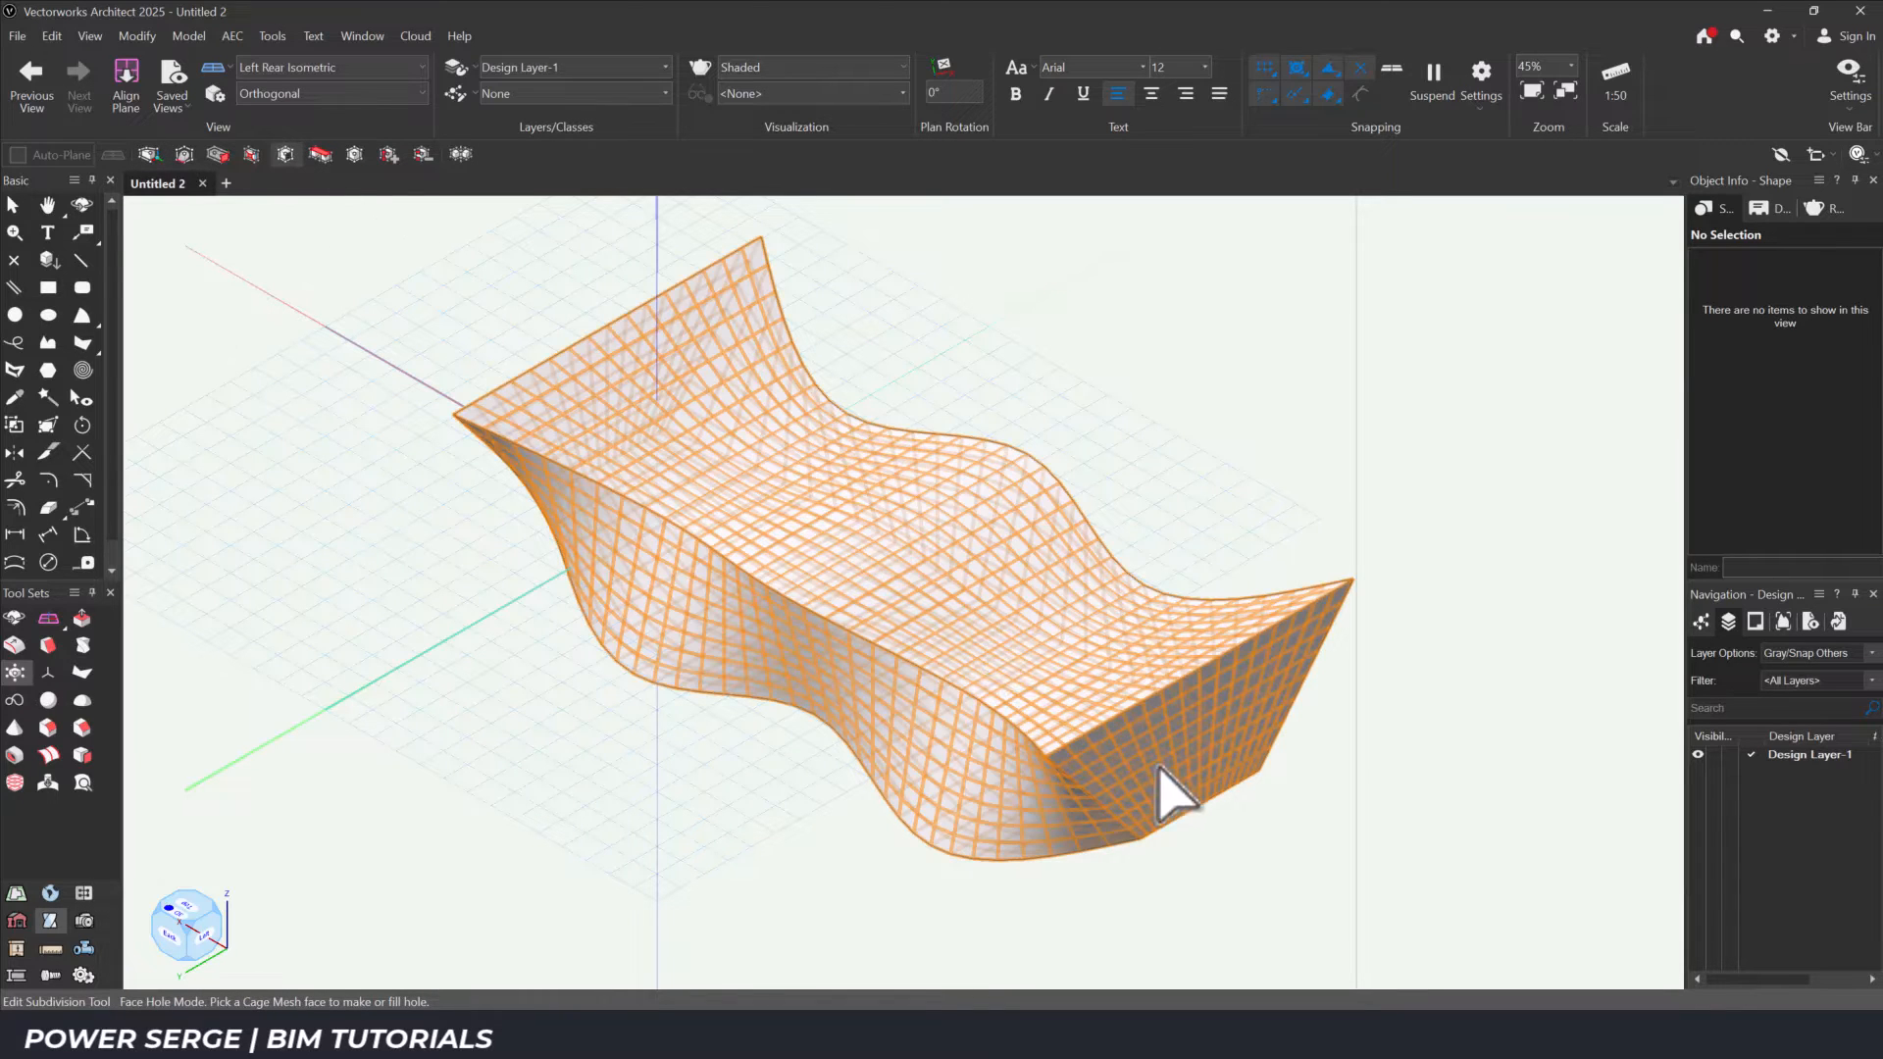
left_click(1174, 781)
left_click(1226, 760)
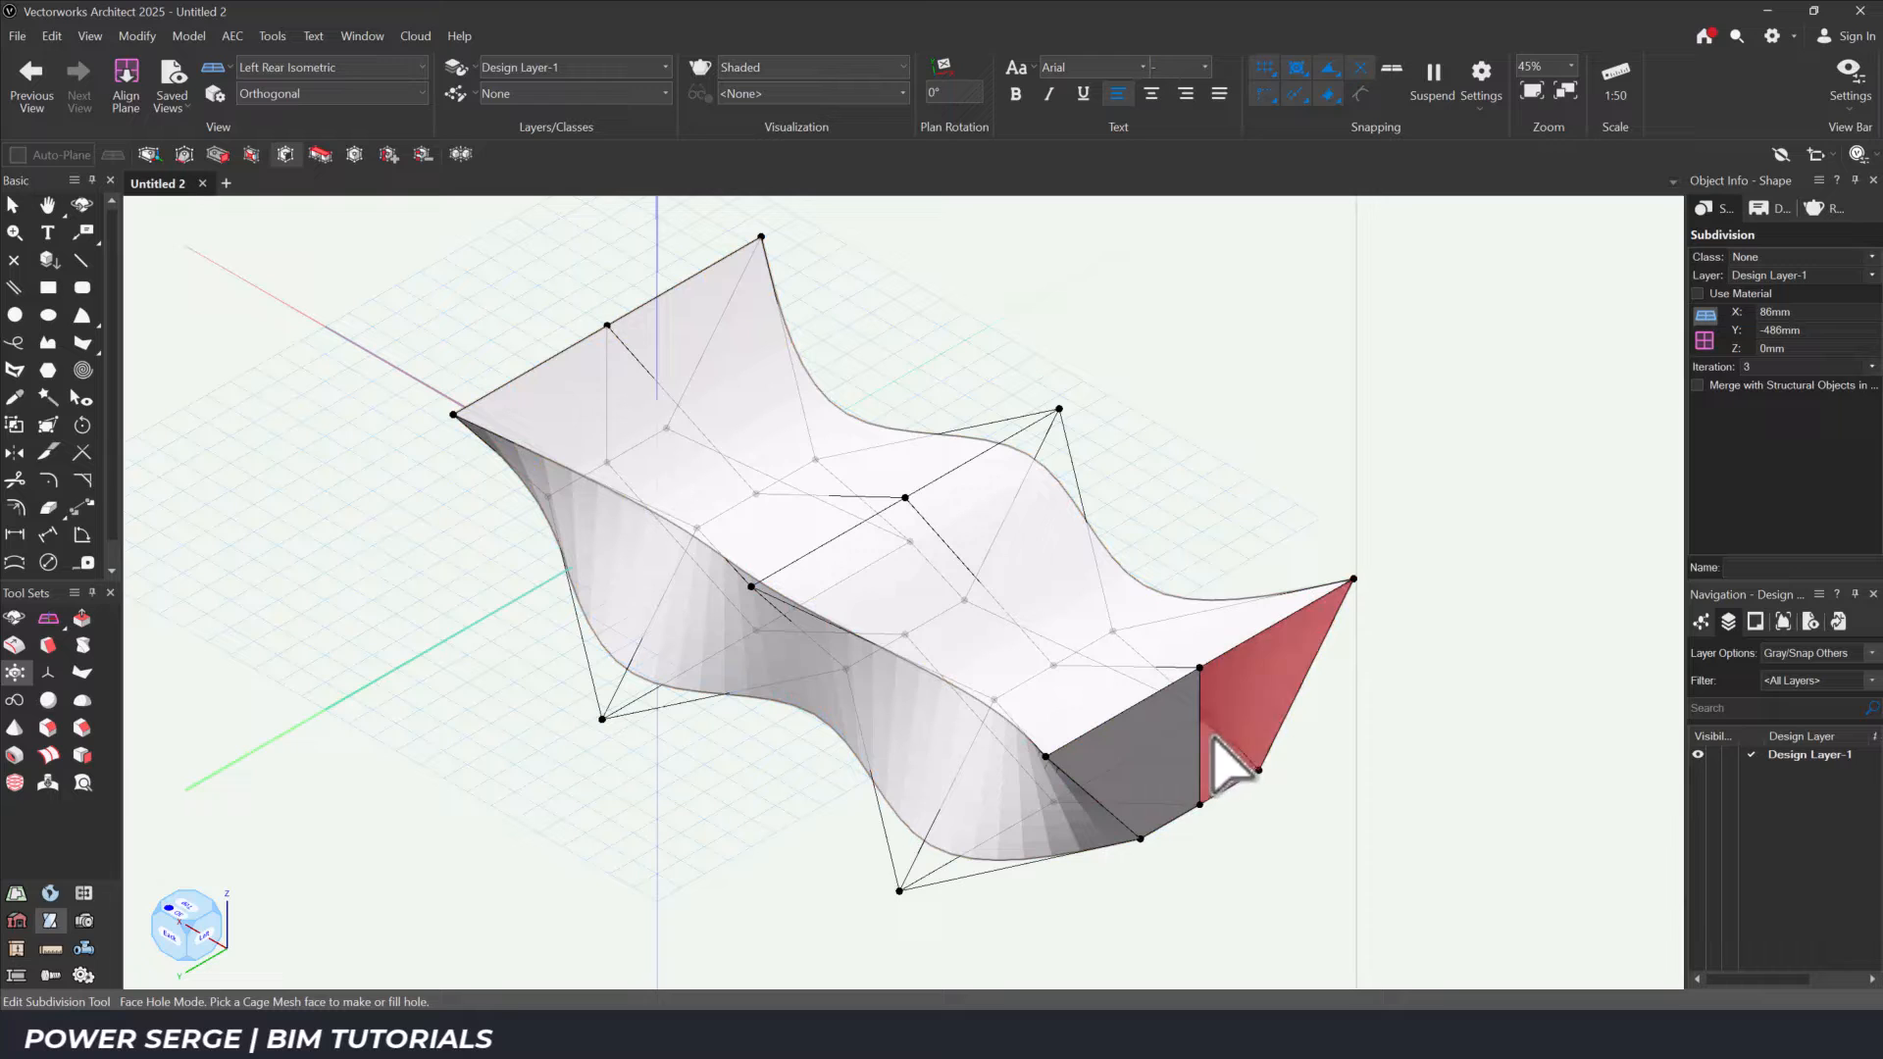
left_click(1161, 774)
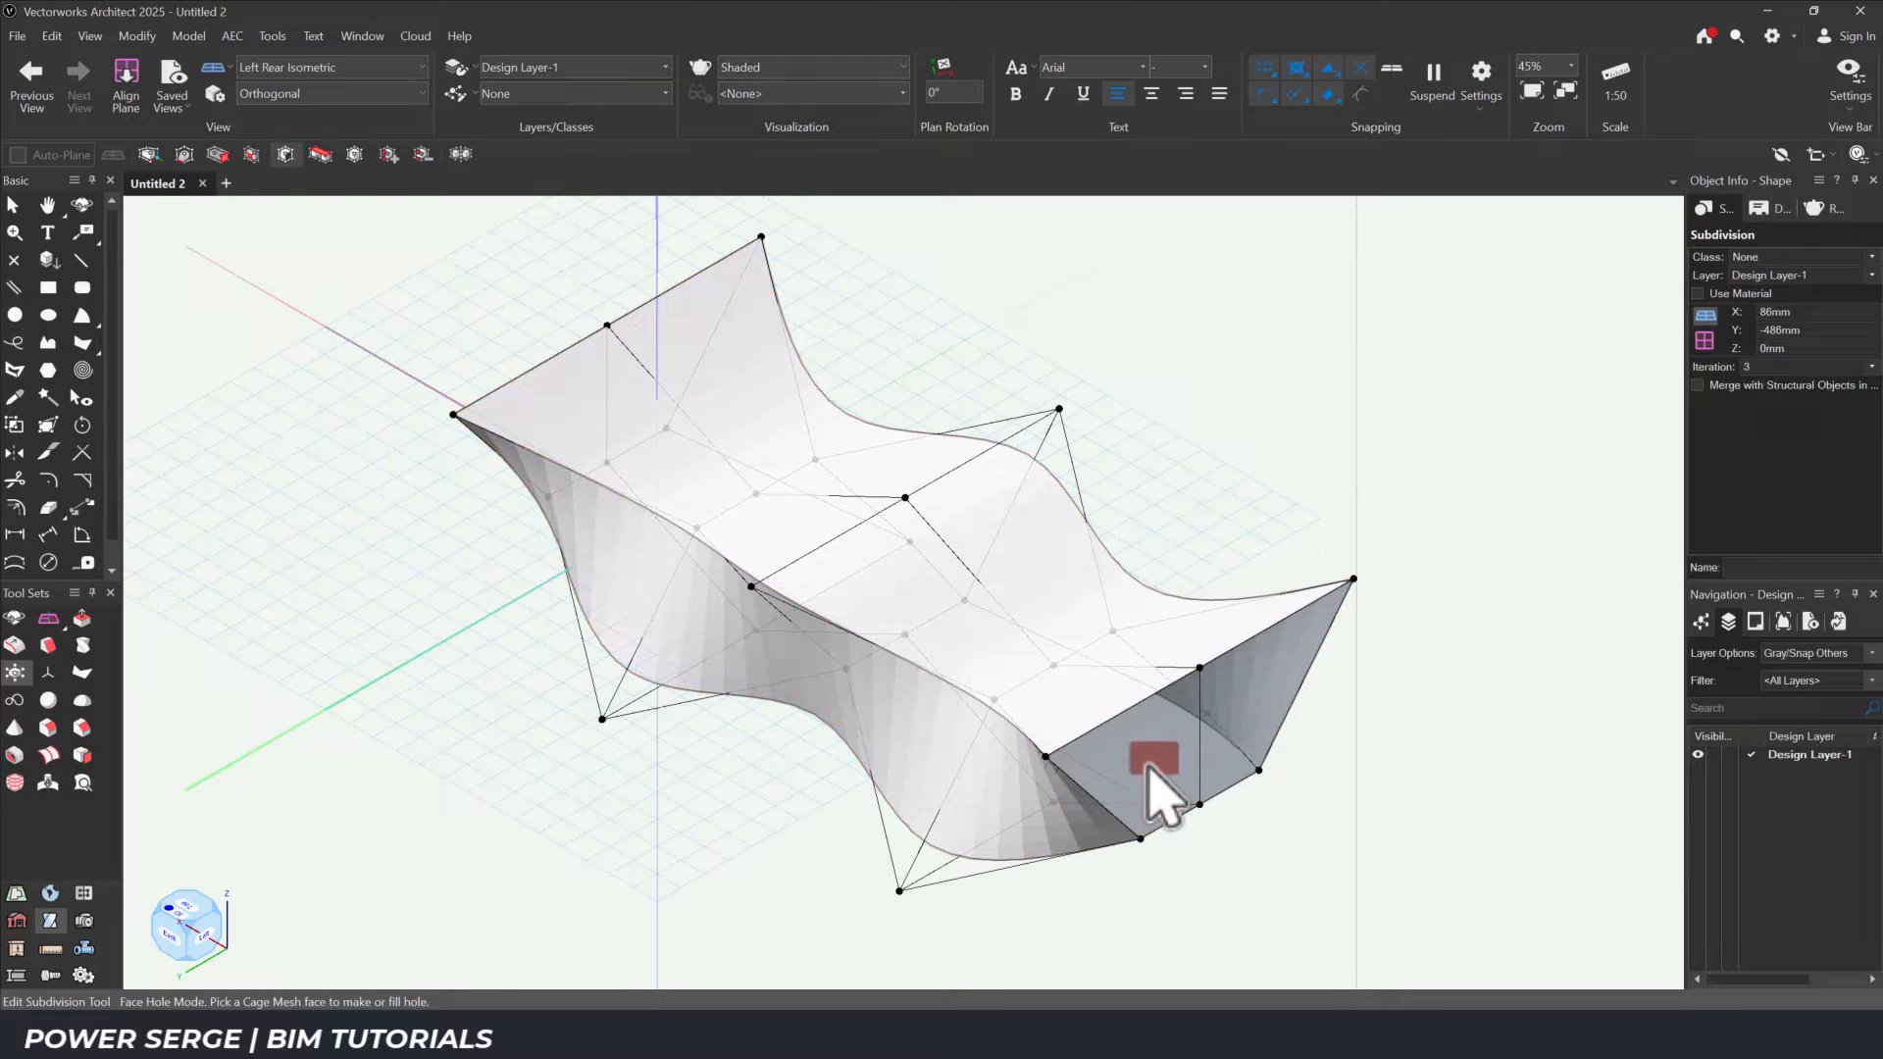
Remove all the cage faces on the underside of the form as face holes, working from below.
left_click(180, 941)
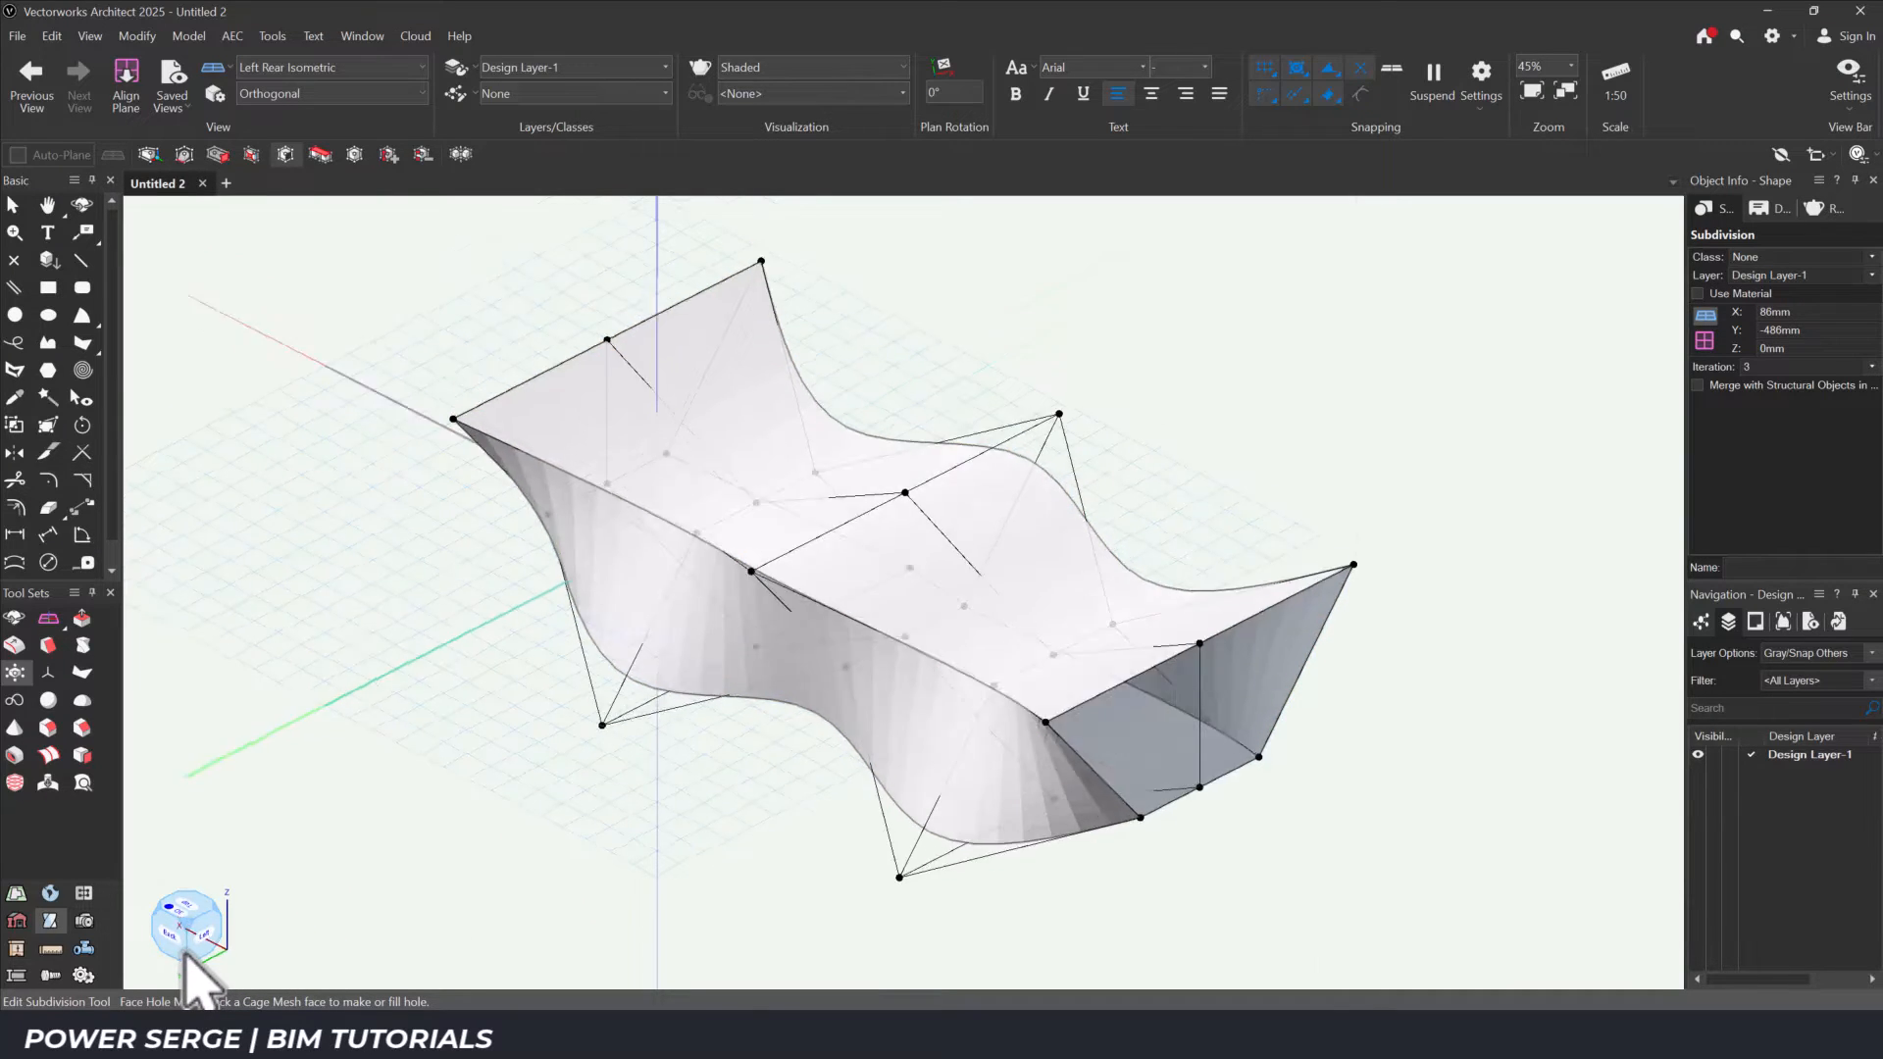
left_click(1020, 554)
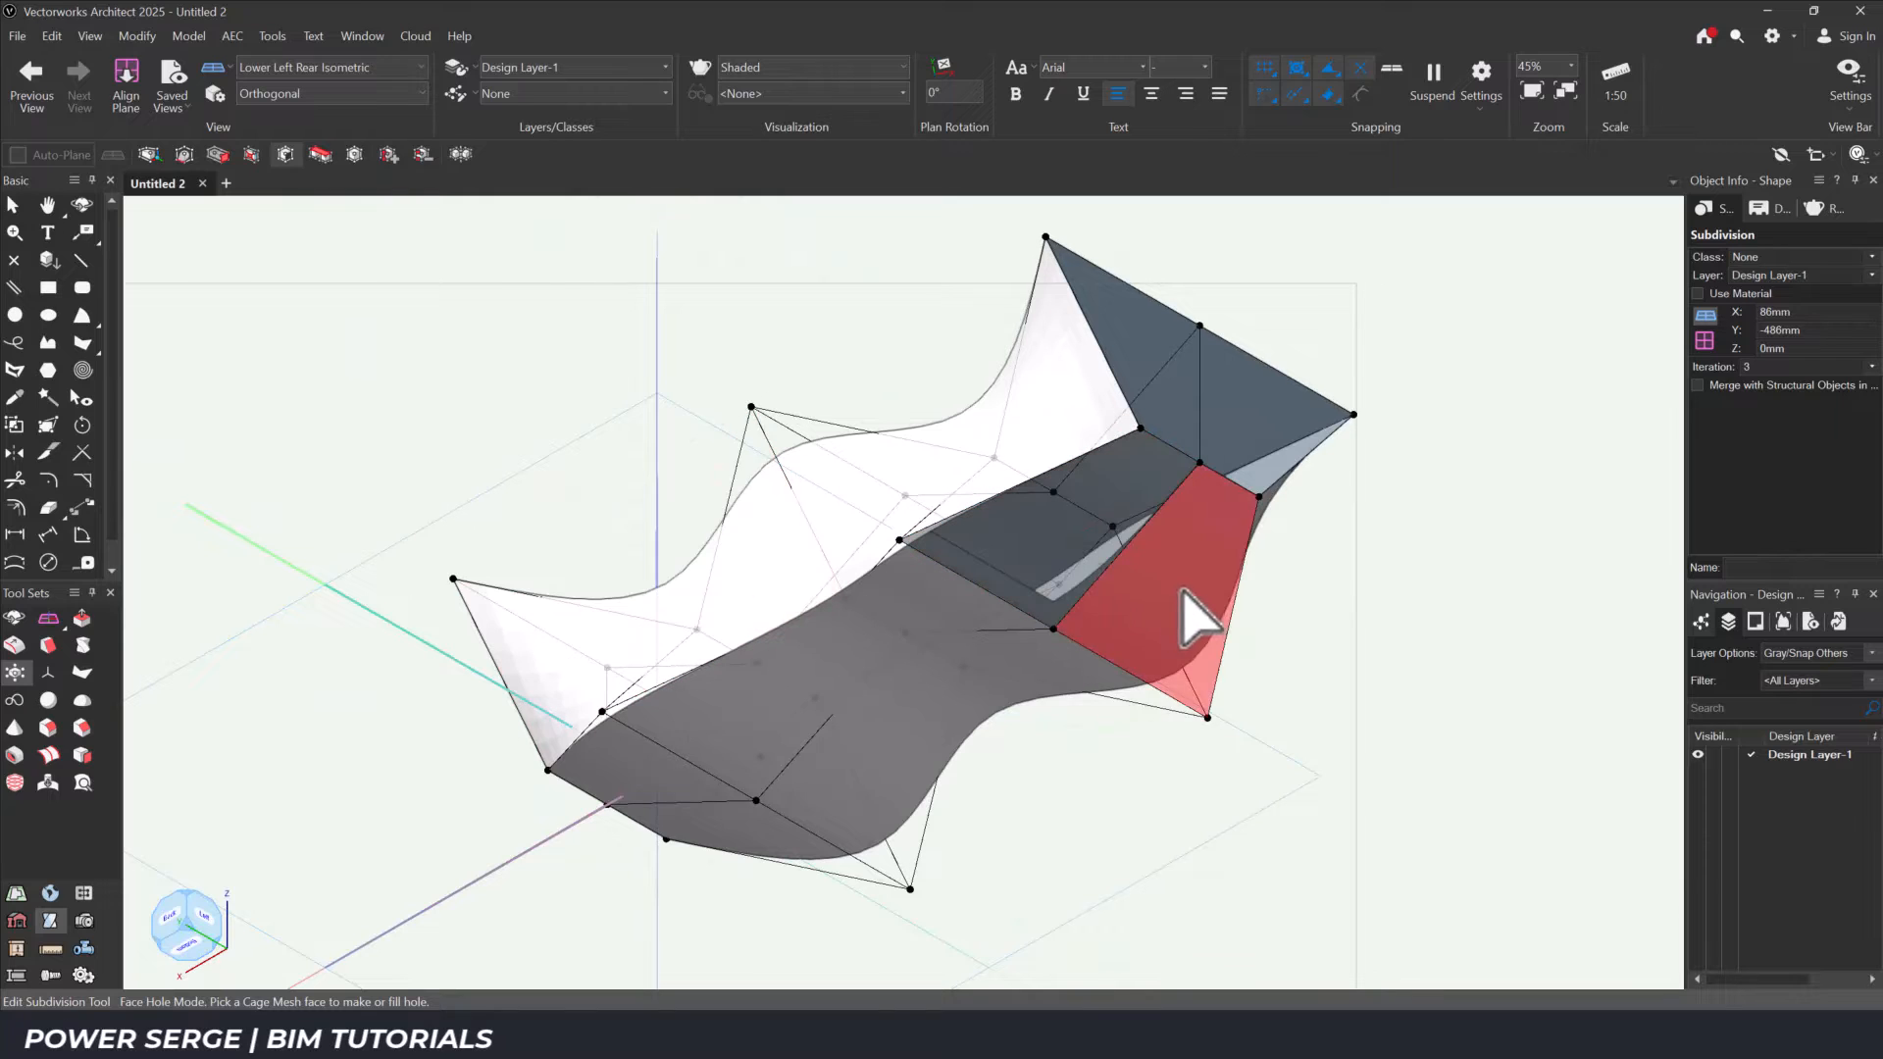
left_click(1181, 621)
left_click(1010, 637)
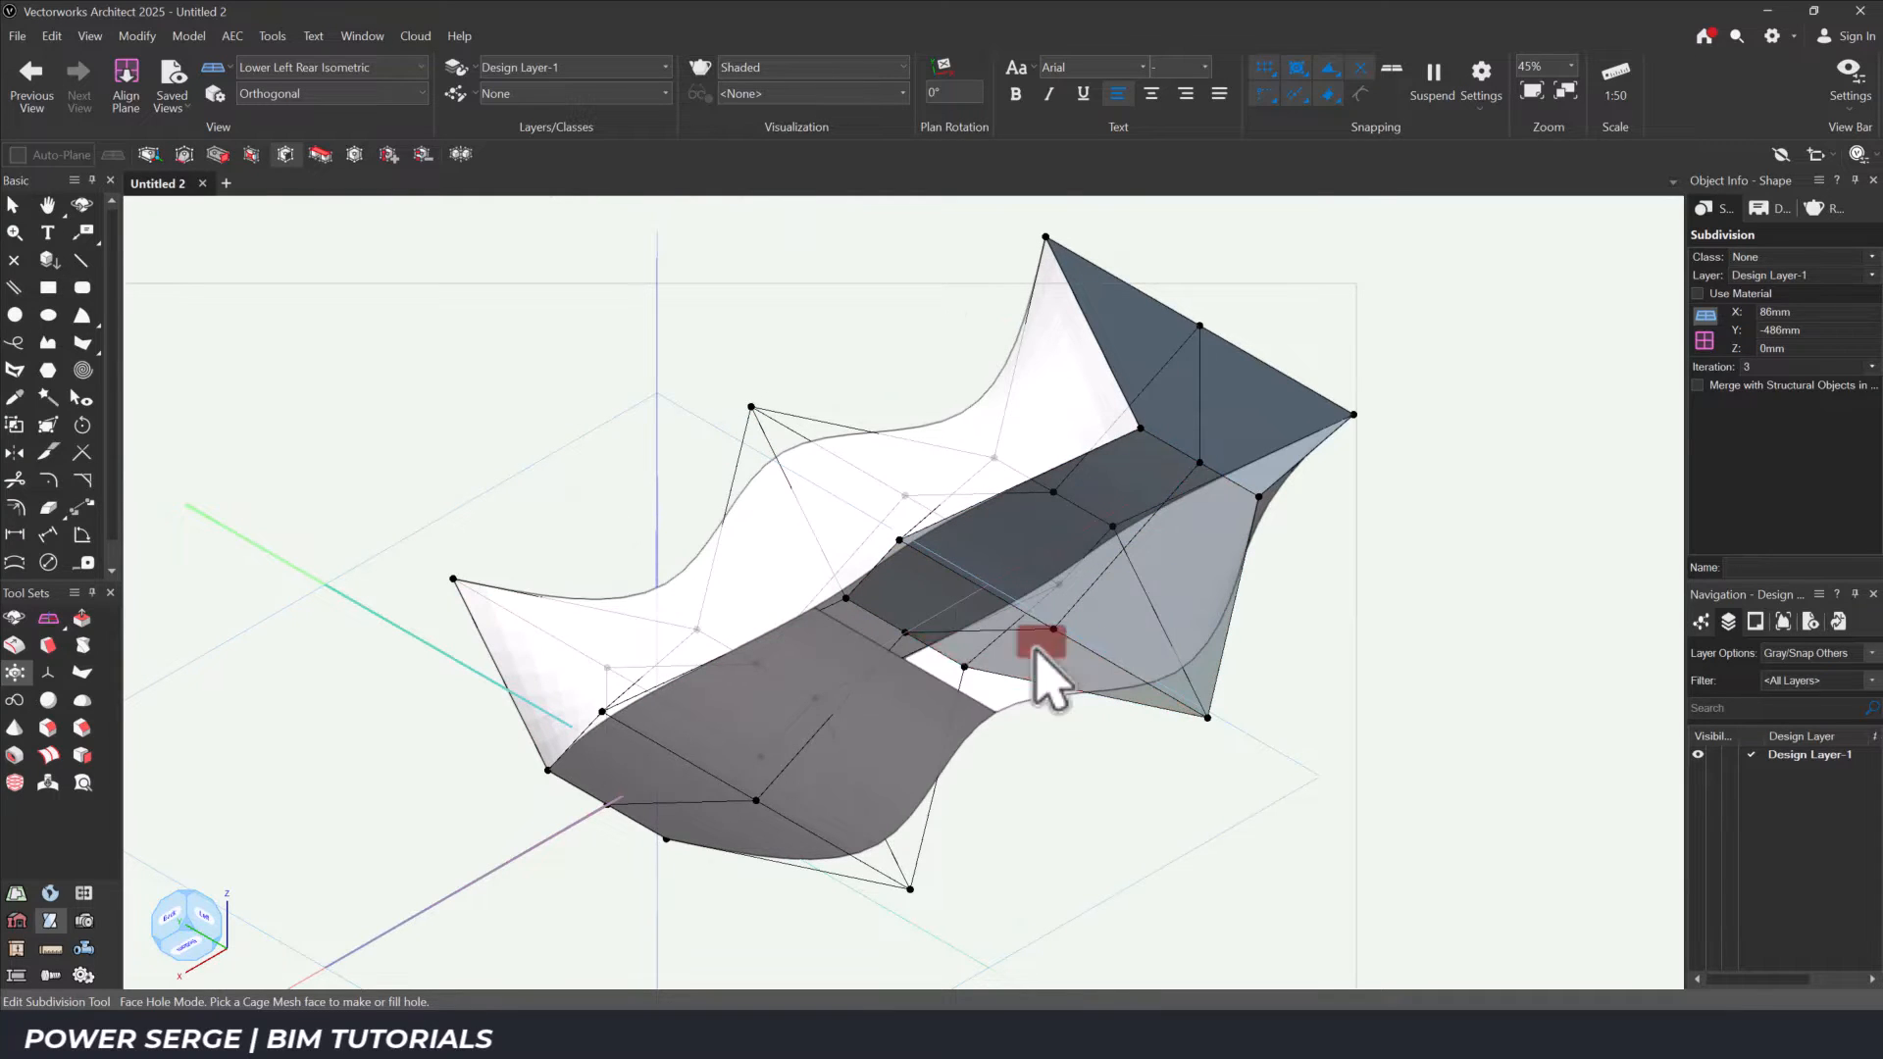
left_click(958, 689)
left_click(875, 746)
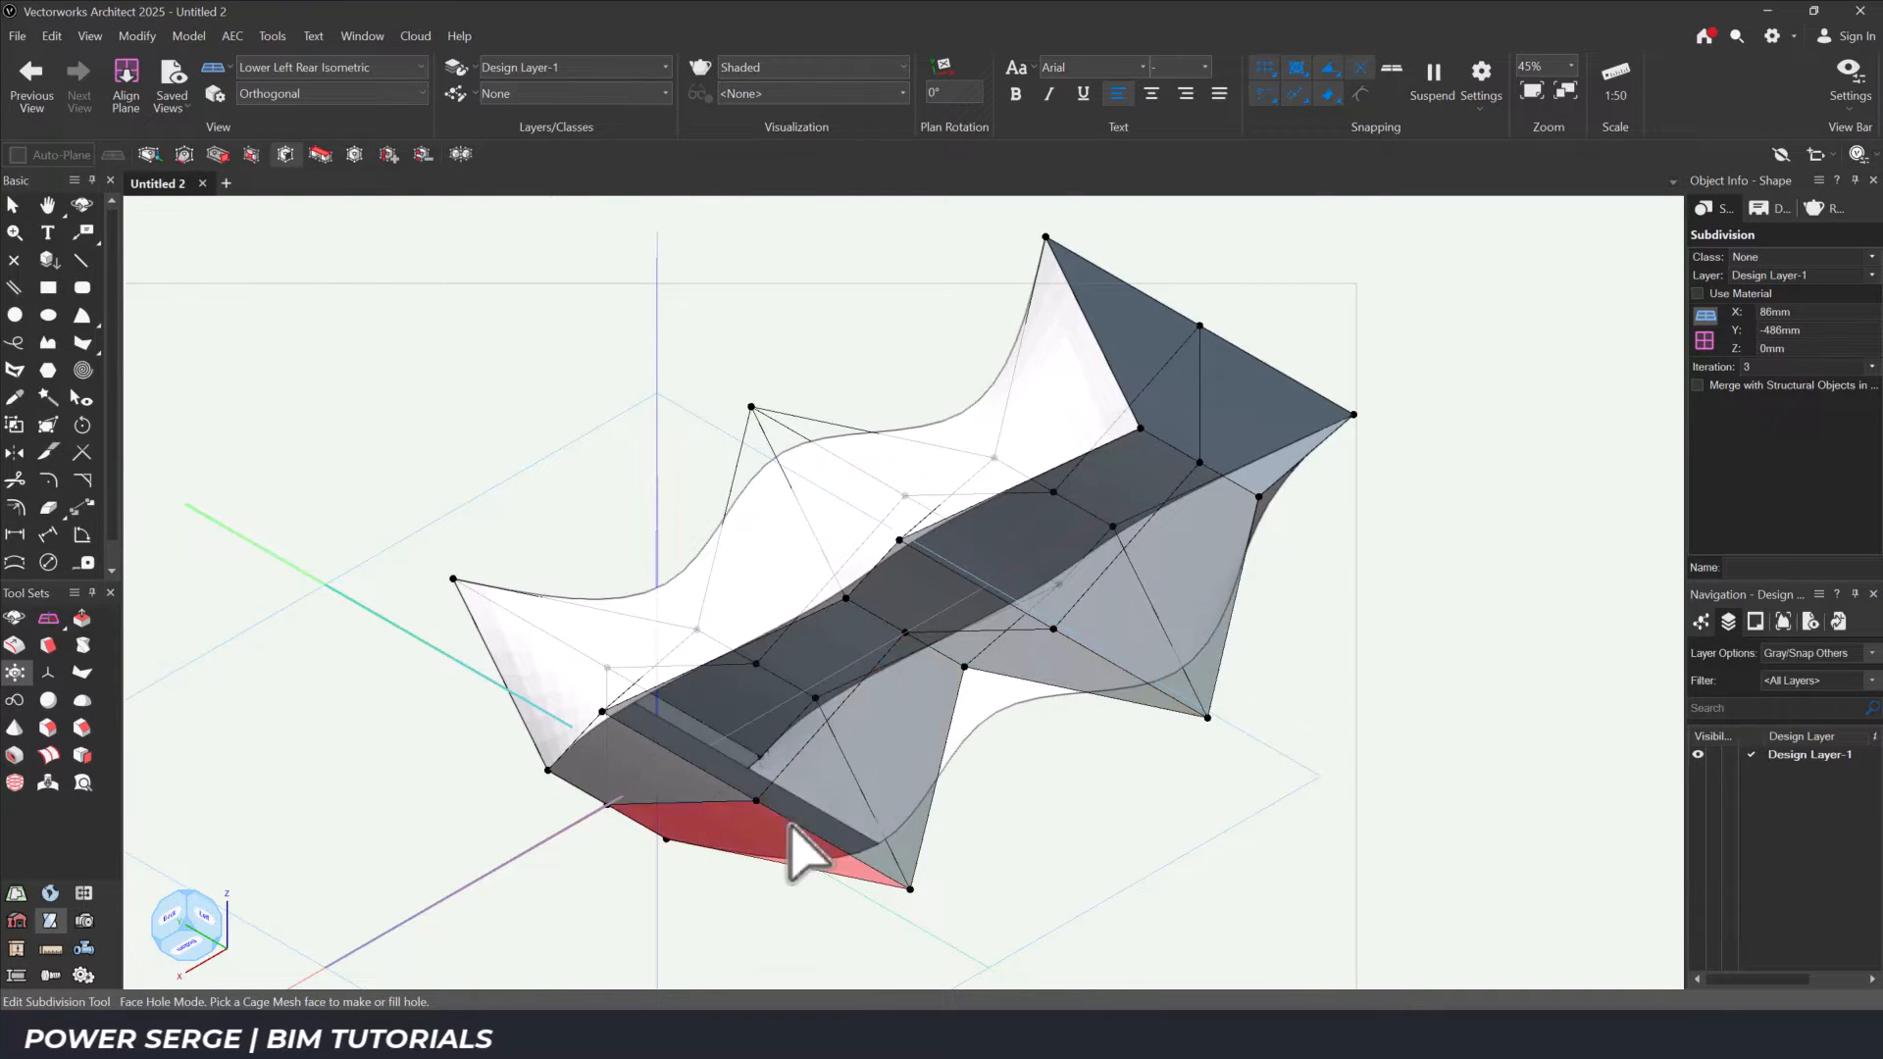
left_click(652, 775)
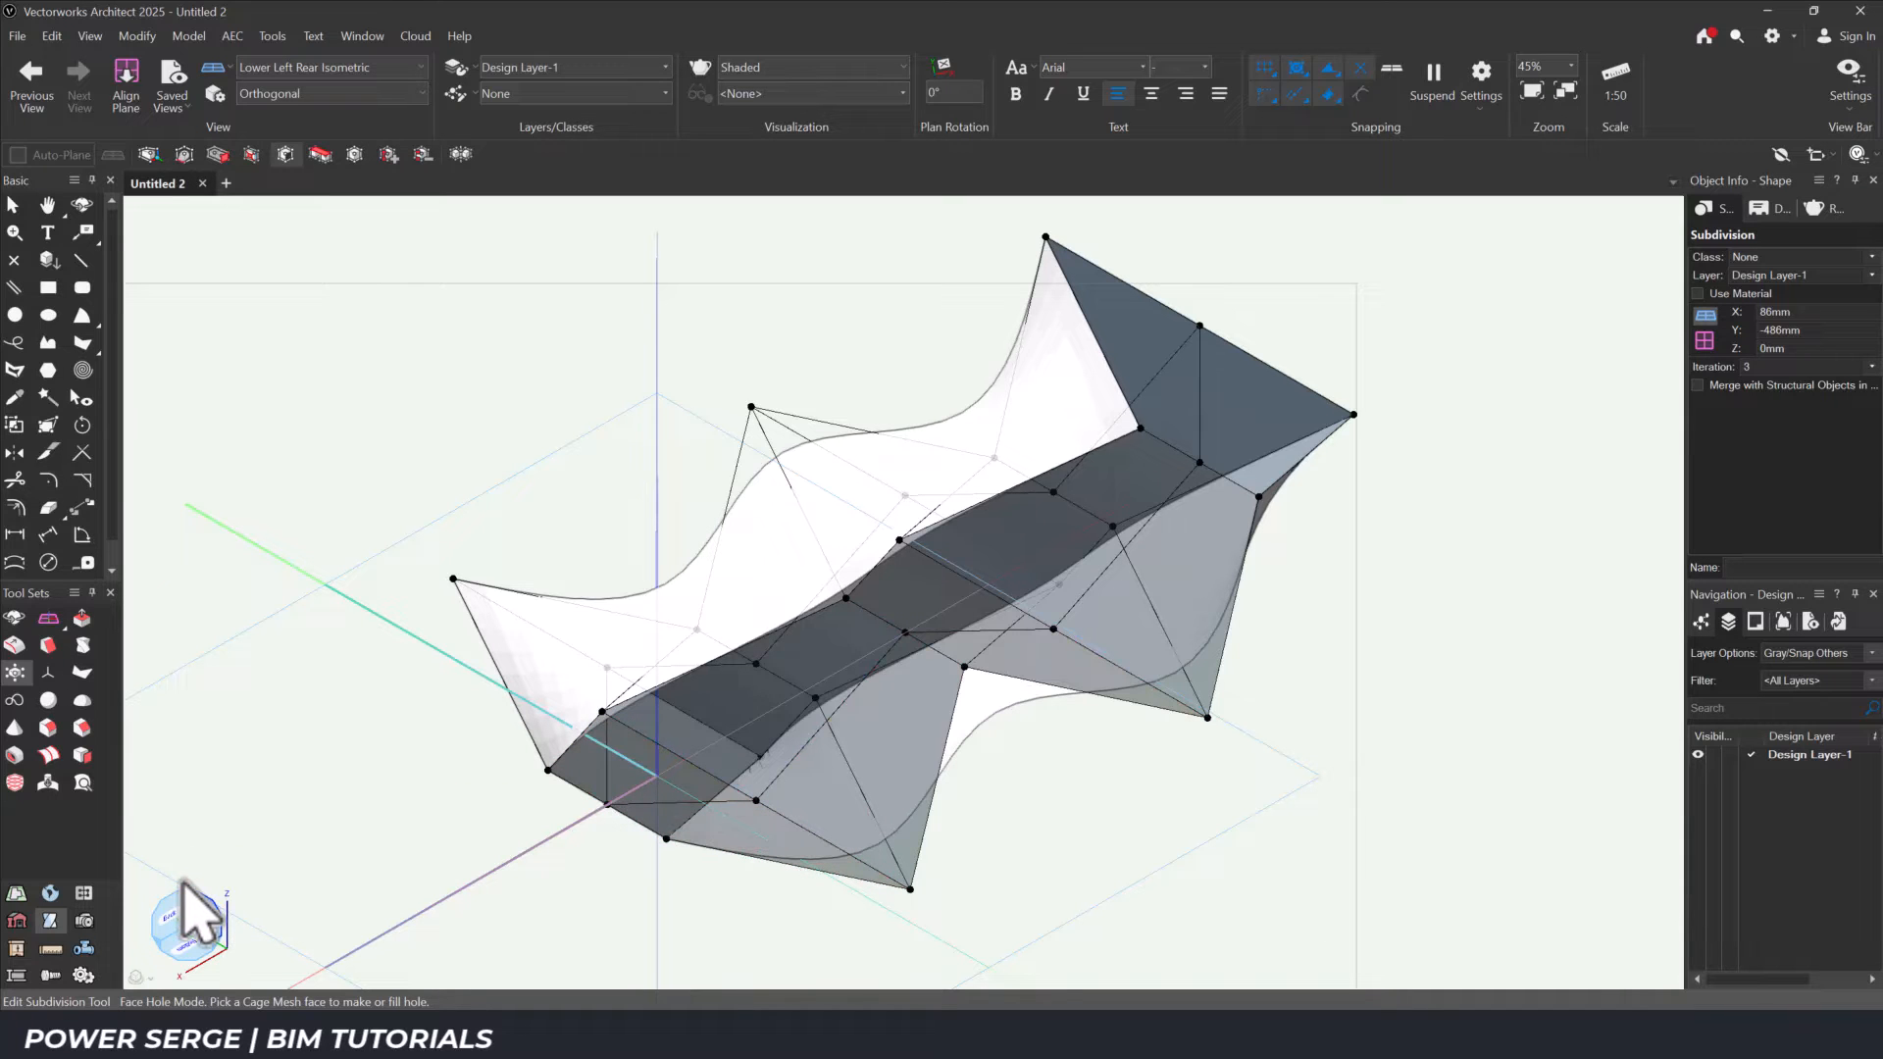
Open both cage faces at the form's rear end as holes and leave subdivision editing.
left_click(184, 885)
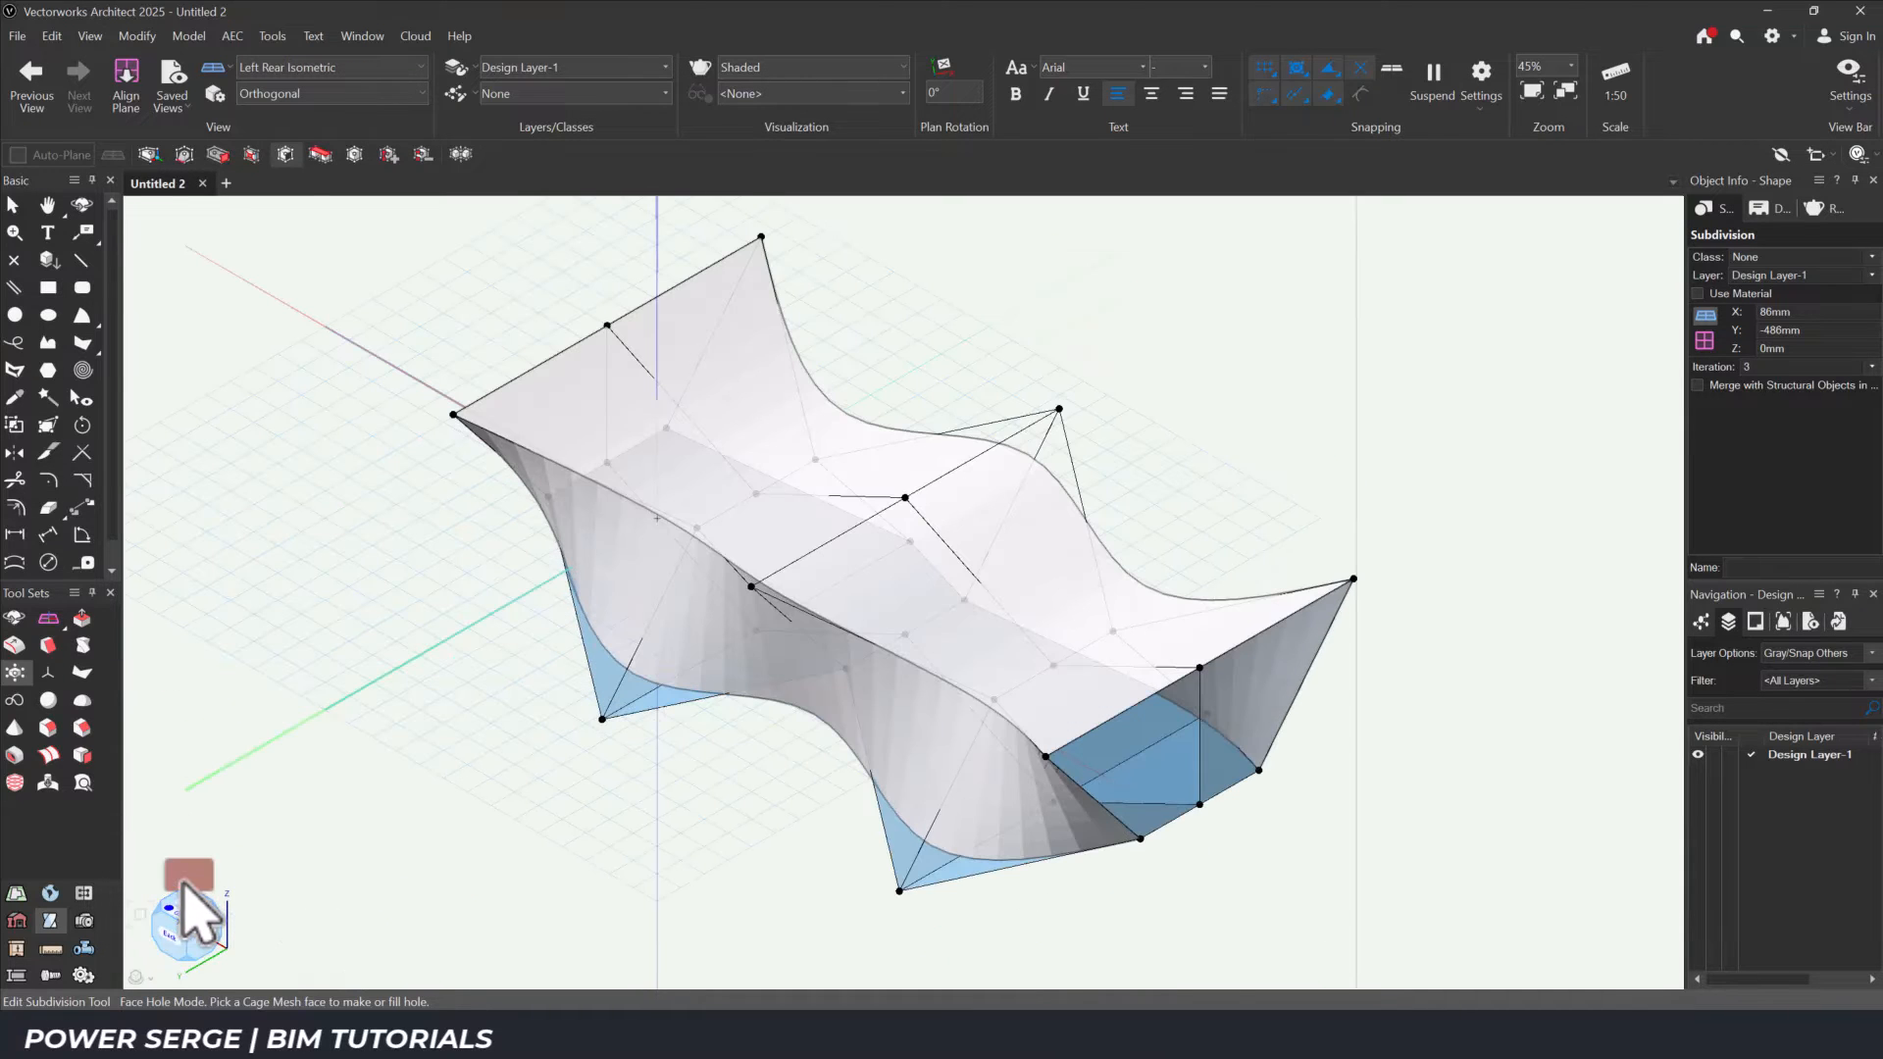
left_click(176, 931)
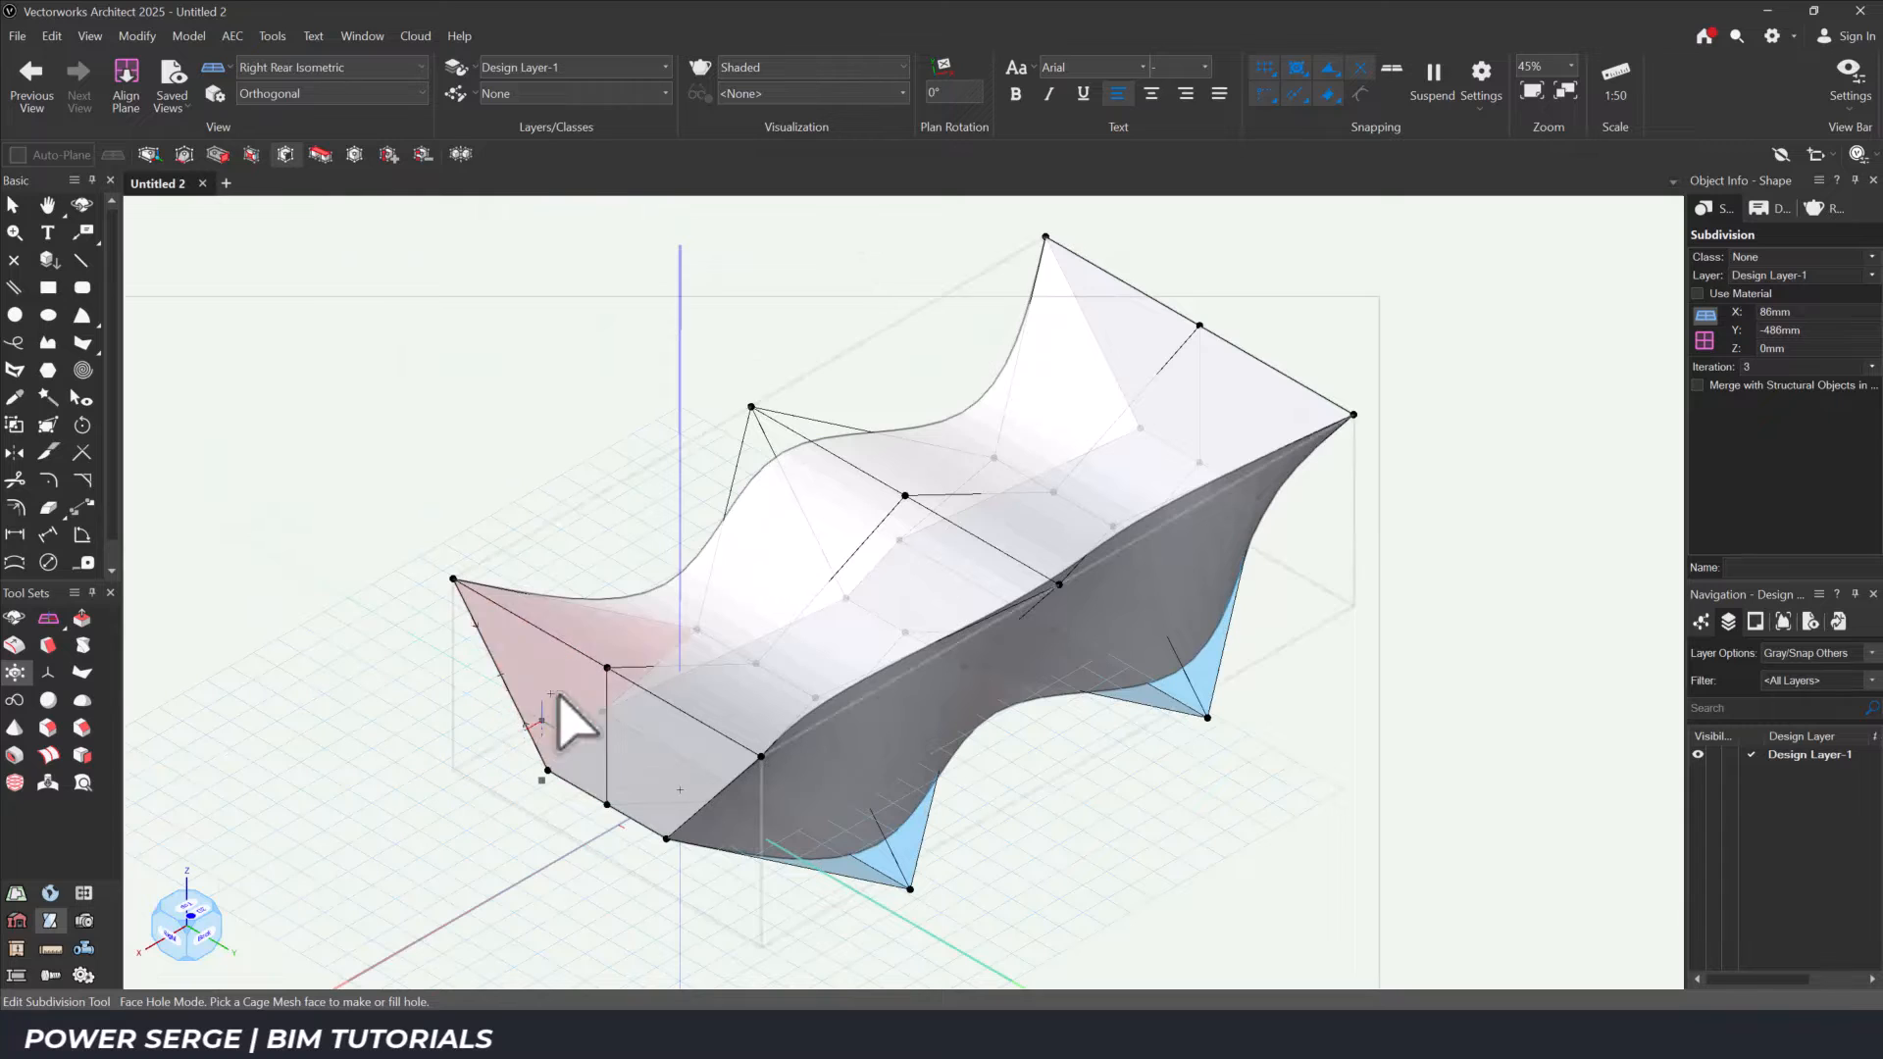
left_click(587, 726)
left_click(698, 771)
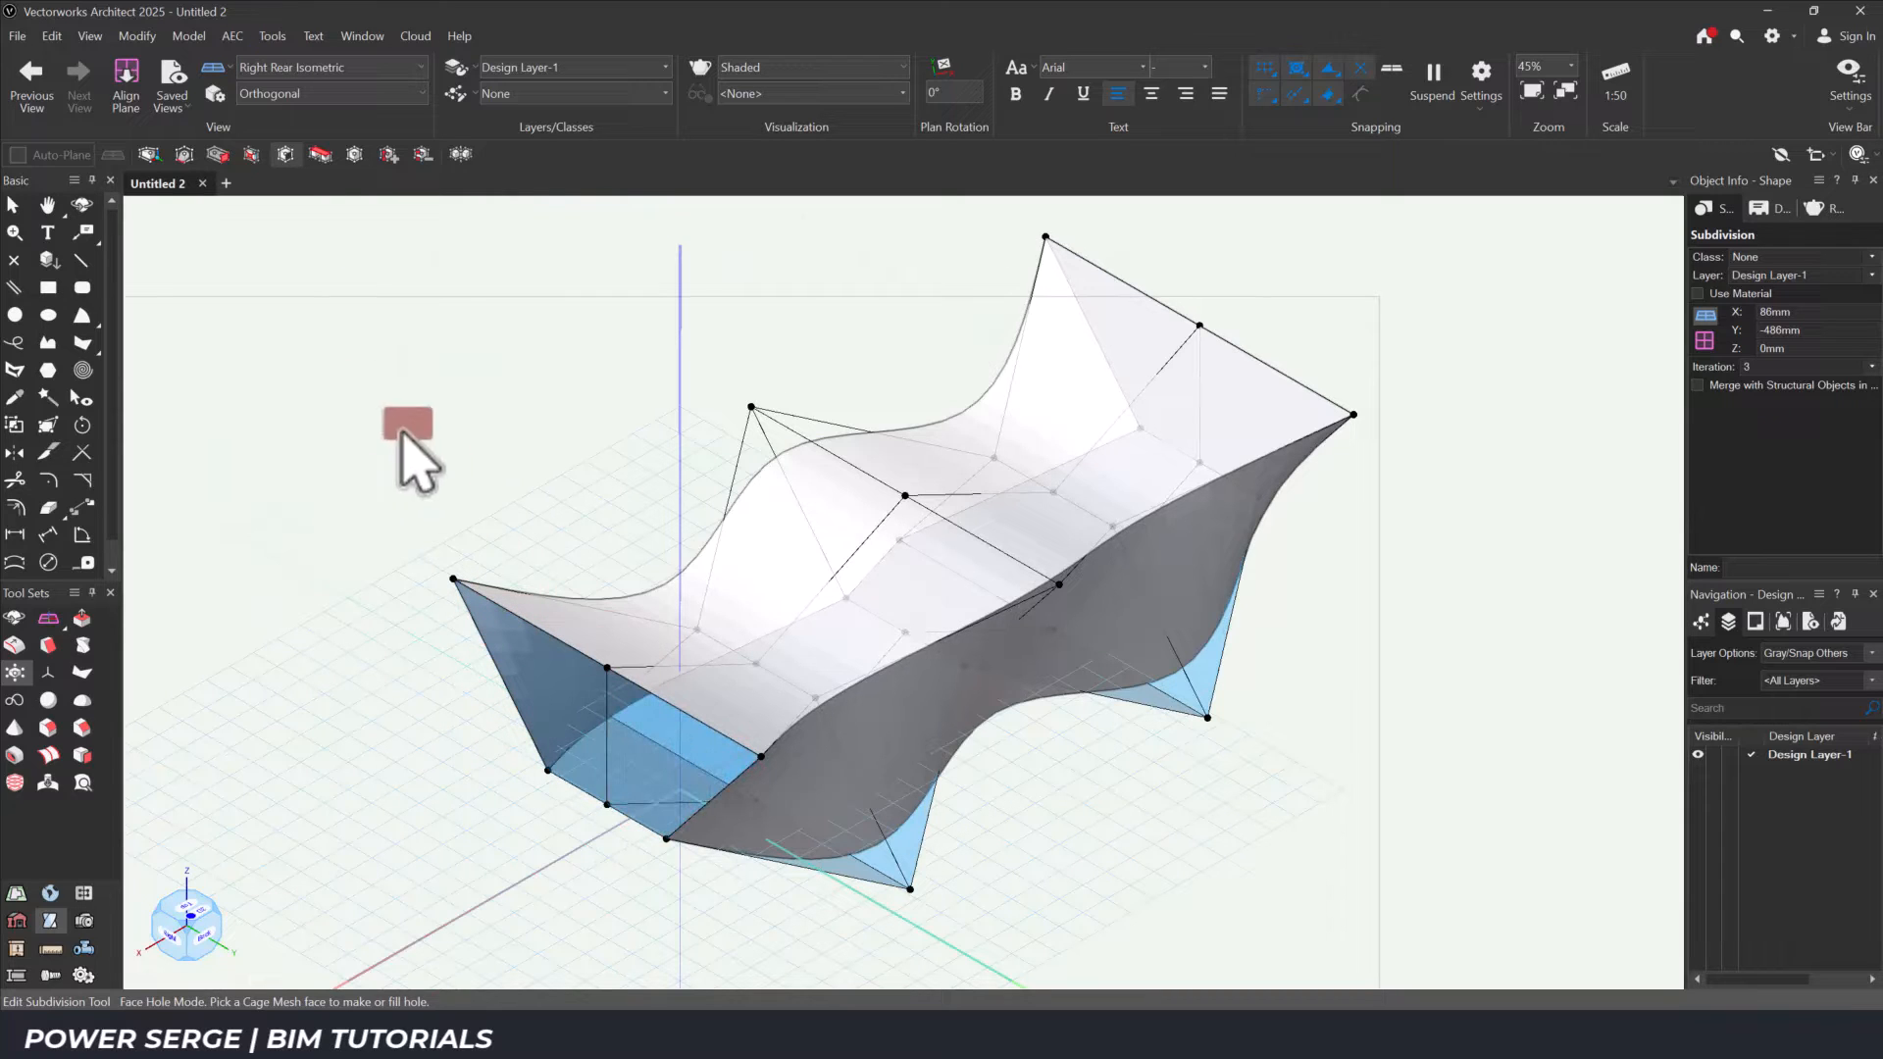
left_click(148, 154)
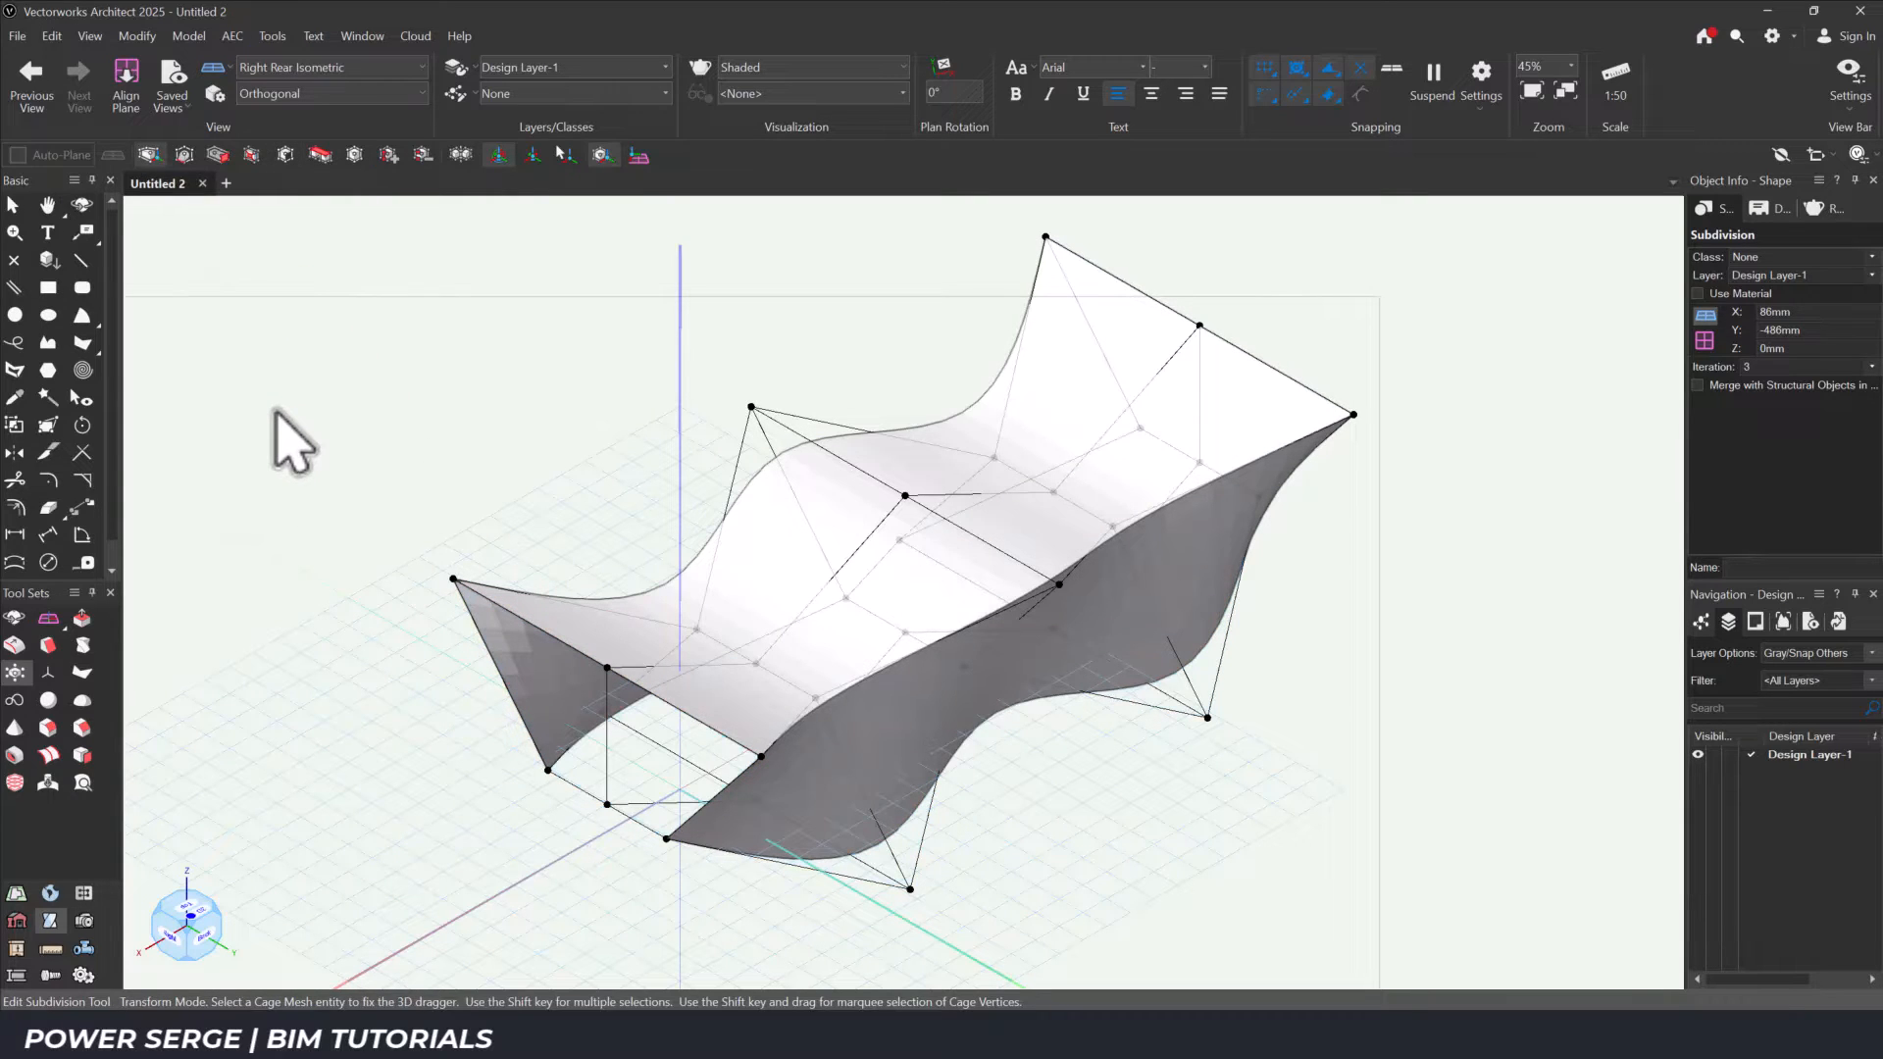
left_click(15, 208)
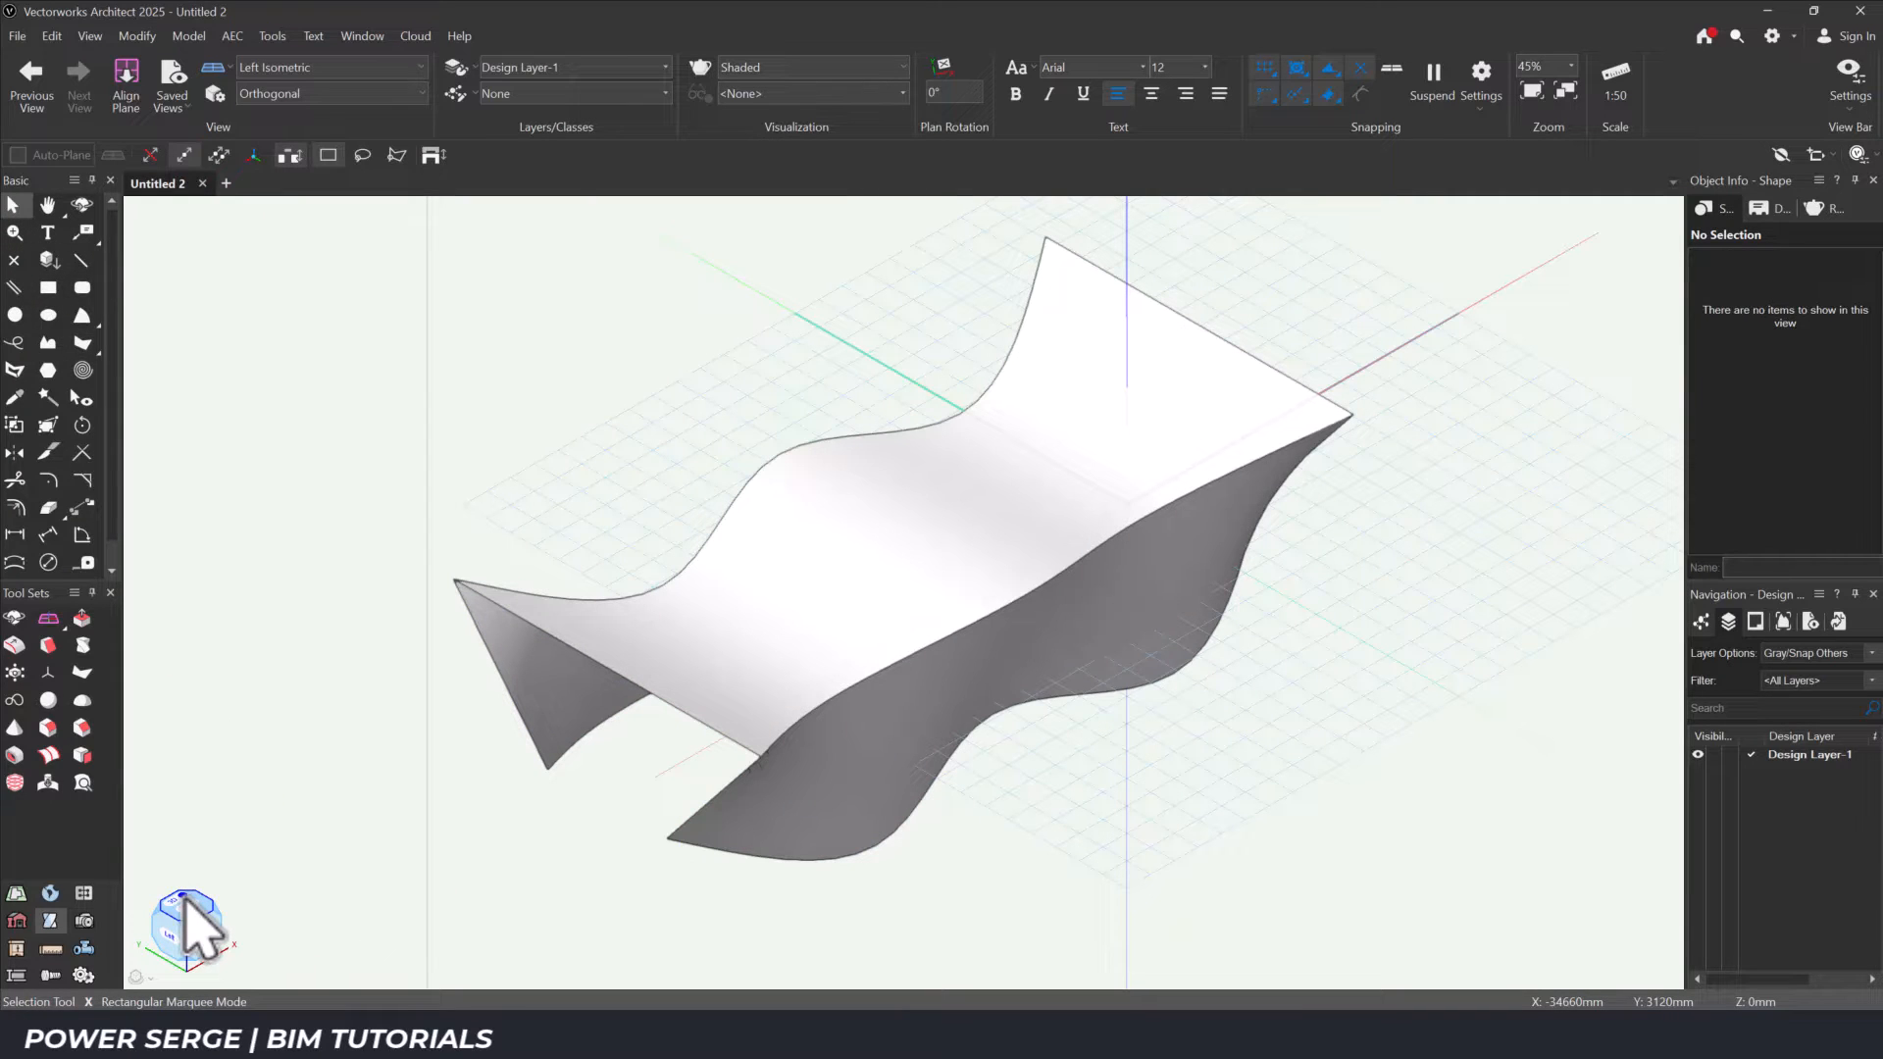
Convert the open wavy subdivision to a generic solid.
double_click(722, 657)
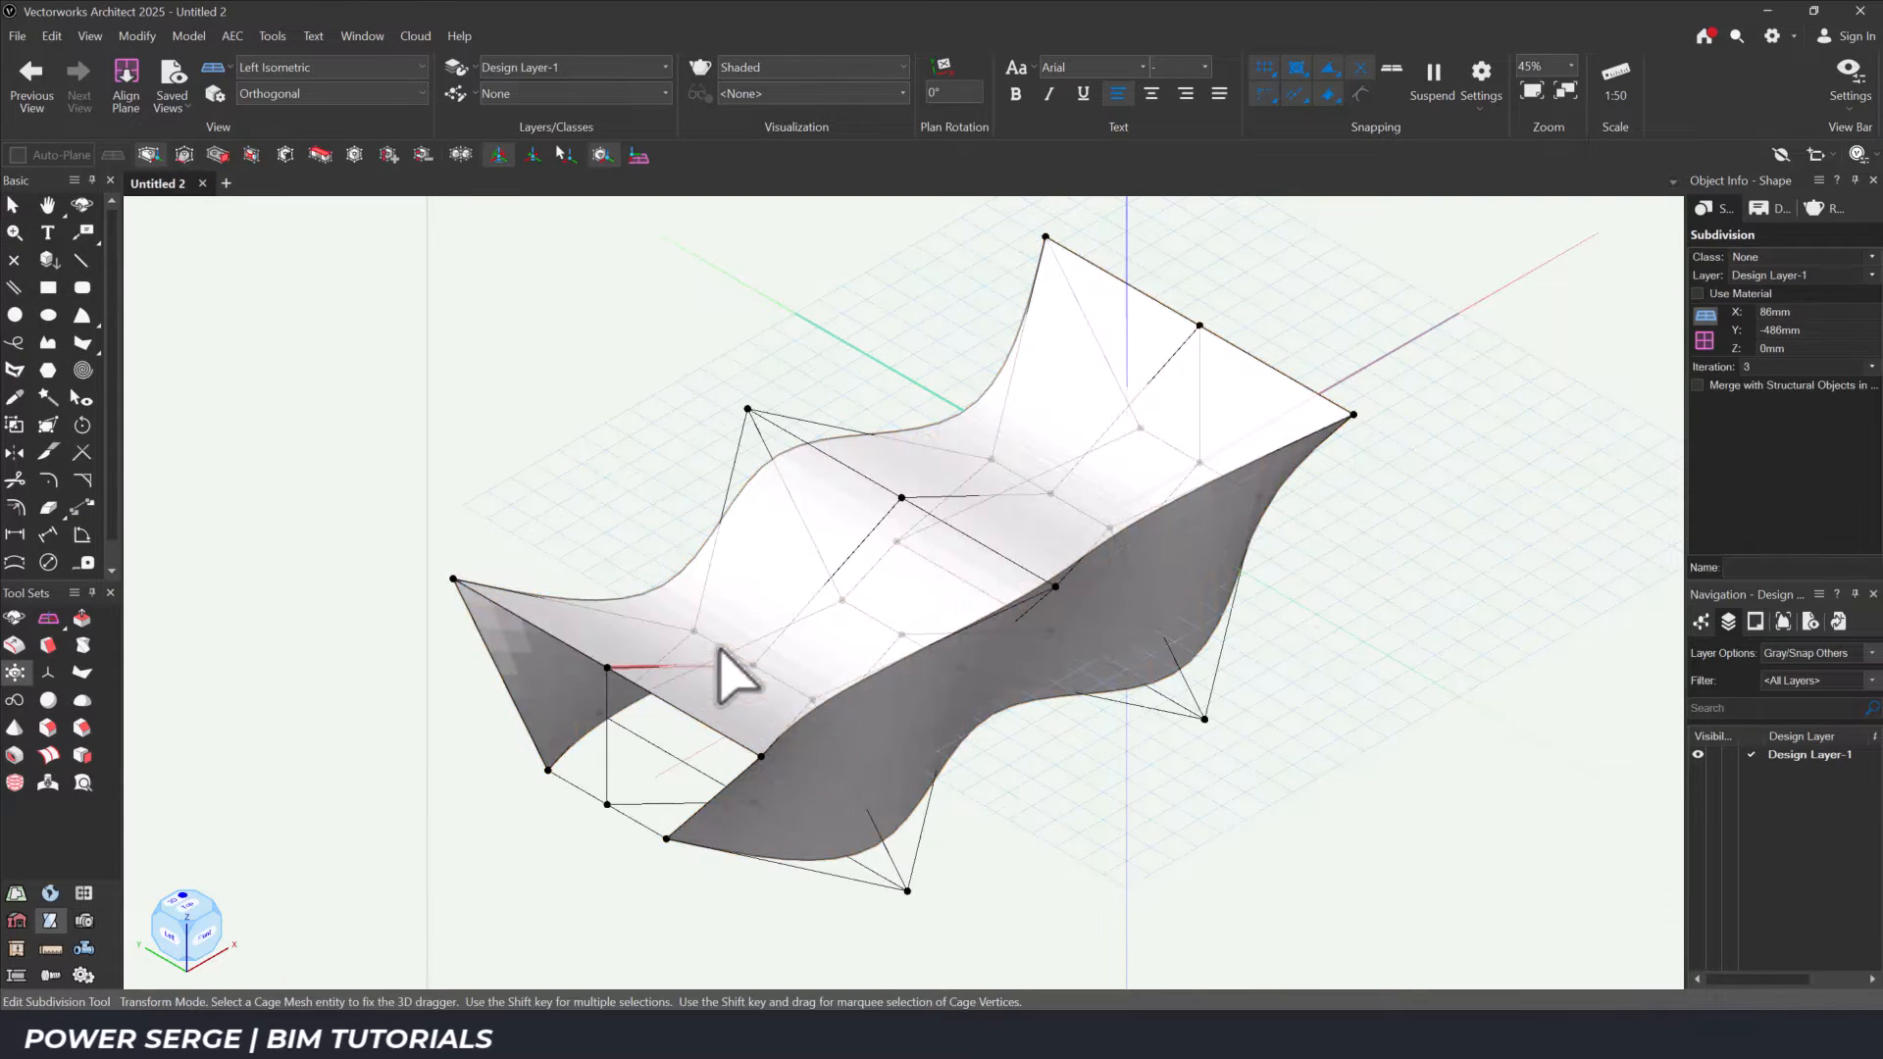
left_click(137, 36)
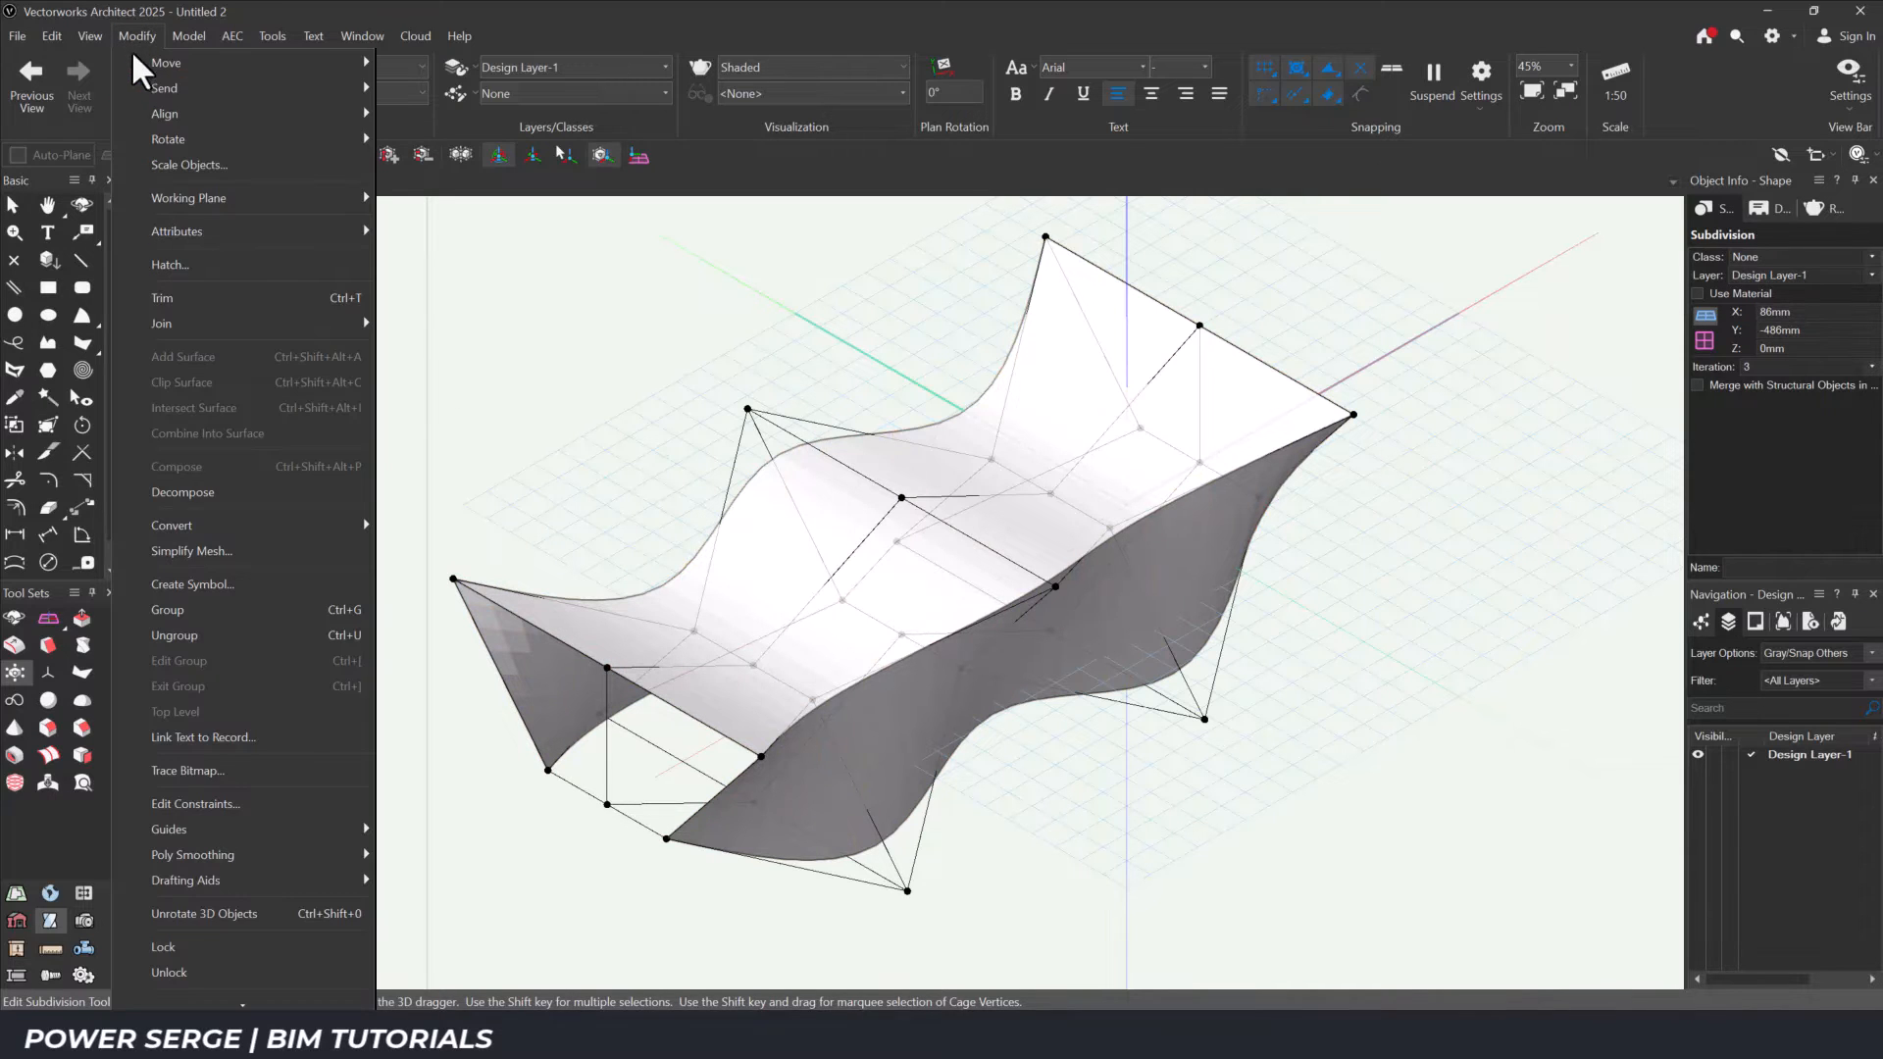
mouse_move(204, 521)
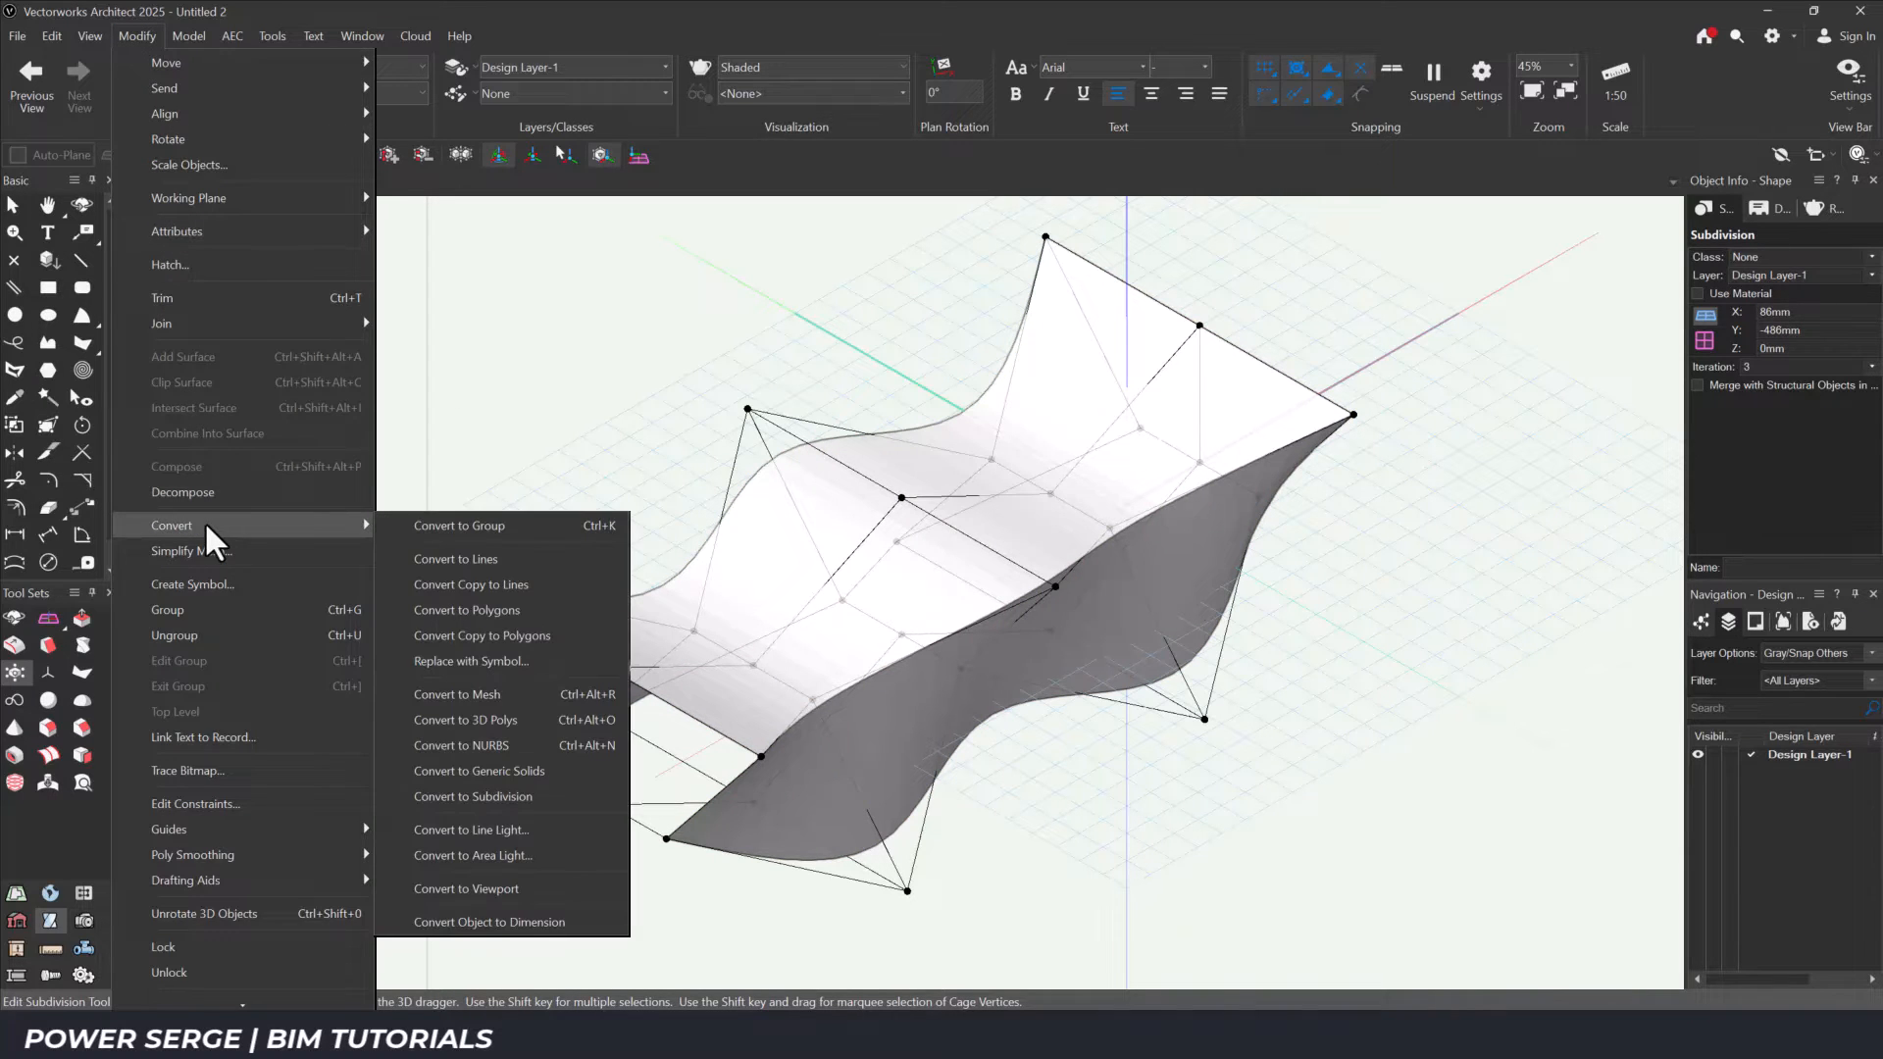
left_click(474, 770)
left_click(964, 549)
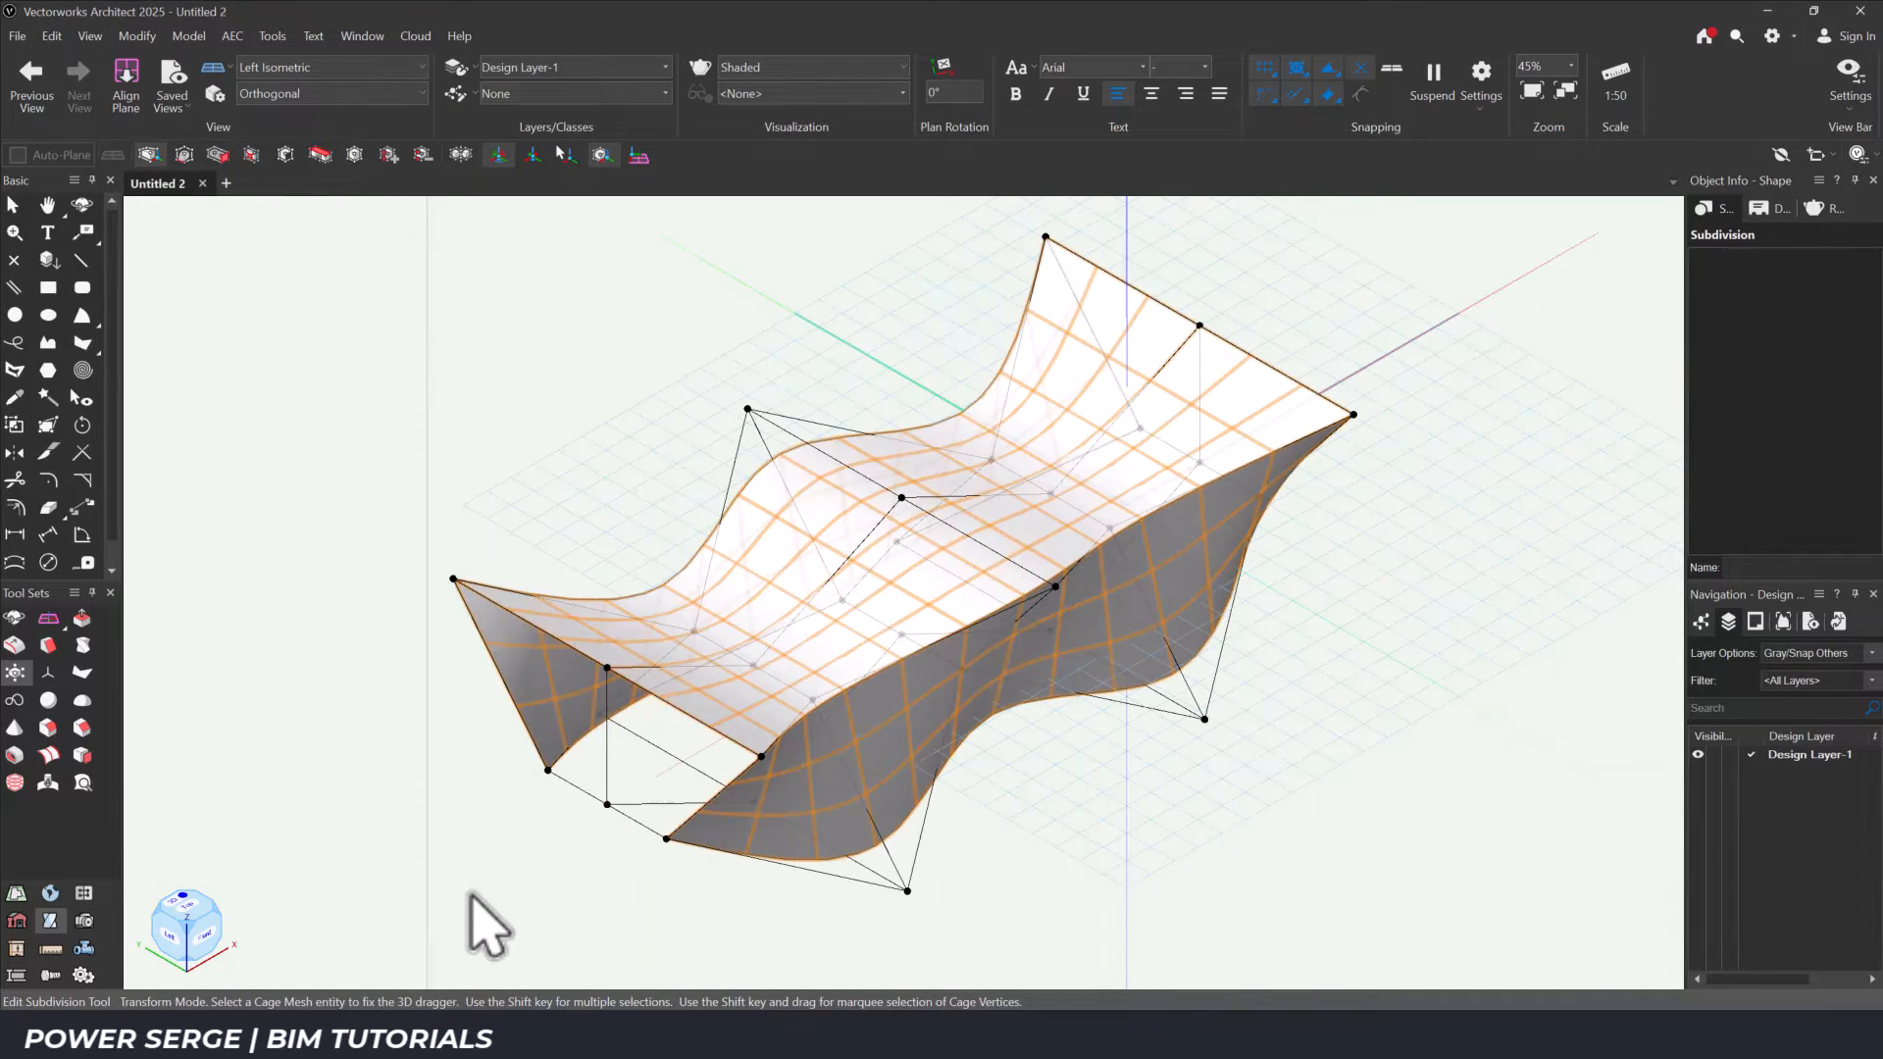
Move the generic solid in the Top view so that its centre snaps to the origin at 0, 0.
left_click(187, 900)
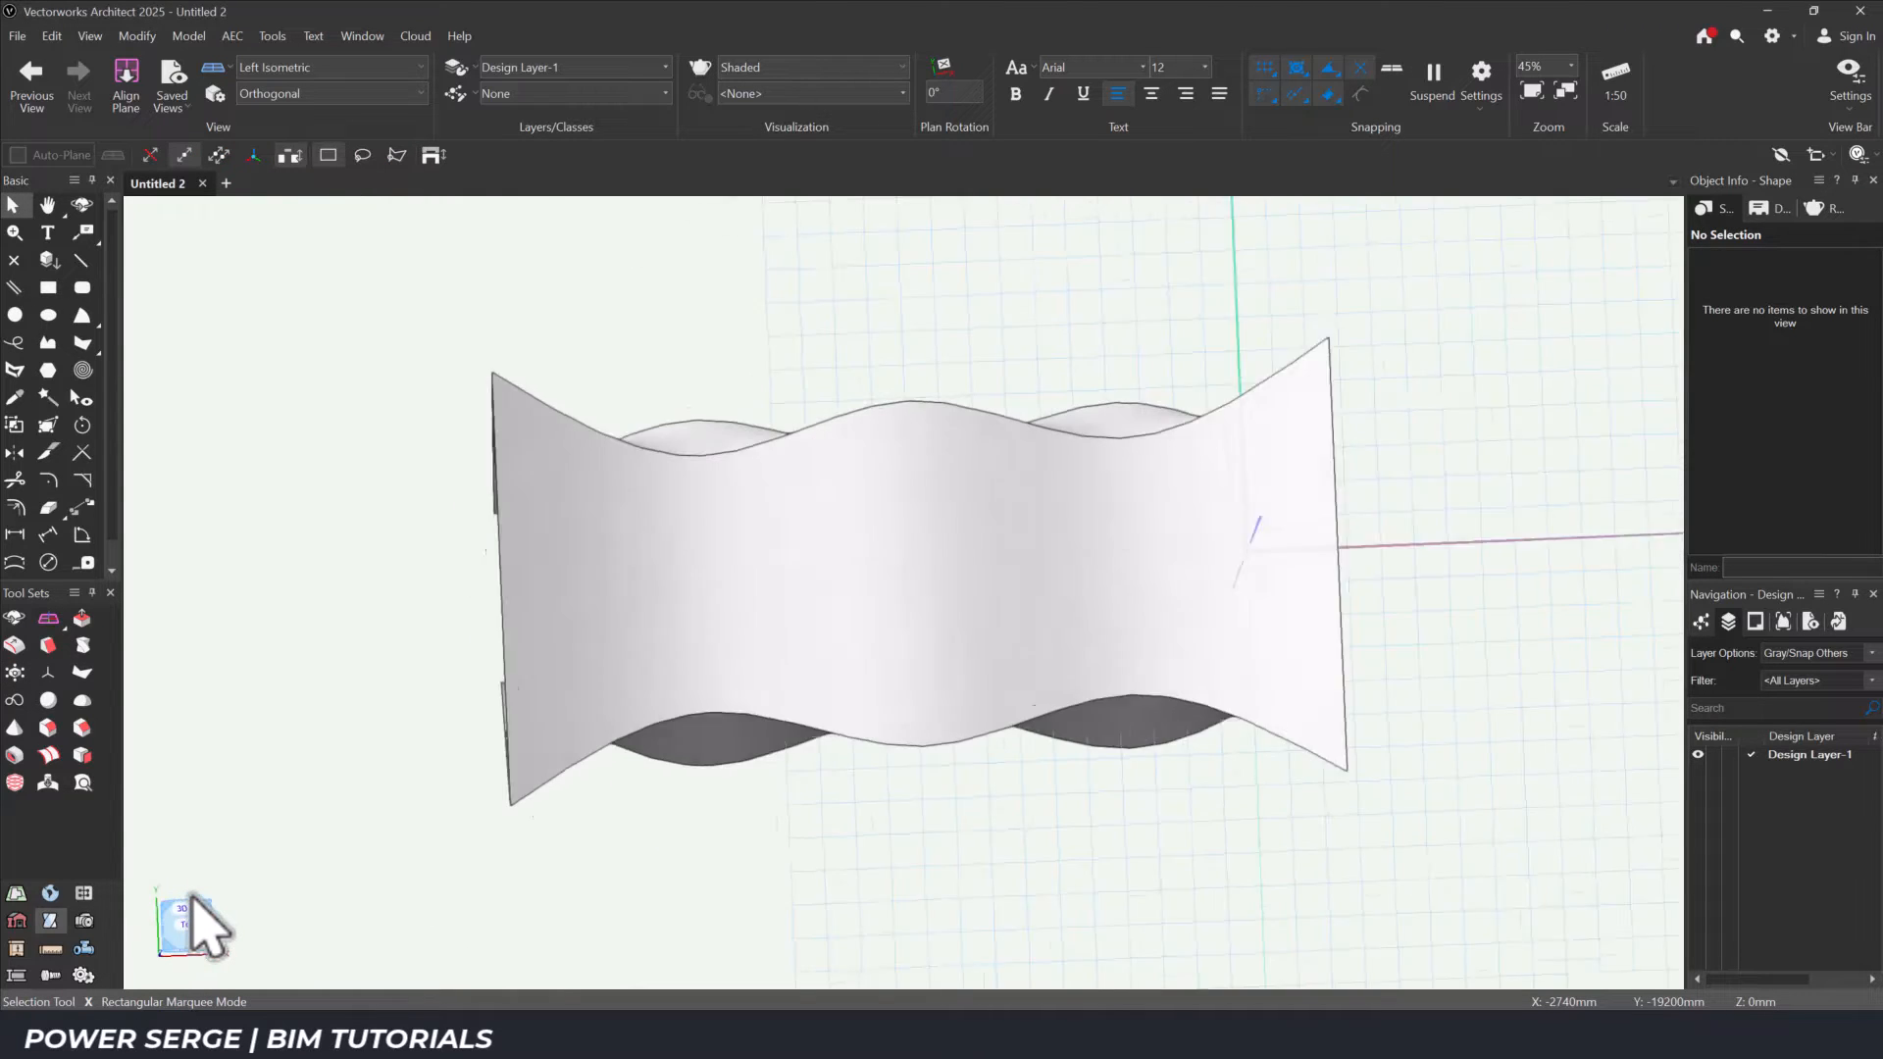
left_click(806, 730)
left_click_drag(914, 577, 1245, 559)
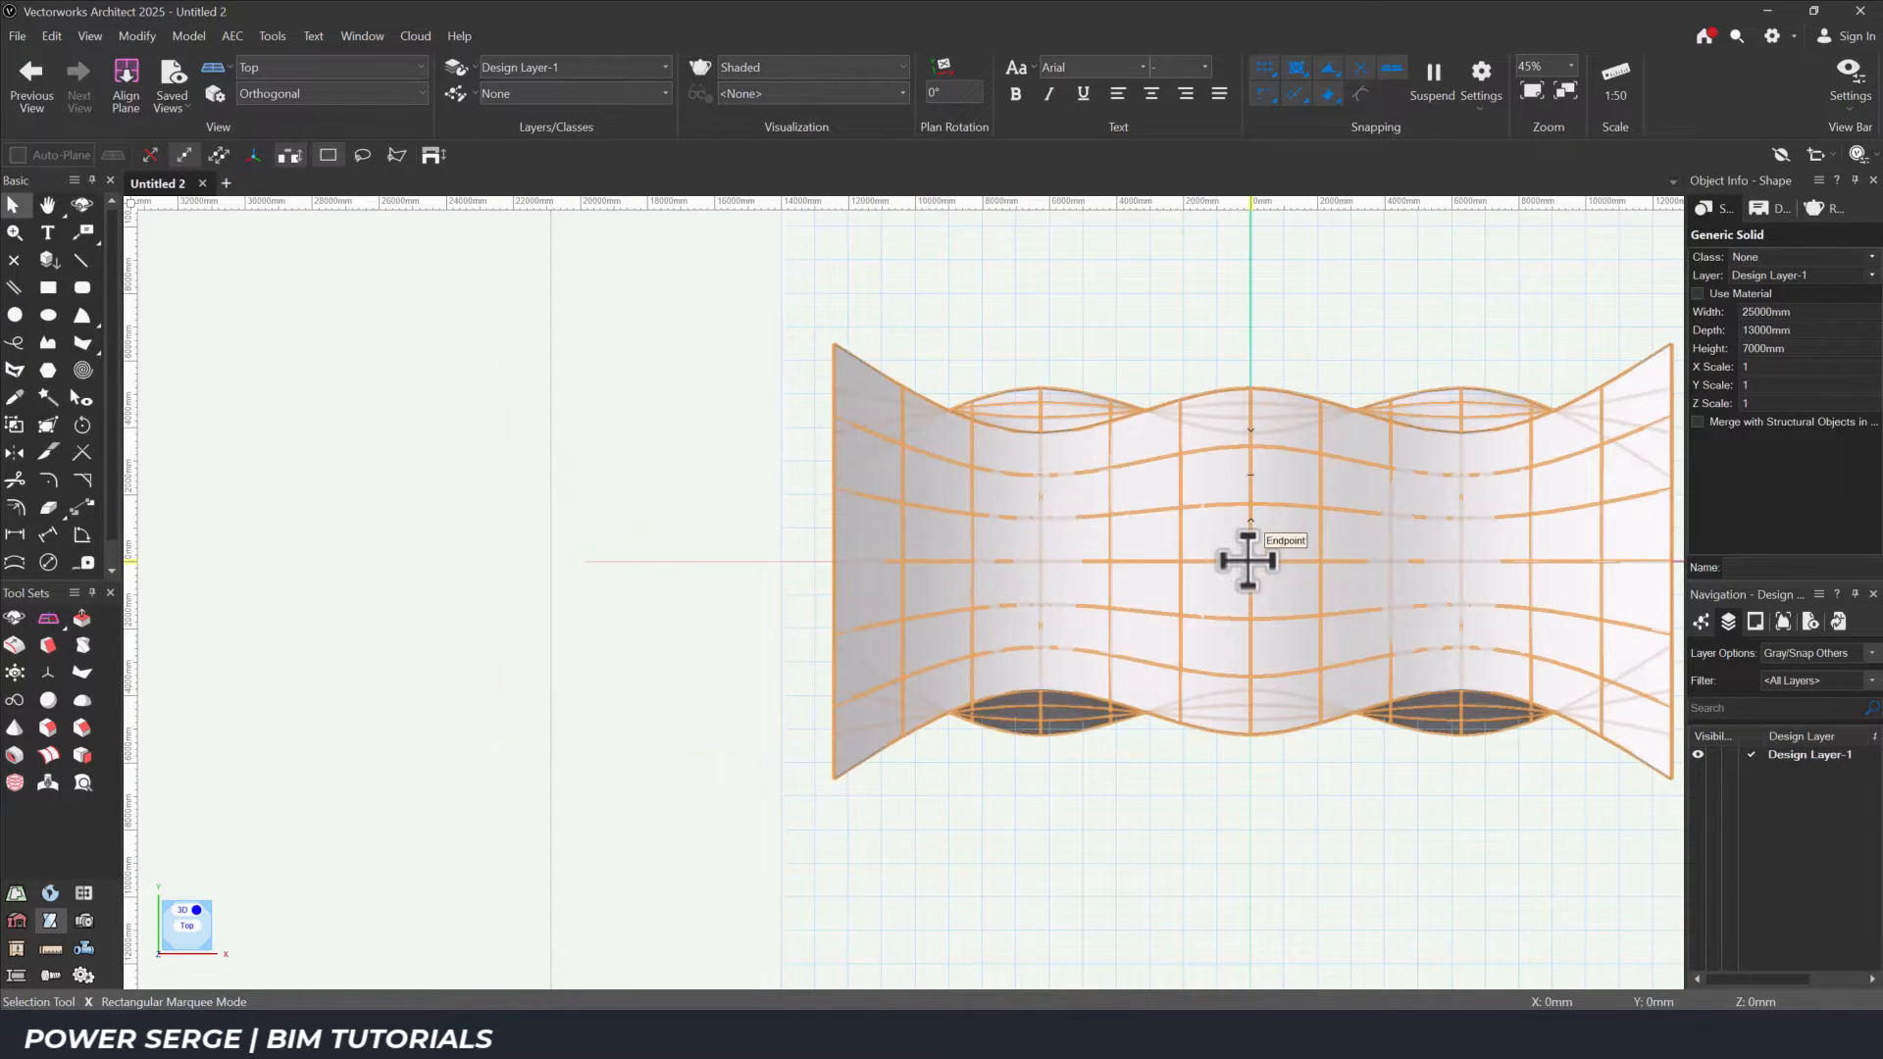
Split the generic solid with two straight lines across its depth, one through the middle of each wavy underside bulge, in the Top view.
left_click(89, 35)
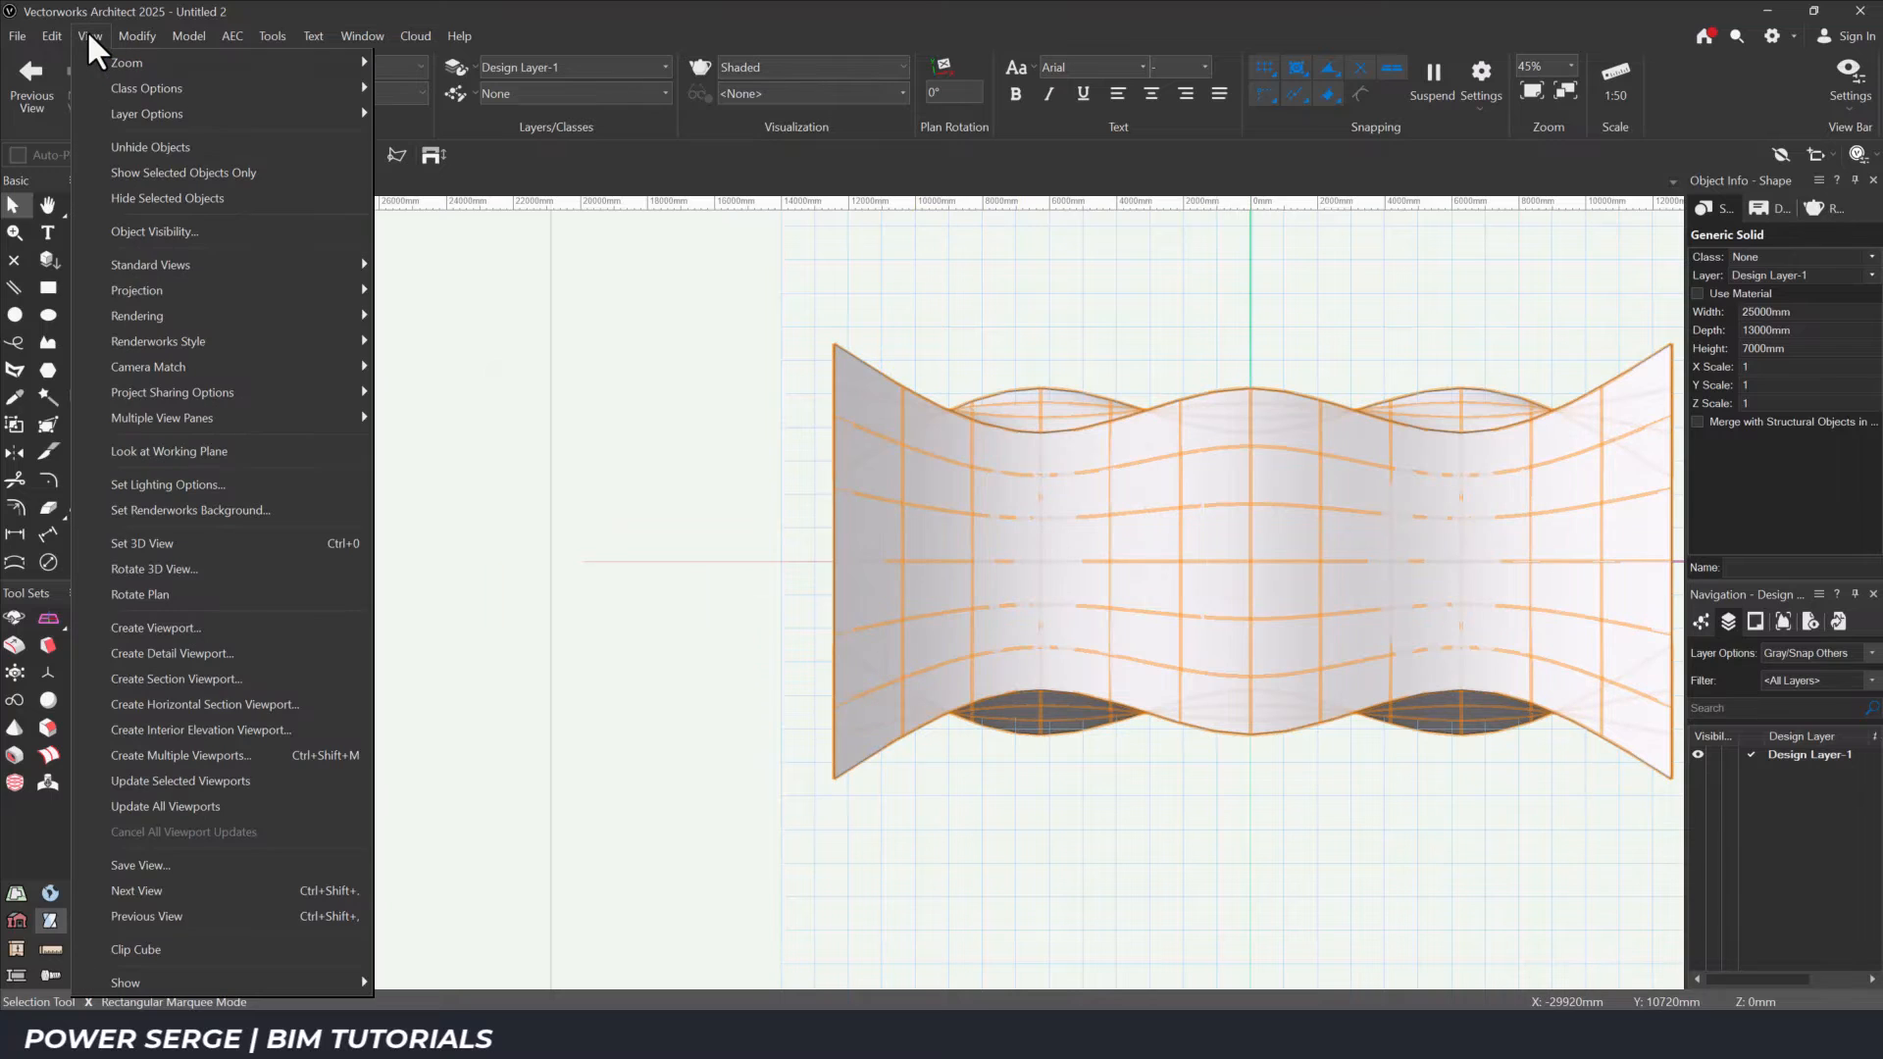
mouse_move(125, 58)
left_click(446, 114)
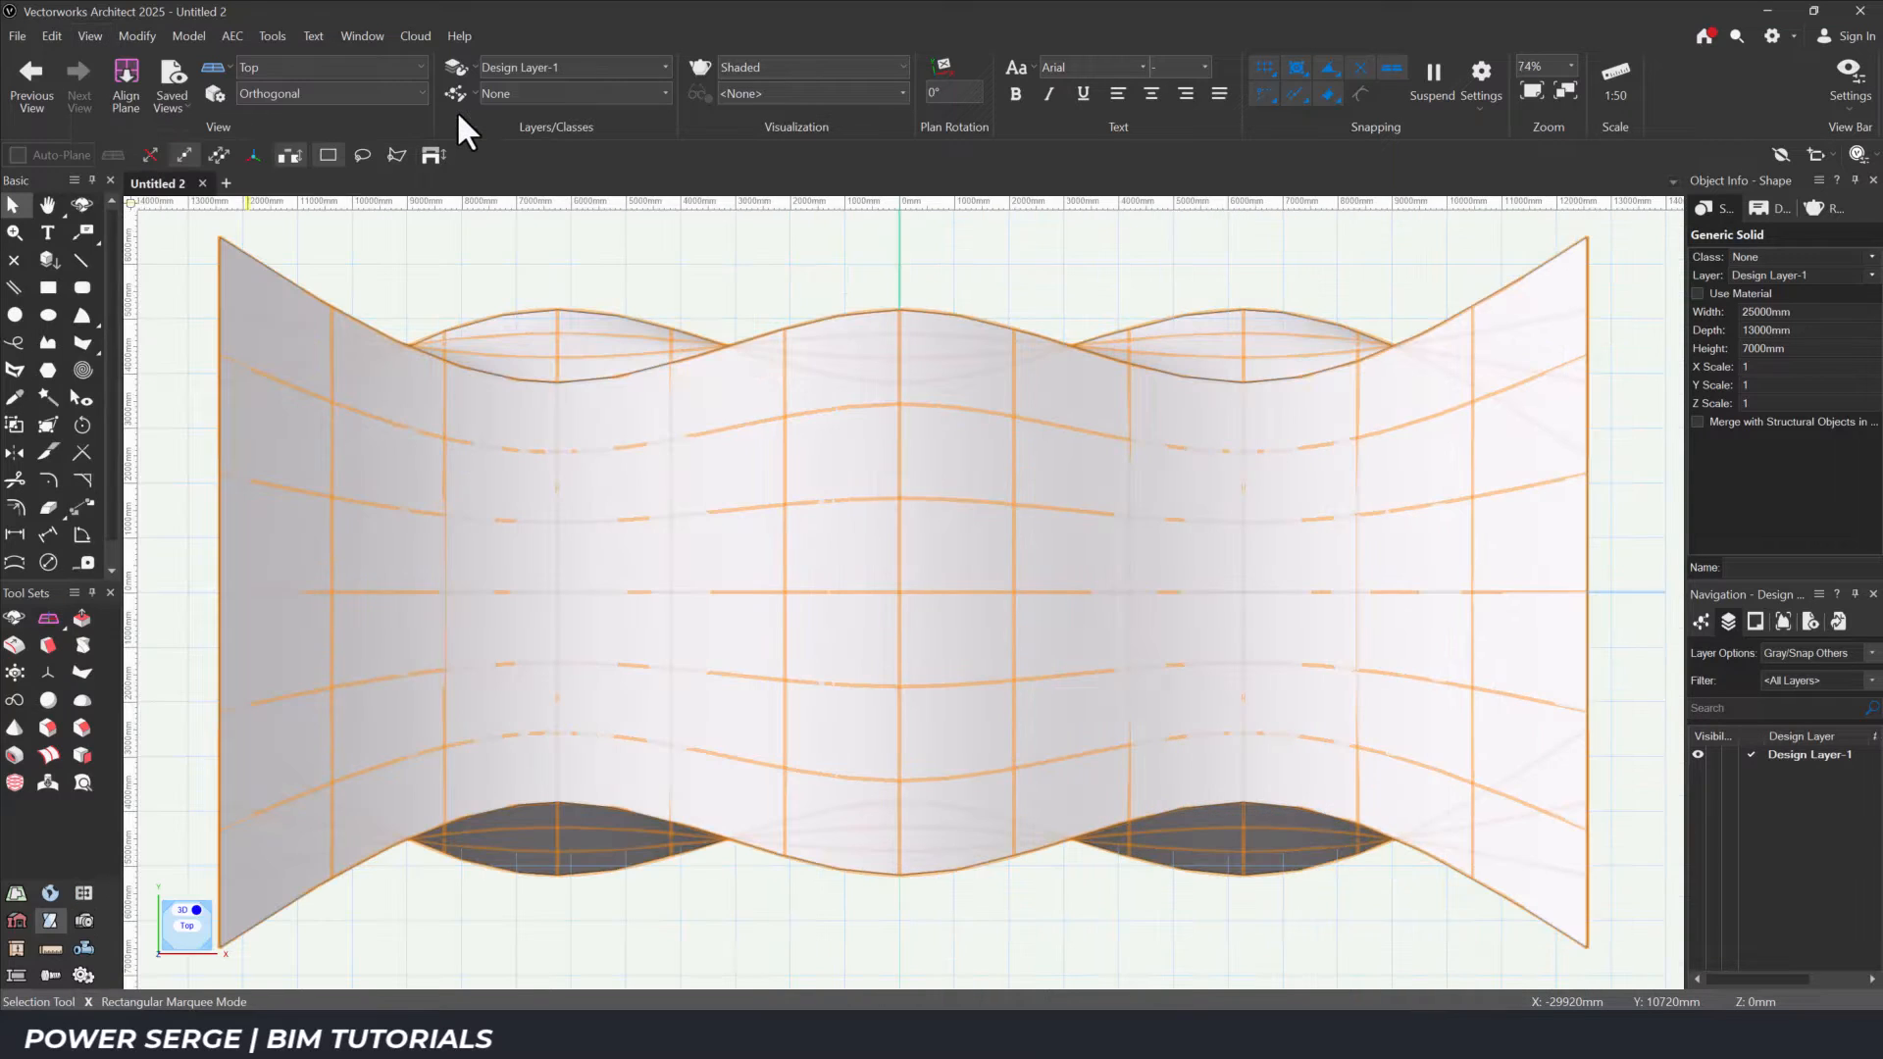
left_click(48, 452)
left_click(554, 304)
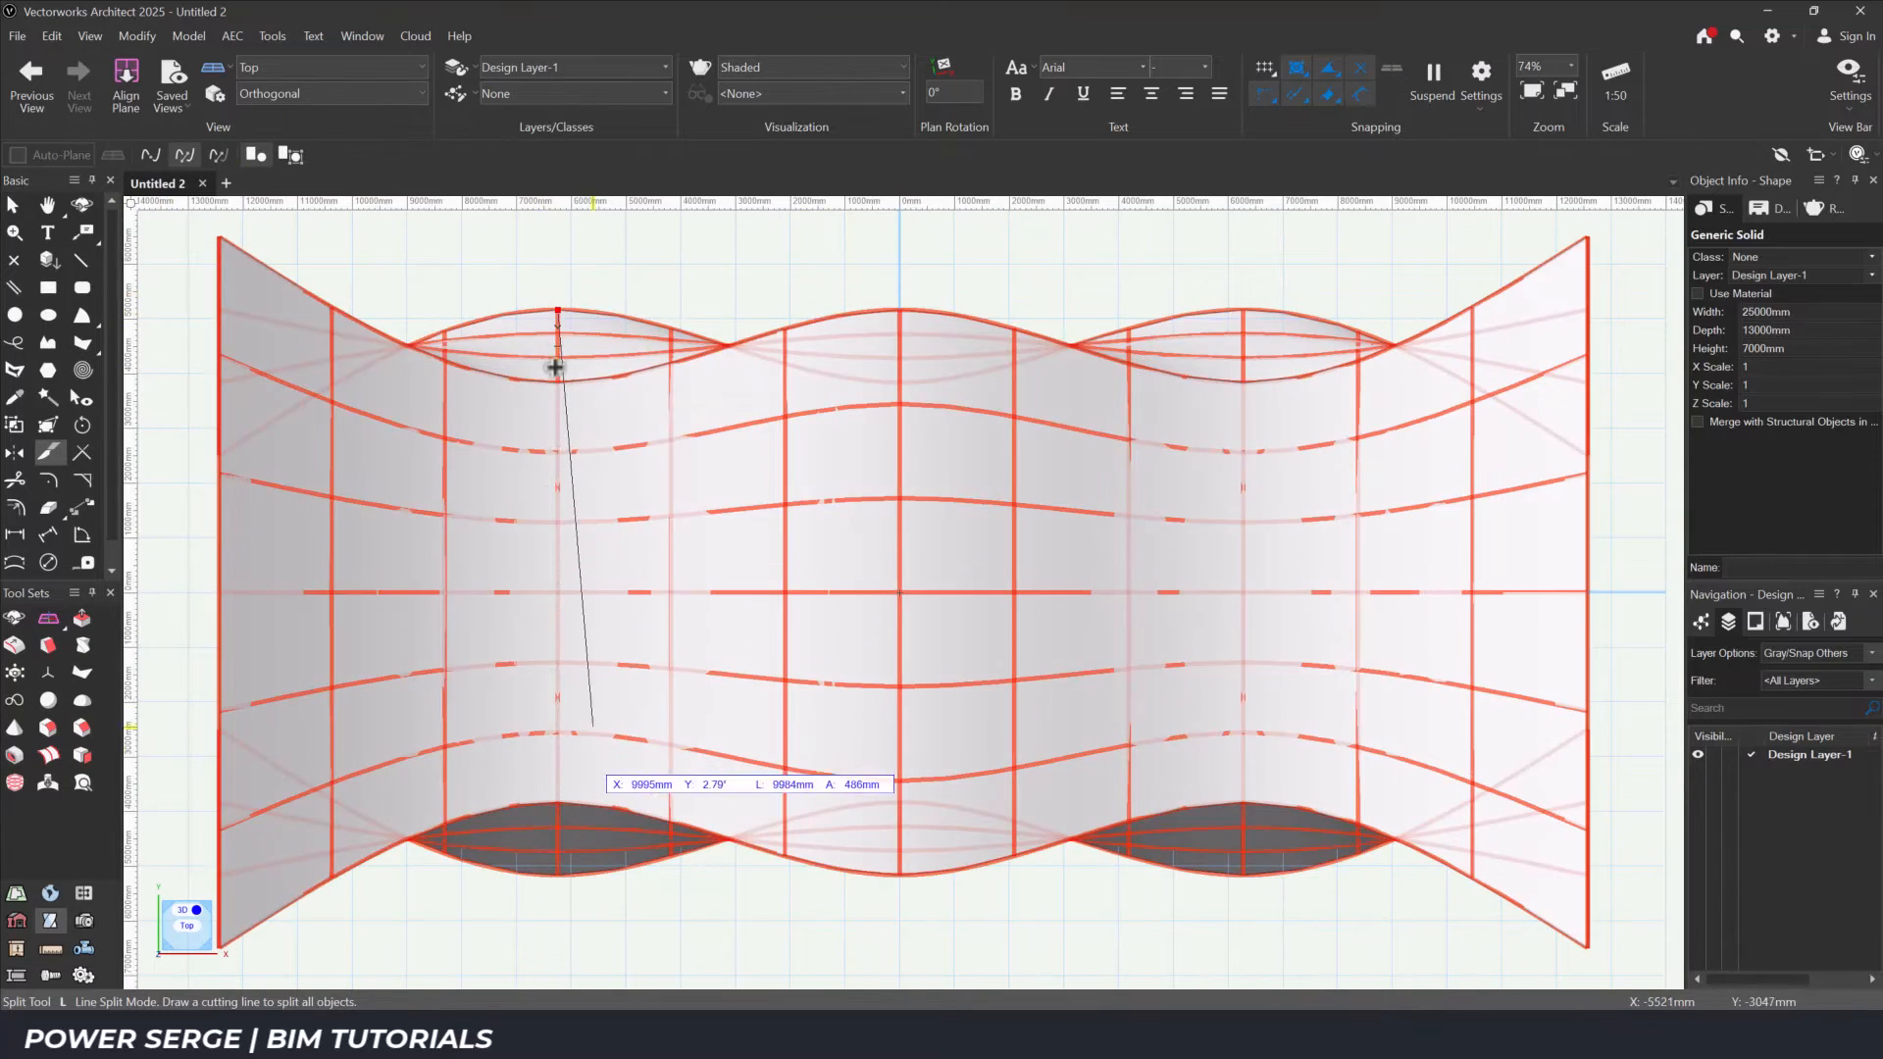
left_click(557, 873)
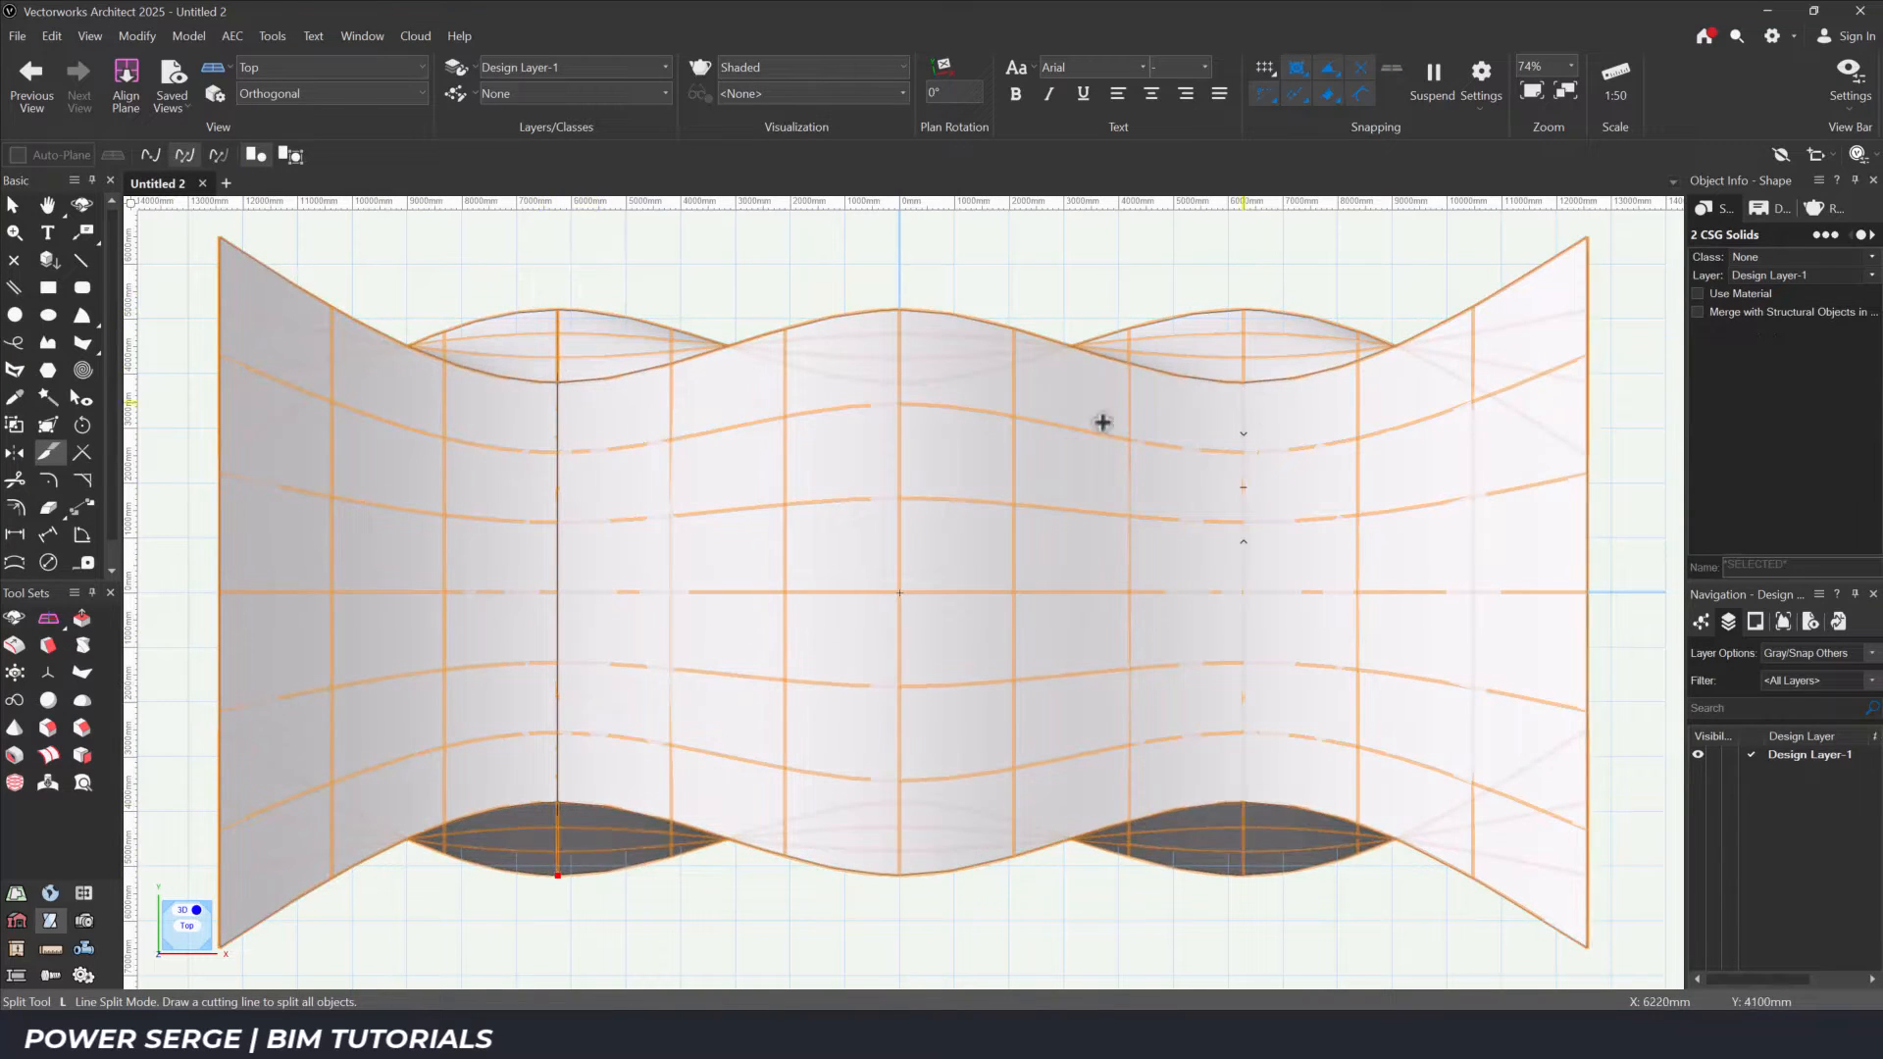
left_click(1243, 310)
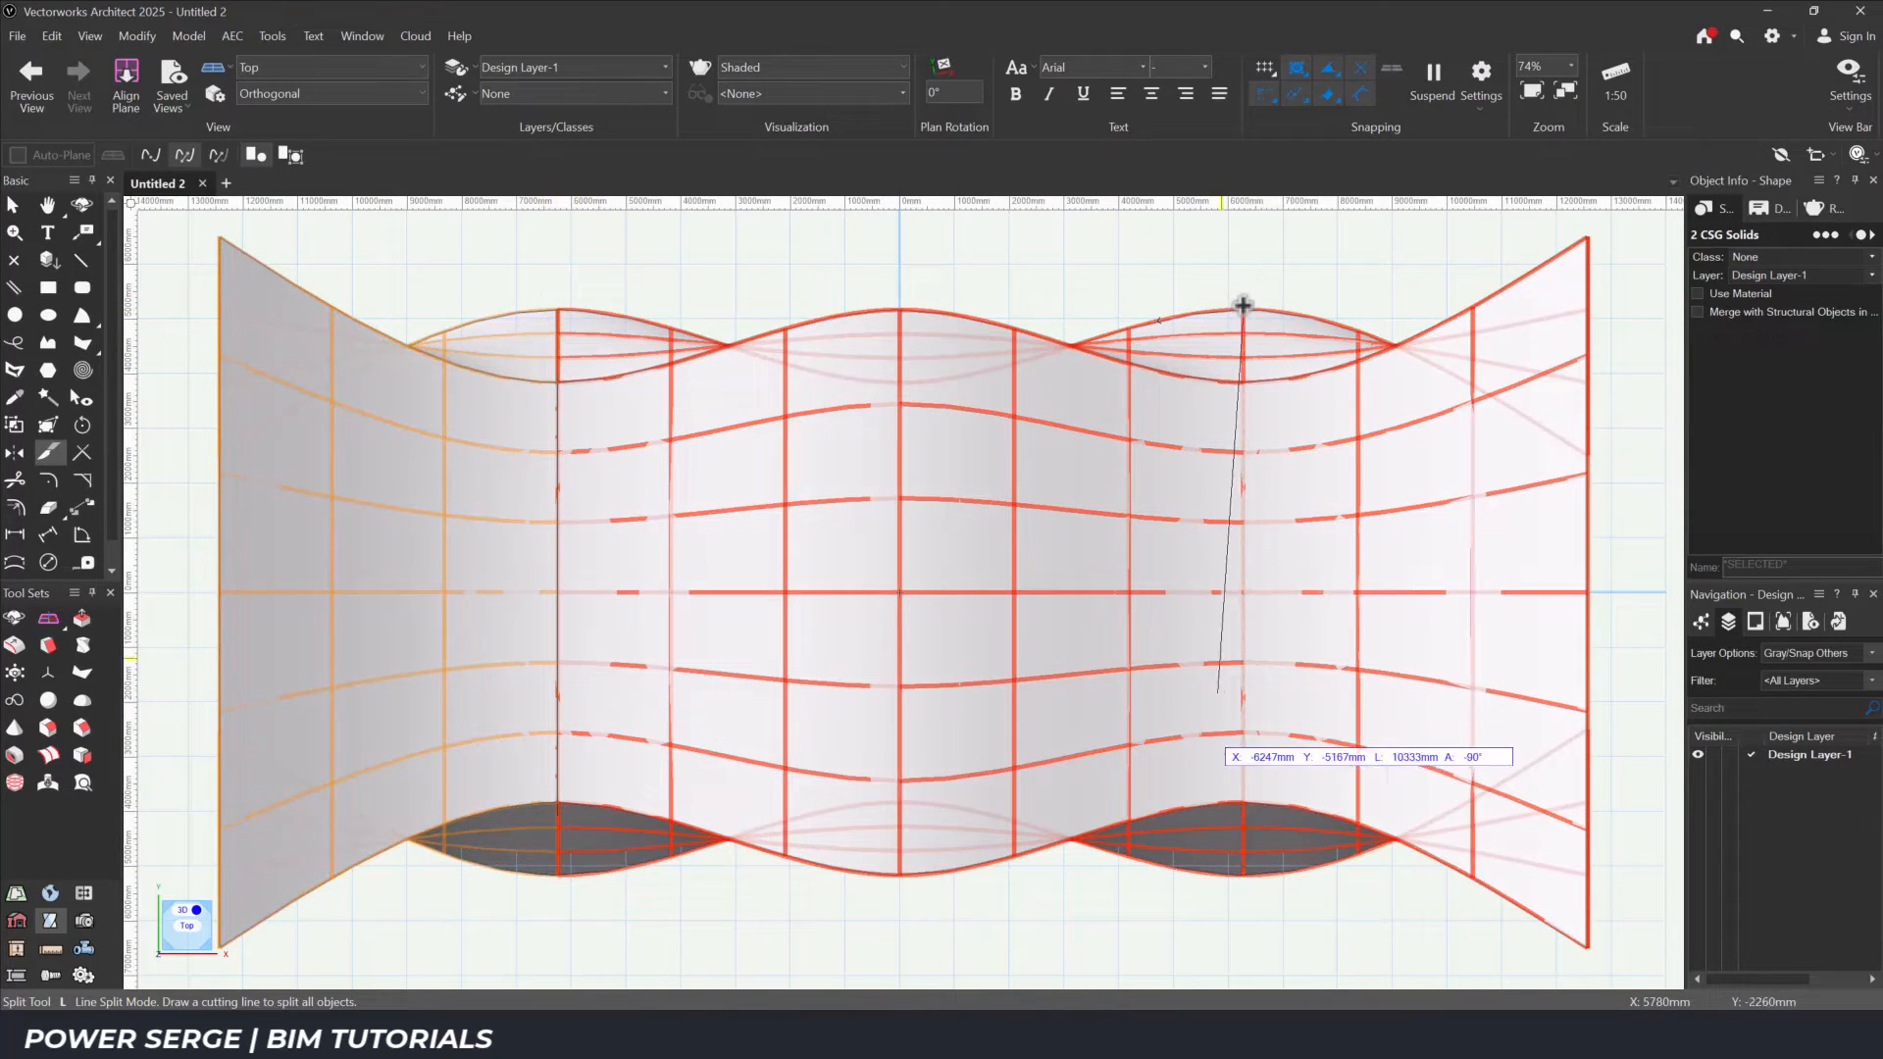
left_click(1243, 870)
key("x")
key("x")
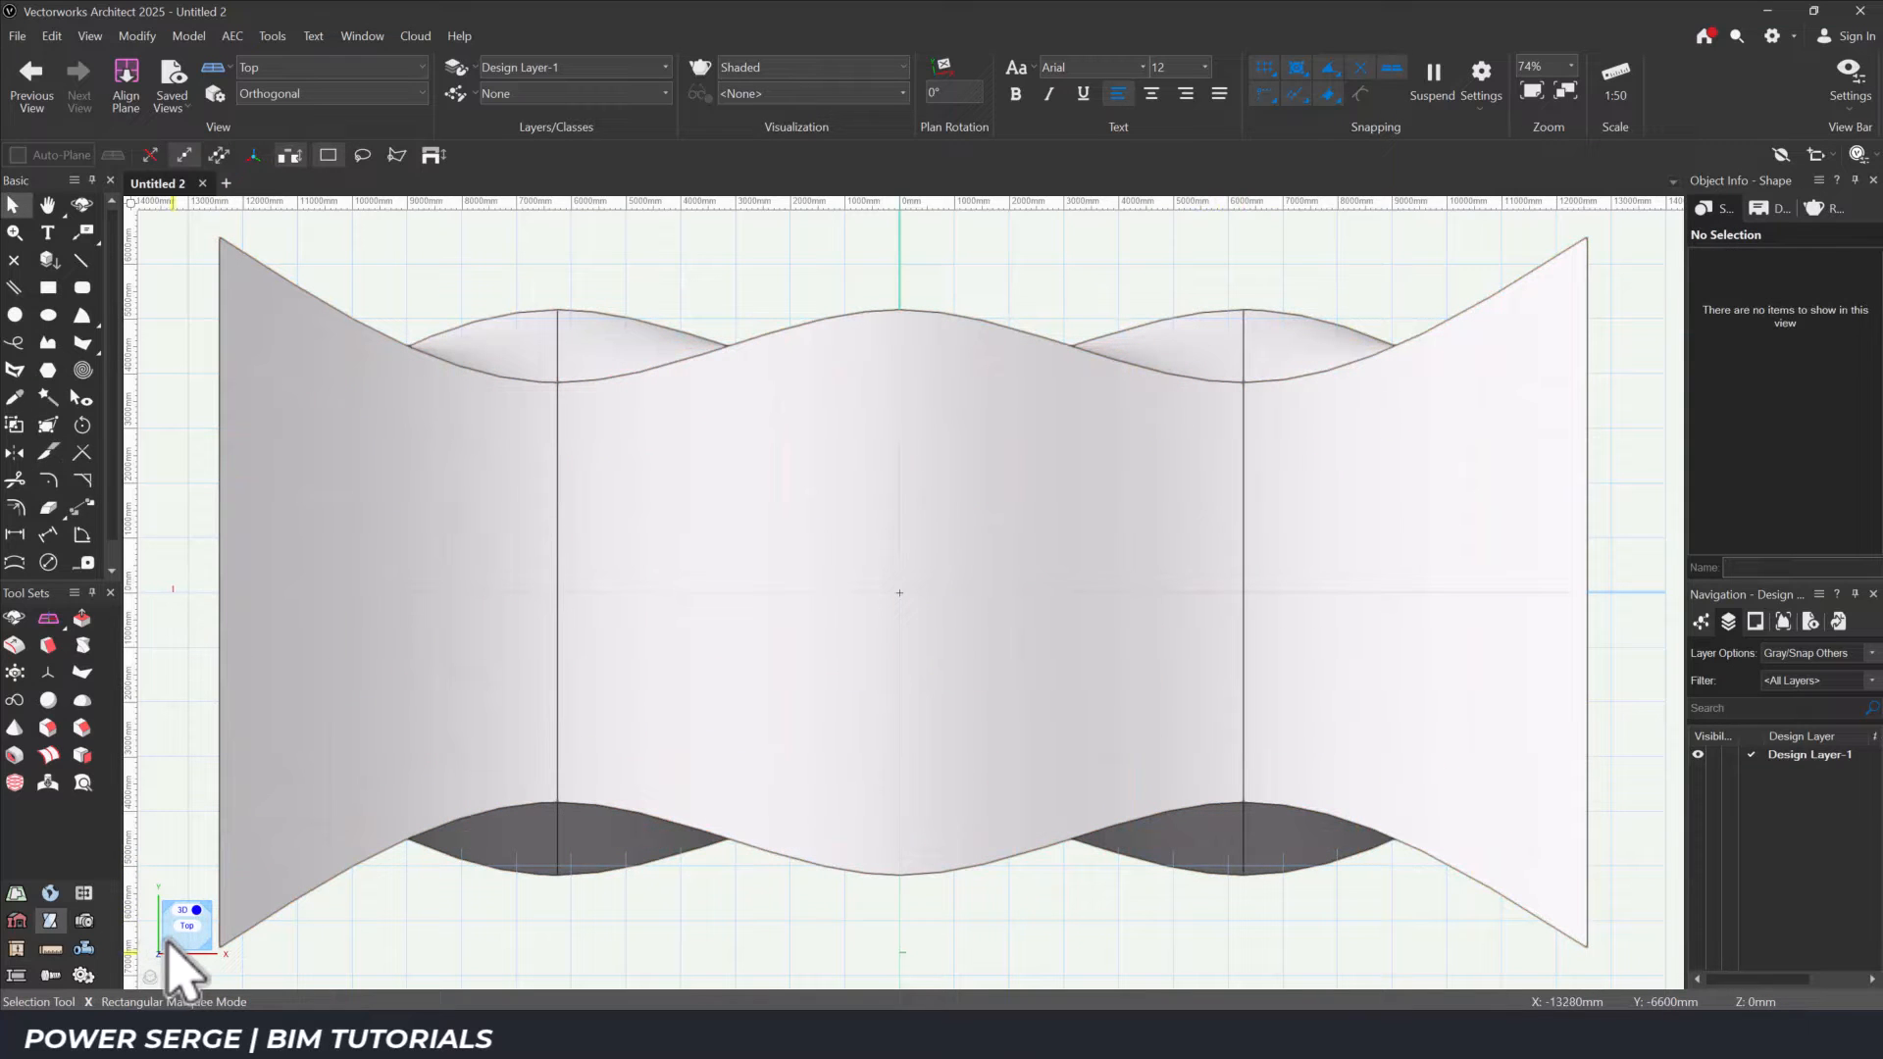
Delete the two outer end pieces of the split solid, keeping only the middle section.
left_click(168, 947)
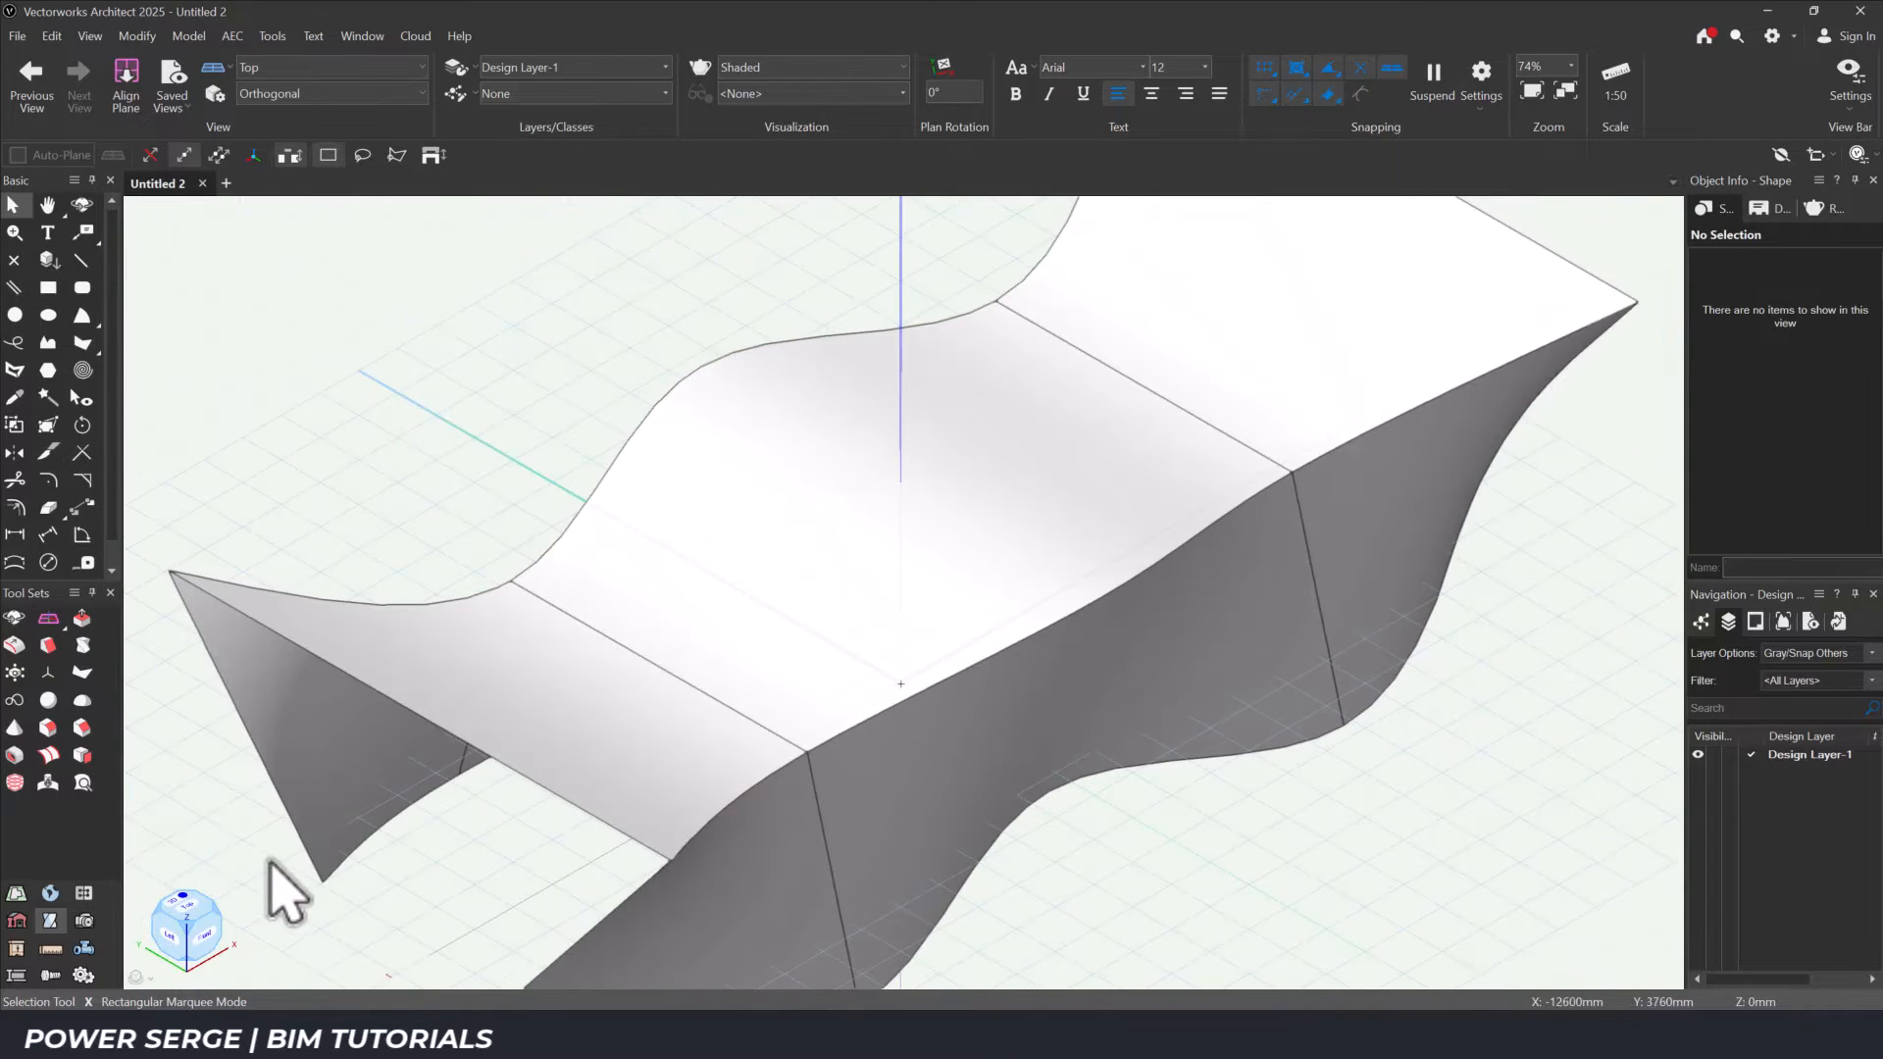
key("ctrl+6")
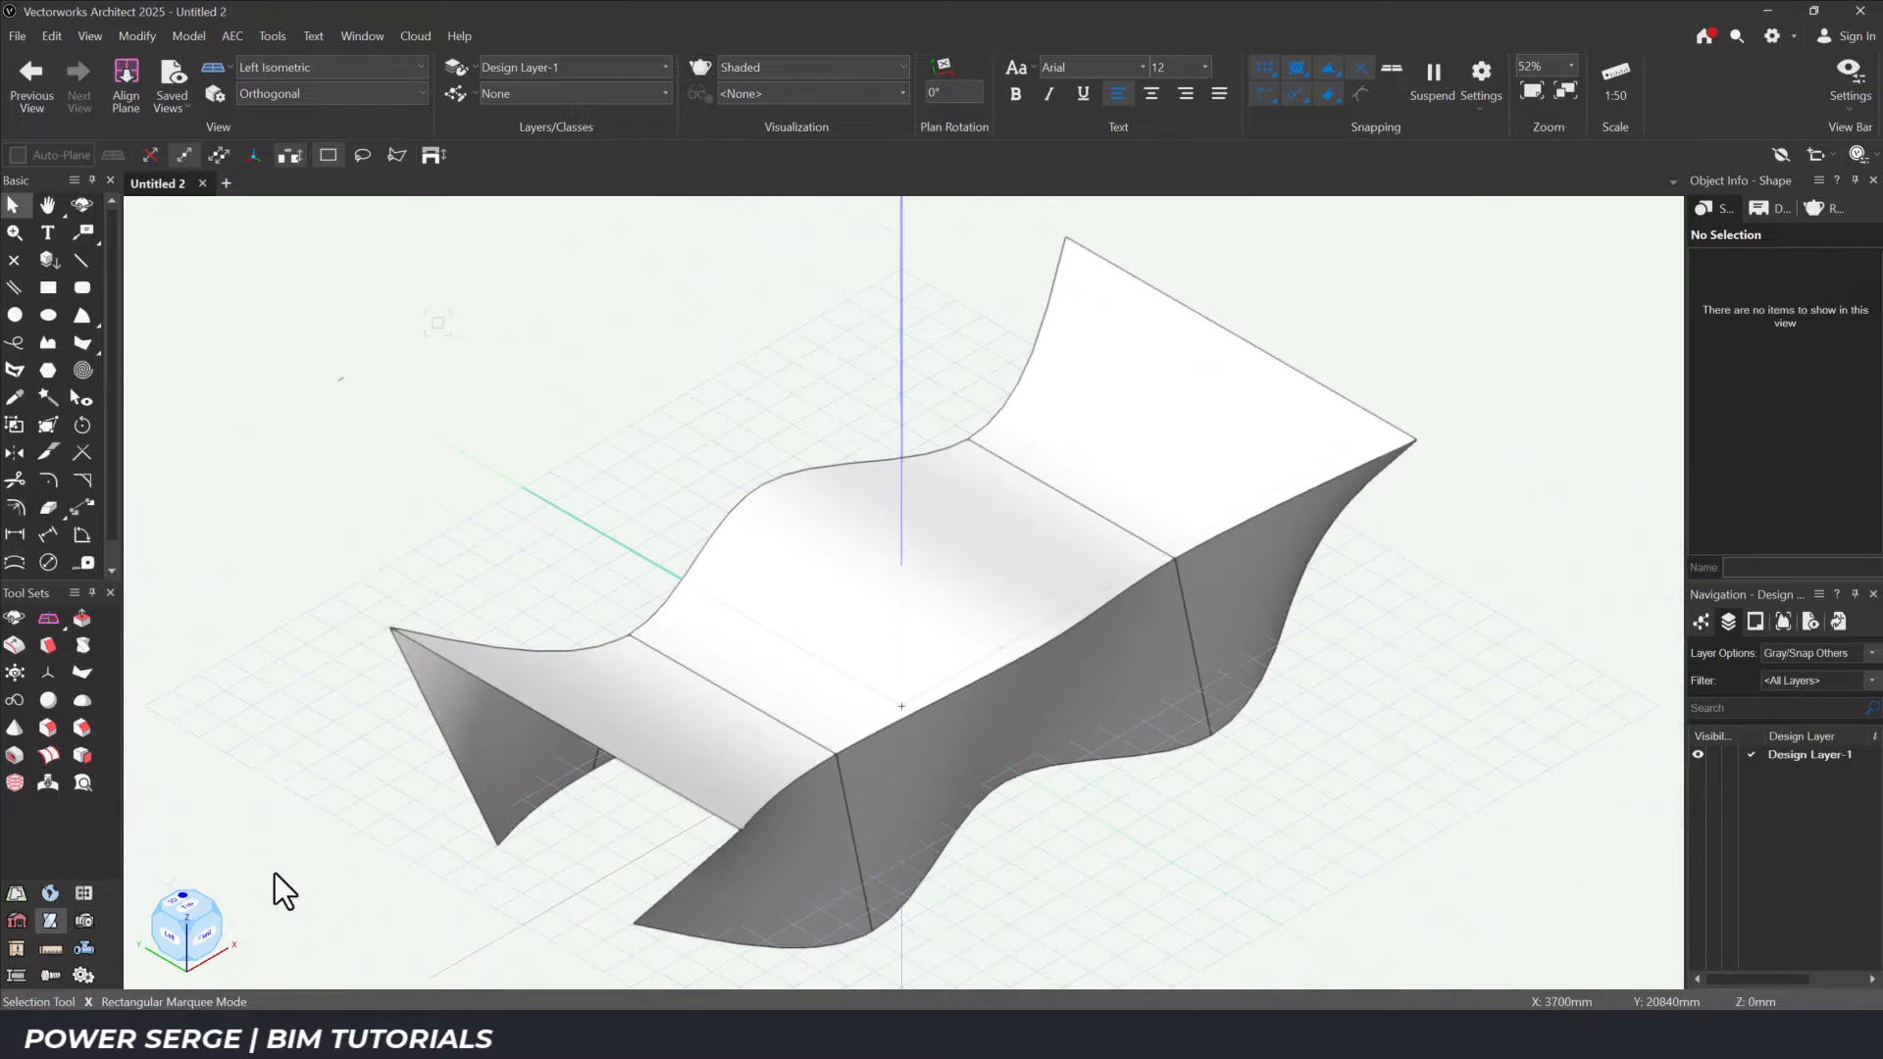
left_click(447, 654)
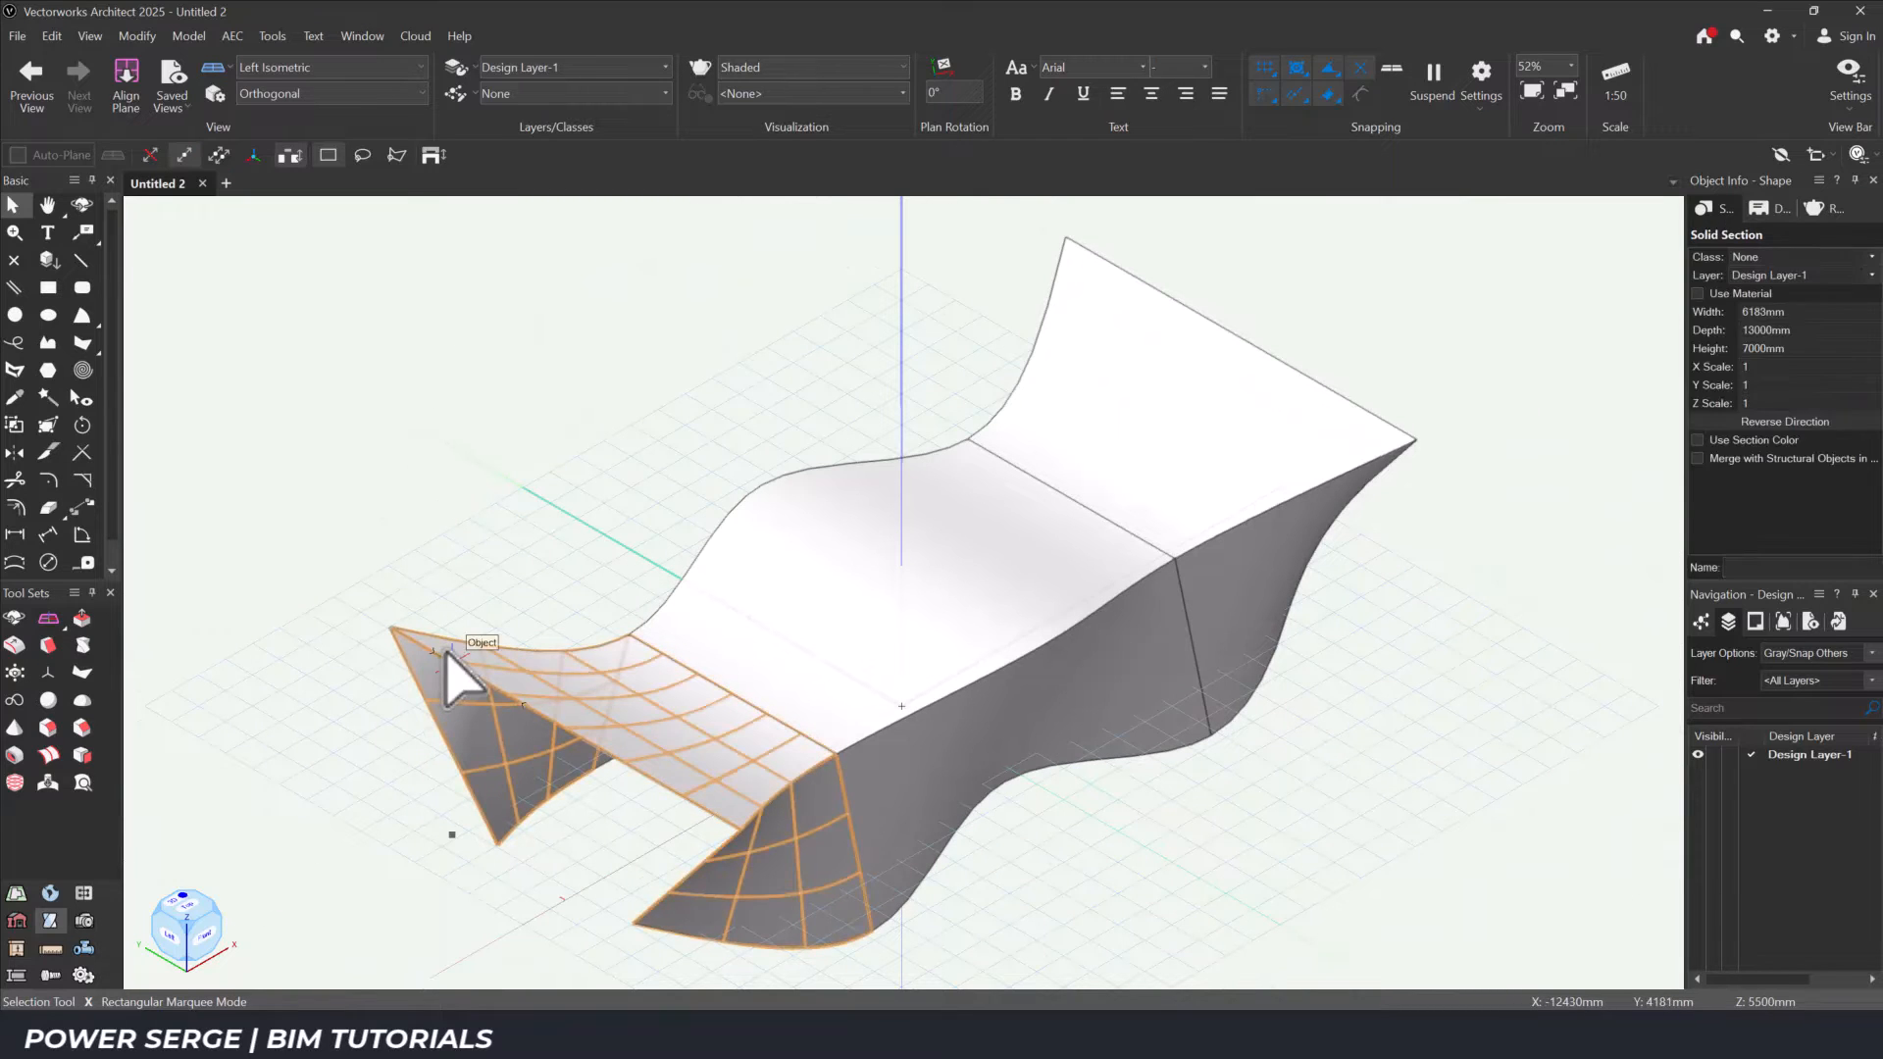
key("Delete")
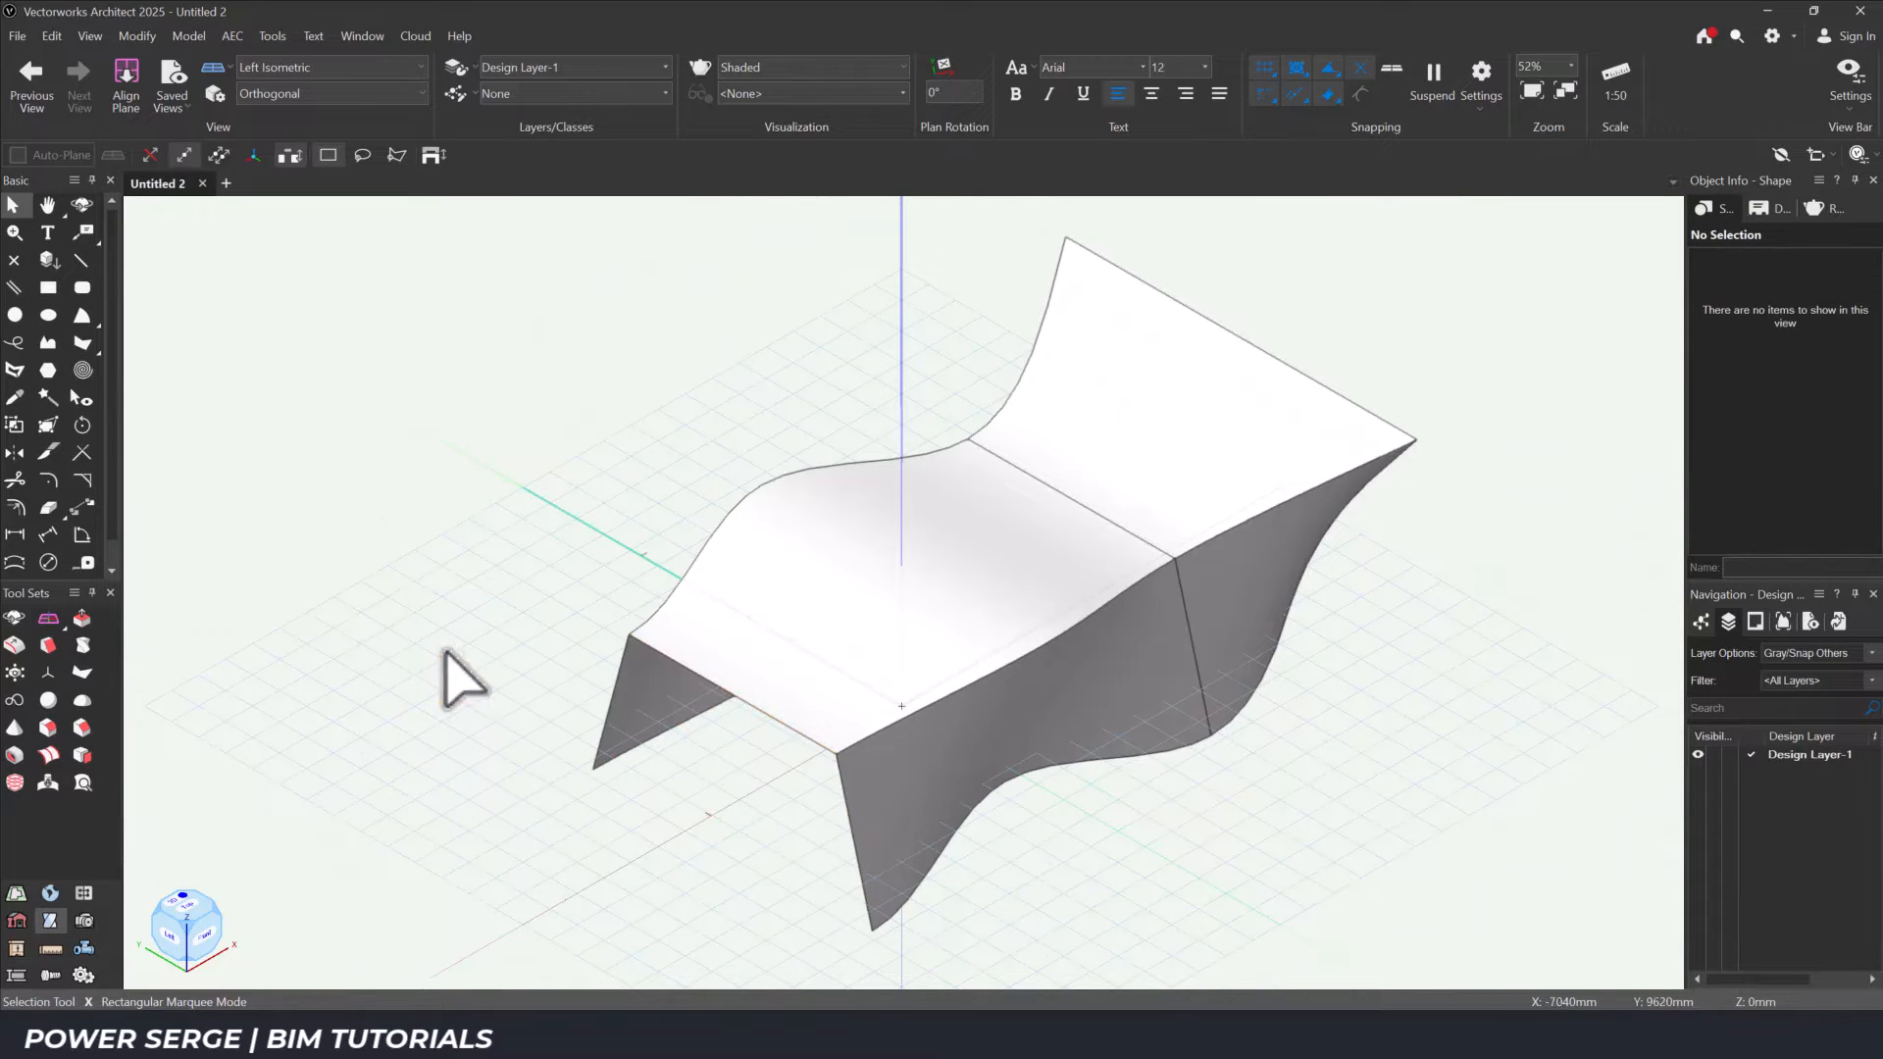
left_click(1039, 346)
key("Delete")
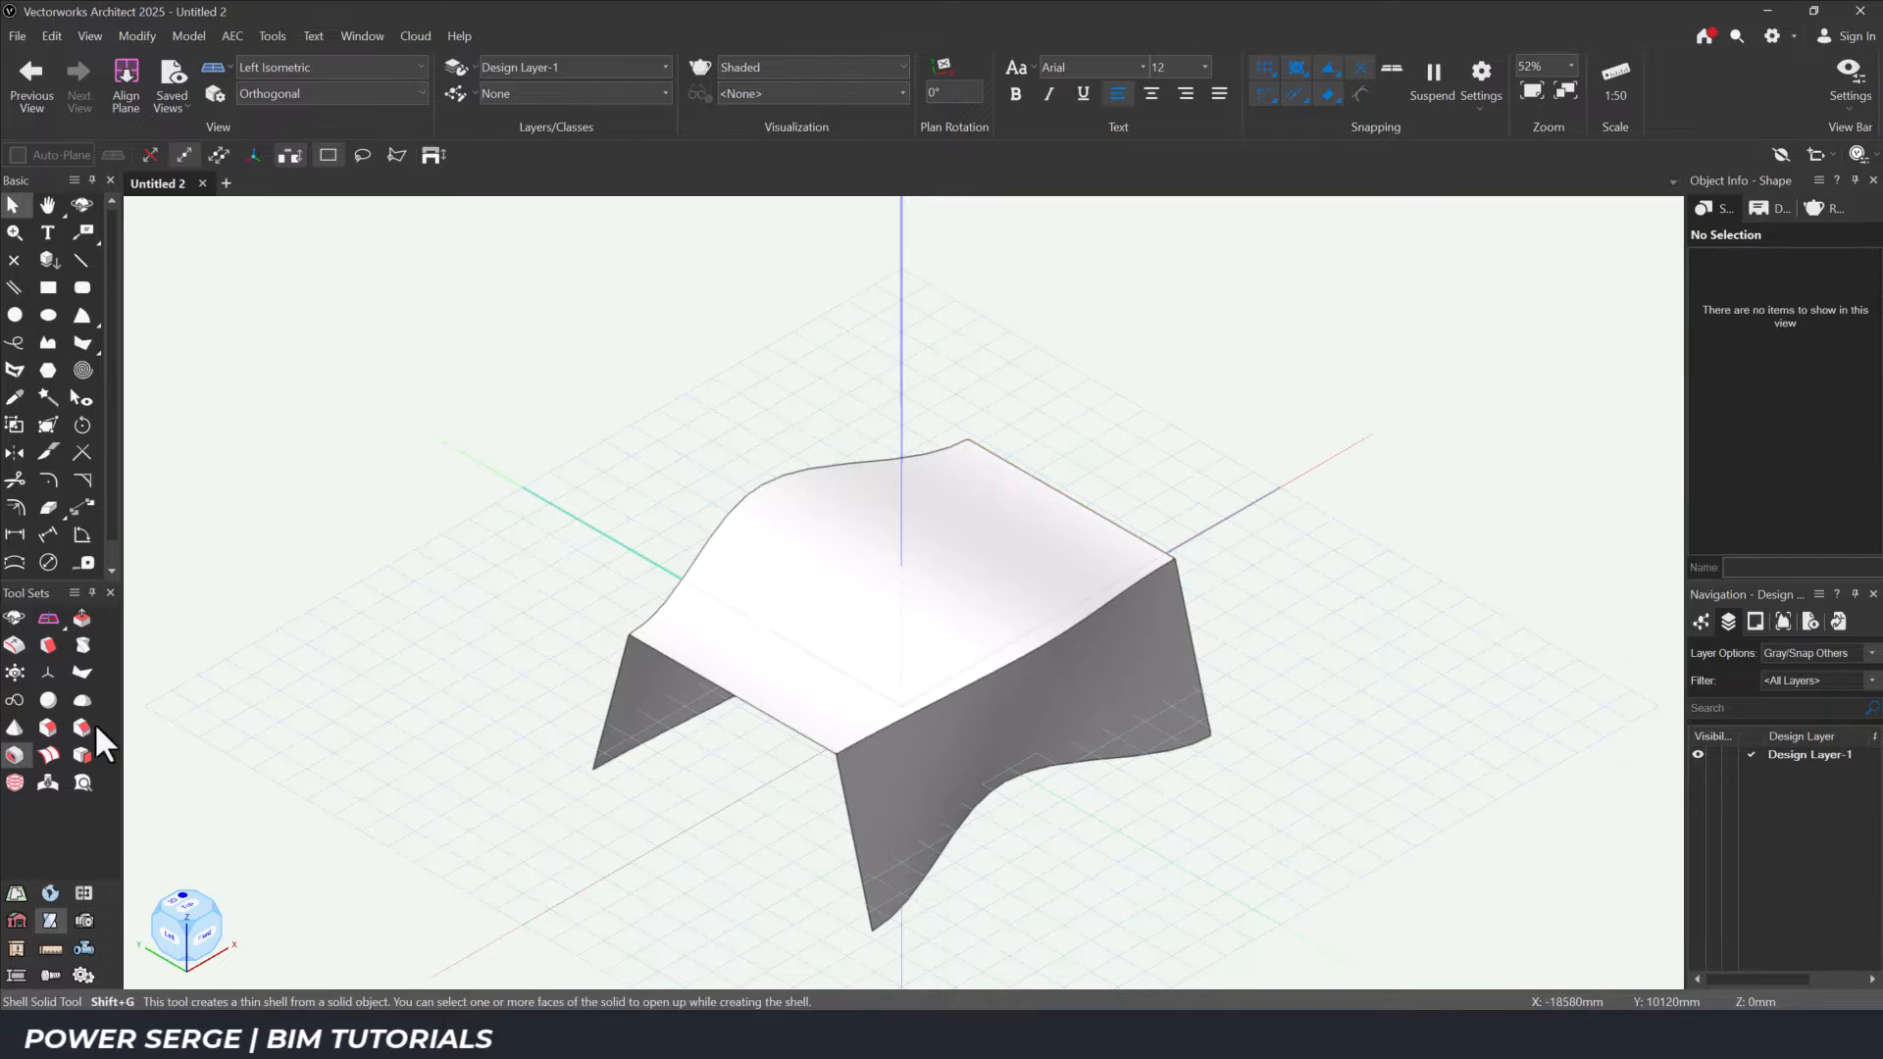
Shell the remaining middle section with a 200 mm thickness, picking all of its top and side faces.
left_click(15, 757)
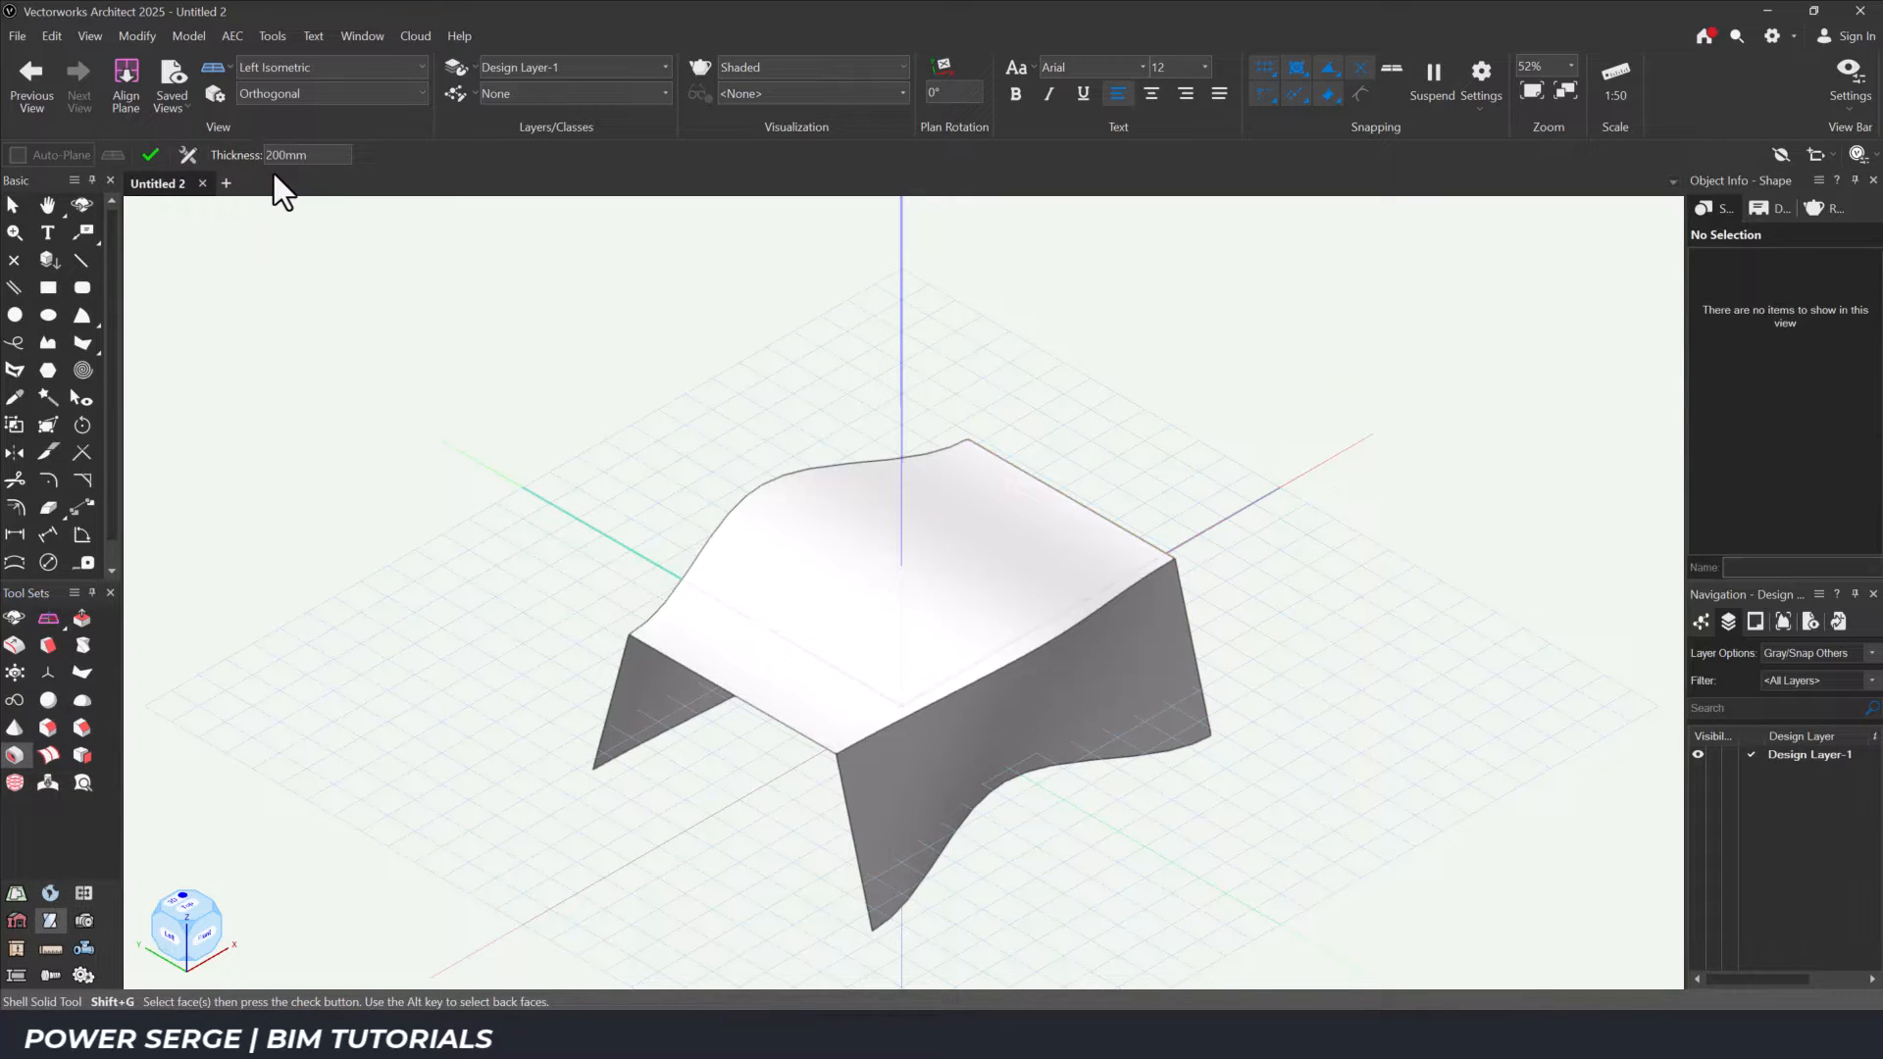
left_click(919, 794)
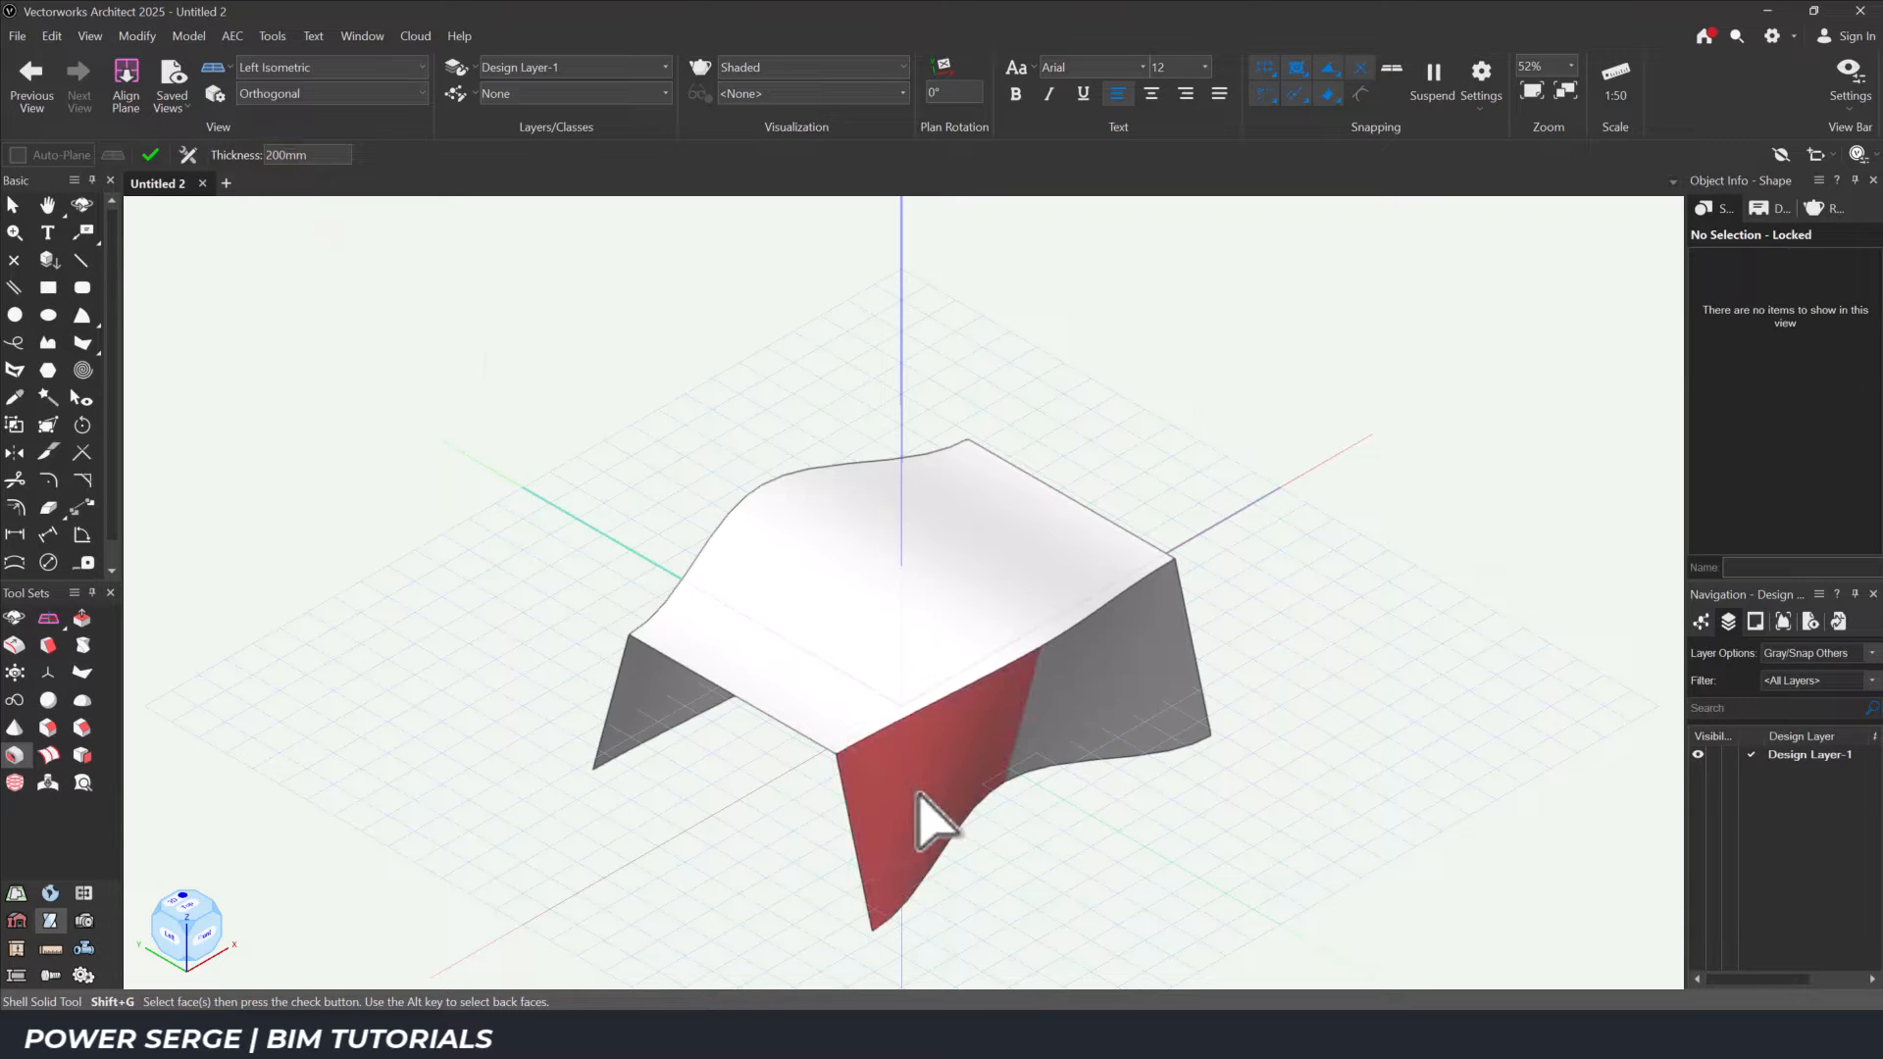
left_click(1108, 745)
left_click(1078, 622)
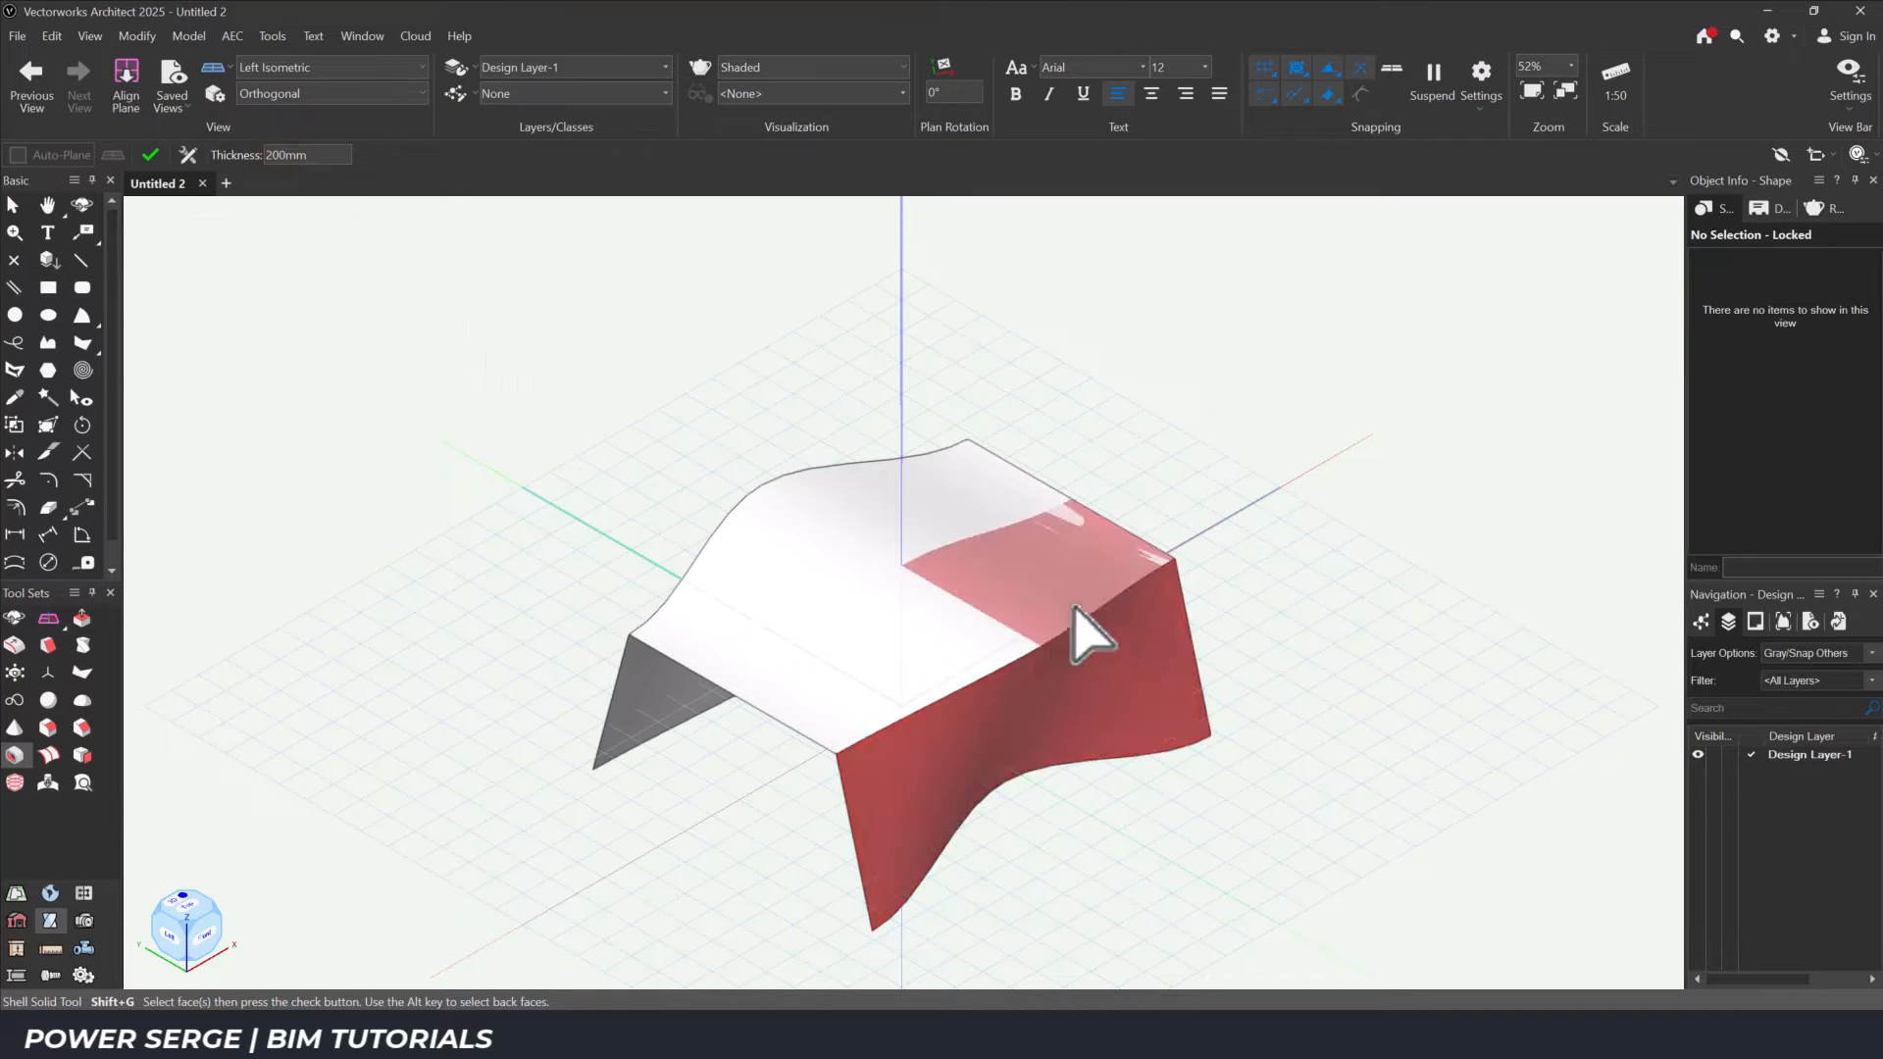
left_click(958, 660)
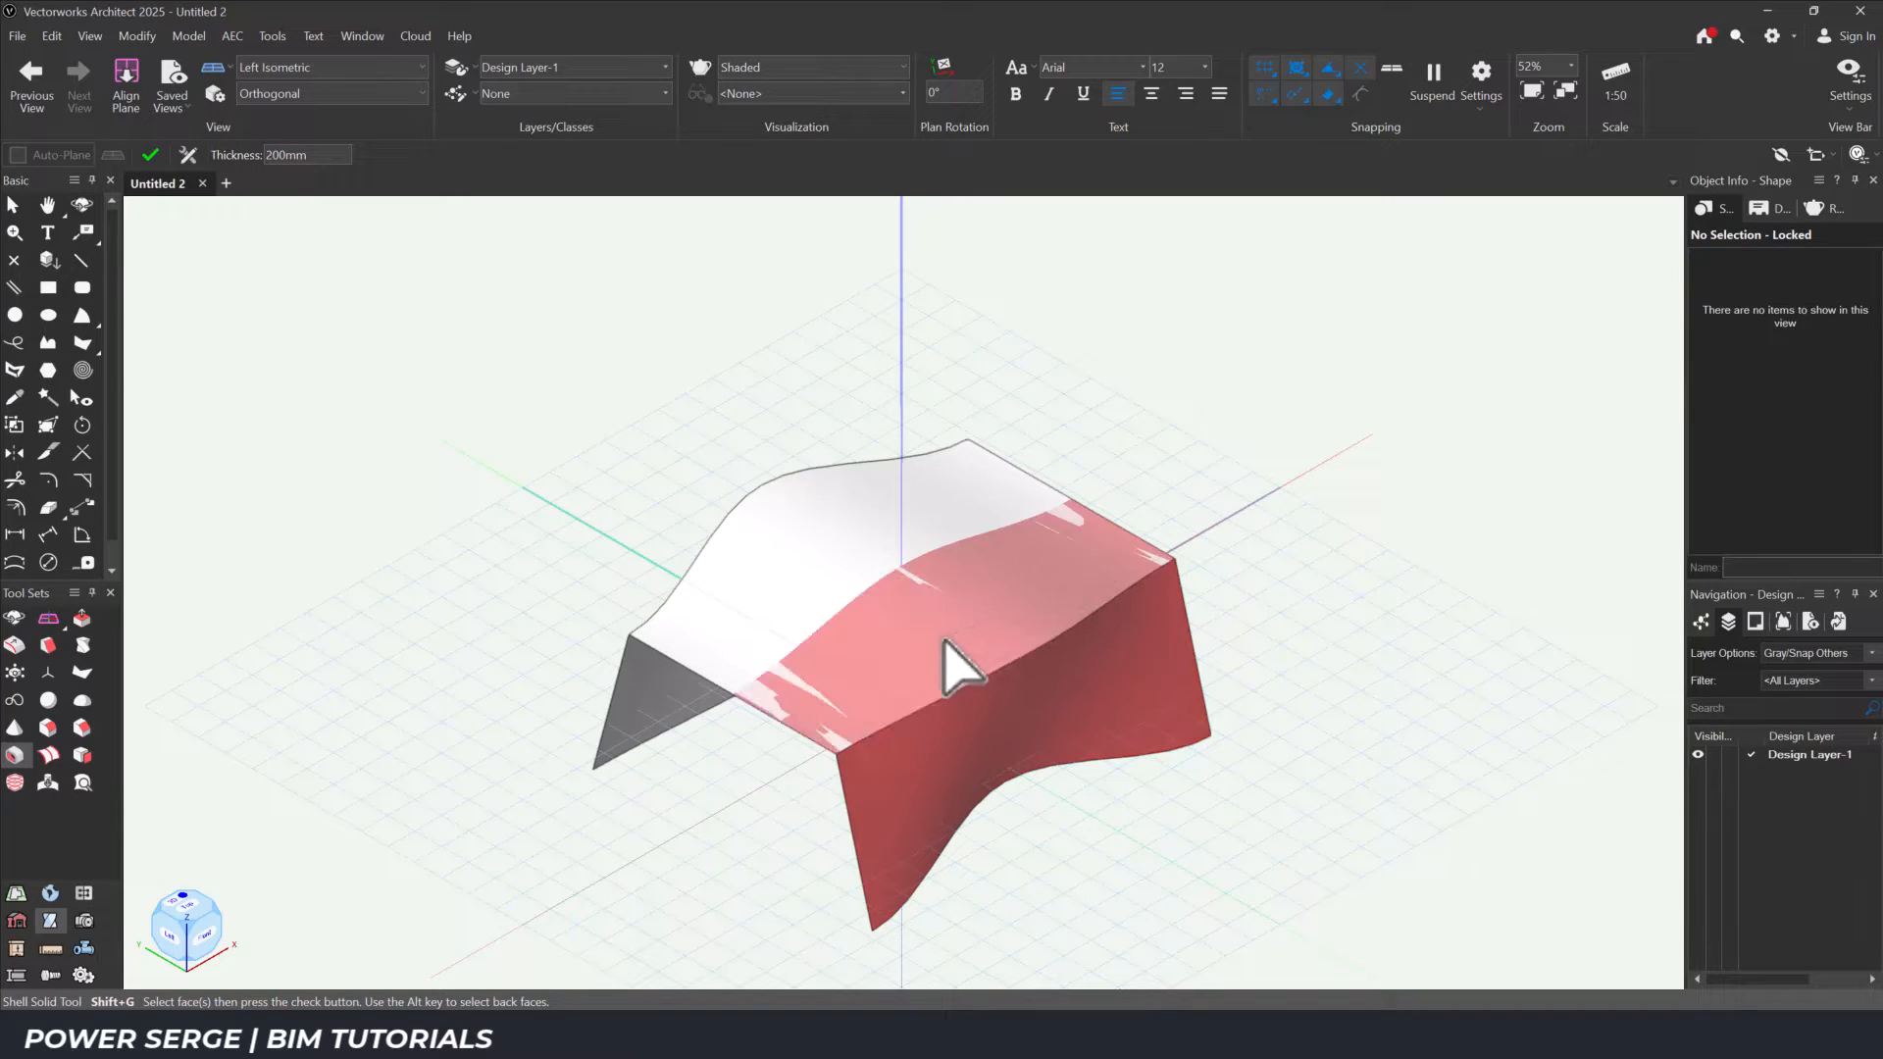
left_click(155, 904)
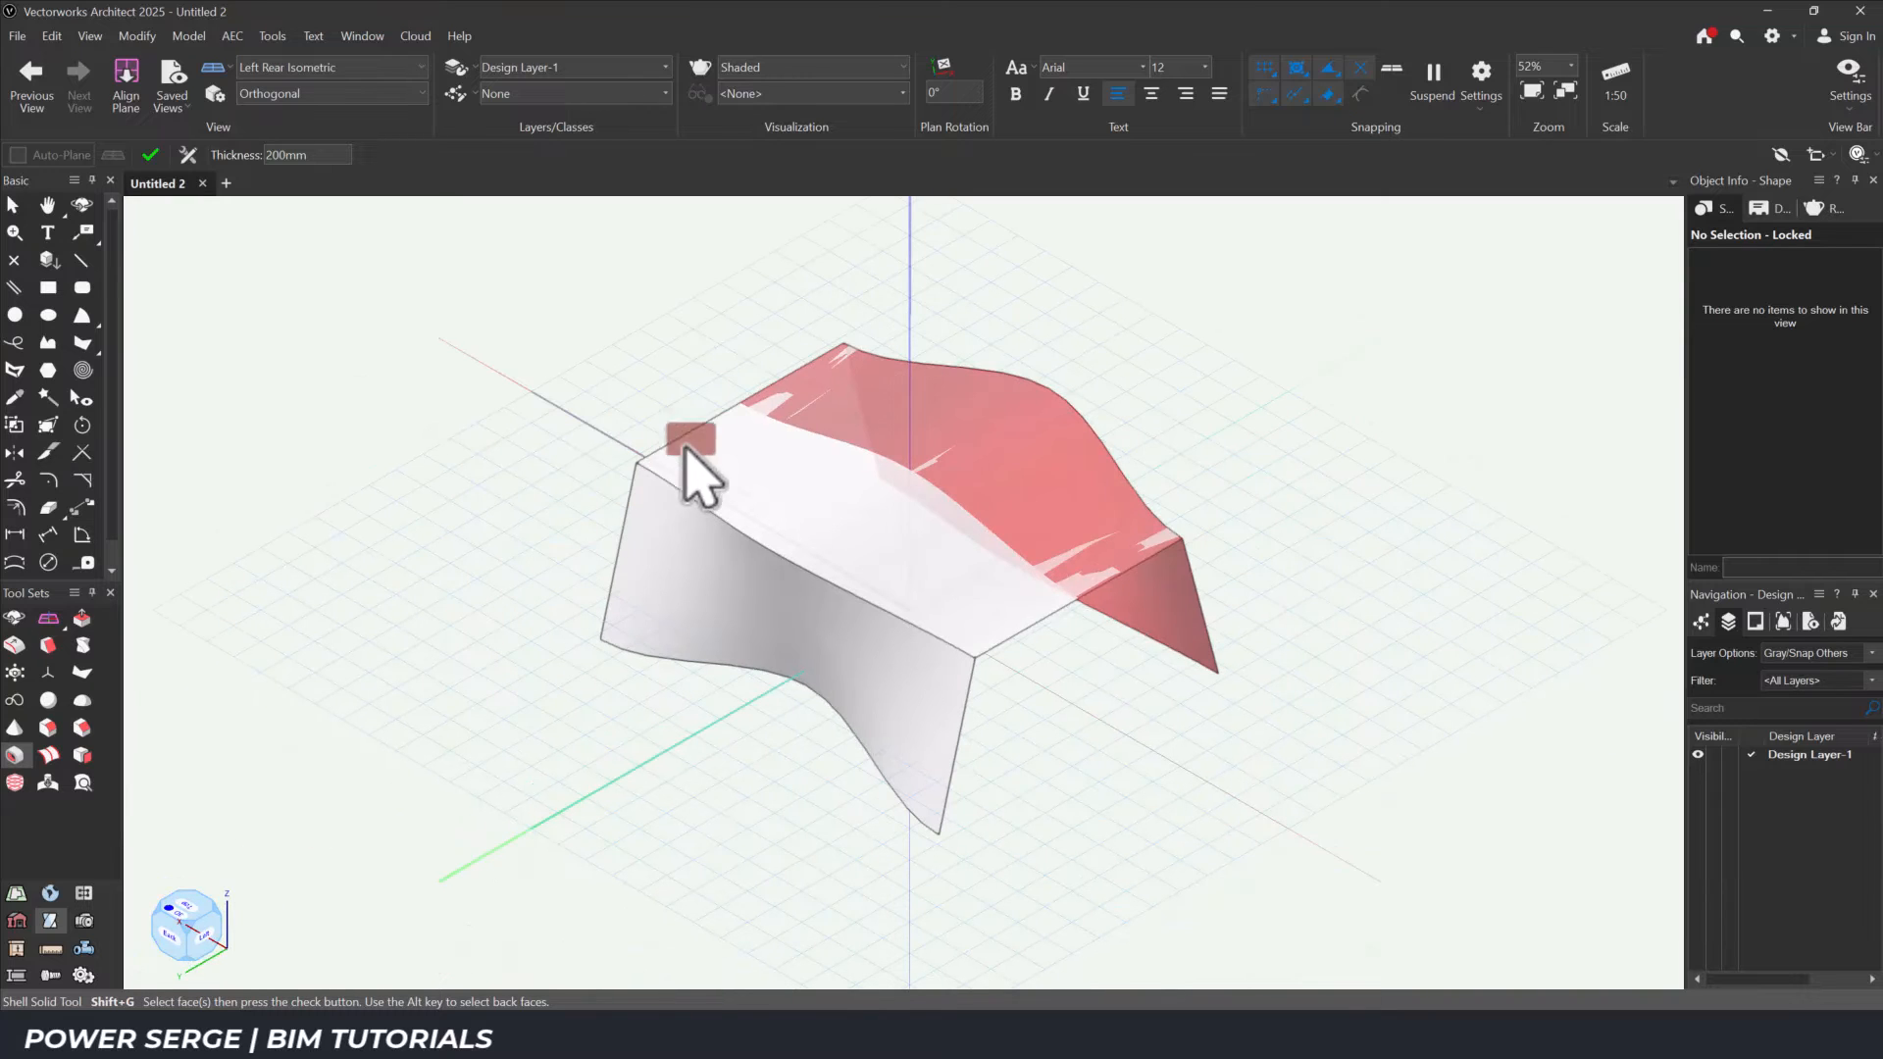
left_click(708, 460)
left_click(895, 575)
left_click(908, 715)
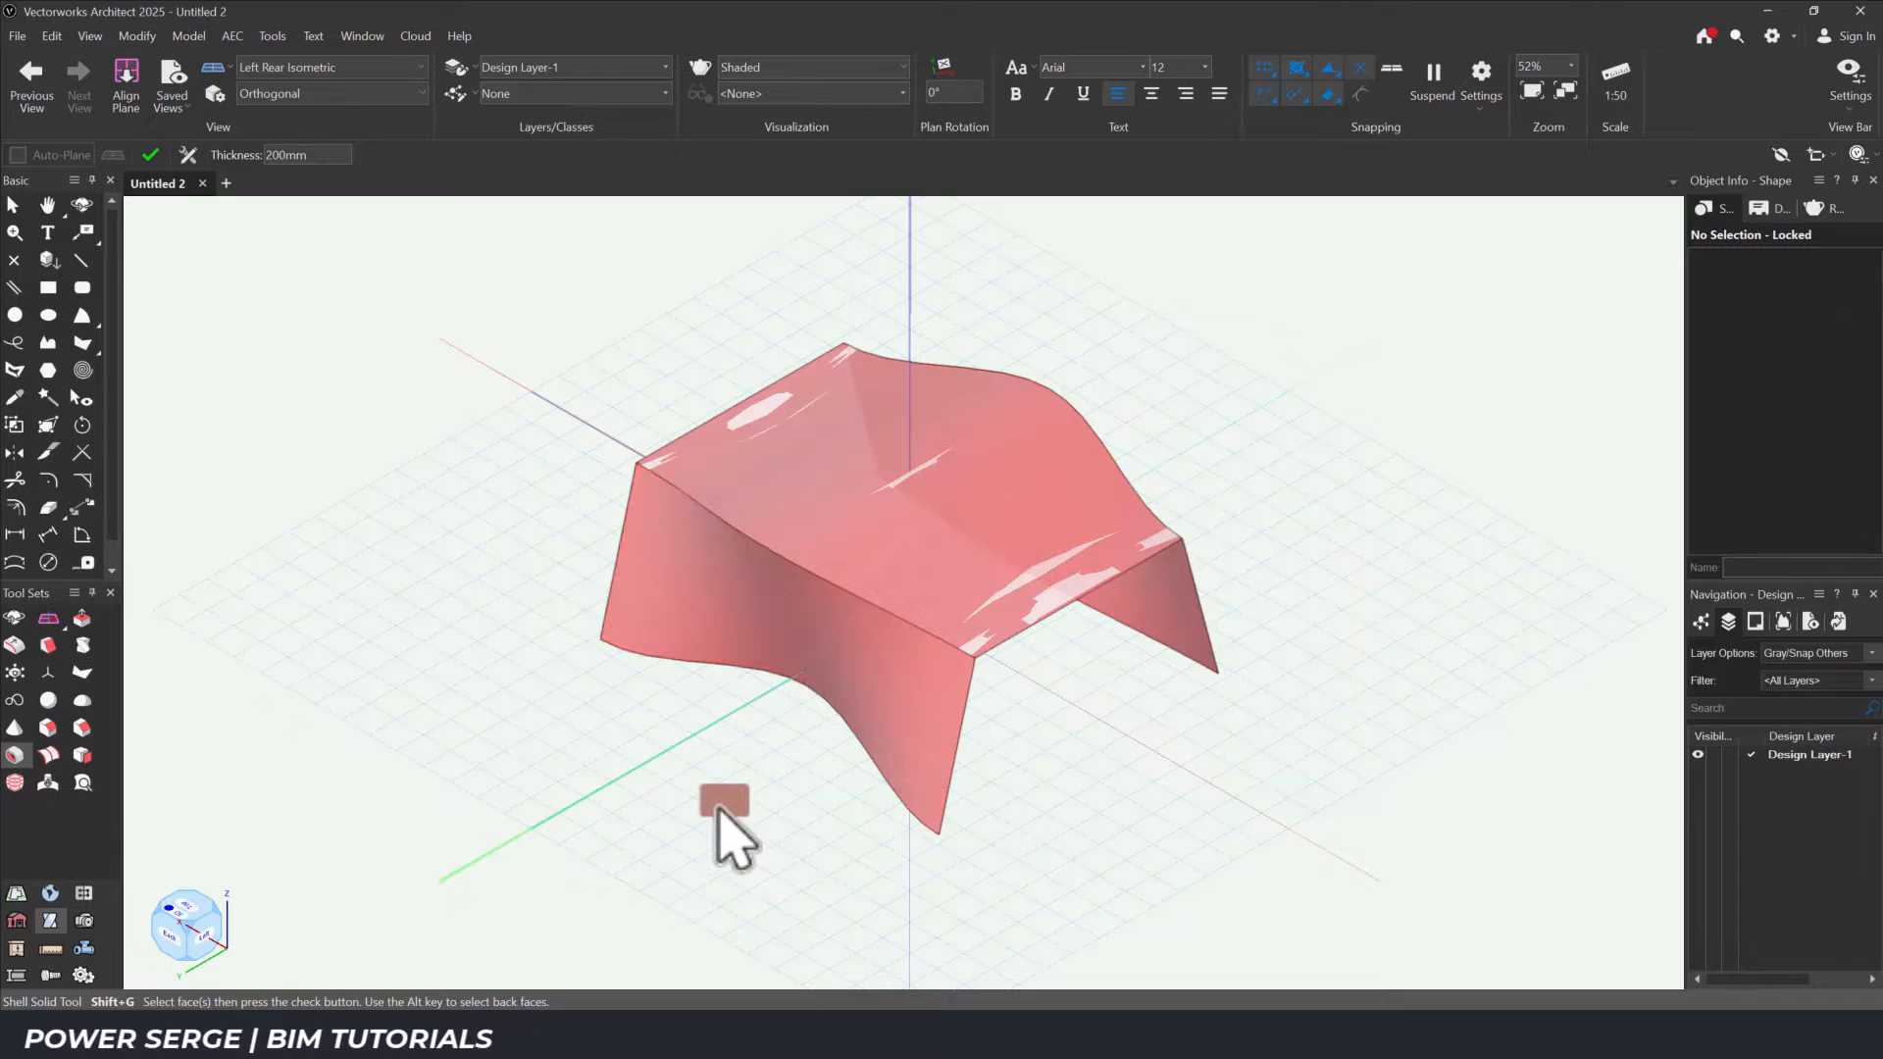
key("Return")
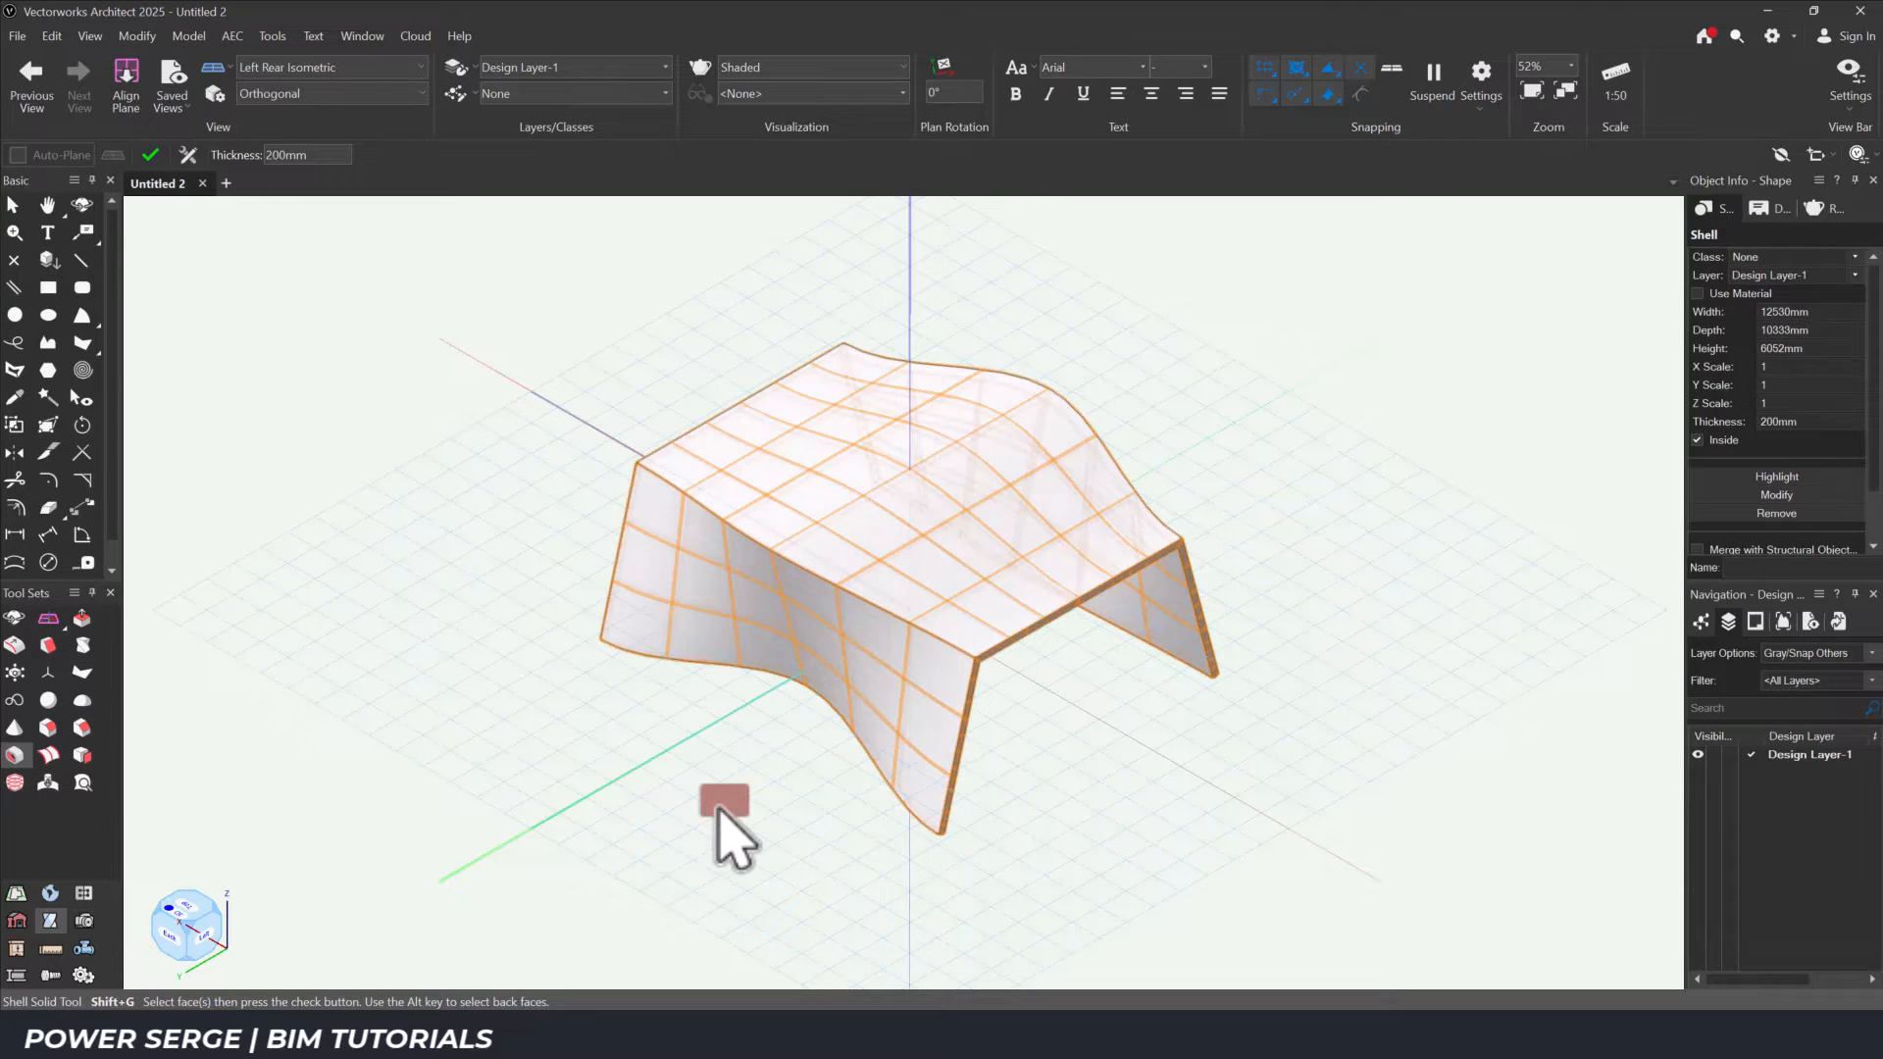
left_click(152, 157)
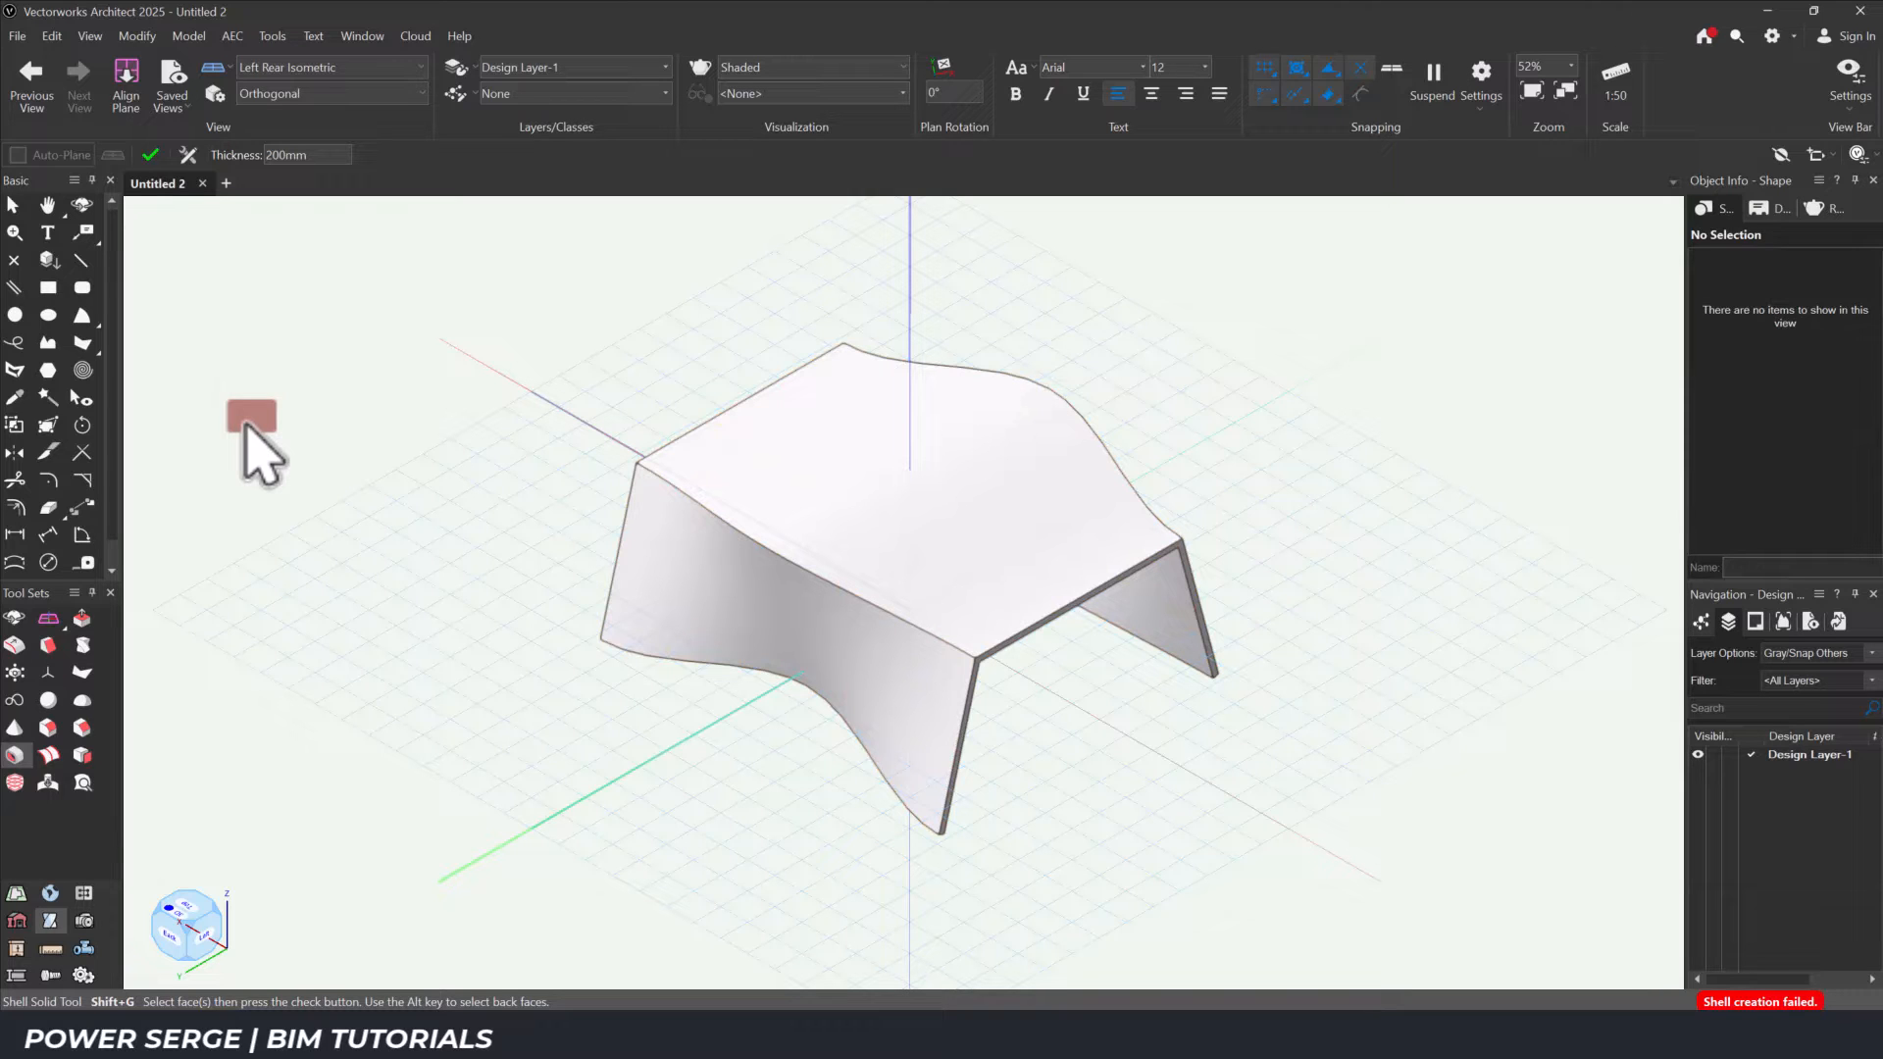
Extract NURBS curves from both halves of the lower and upper edges of the shell's long side facing the Left Isometric view.
left_click(201, 923)
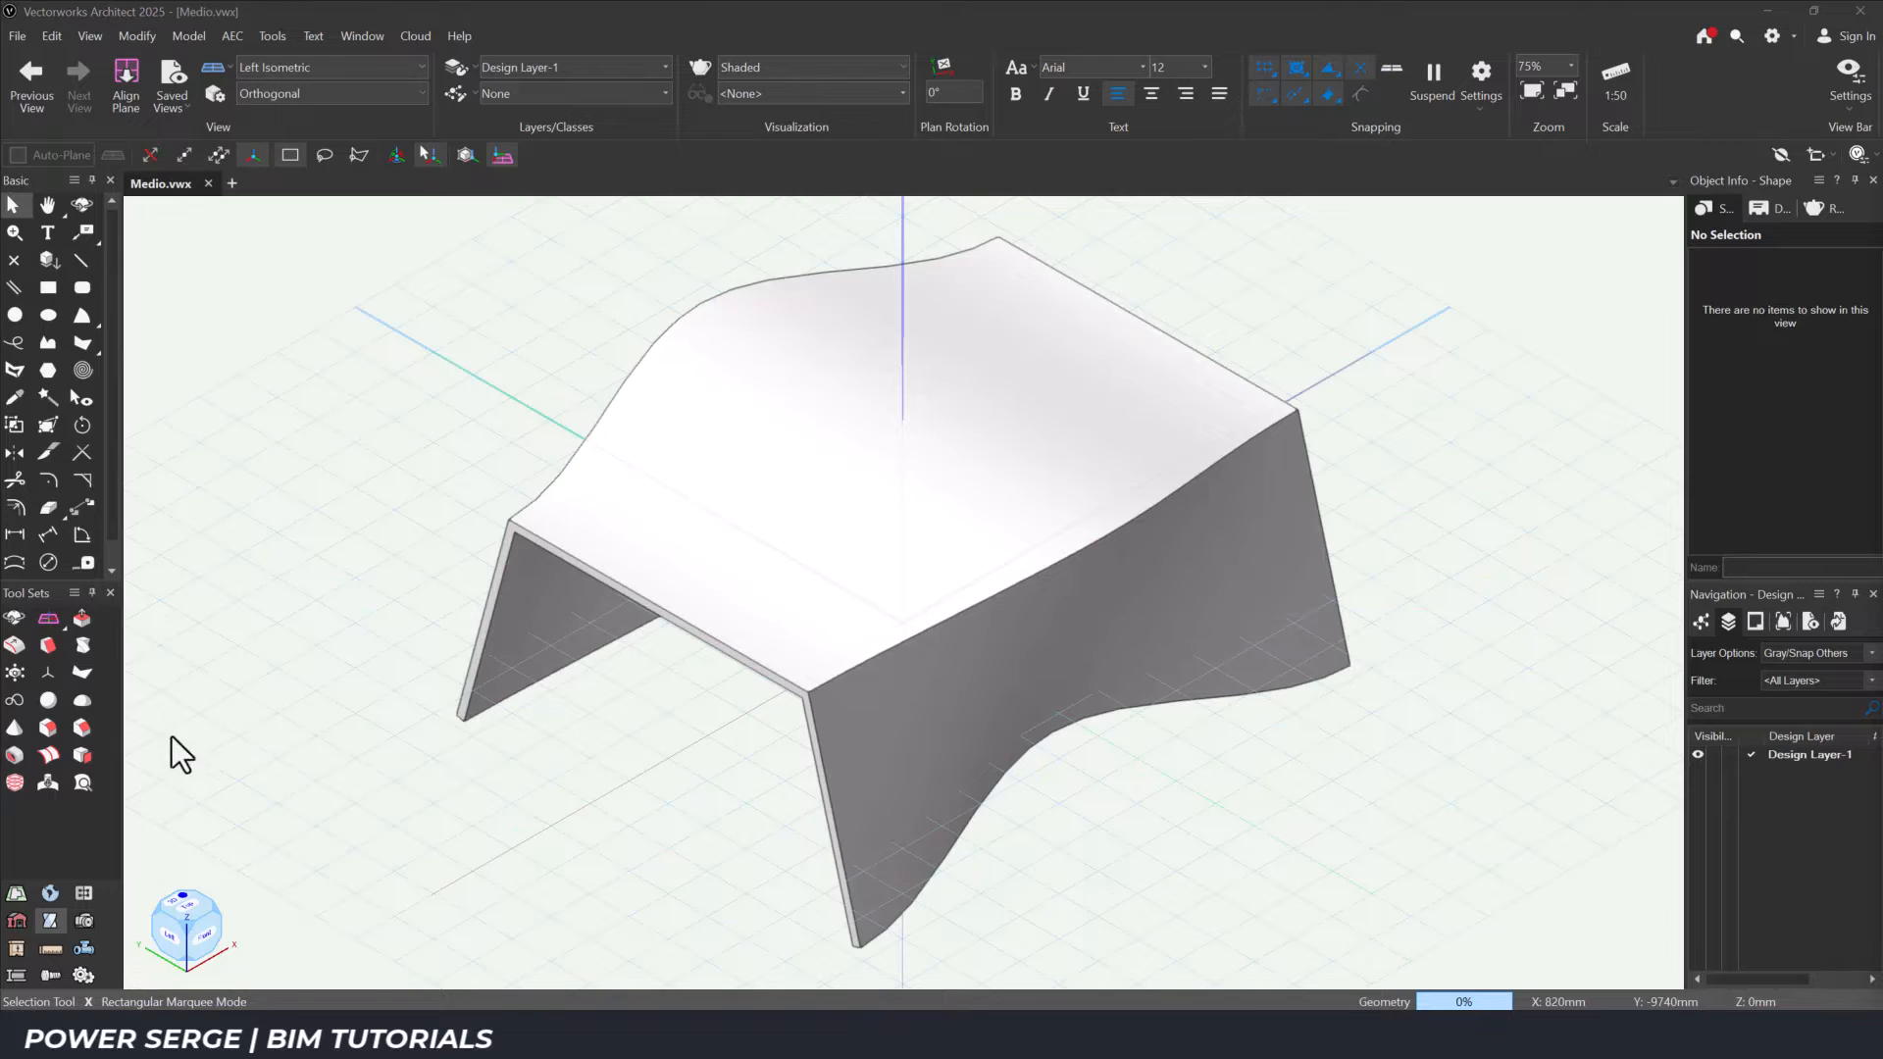
left_click(84, 755)
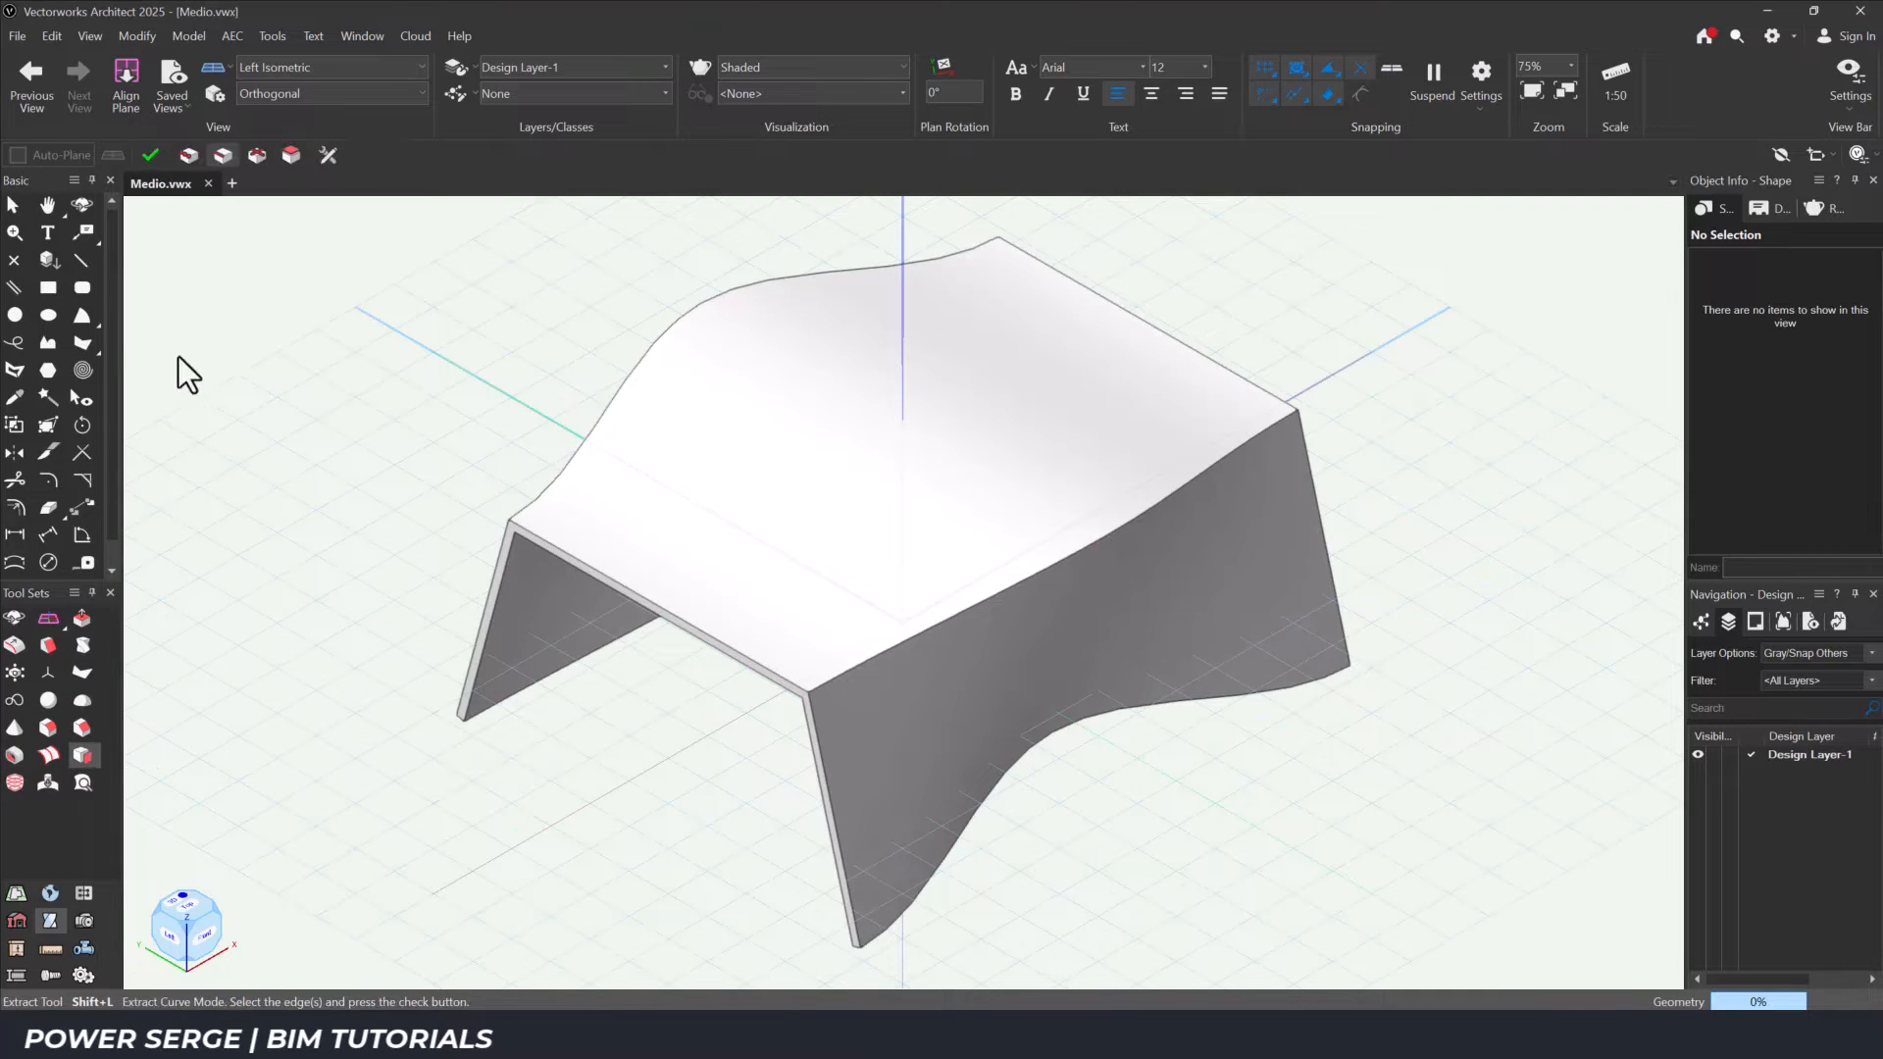
left_click(956, 825)
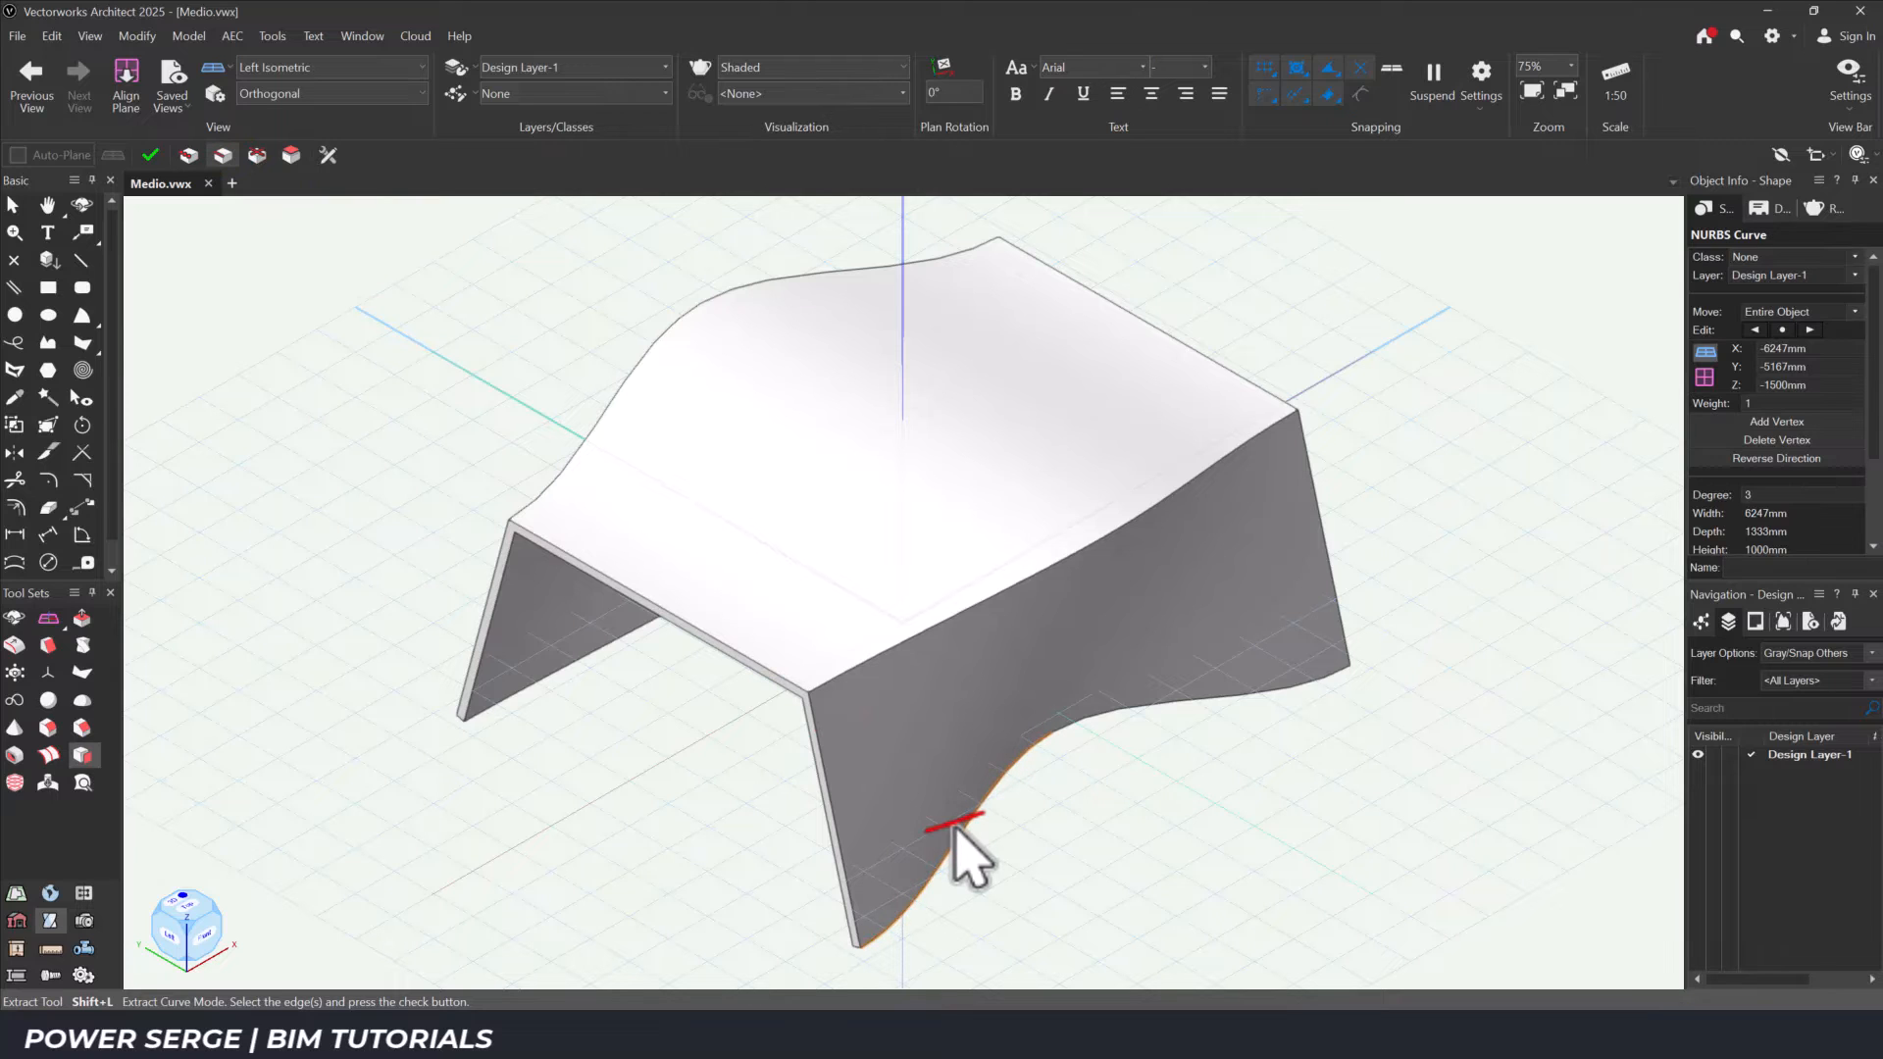
left_click(1115, 702, "shift")
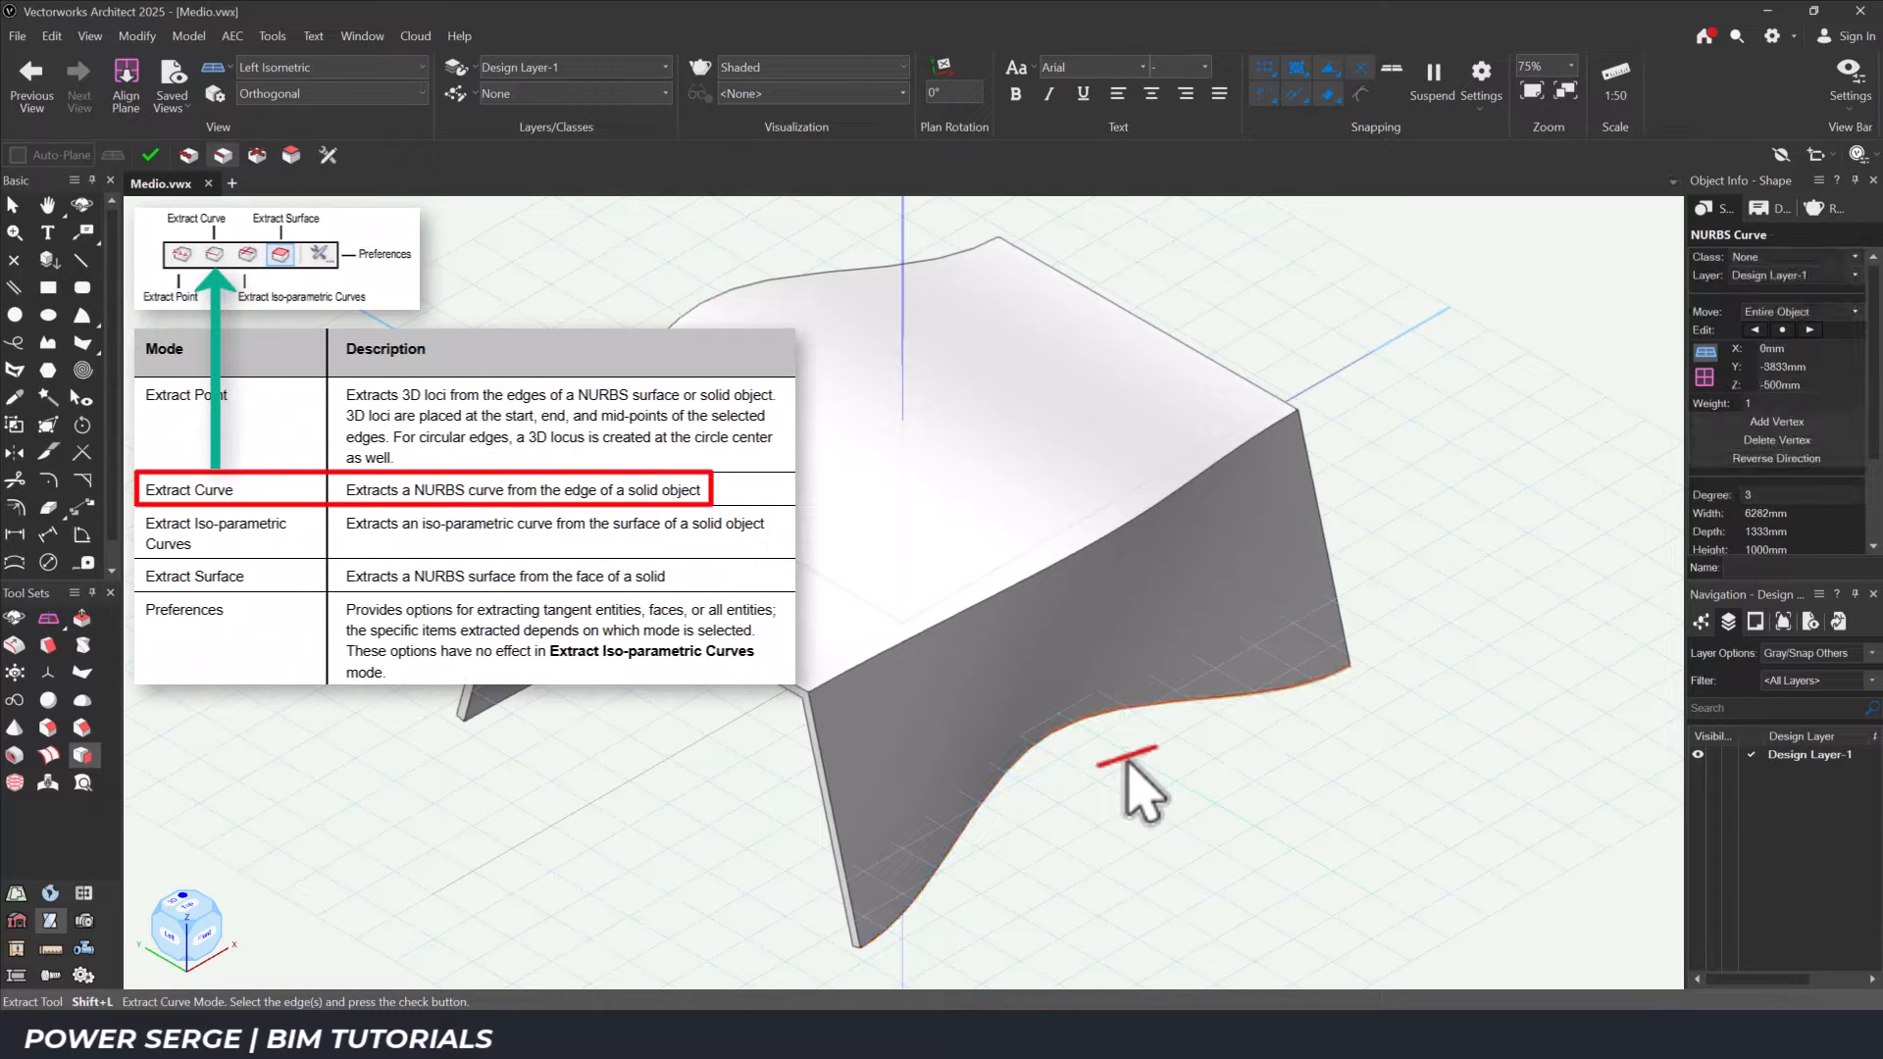
left_click(917, 632)
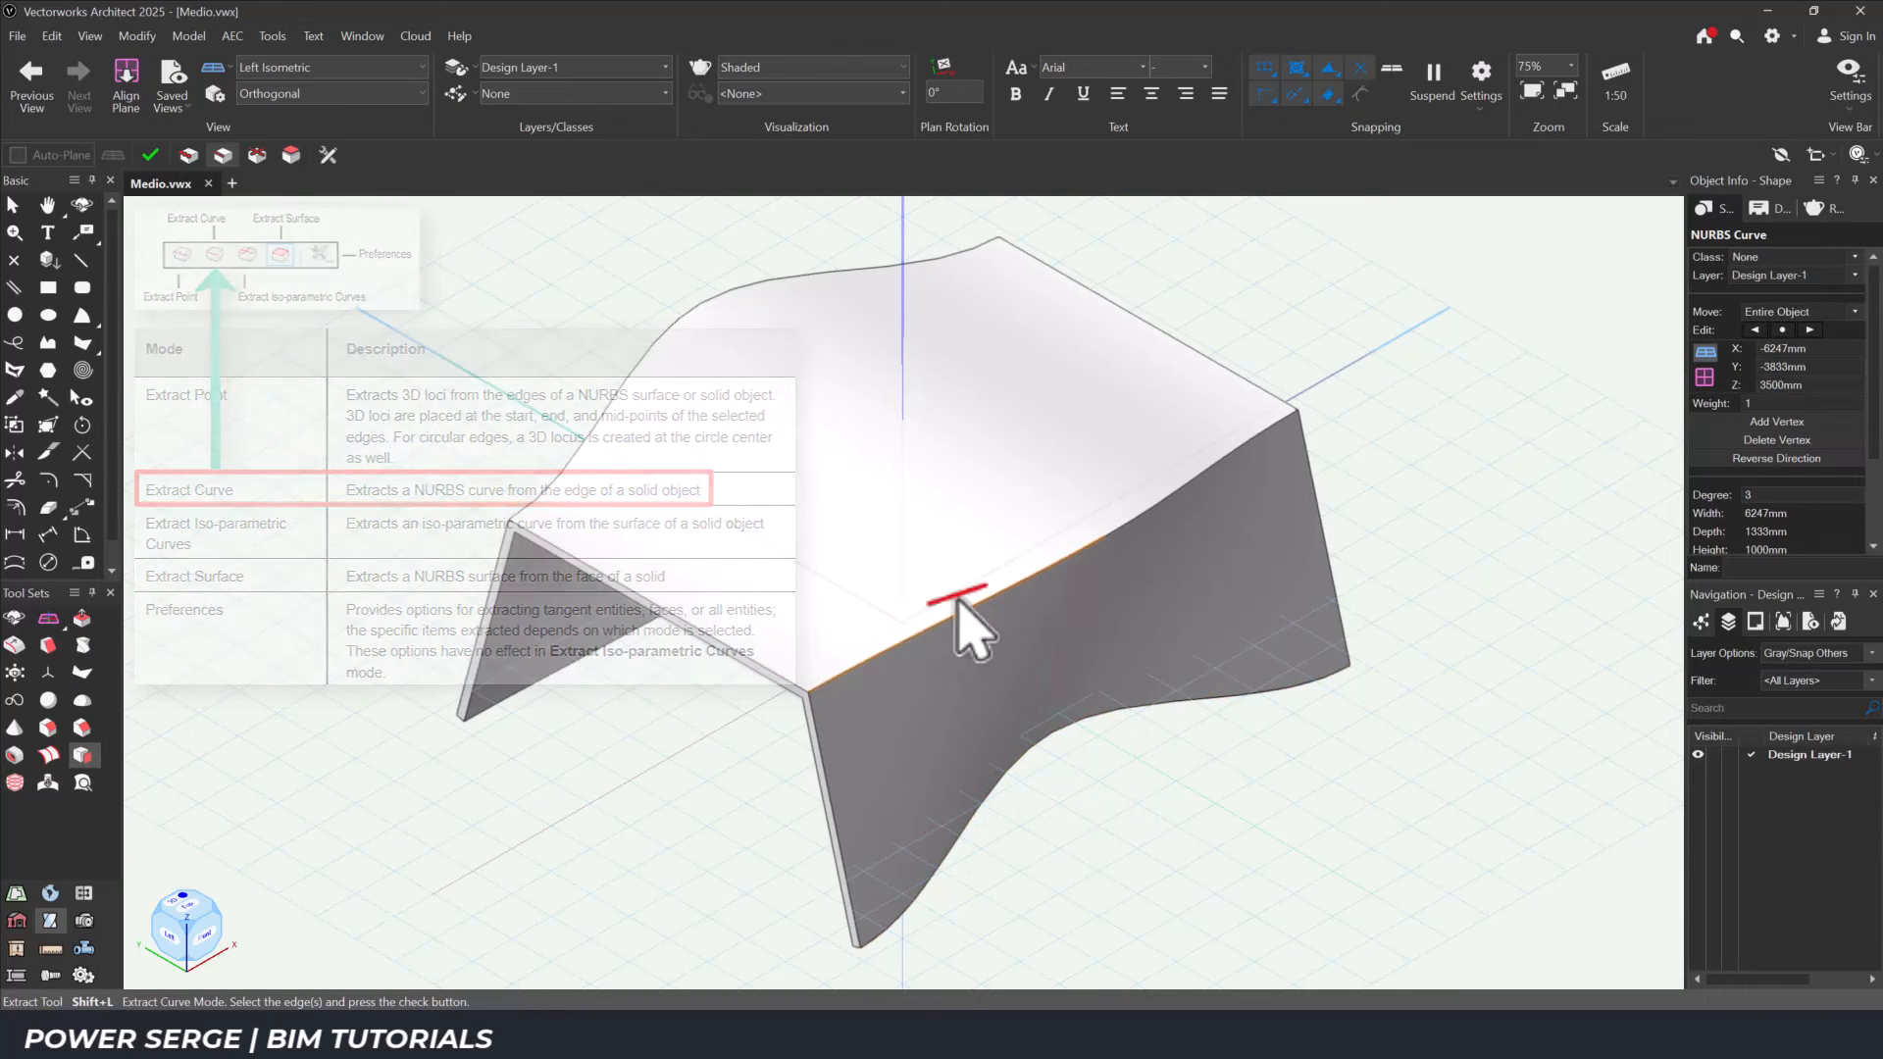
left_click(1157, 500, "shift")
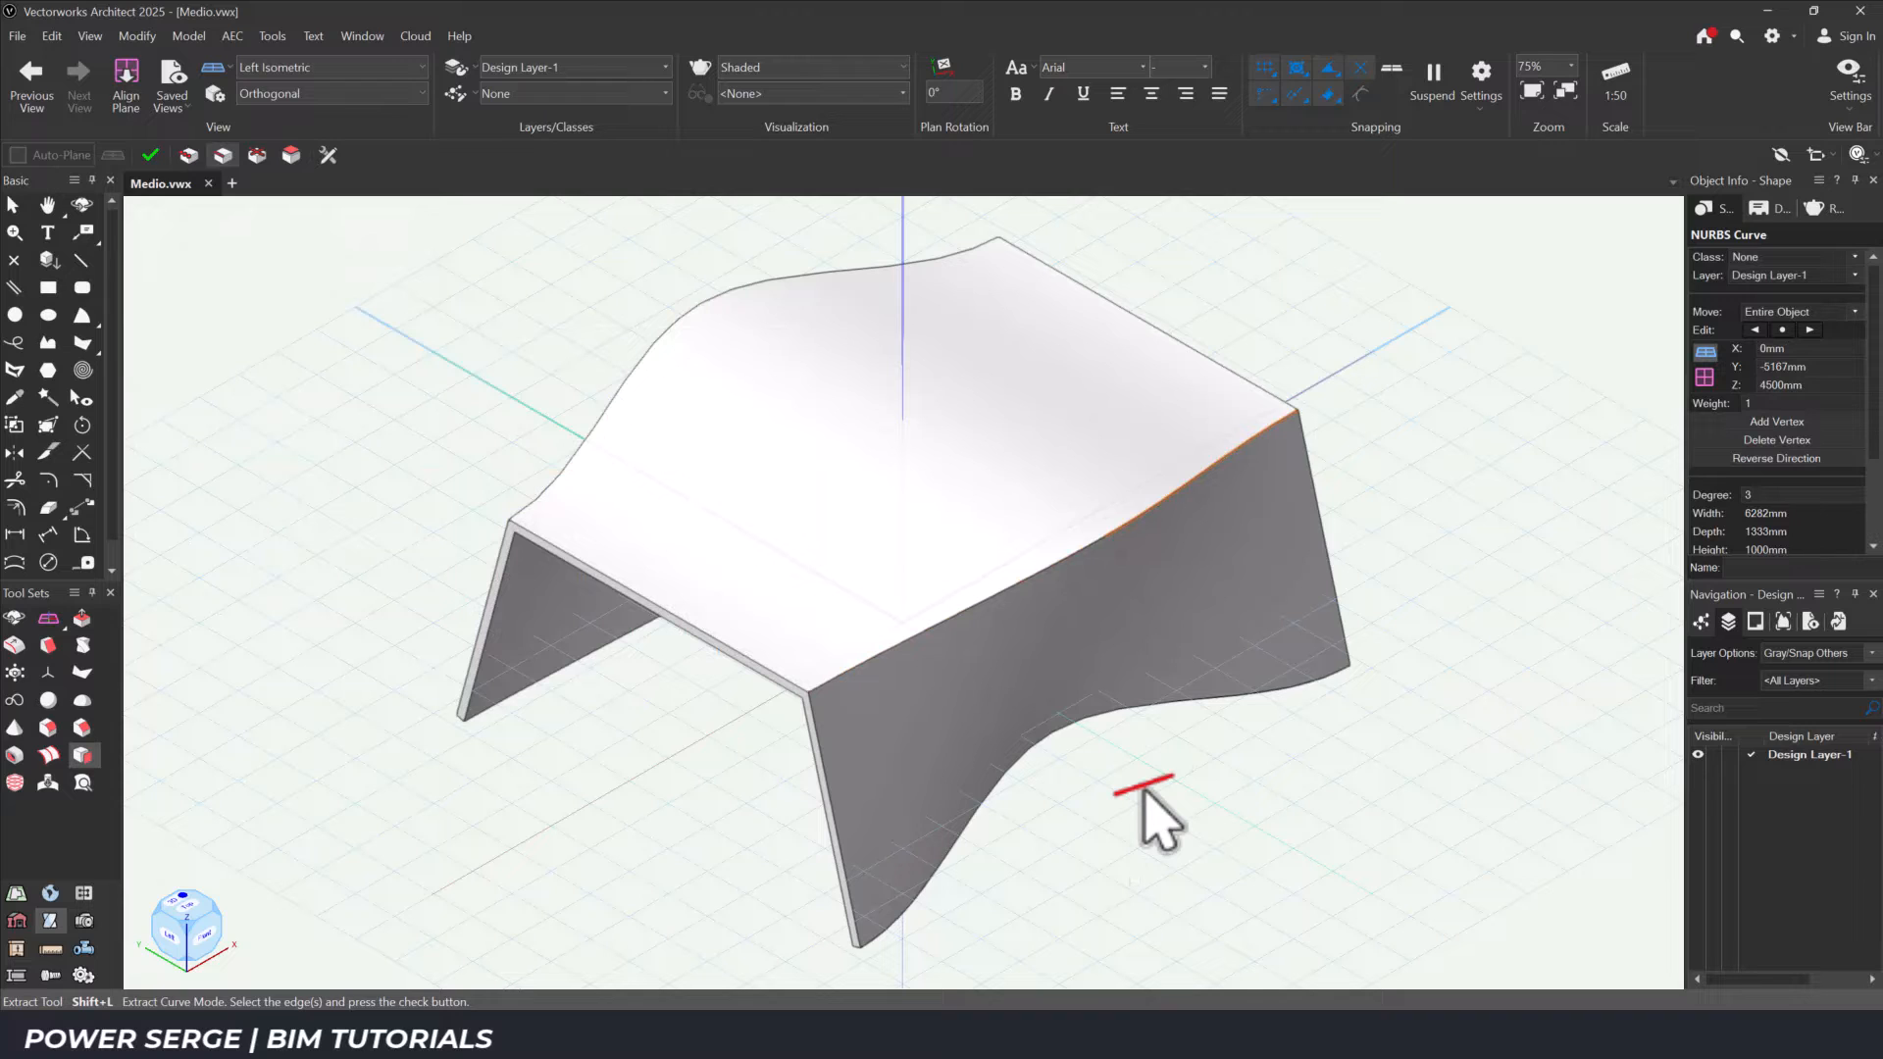
Select the four extracted NURBS curves together and group them.
key("x")
left_click_drag(533, 330, 1611, 974)
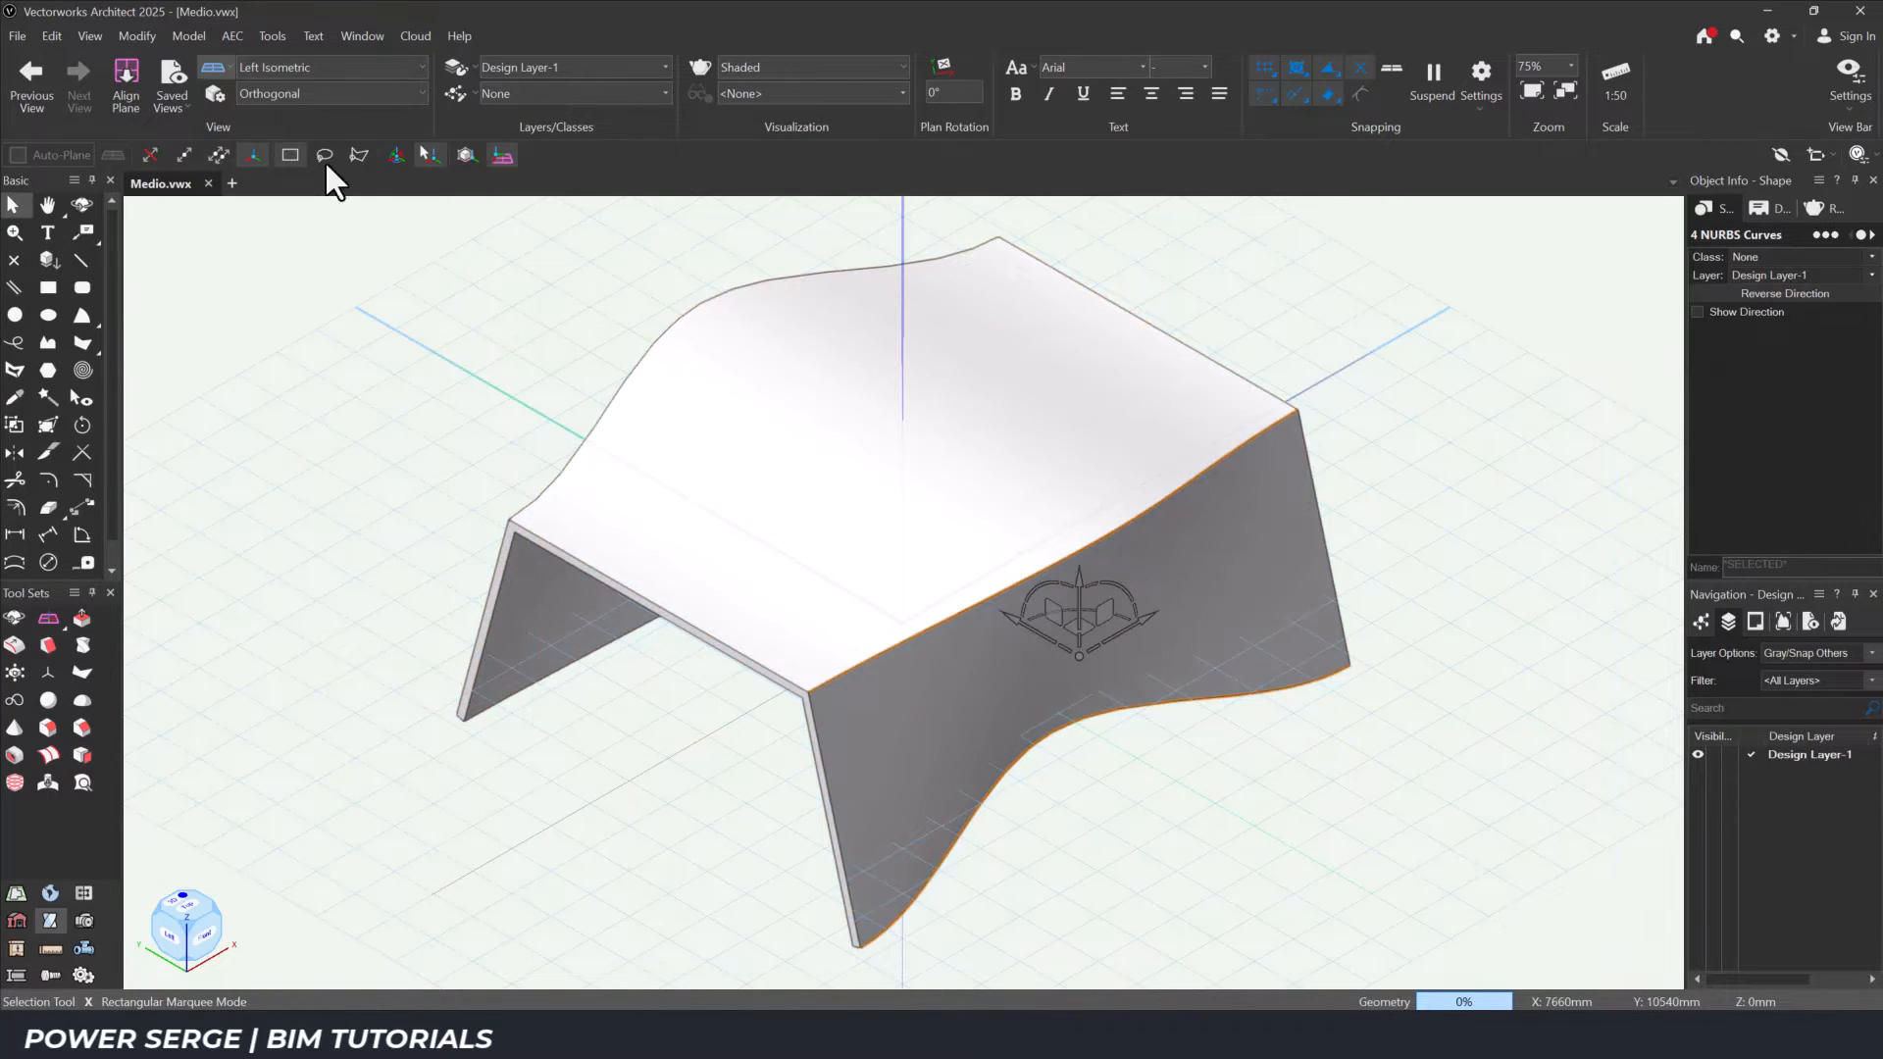
left_click(126, 37)
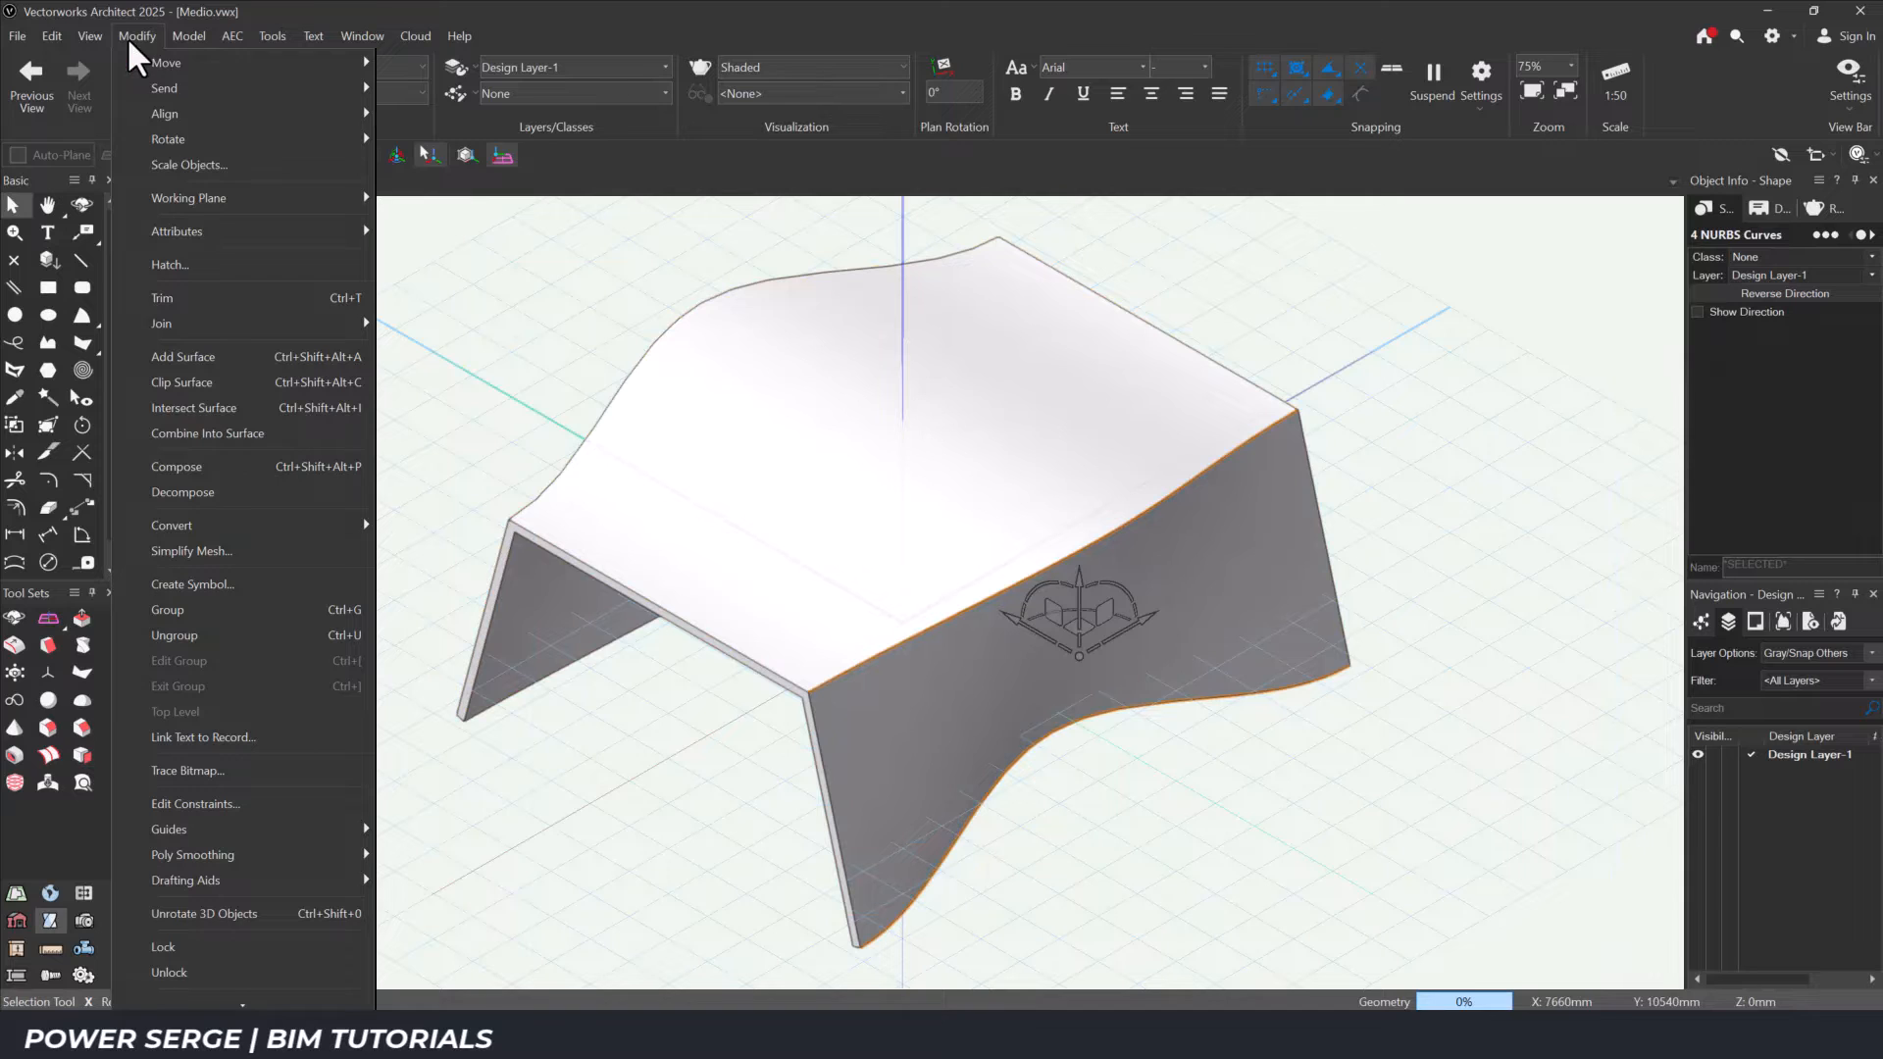
left_click(175, 606)
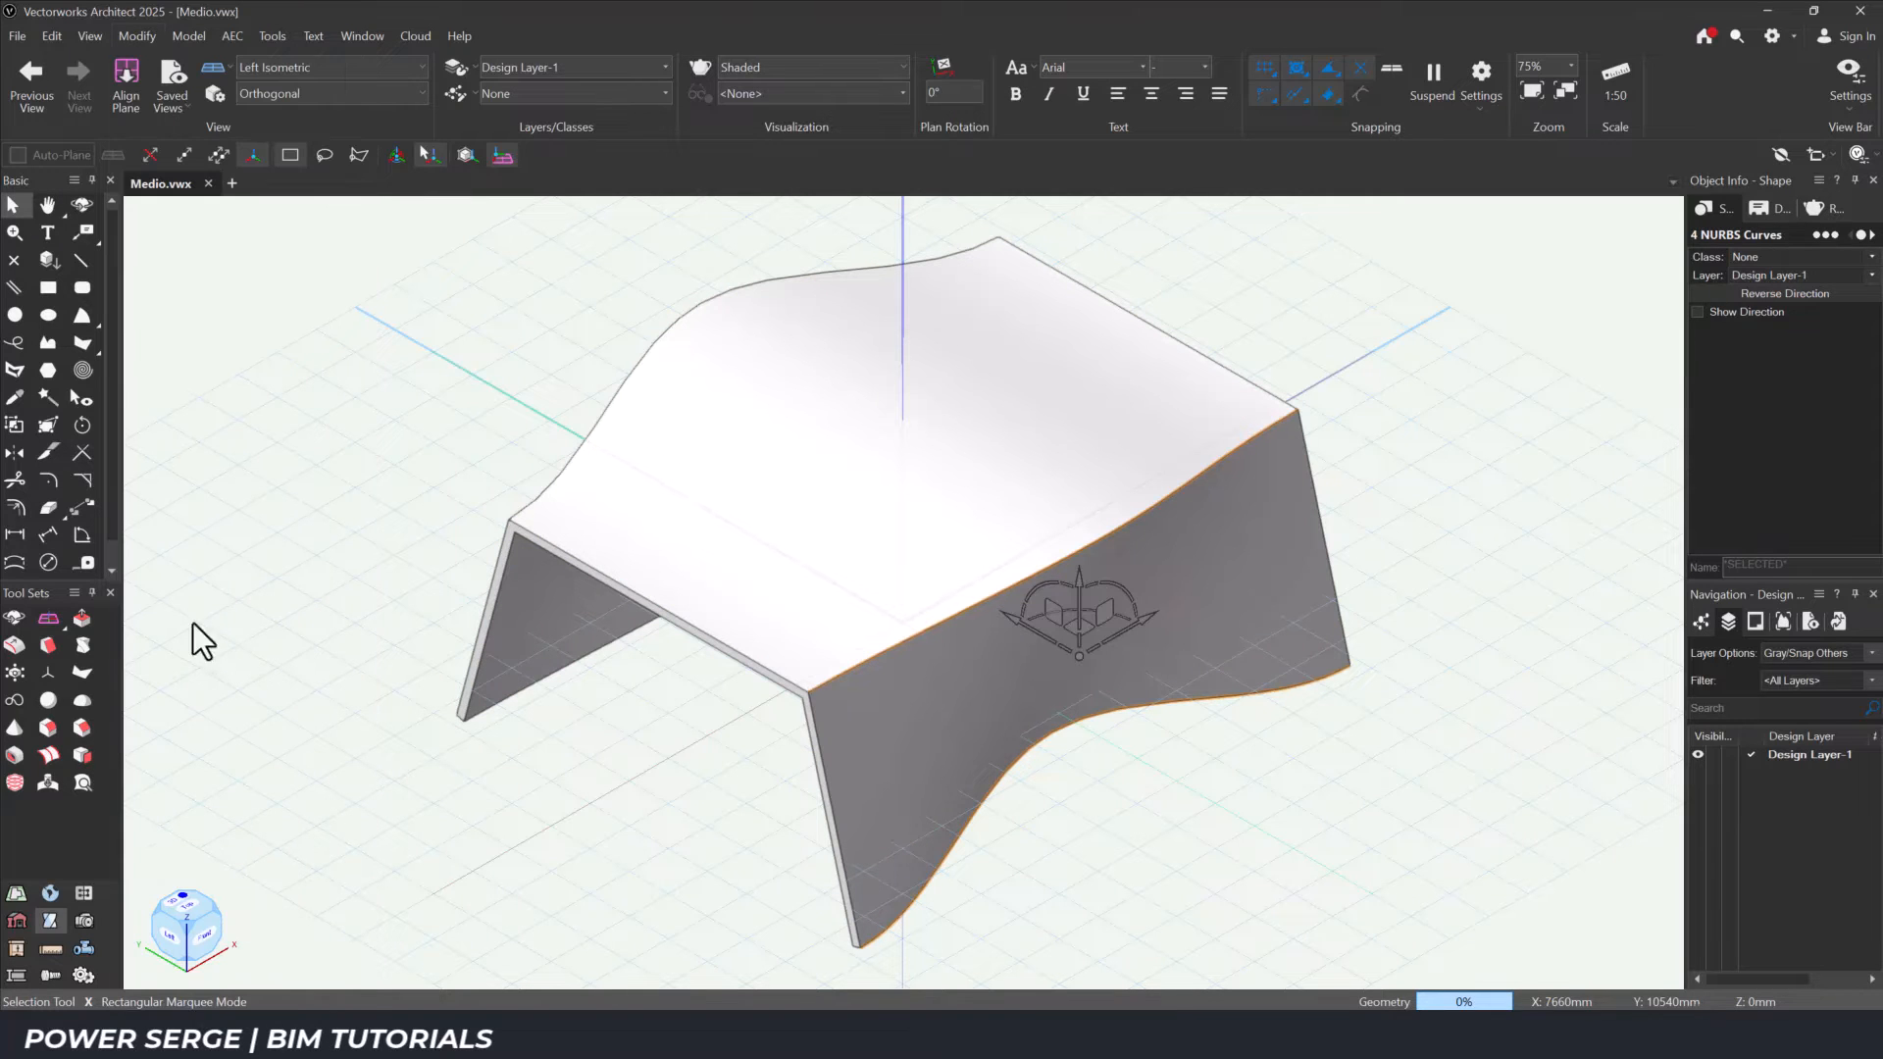
Hide the shell solid so that only the extracted edge curves stay shown.
left_click(591, 774)
left_click(567, 546)
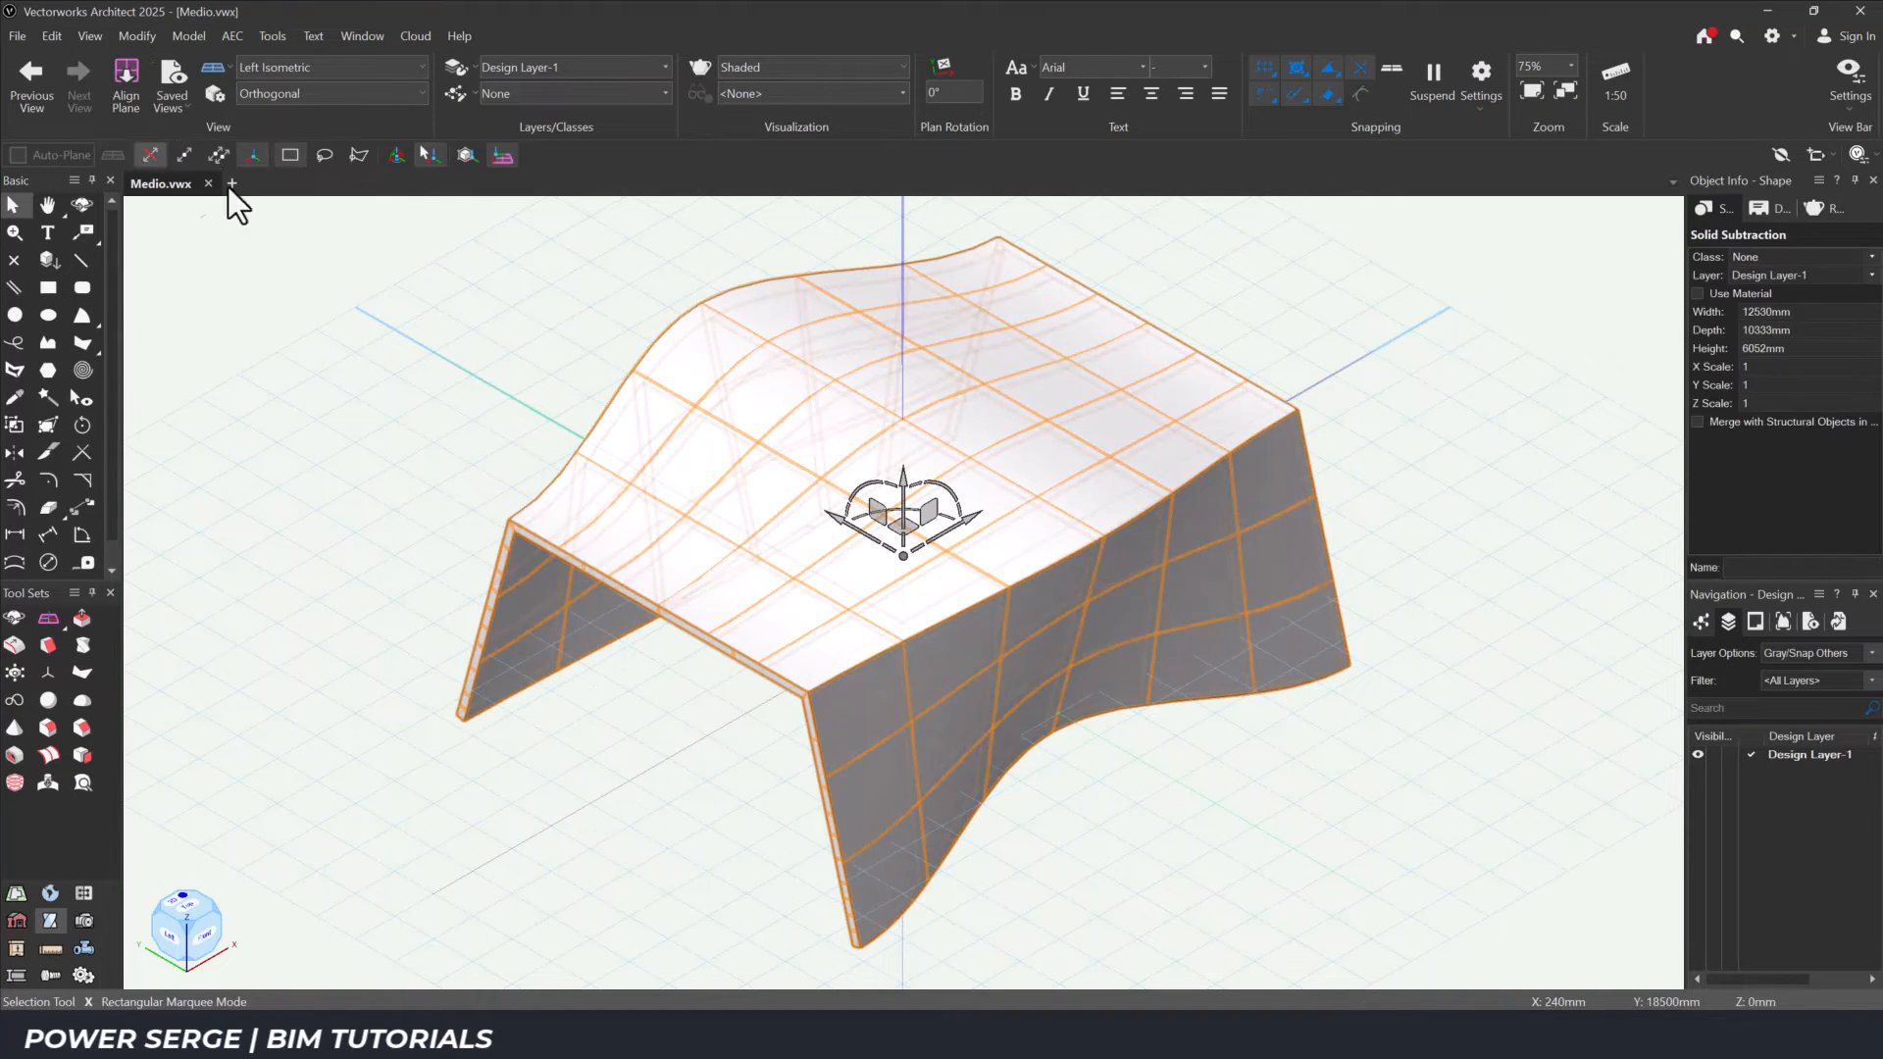
left_click(92, 39)
left_click(137, 189)
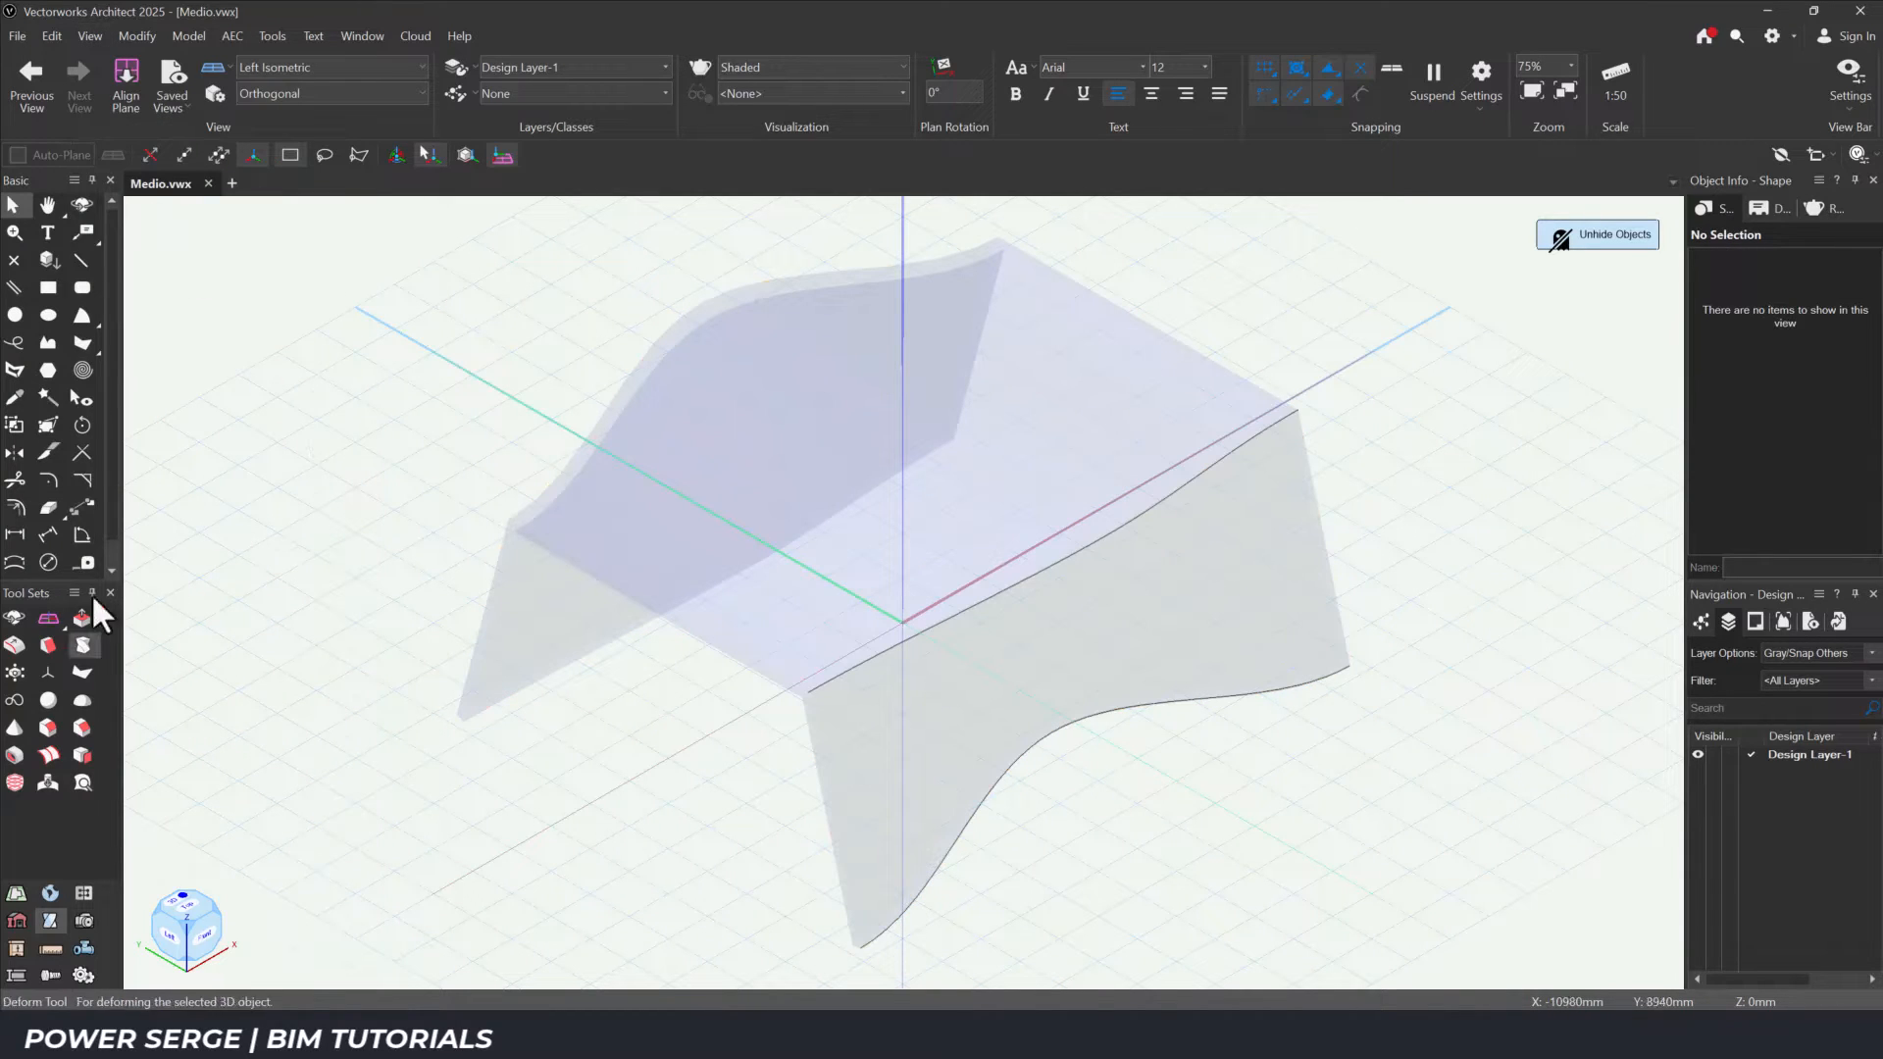
Set the working plane upright at the near endpoint of the lower edge curve, using Planar Face mode.
left_click(54, 624)
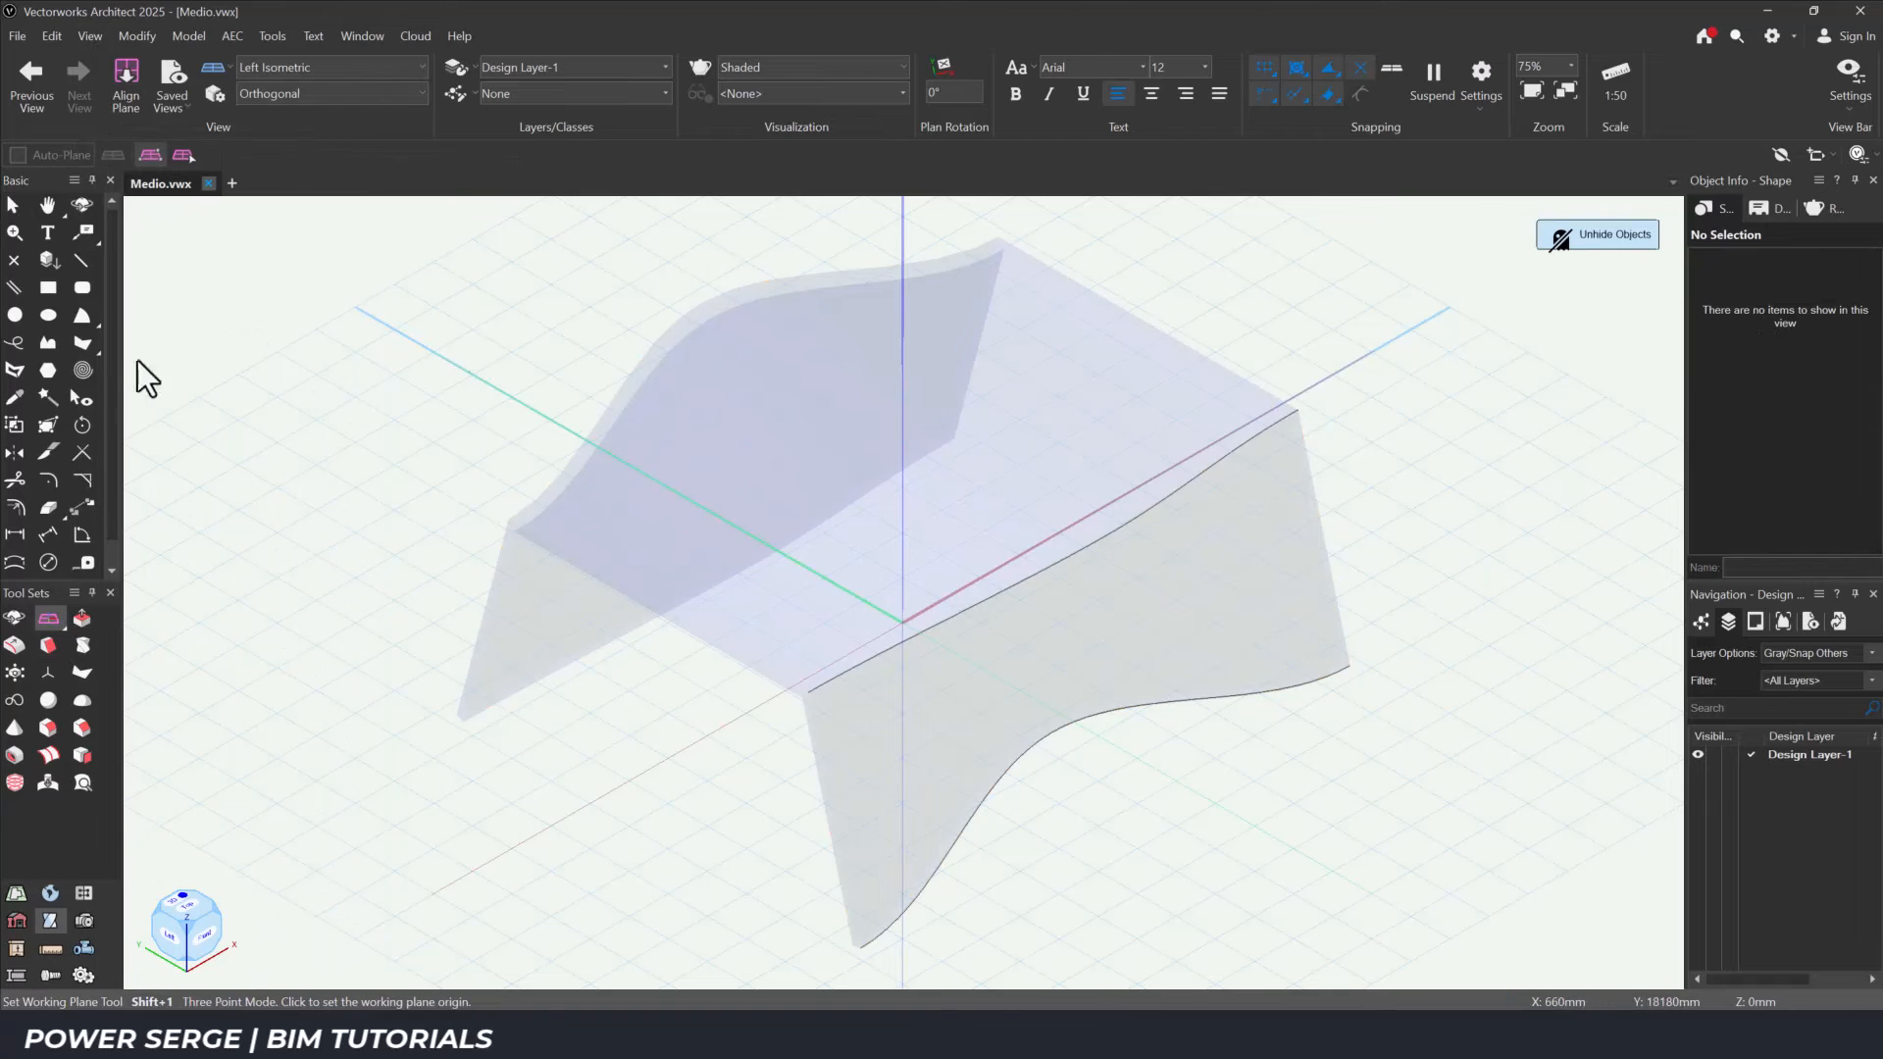
left_click(184, 156)
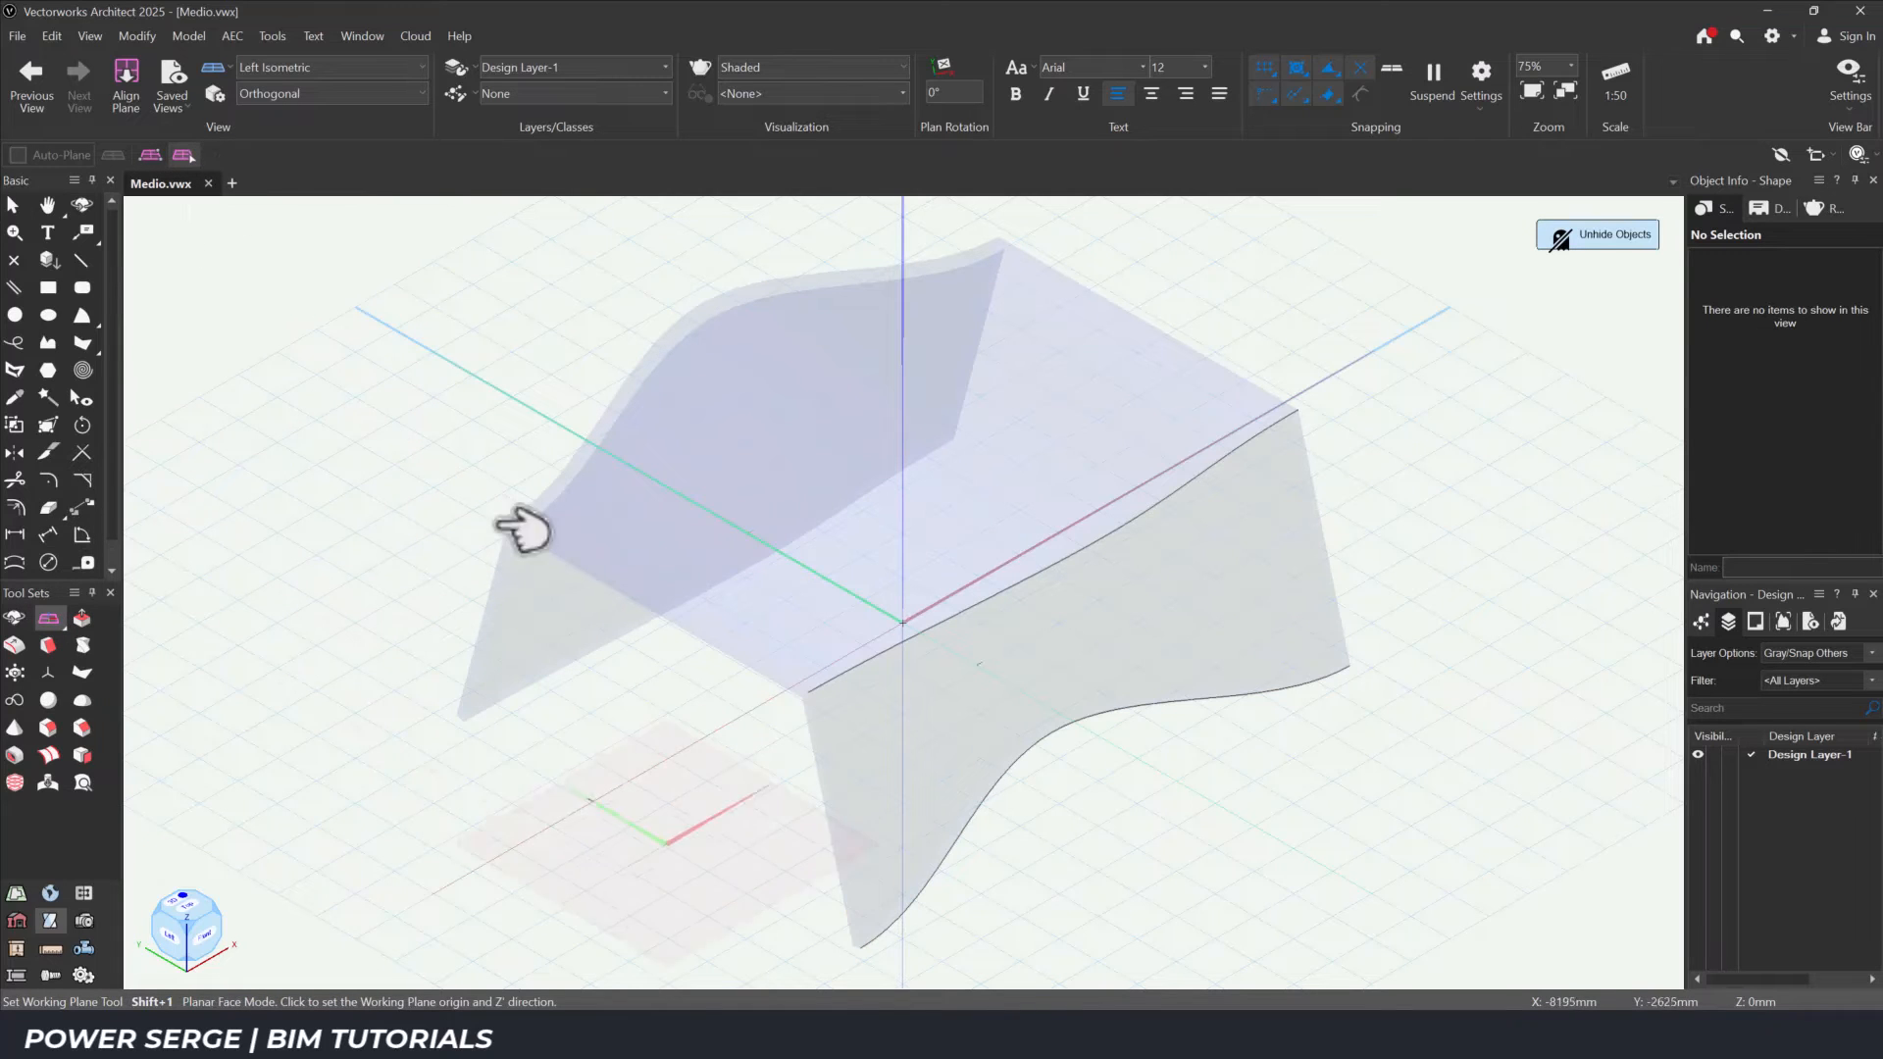
left_click(855, 948)
middle_click_drag(724, 932, 655, 789)
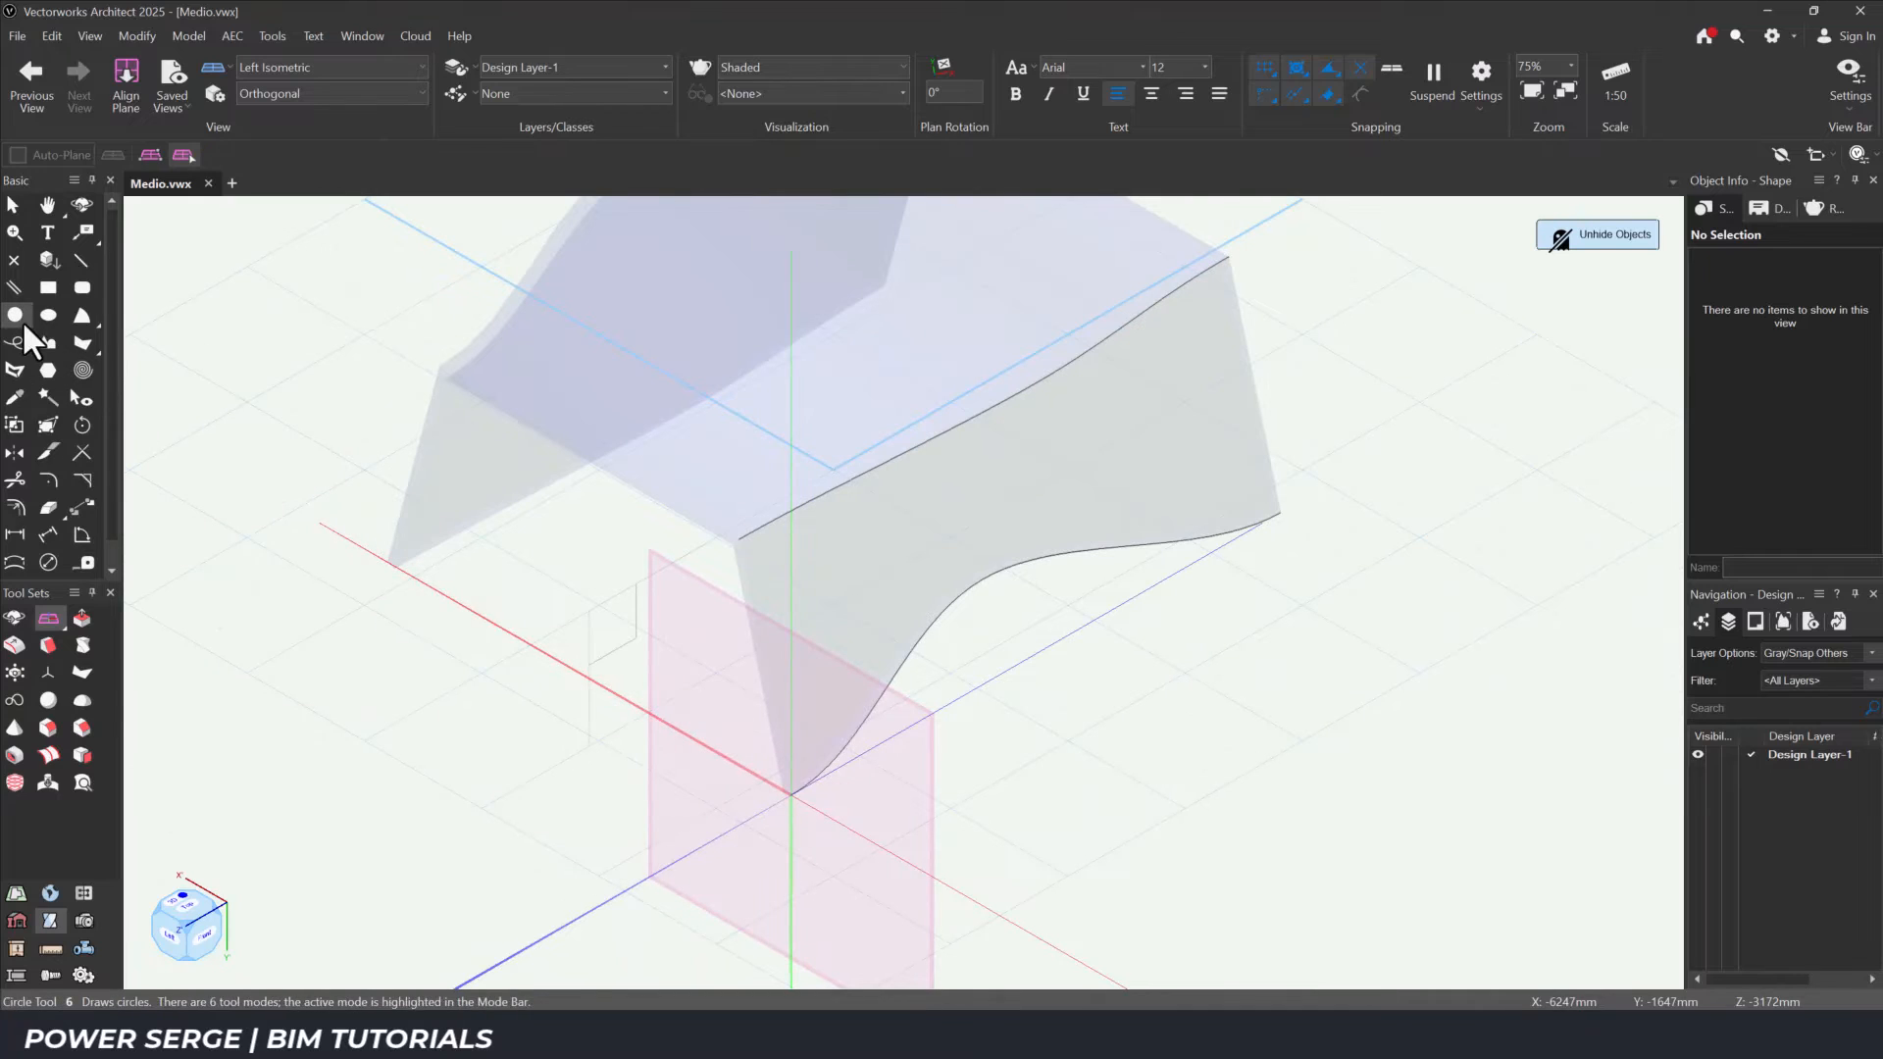
Draw a circle of 100 mm radius on the working plane, centred on the lower curve's near endpoint.
left_click(18, 316)
left_click(791, 792)
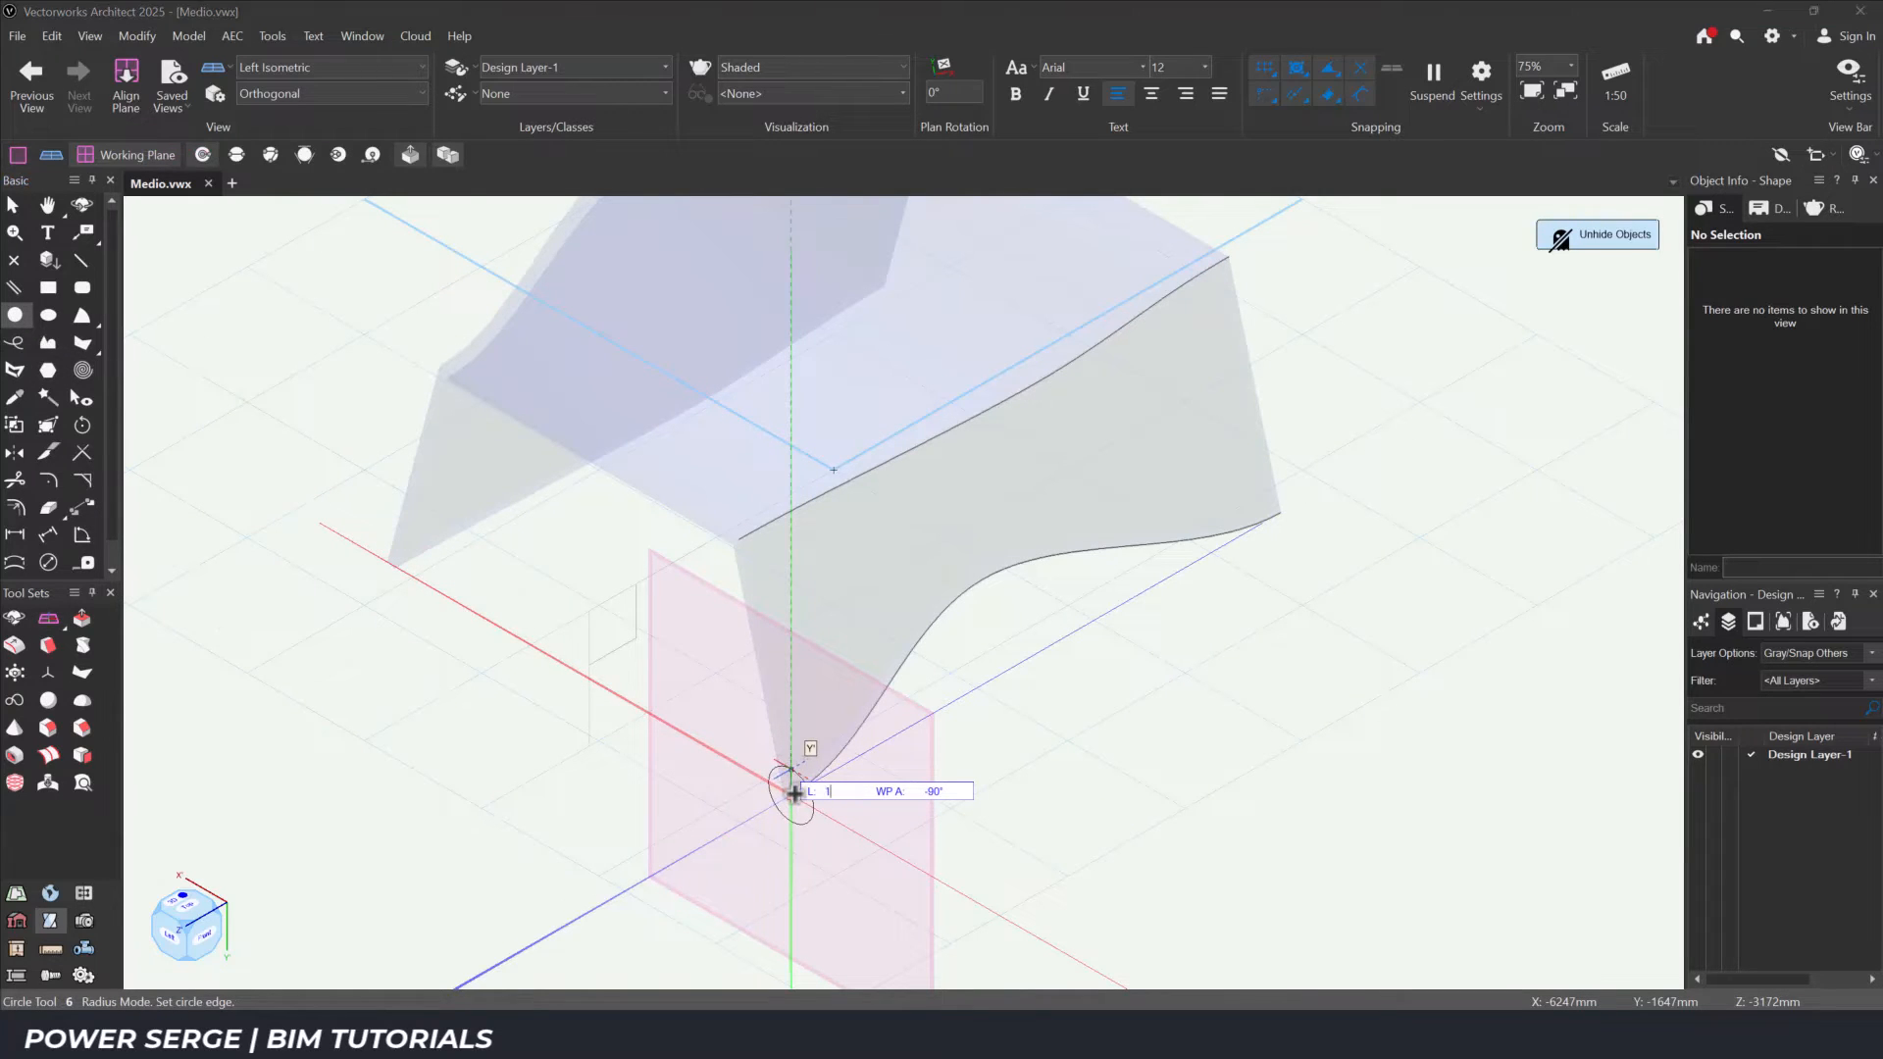
left_click(795, 792)
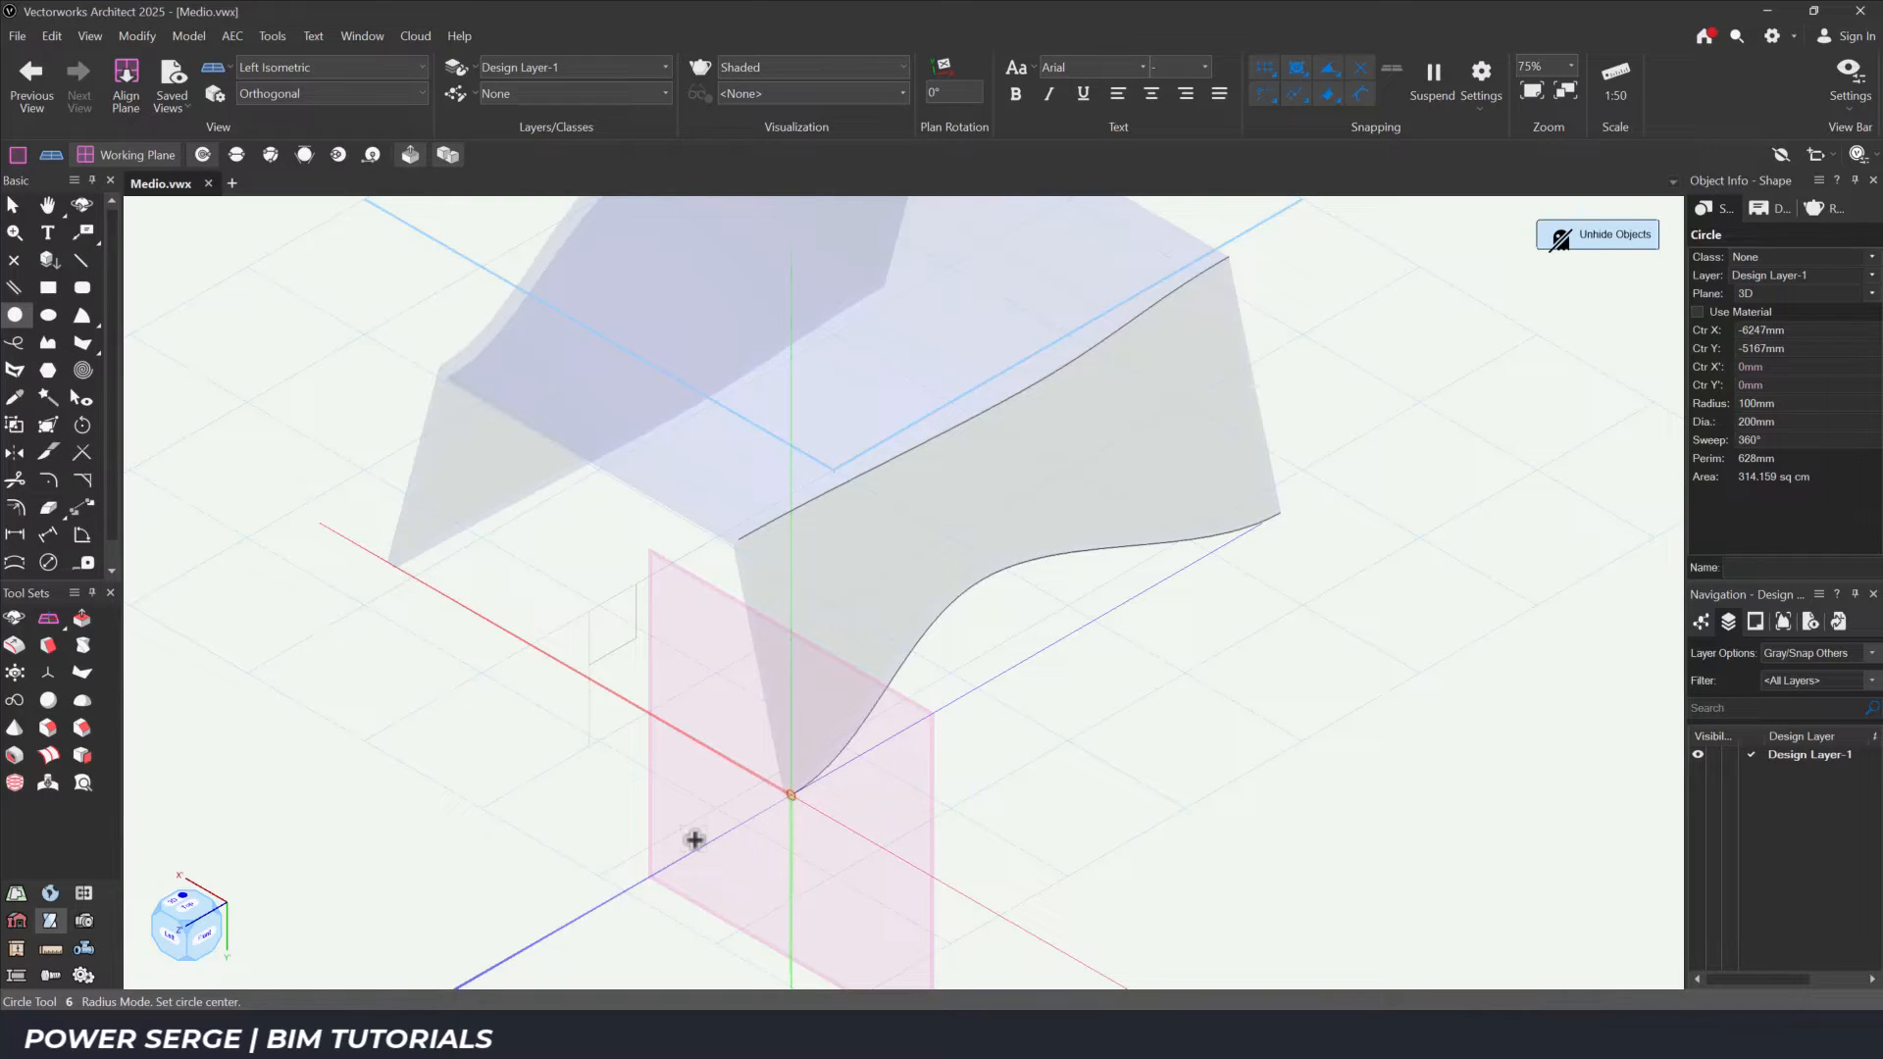
Convert the 100 mm radius circle at the lower curve's near endpoint to a NURBS curve.
key("x")
key("x")
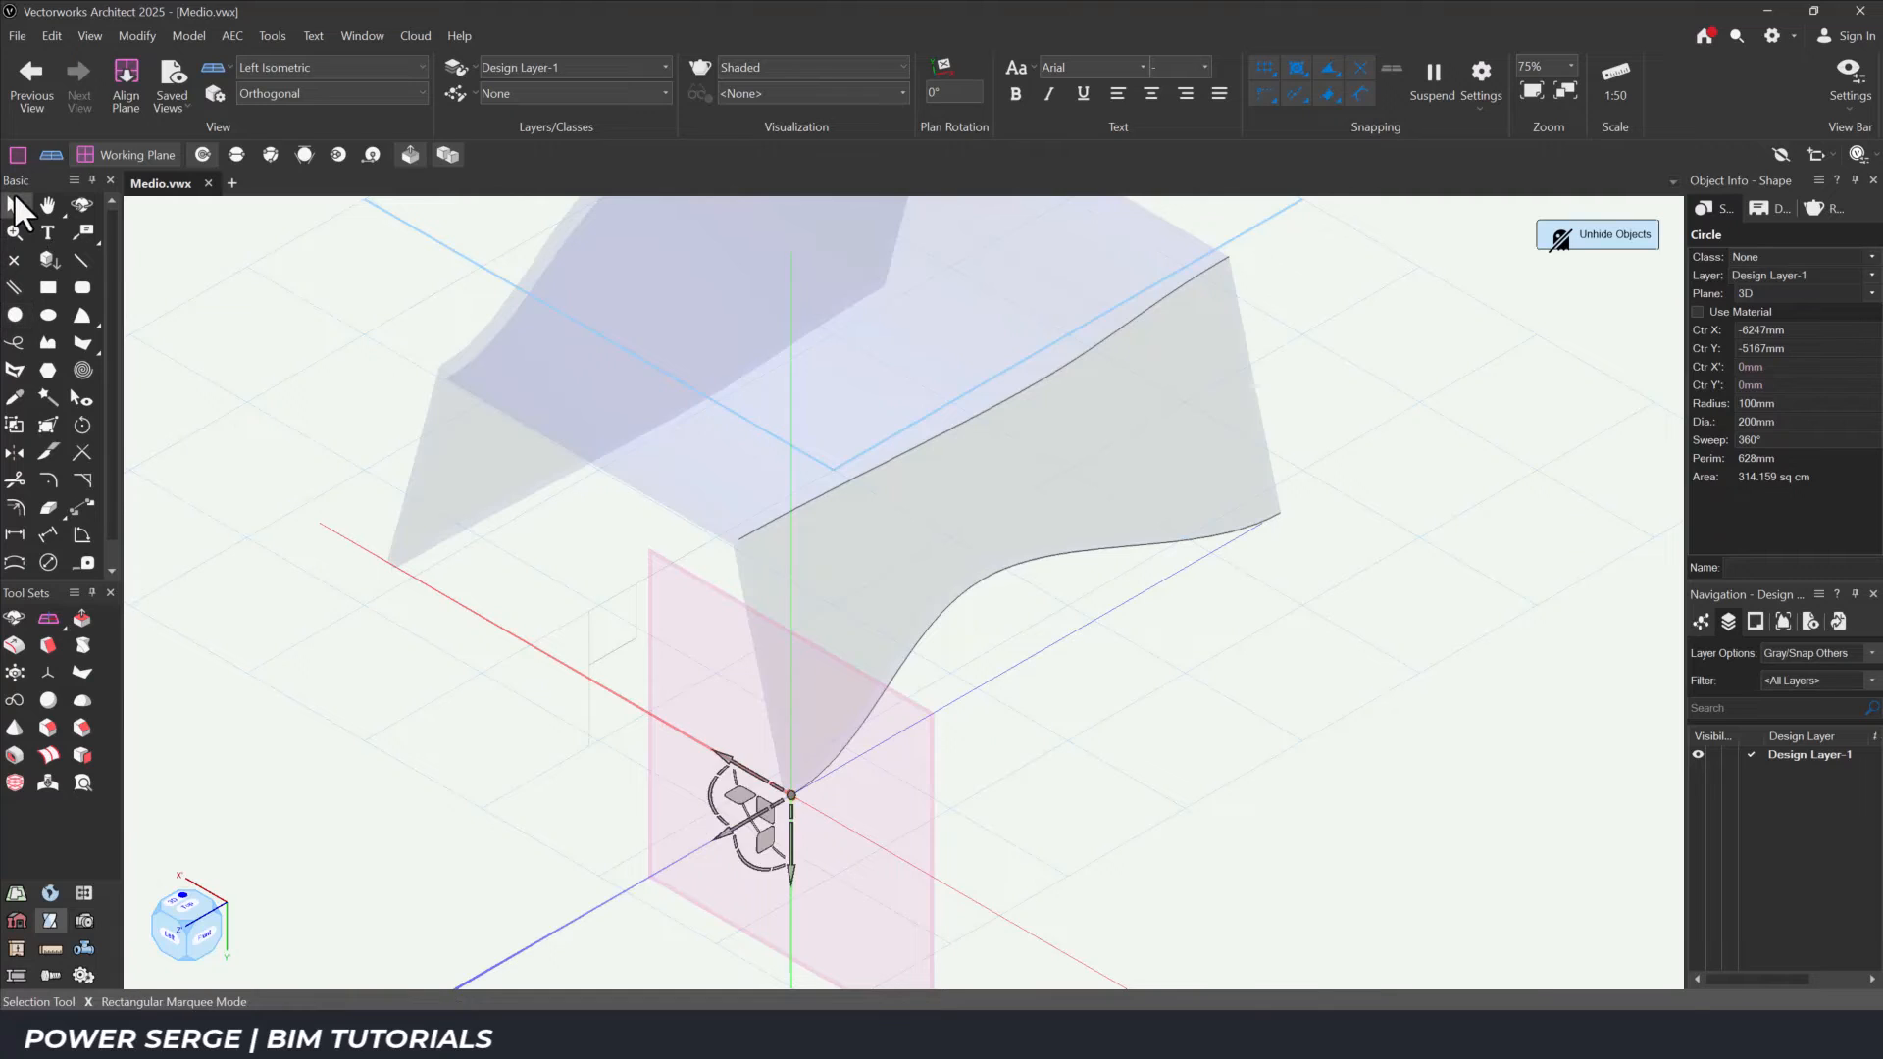
scroll(814, 838, "up", 2)
scroll(824, 849, "up", 2)
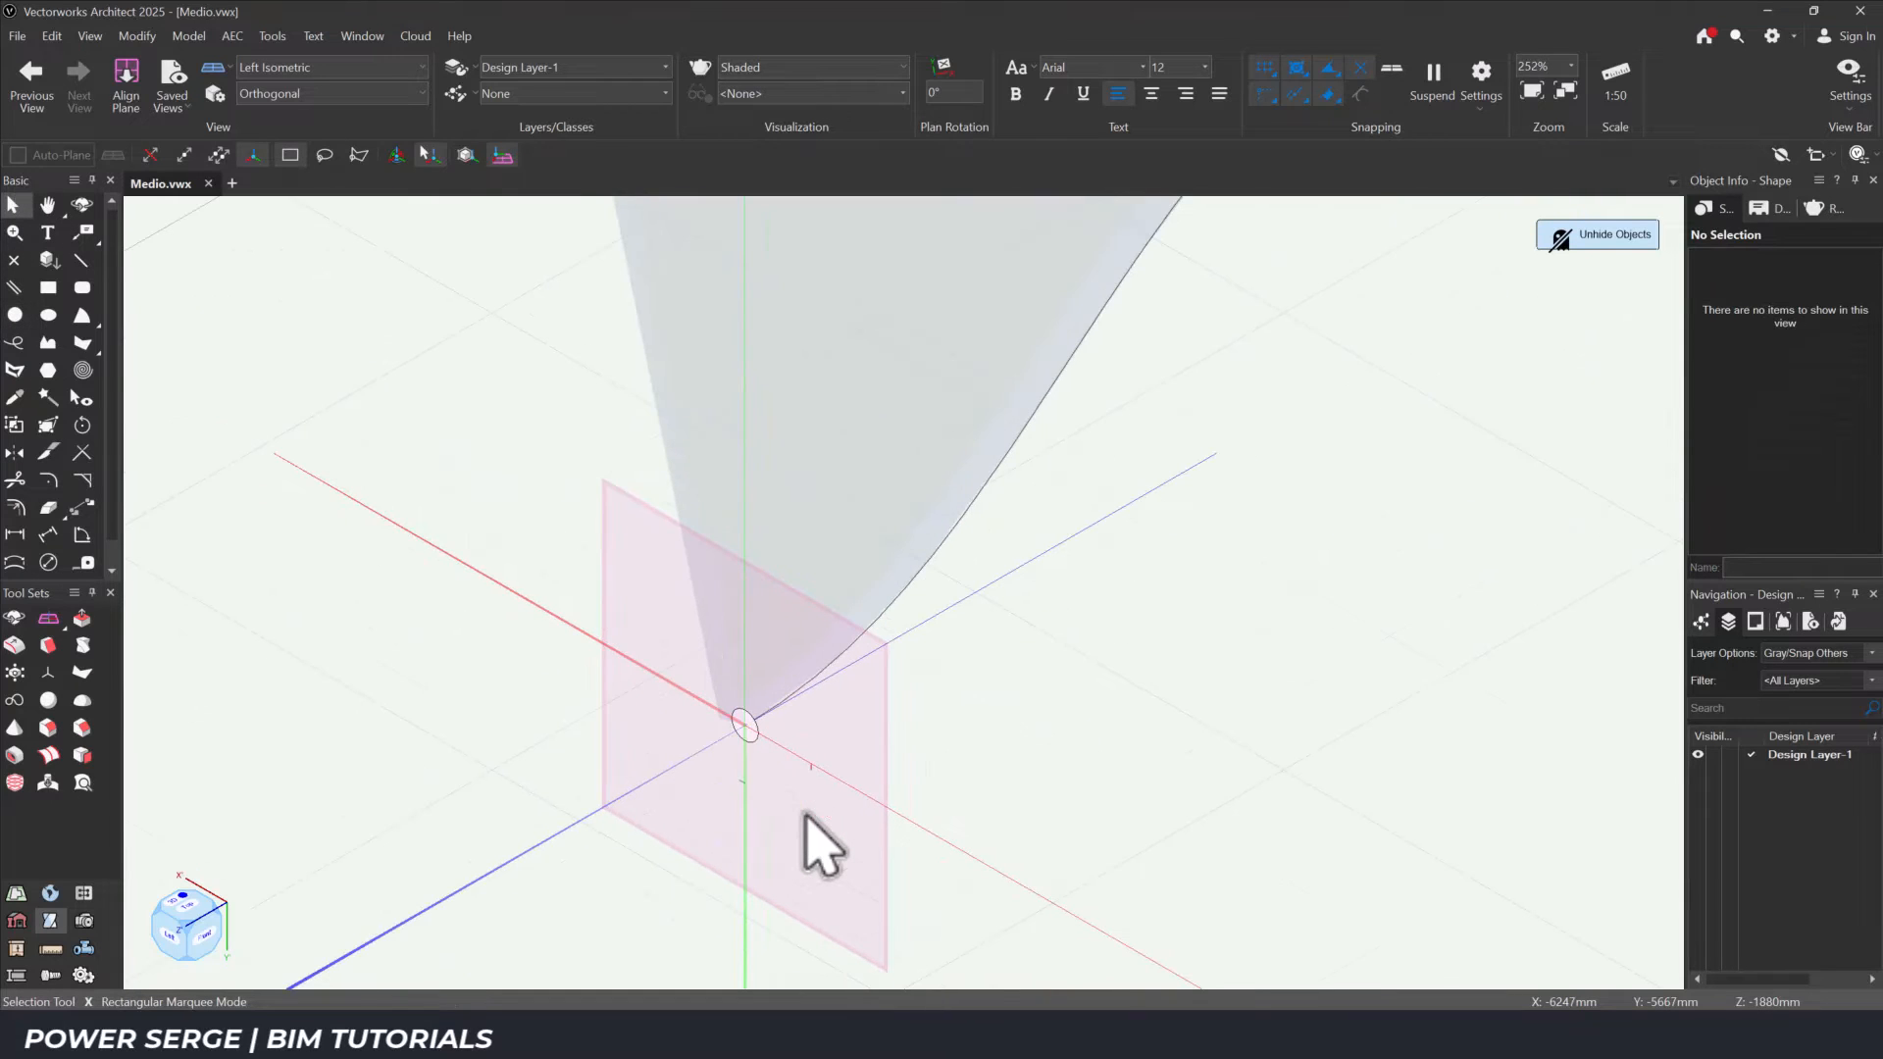
left_click(749, 733)
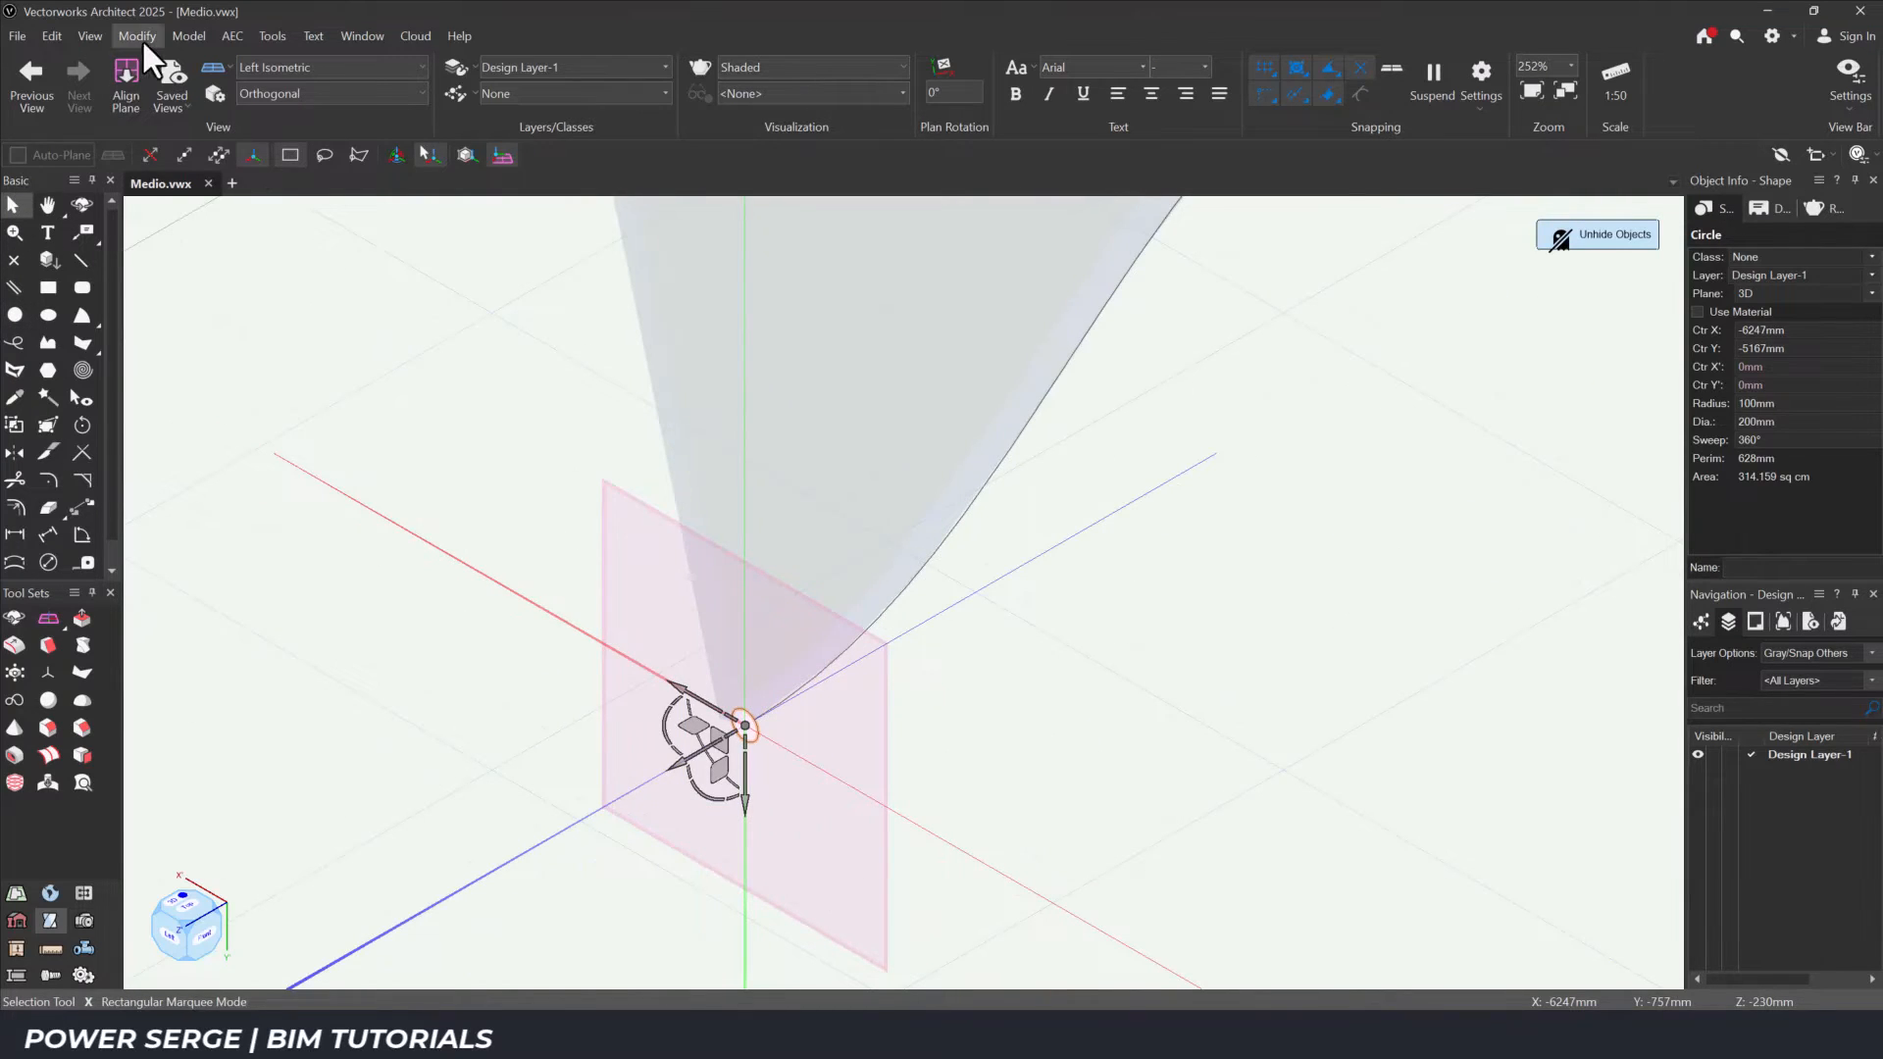
left_click(139, 36)
mouse_move(271, 532)
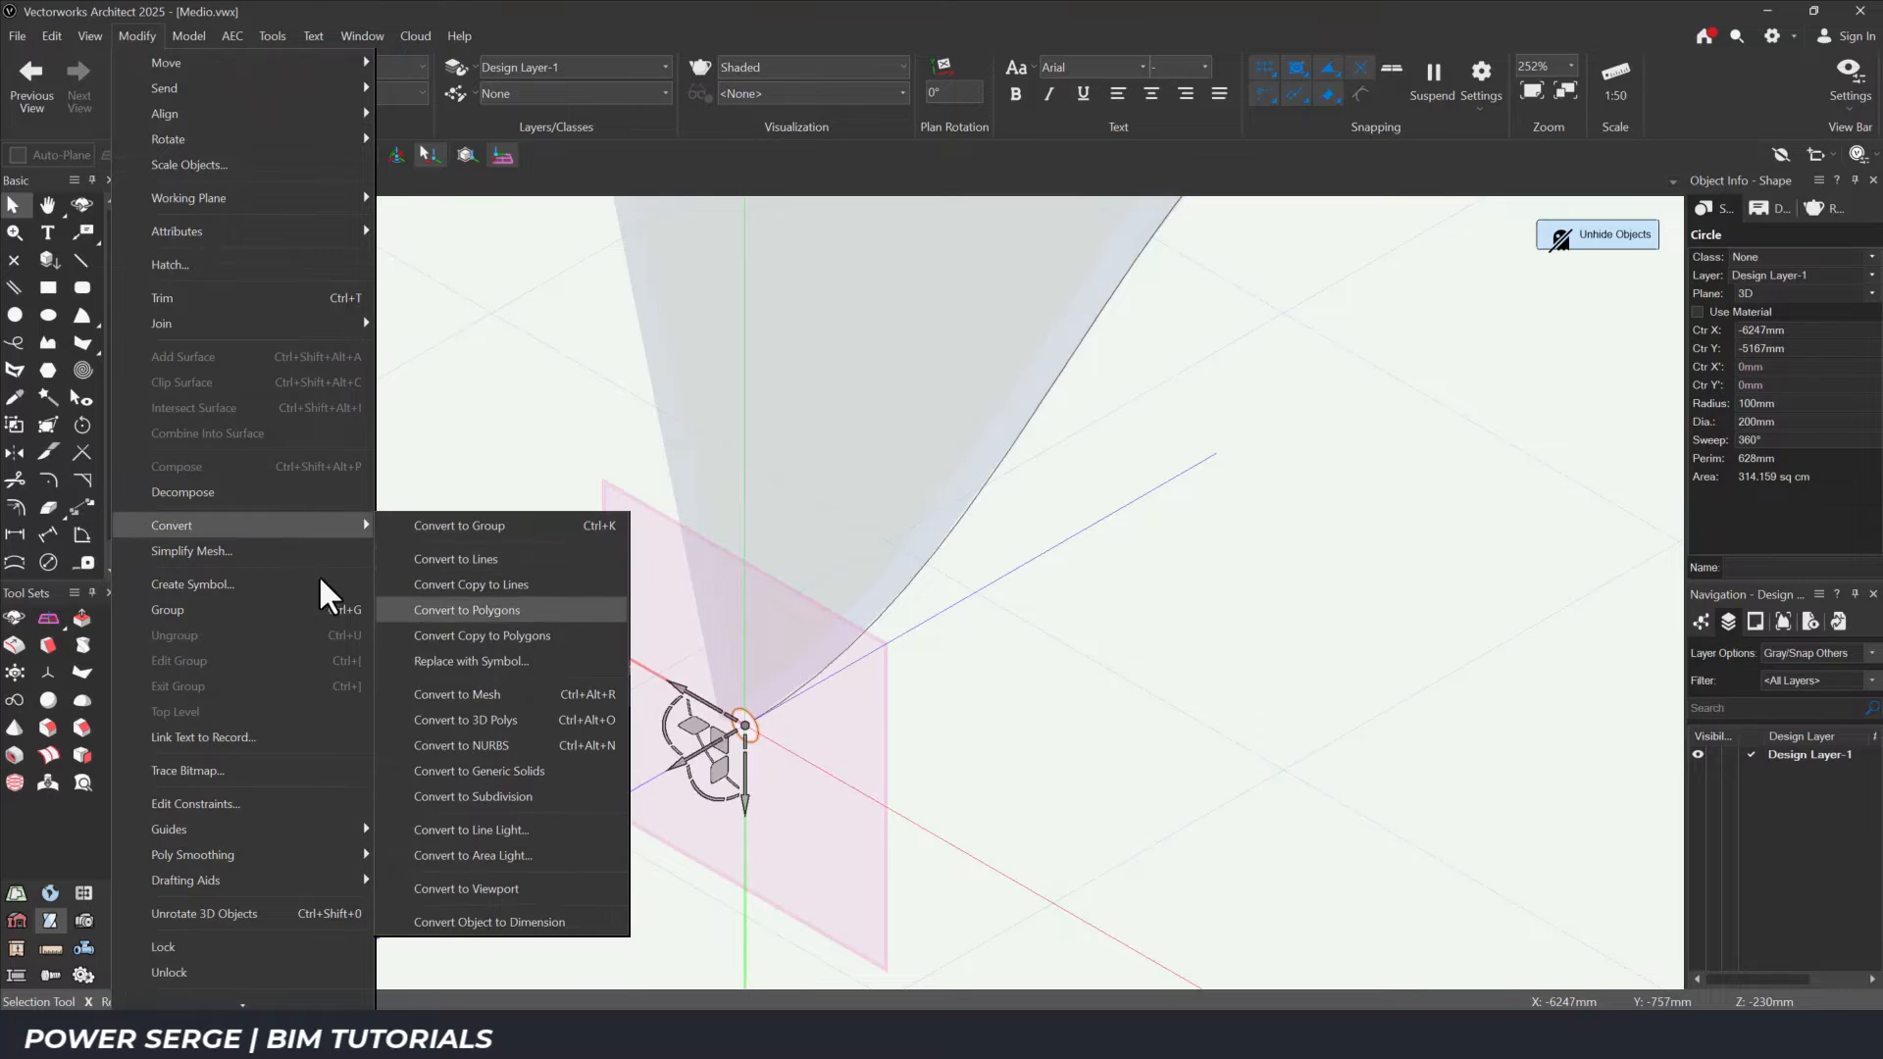
left_click(497, 743)
left_click(498, 747)
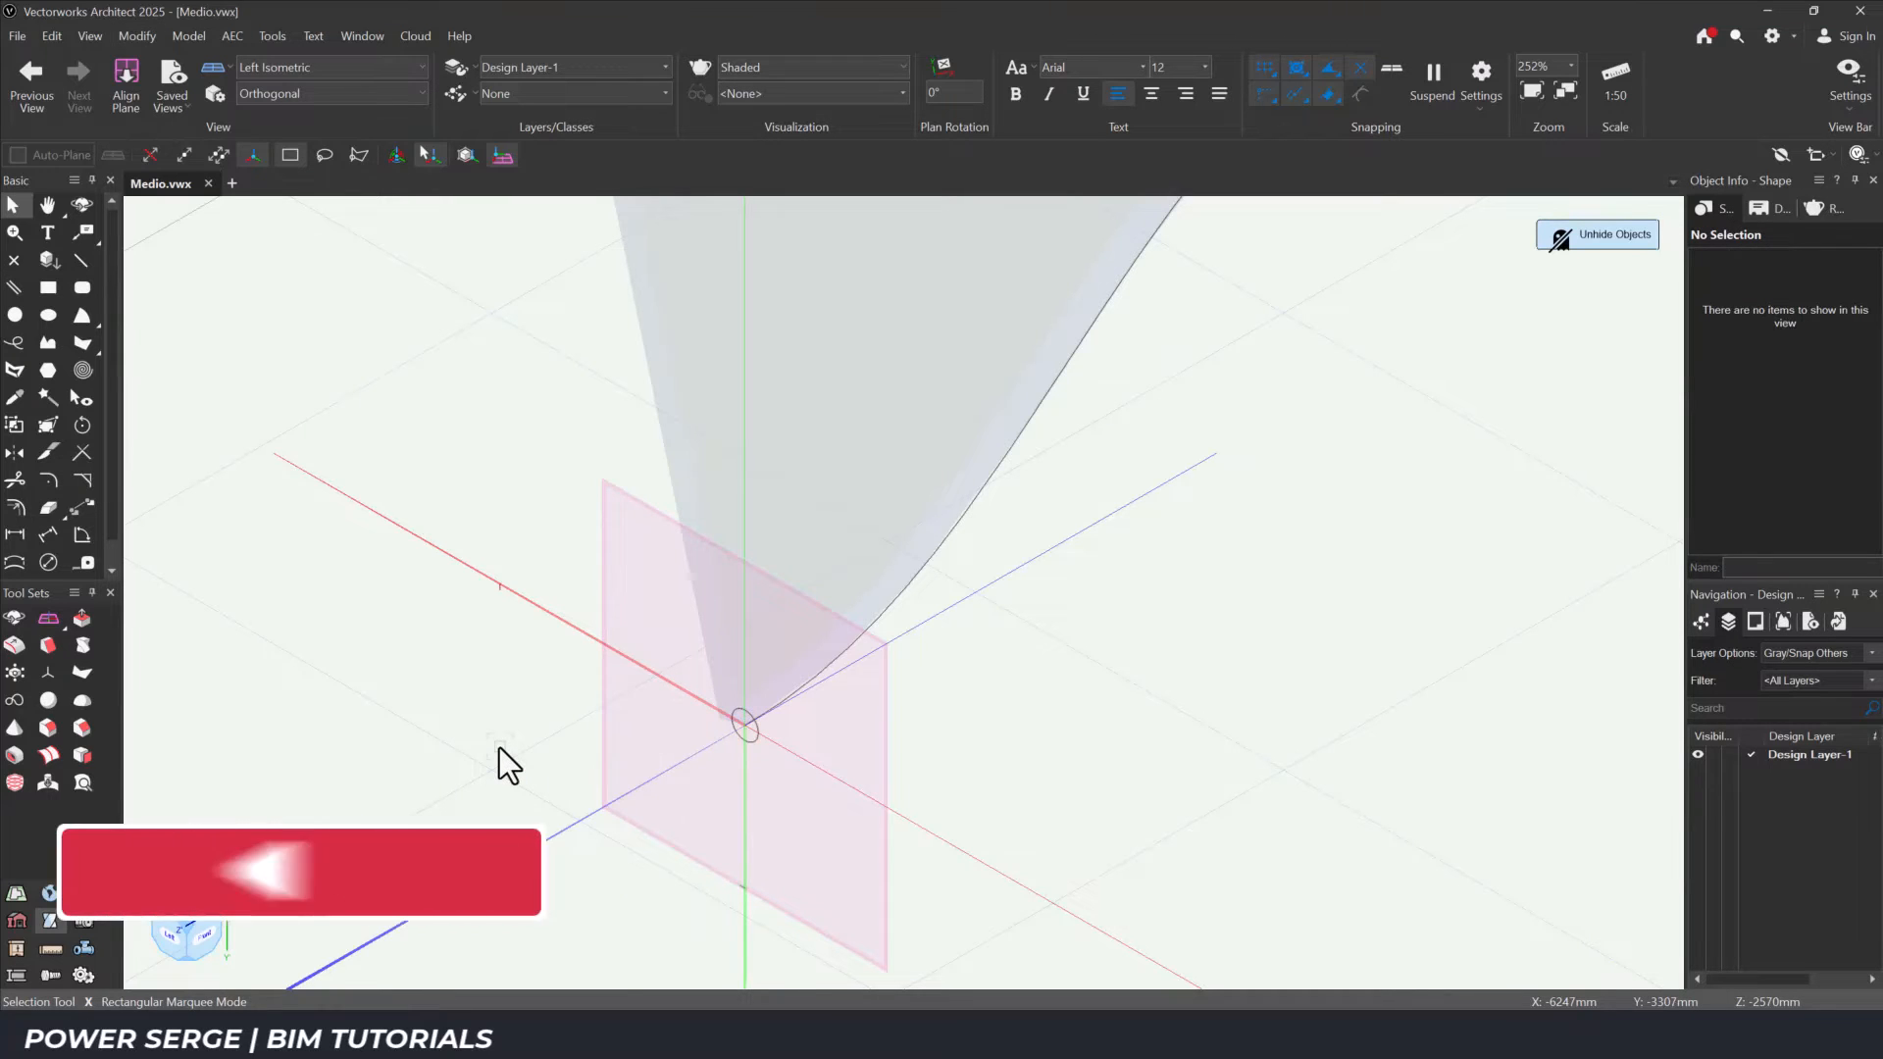
Extrude the circular profile along the near half of the upper front edge curve, with uniform scale factor 1 and Fix Profile on.
key("ctrl+6")
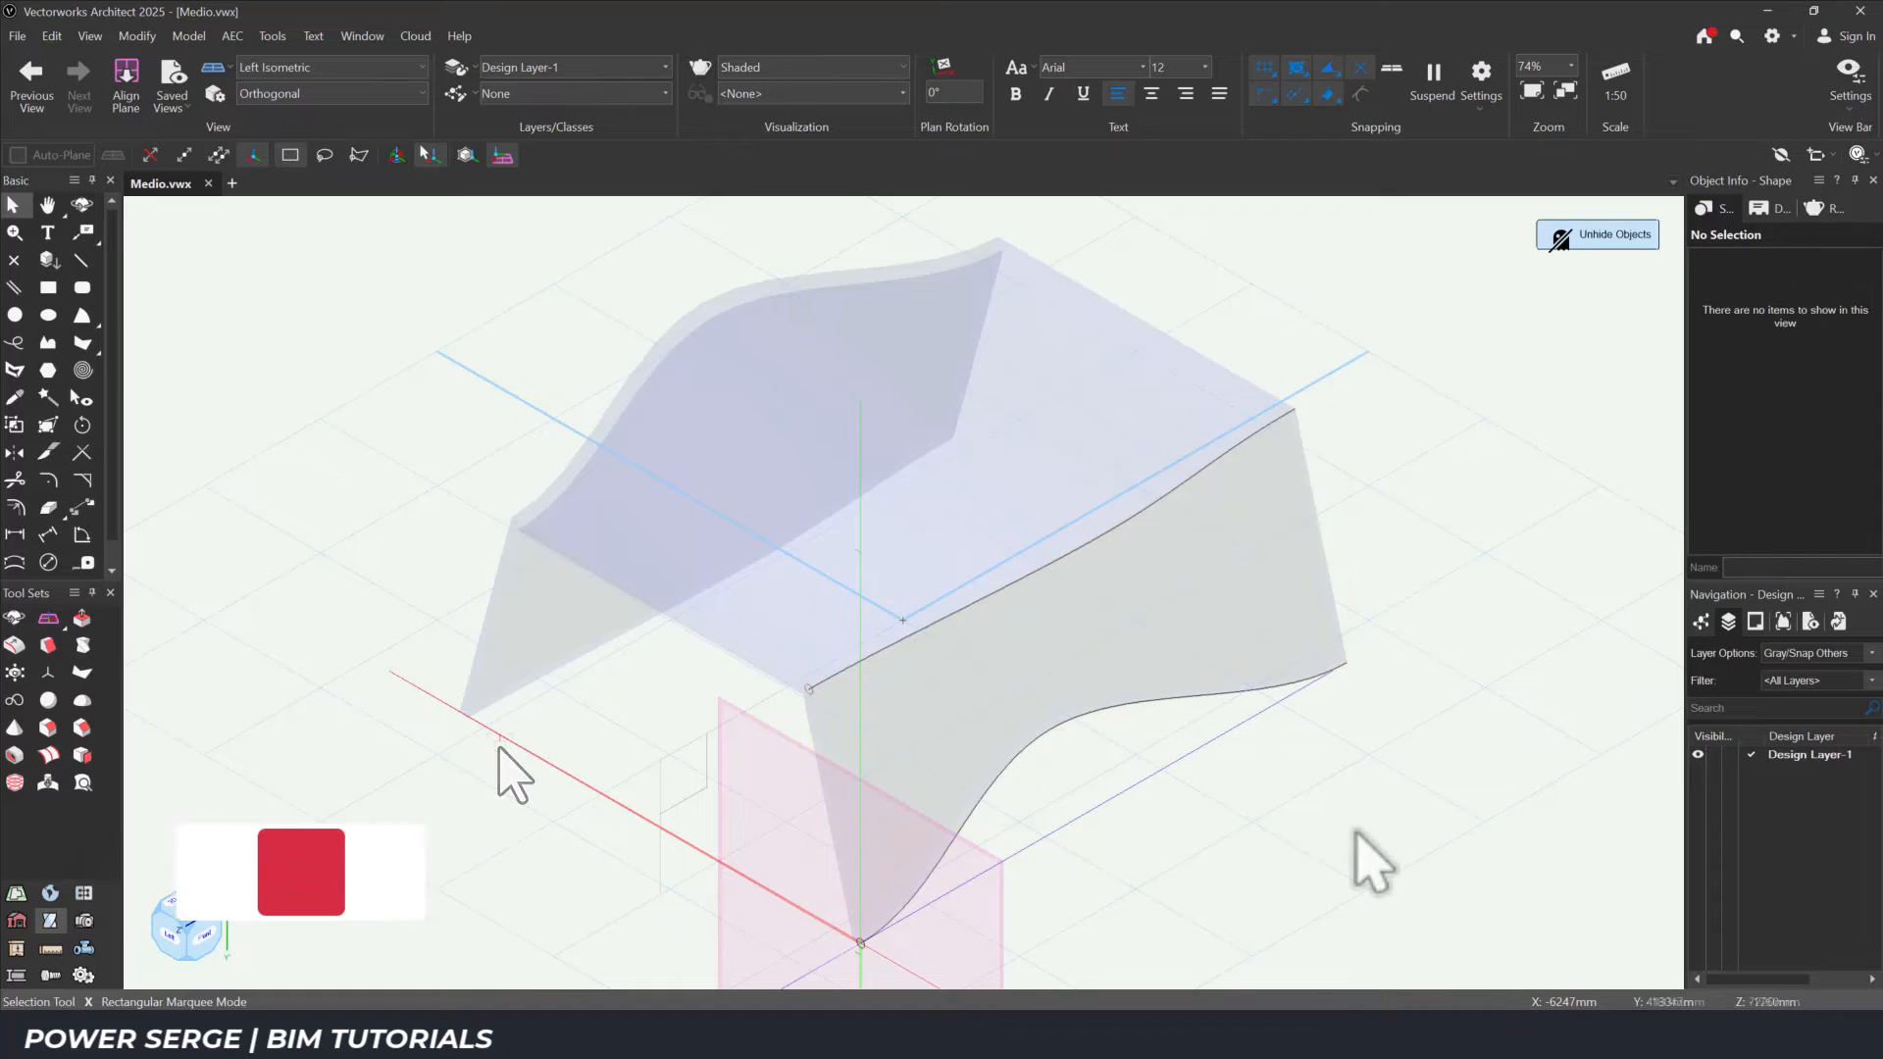
mouse_move(460, 248)
left_mouse_down()
mouse_move(1237, 649)
mouse_move(1168, 755)
mouse_move(1143, 756)
left_mouse_up()
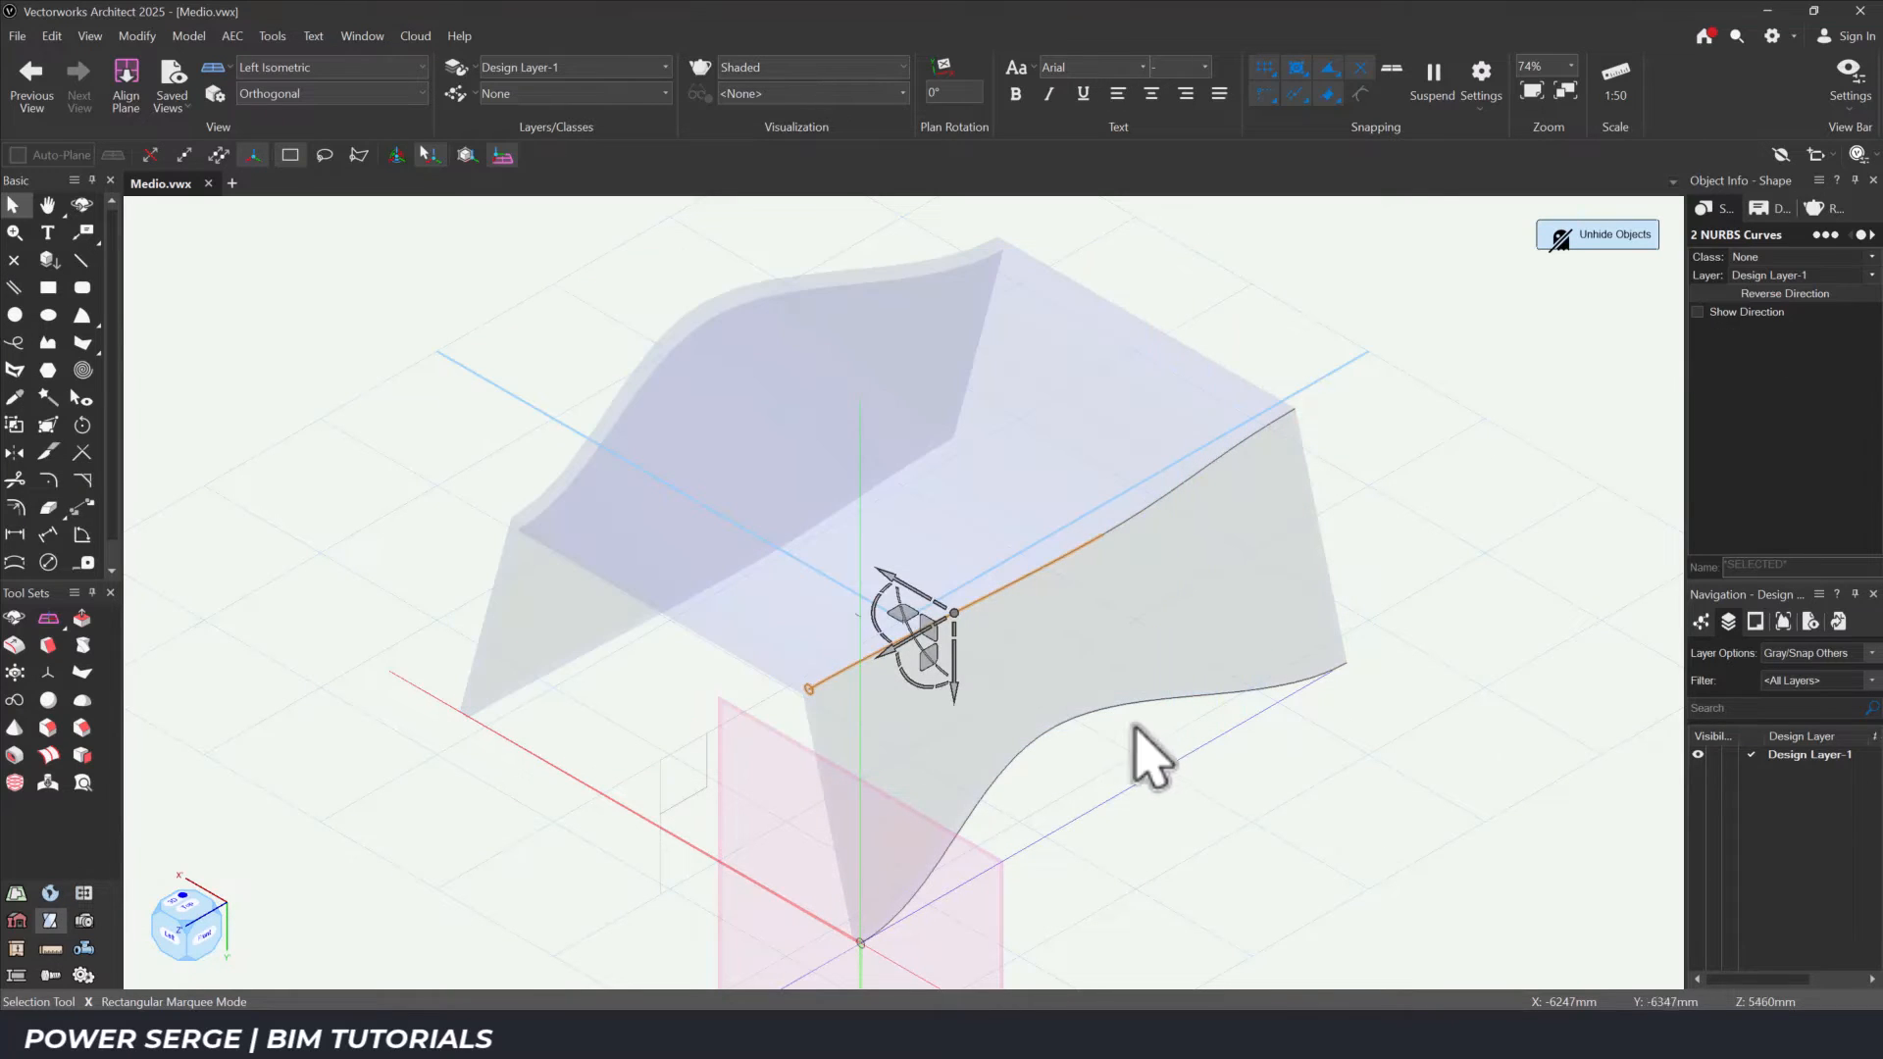
left_click(189, 37)
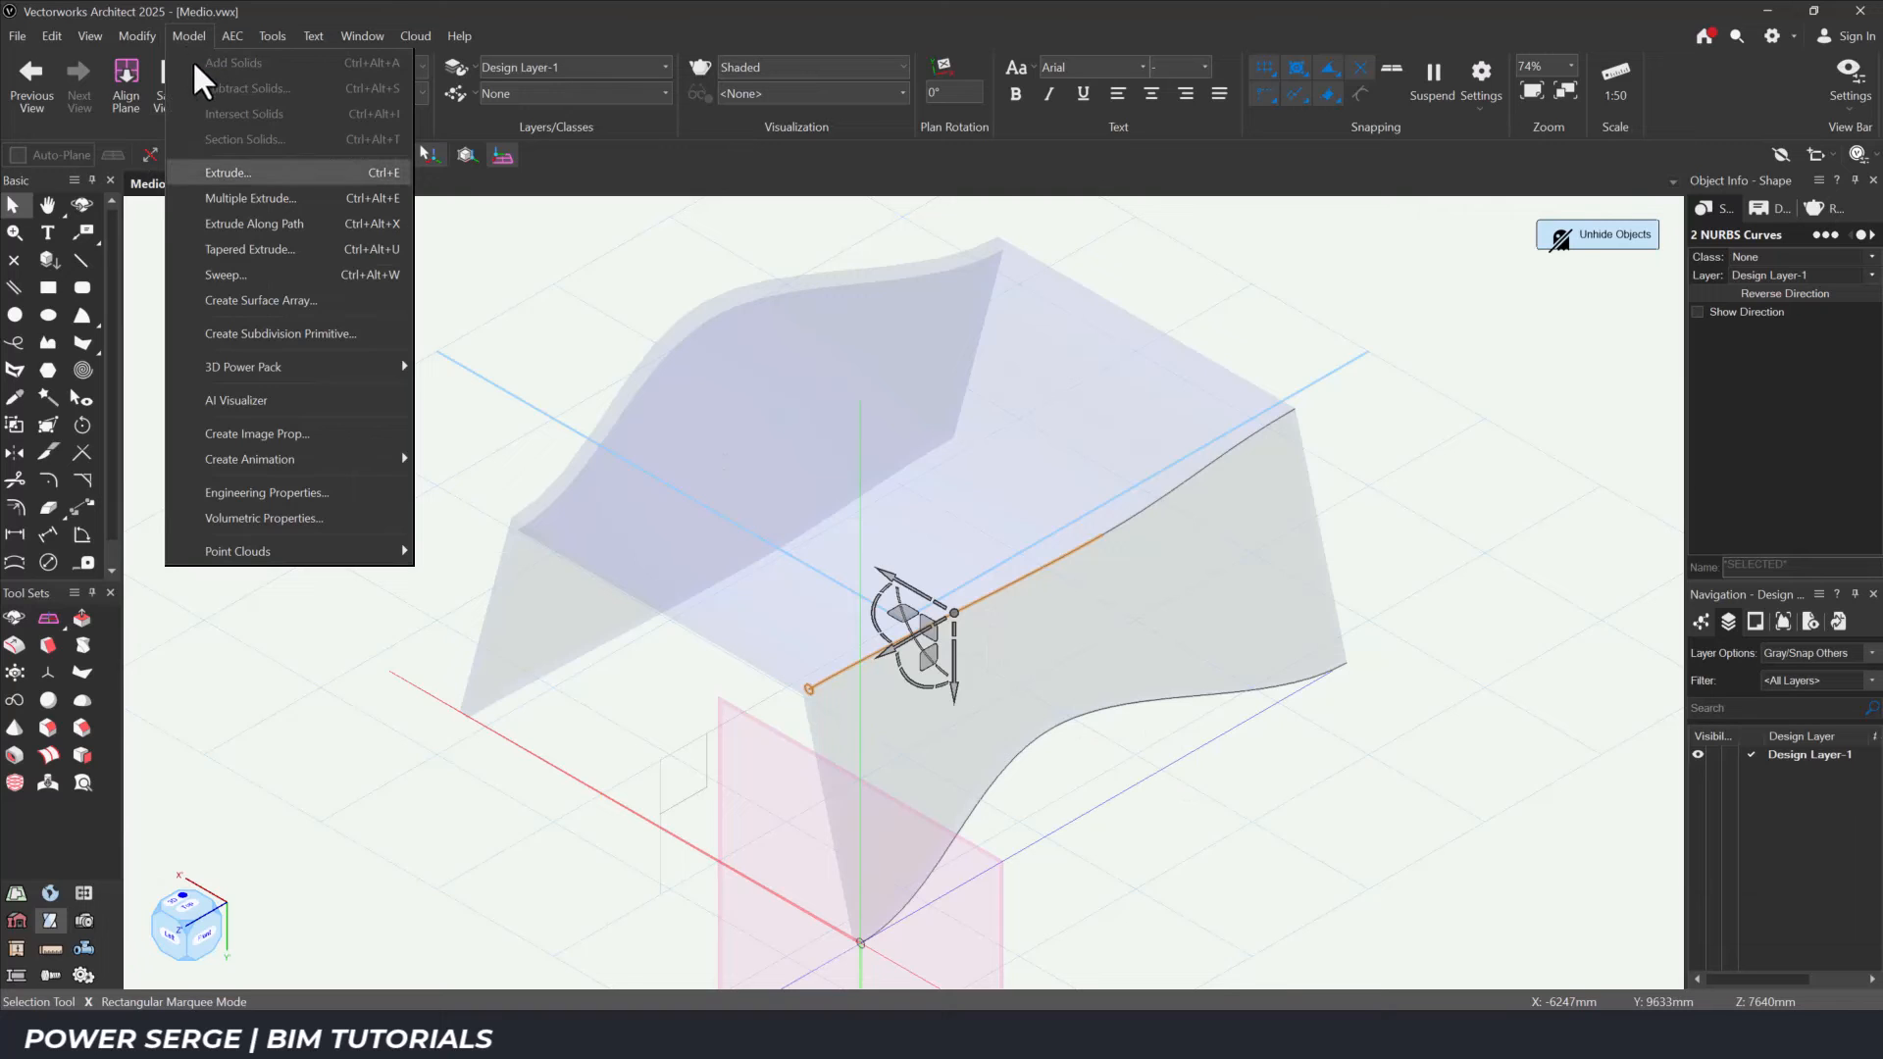
left_click(276, 221)
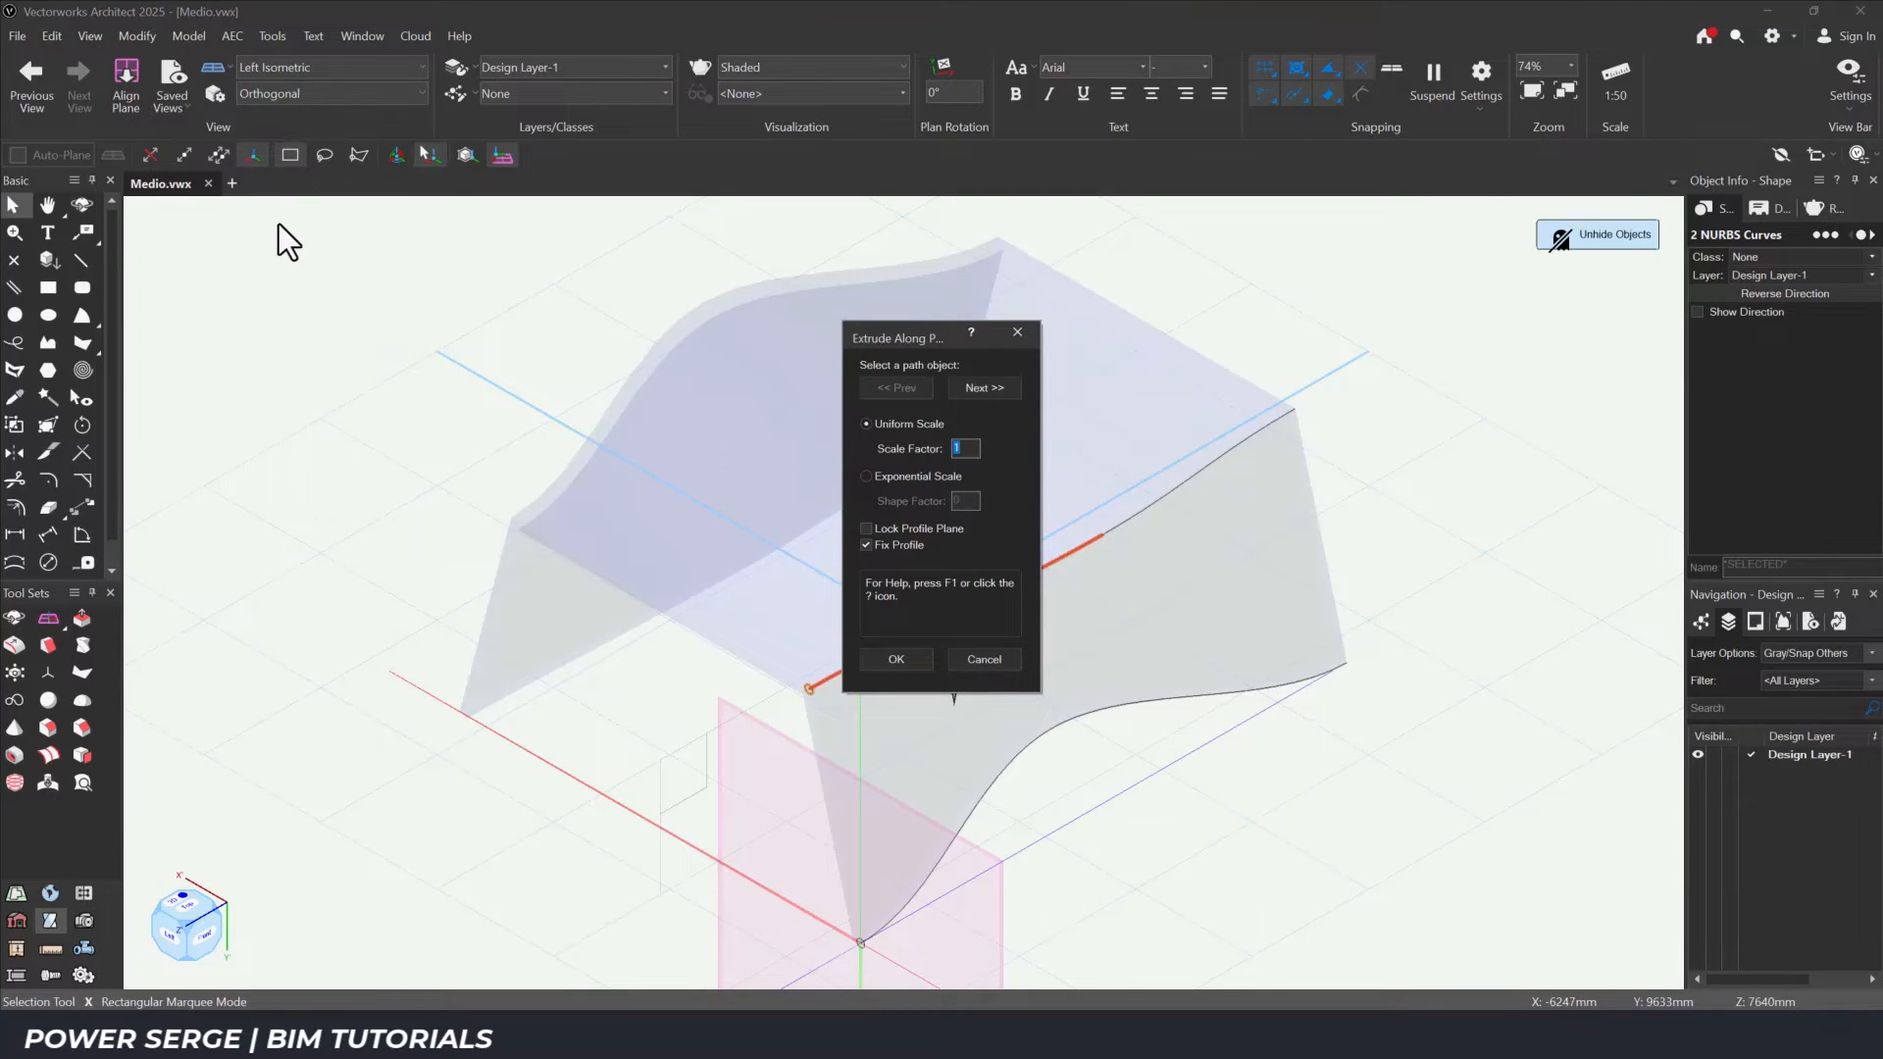
left_click(877, 657)
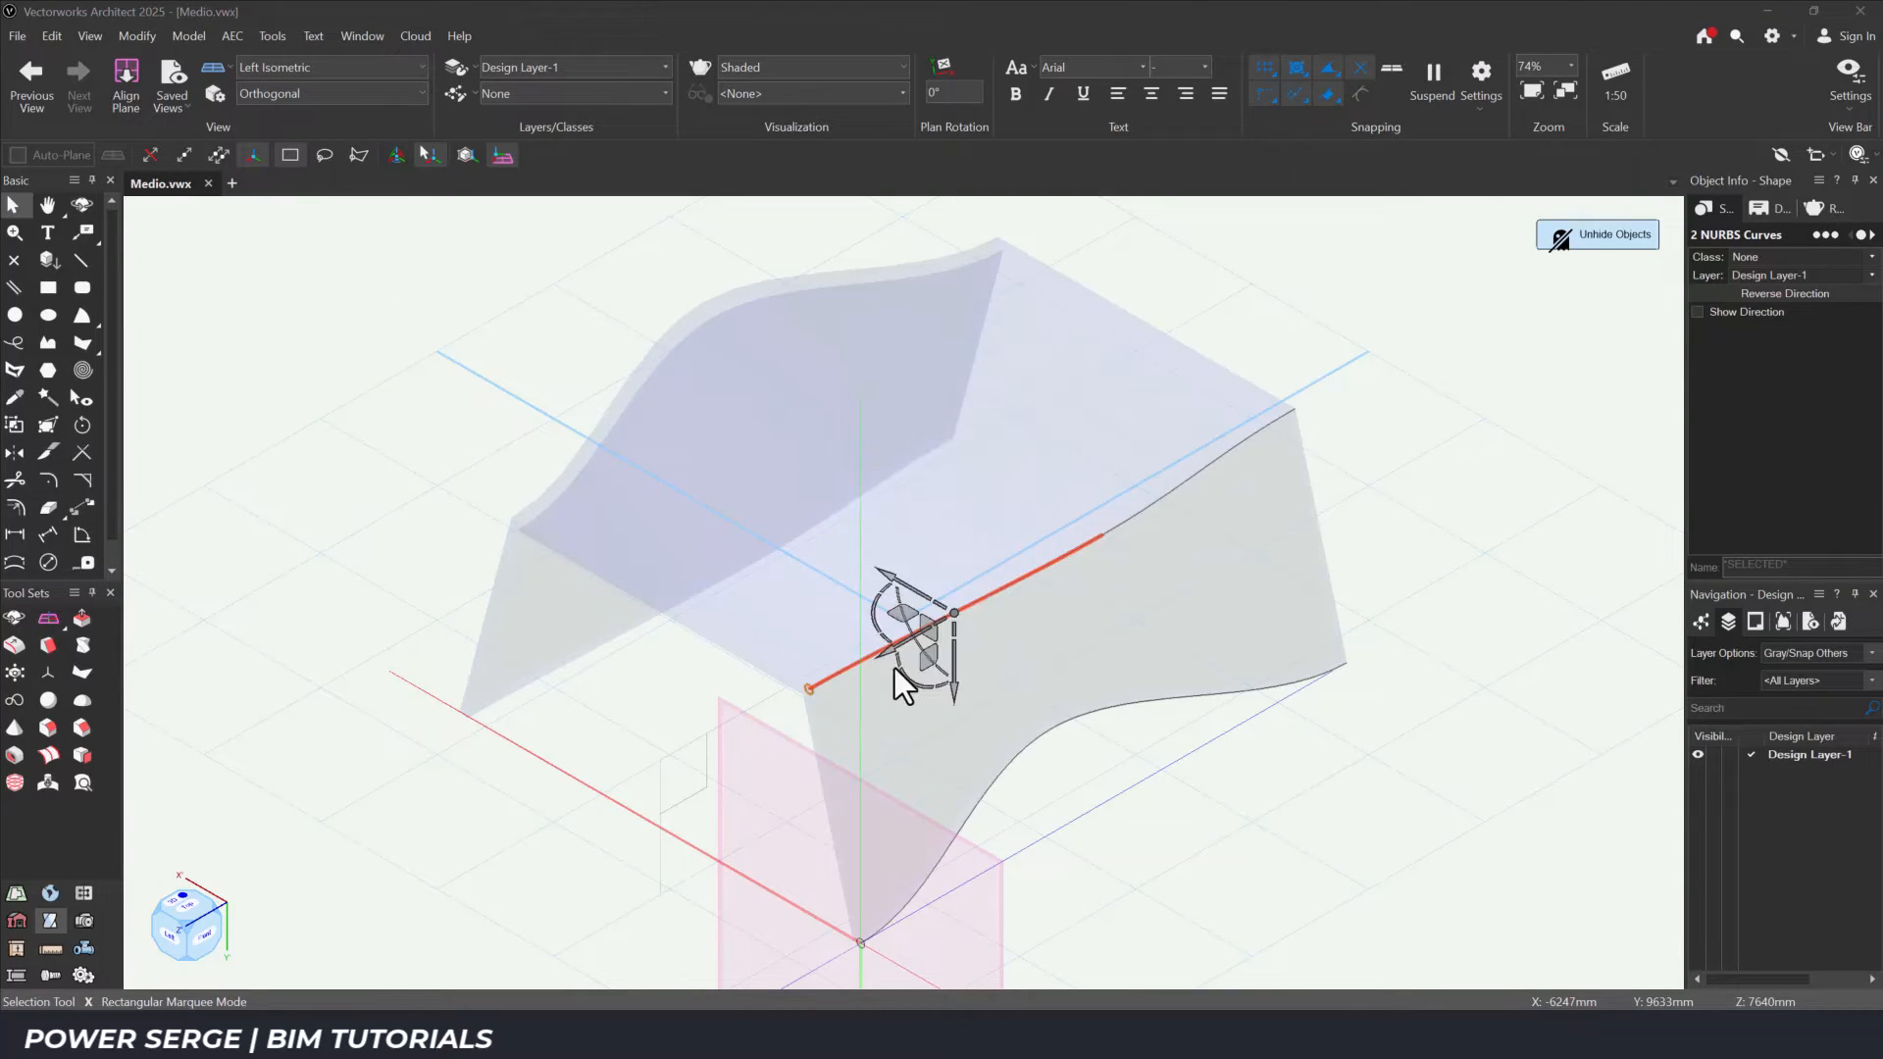
left_click(514, 862)
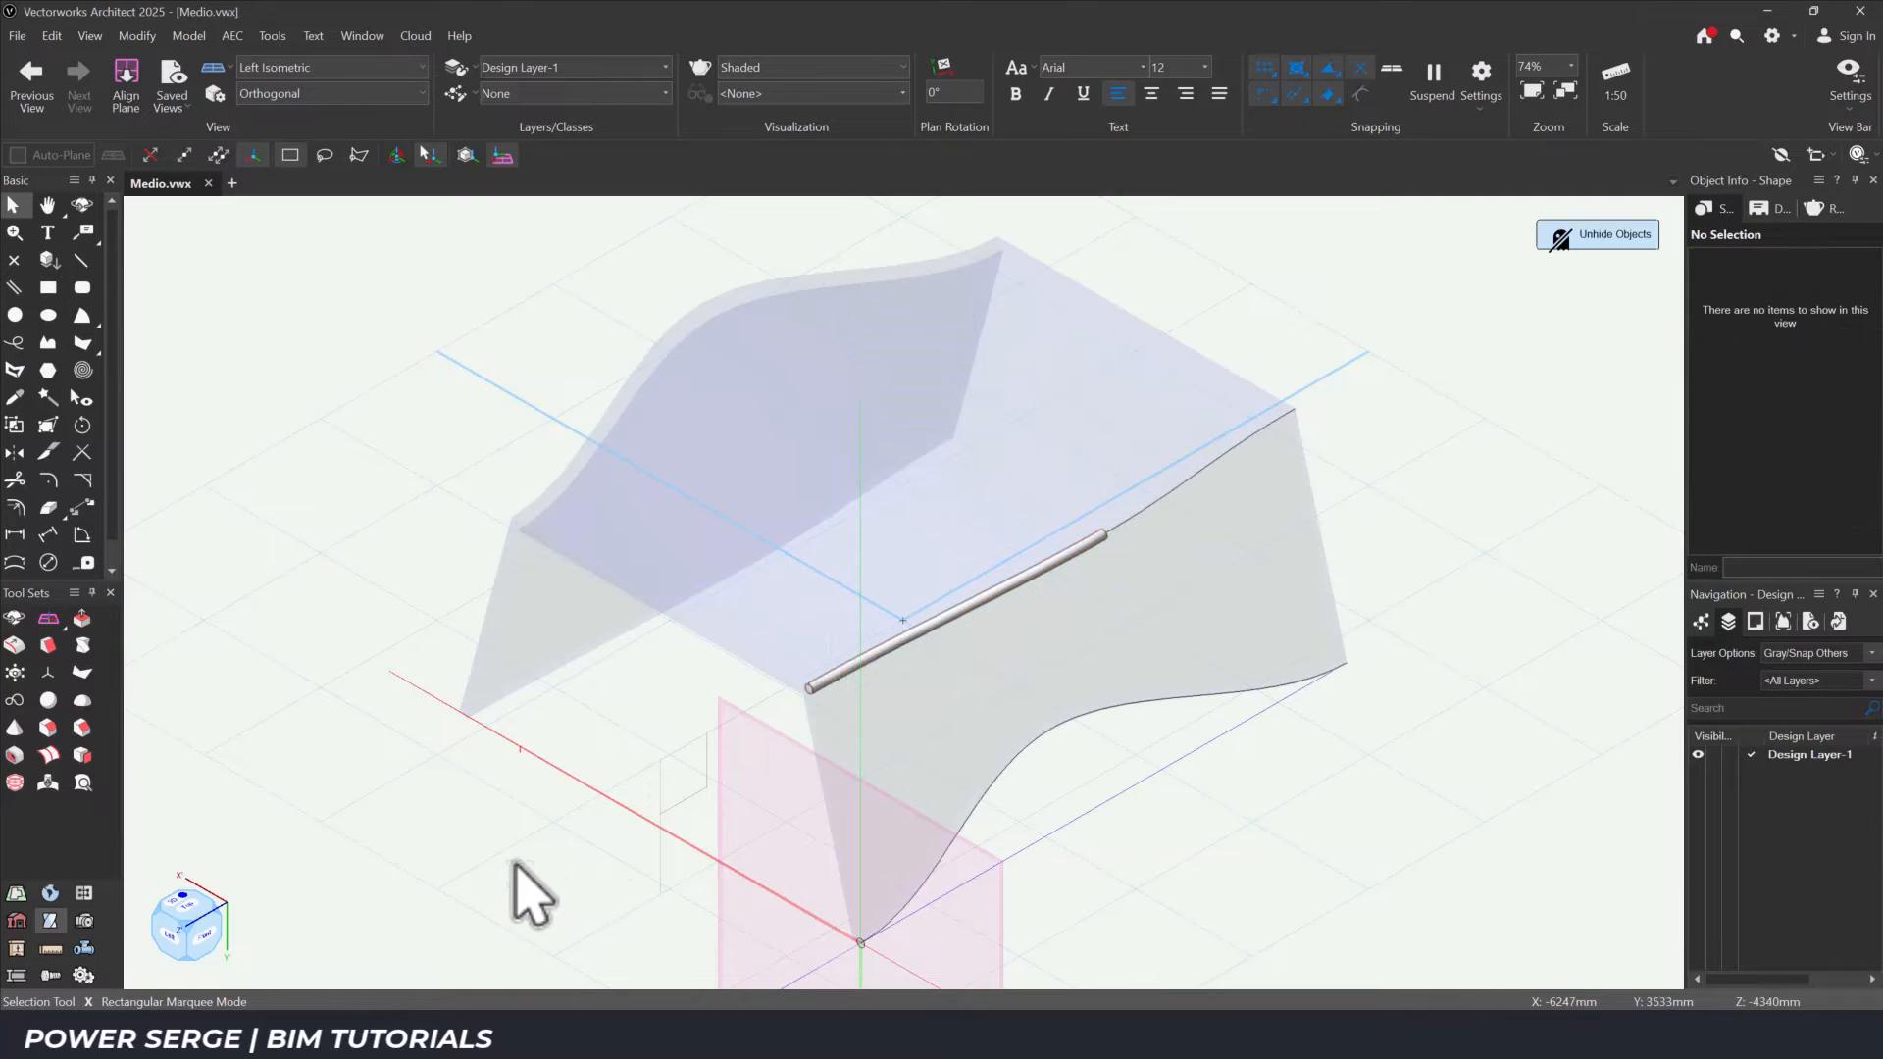
Extrude the circle along the near half of the lower front edge curve, with uniform scale factor 1 and Fix Profile on.
left_click_drag(657, 686, 1114, 971)
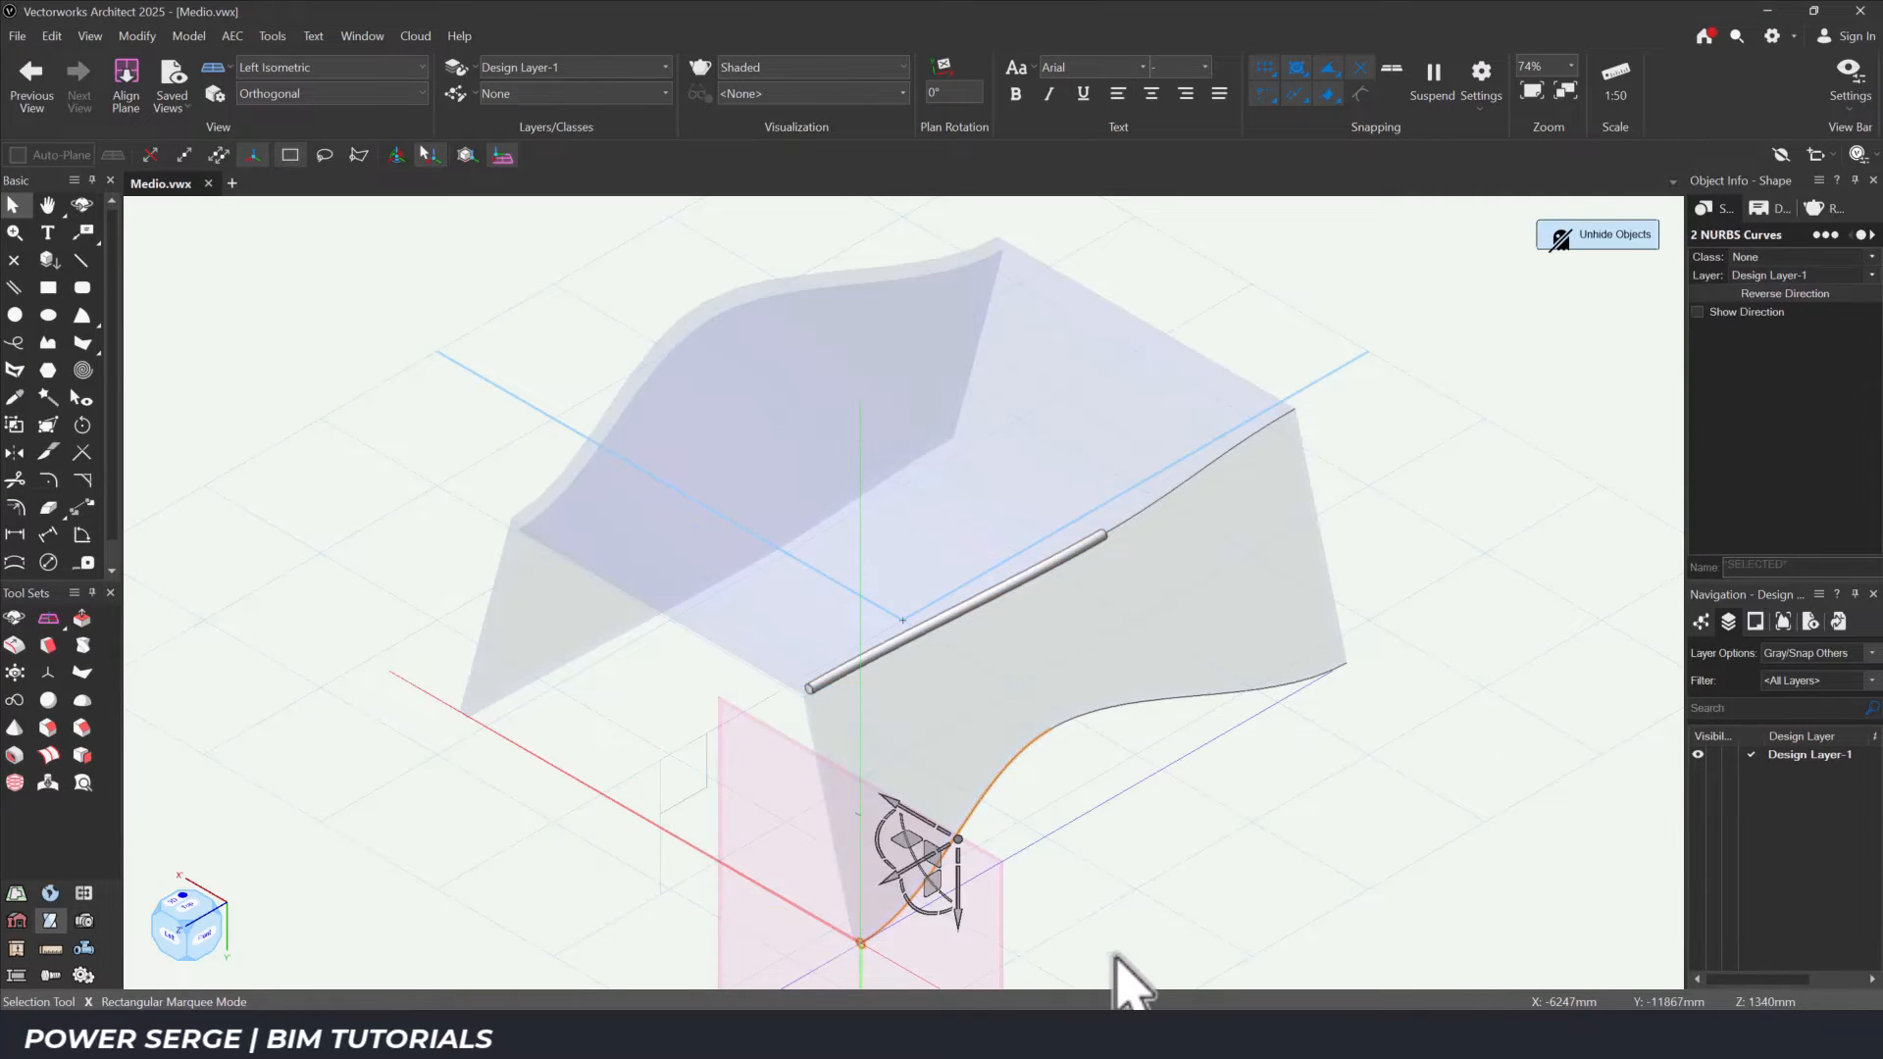
left_click(188, 39)
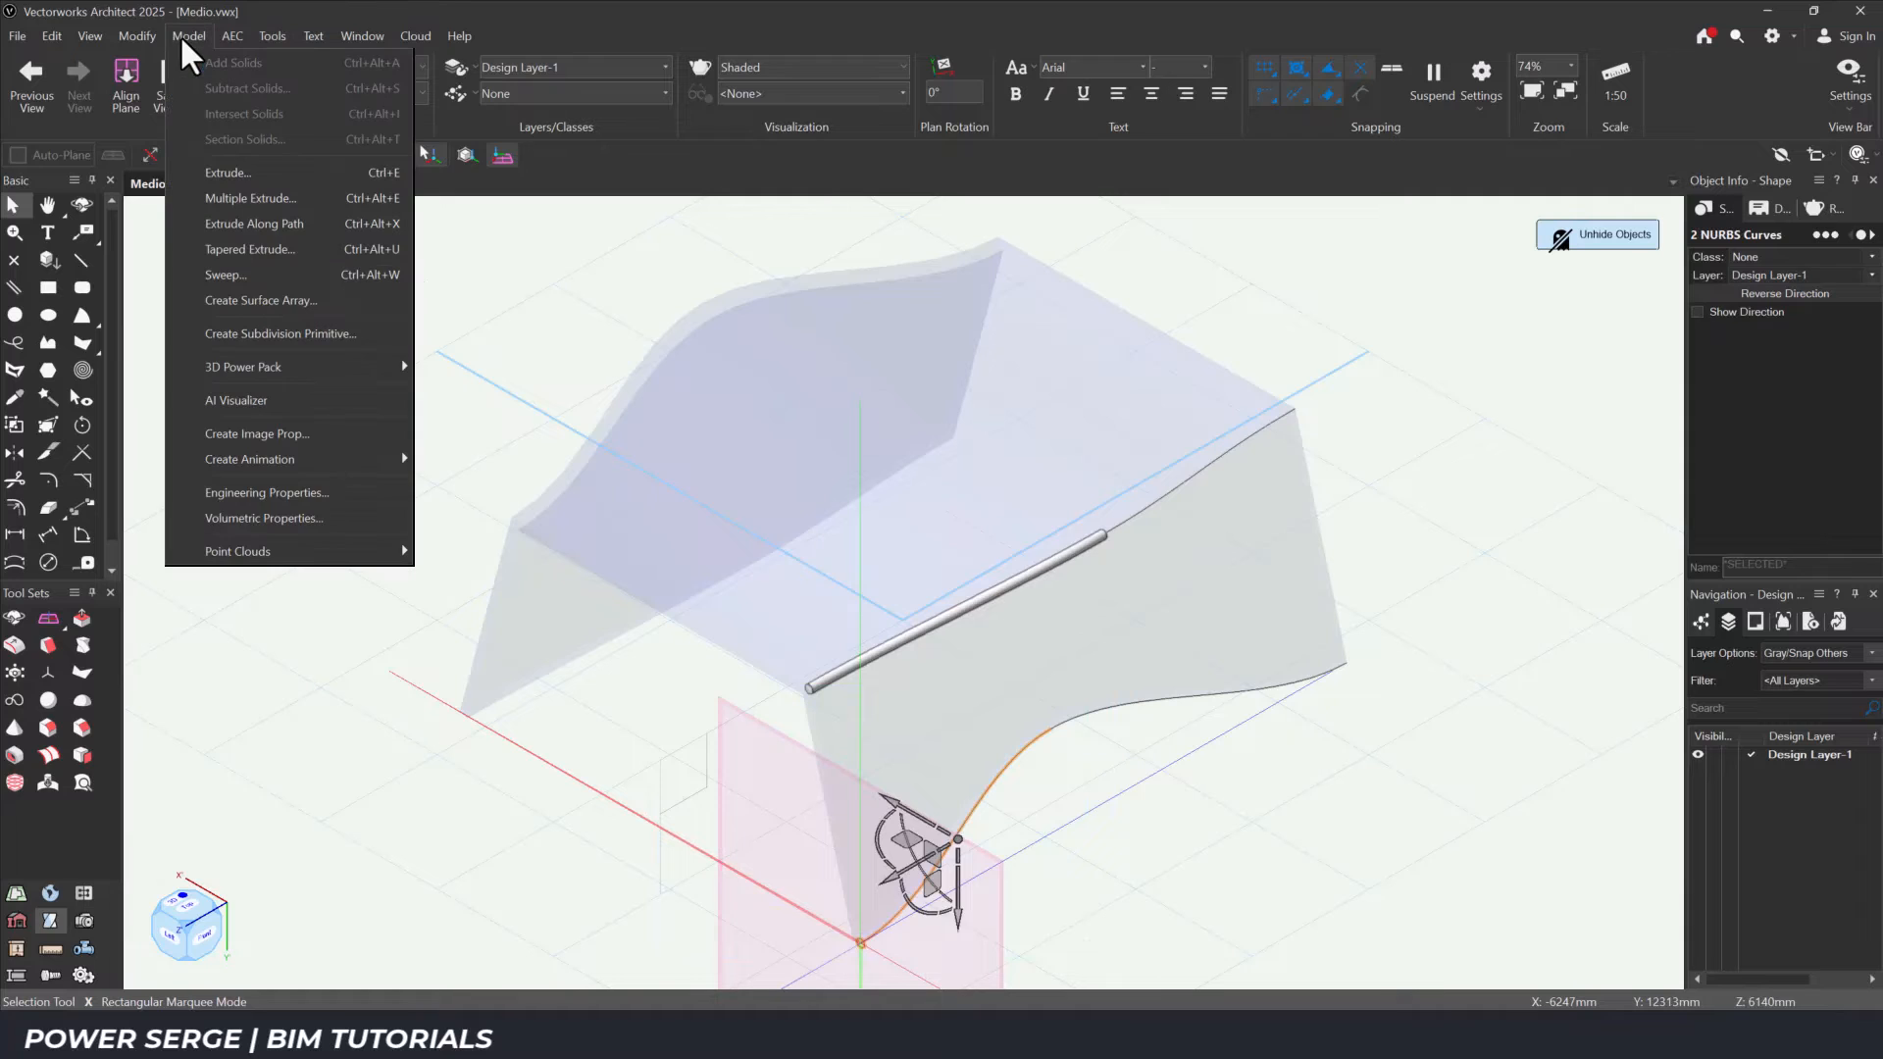
left_click(255, 224)
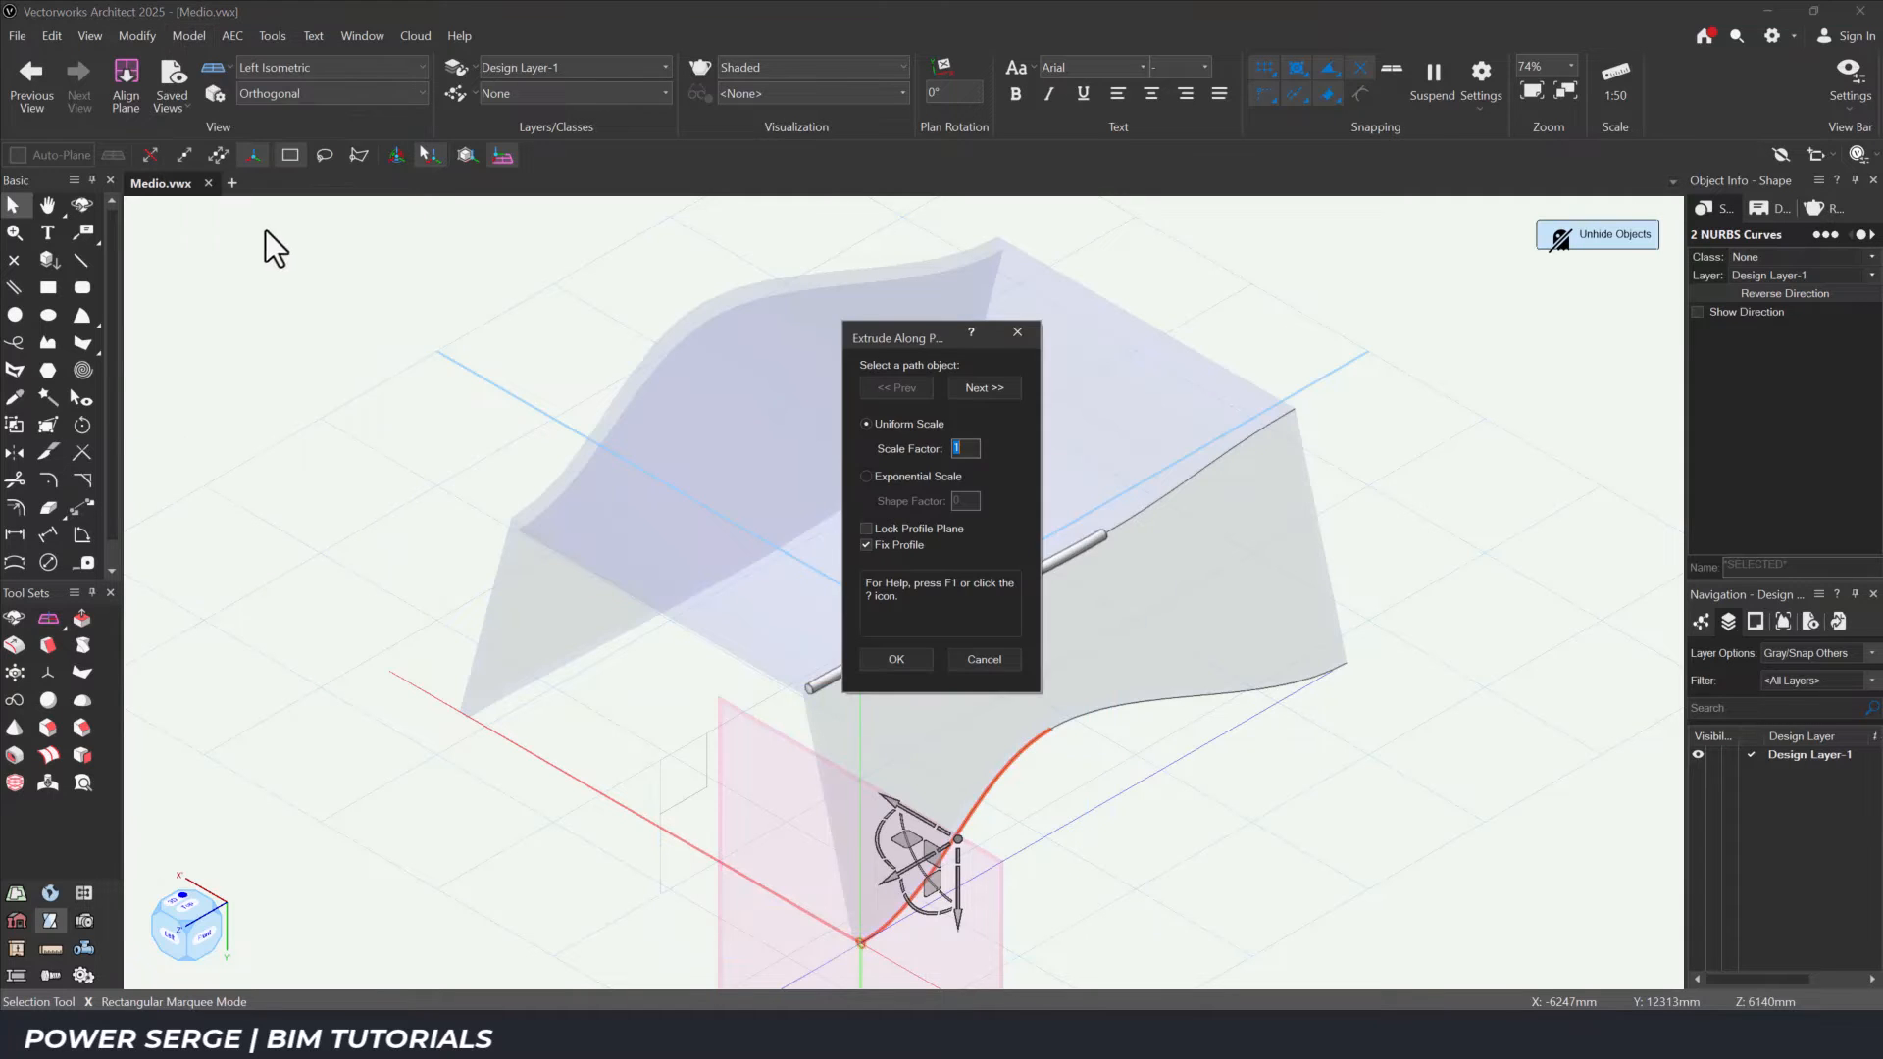
left_click(879, 658)
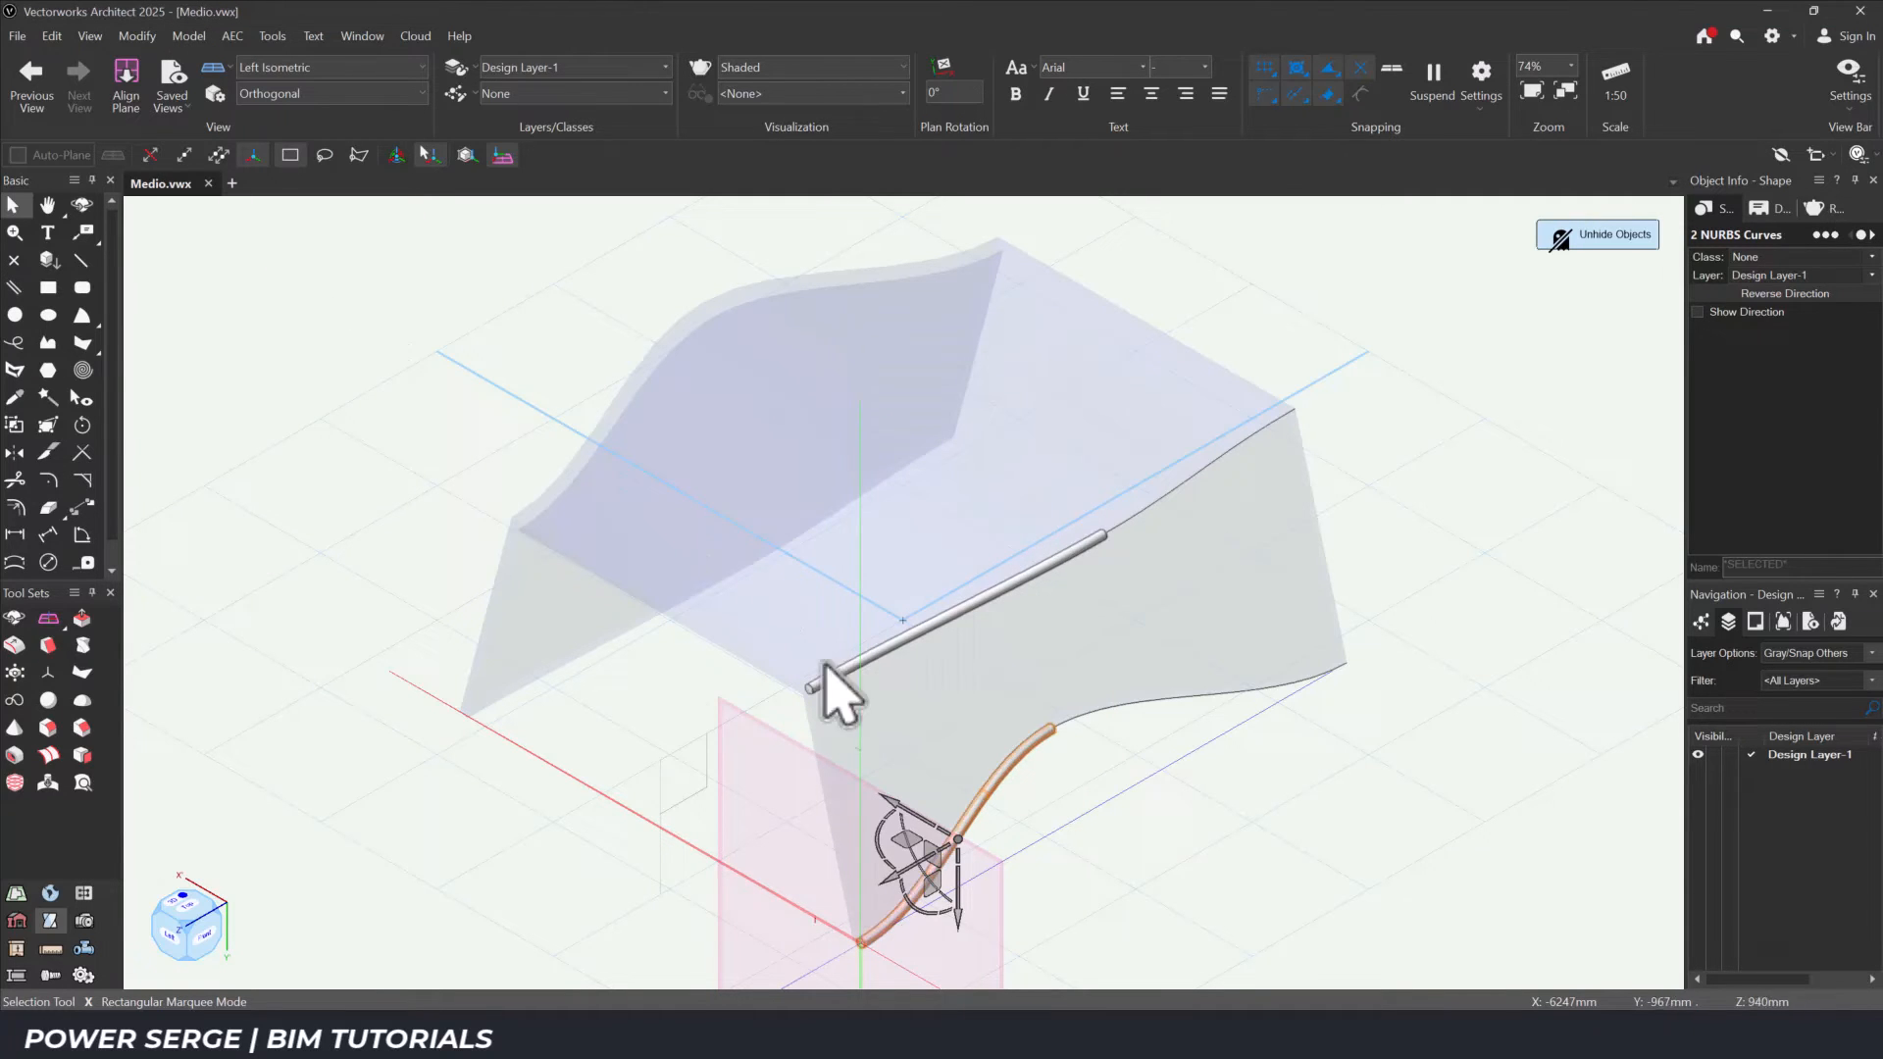
left_click(414, 815)
In Top view, mirror duplicates of the two tubes across the shell's vertical centre line to complete the front edges.
left_click(188, 908)
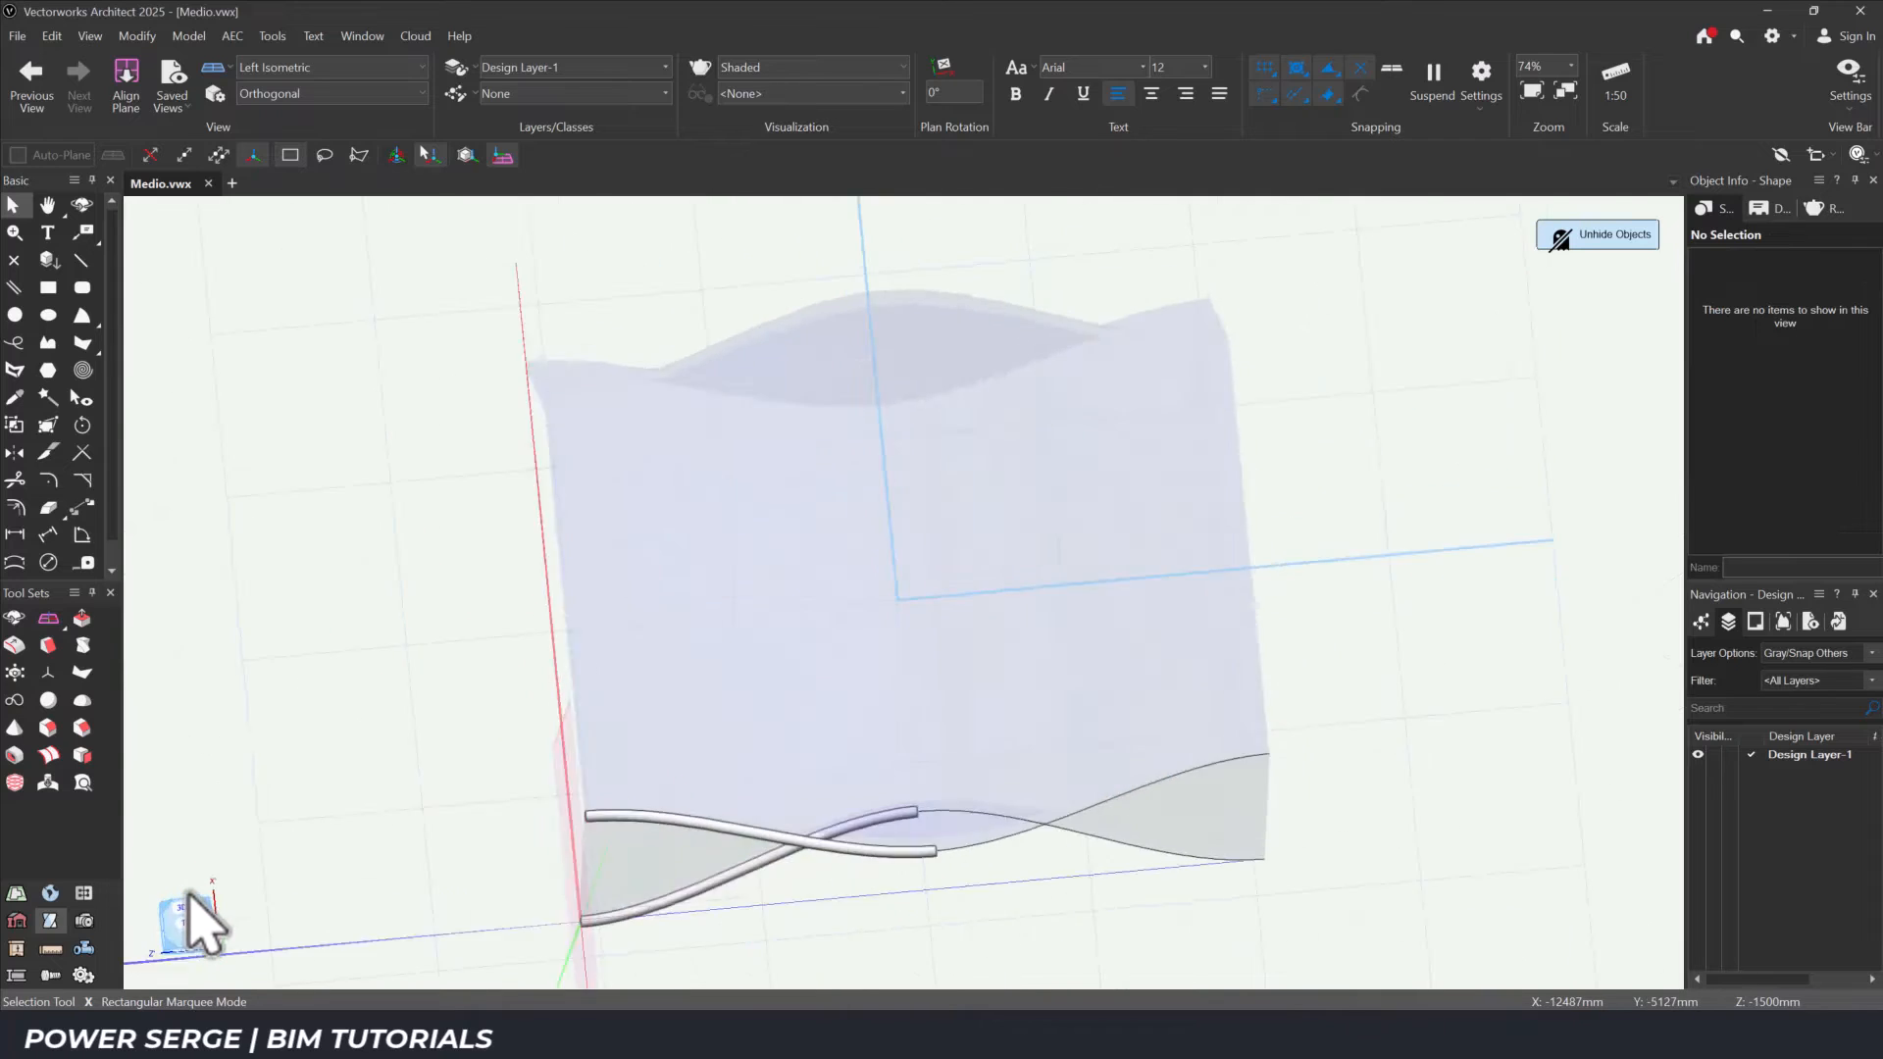
left_click_drag(497, 618, 961, 947)
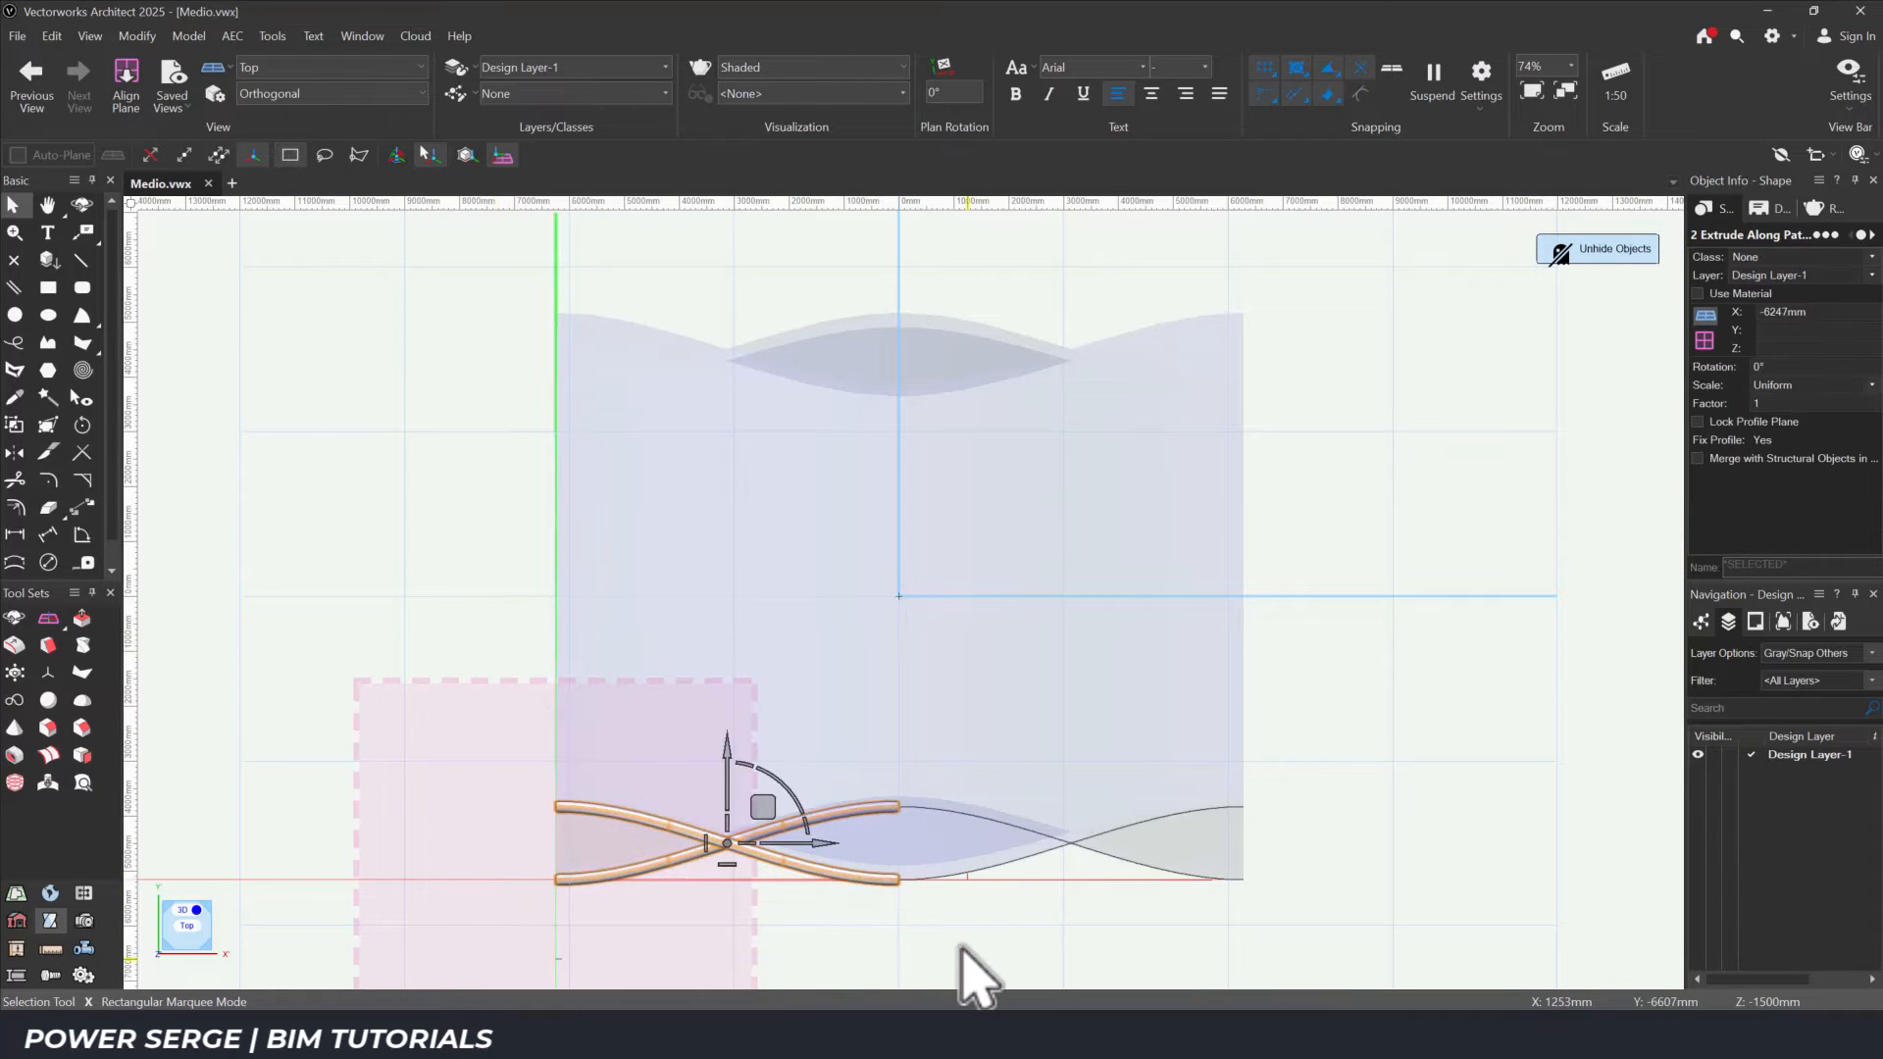
left_click(15, 452)
left_click(898, 884)
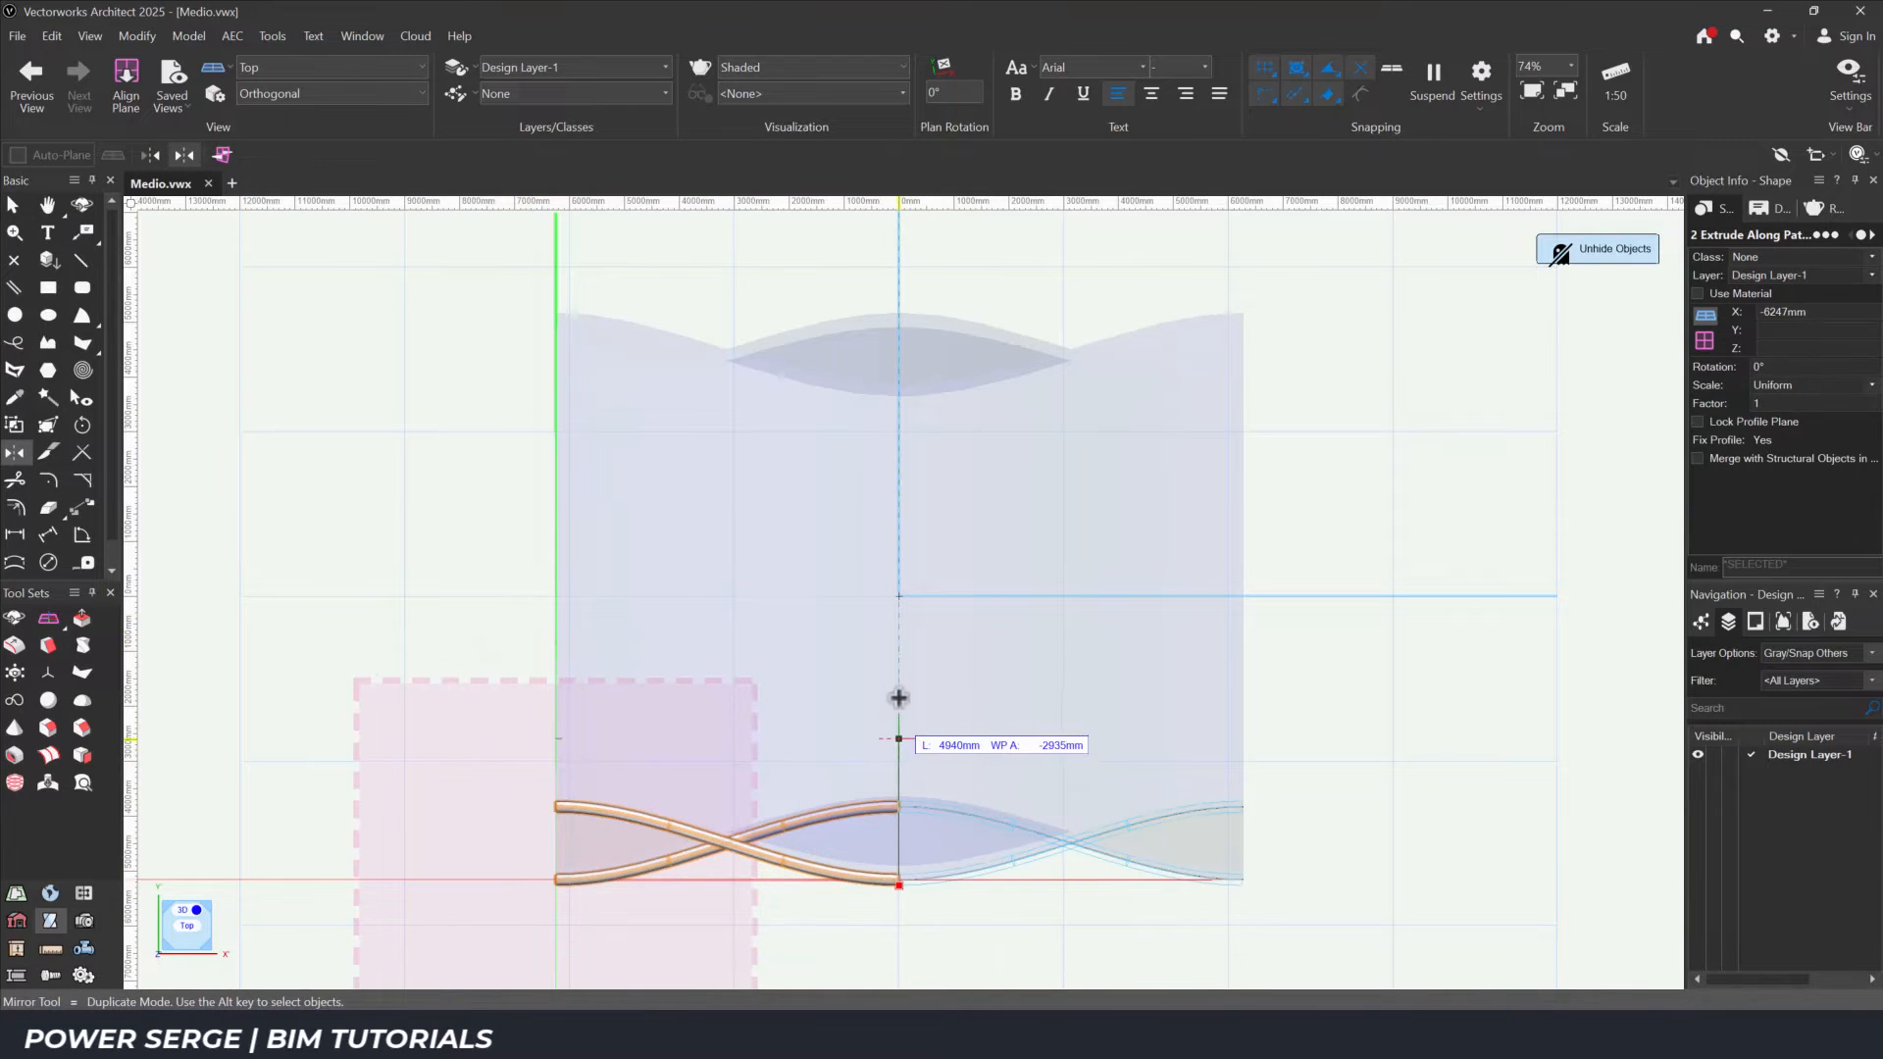
left_click(898, 697)
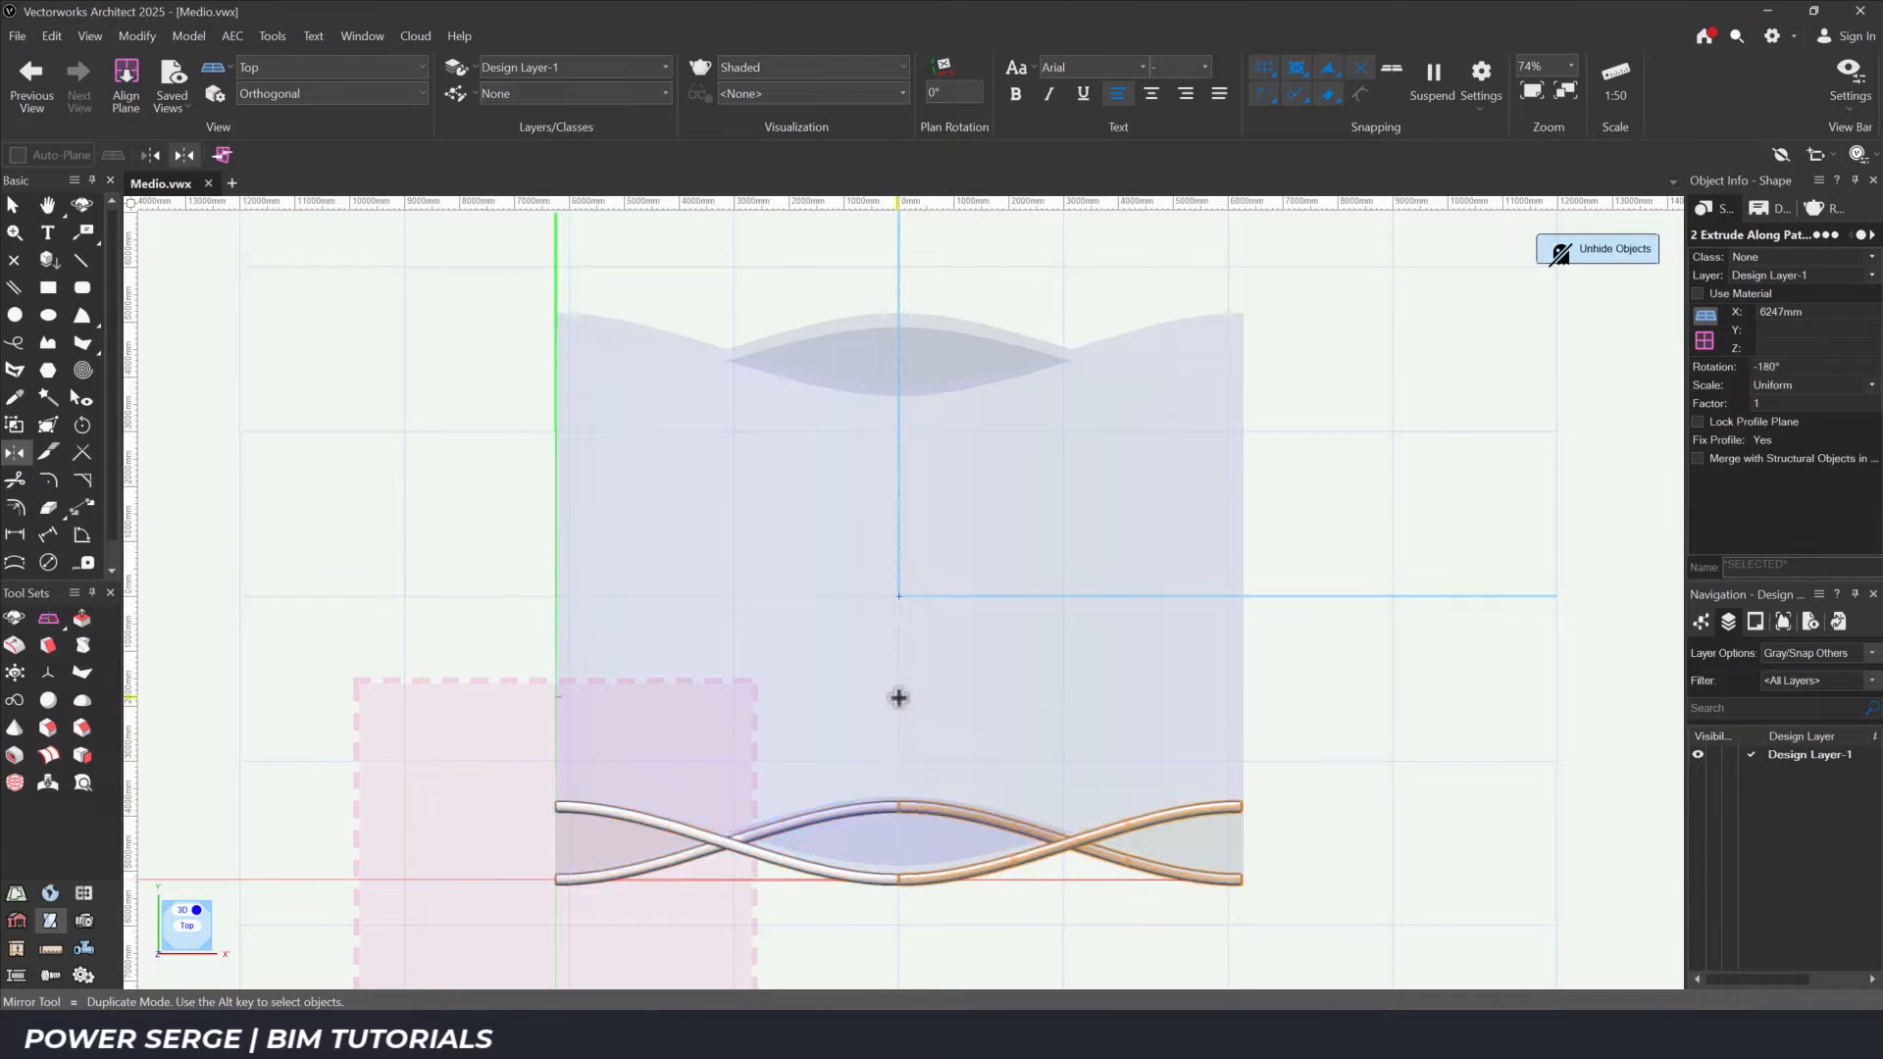
key("Escape")
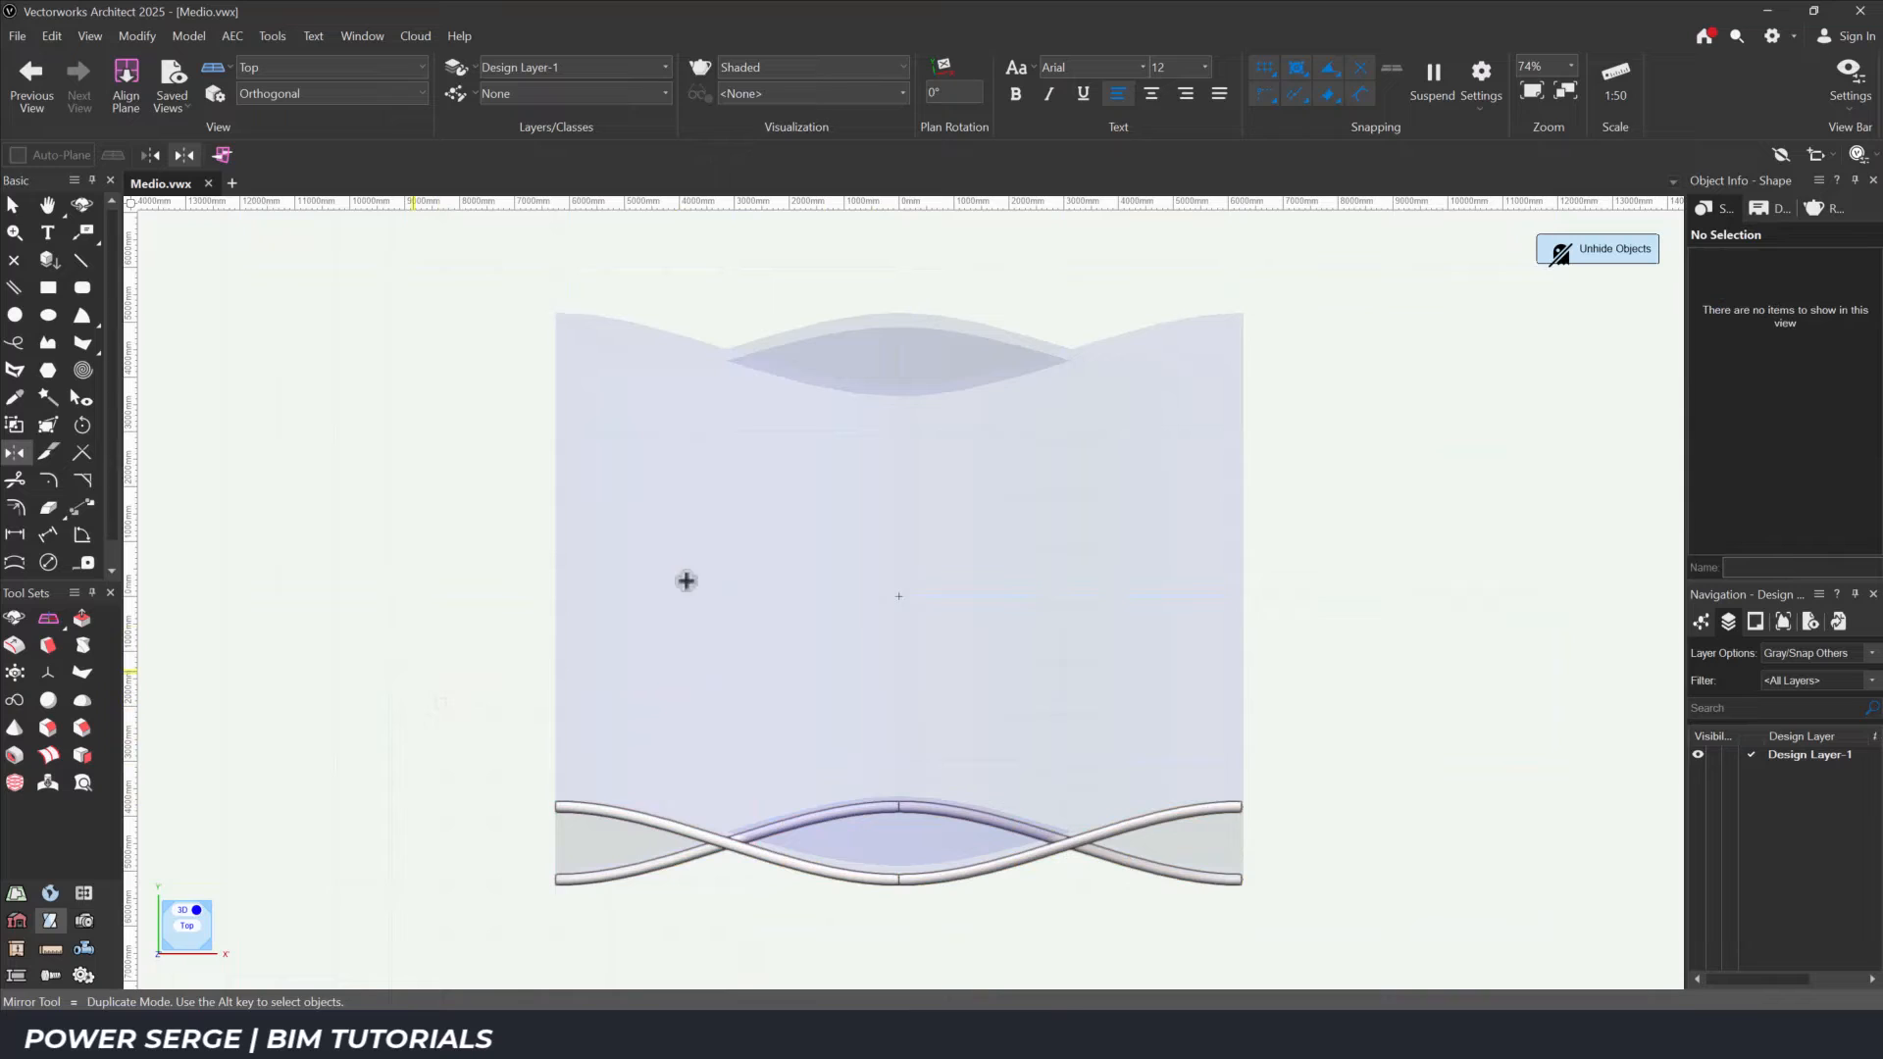
Mirror duplicates of all the front edge tubes and curves across the horizontal centre line to the shell's opposite side.
left_click(12, 205)
left_click_drag(790, 863, 1338, 971)
left_click(15, 455)
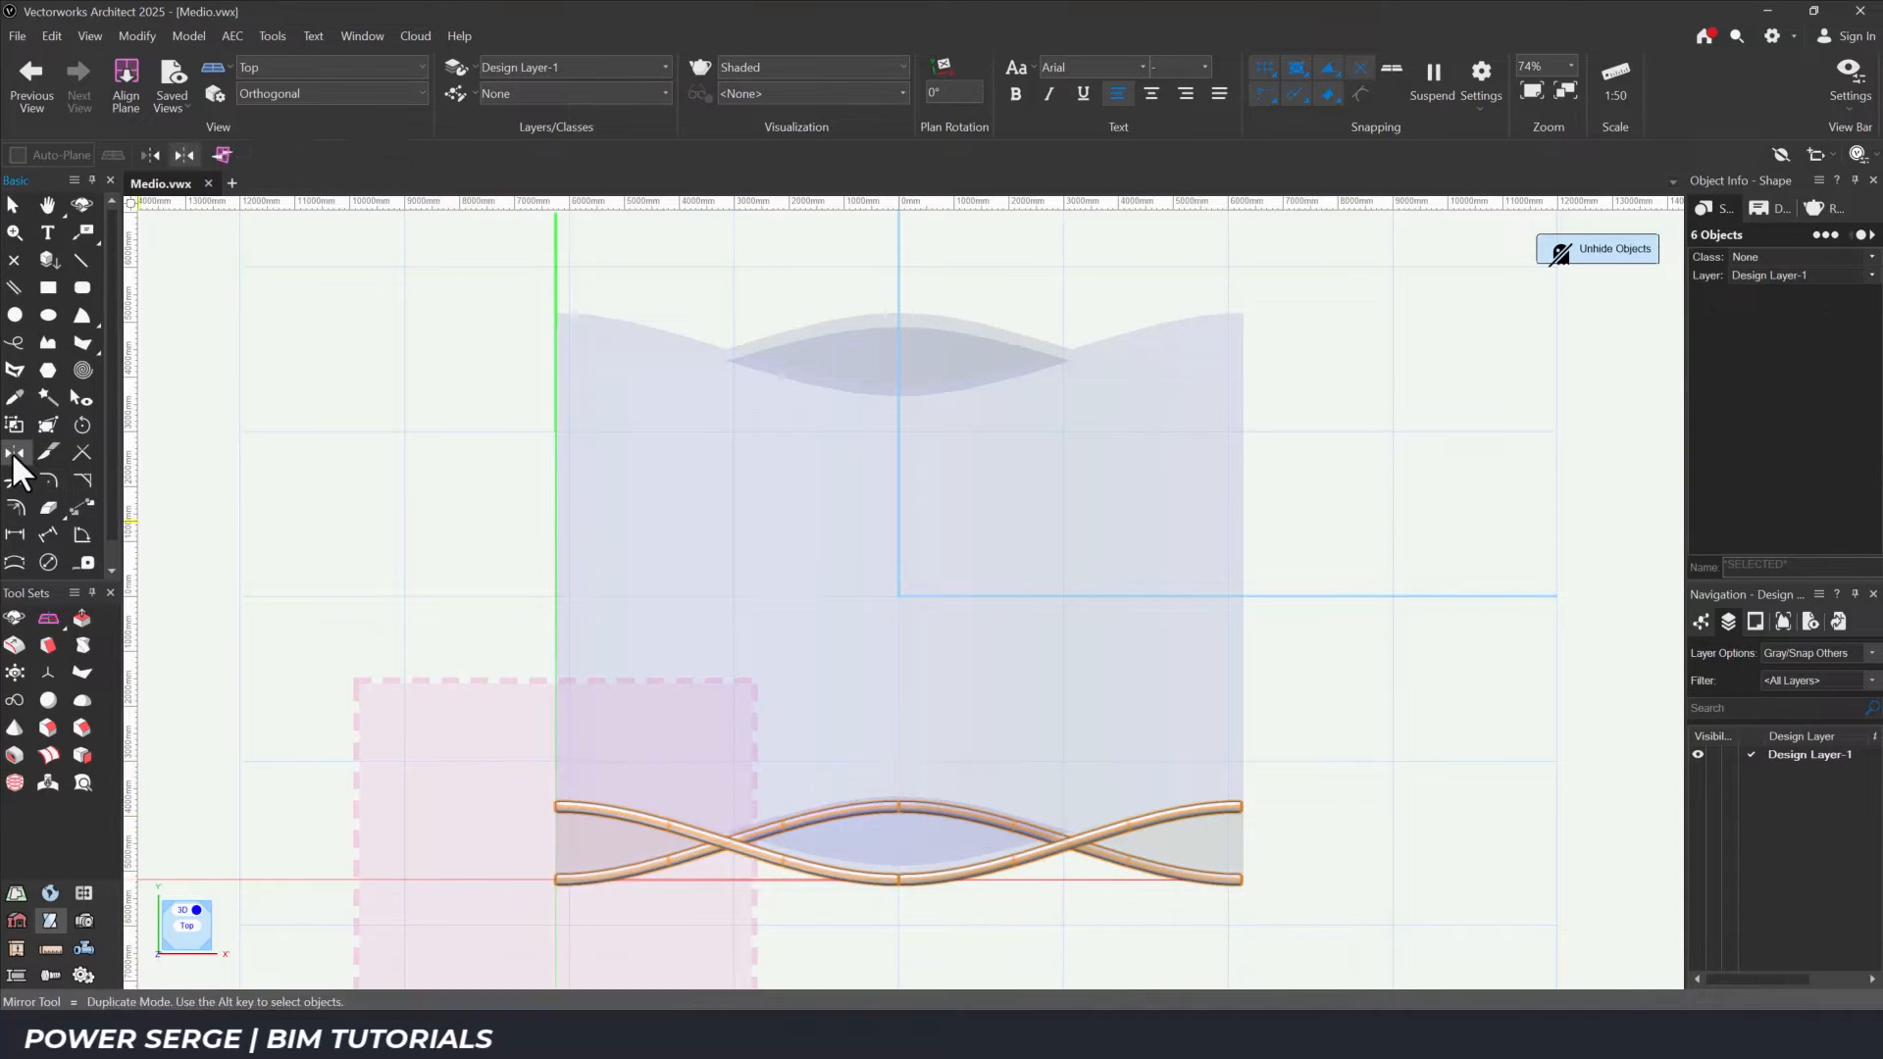
left_click(899, 595)
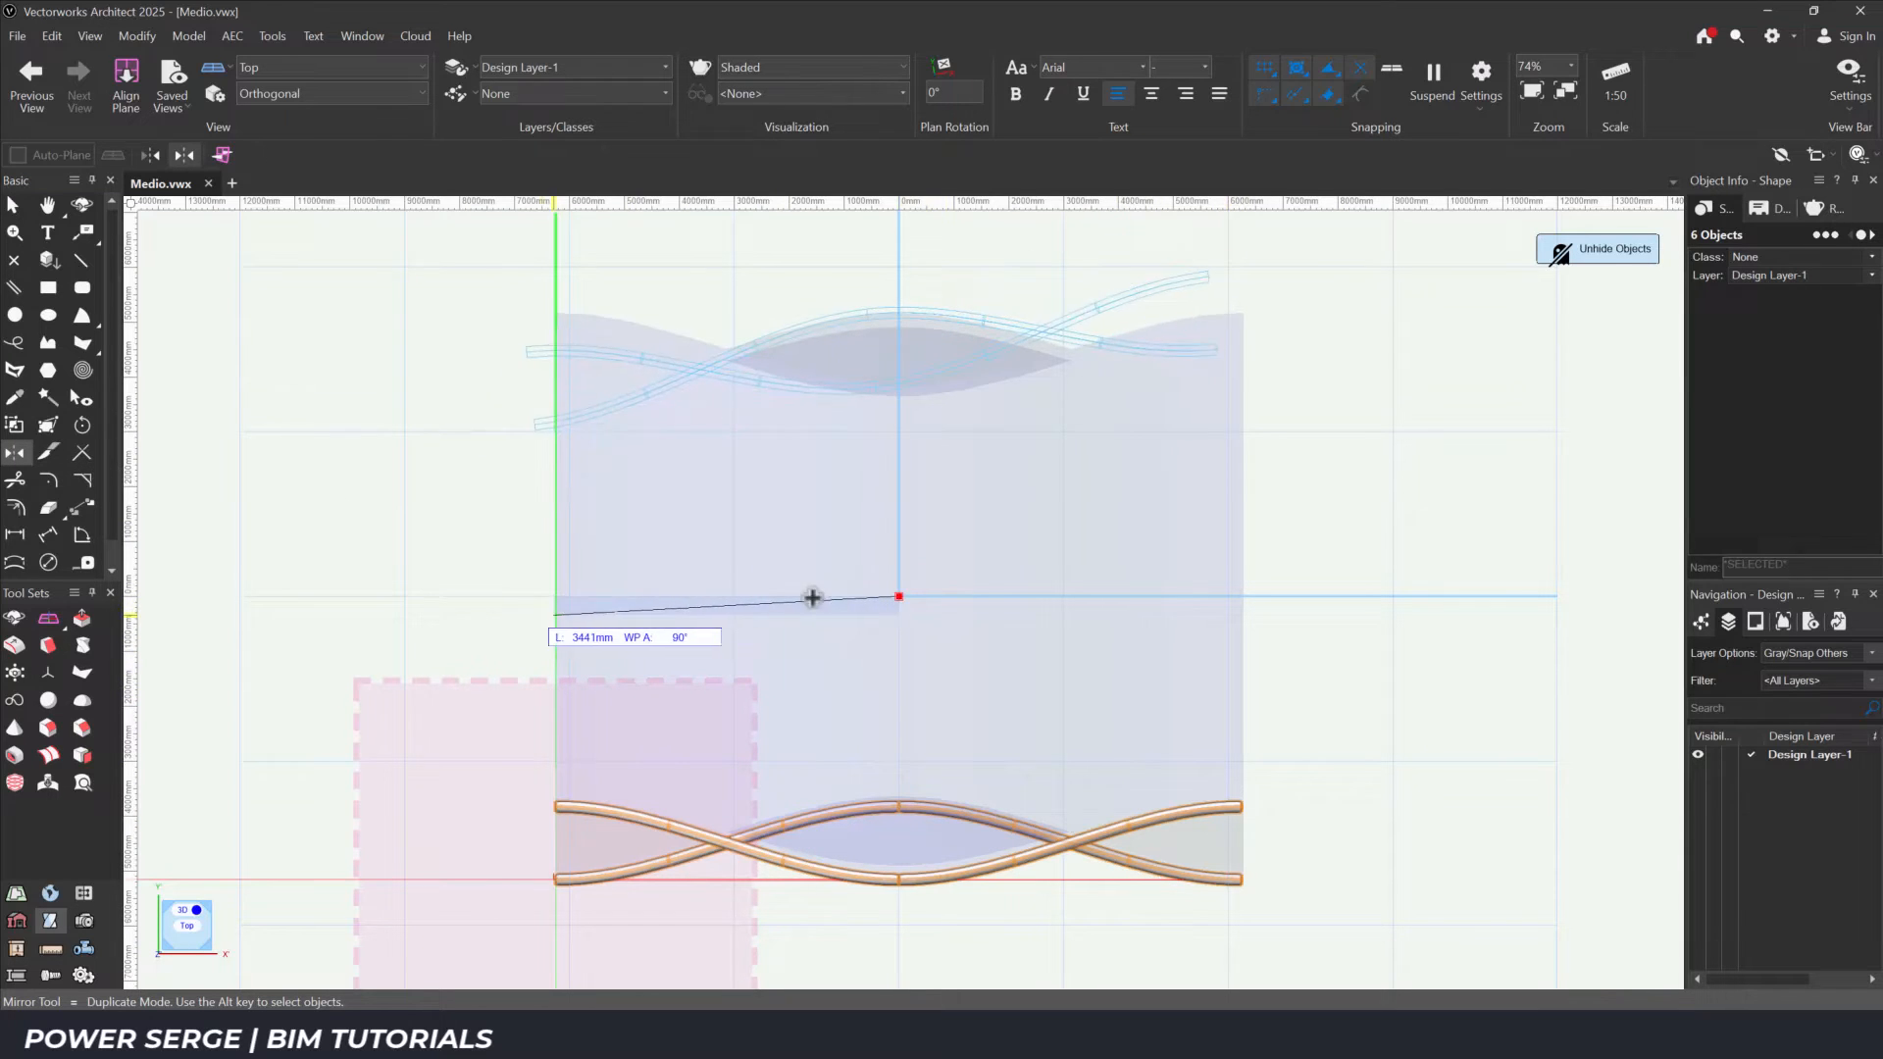
left_click(479, 596)
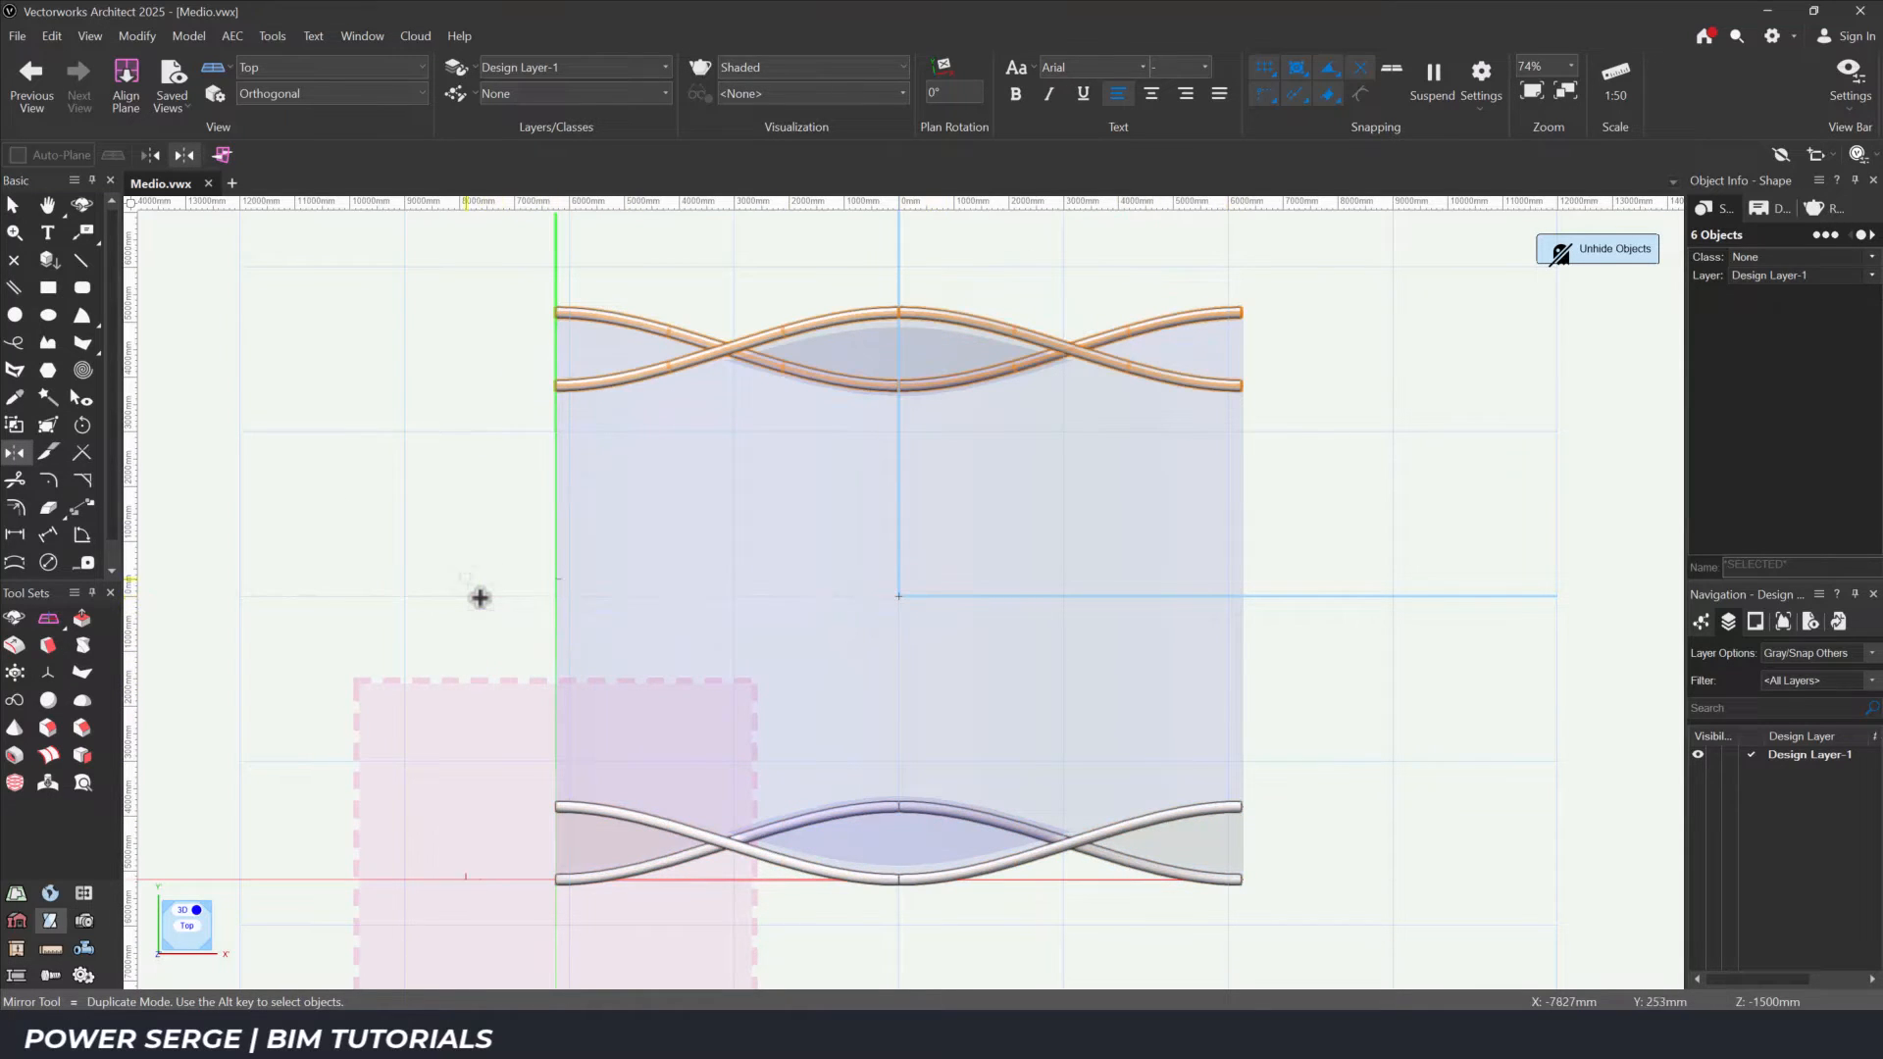
left_click(13, 205)
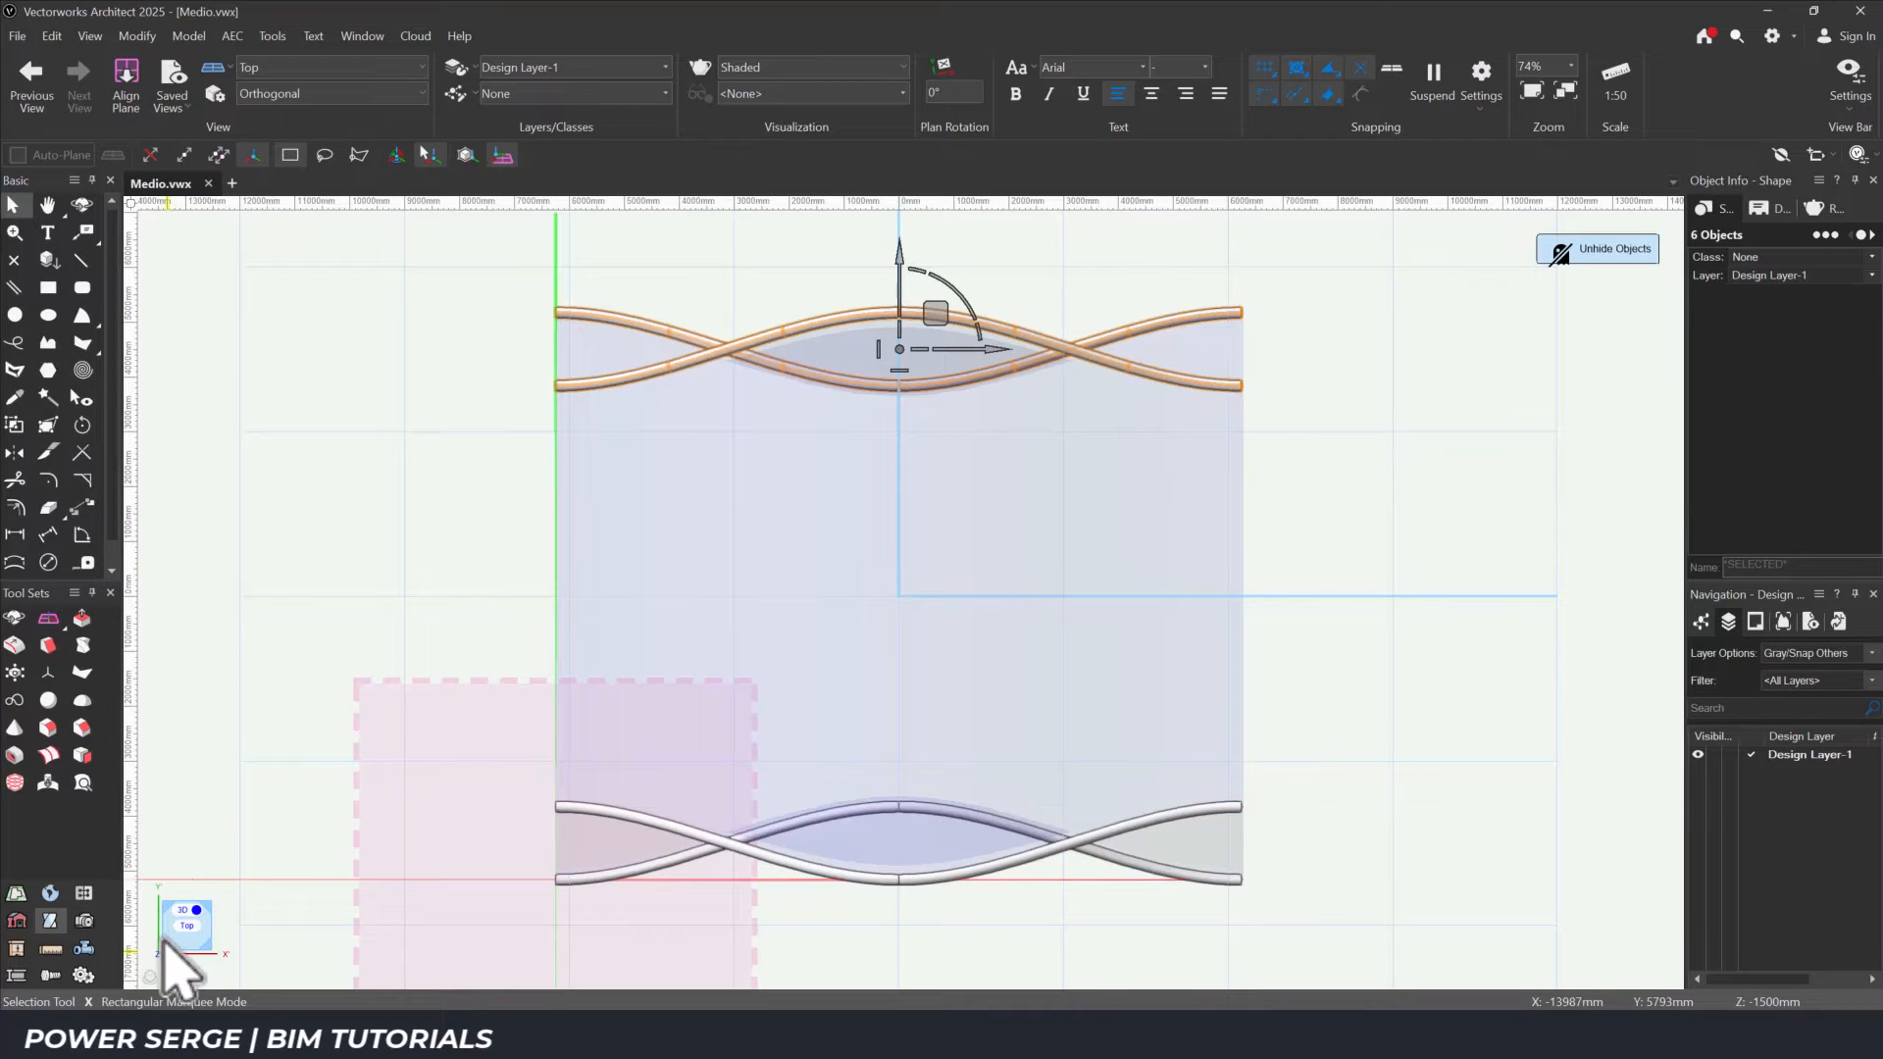
Return to the Left Isometric view, then group all the edge tubes and curves and hide the group.
left_click(165, 943)
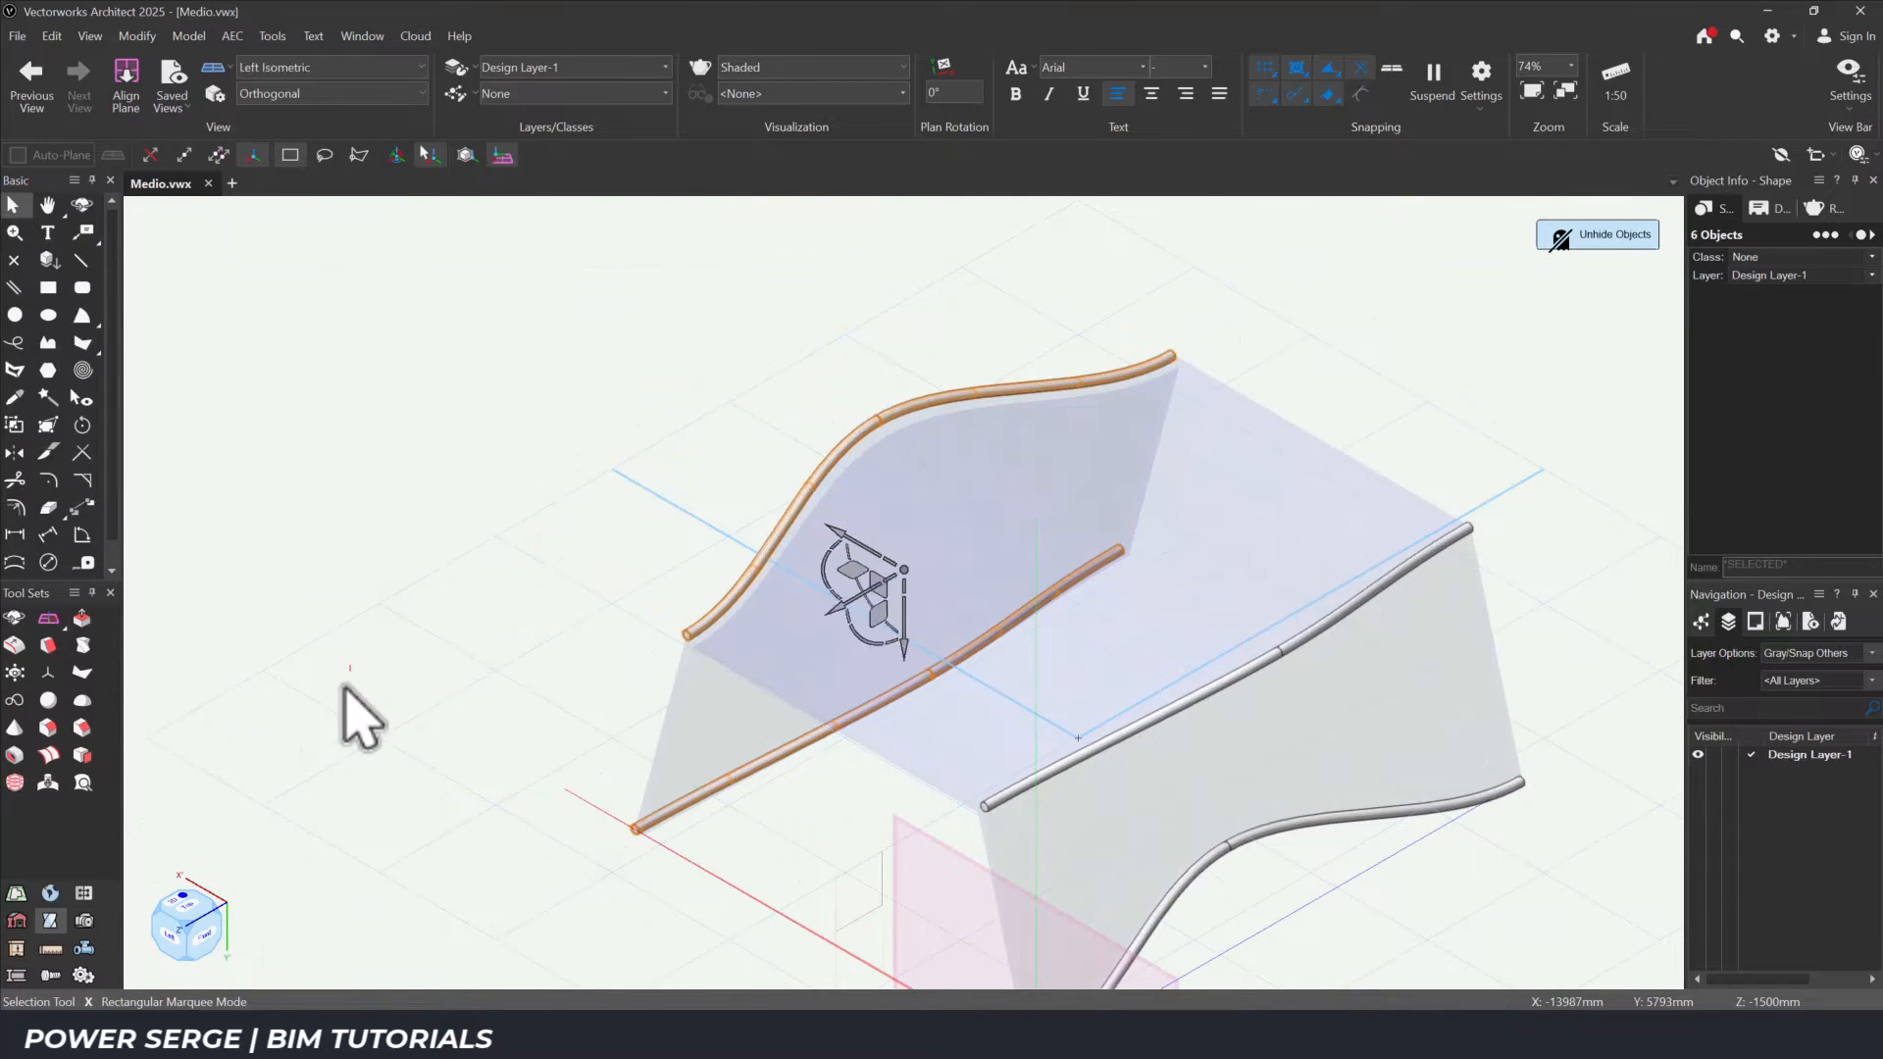
left_click(345, 688)
key("ctrl+6")
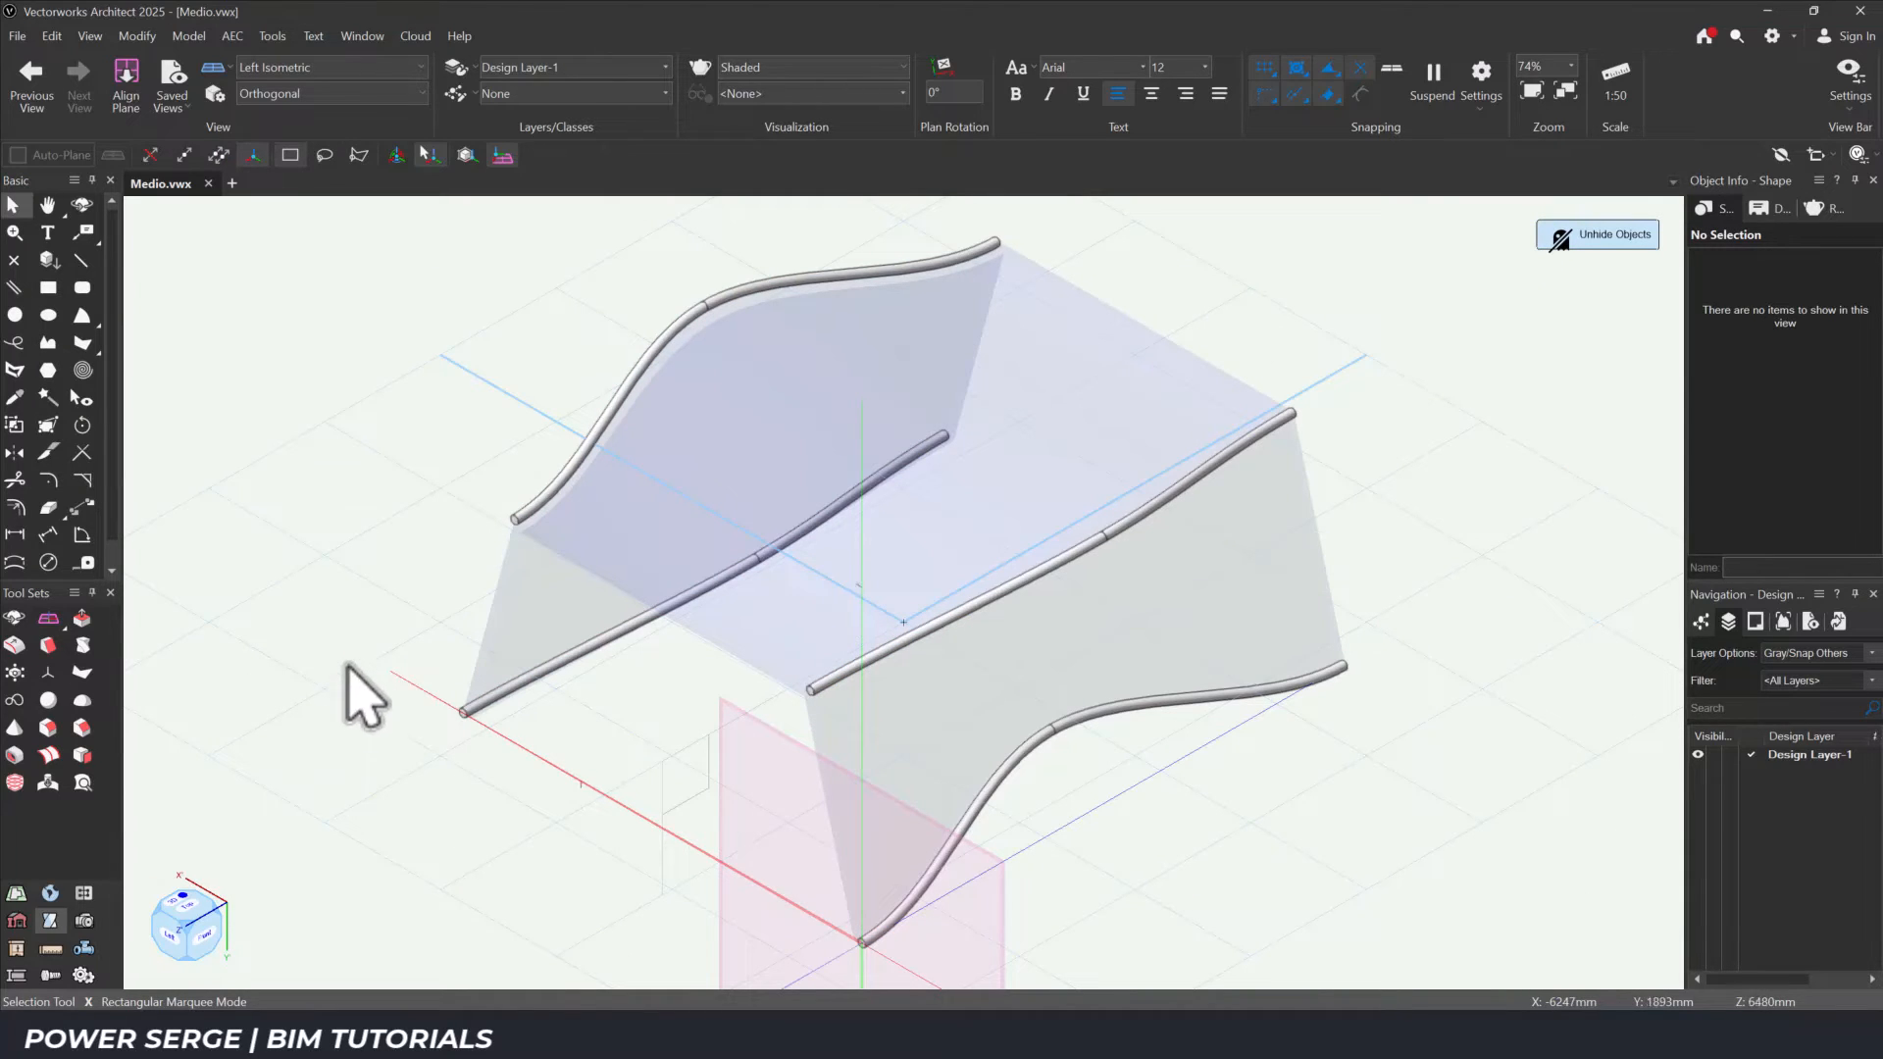
left_click_drag(350, 208, 1429, 944)
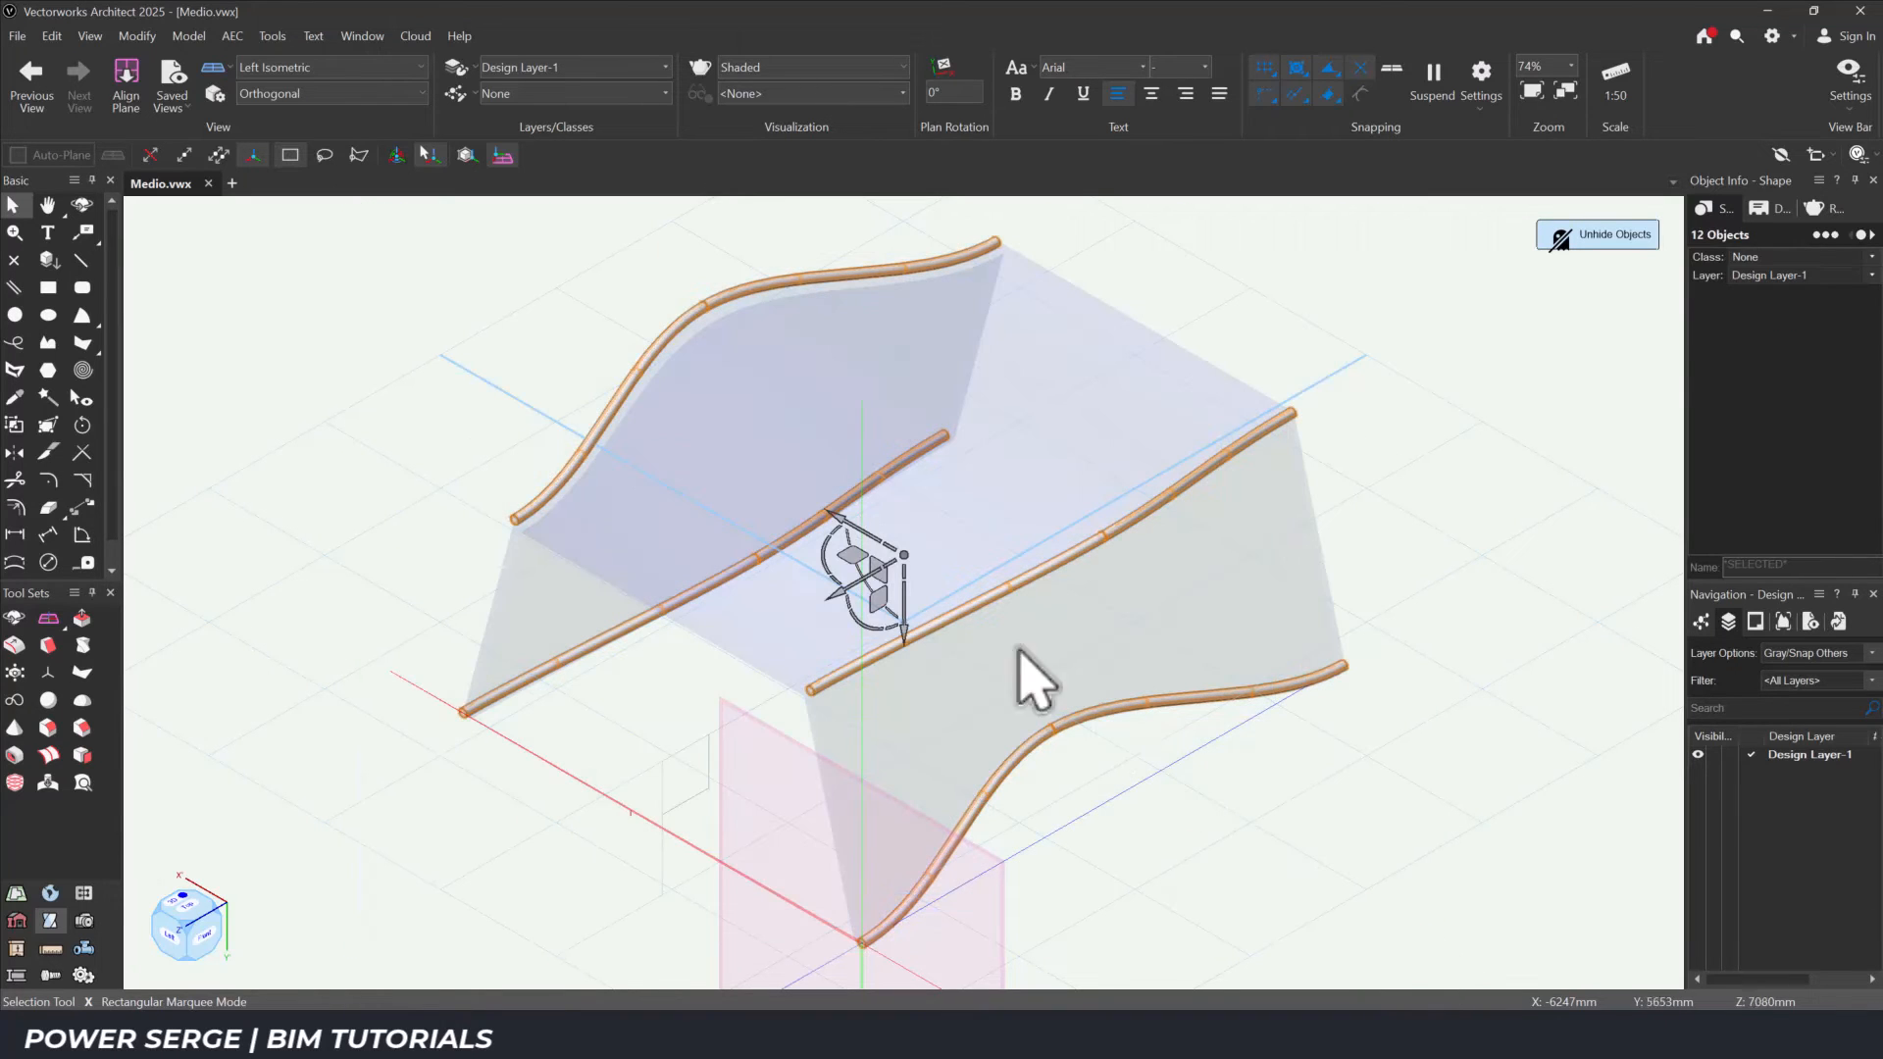
left_click(143, 32)
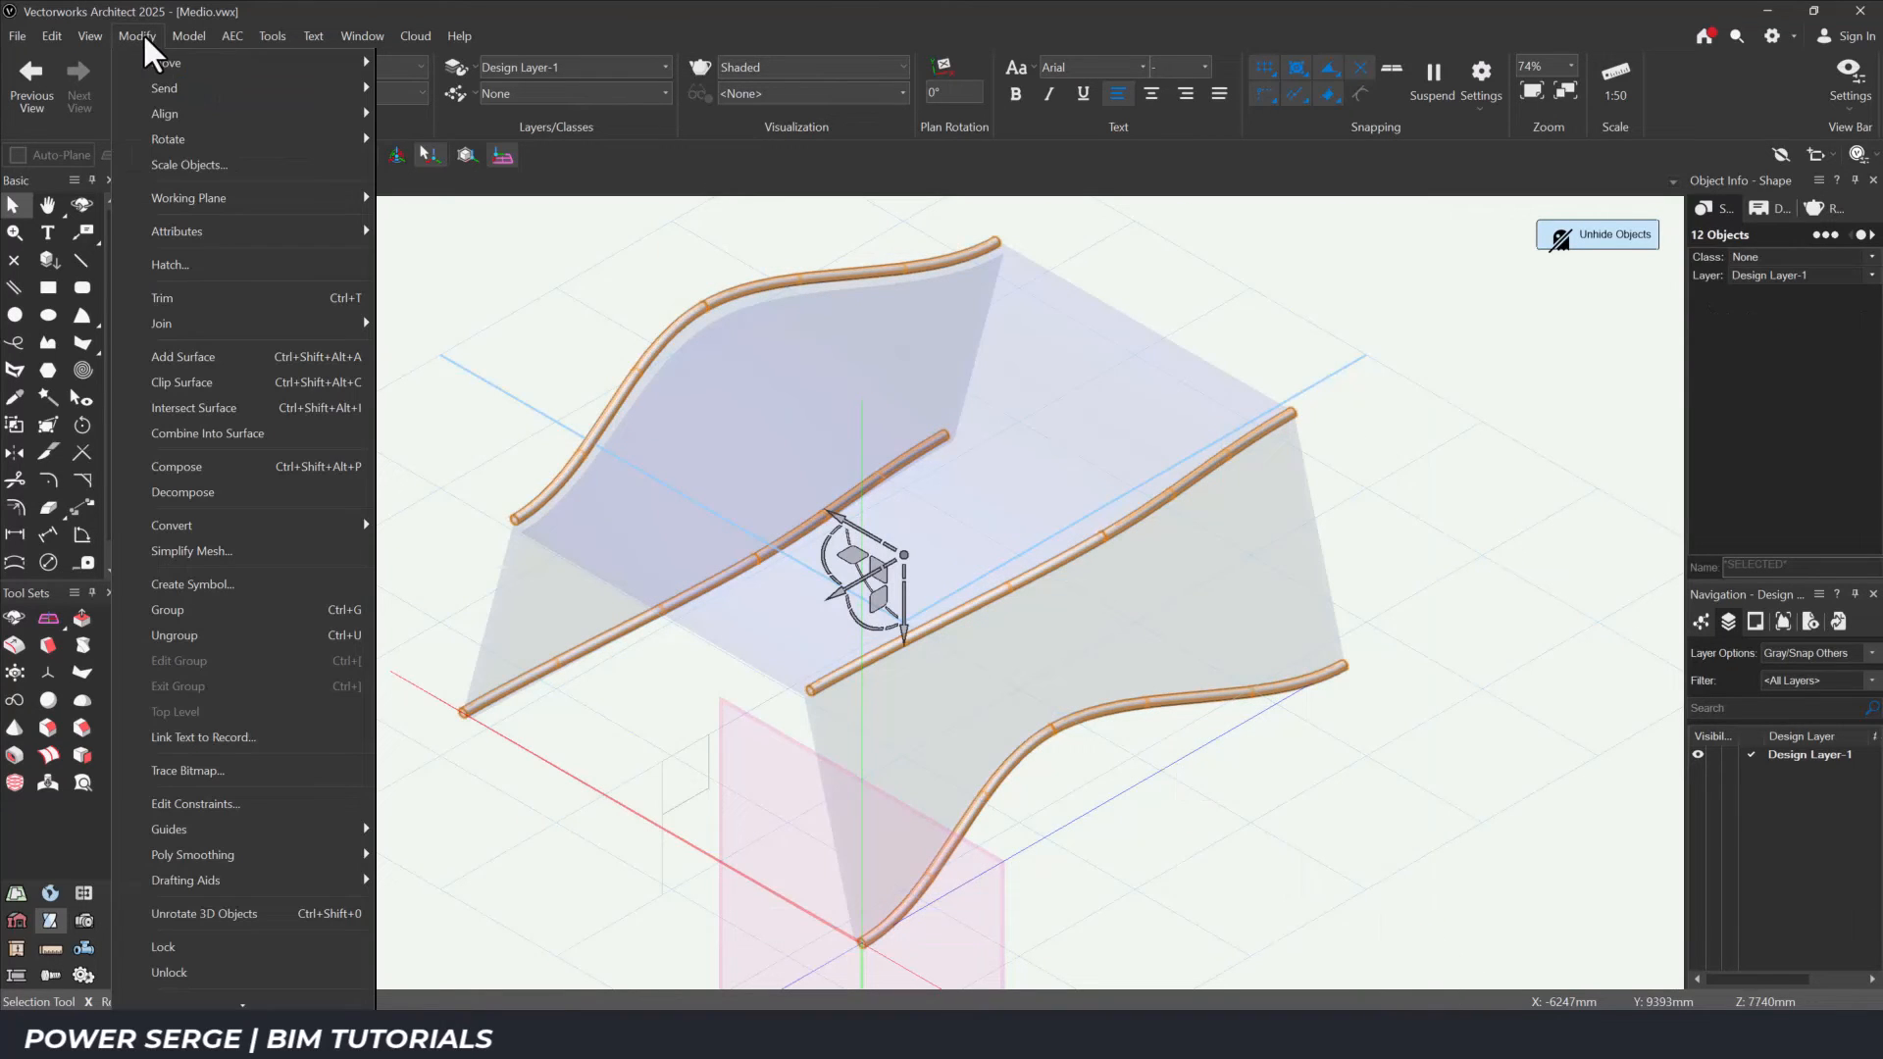
left_click(204, 615)
left_click(71, 35)
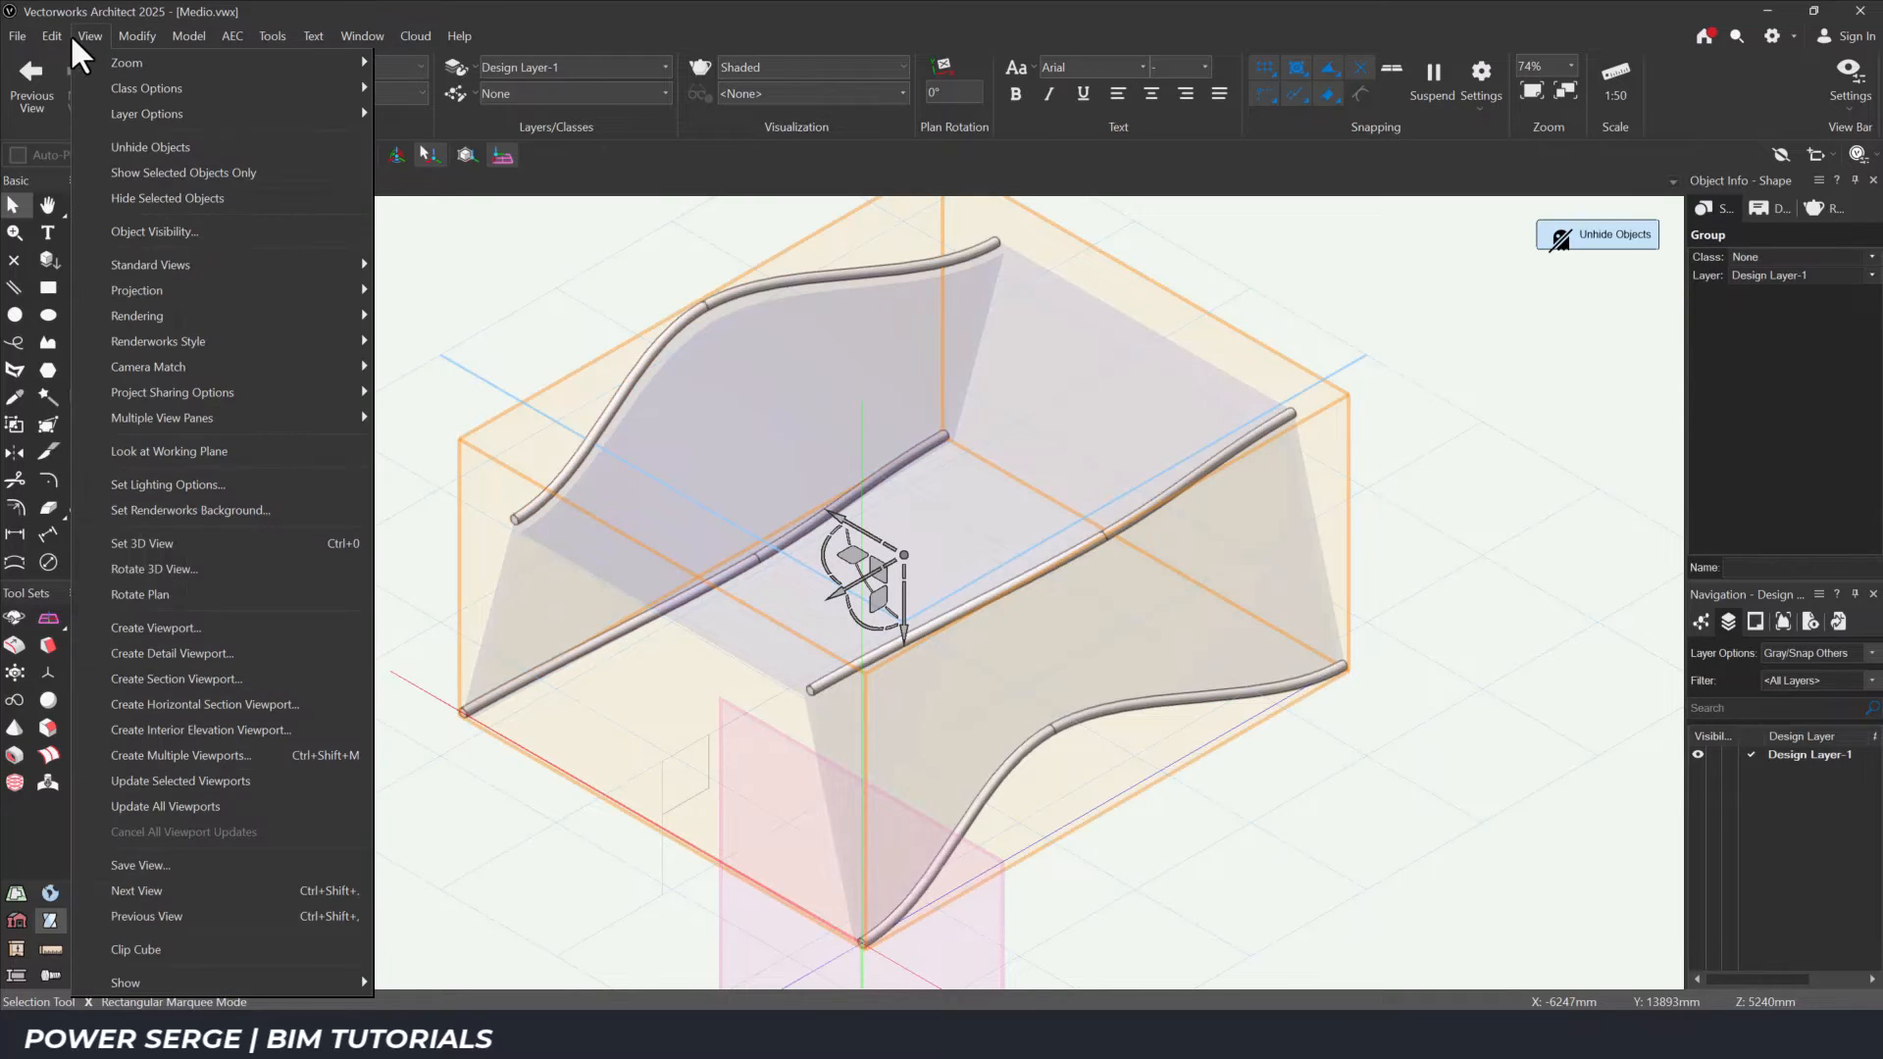
left_click(155, 197)
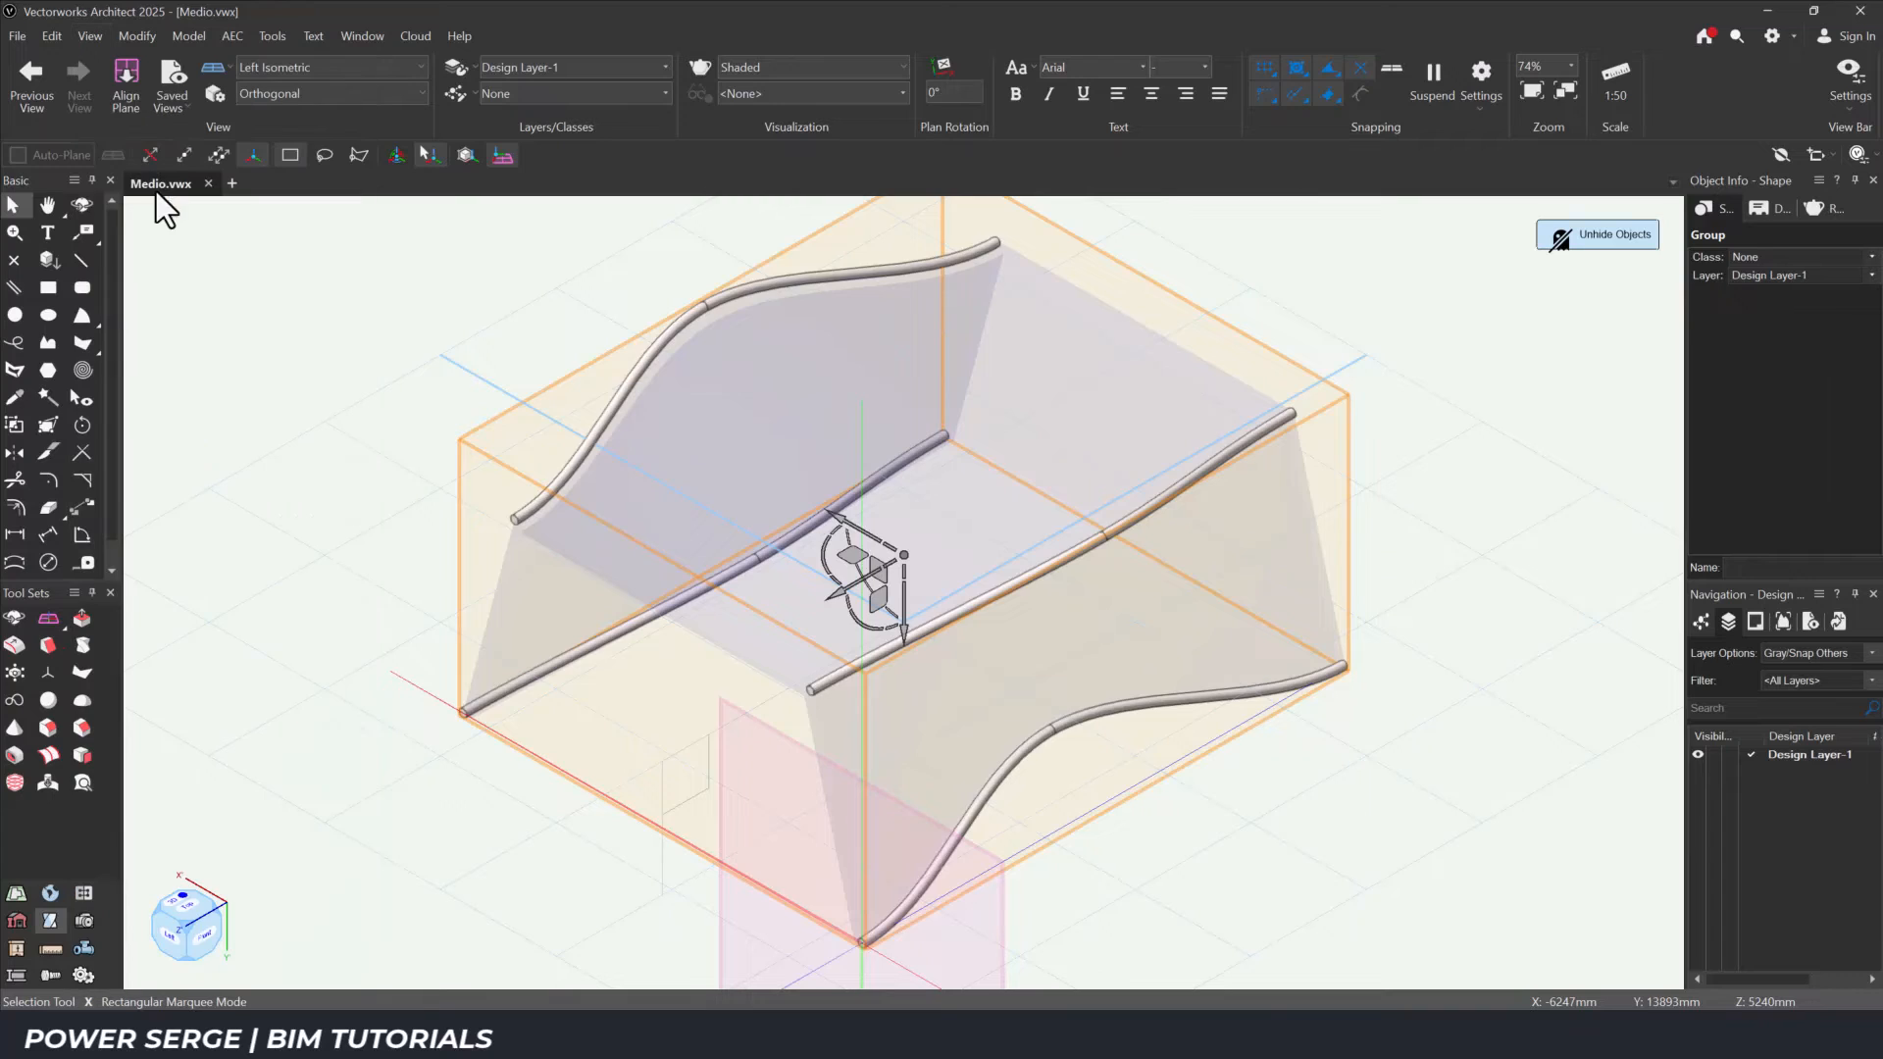
Extract both halves of the shell's lower front edge as NURBS curves, using Extract Curve mode.
left_click(82, 754)
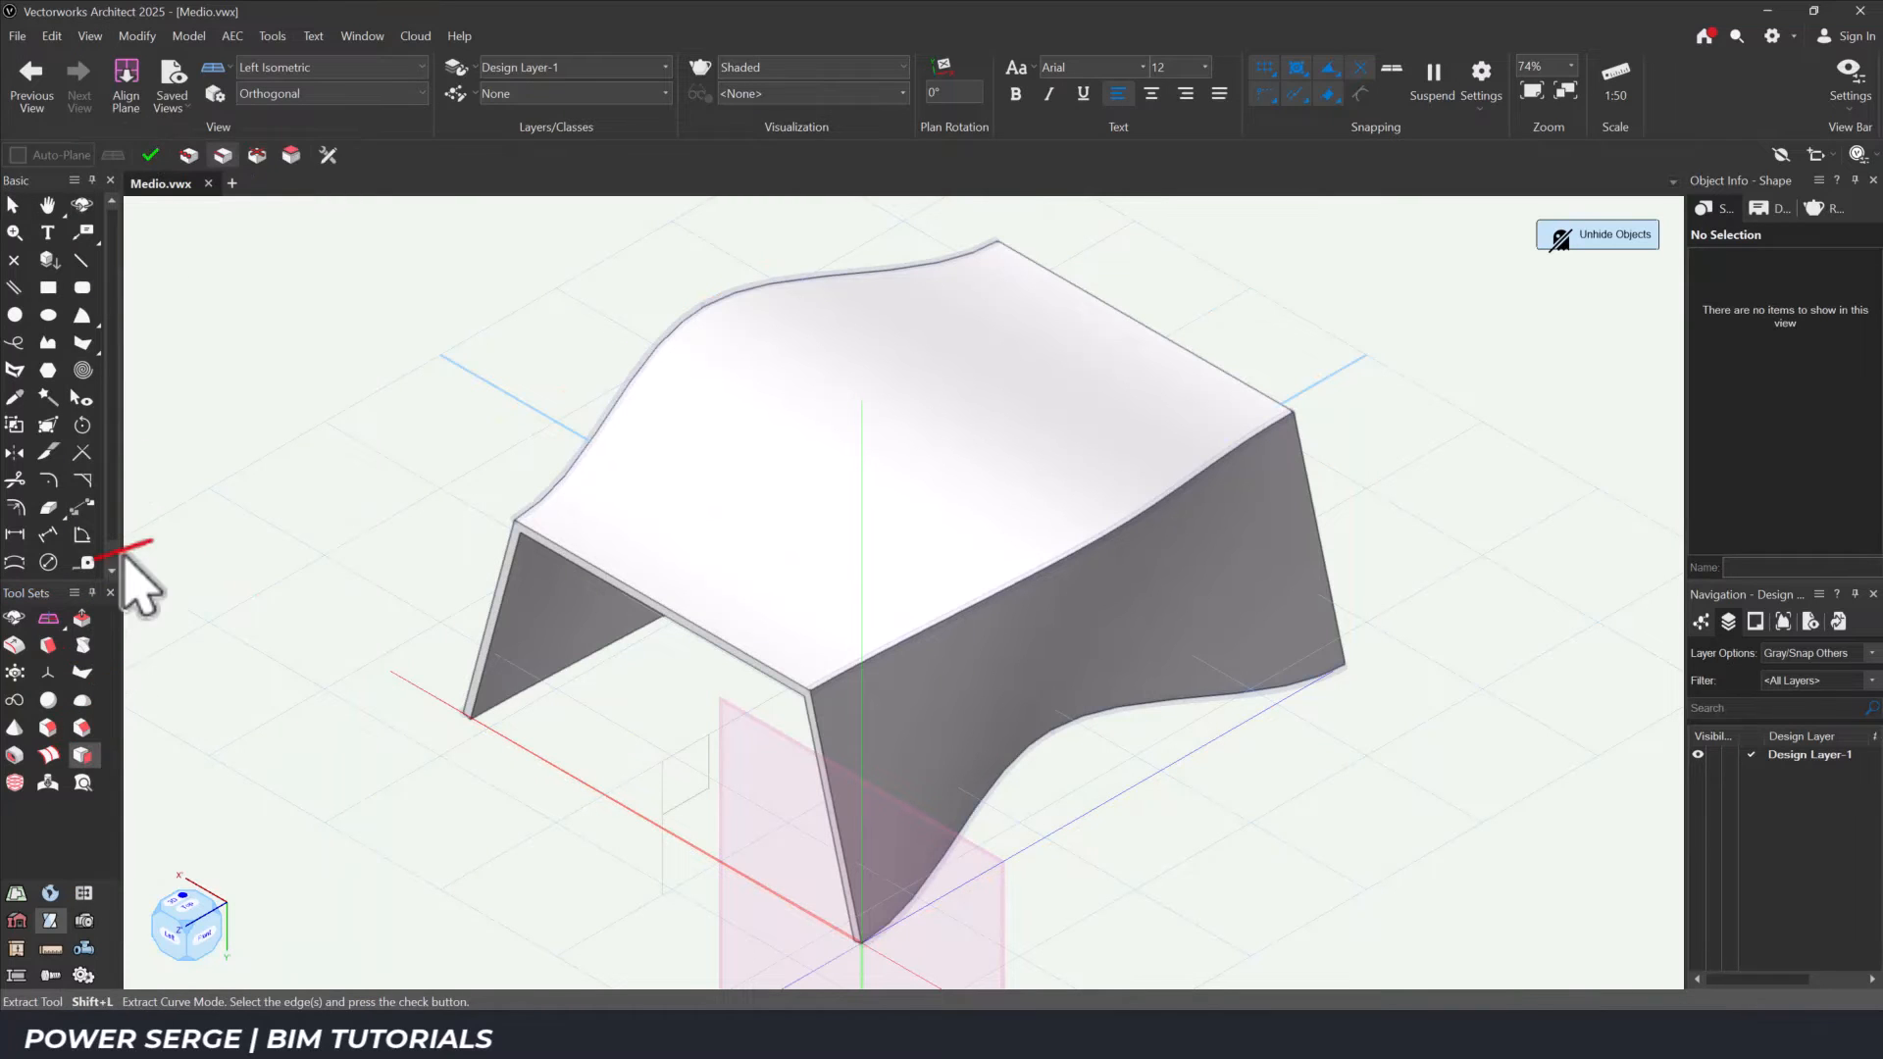
left_click(218, 155)
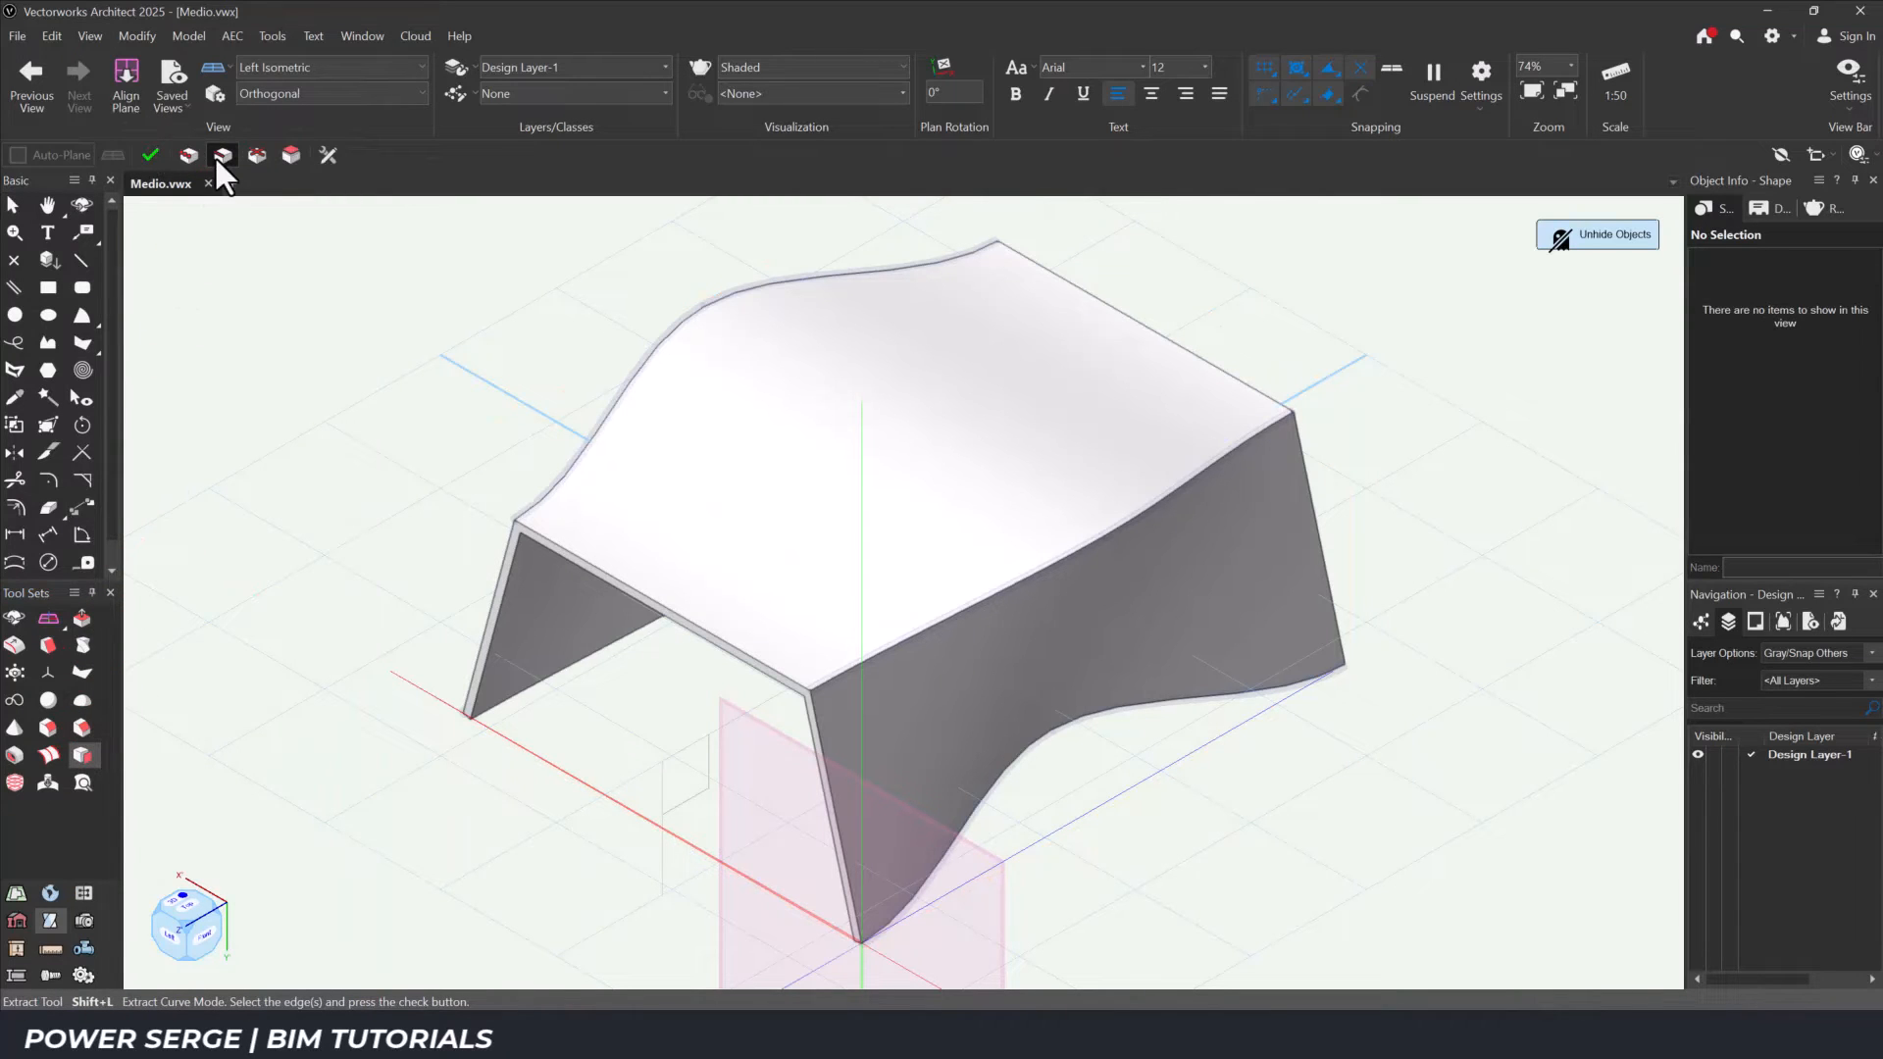
left_click(1000, 771)
left_click(1000, 769)
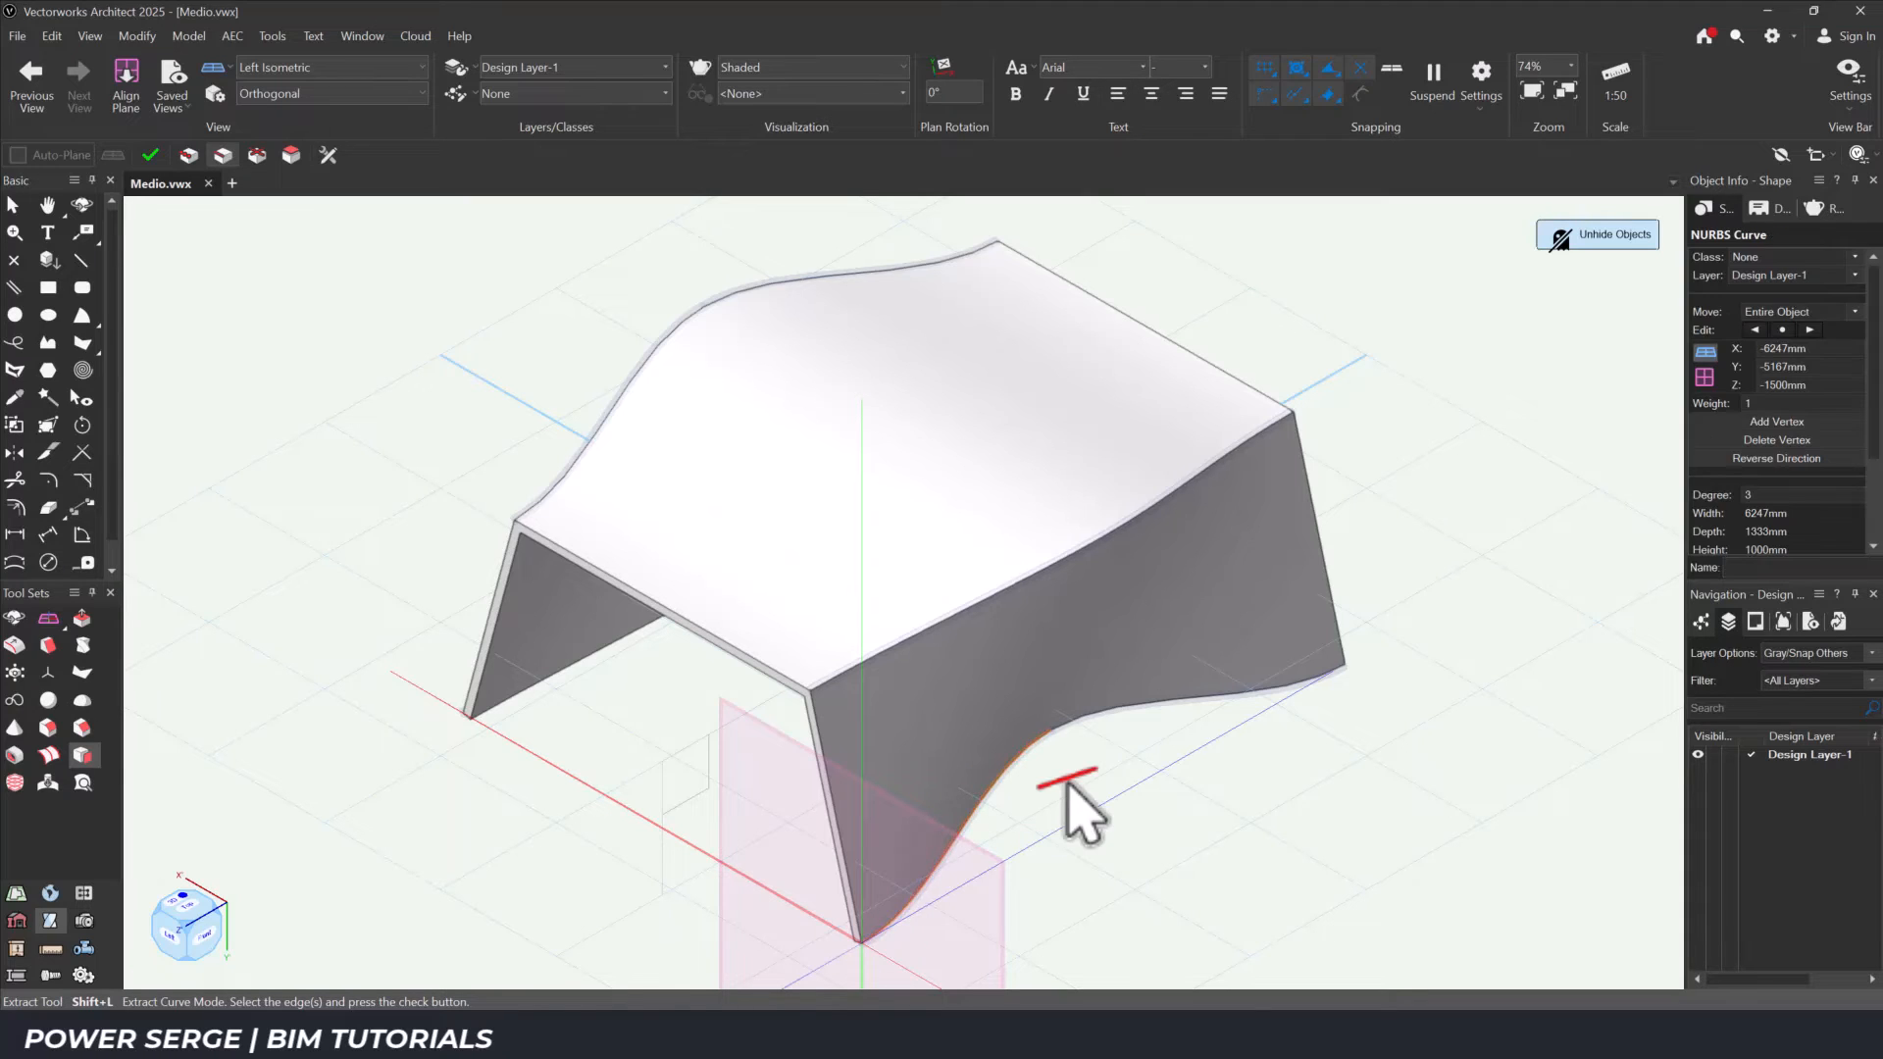
left_click(1104, 701)
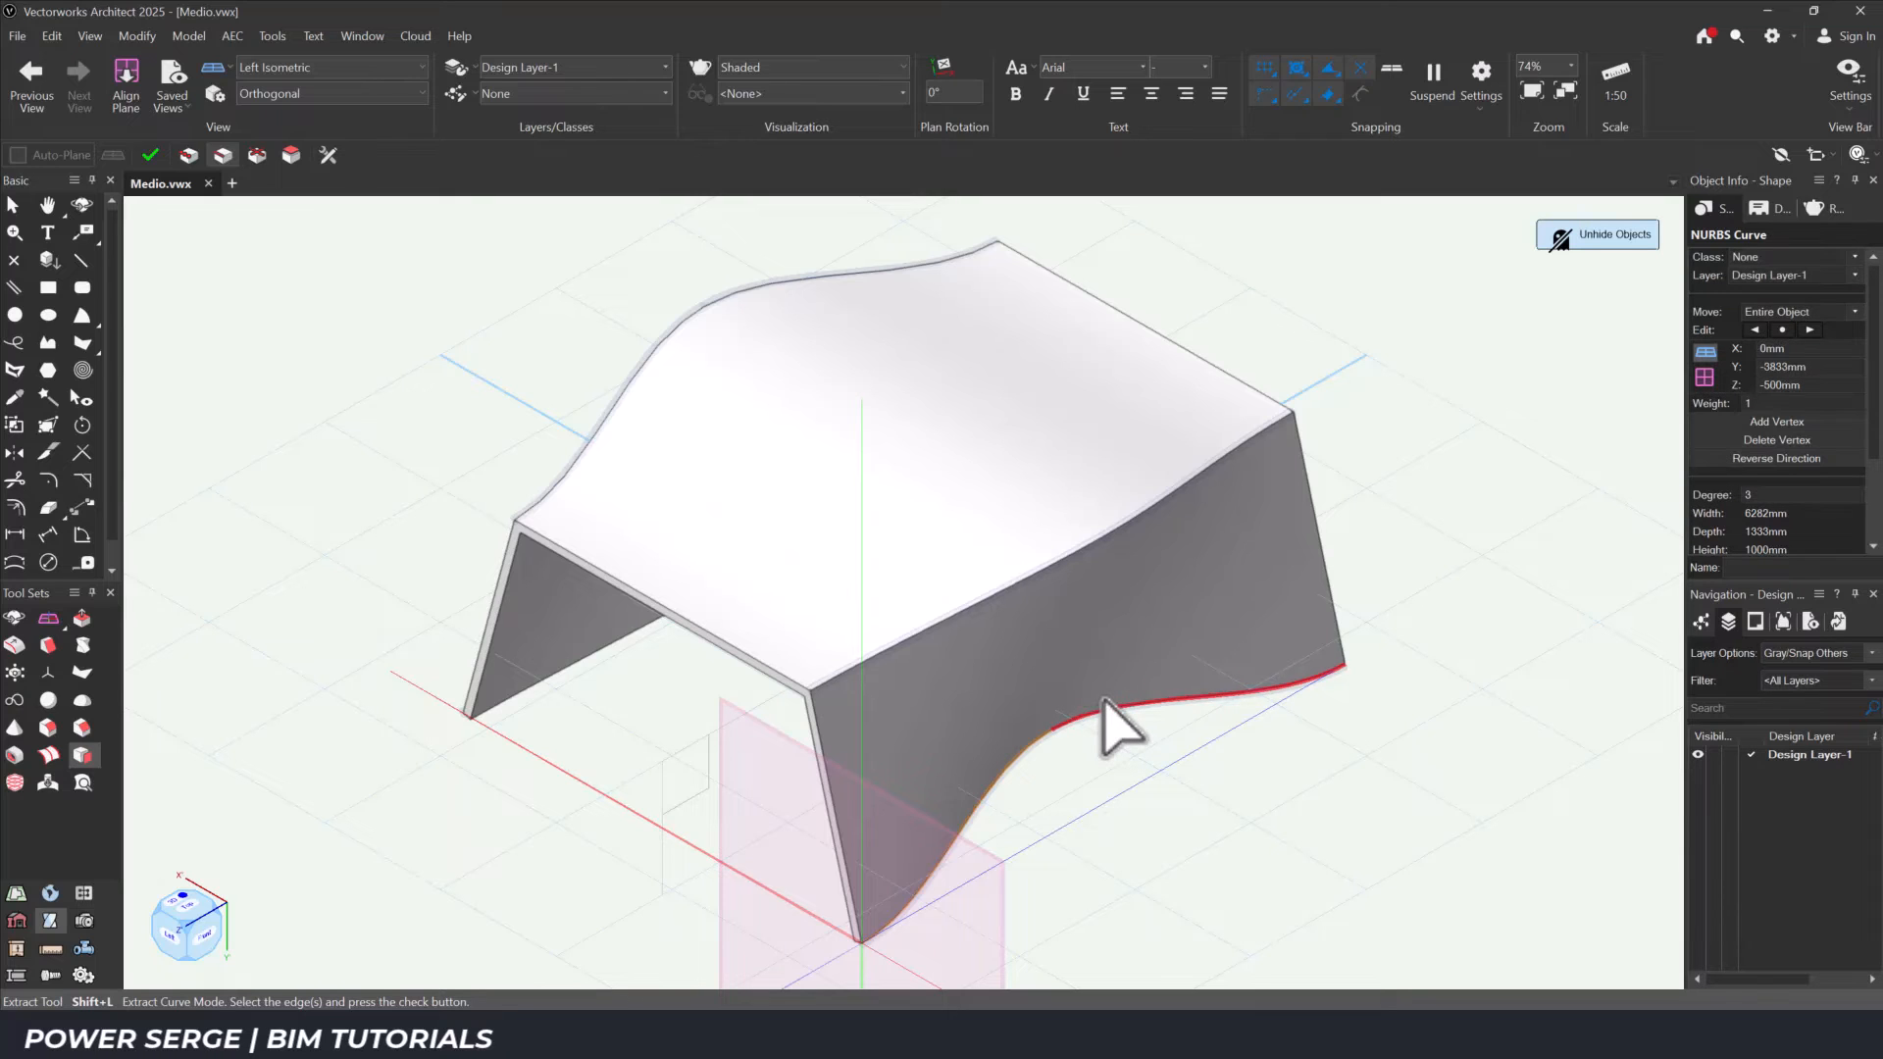
key("1")
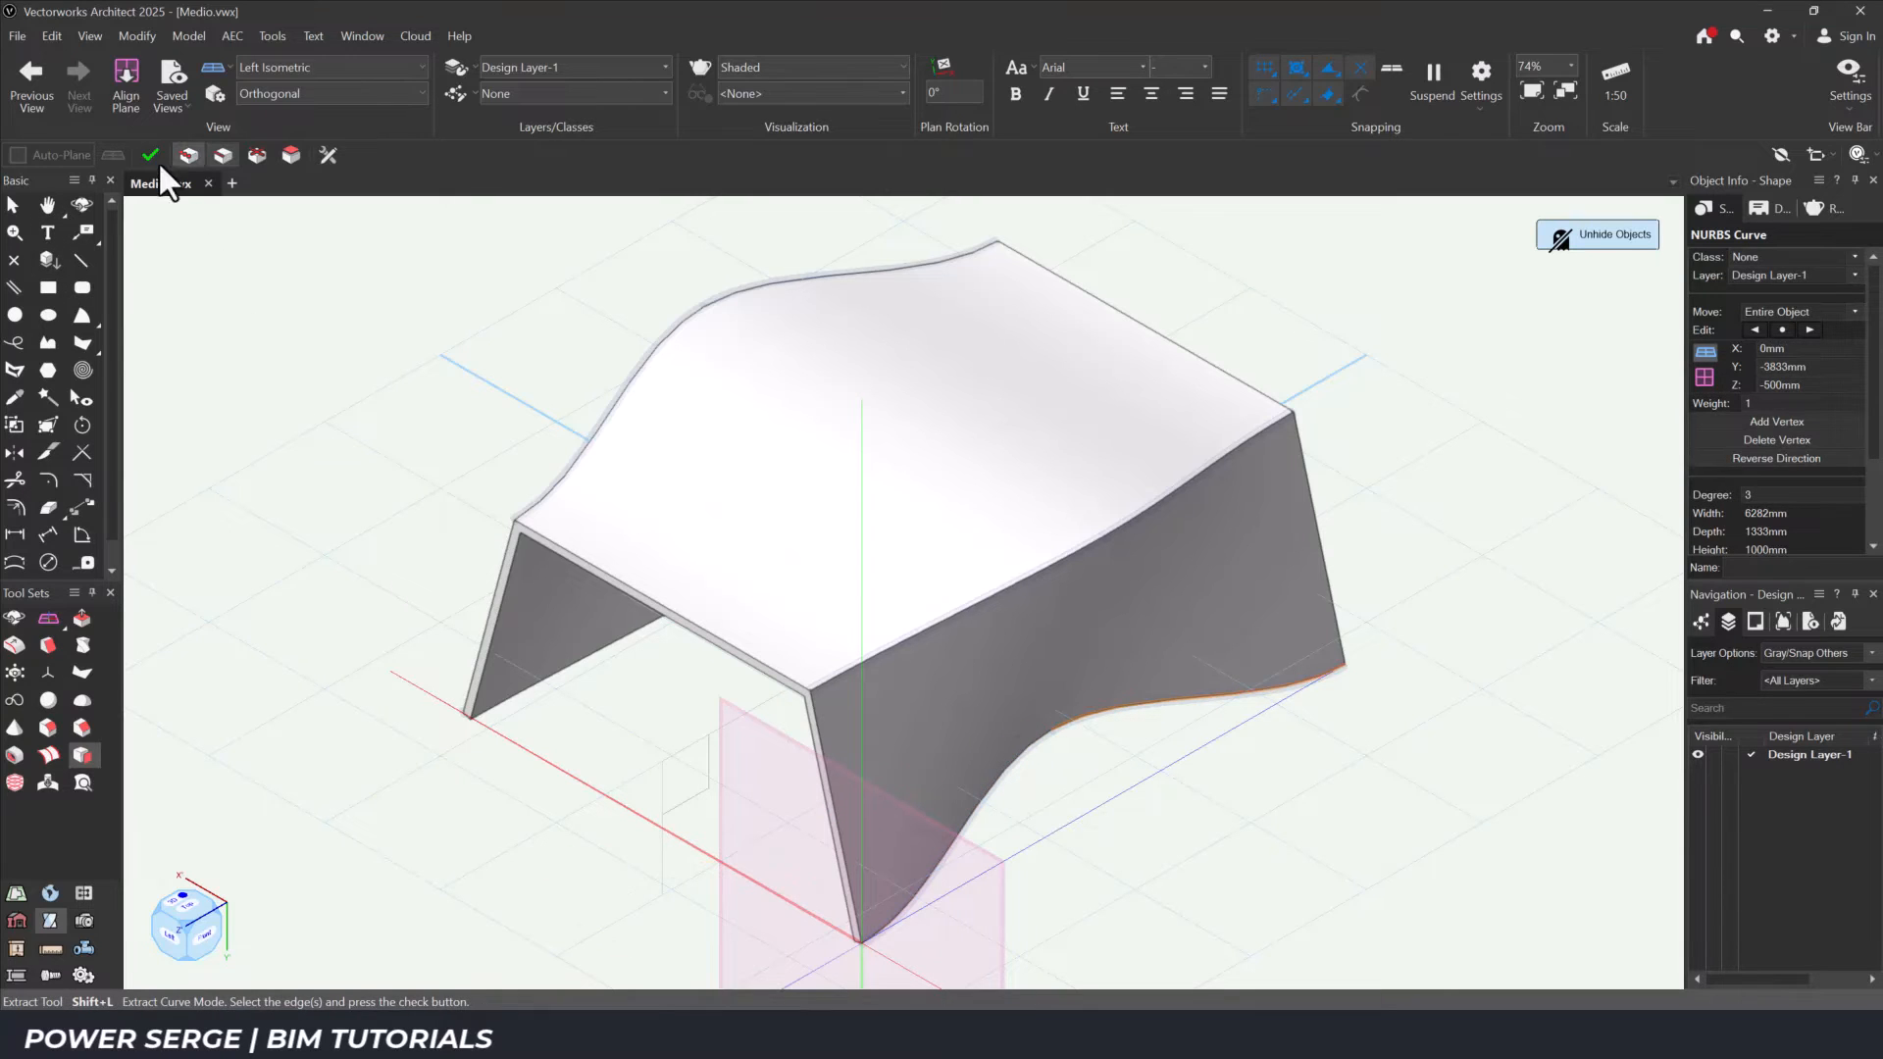
Copy the two extracted lower front edge curves and paste the copies in place.
key("x")
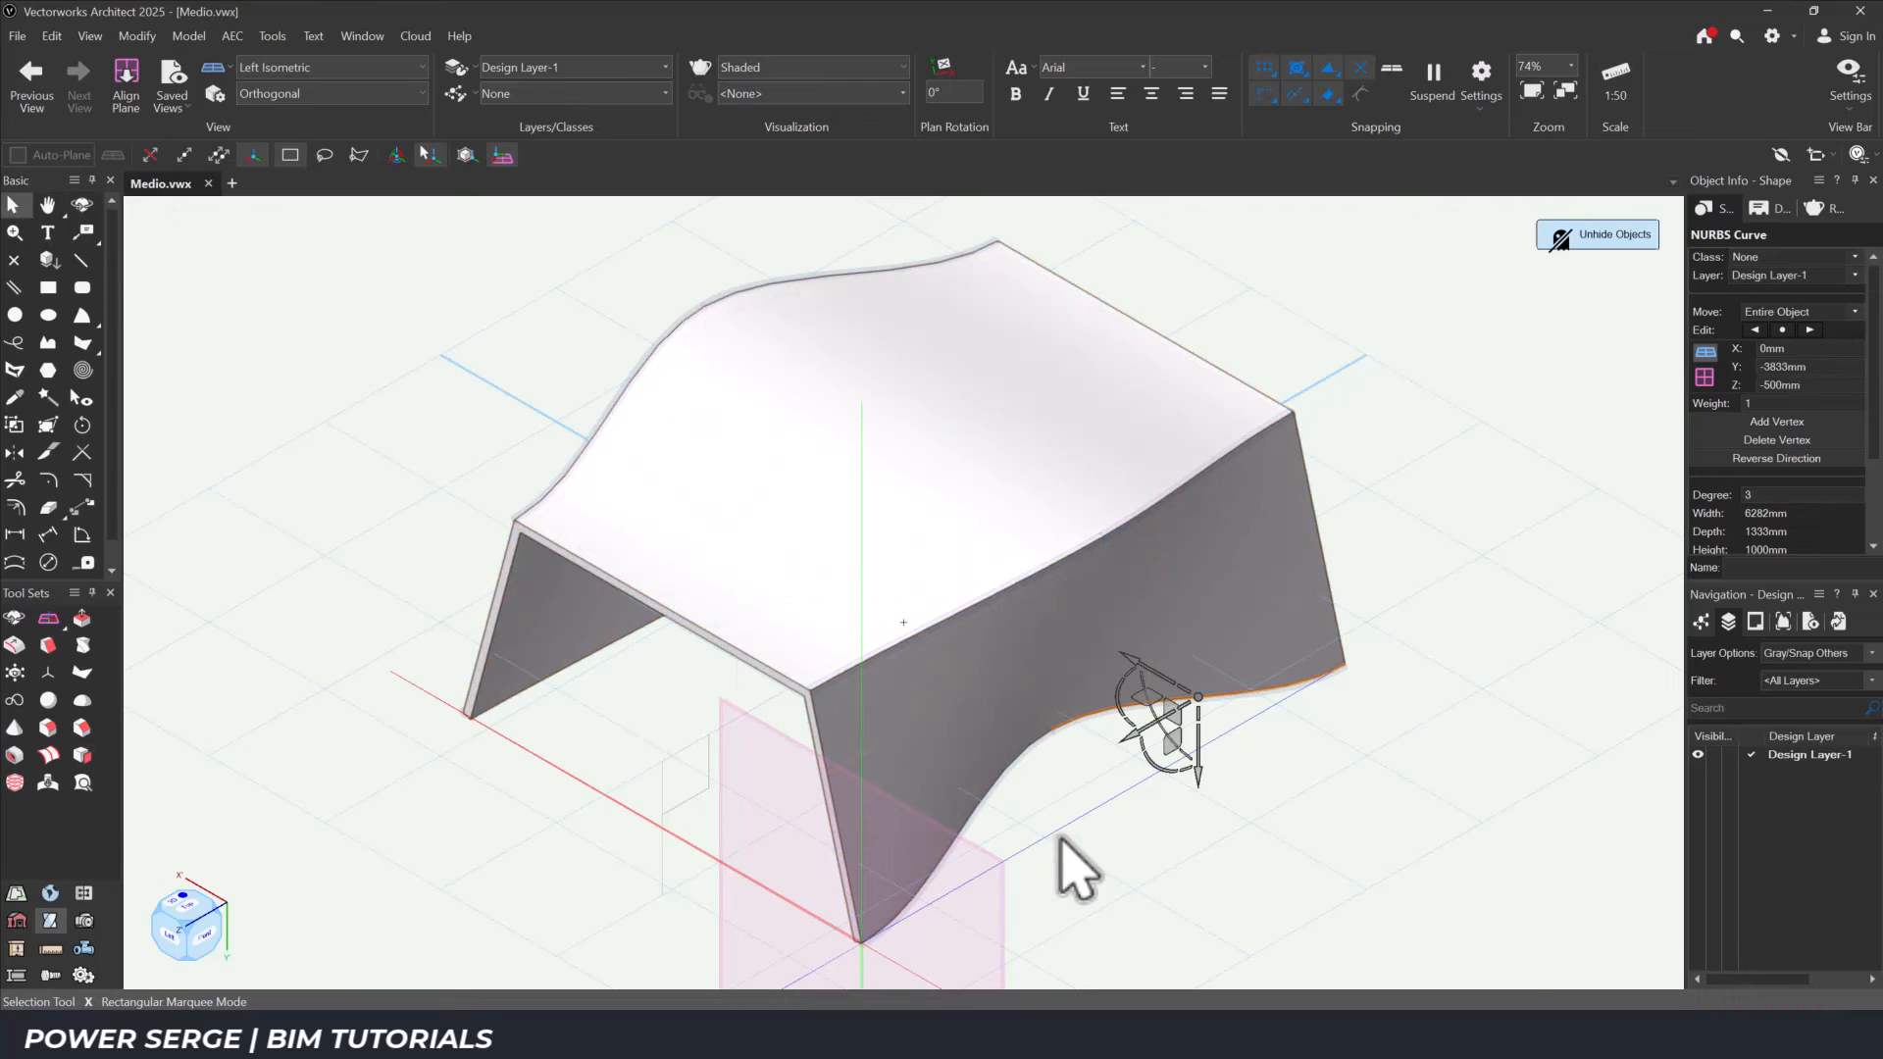
left_click(1075, 868)
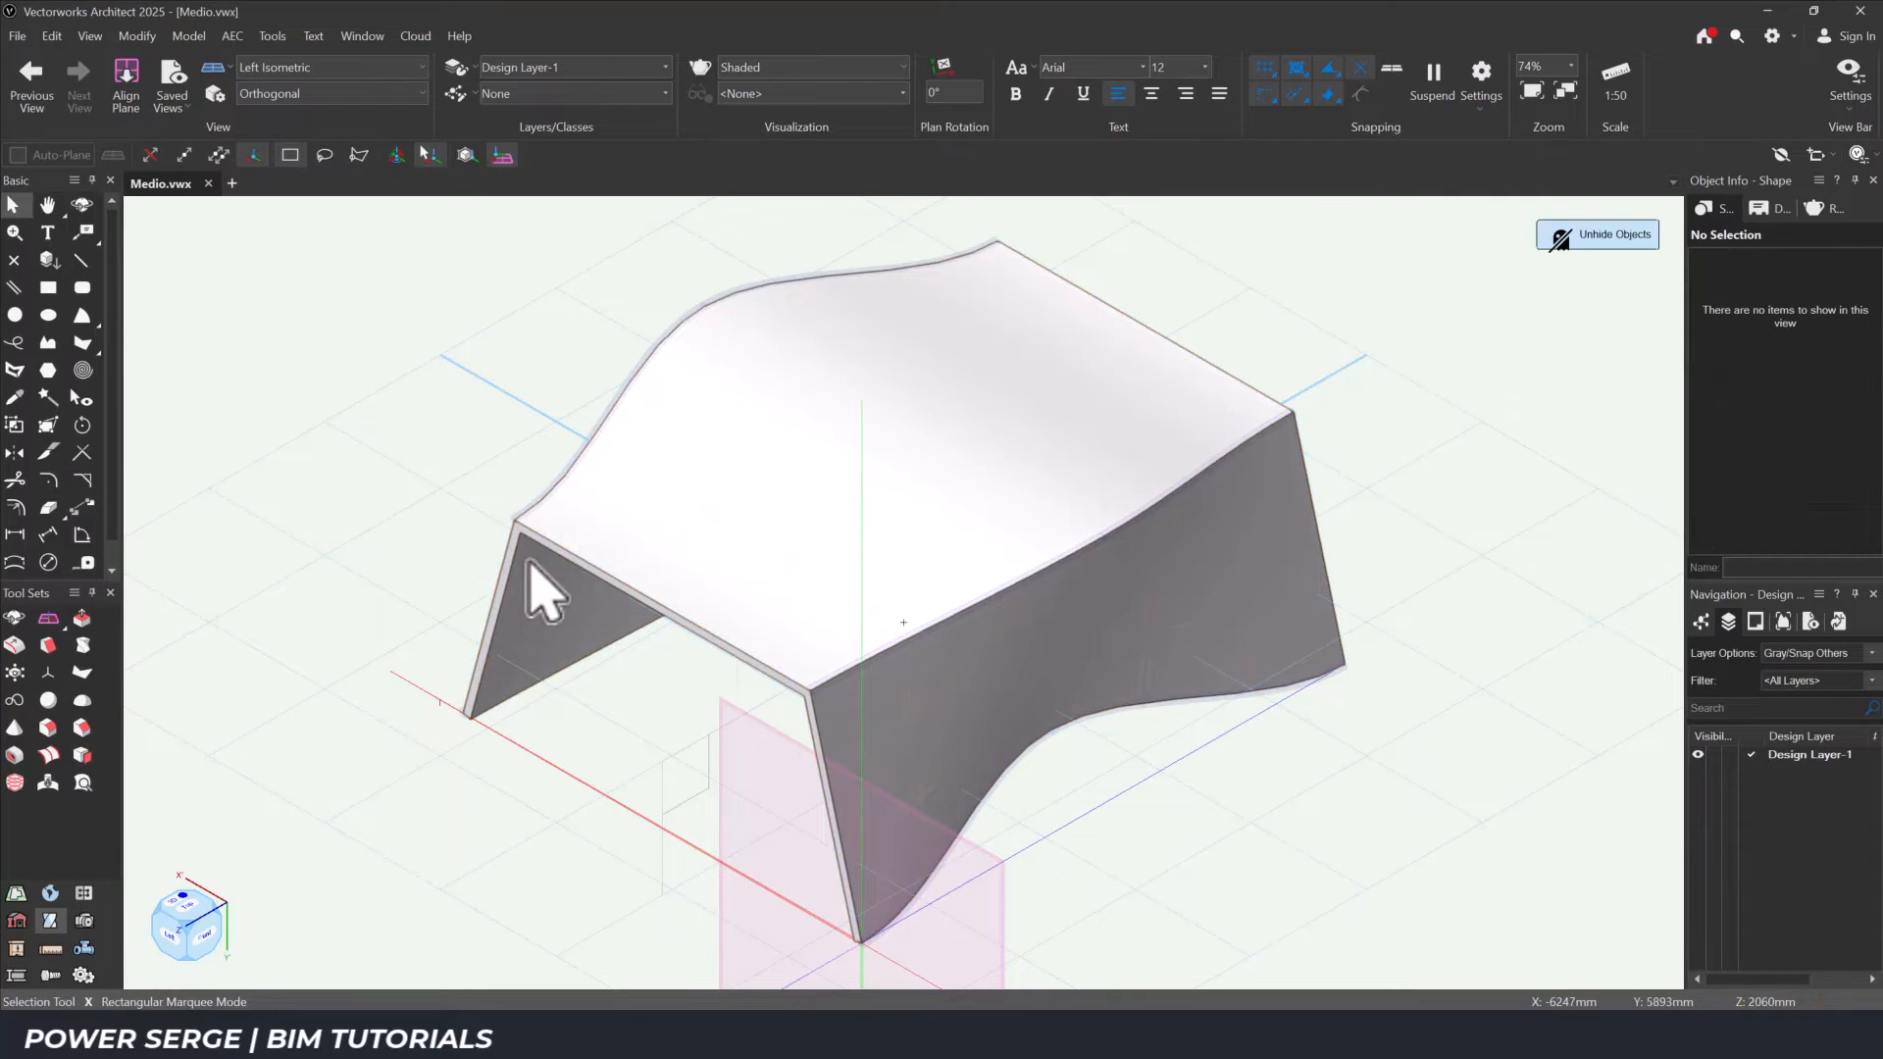
left_click_drag(430, 518, 1454, 975)
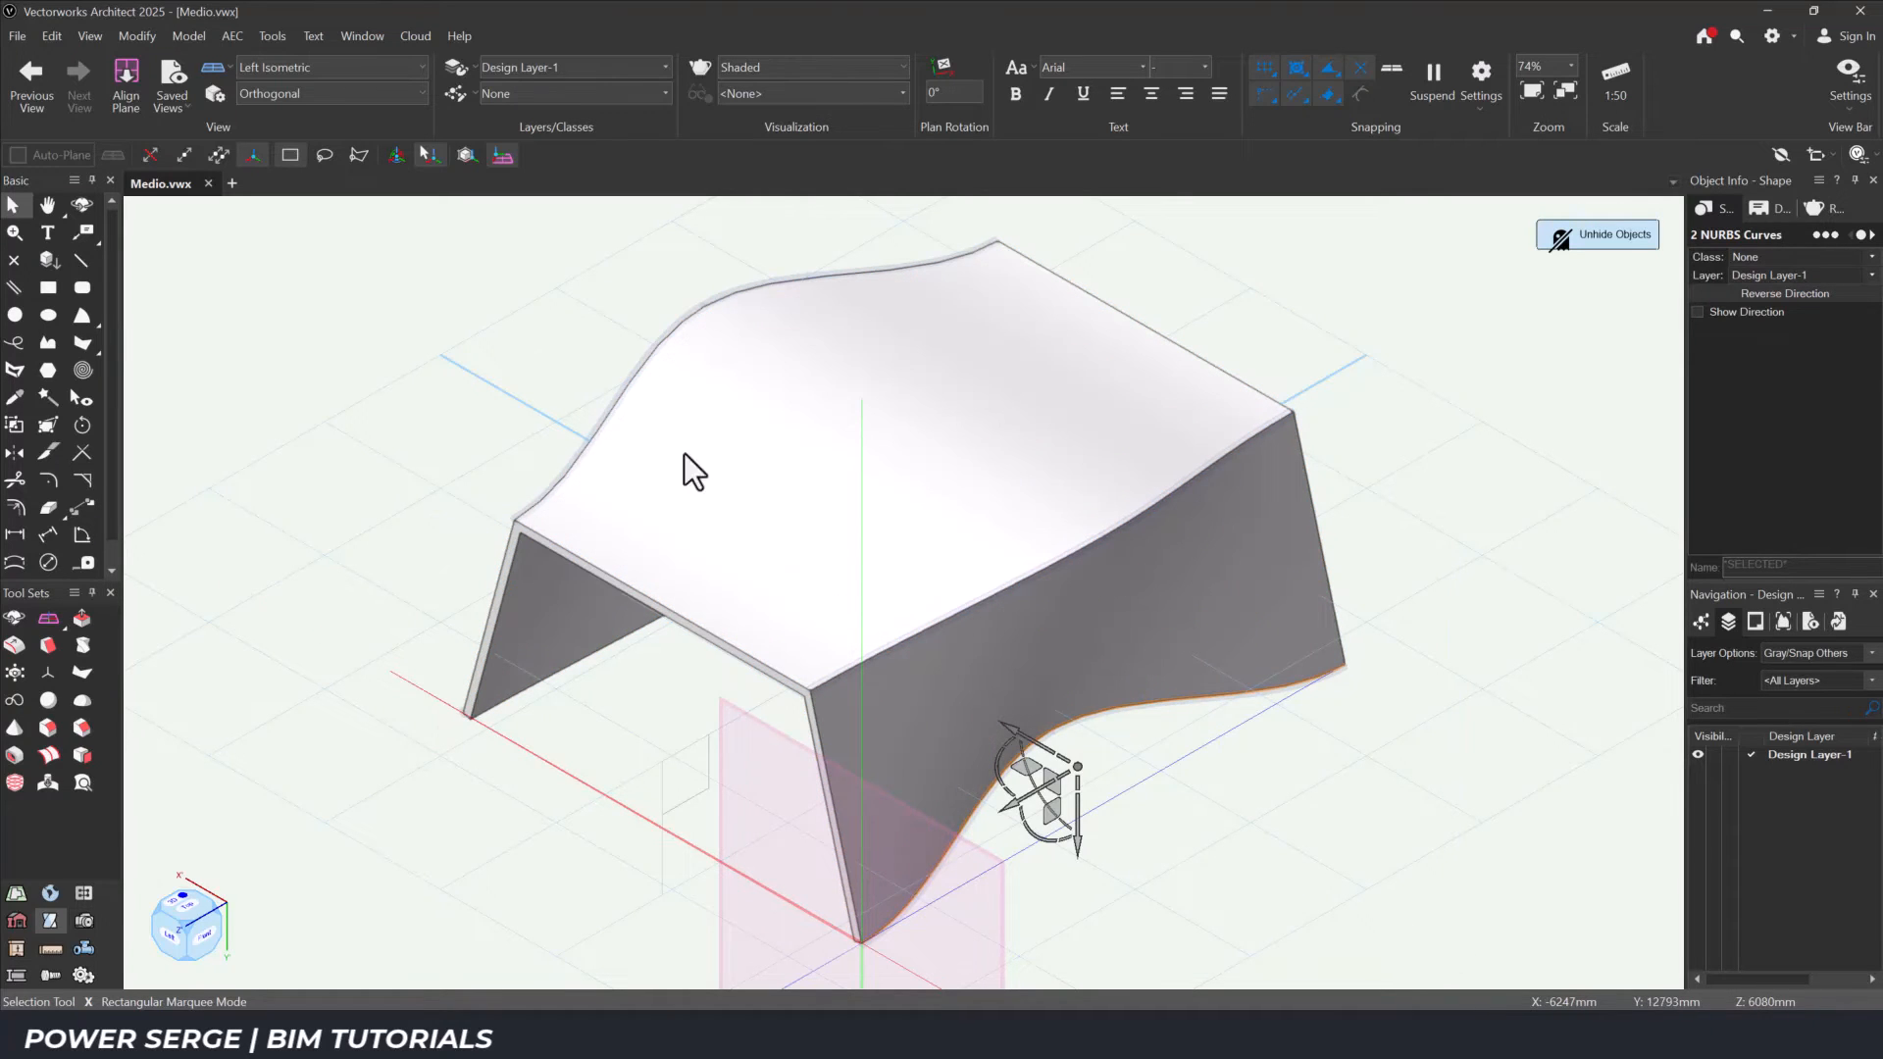
left_click(53, 36)
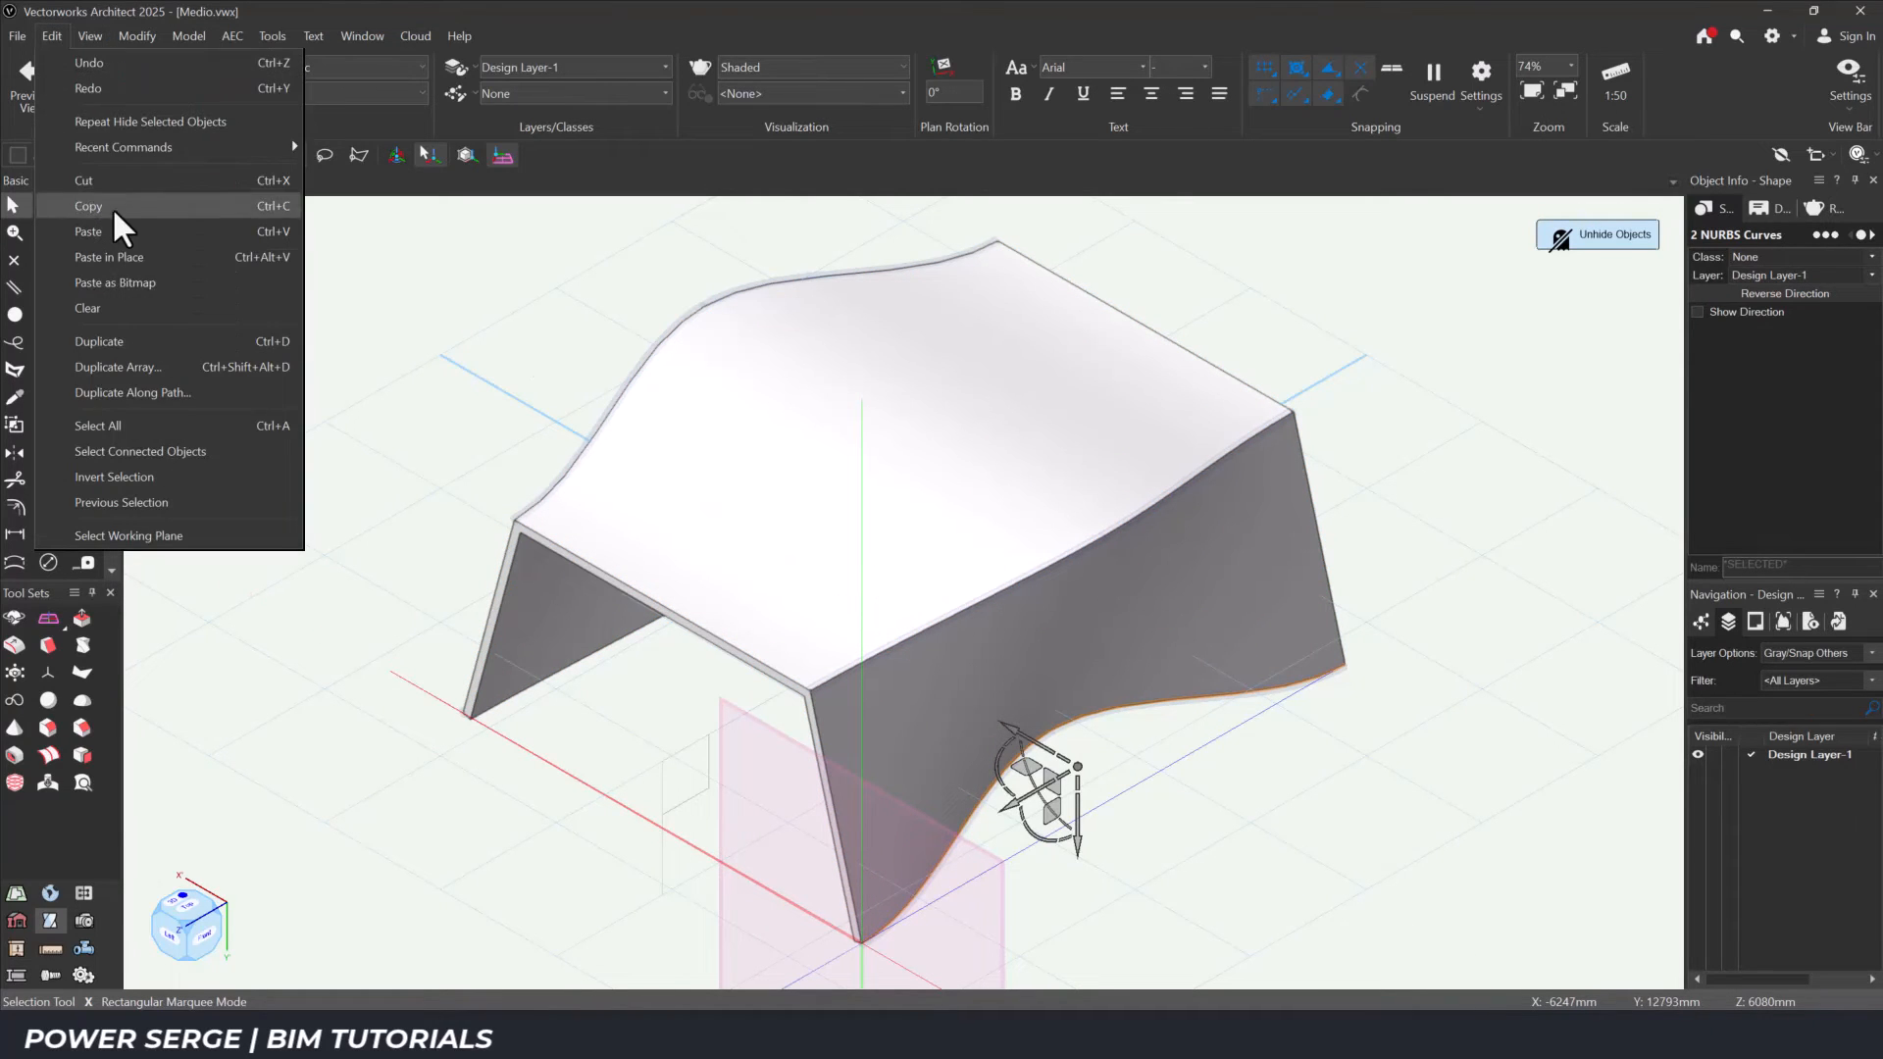
left_click(111, 208)
left_click(50, 30)
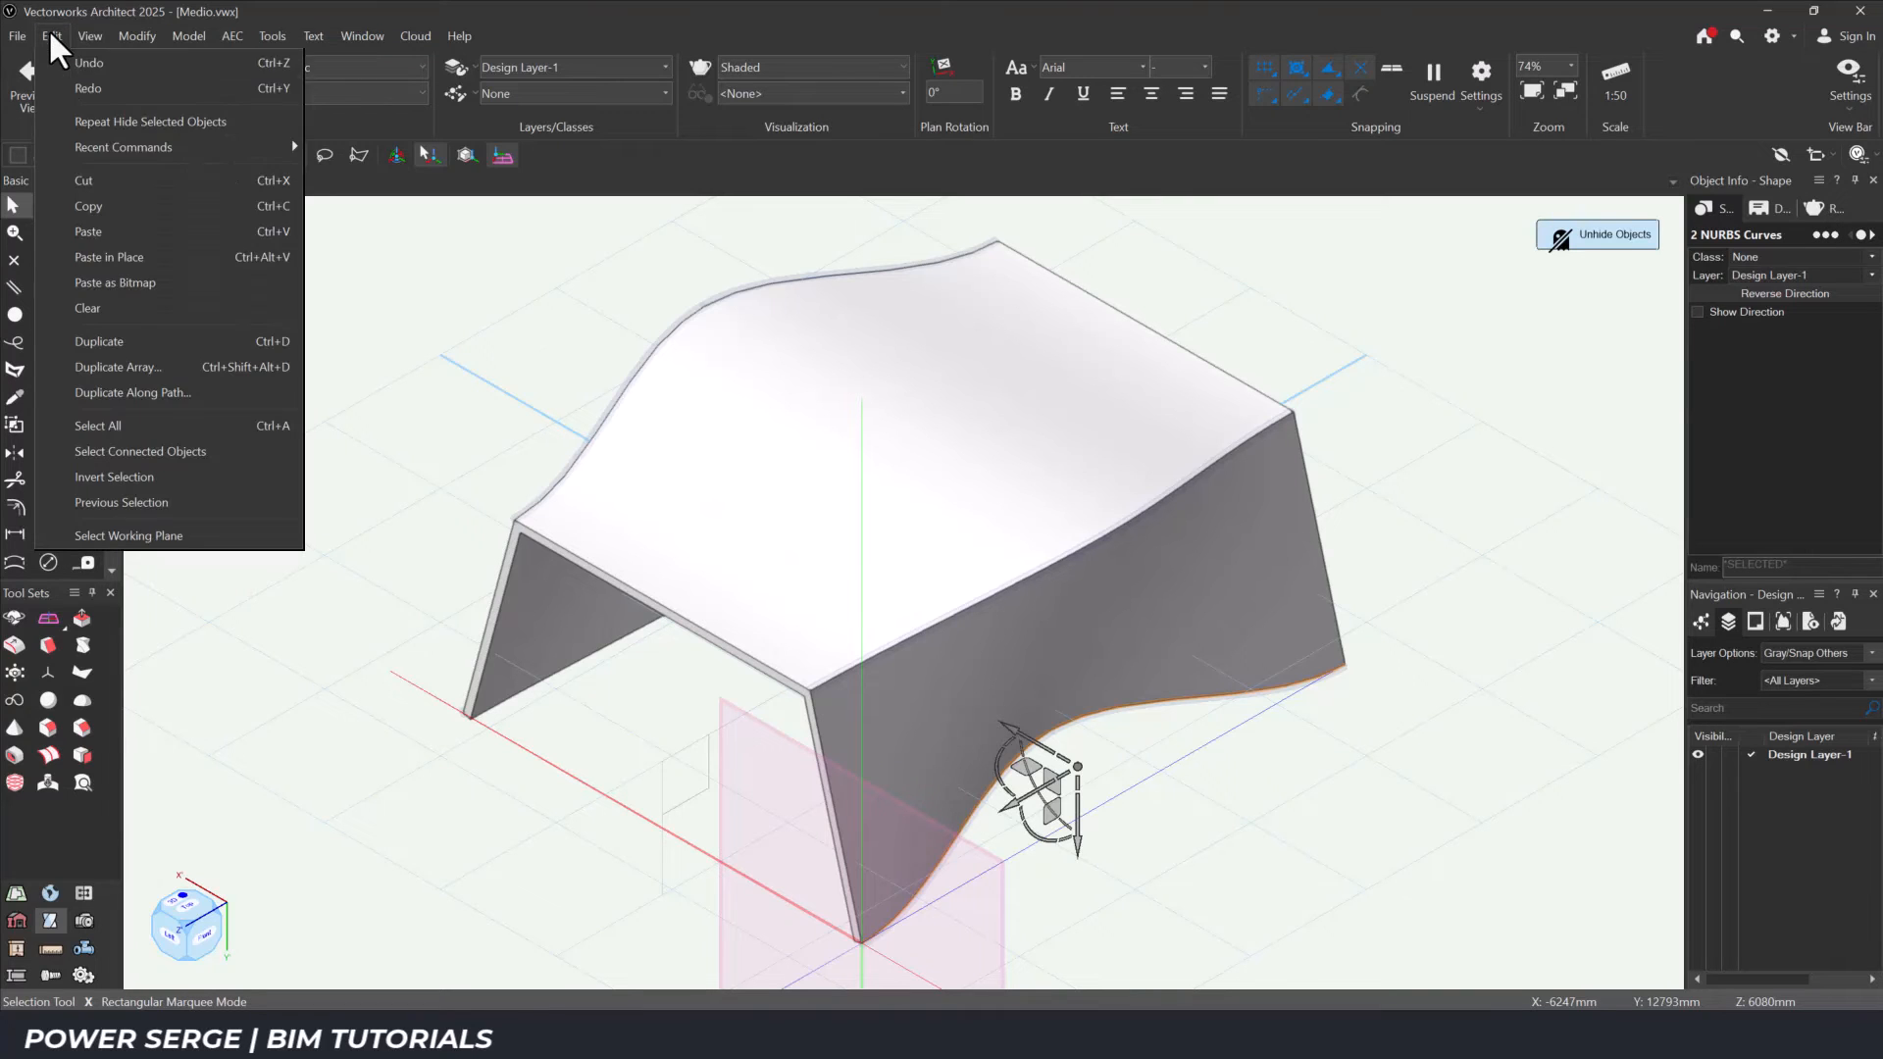
left_click(138, 256)
Move the pasted edge curves down in 3D with a layer-plane Z offset of -1000 mm.
left_click(123, 34)
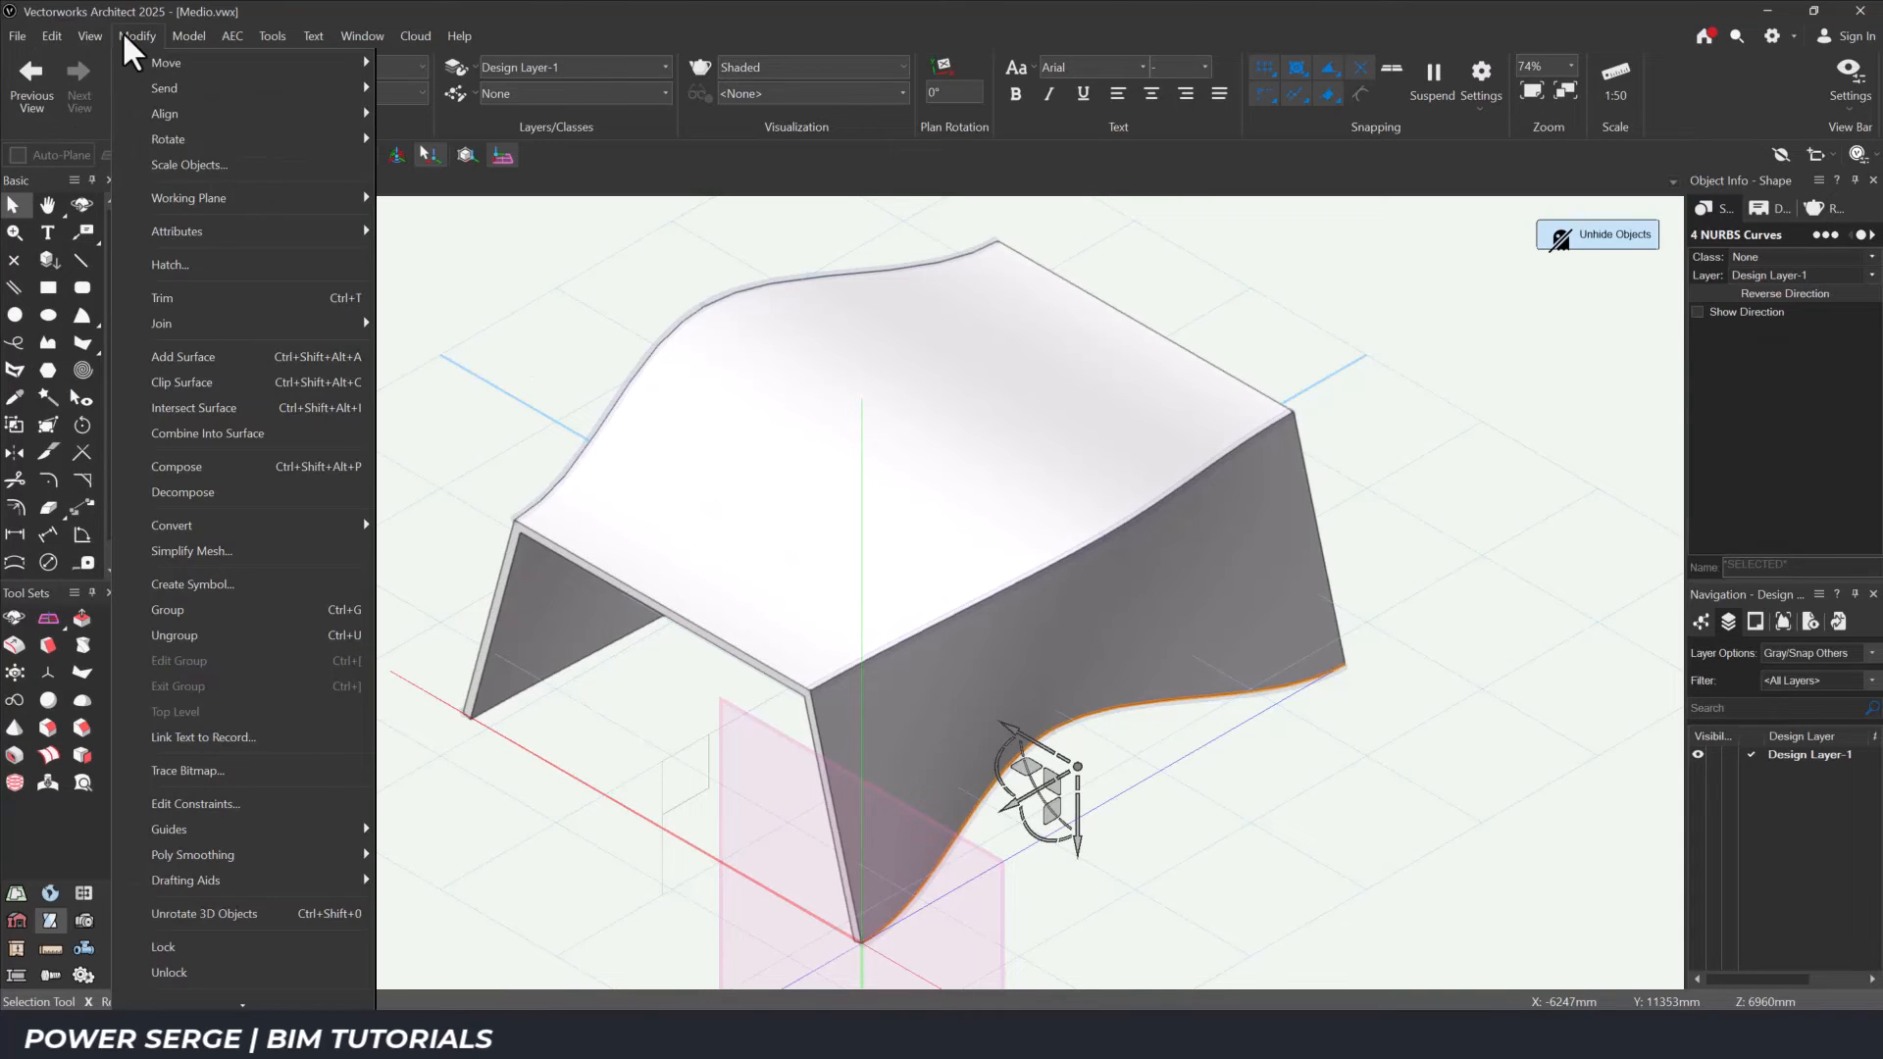
left_click(428, 85)
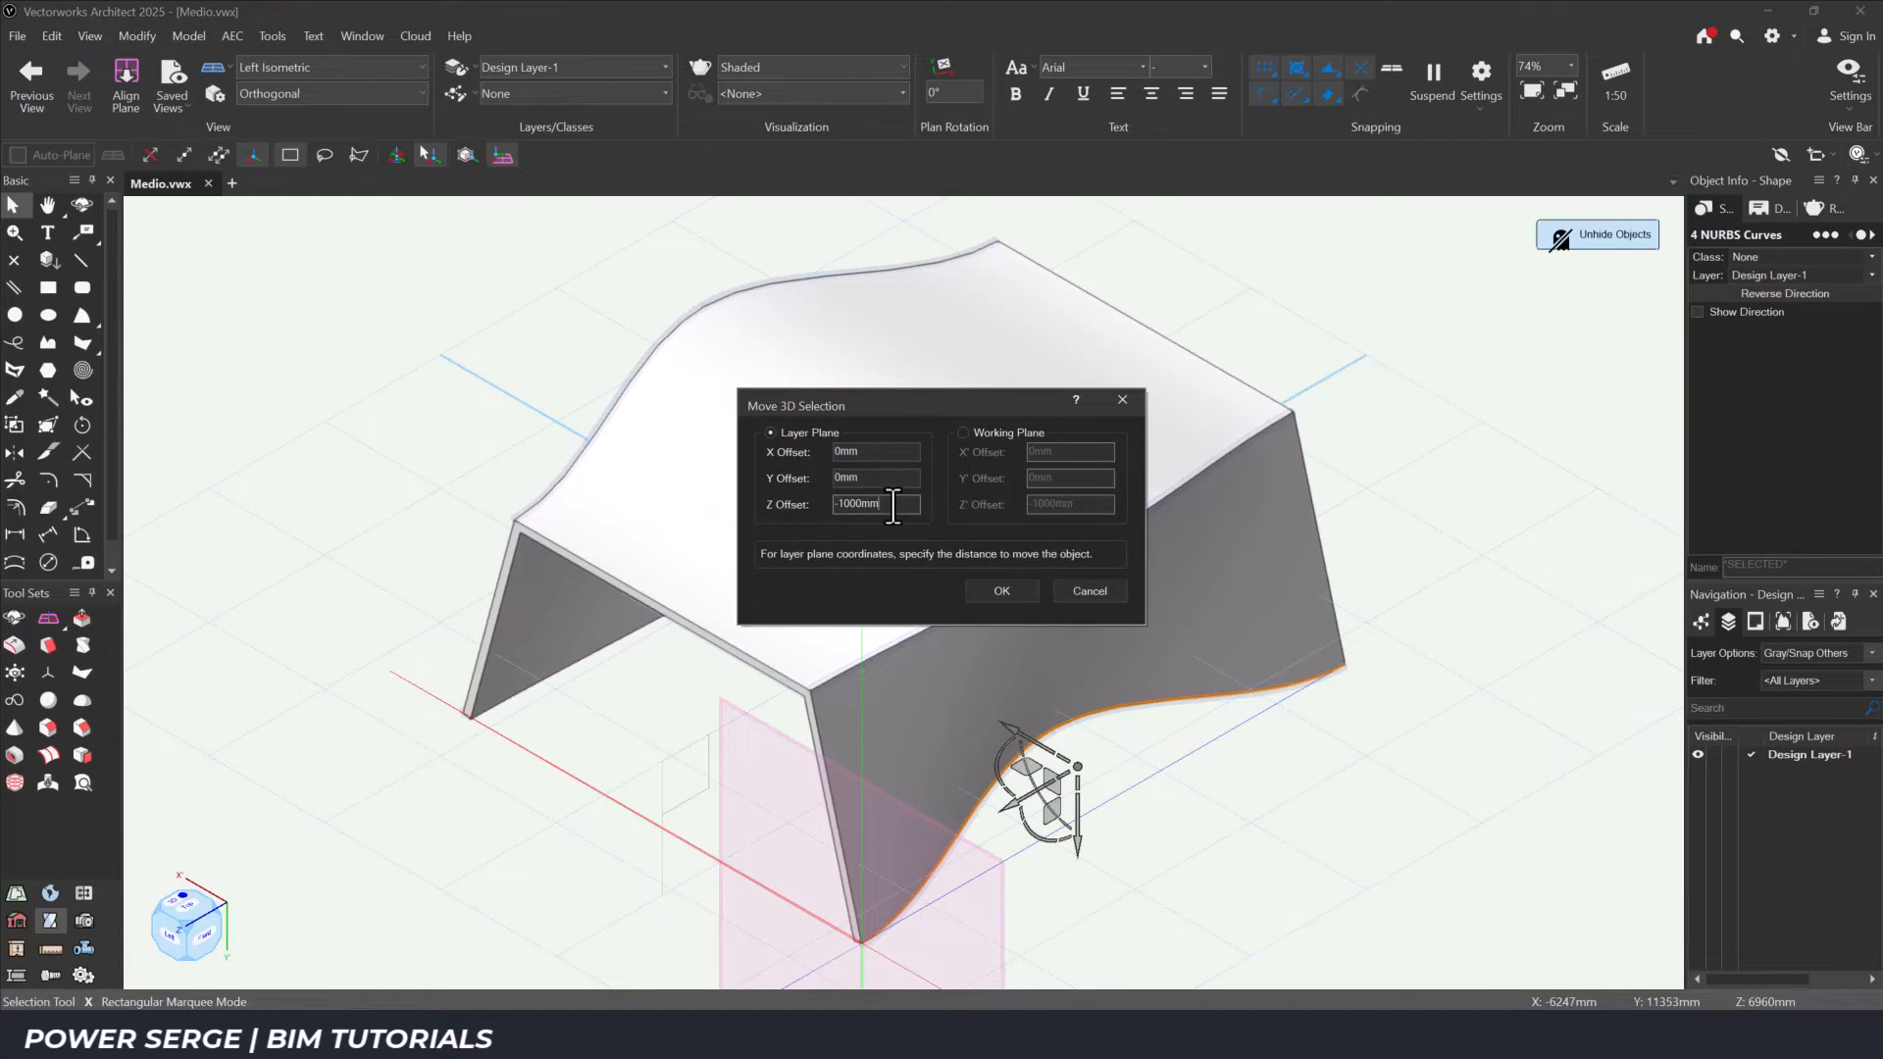
left_click(992, 591)
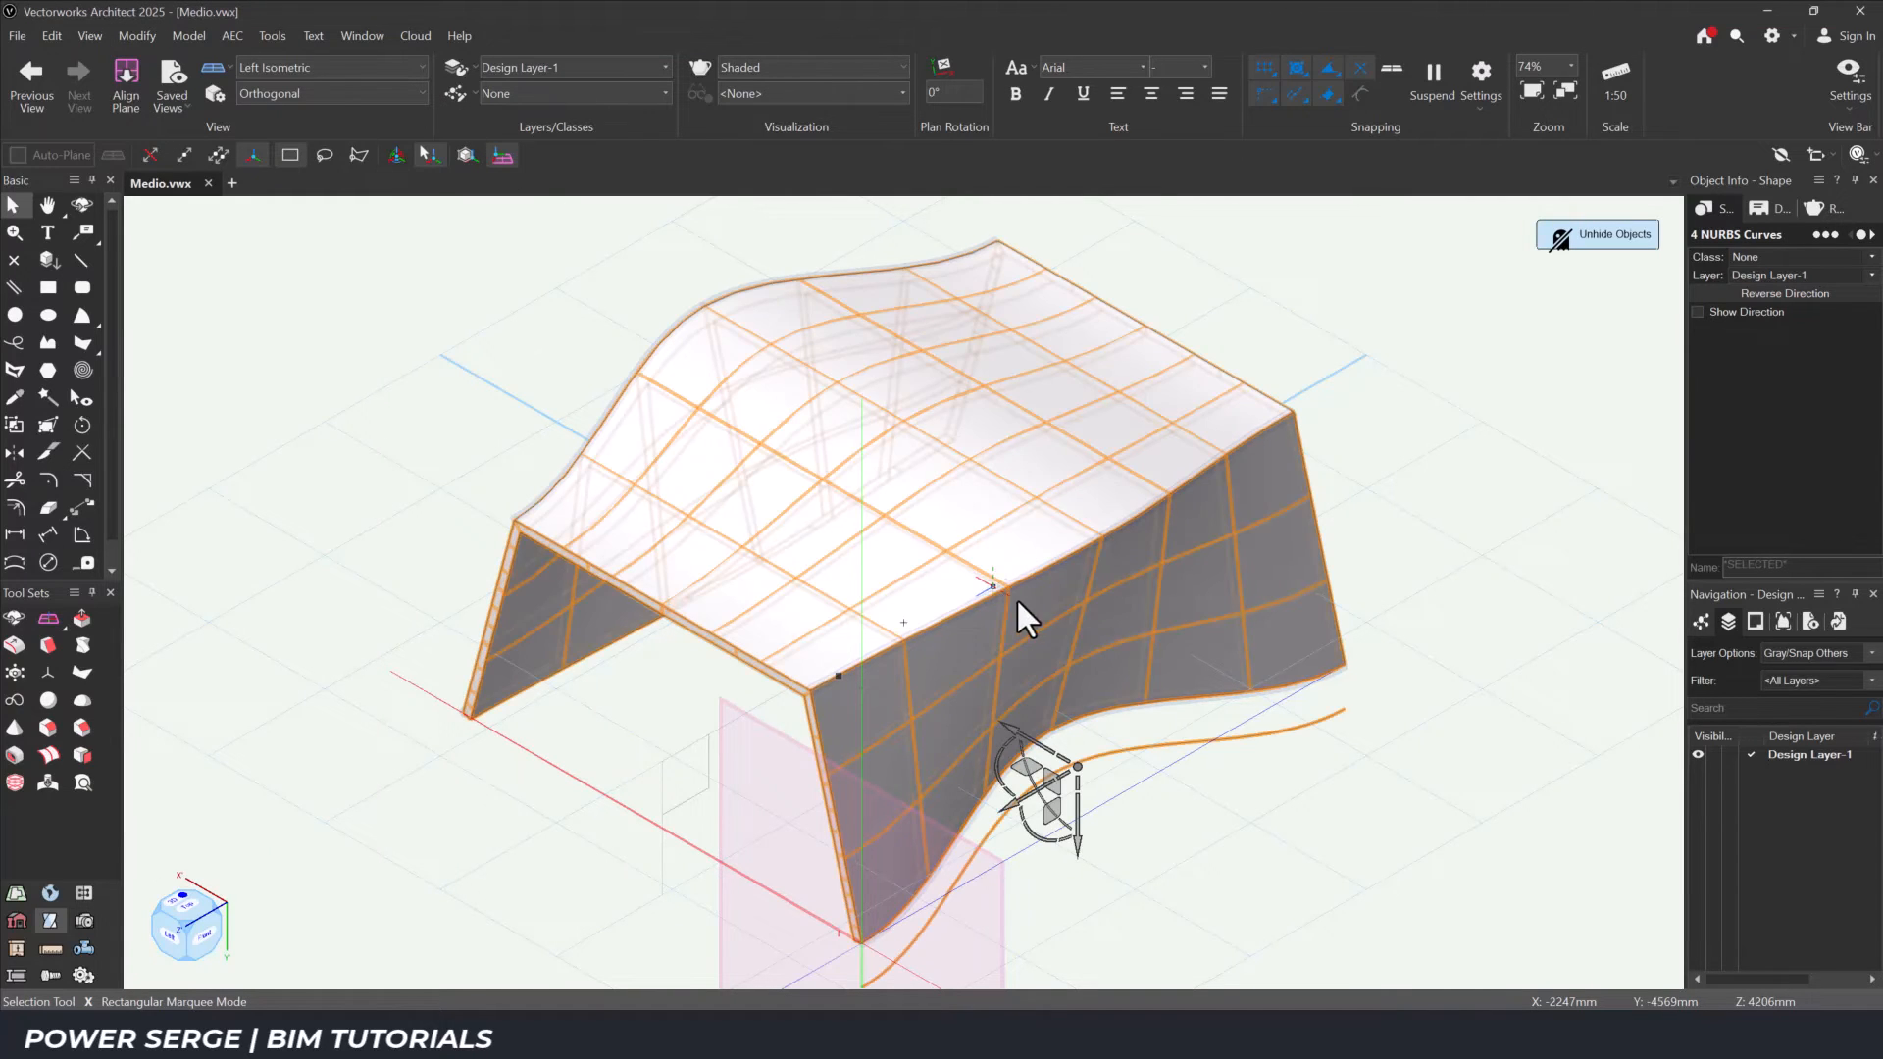
left_click(1357, 777)
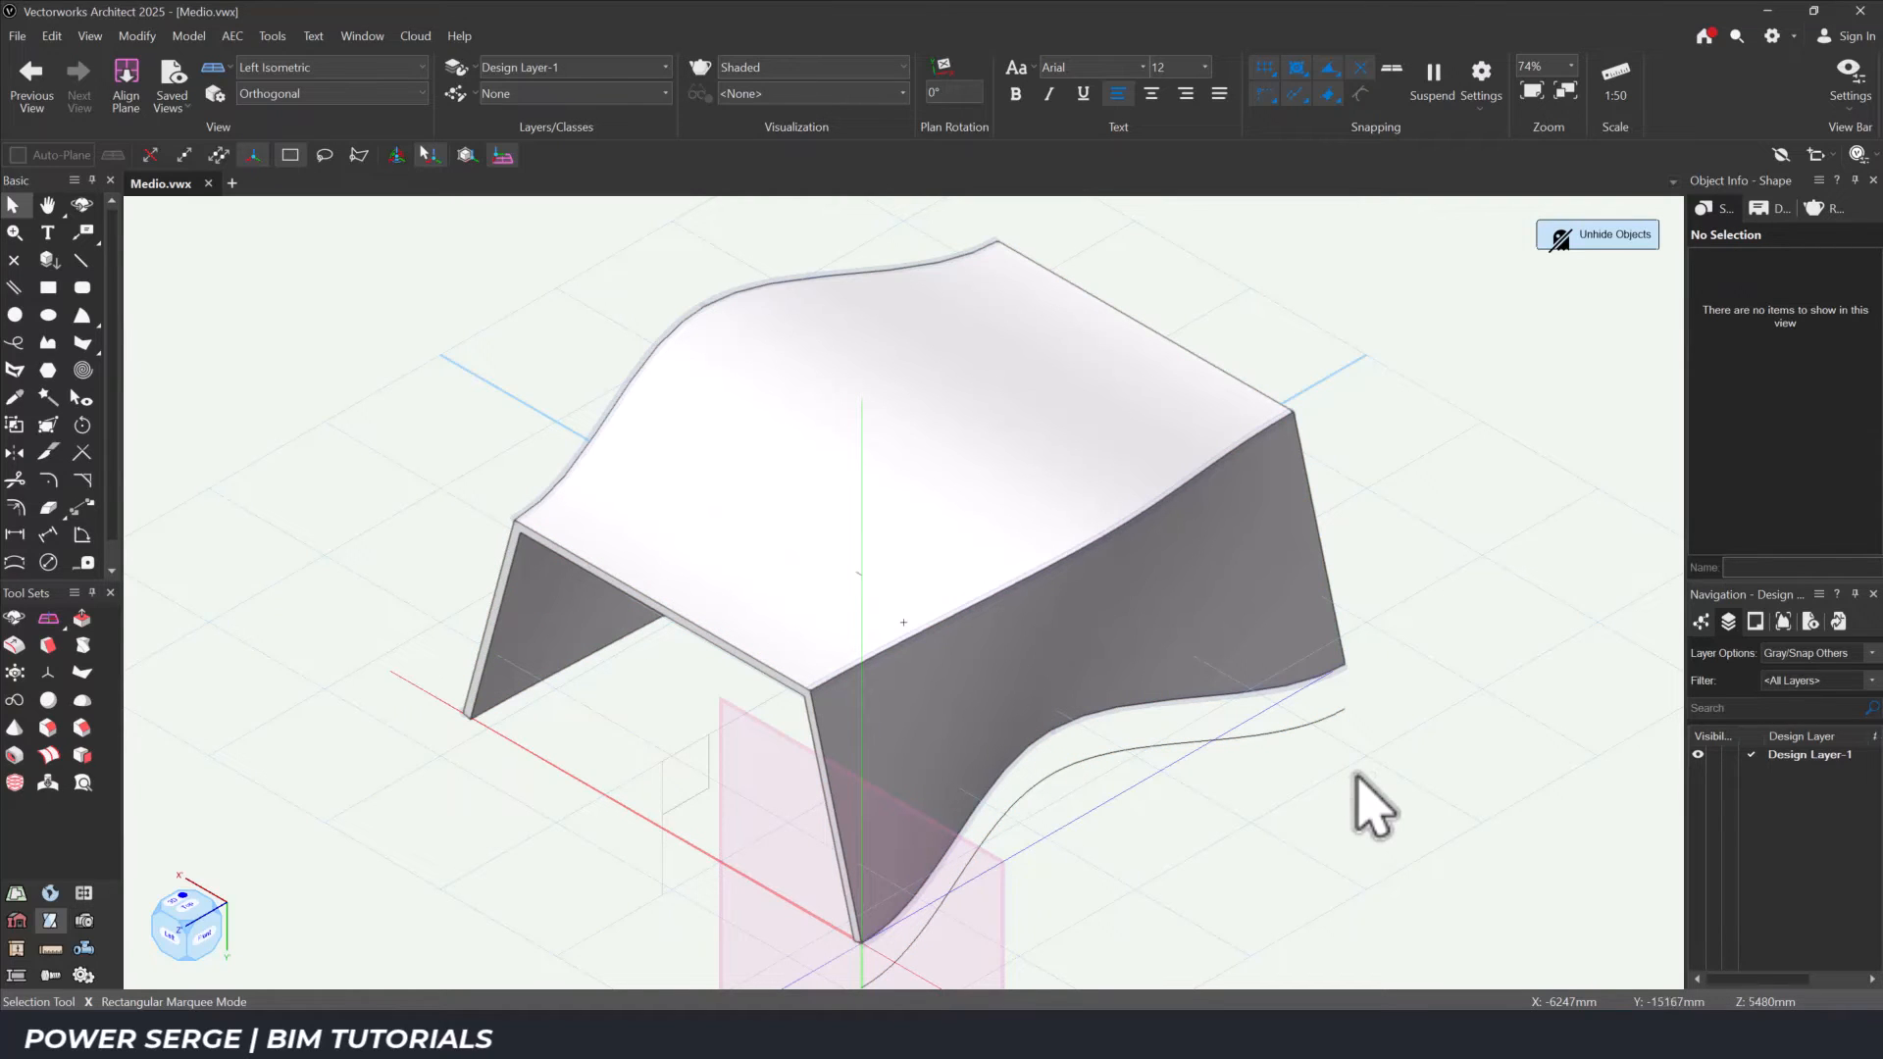
Group the original and lowered edge curves together and open the group for editing.
middle_click_drag(1357, 779, 1332, 770)
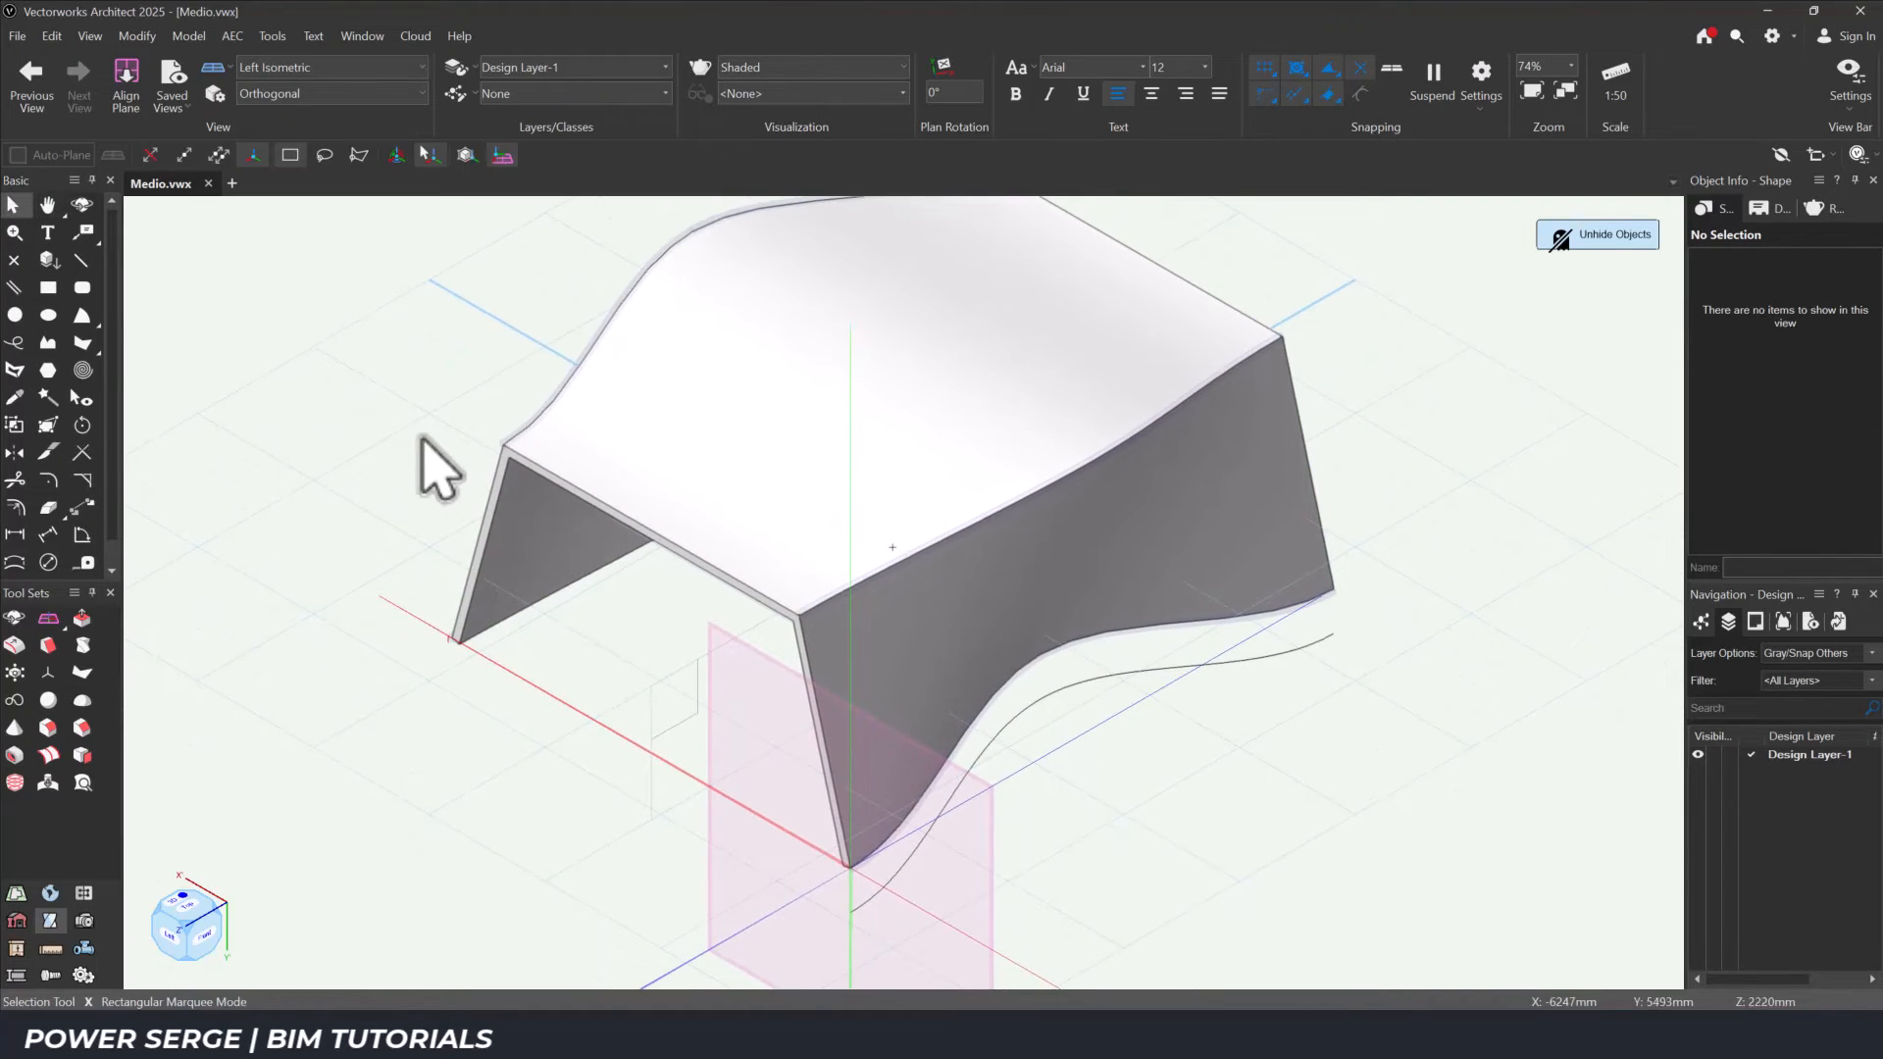
left_click_drag(424, 443, 1449, 939)
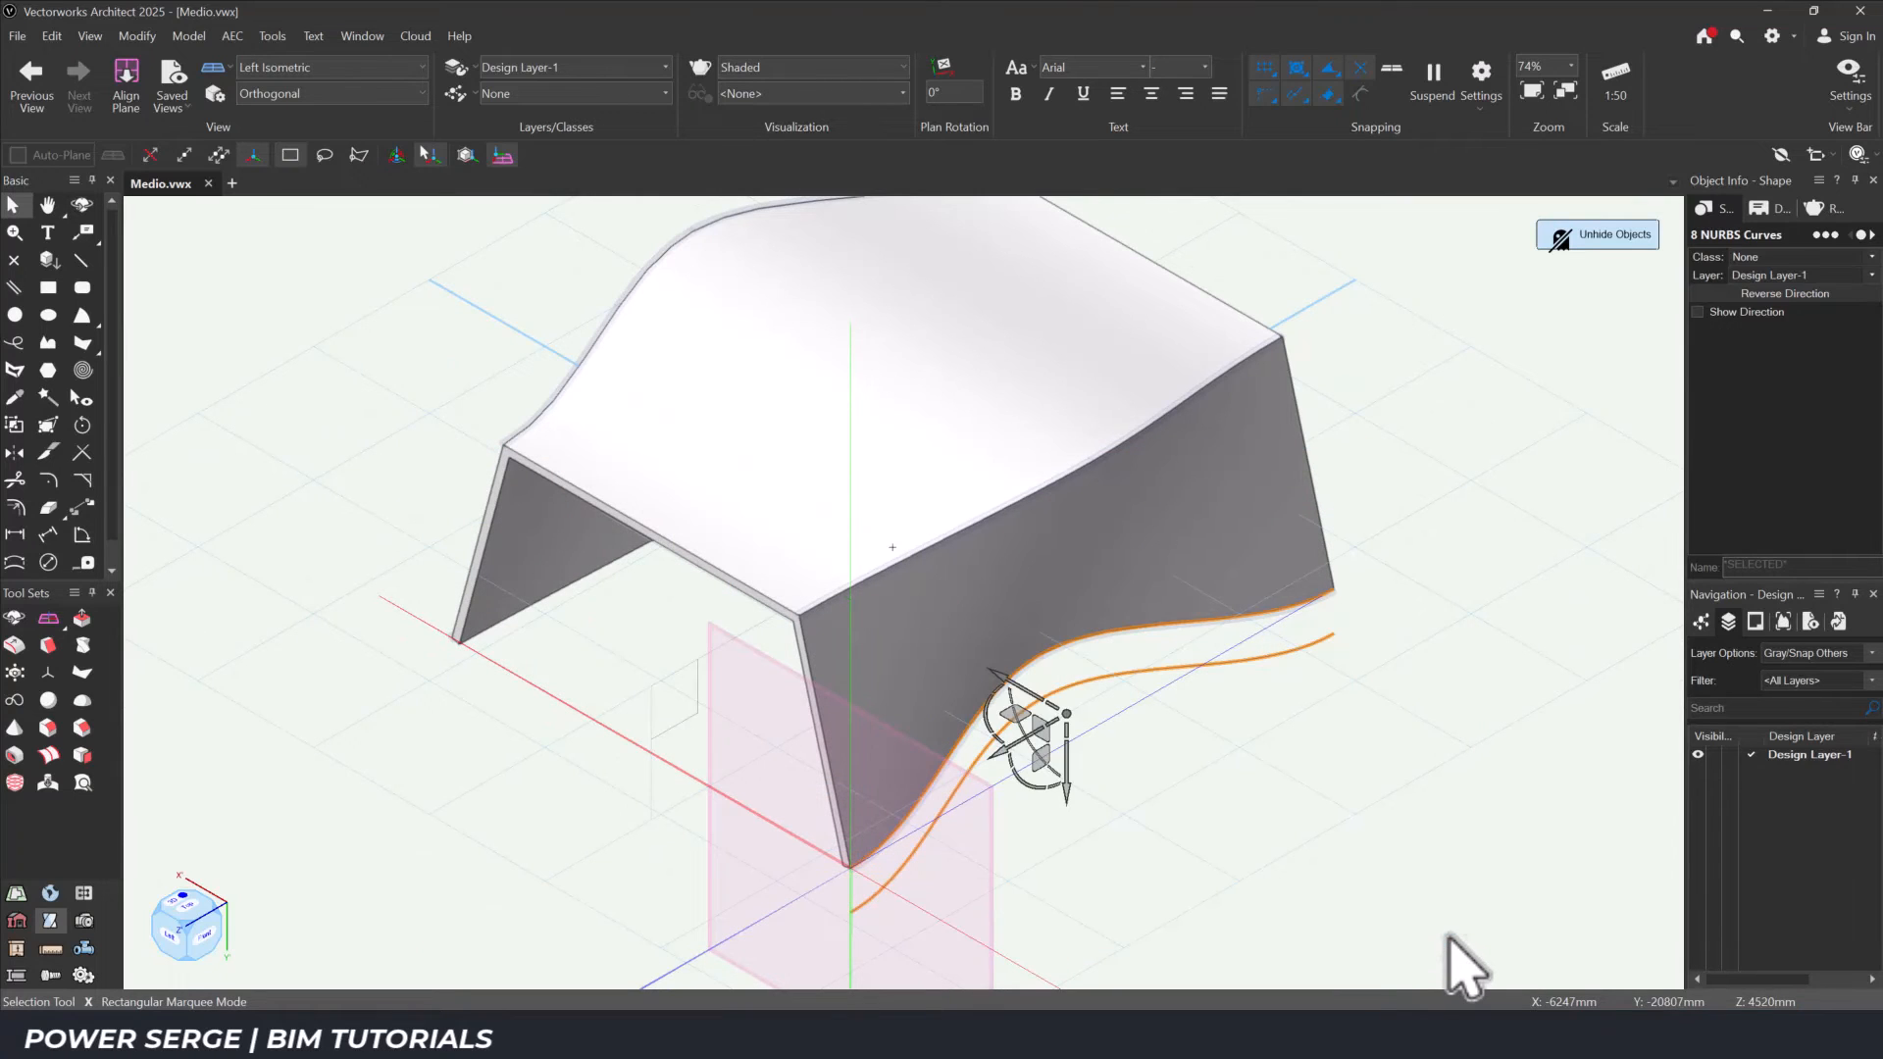
left_click(137, 35)
left_click(211, 608)
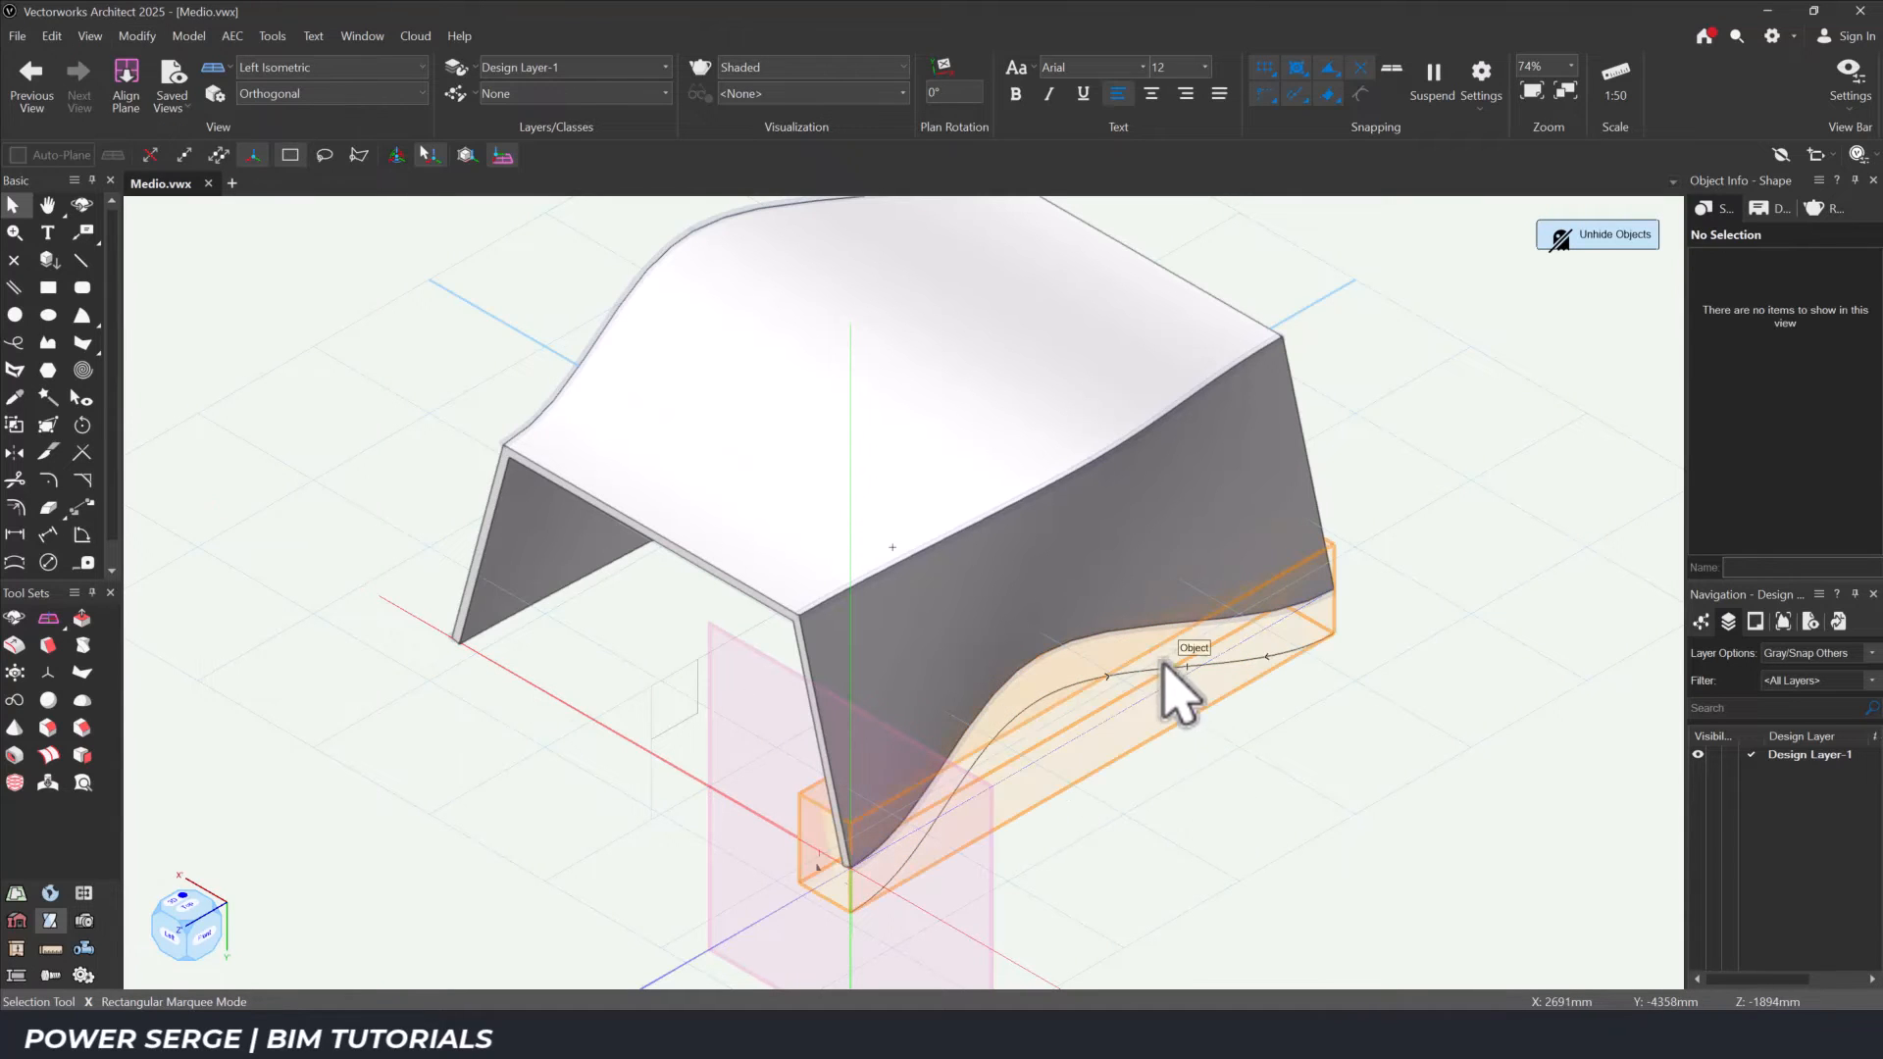
double_click(1168, 672)
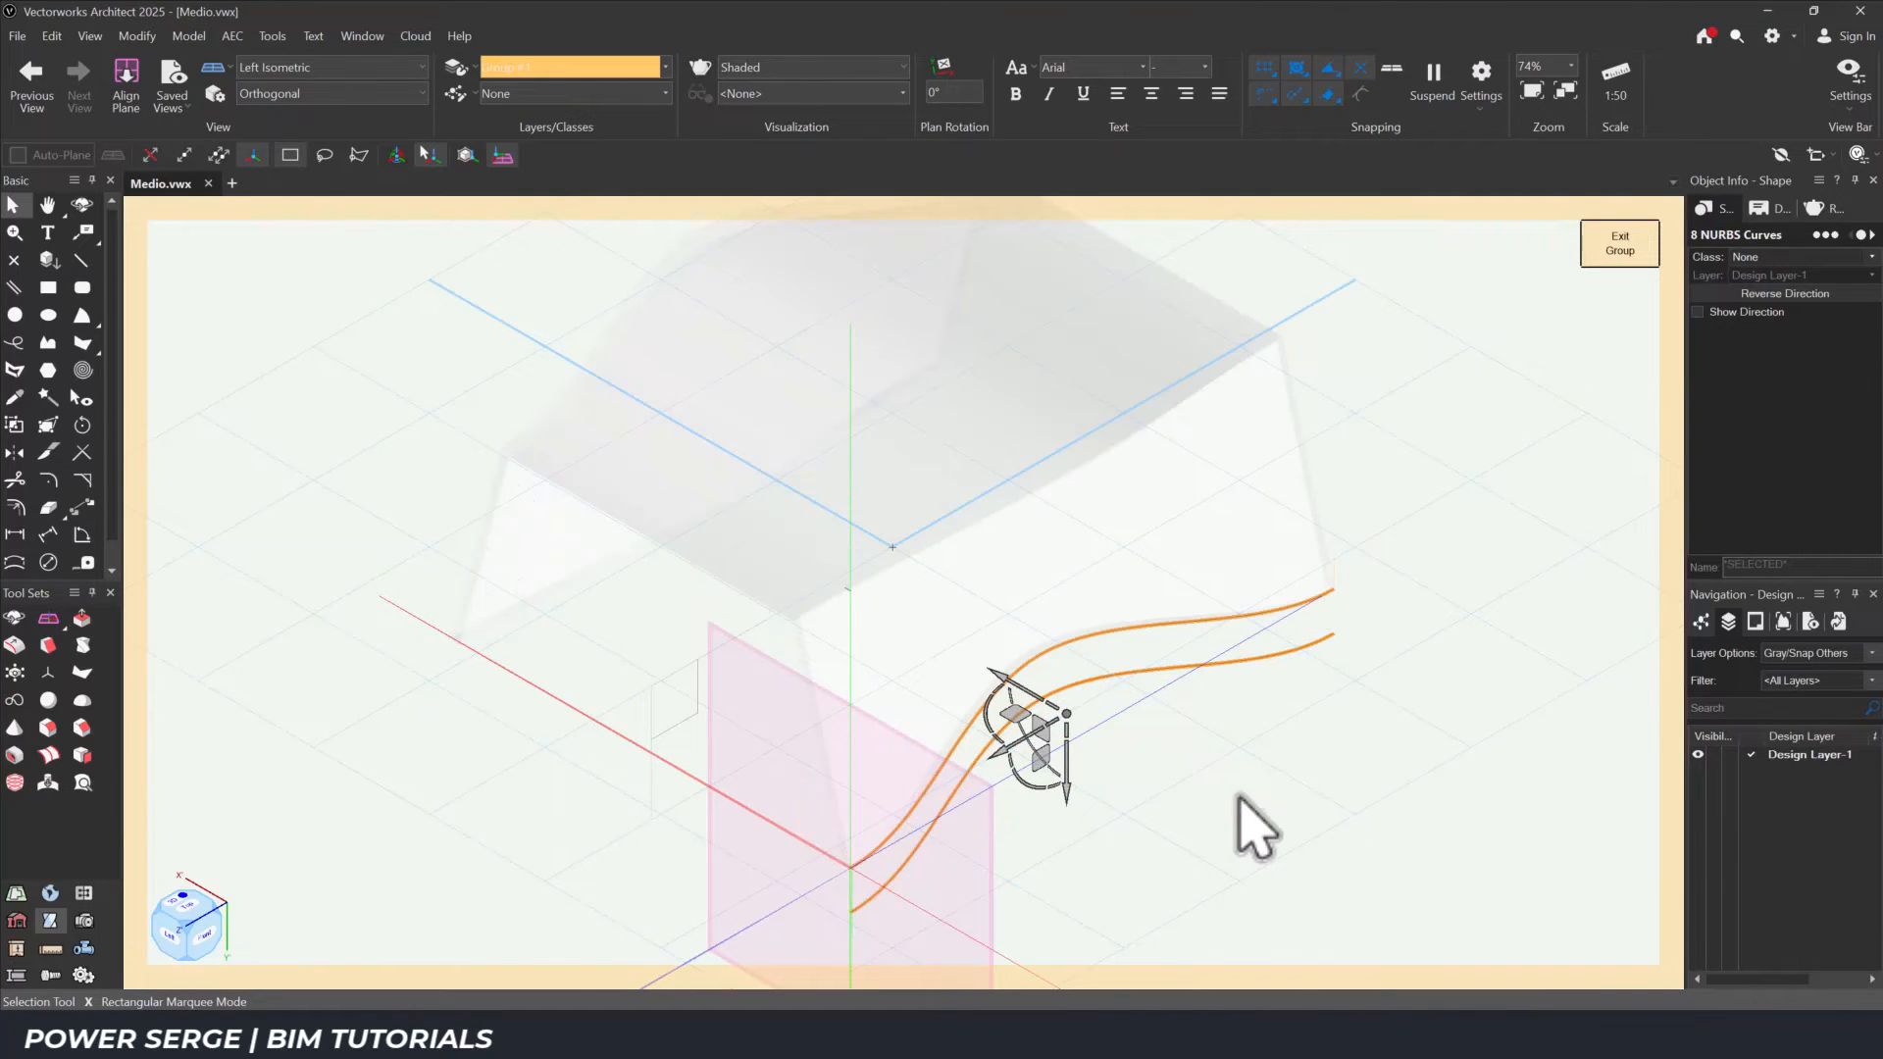
In Left view, rotate the lowered curves about their lower outer endpoint until they lie horizontal.
left_click(182, 937)
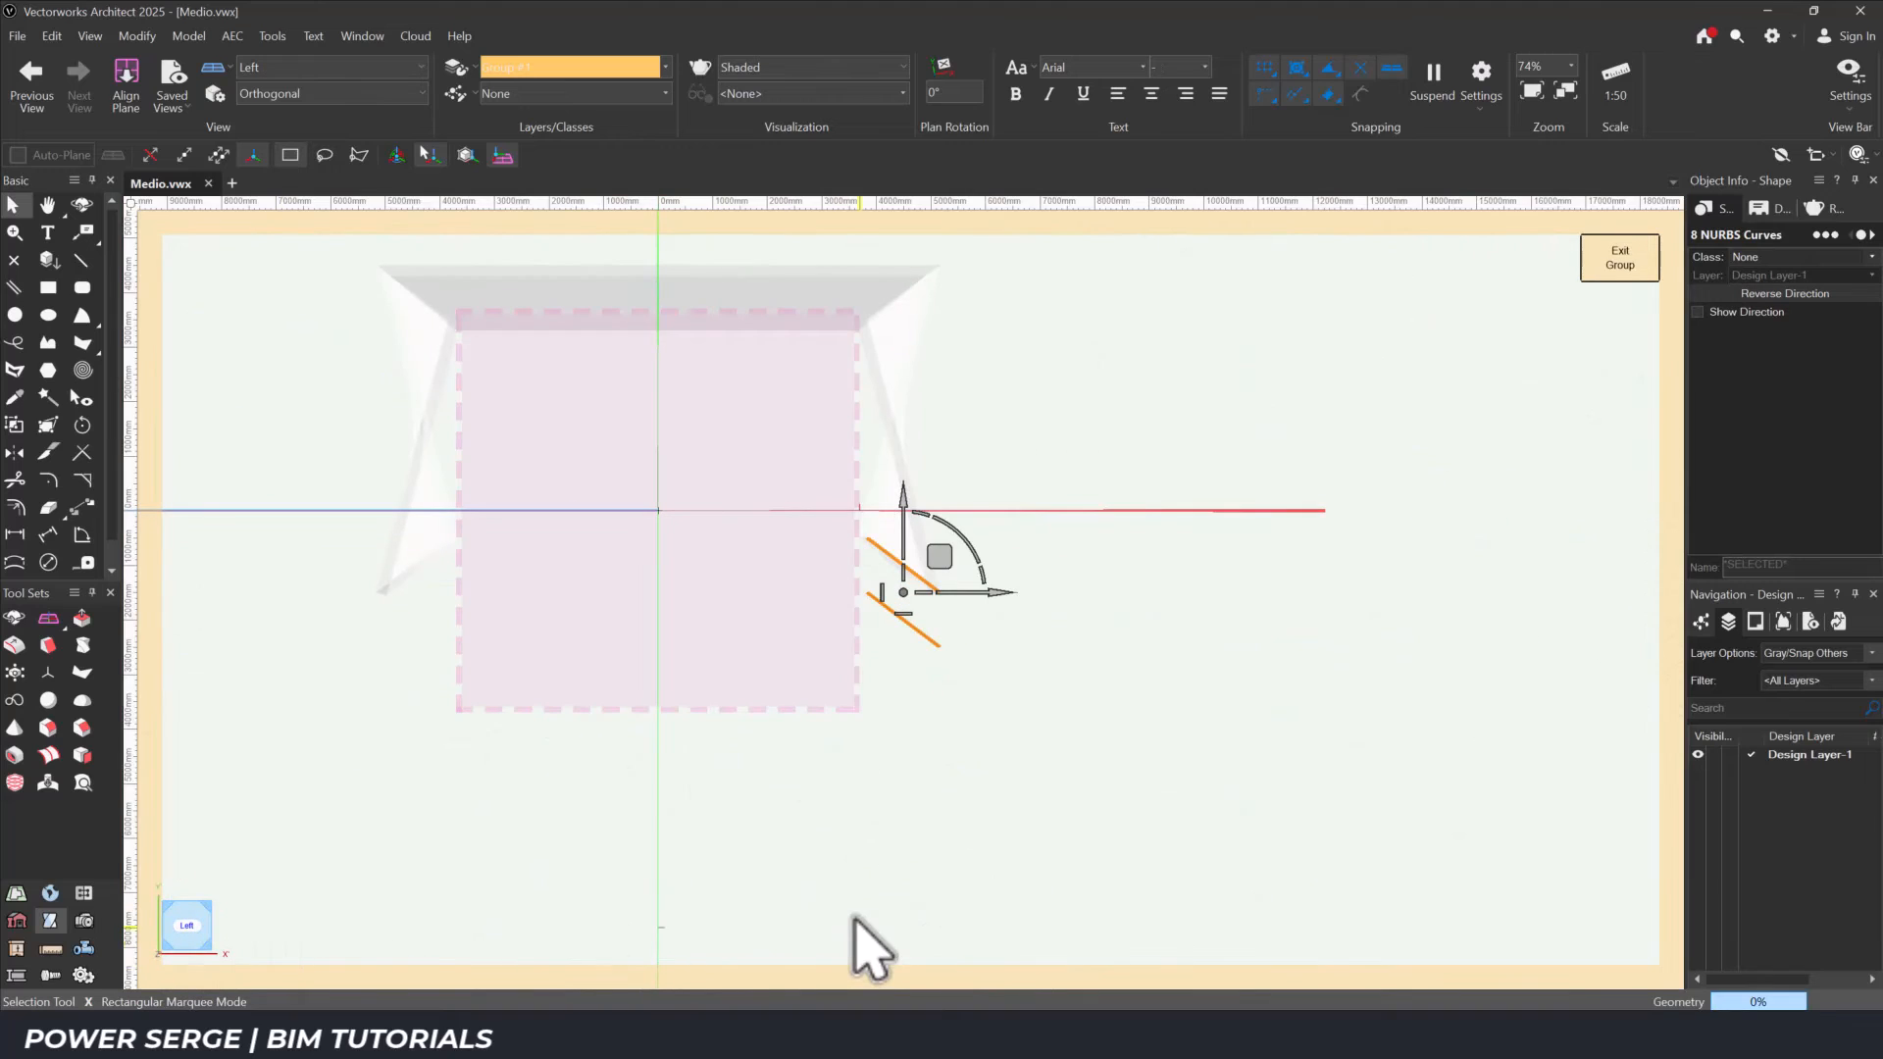
key("ctrl+6")
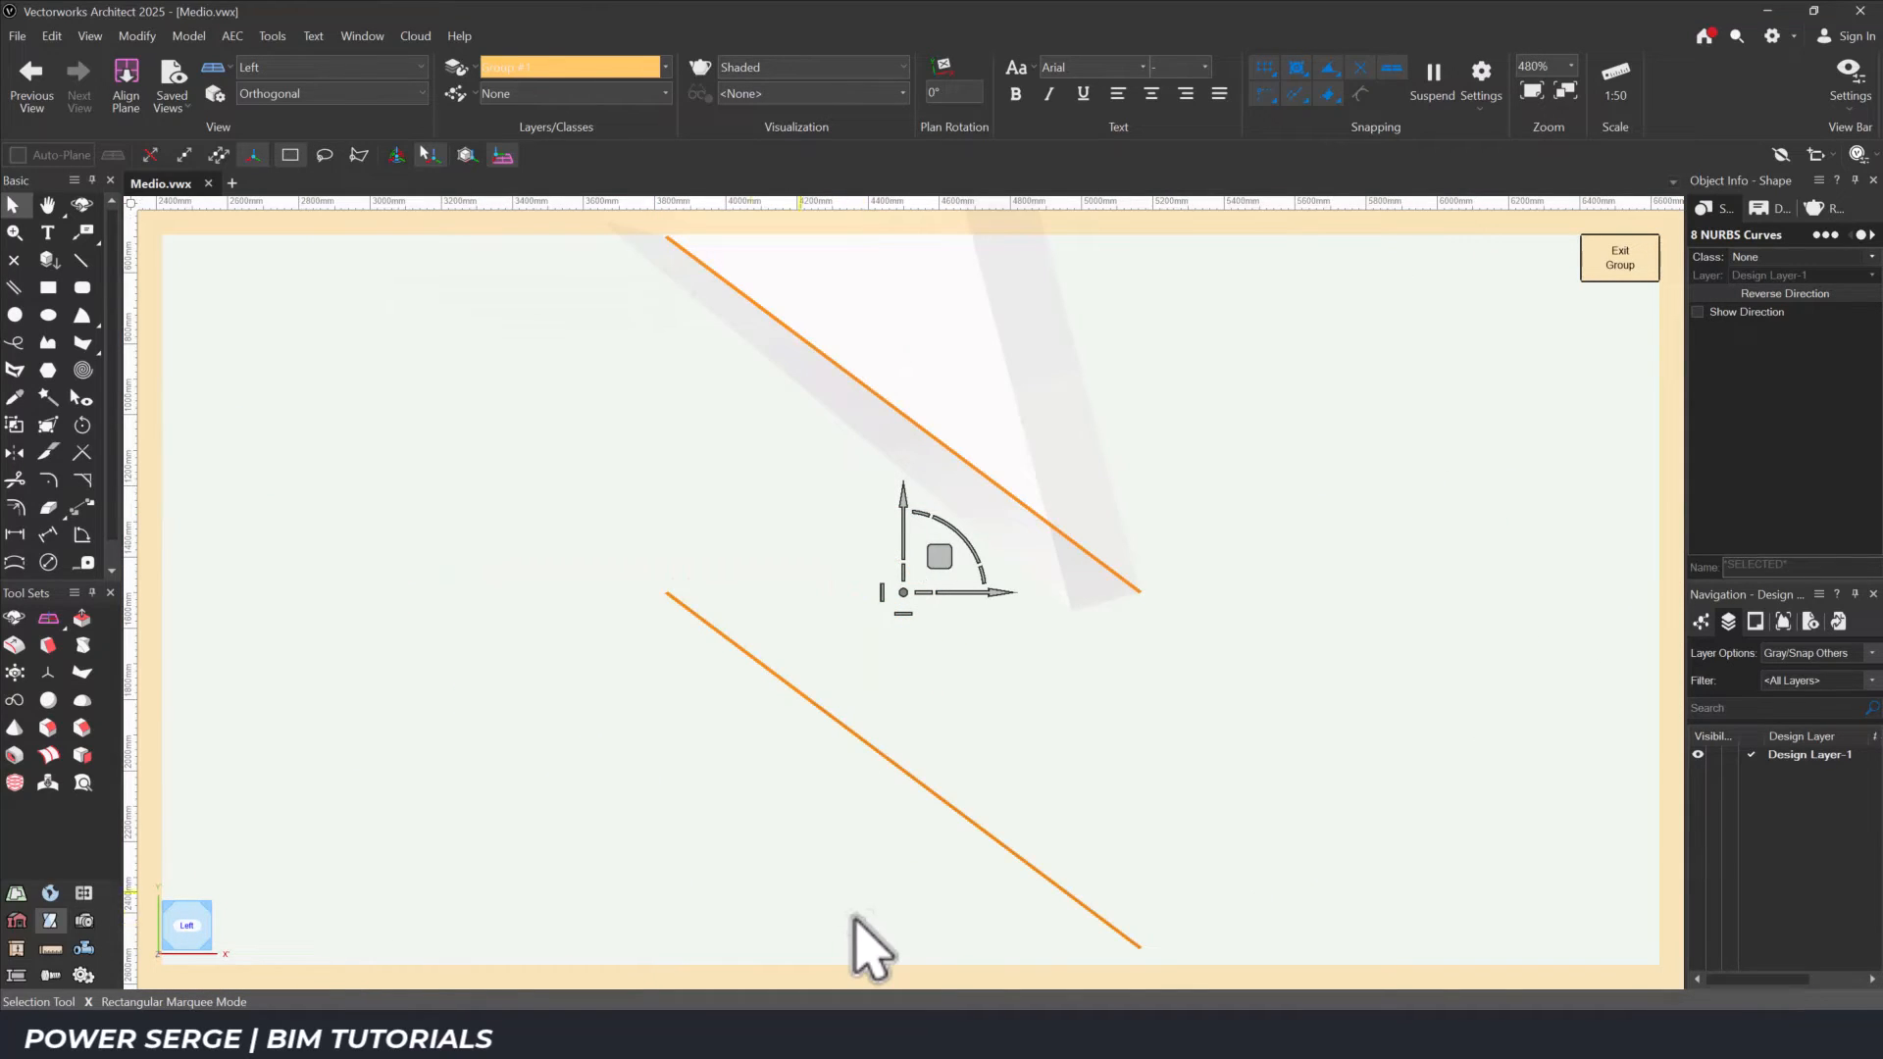
left_click(1130, 969)
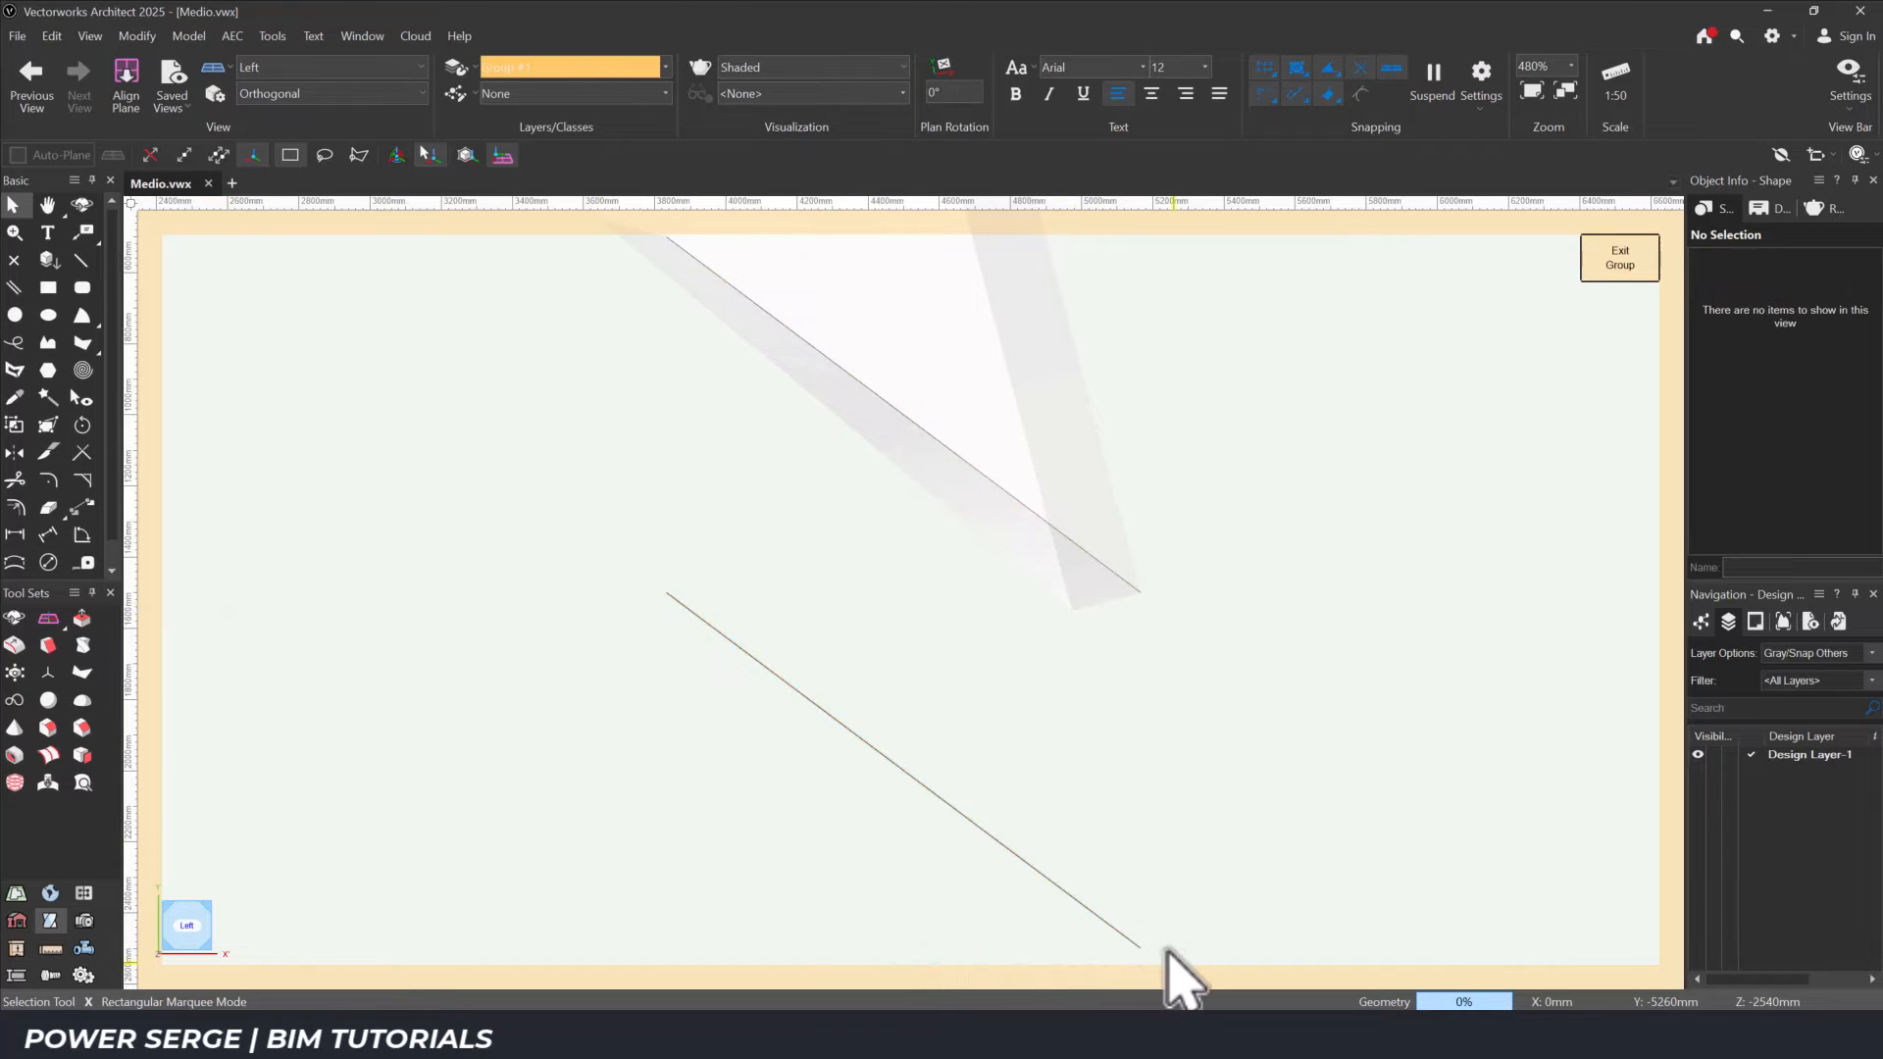
left_click_drag(1174, 963, 601, 534)
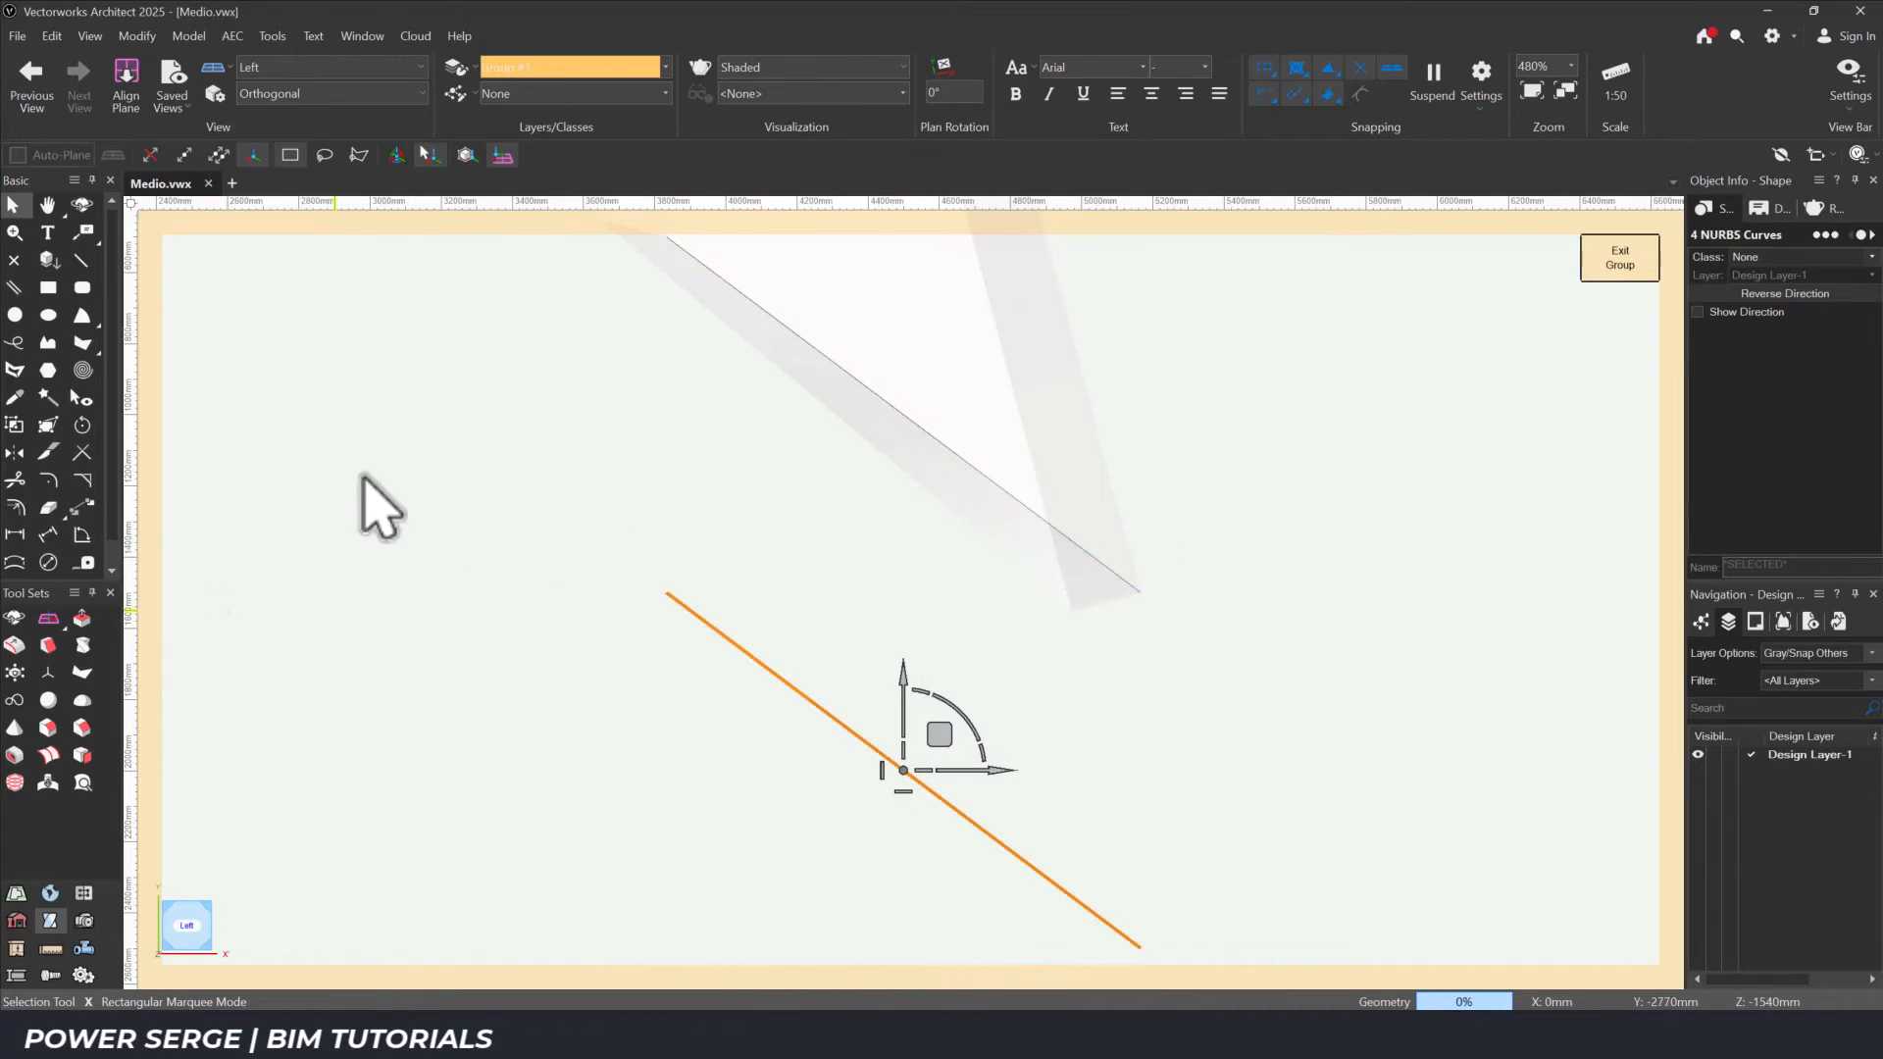
left_click(81, 418)
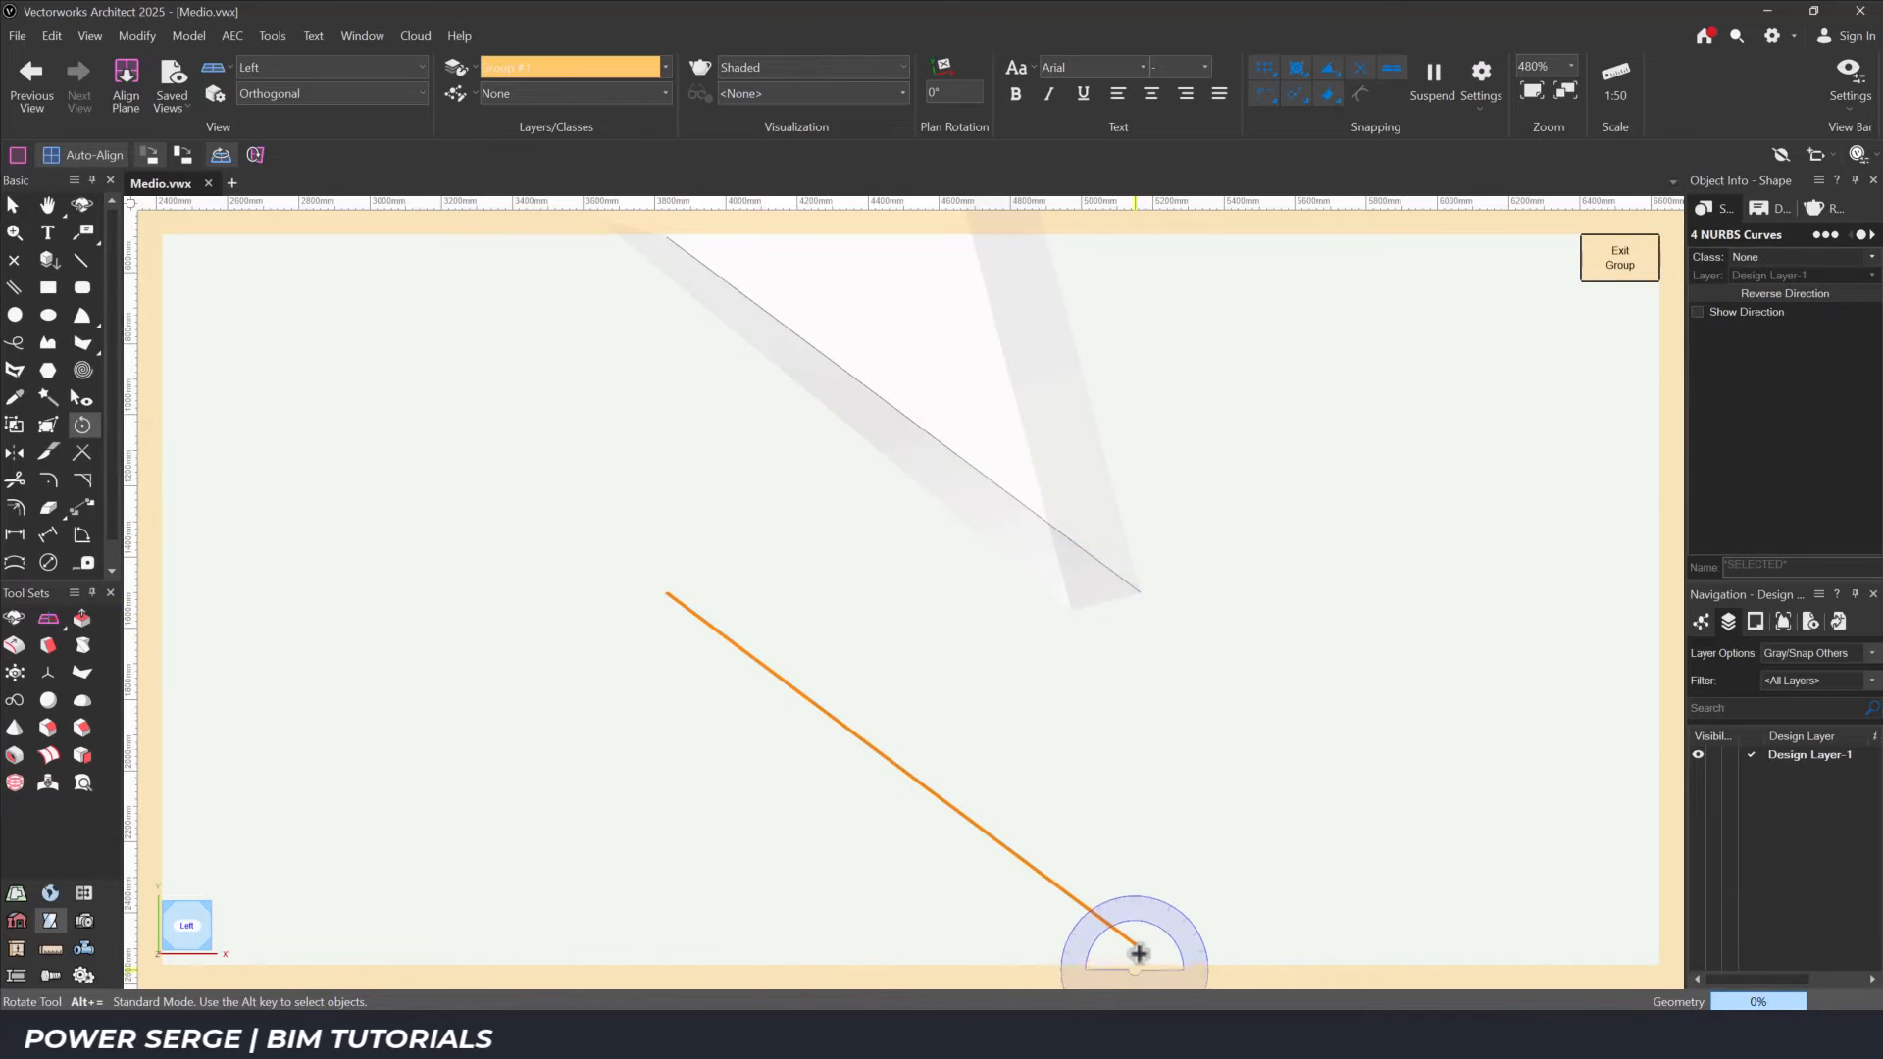
left_click(1139, 950)
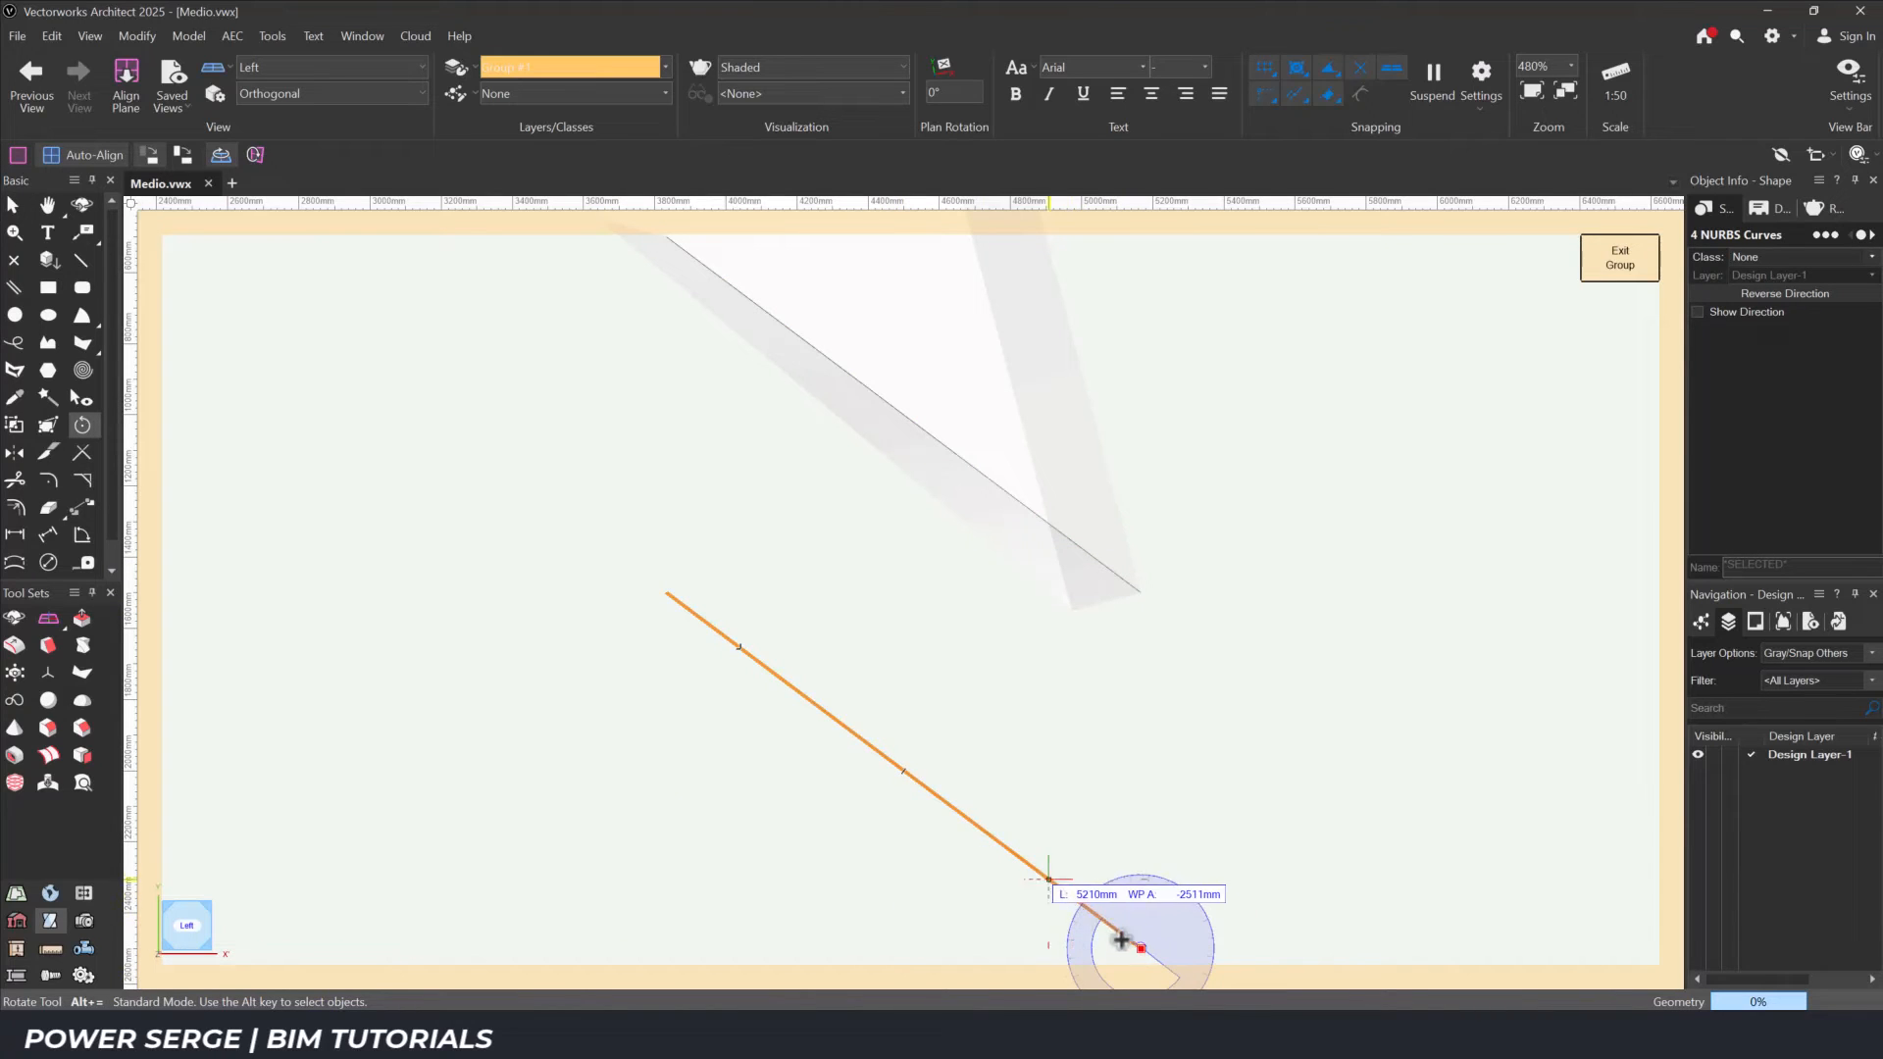
left_click(1024, 860)
left_click(750, 943)
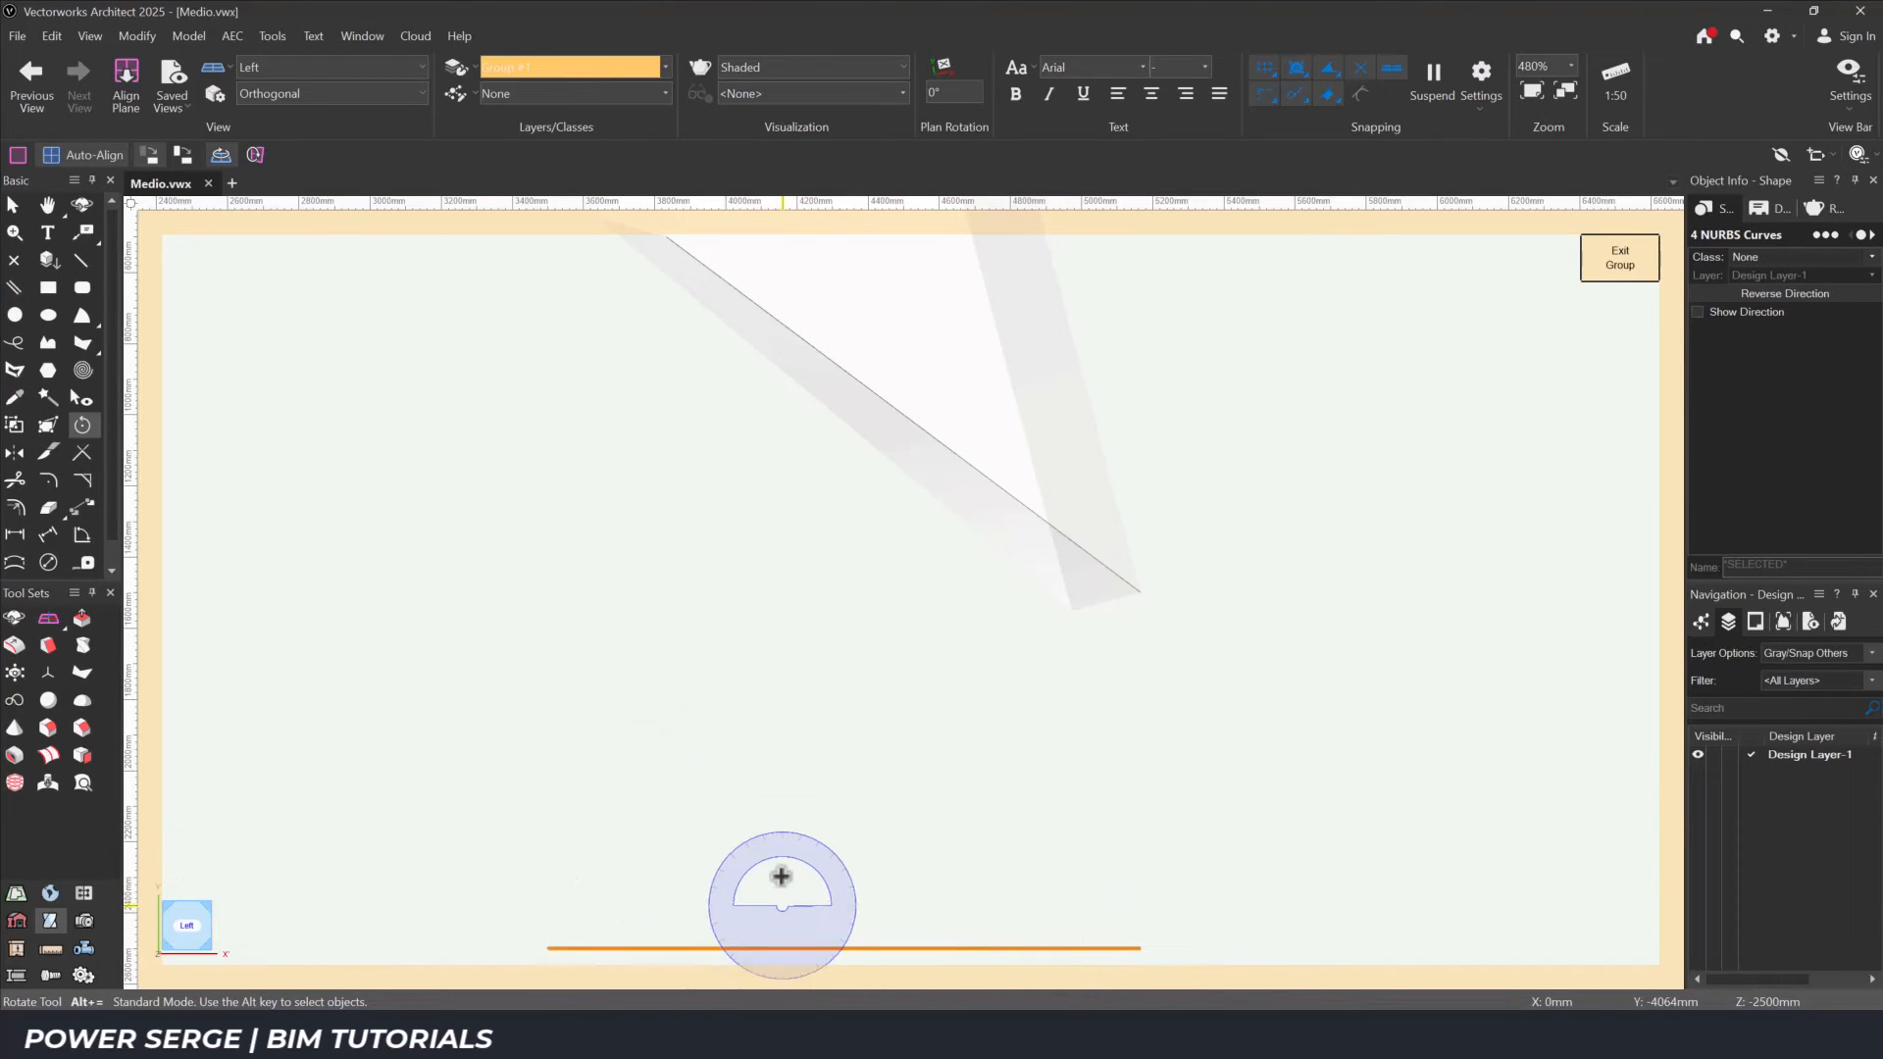
key("Escape")
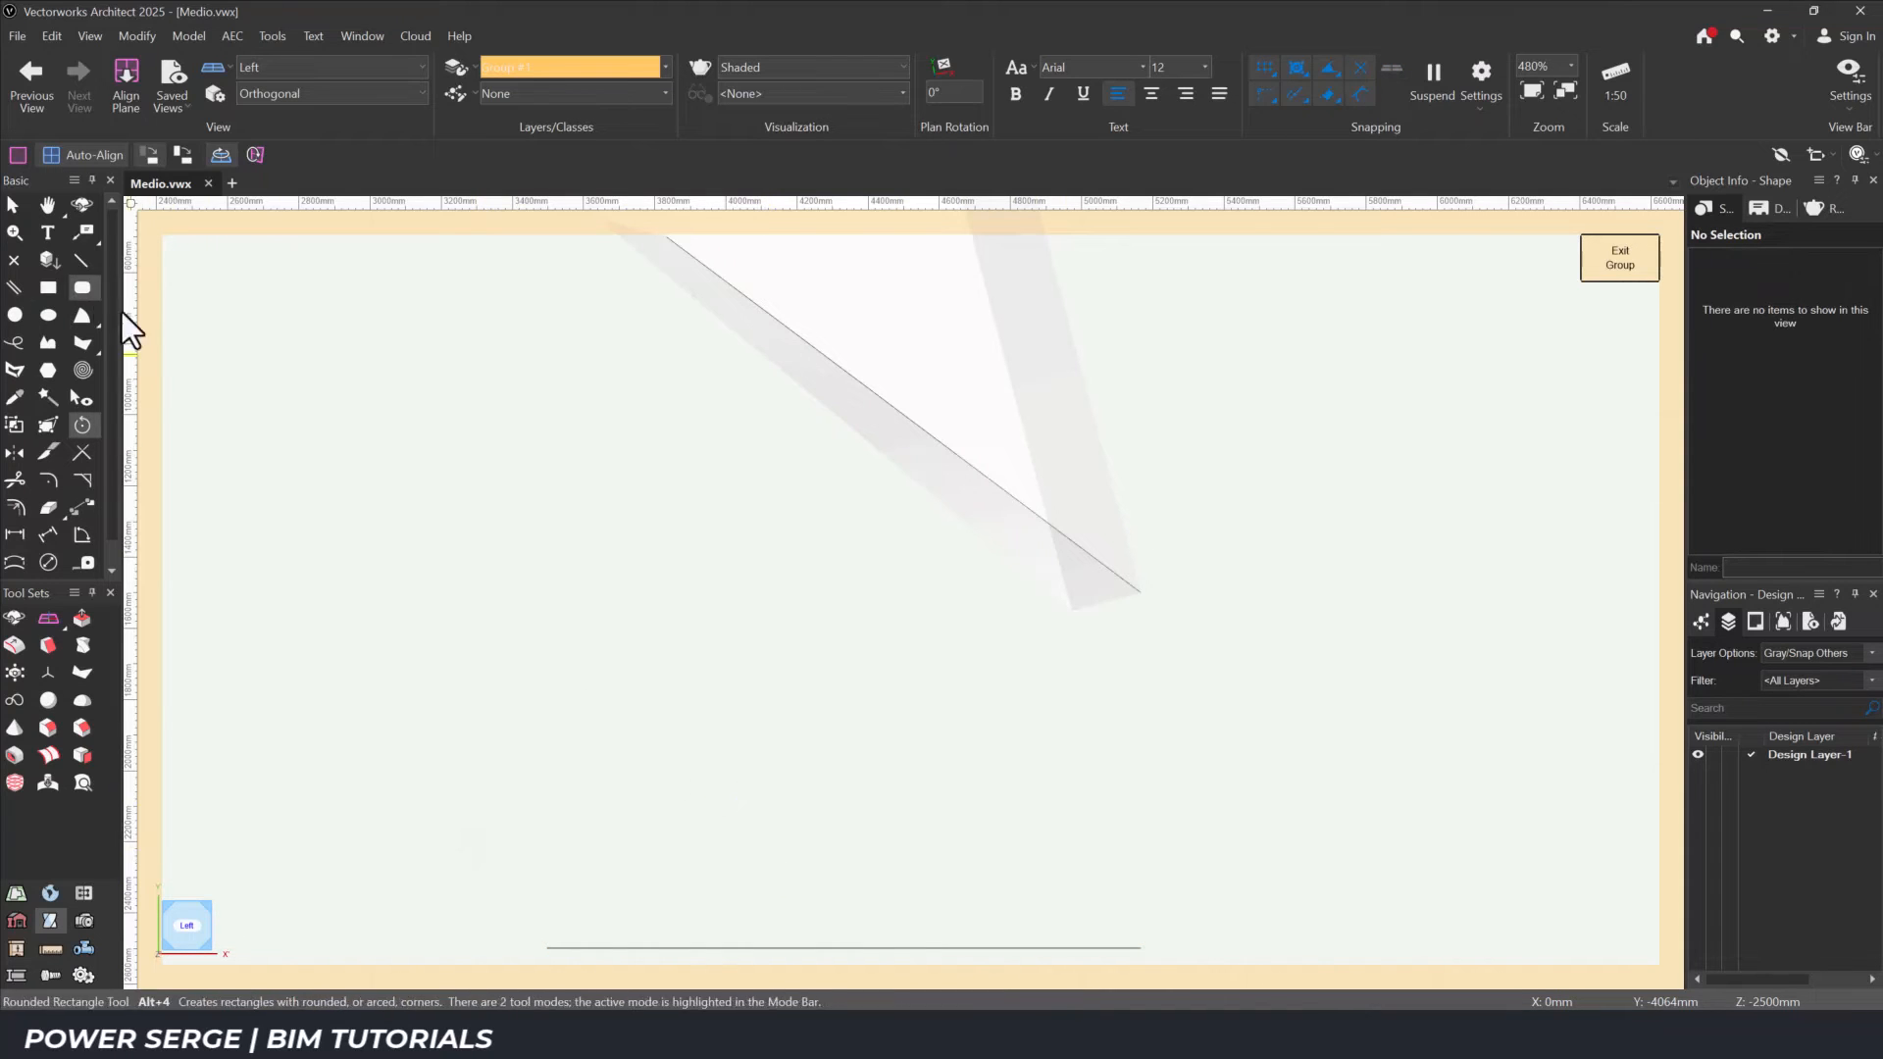
In Front view, raise the left half of the flat curves with a 3D move of 1000 mm in Z.
left_click(13, 205)
left_click(203, 898)
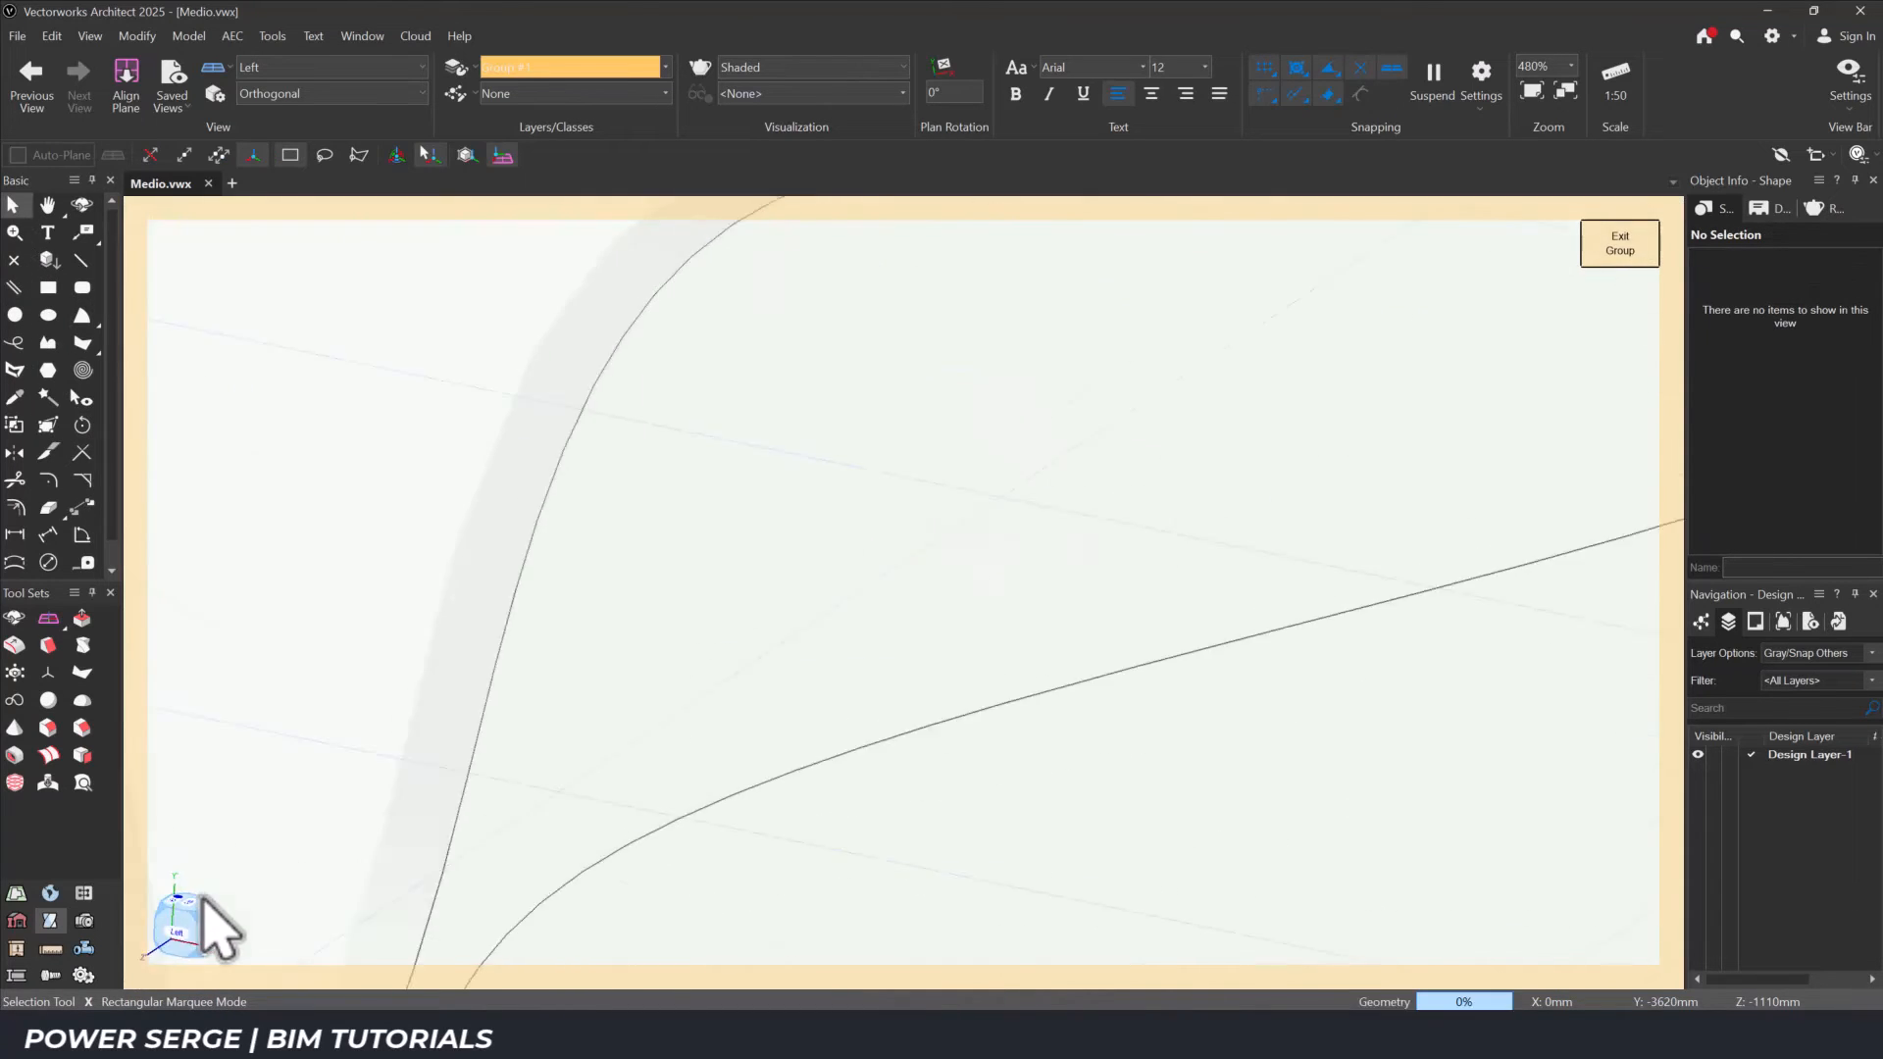
left_click(201, 938)
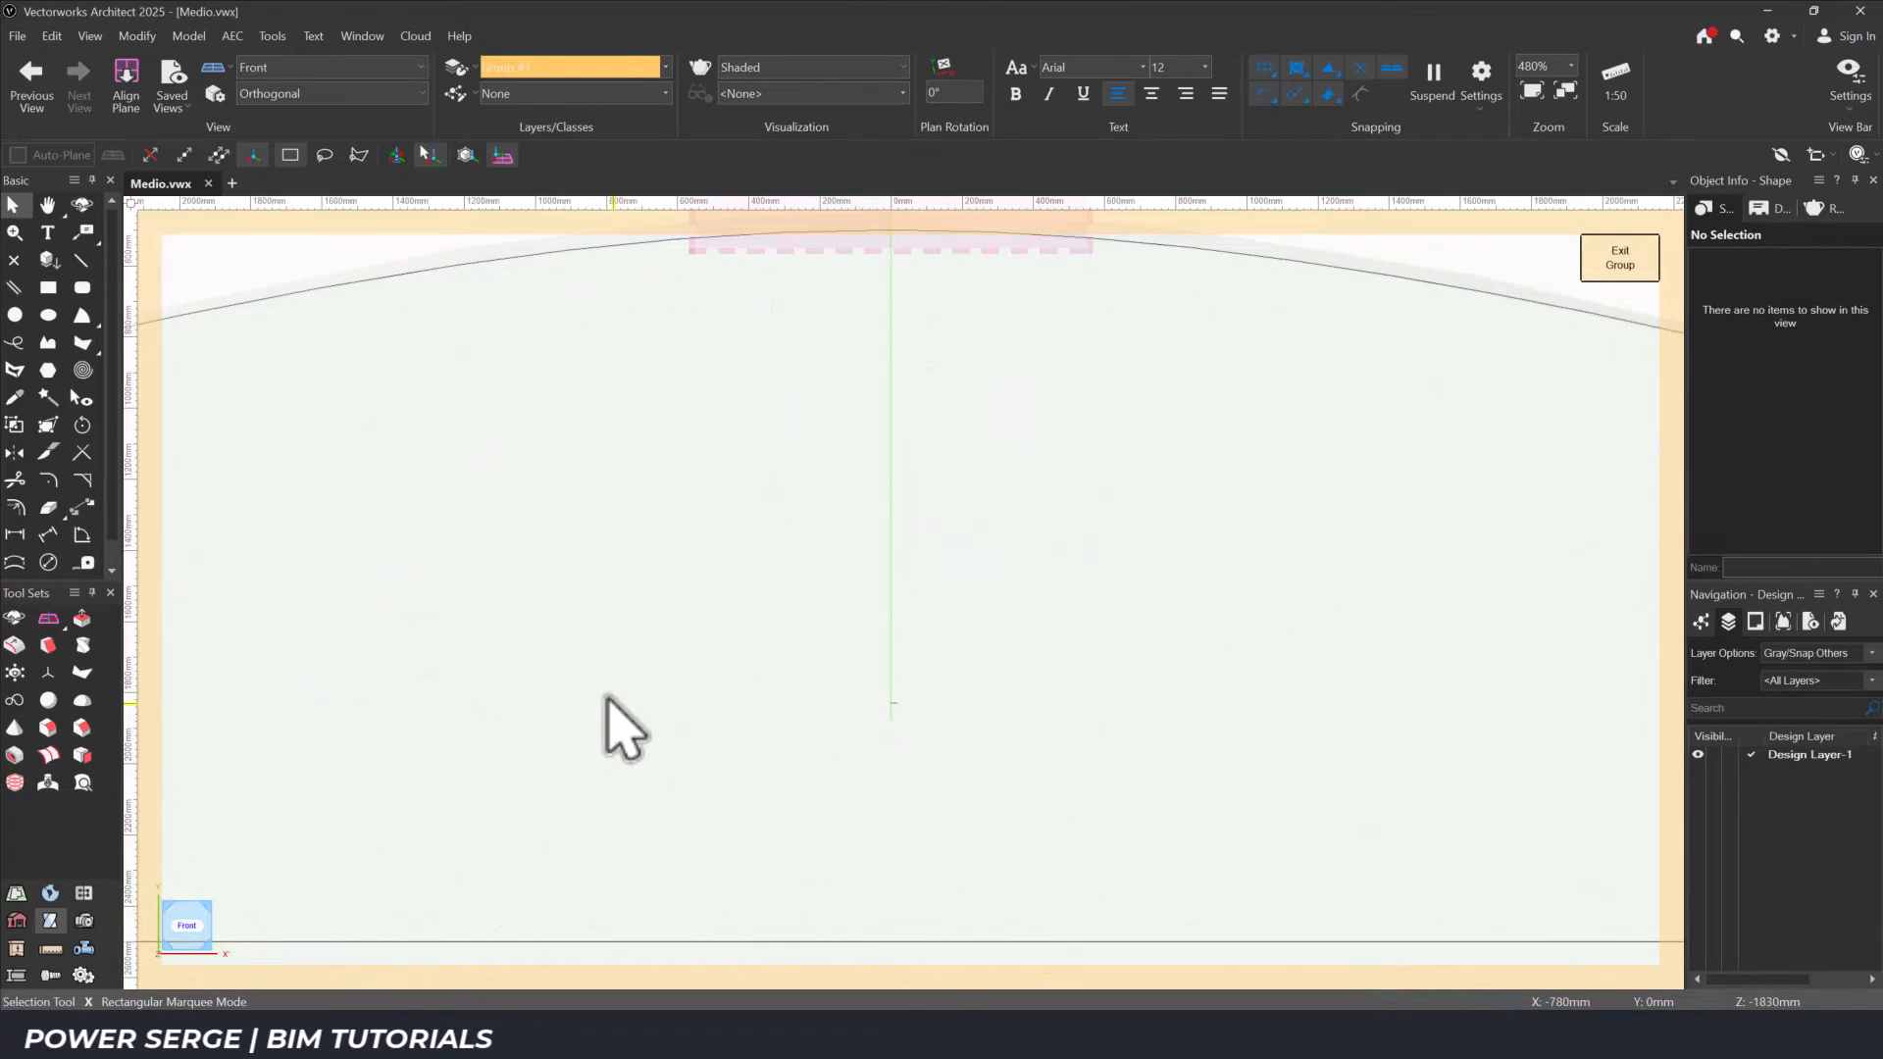
scroll(623, 731, "down", 5)
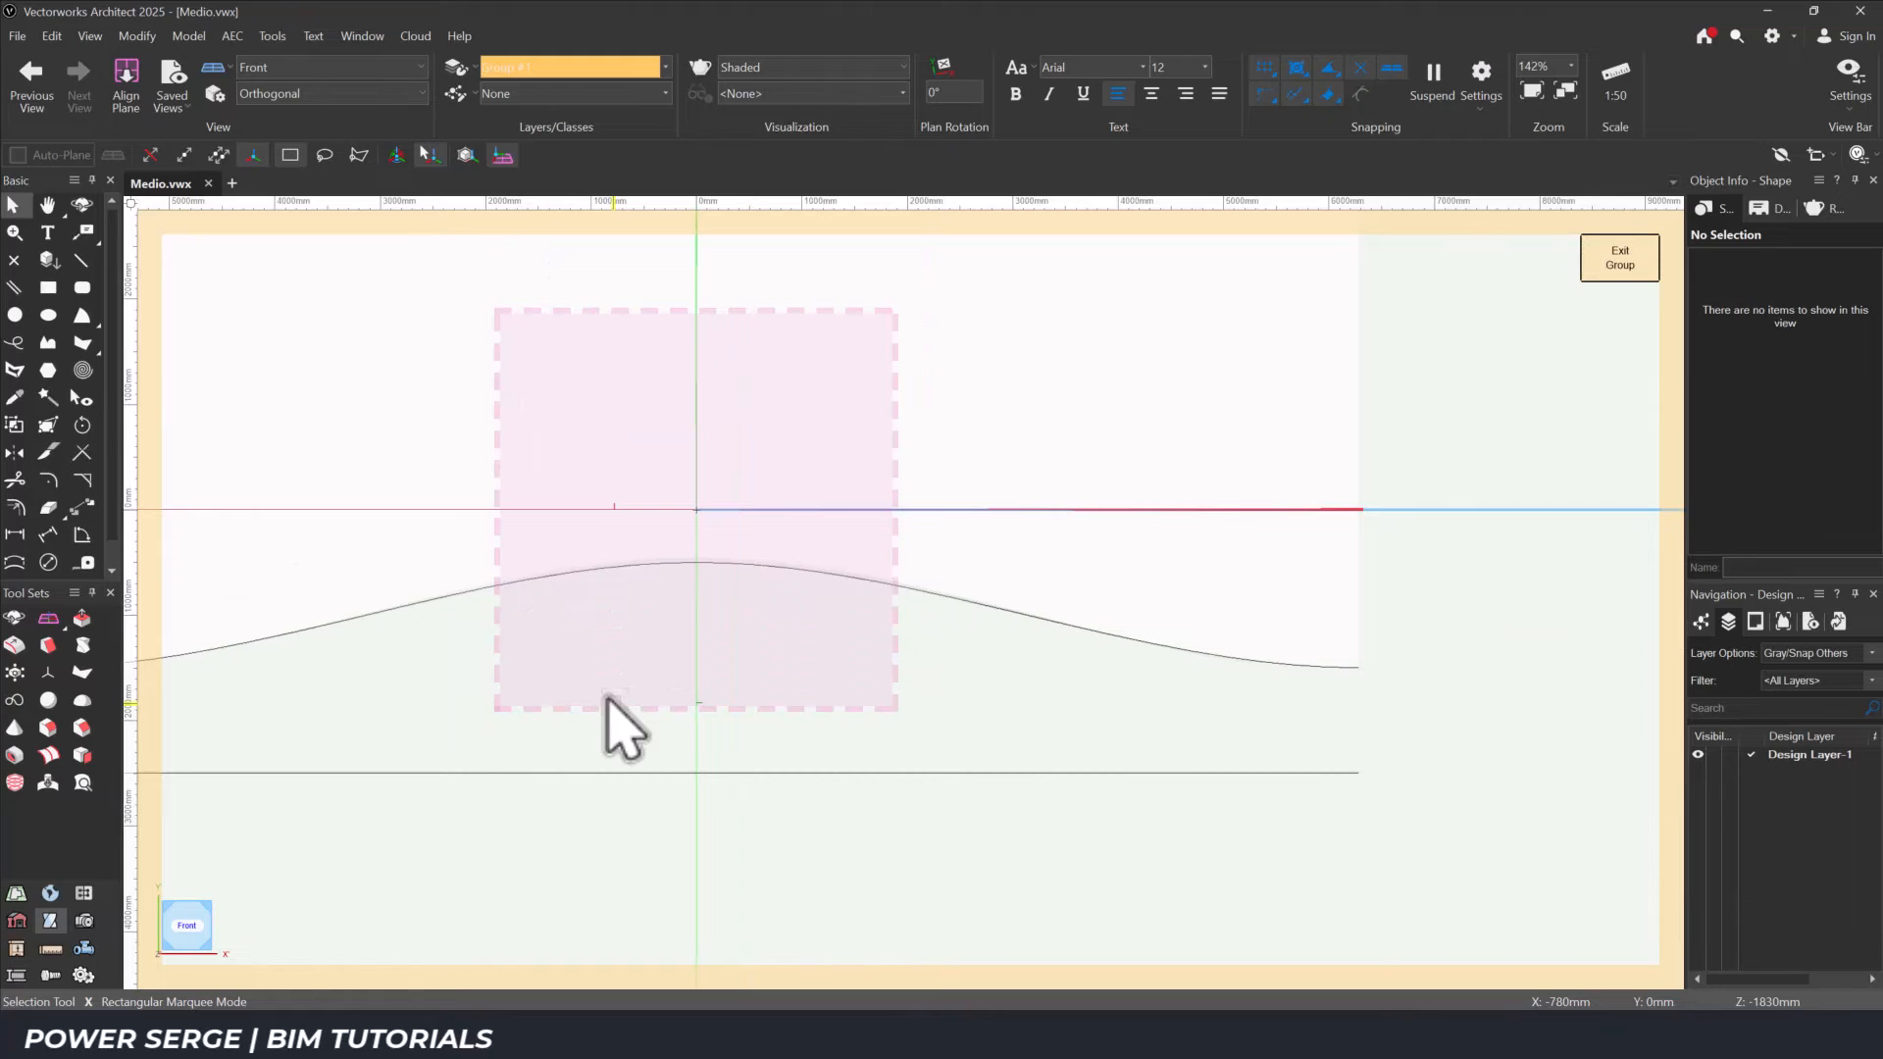
scroll(623, 730, "down", 2)
left_click_drag(200, 701, 736, 796)
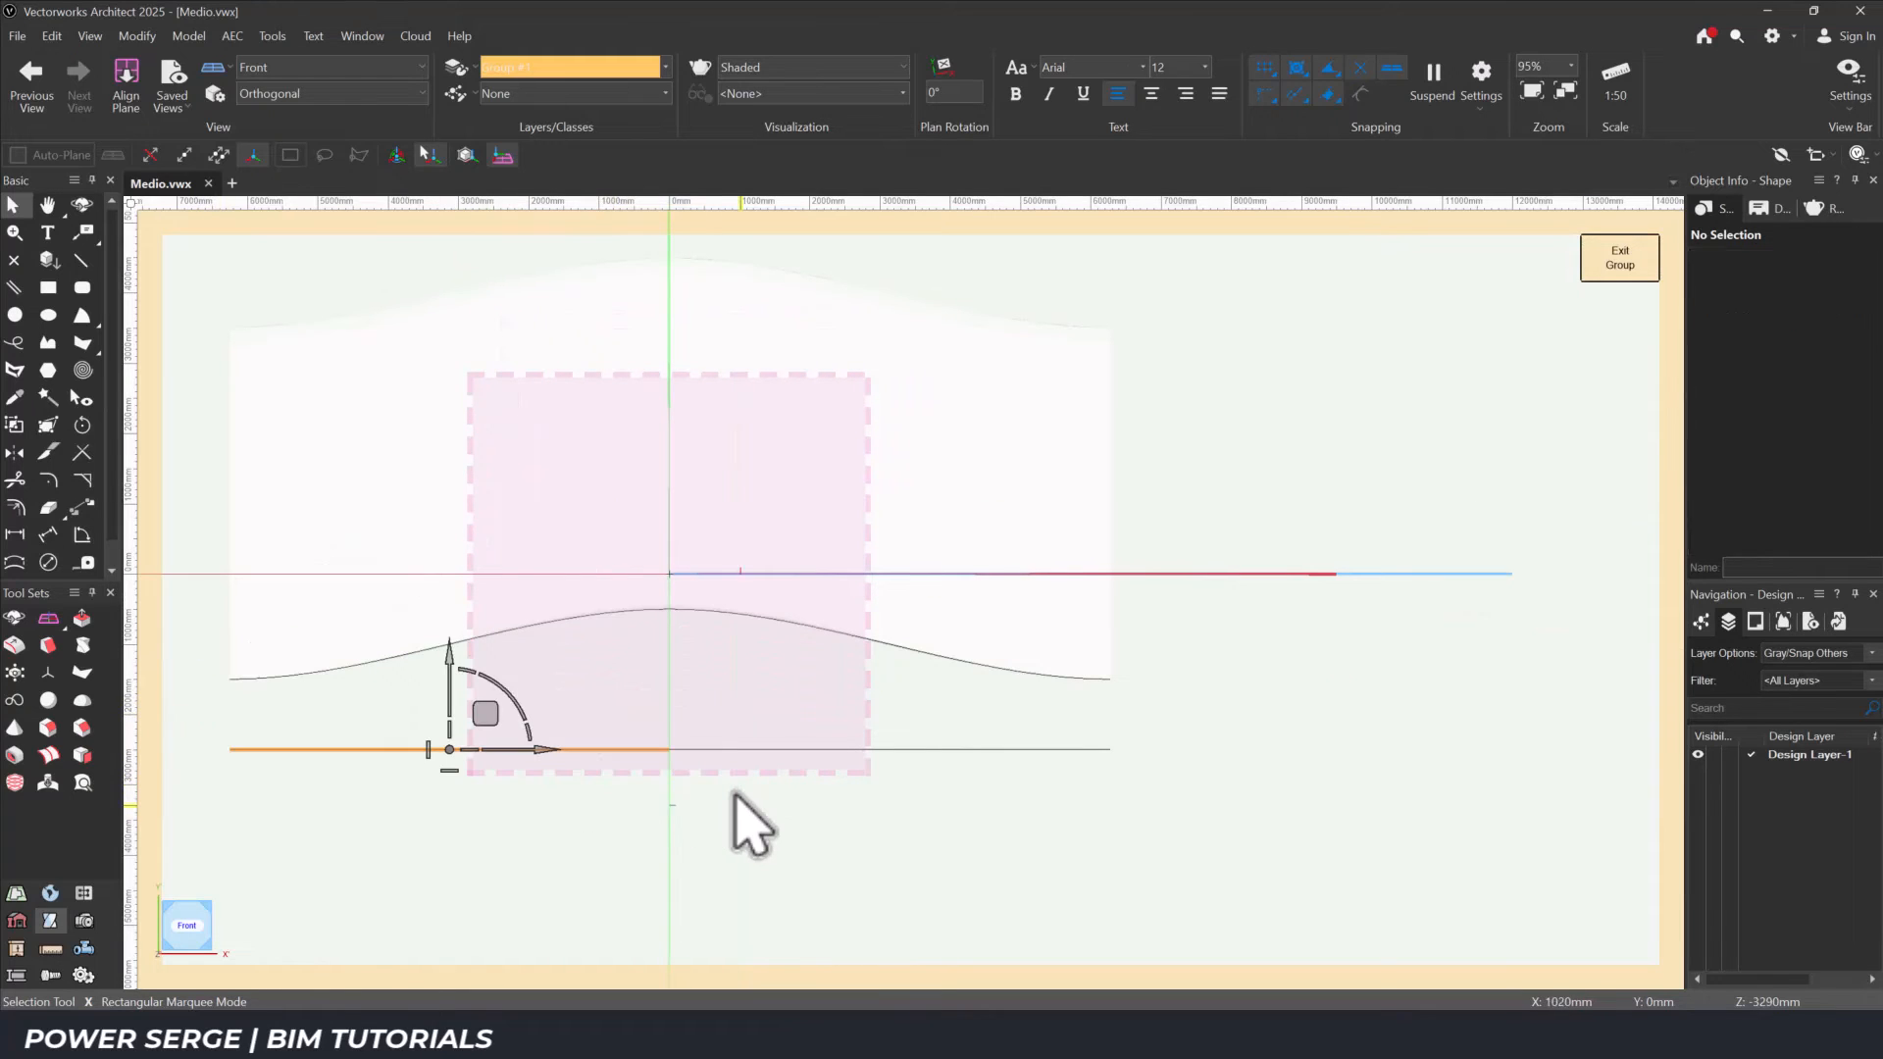
left_click(126, 37)
left_click(400, 83)
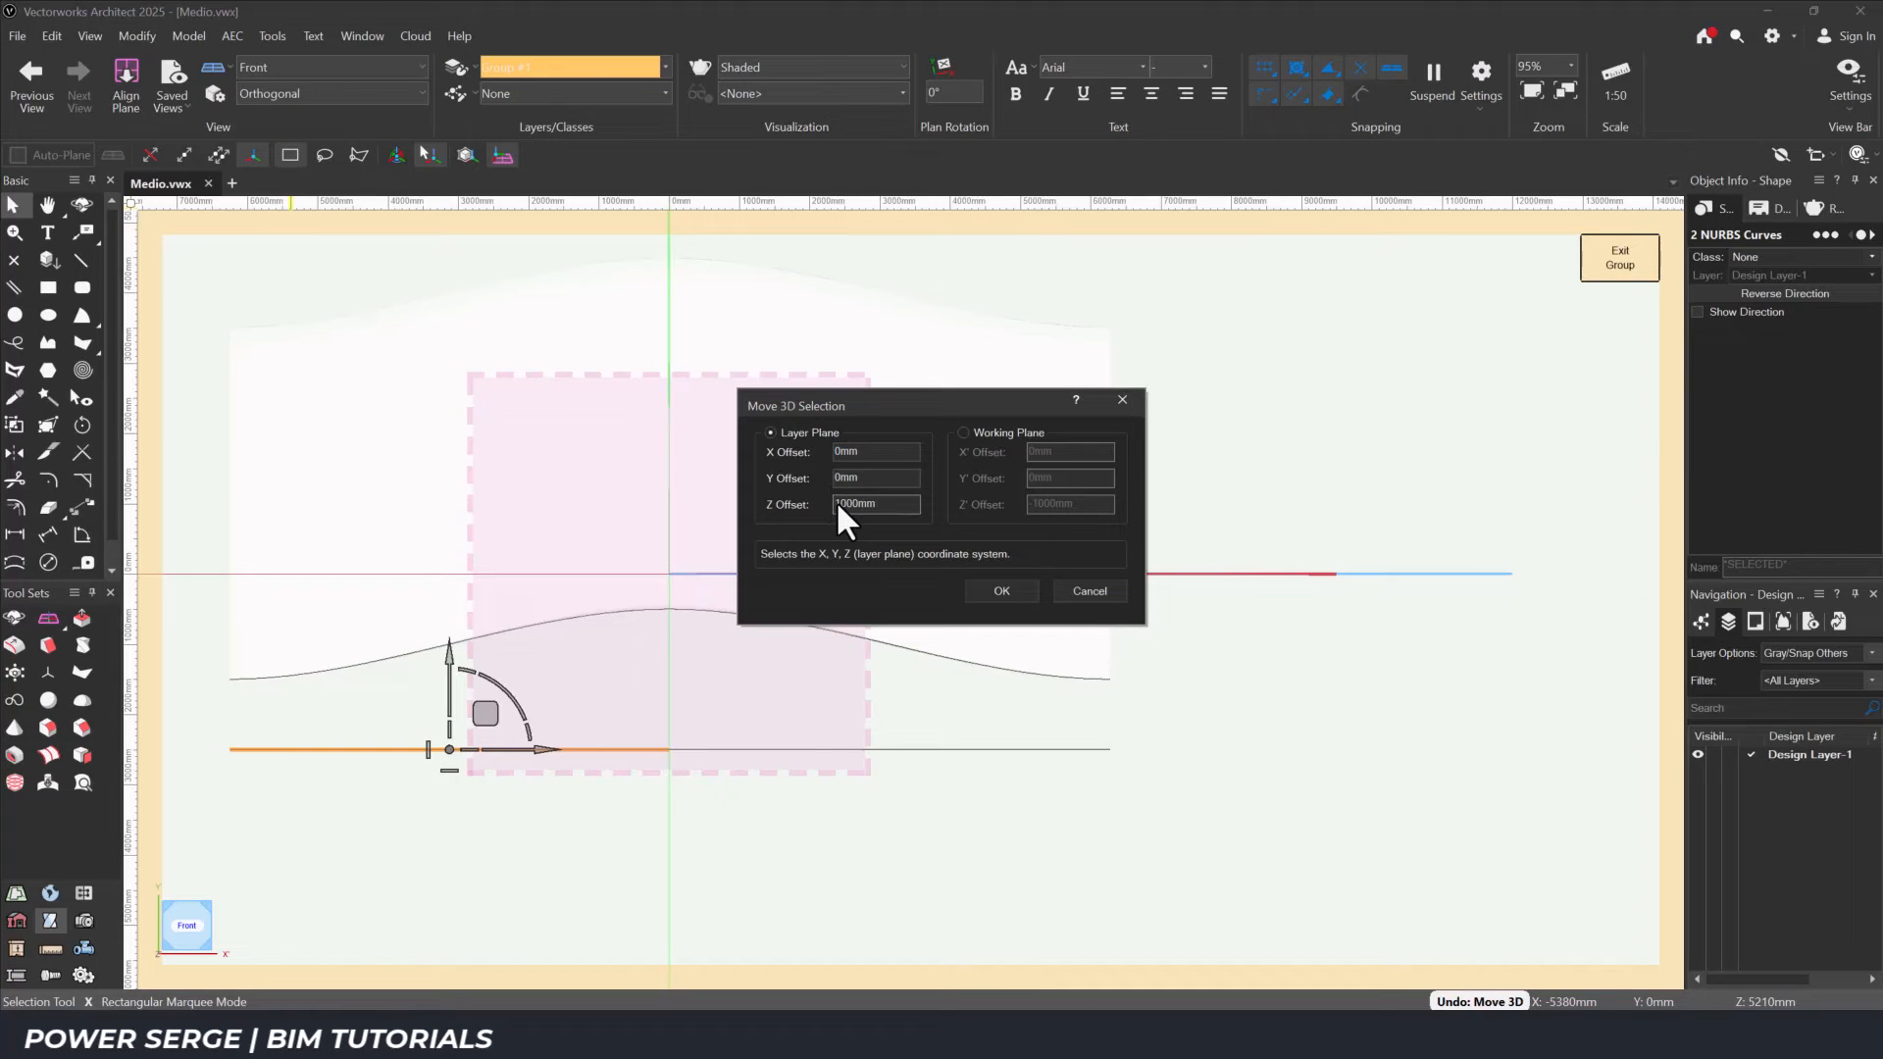
left_click(989, 588)
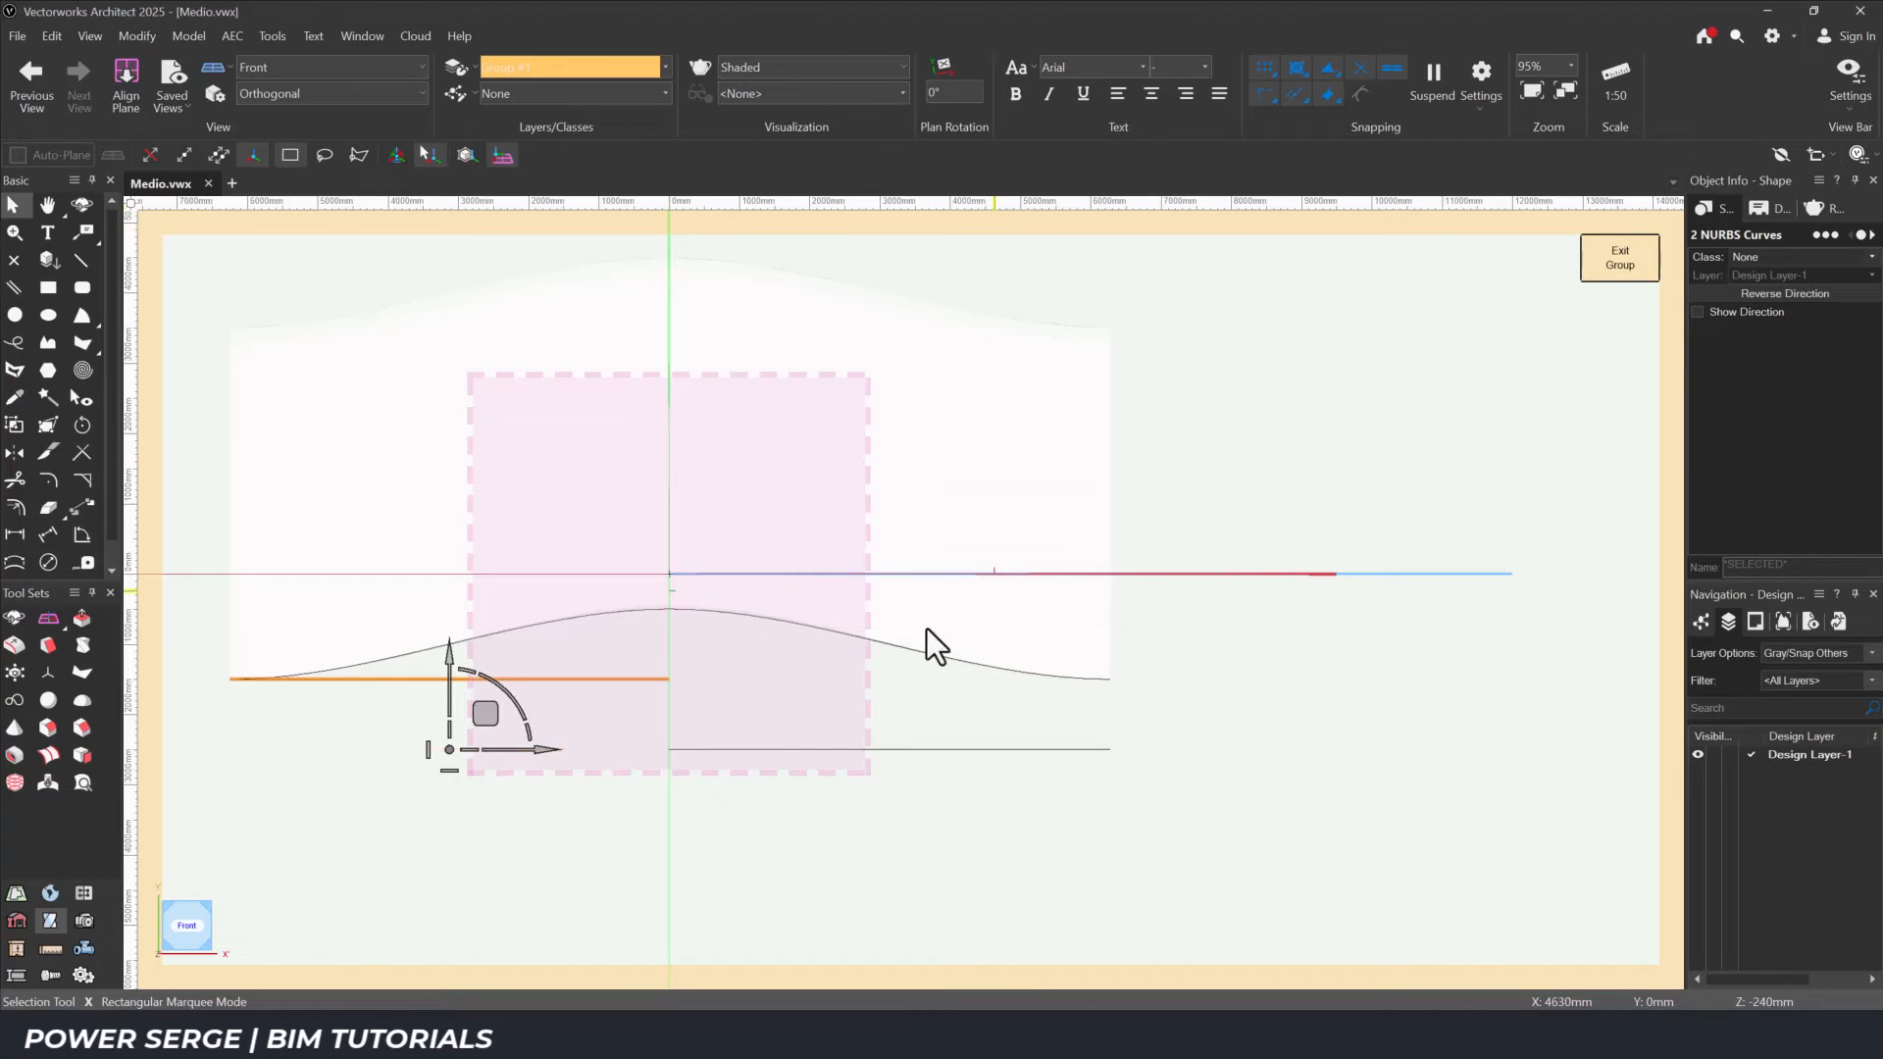
left_click(415, 899)
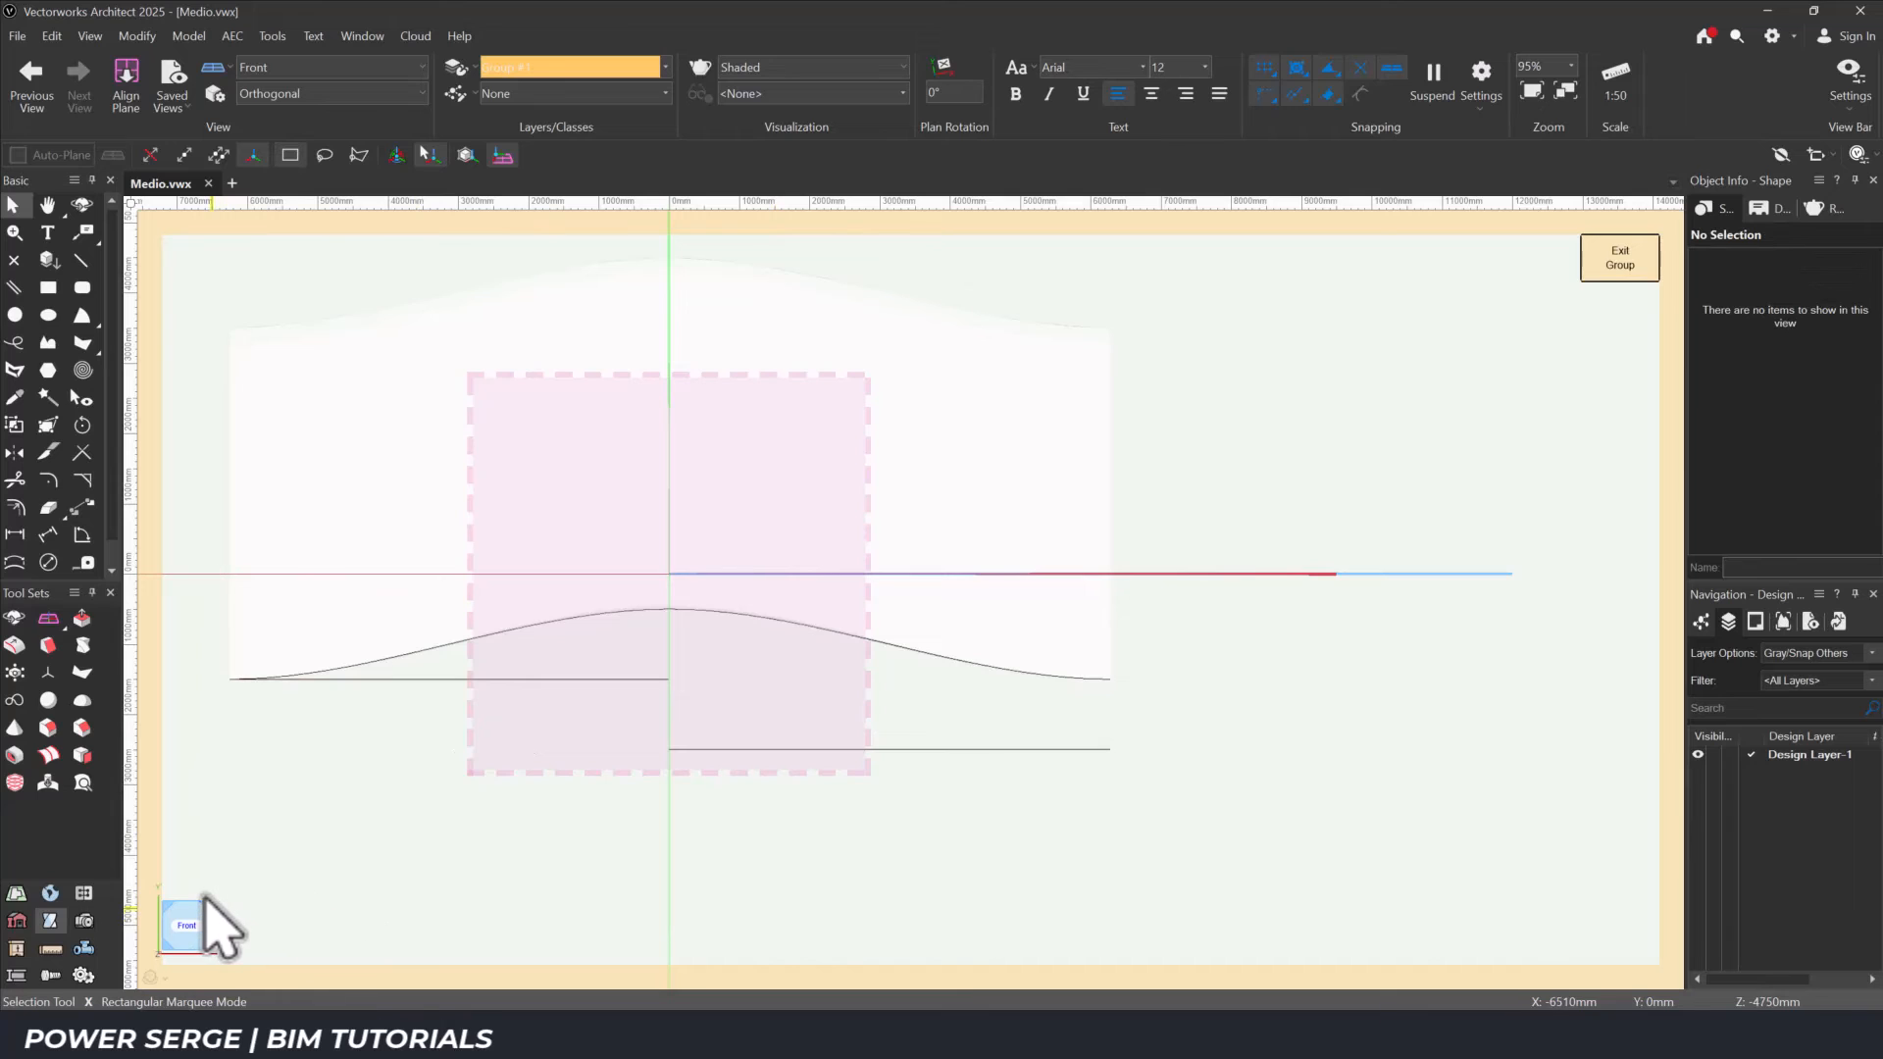
In Right Isometric view, delete the original and flat curves on the right half of the front edge.
left_click_drag(182, 914, 205, 899)
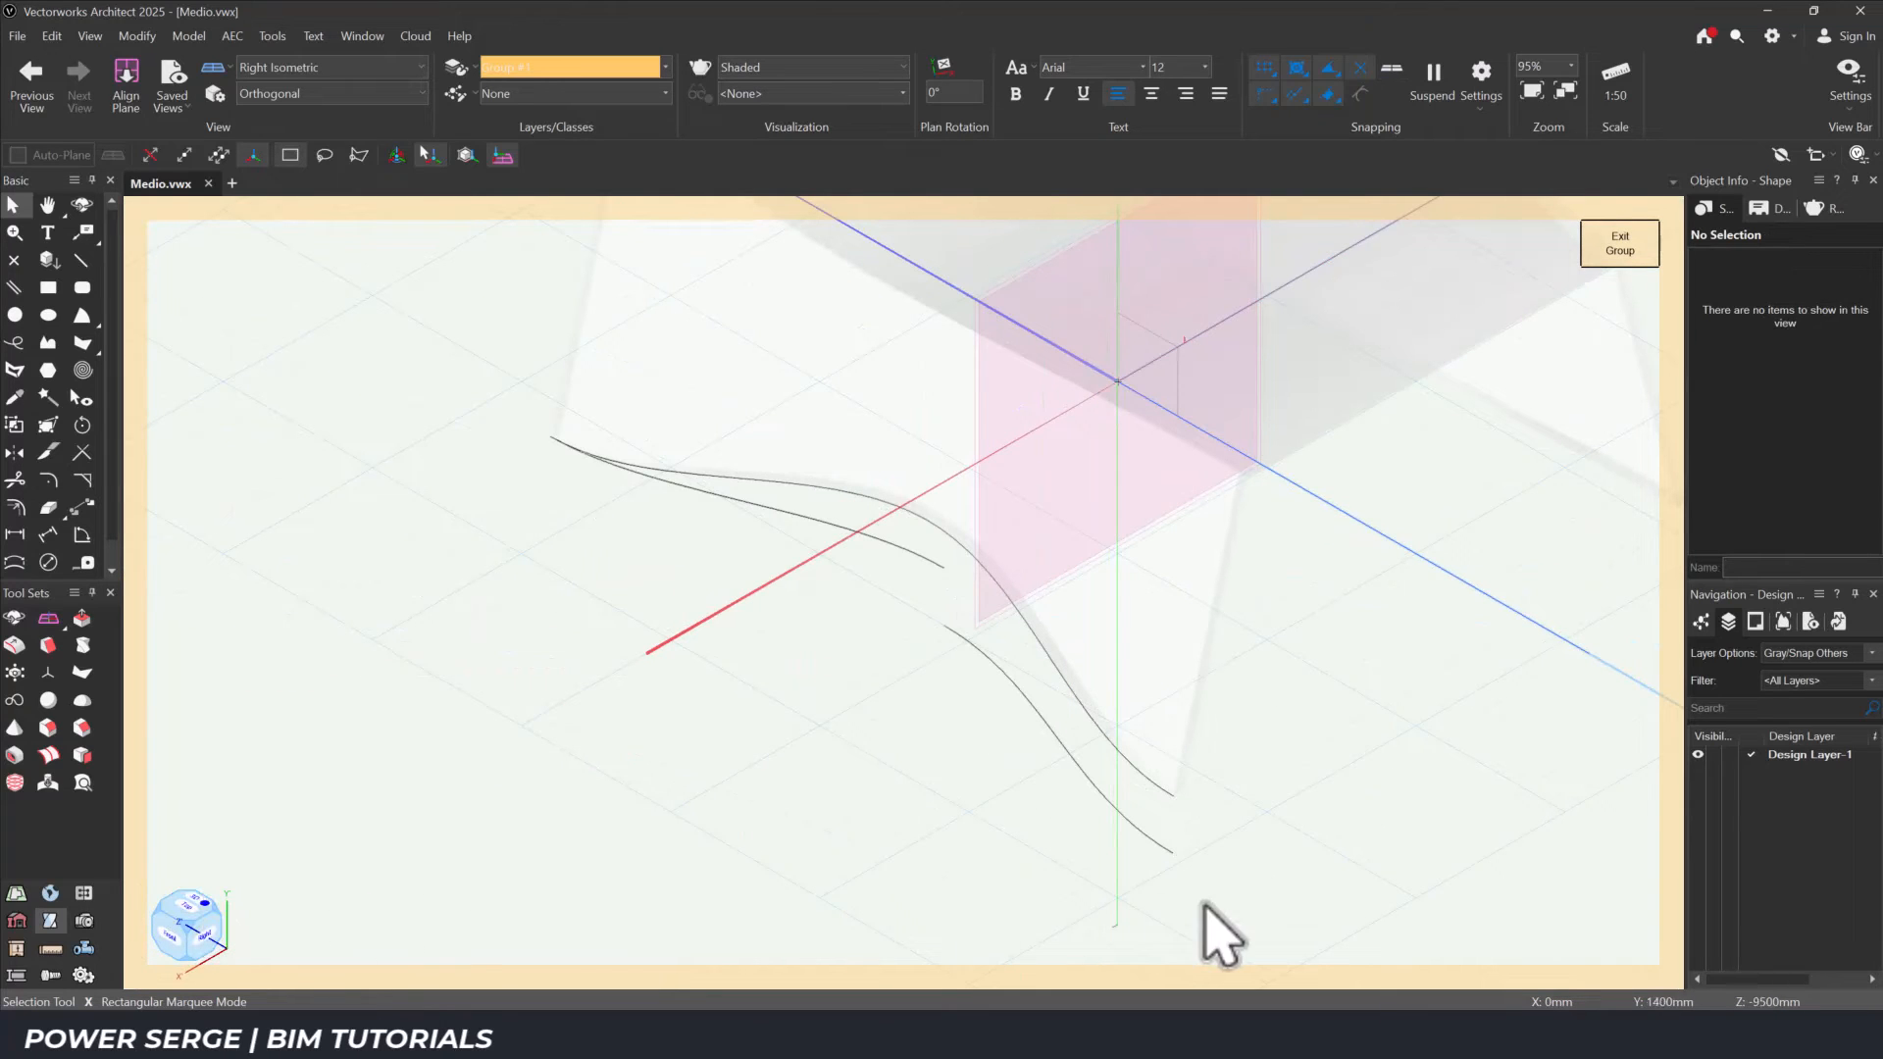
left_click_drag(1208, 914, 903, 419)
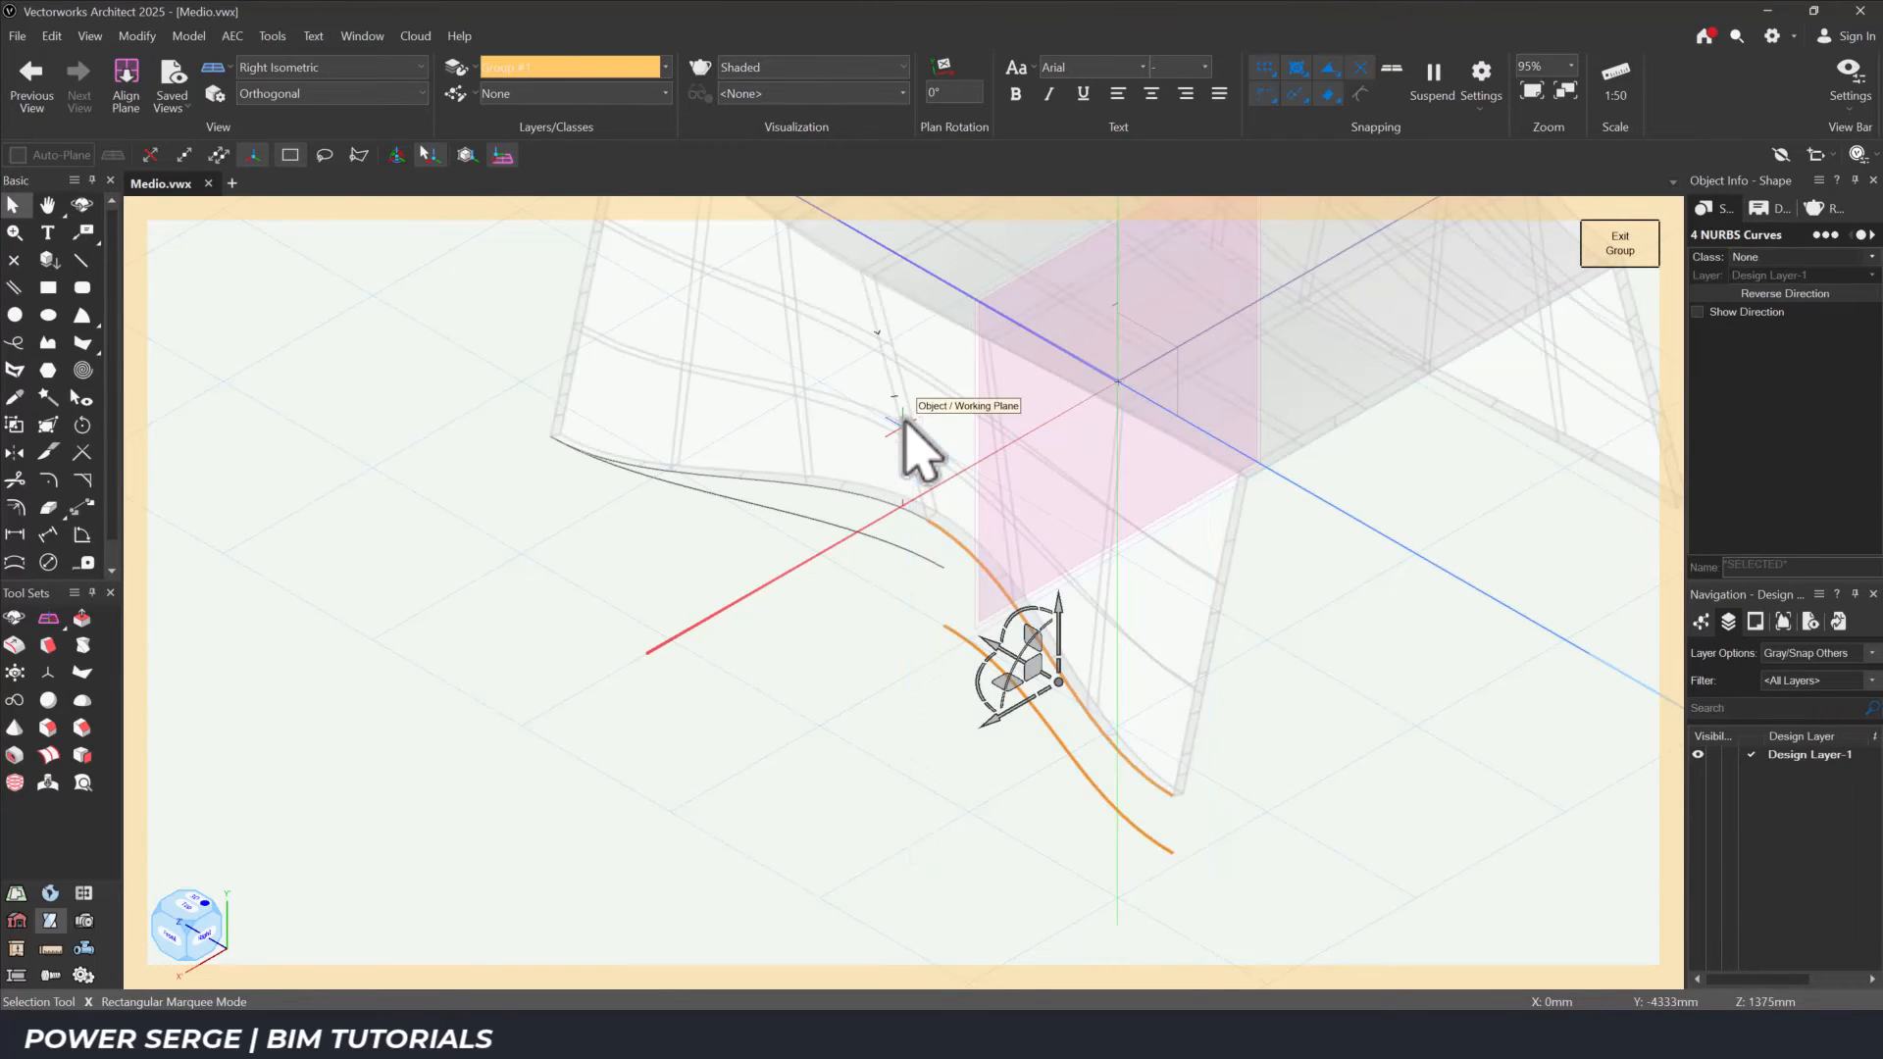
key("Delete")
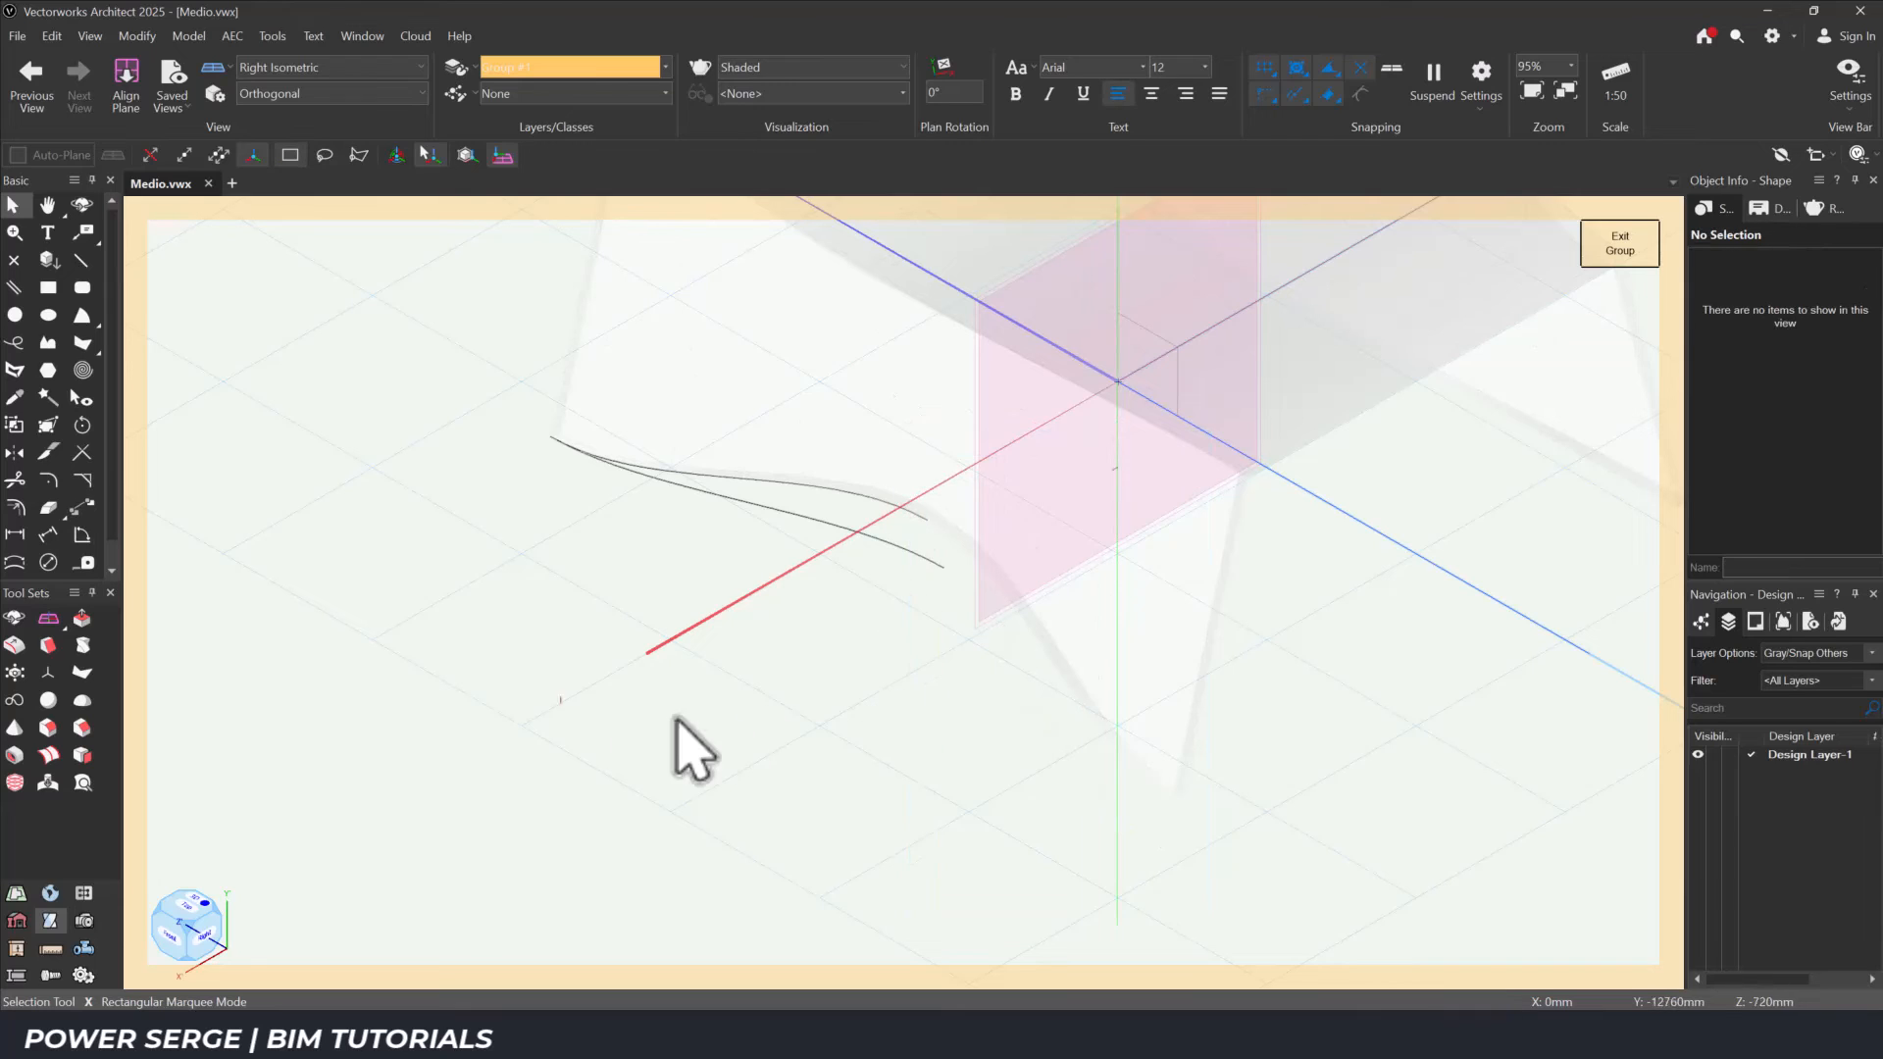
Loft a surface between the remaining wavy edge curve and the flat curve, using No Rail mode.
left_click(49, 757)
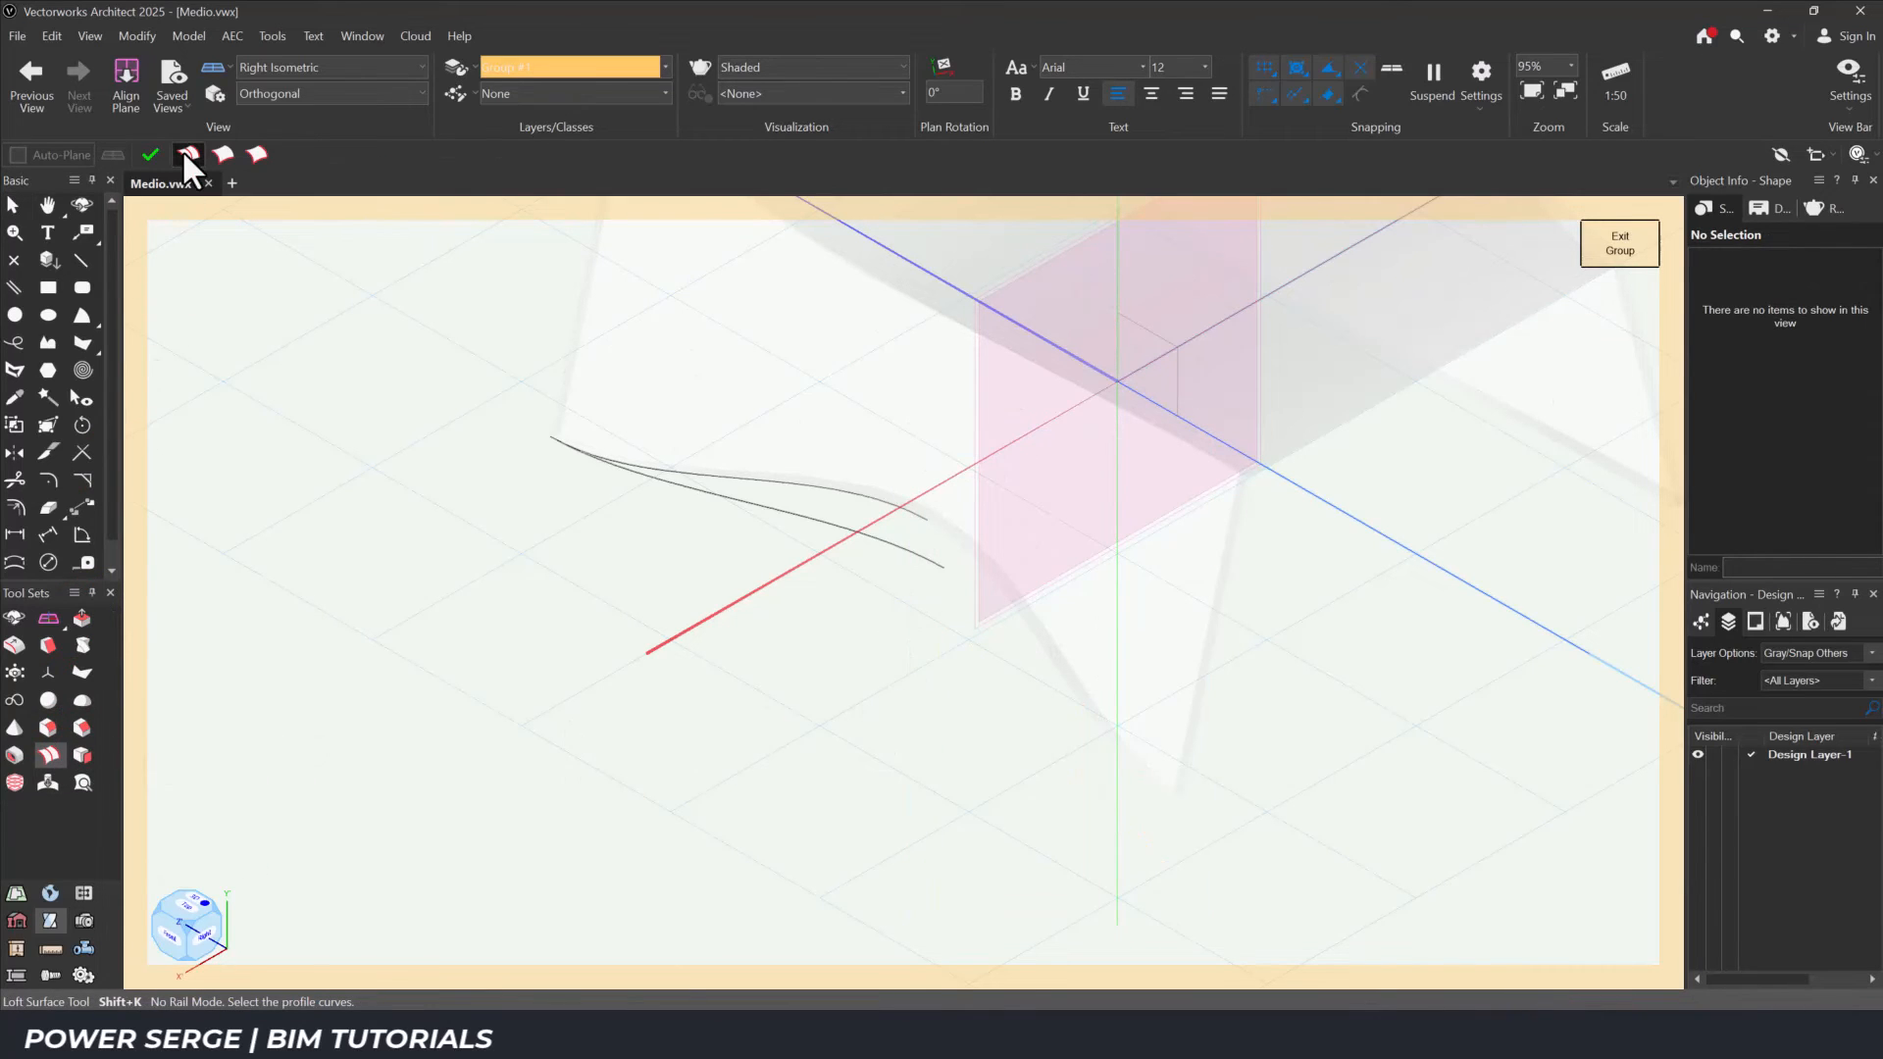
left_click(887, 543)
left_click(904, 510)
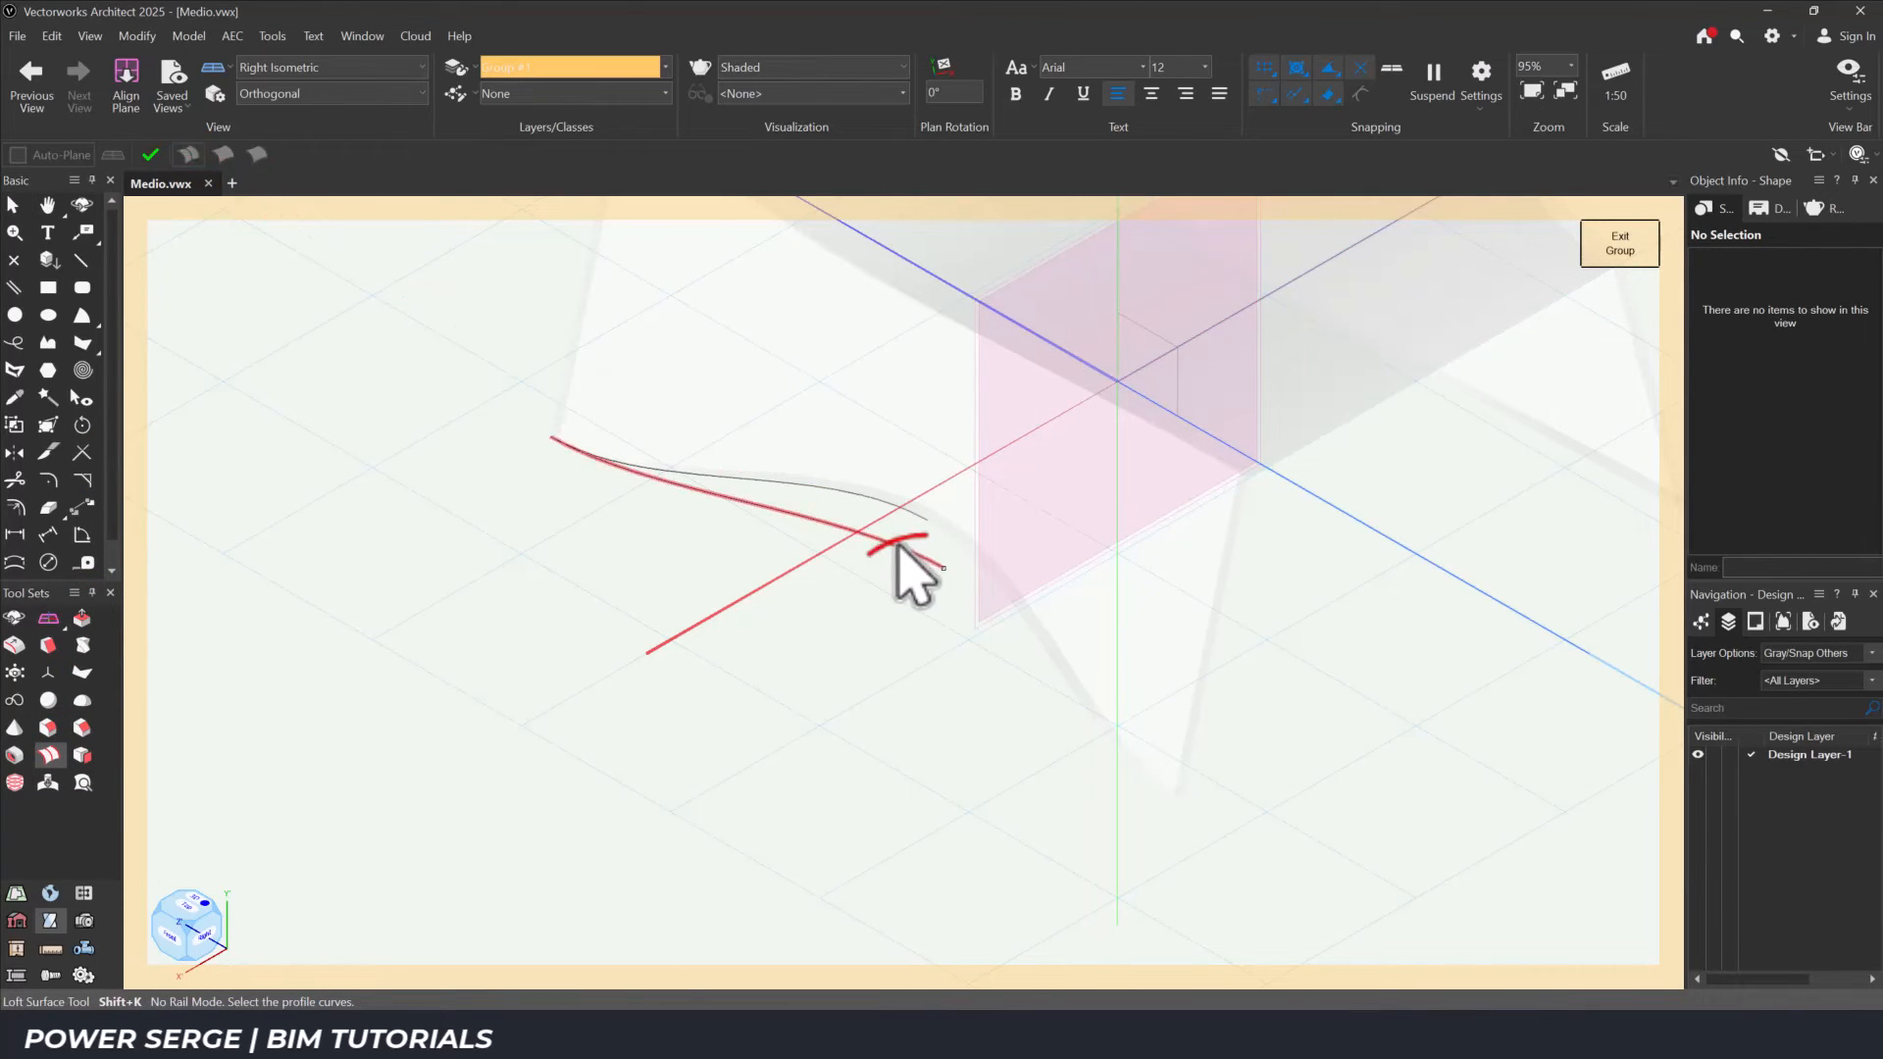
double_click(890, 647)
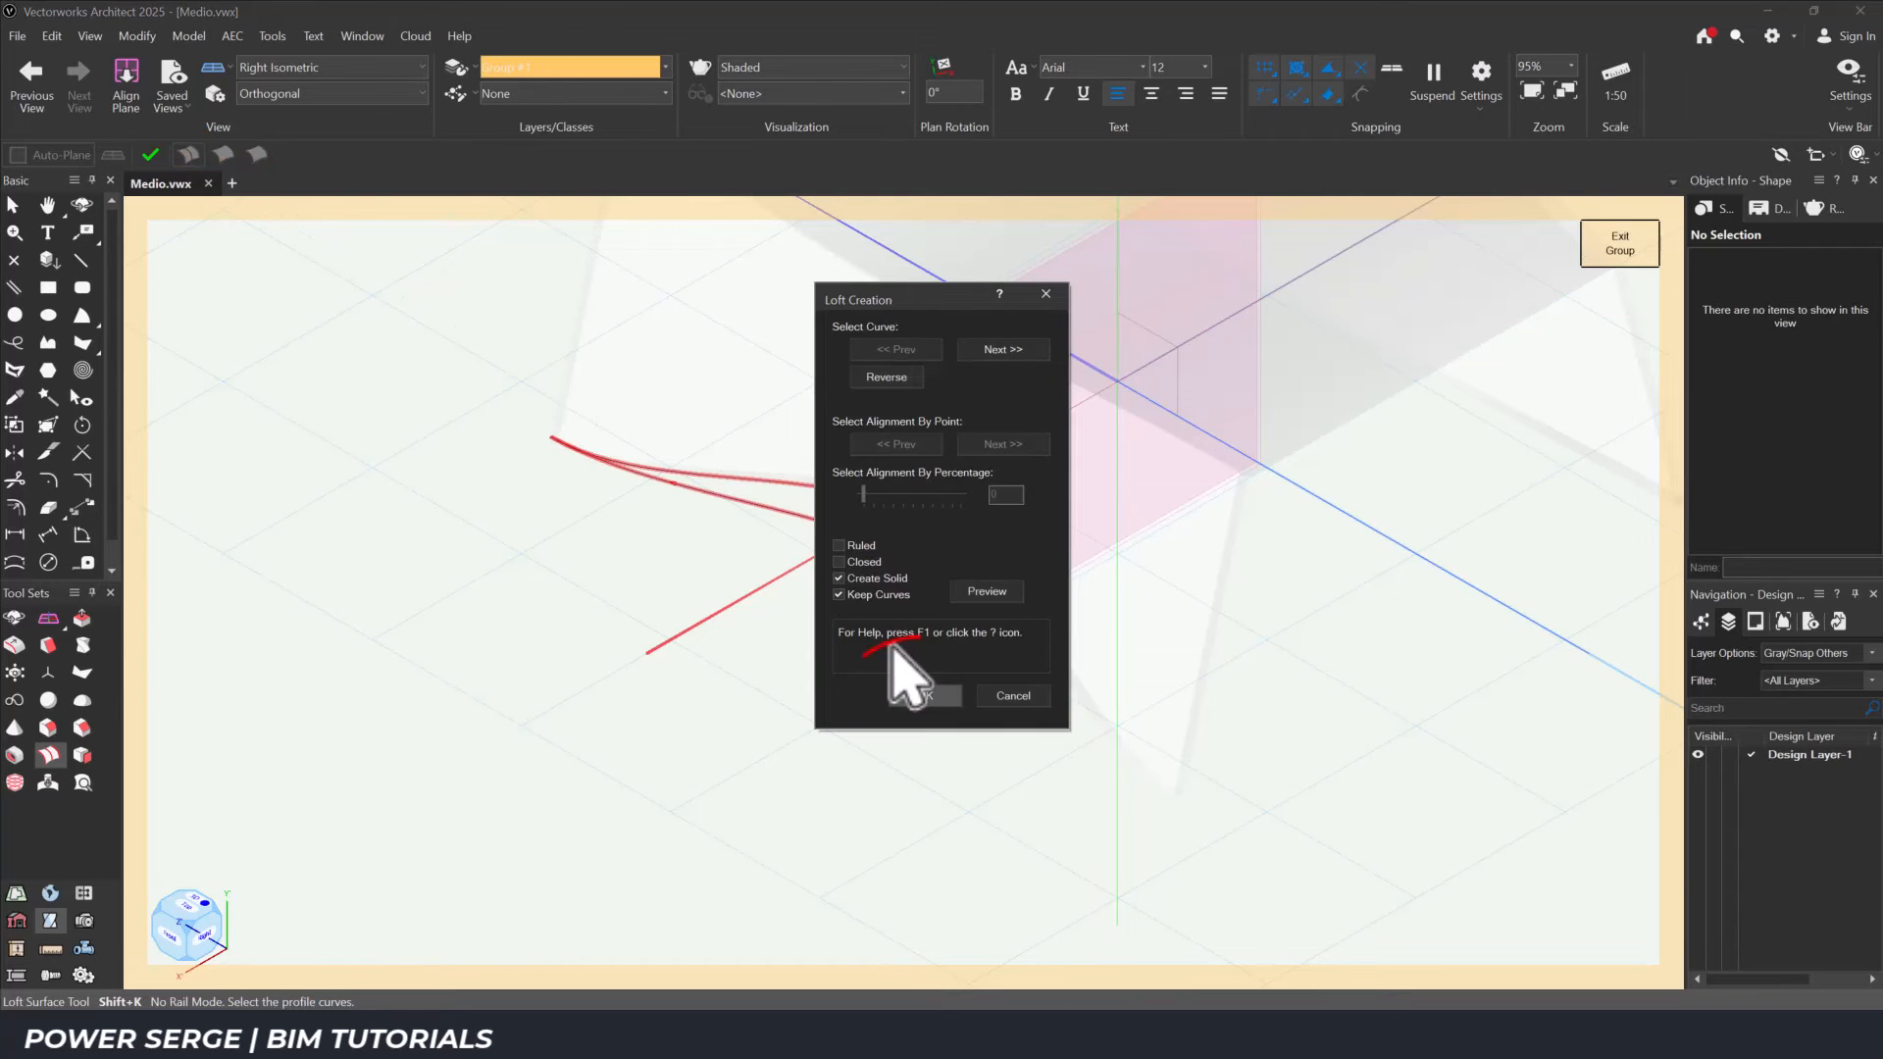
left_click(921, 695)
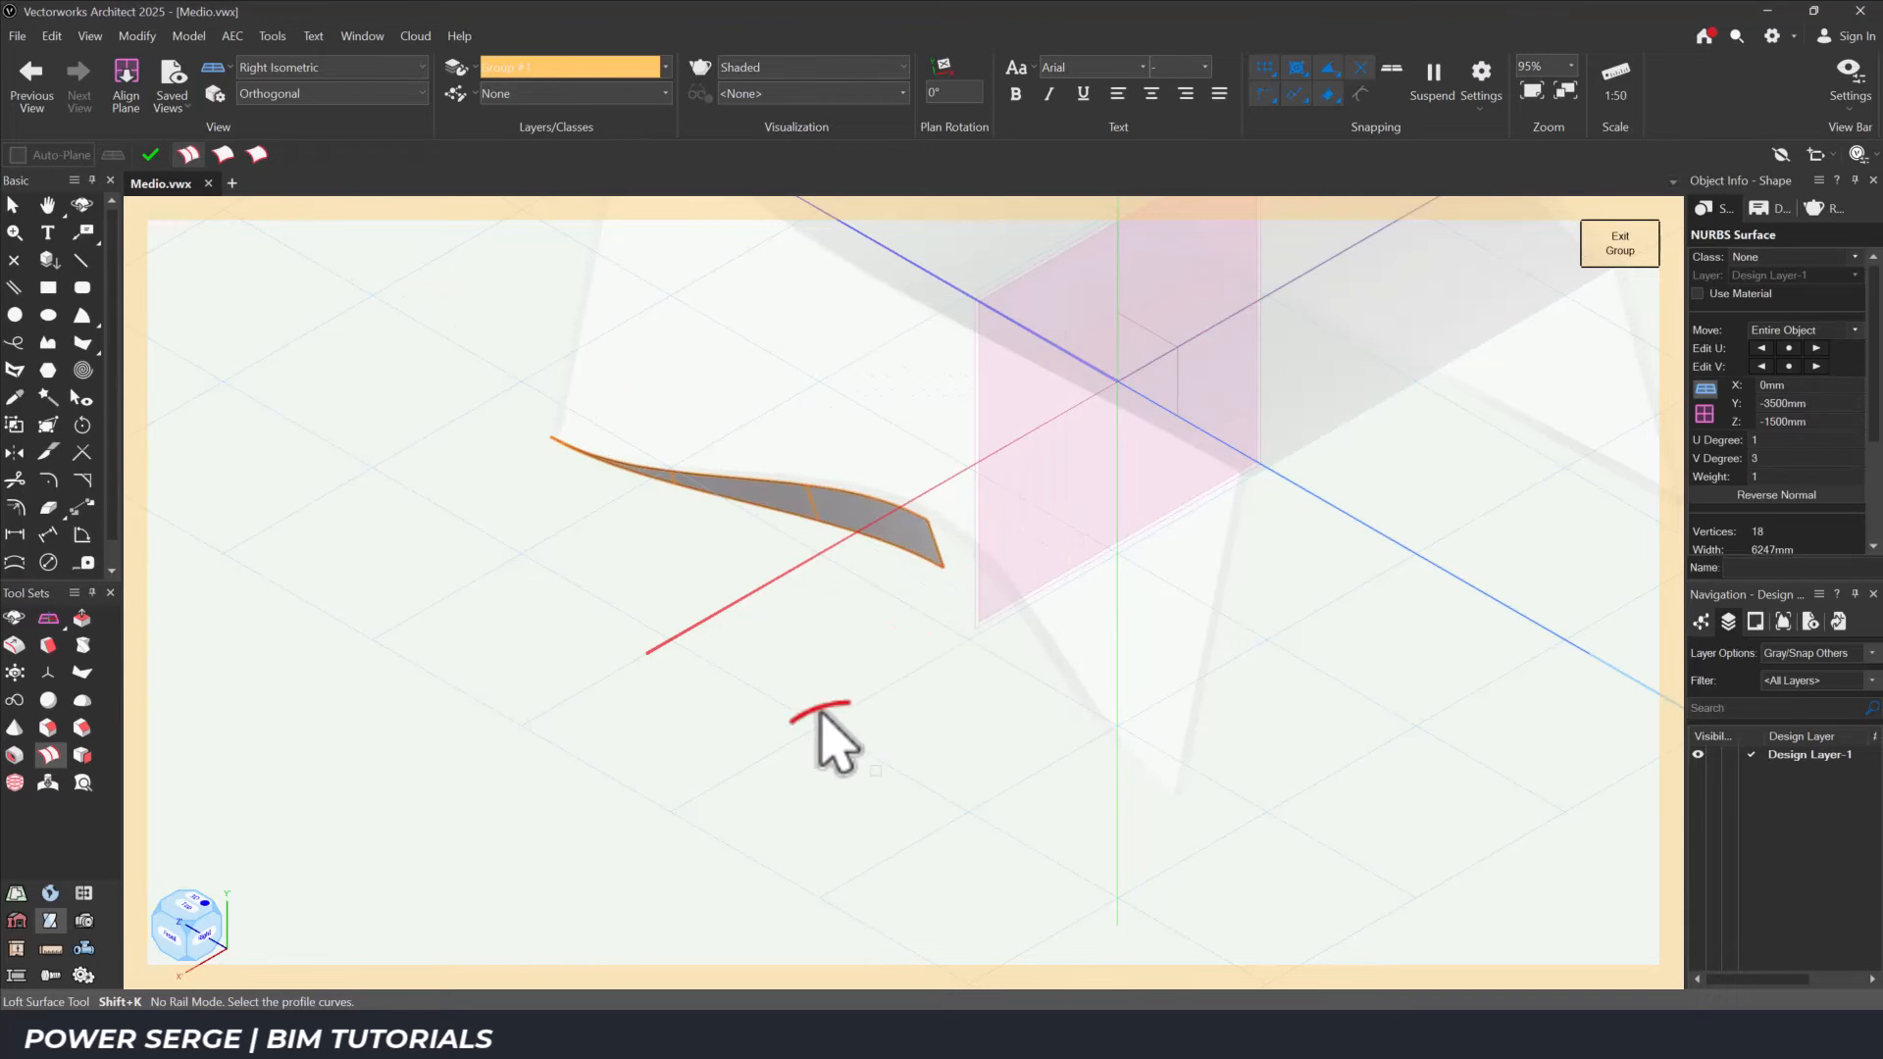
In Top view, mirror a duplicate of the lofted surface across the vertical centre line to complete the front edge.
left_click(179, 910)
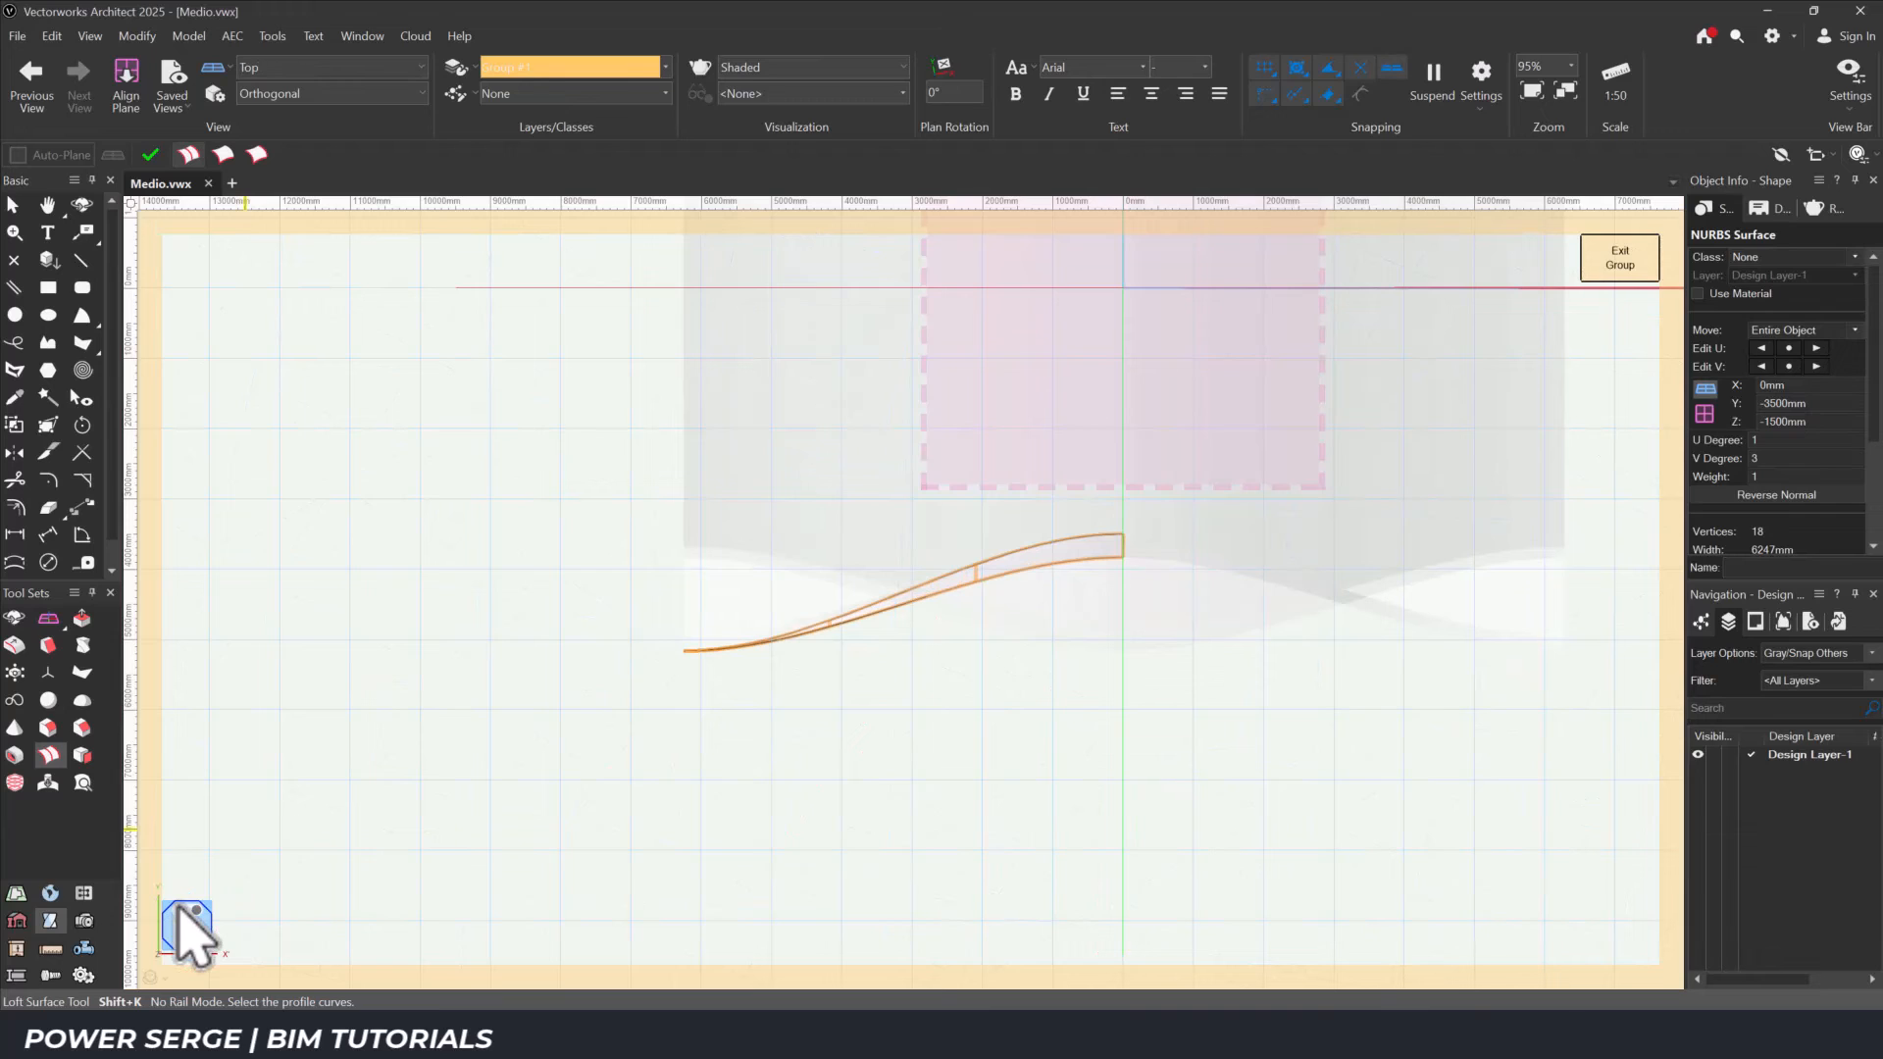
left_click(16, 451)
left_click(1124, 528)
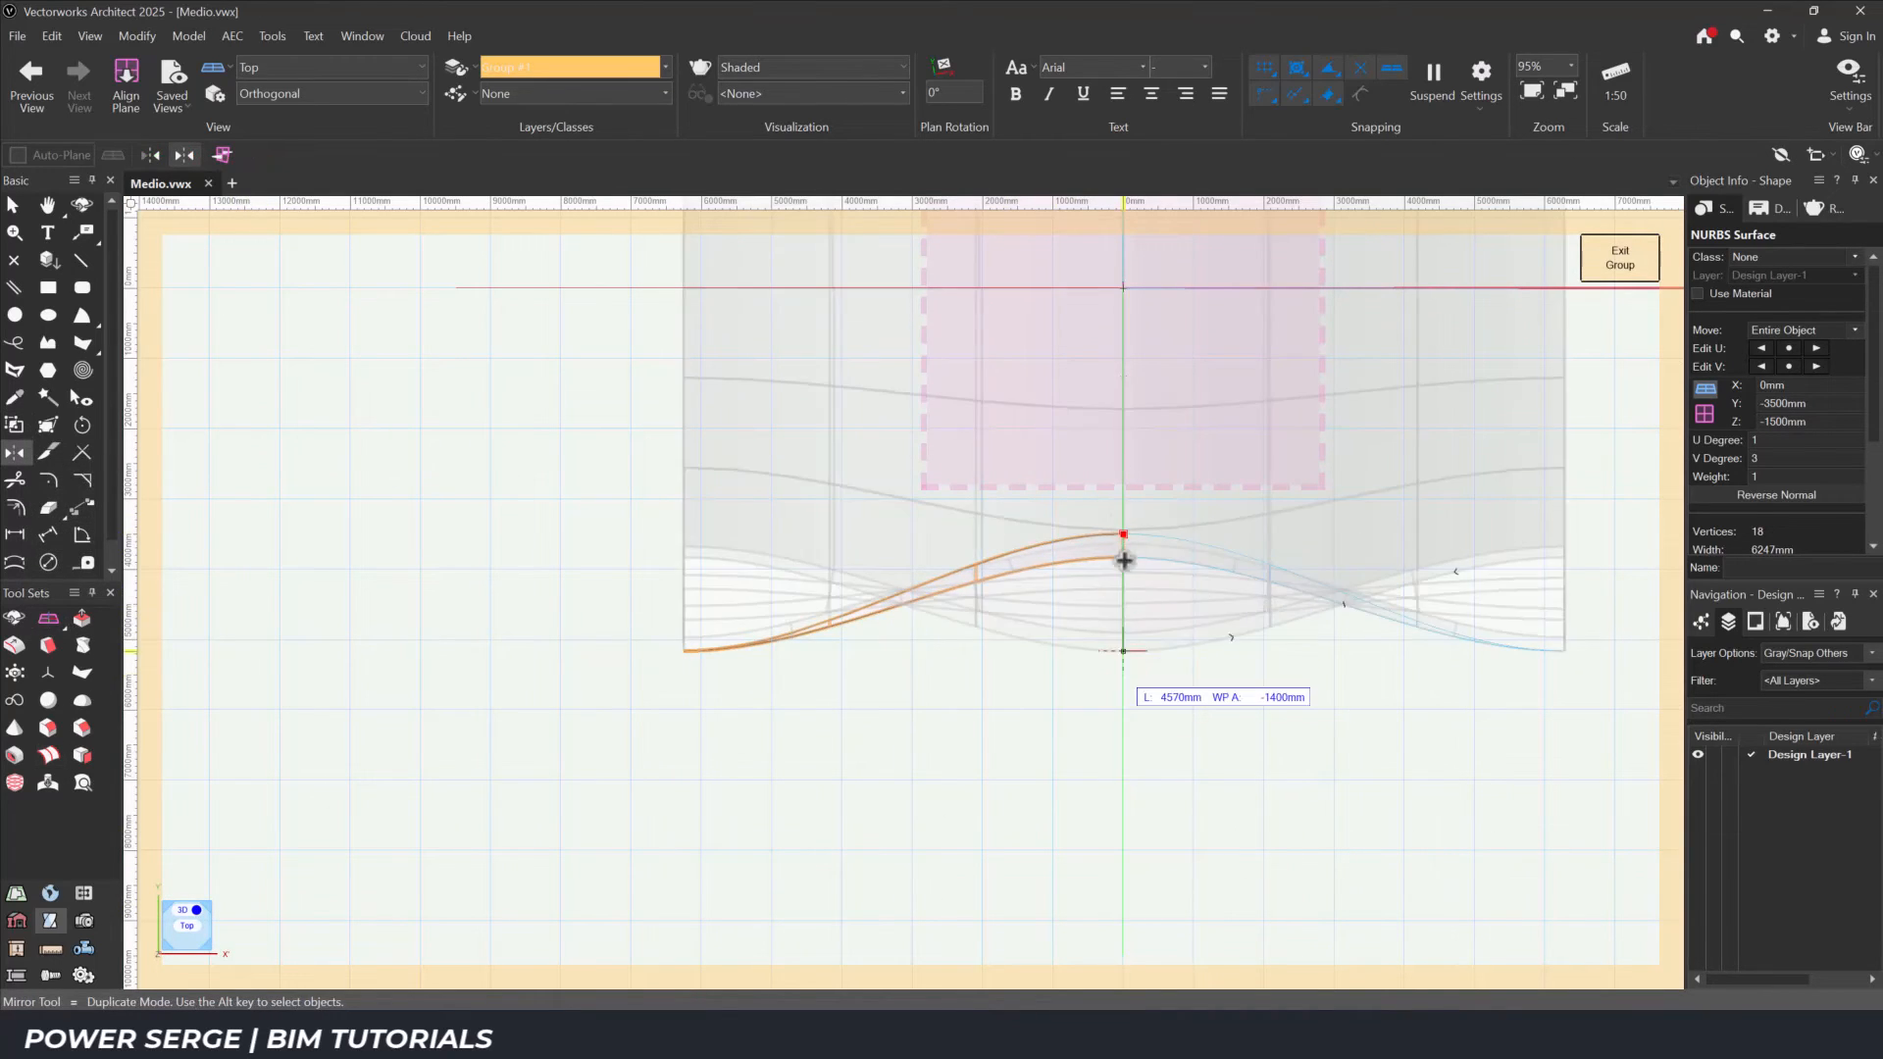
left_click(1125, 721)
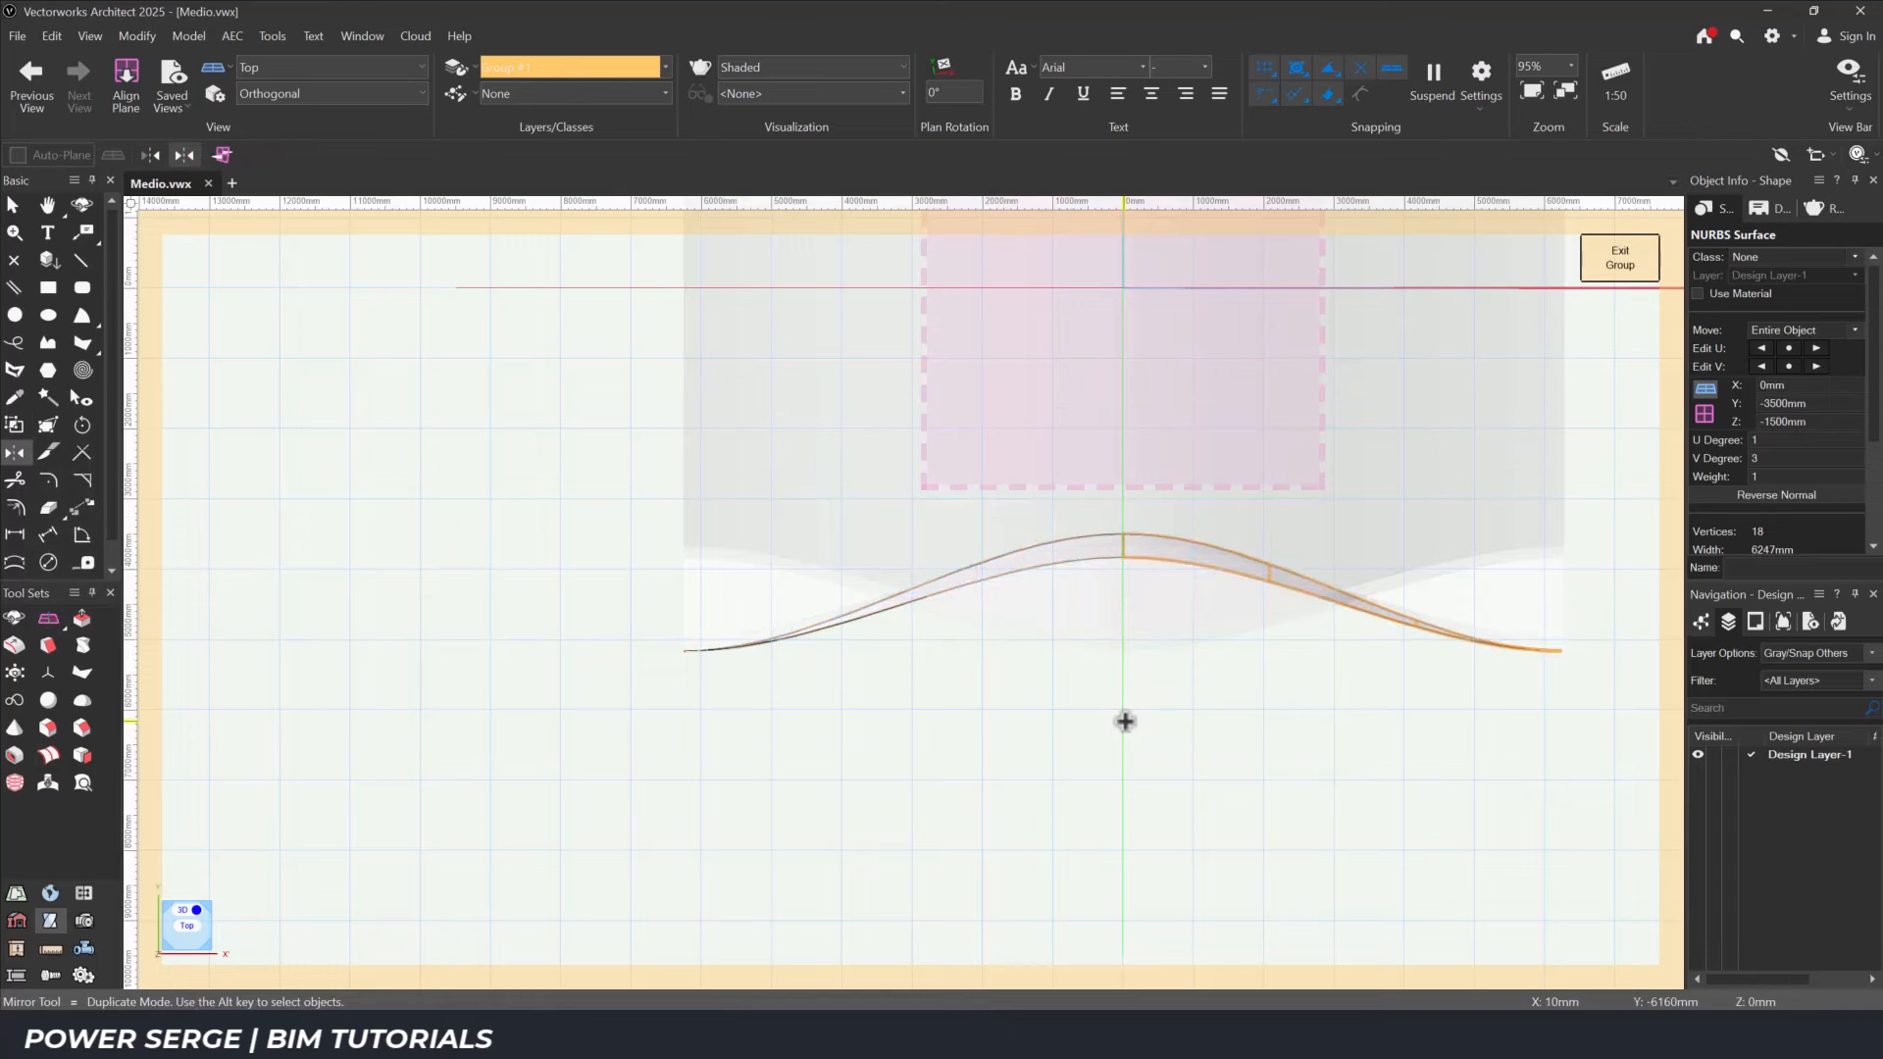
key("ctrl+bracketleft")
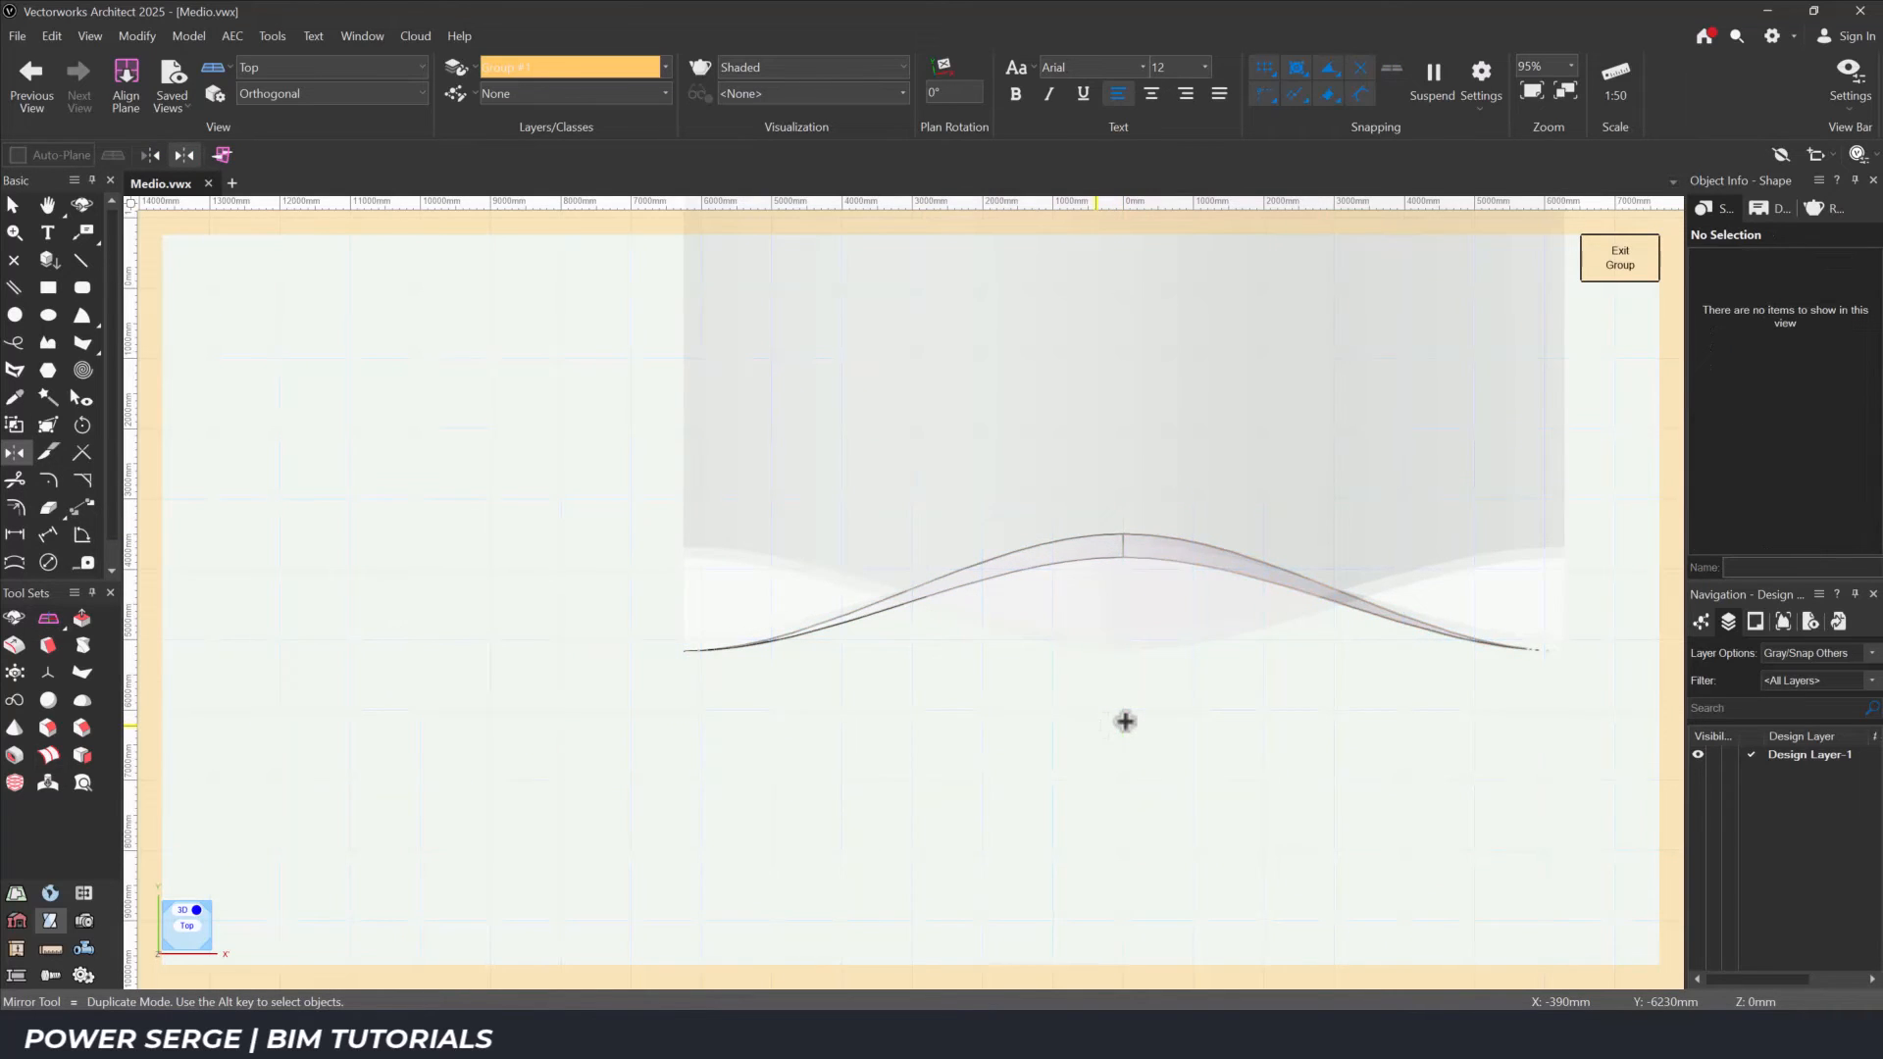
Select all front edge surfaces and curves and mirror duplicates across the horizontal centre axis onto the rear edge.
scroll(1125, 721, "down", 1)
left_click(14, 206)
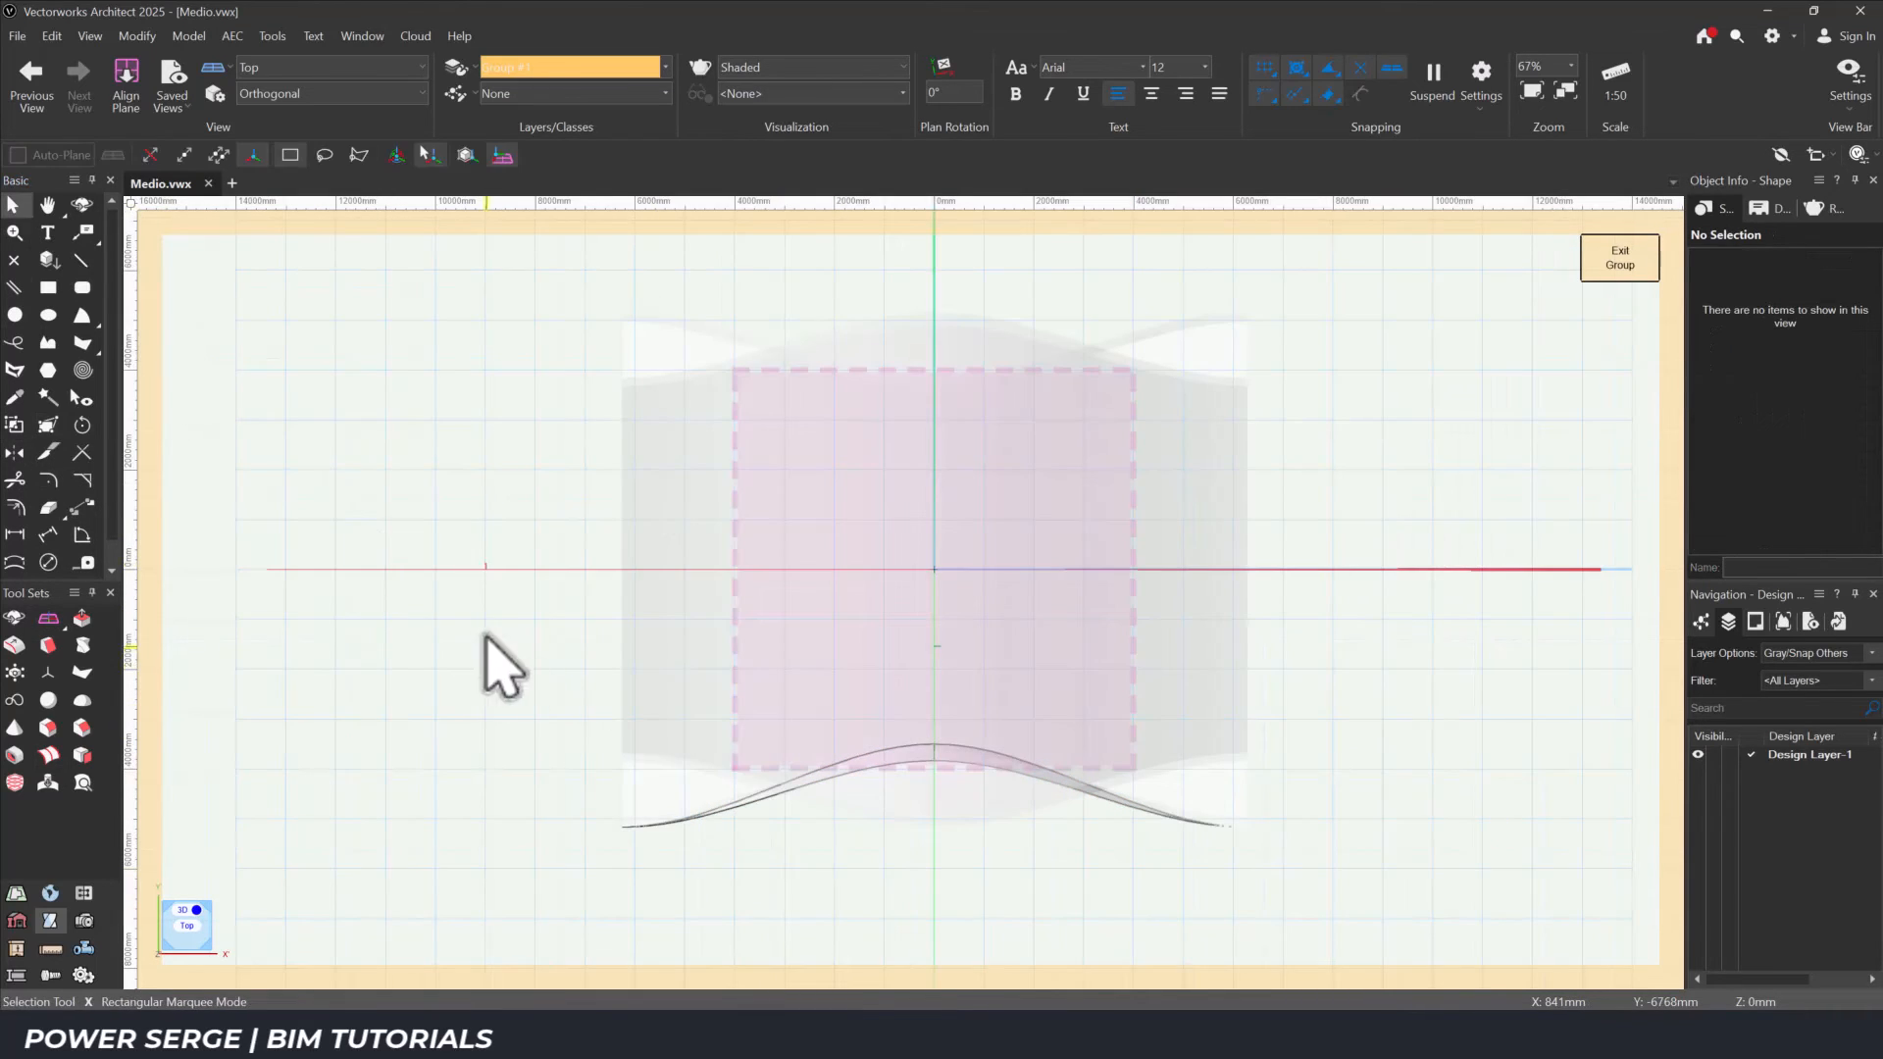
left_click_drag(488, 645, 1421, 932)
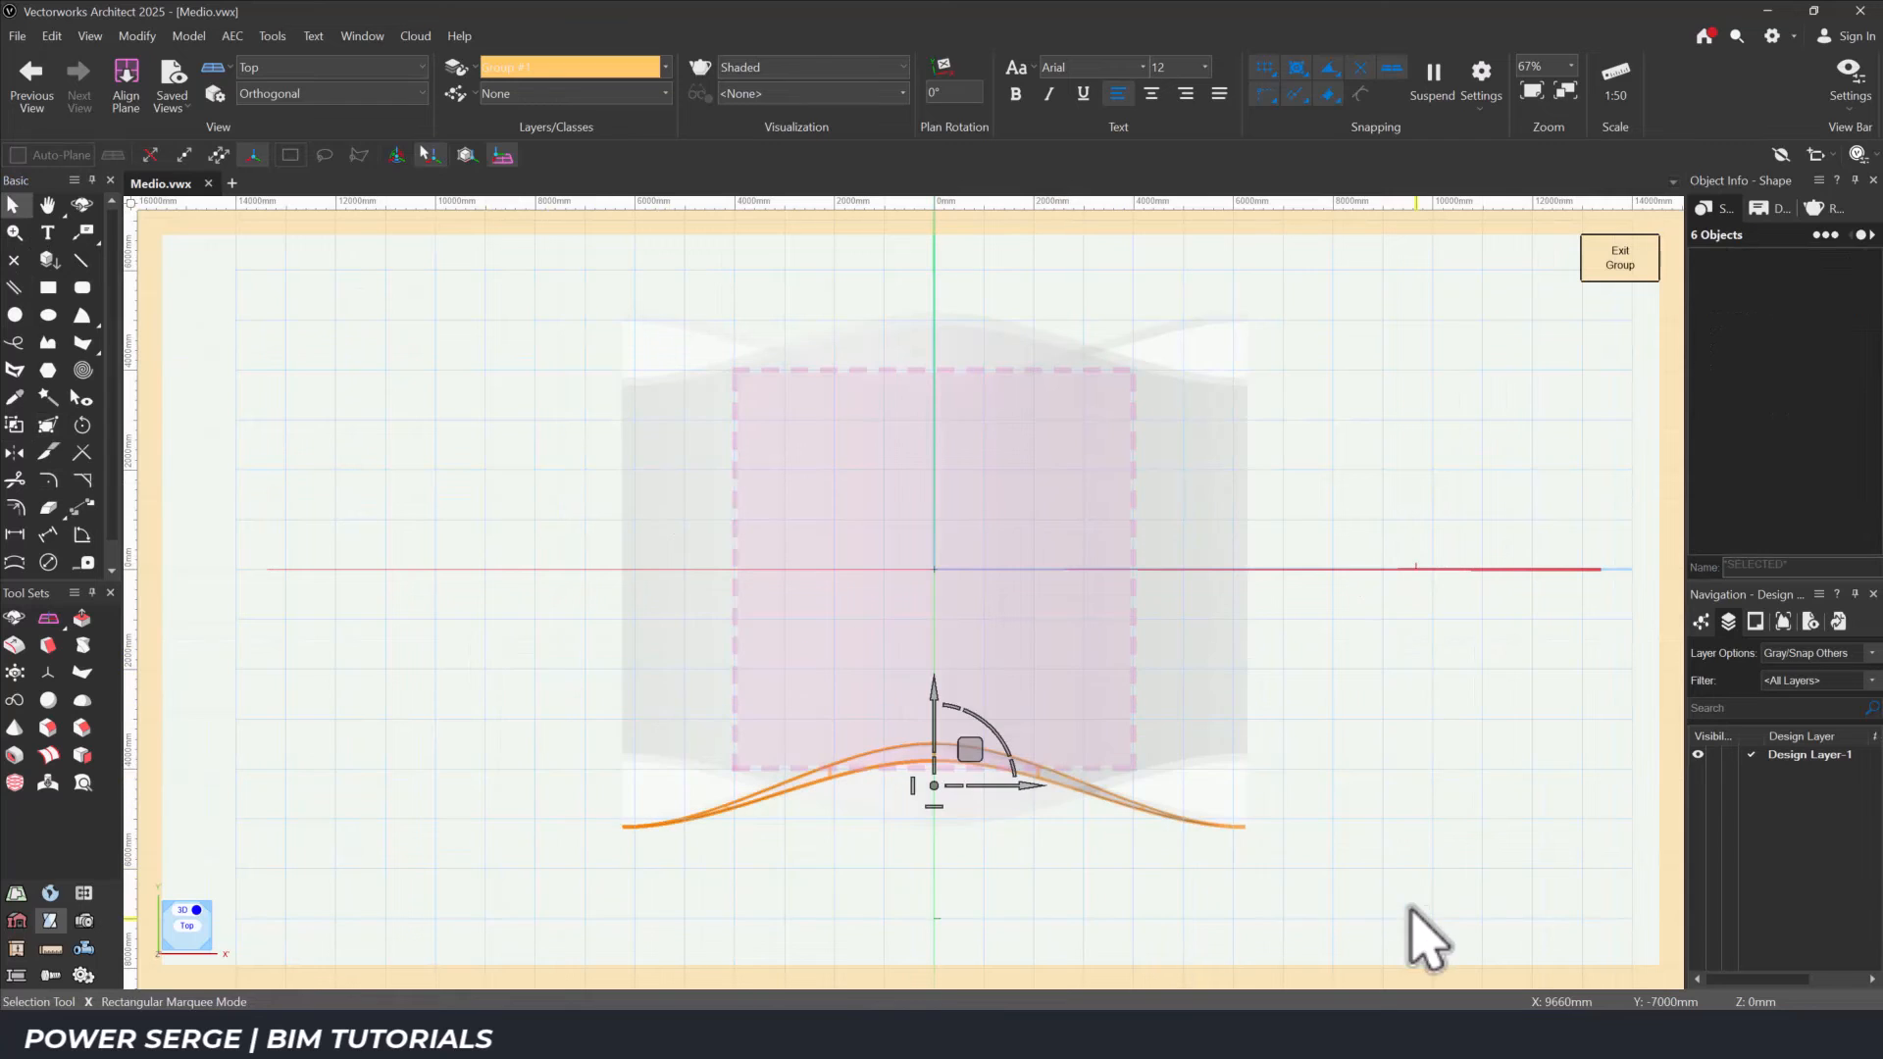
left_click(15, 452)
left_click(623, 569)
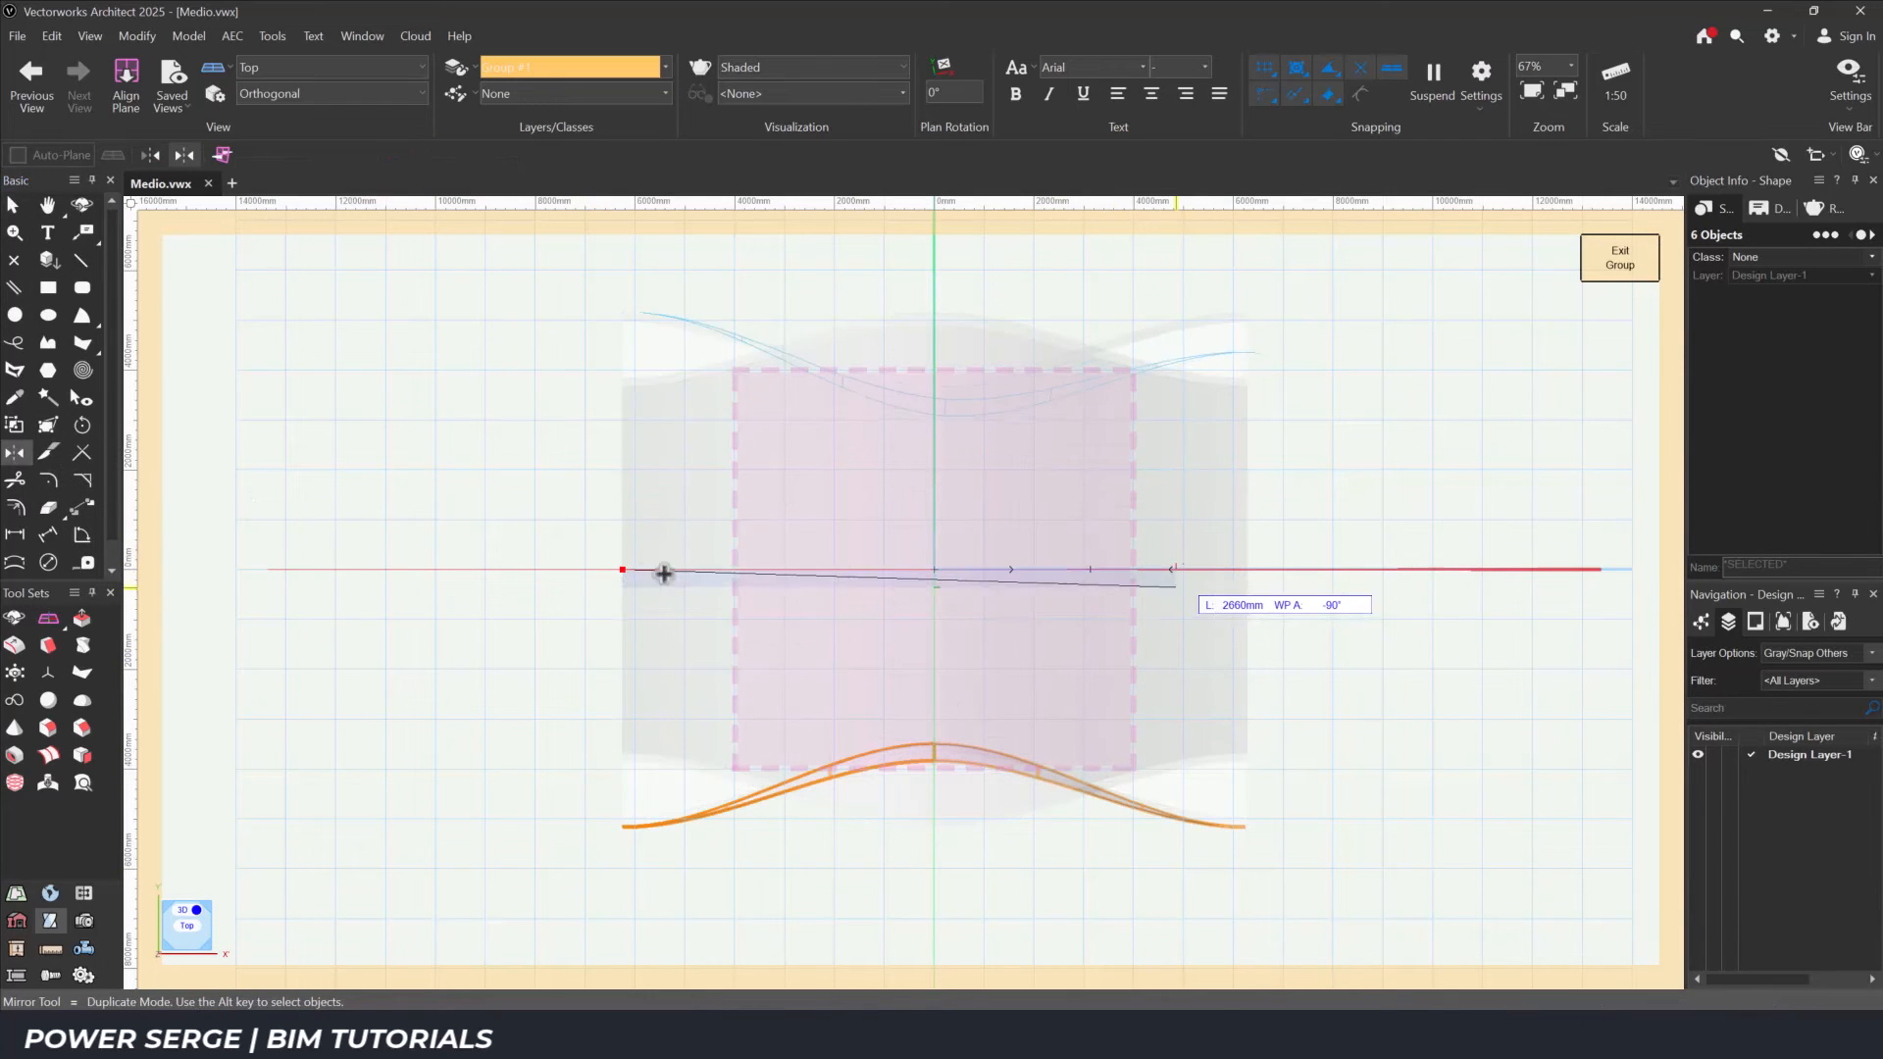
left_click(1247, 569)
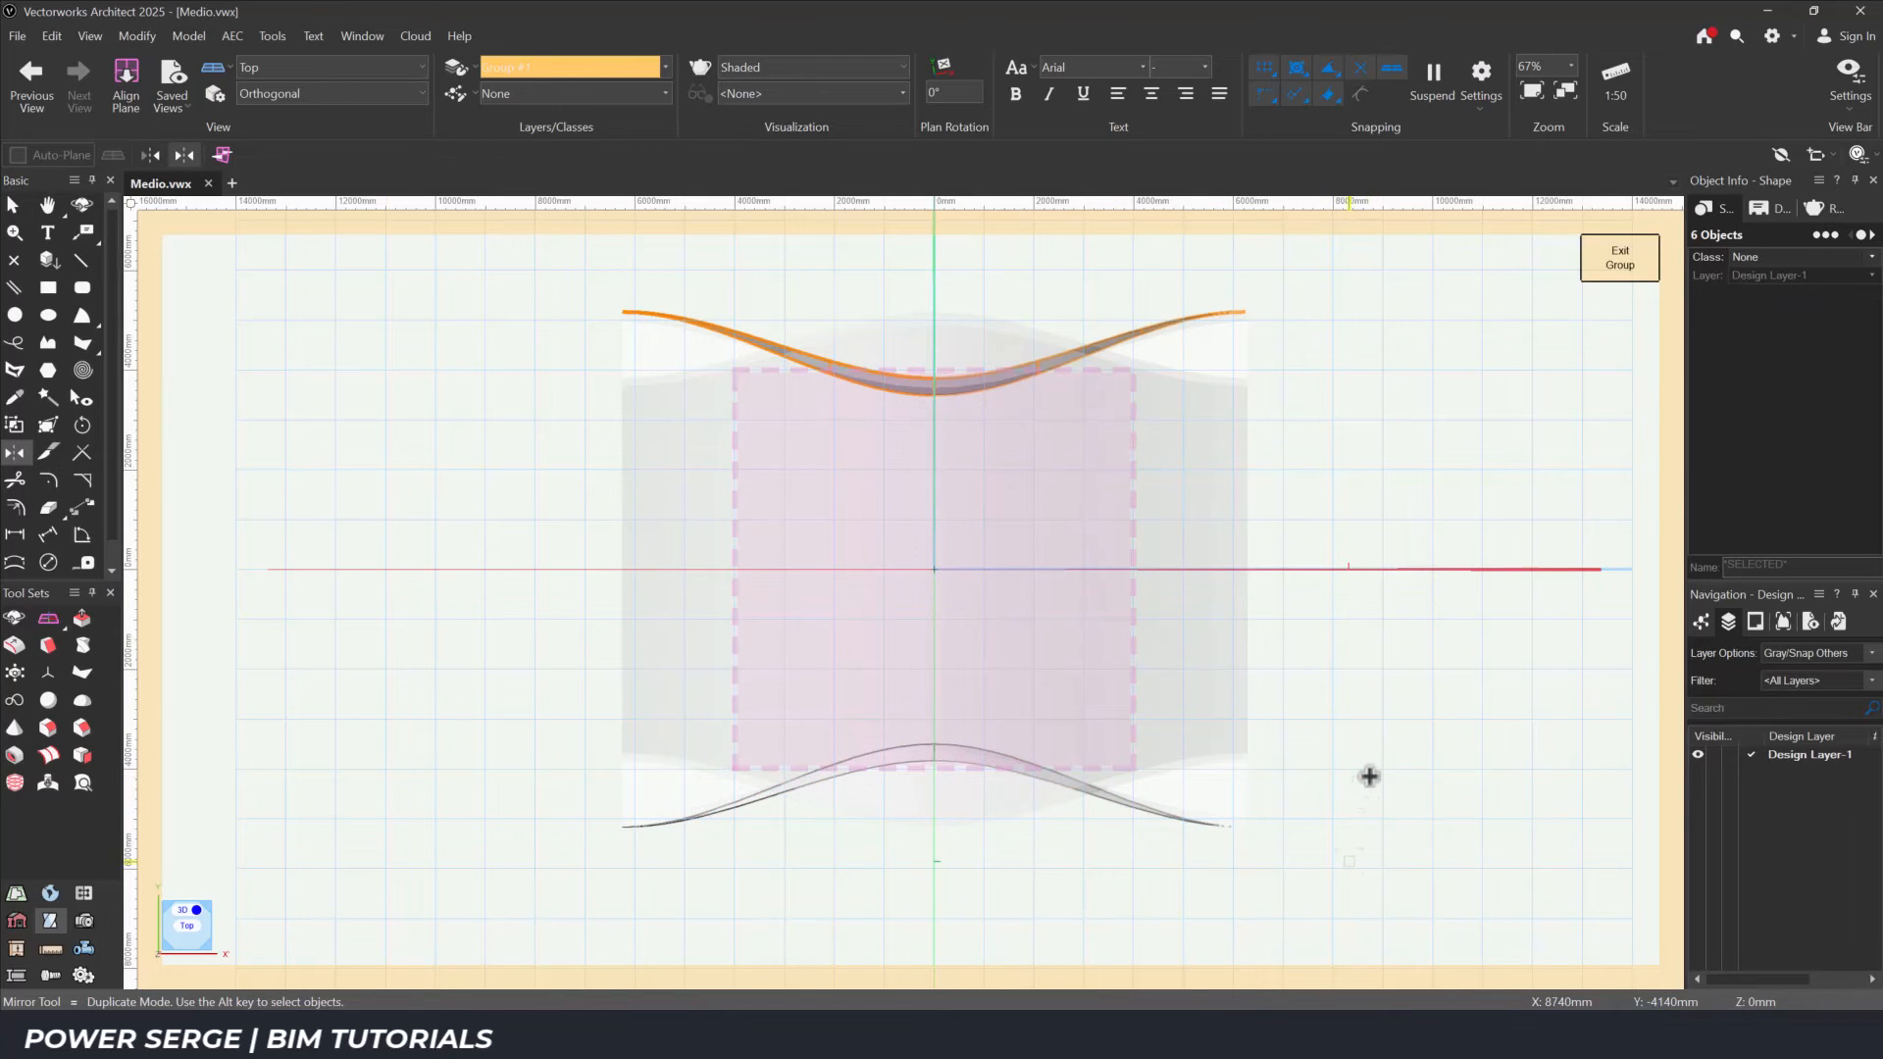
In Right Rear Isometric view, exit the group and unhide the hidden objects.
left_click(194, 910)
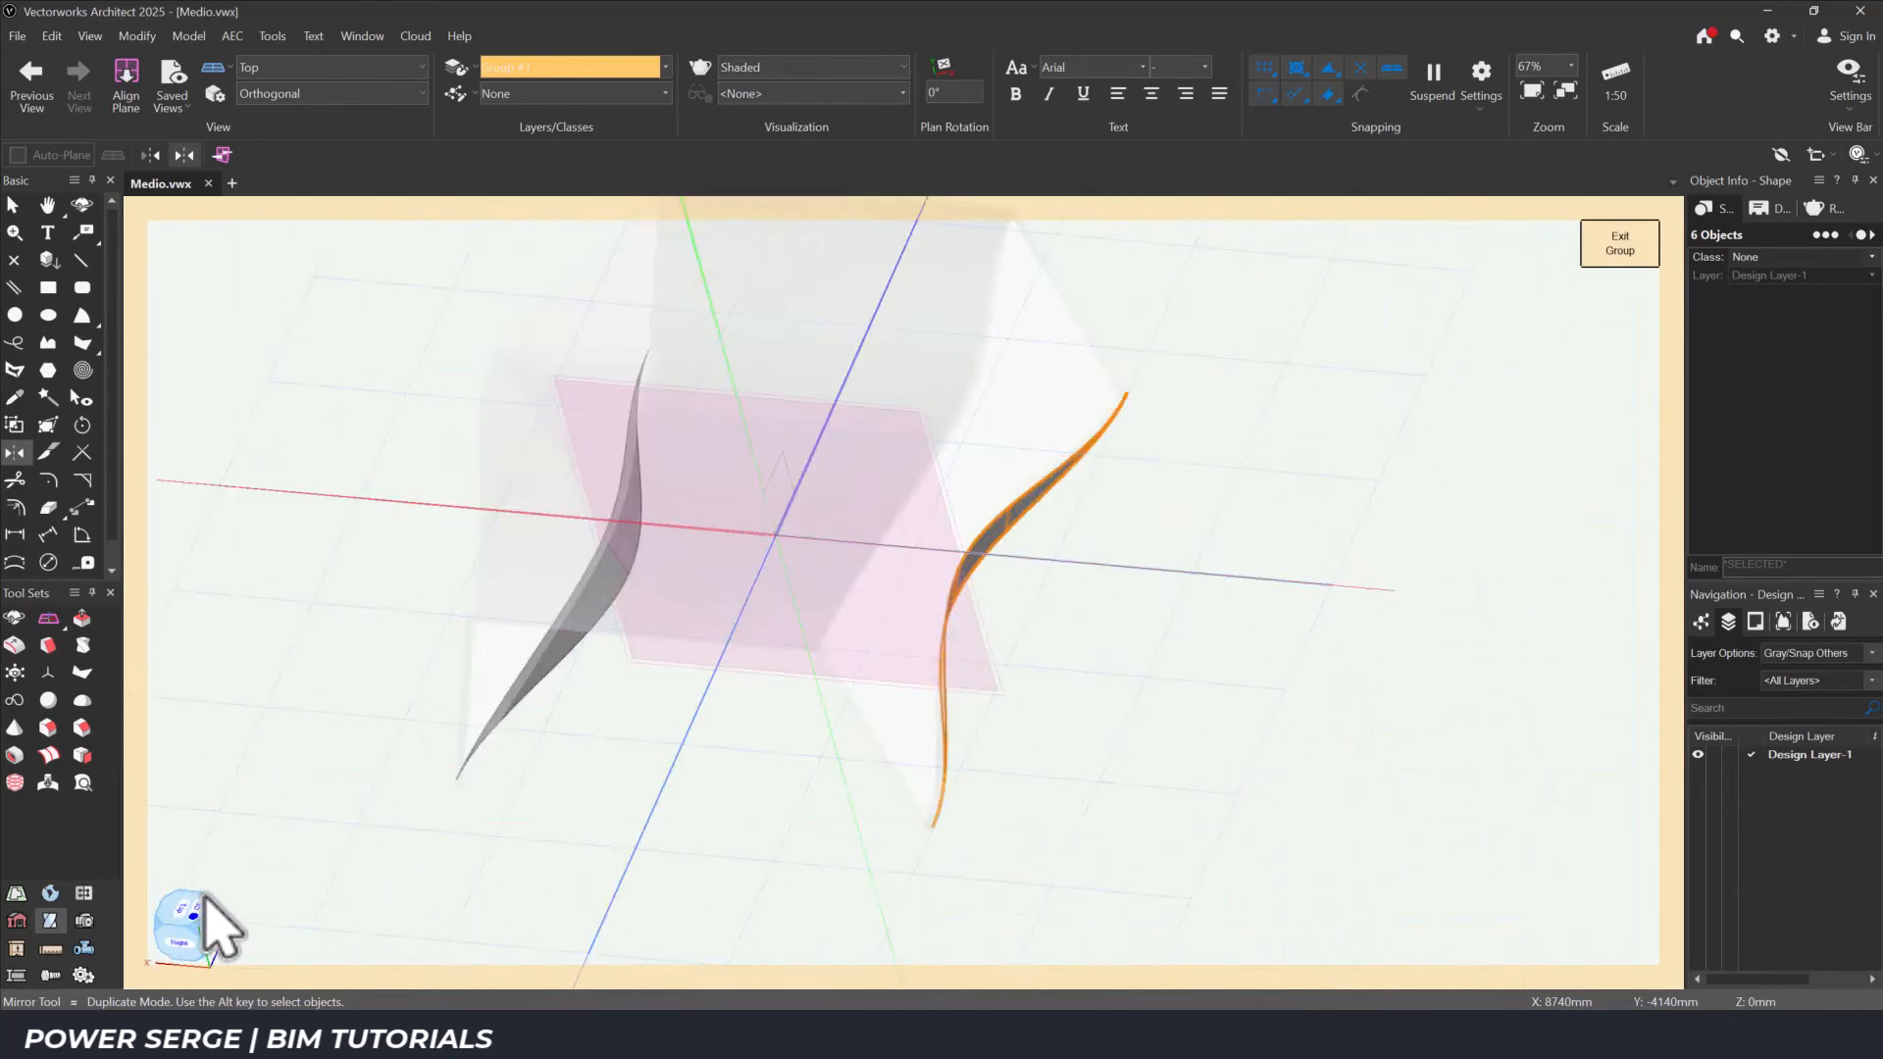
left_click(13, 206)
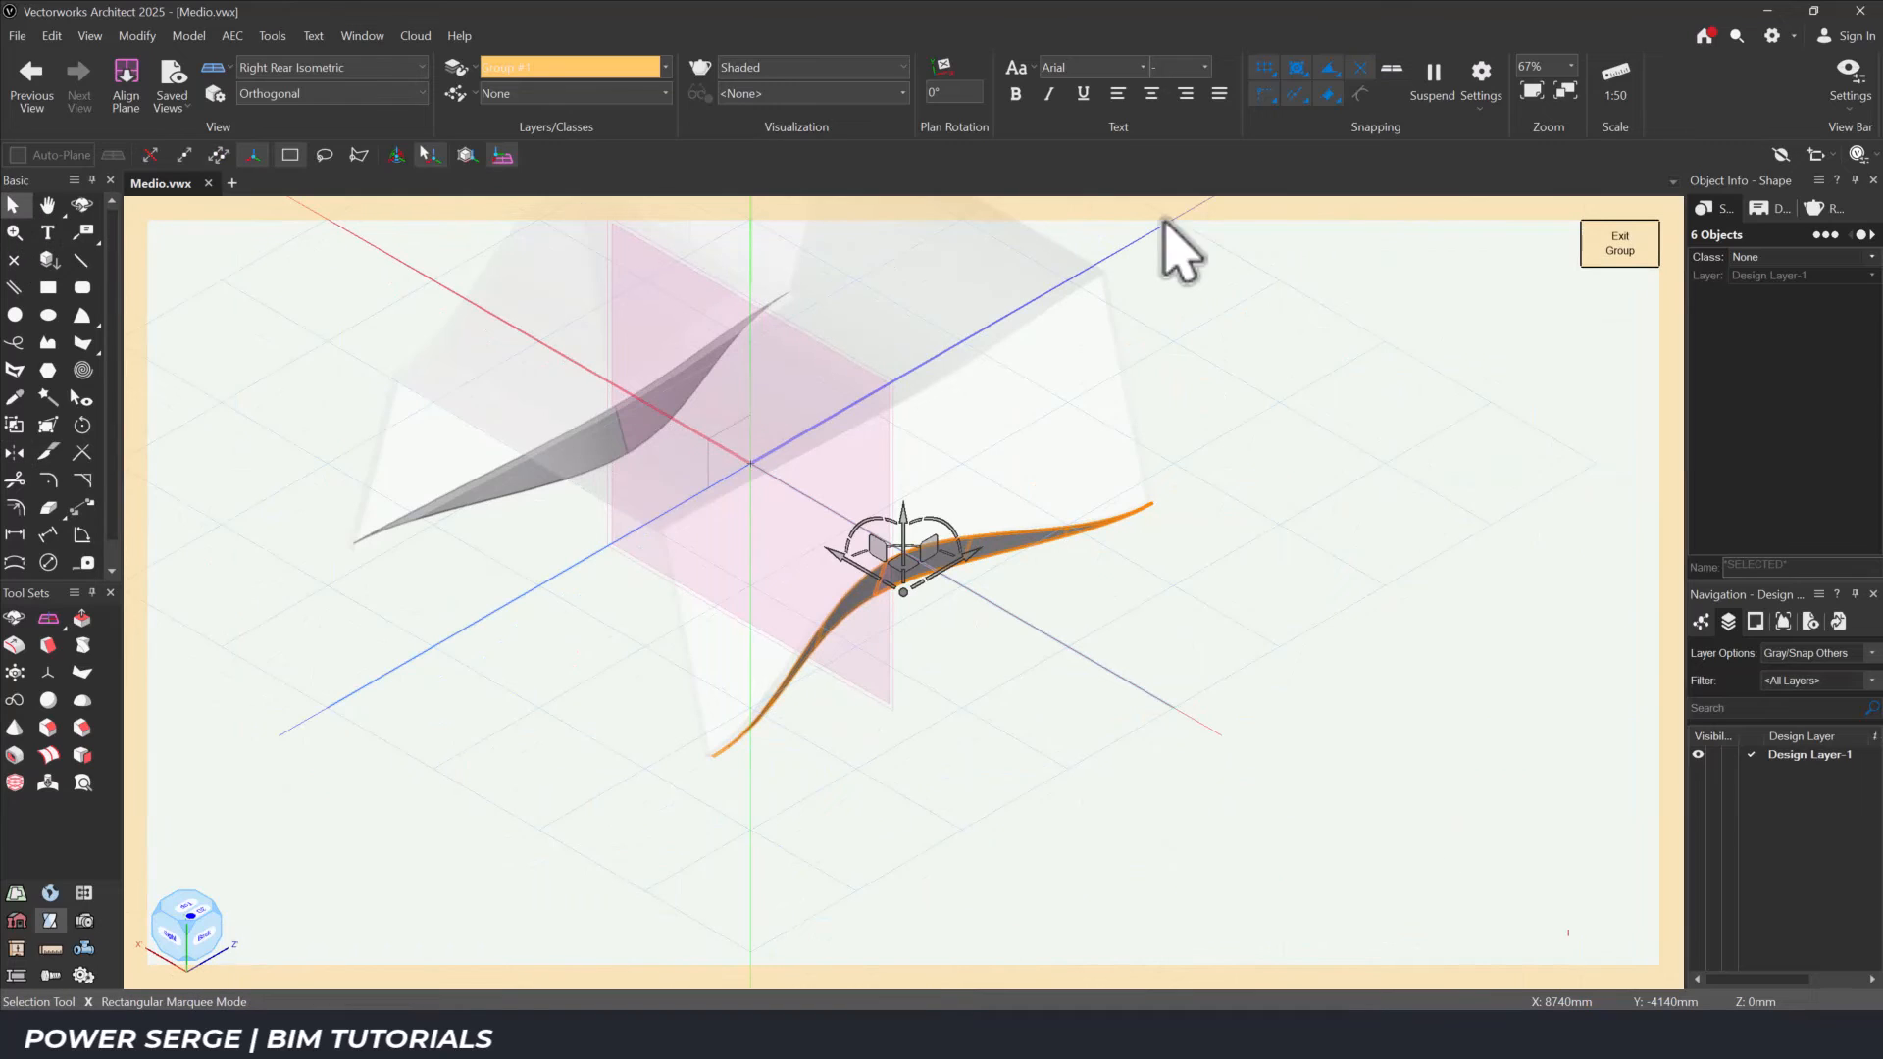
left_click(1593, 252)
left_click(1079, 809)
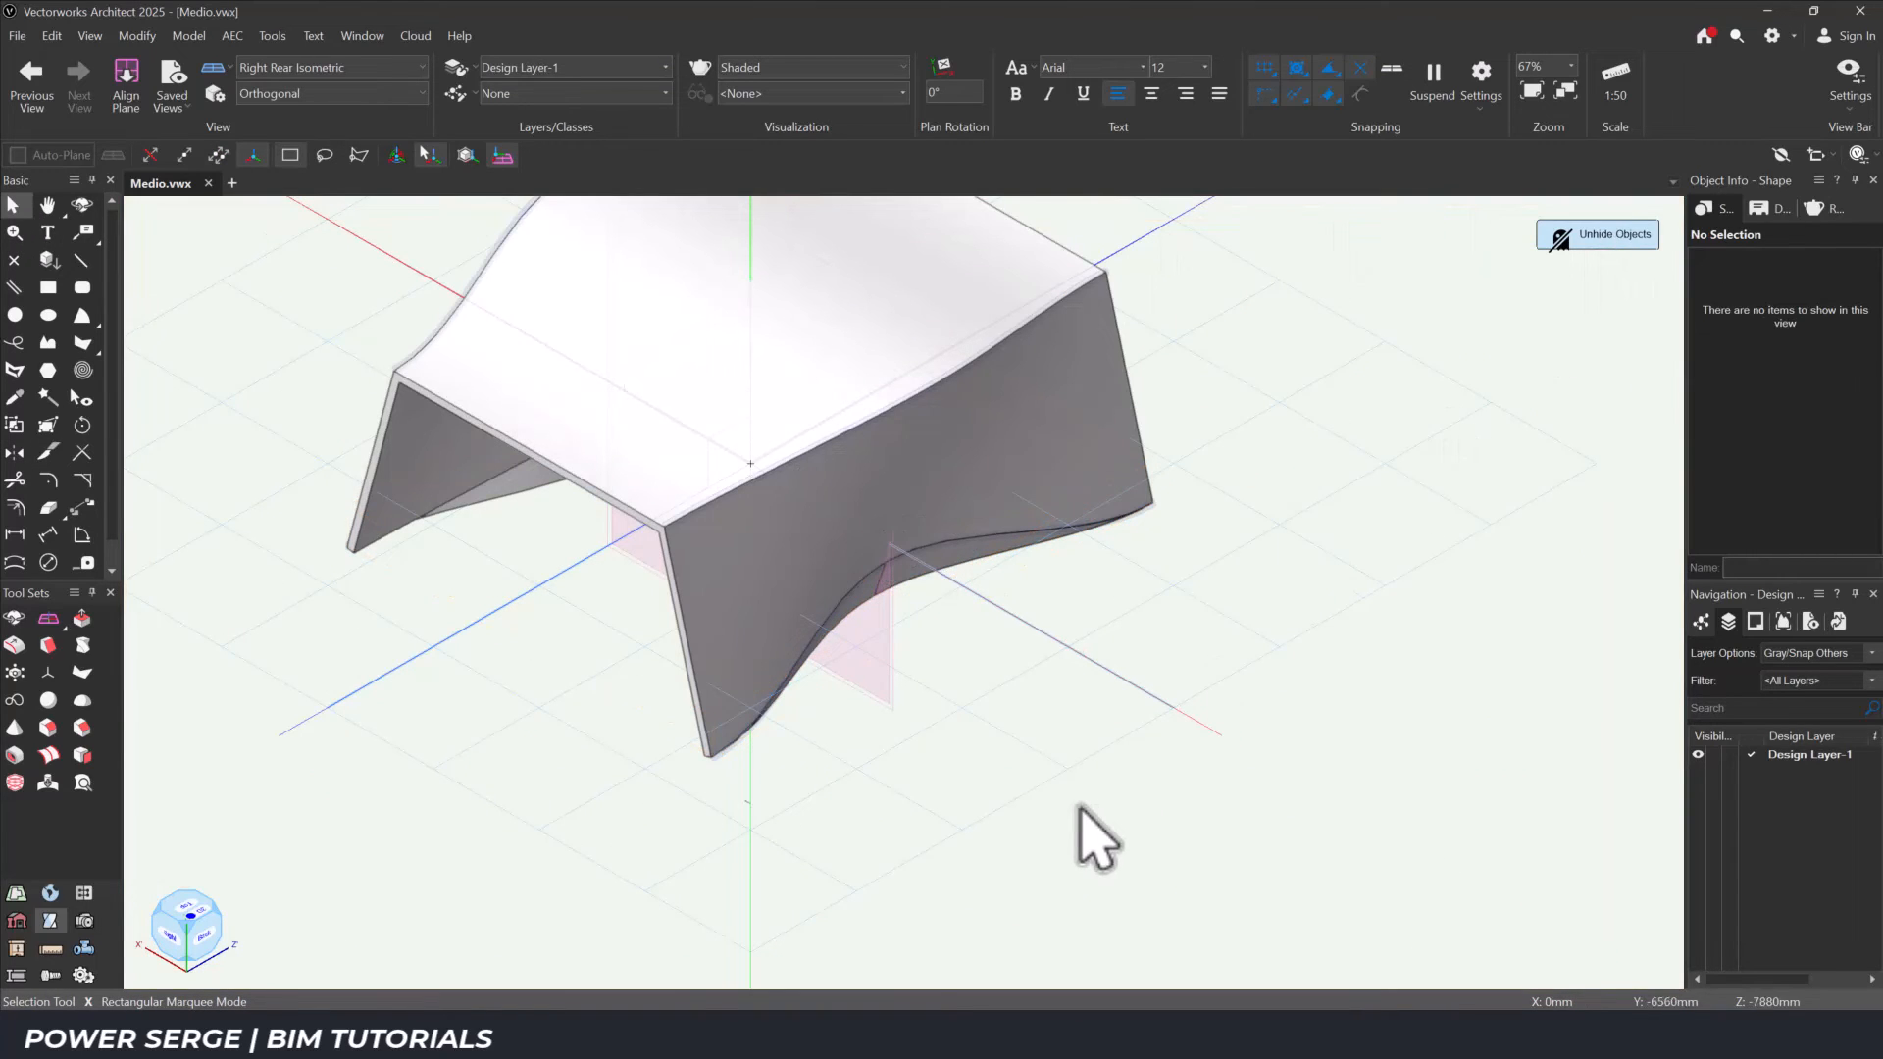
left_click(90, 36)
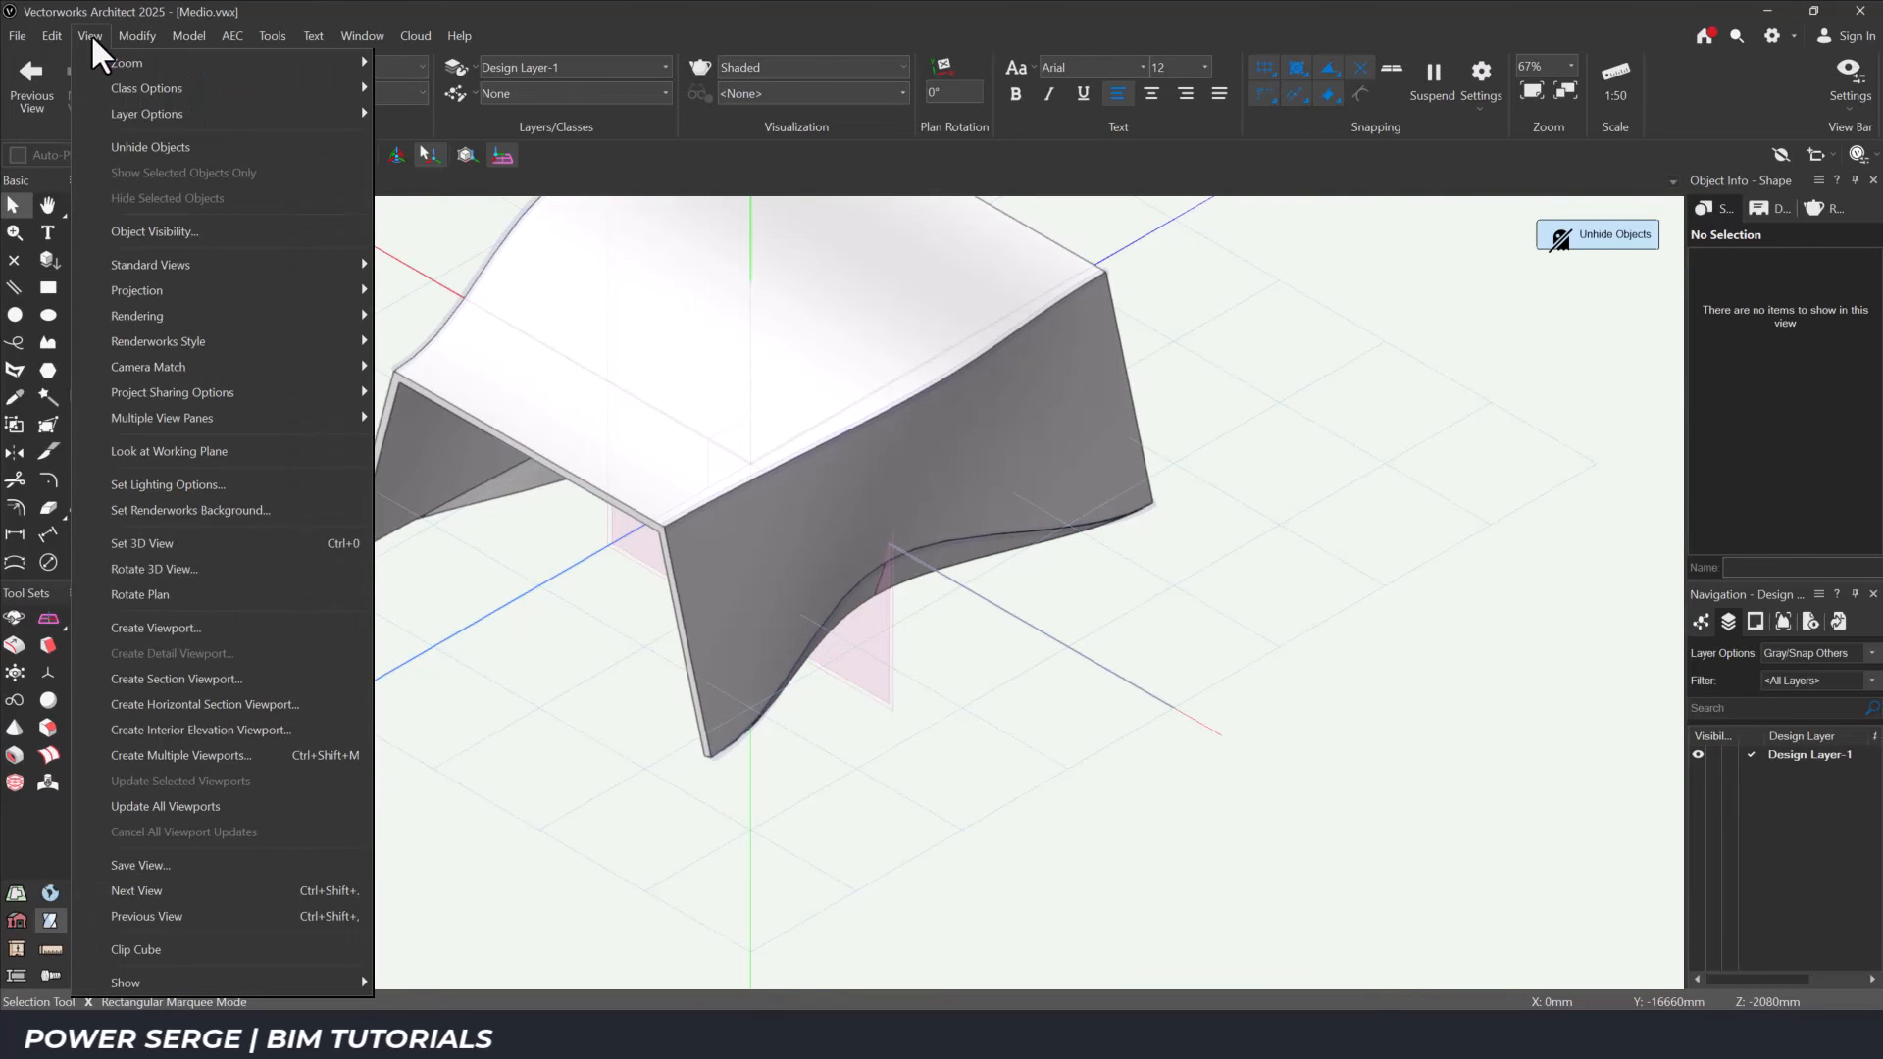
left_click(119, 147)
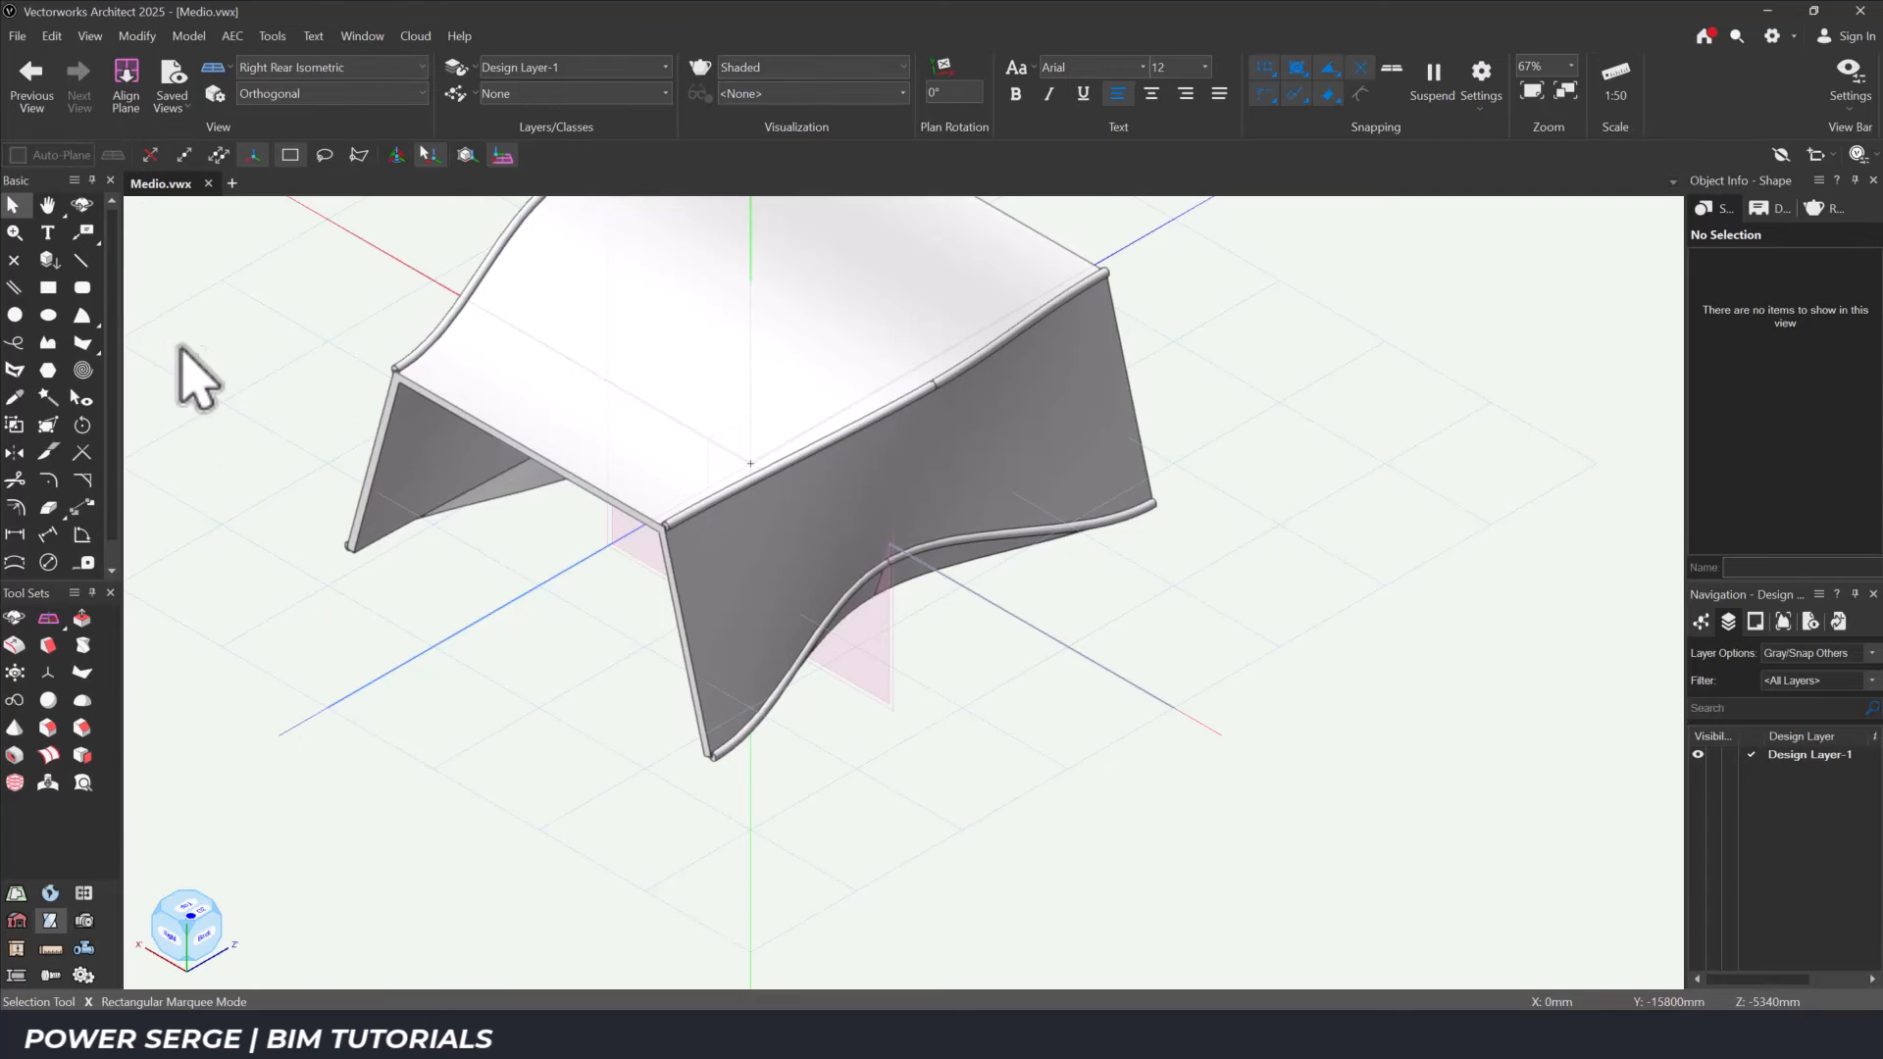
In Right view, hide the group of edge tubes around the shell.
middle_click_drag(179, 346, 258, 508)
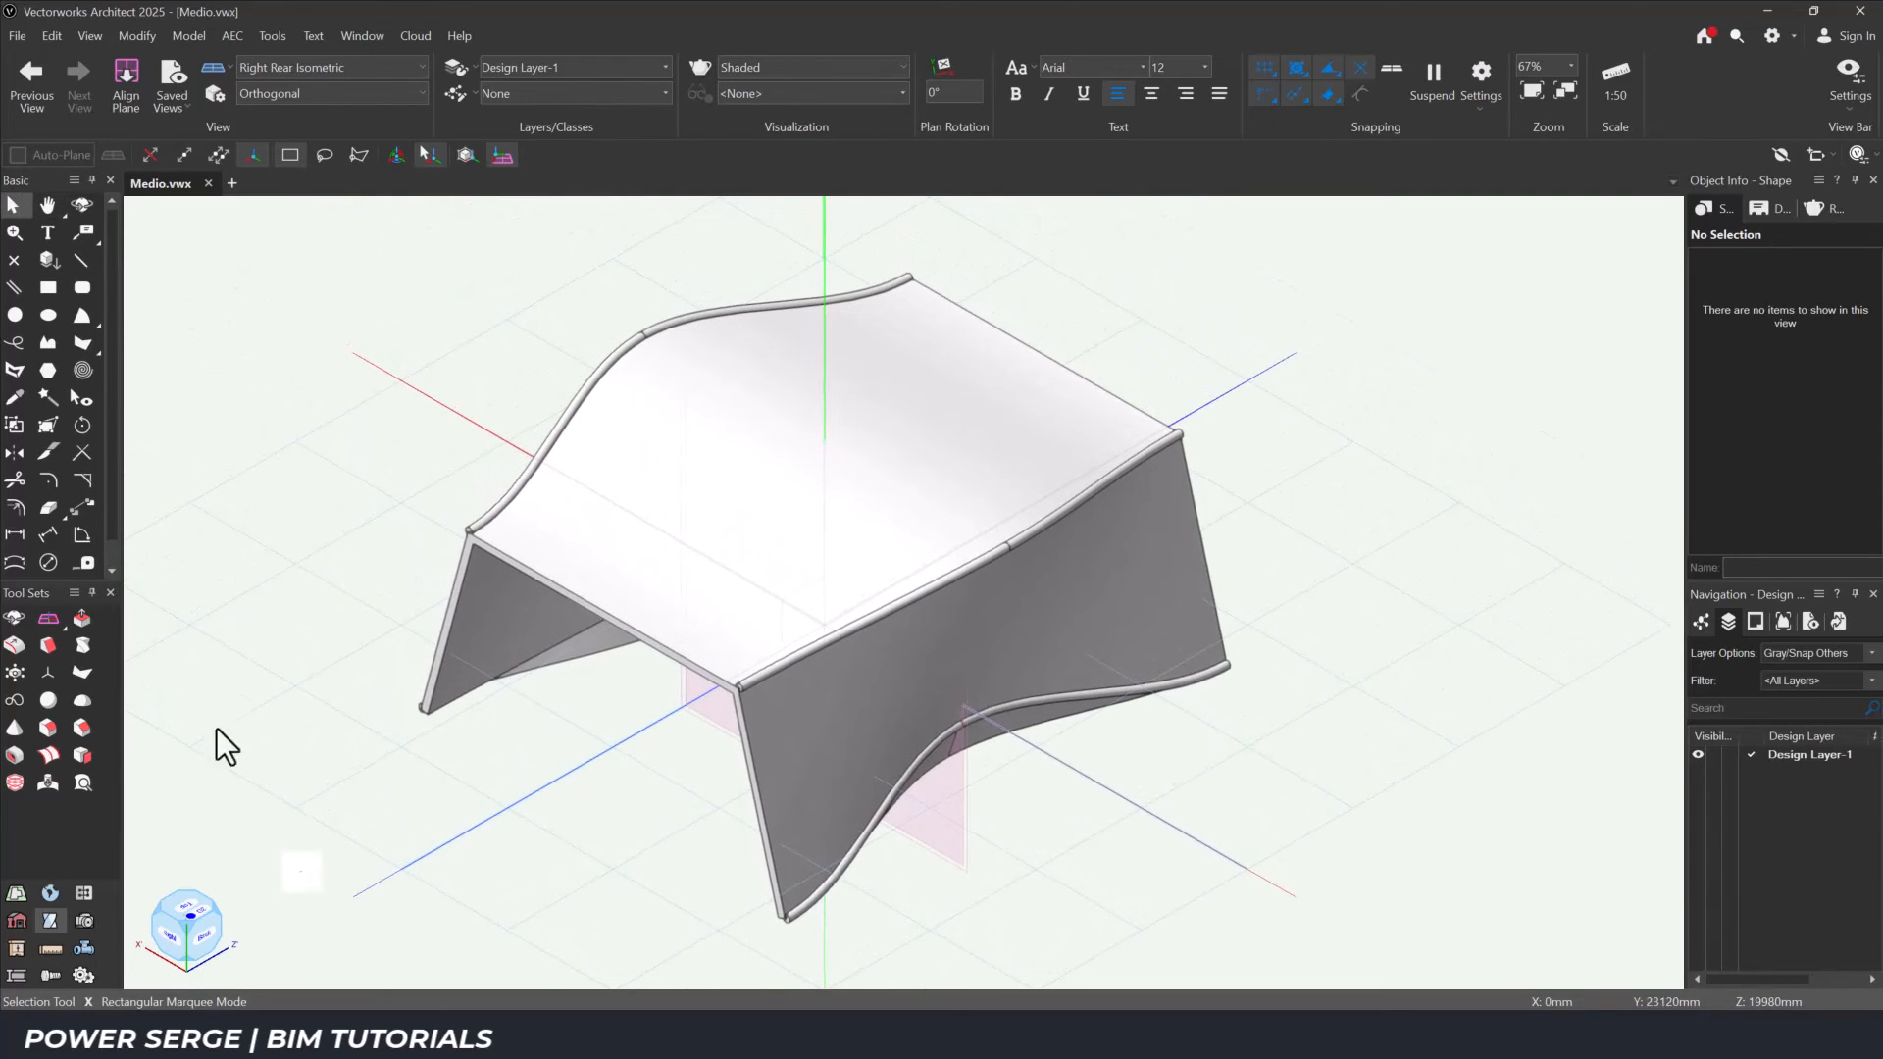
left_click(169, 934)
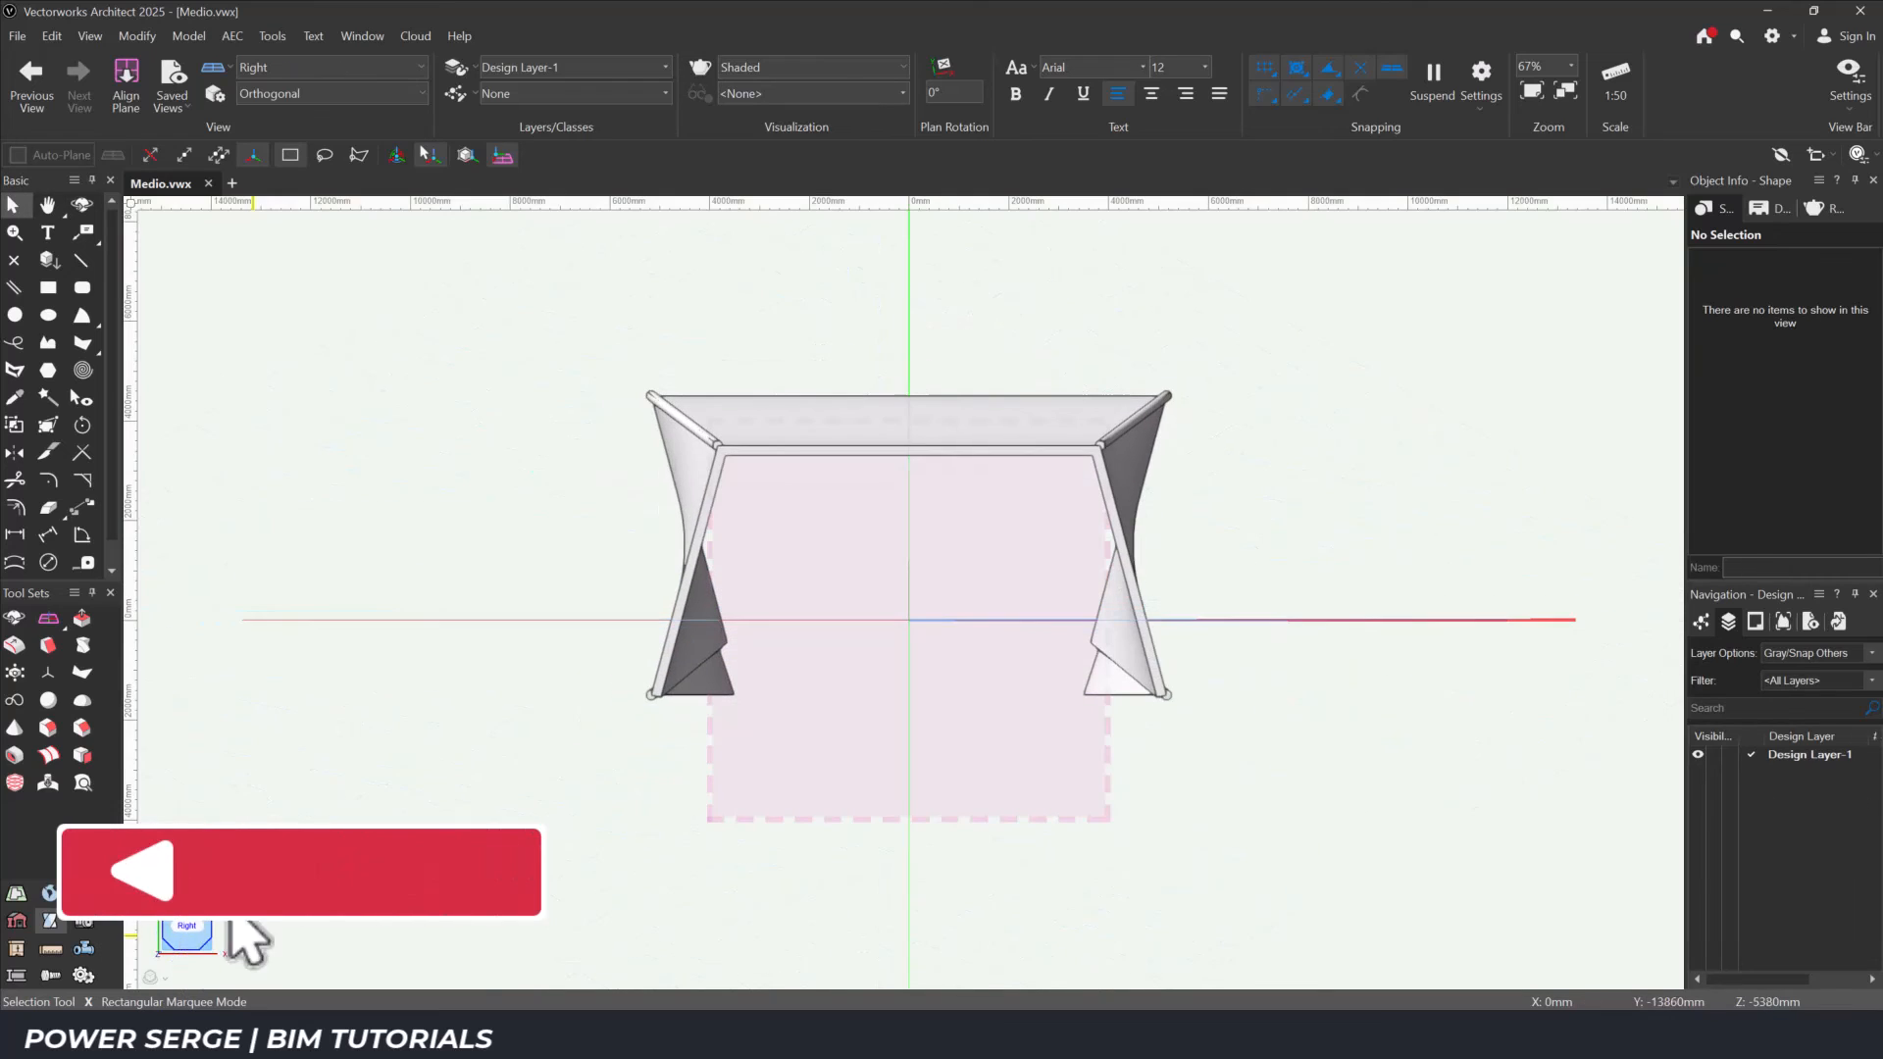
key("ctrl+6")
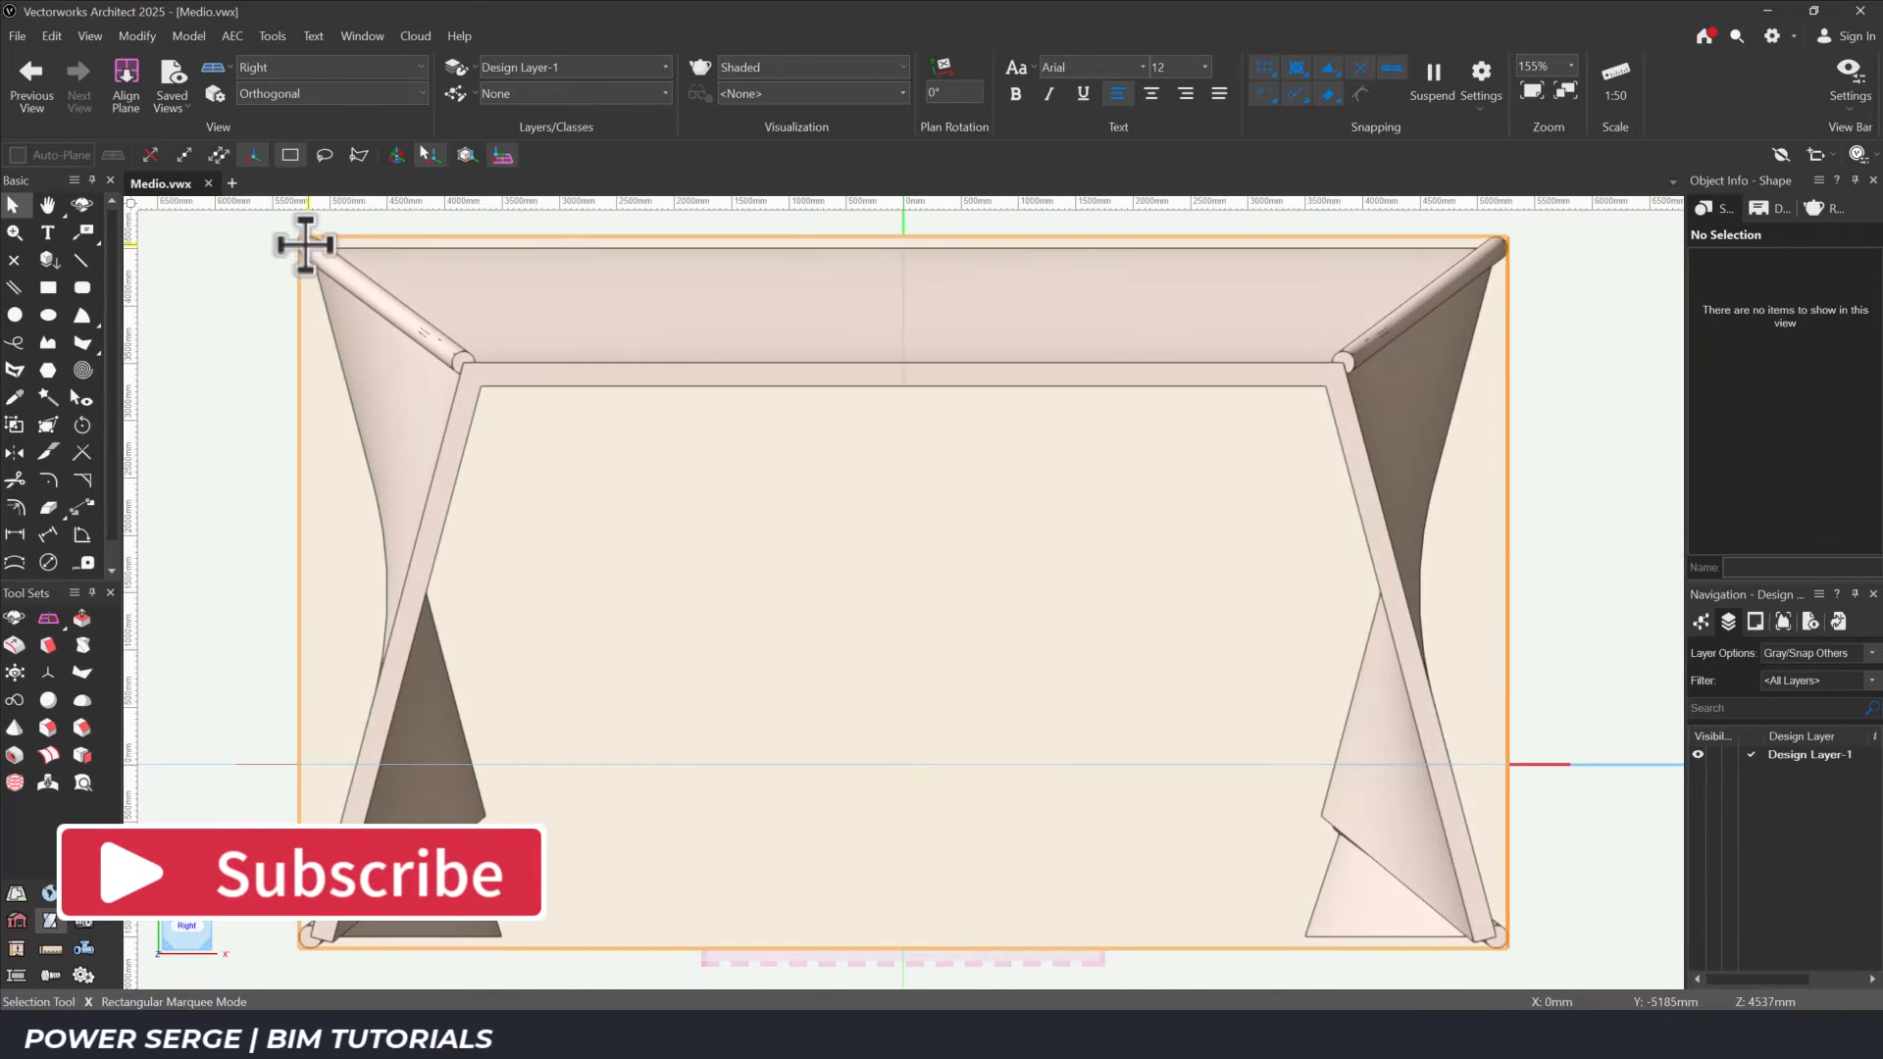
left_click(305, 243)
left_click(96, 37)
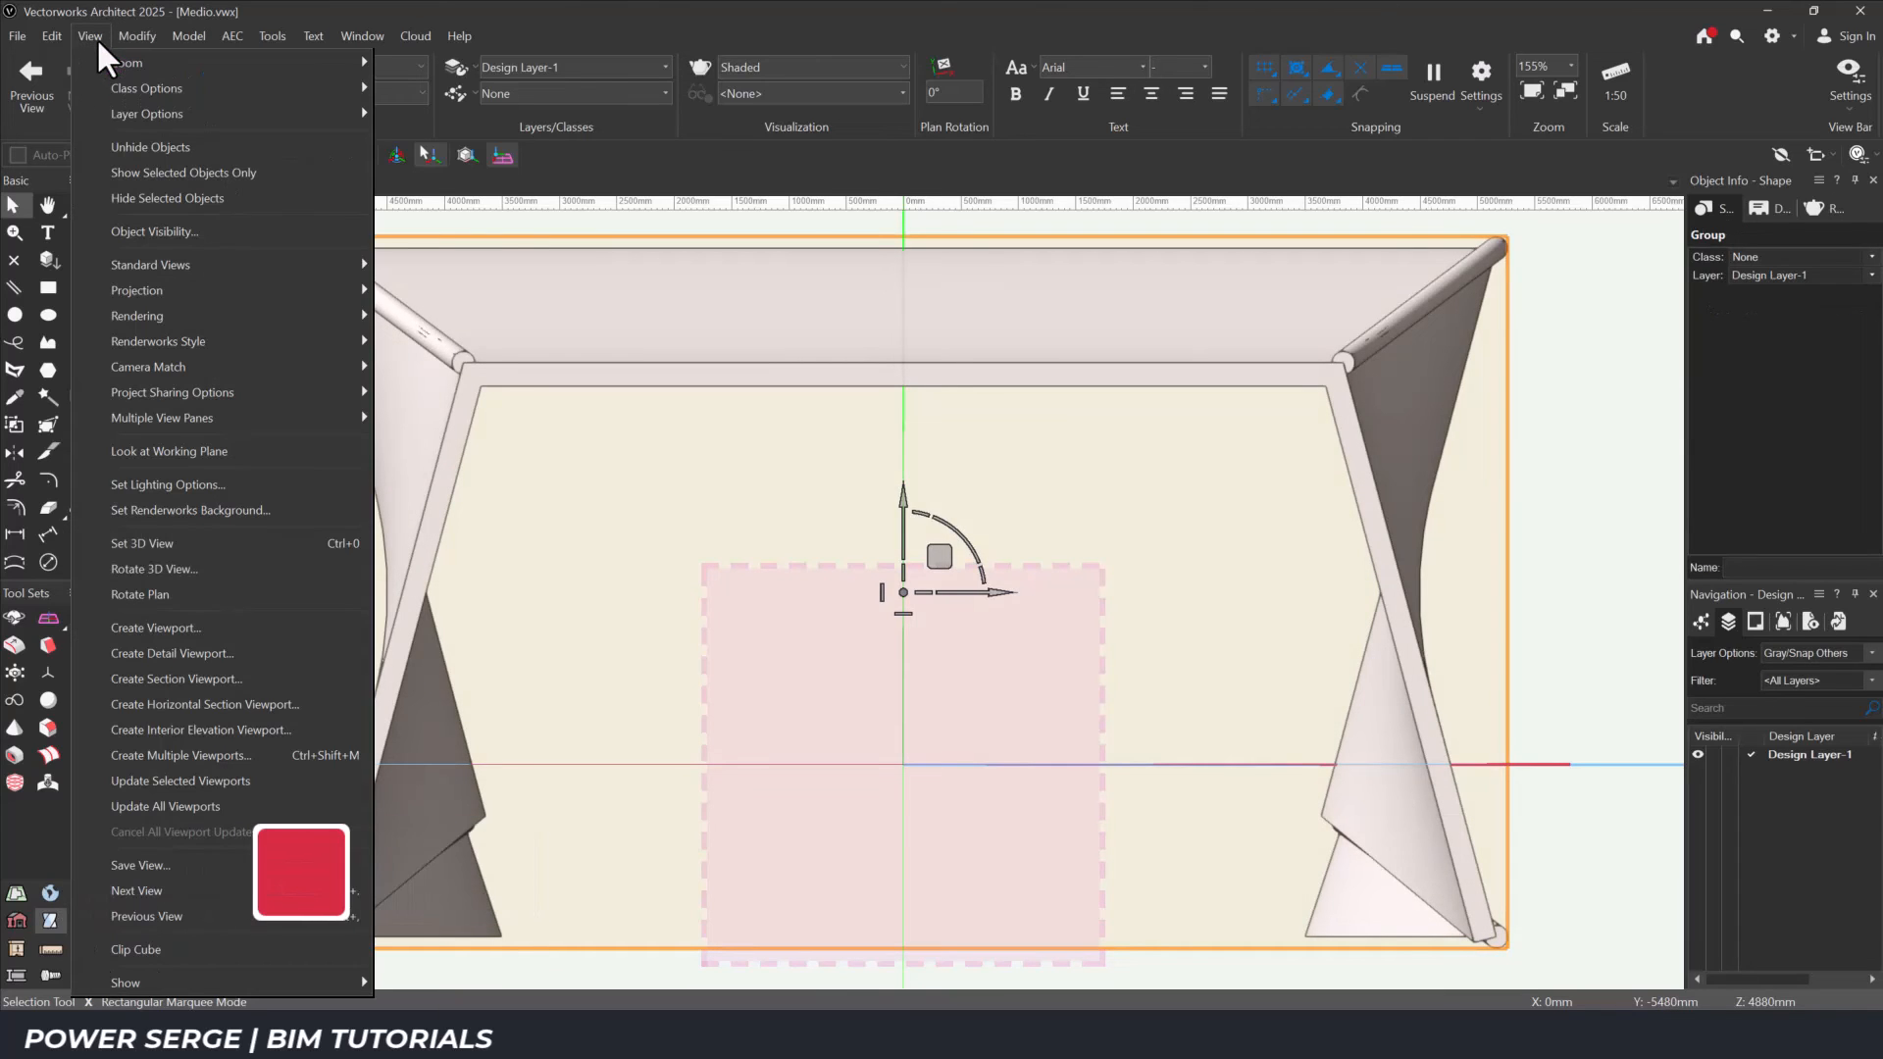
left_click(141, 199)
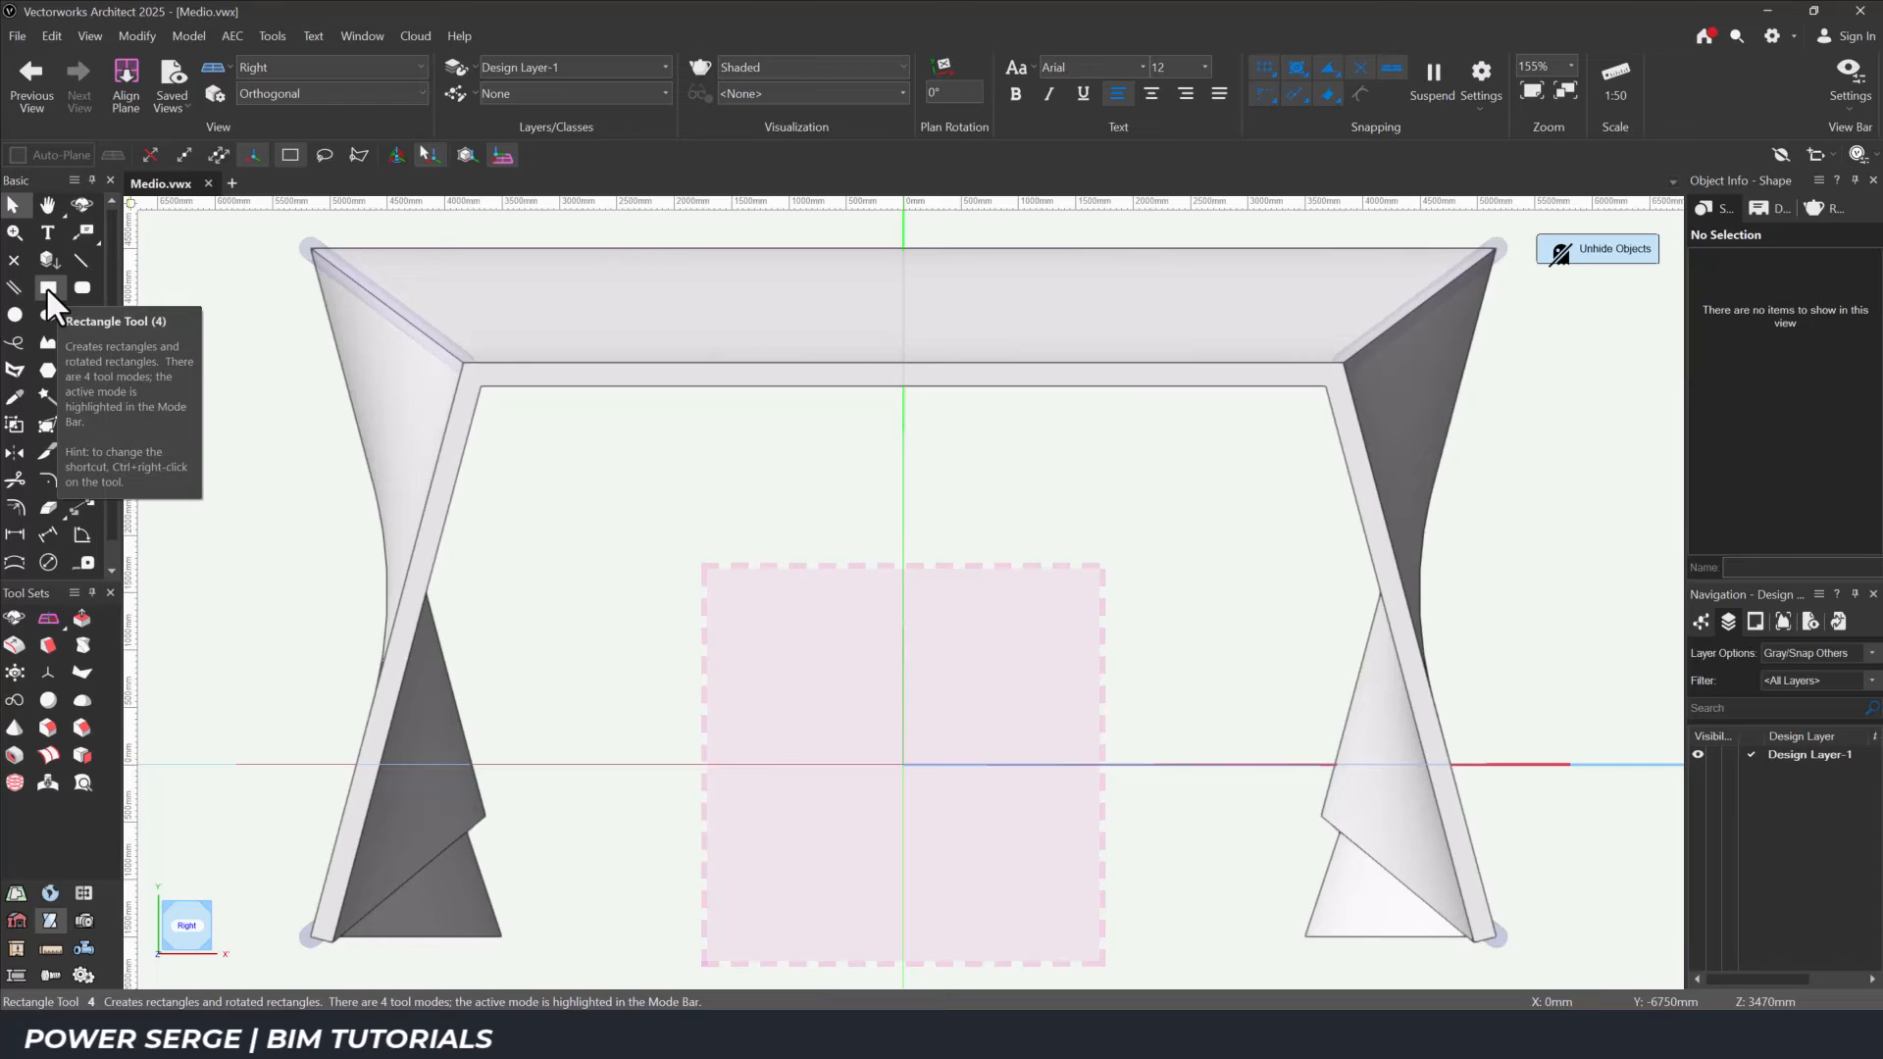
Draw a rectangle about 10330 by 6039 mm between the shell's upper outer corner and the opposite leg's lowest point.
left_click(47, 288)
left_click(310, 250)
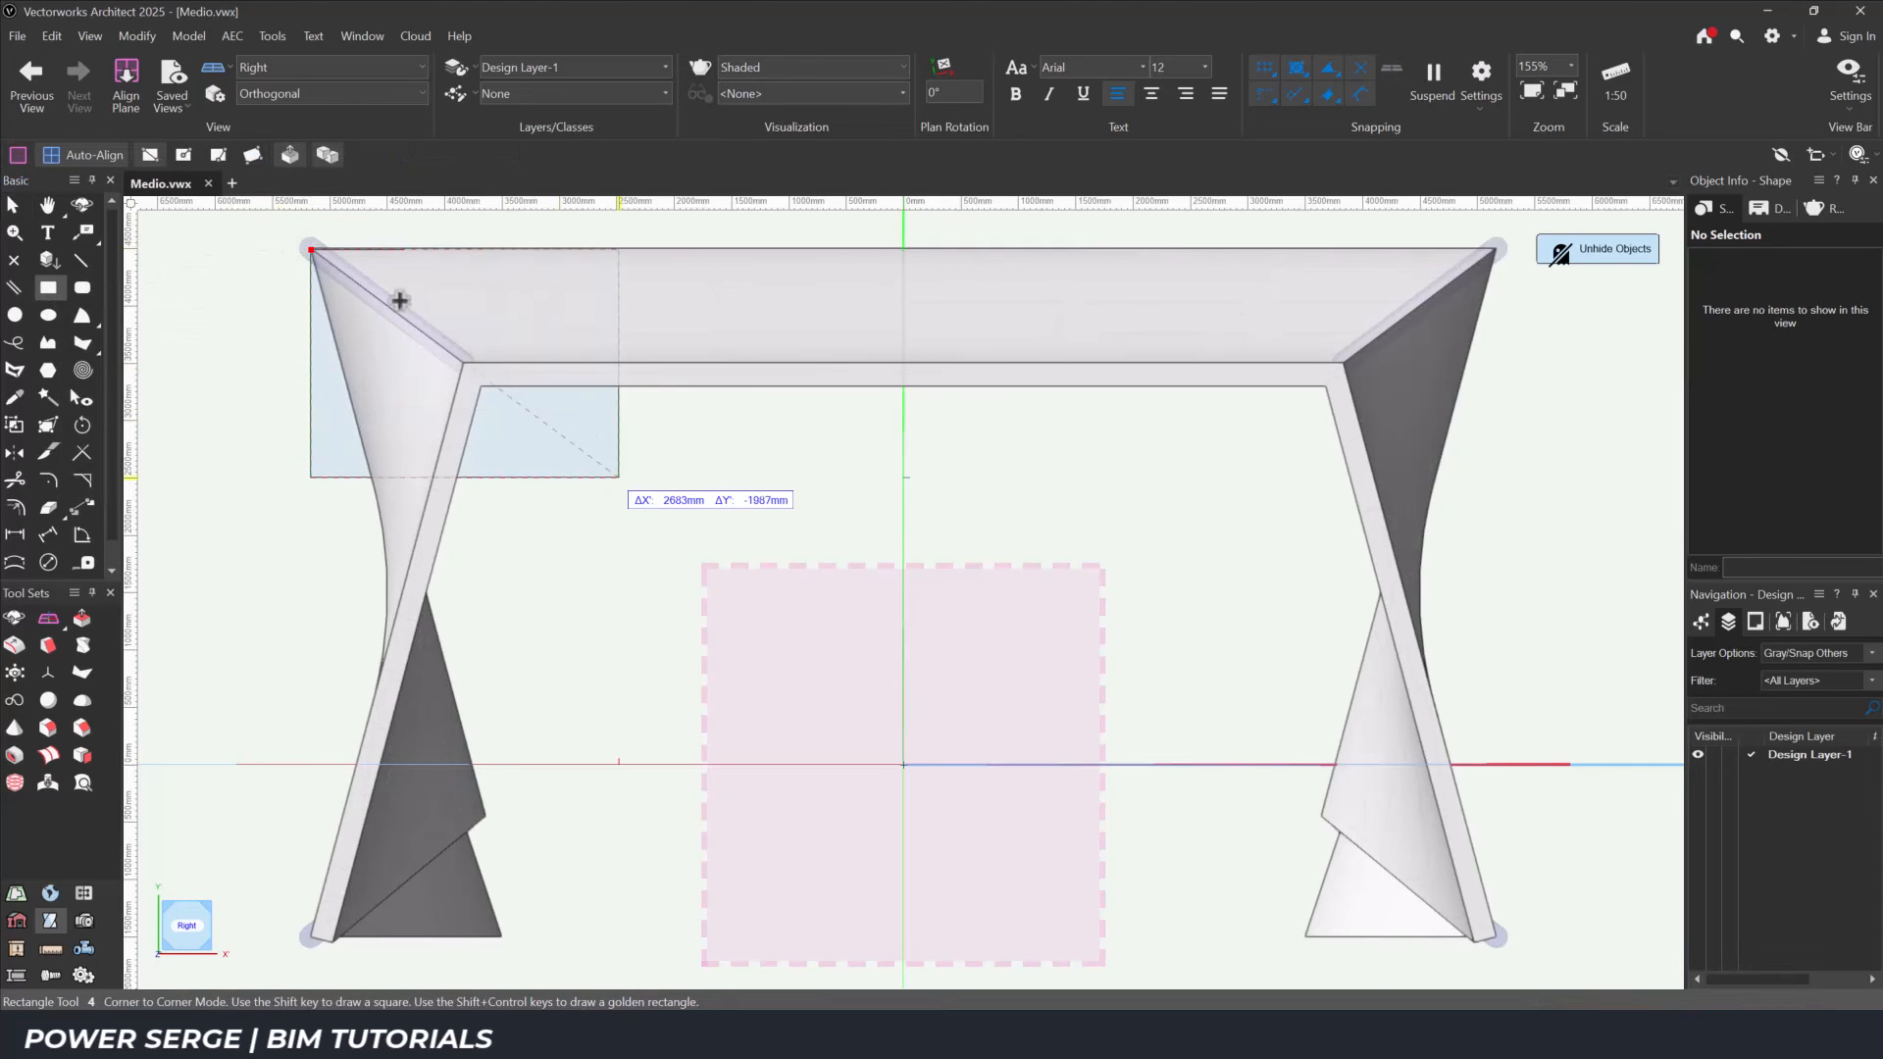
scroll(1494, 927, "up", 5)
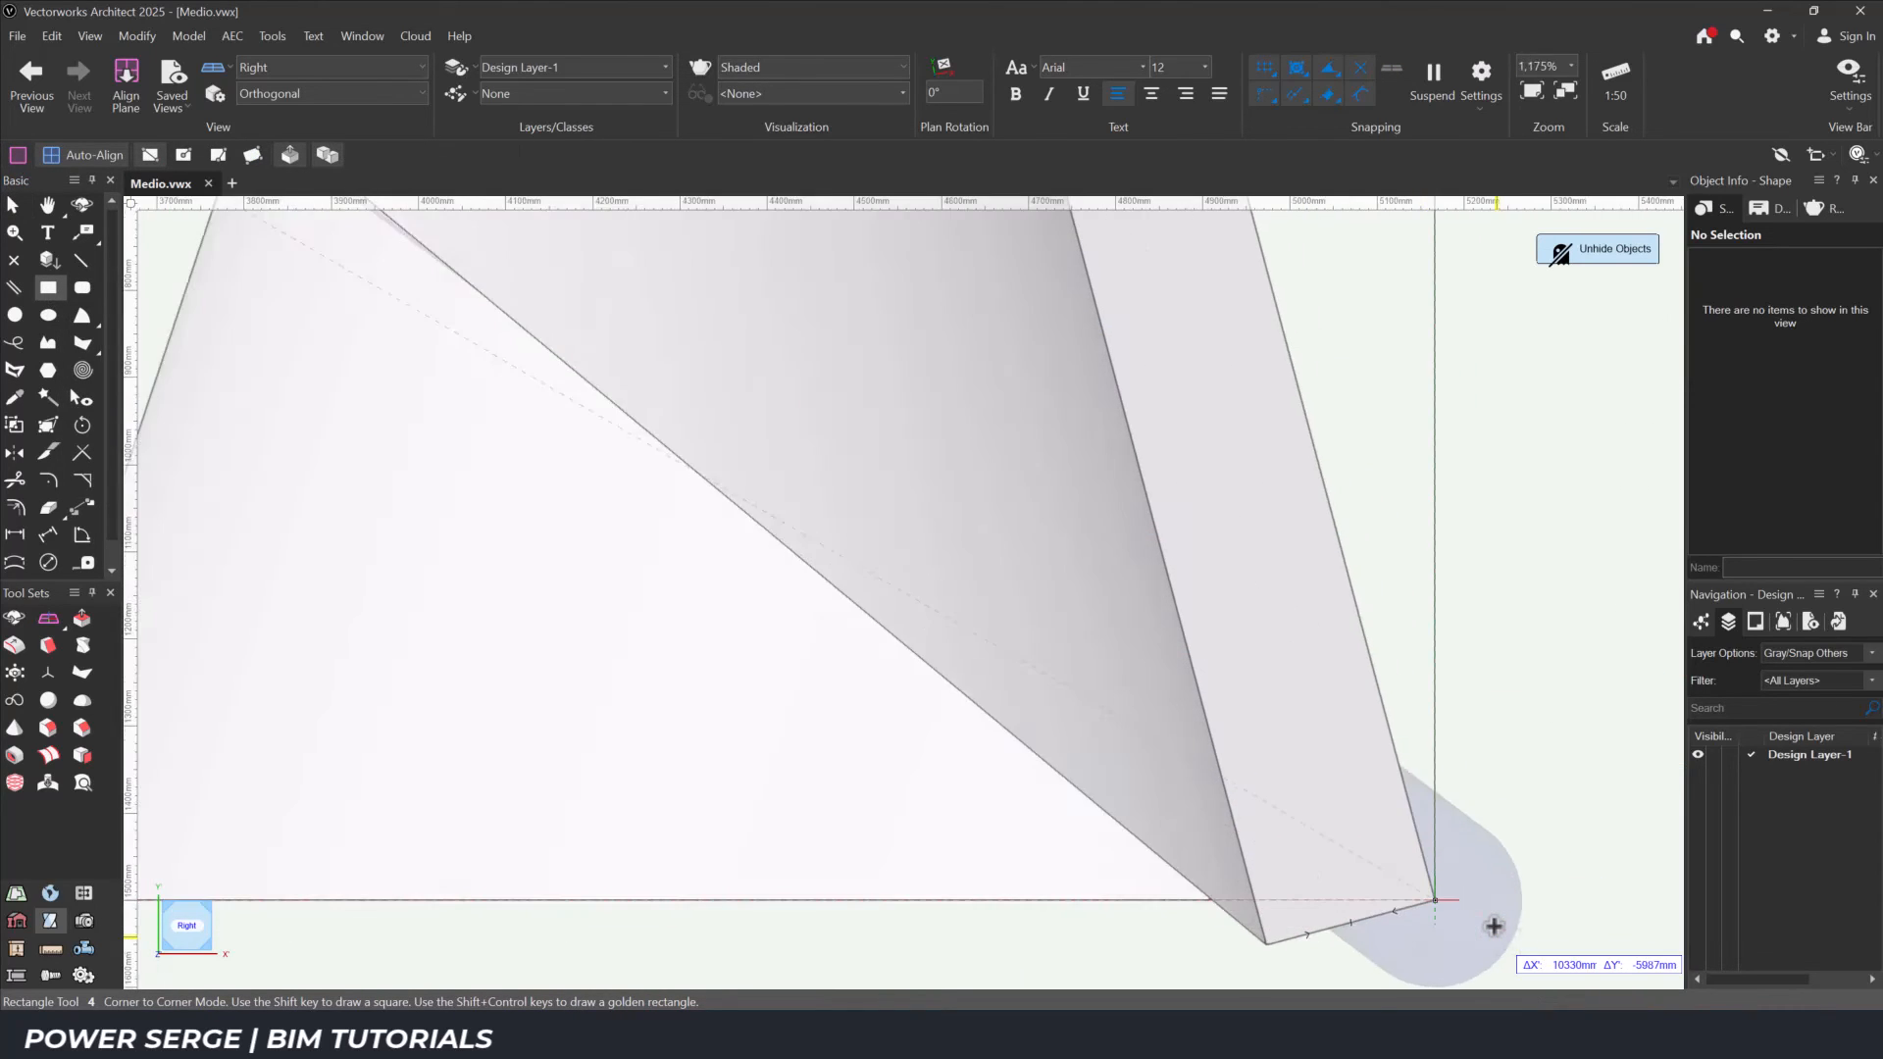
scroll(1493, 927, "up", 2)
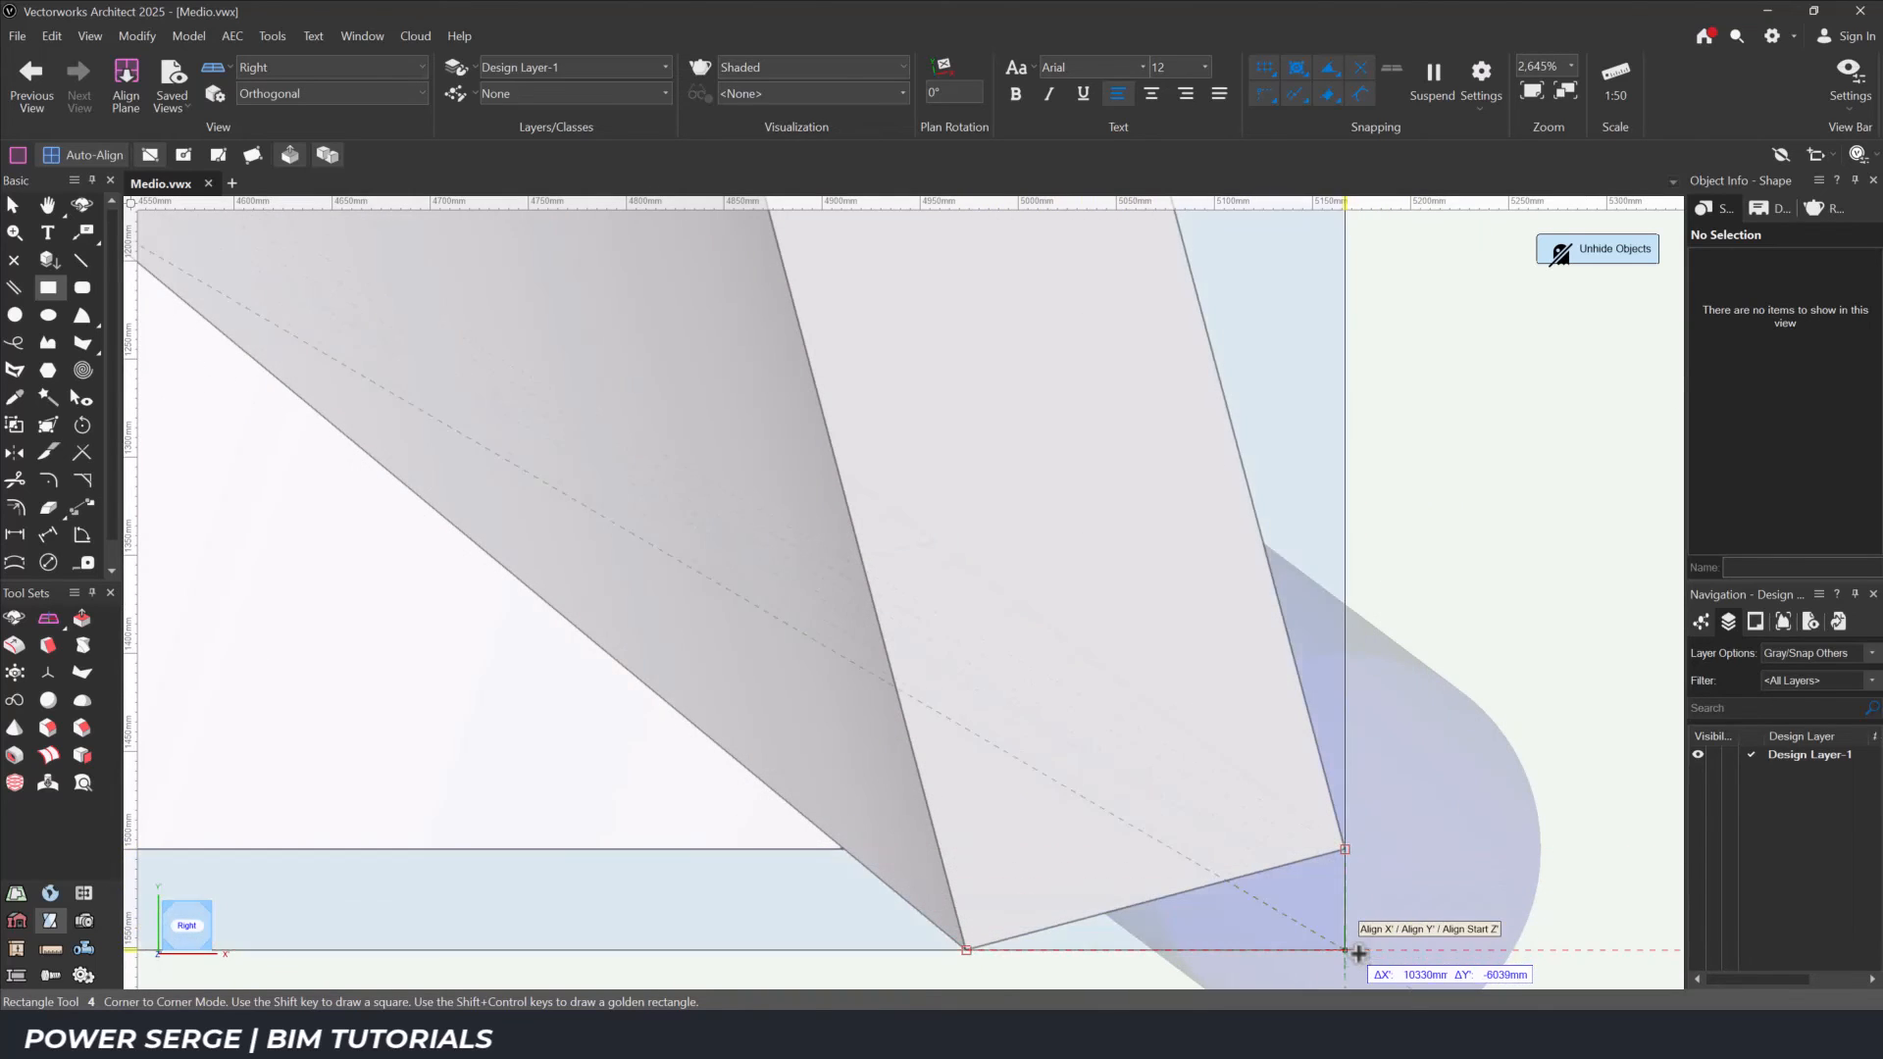
left_click(1358, 952)
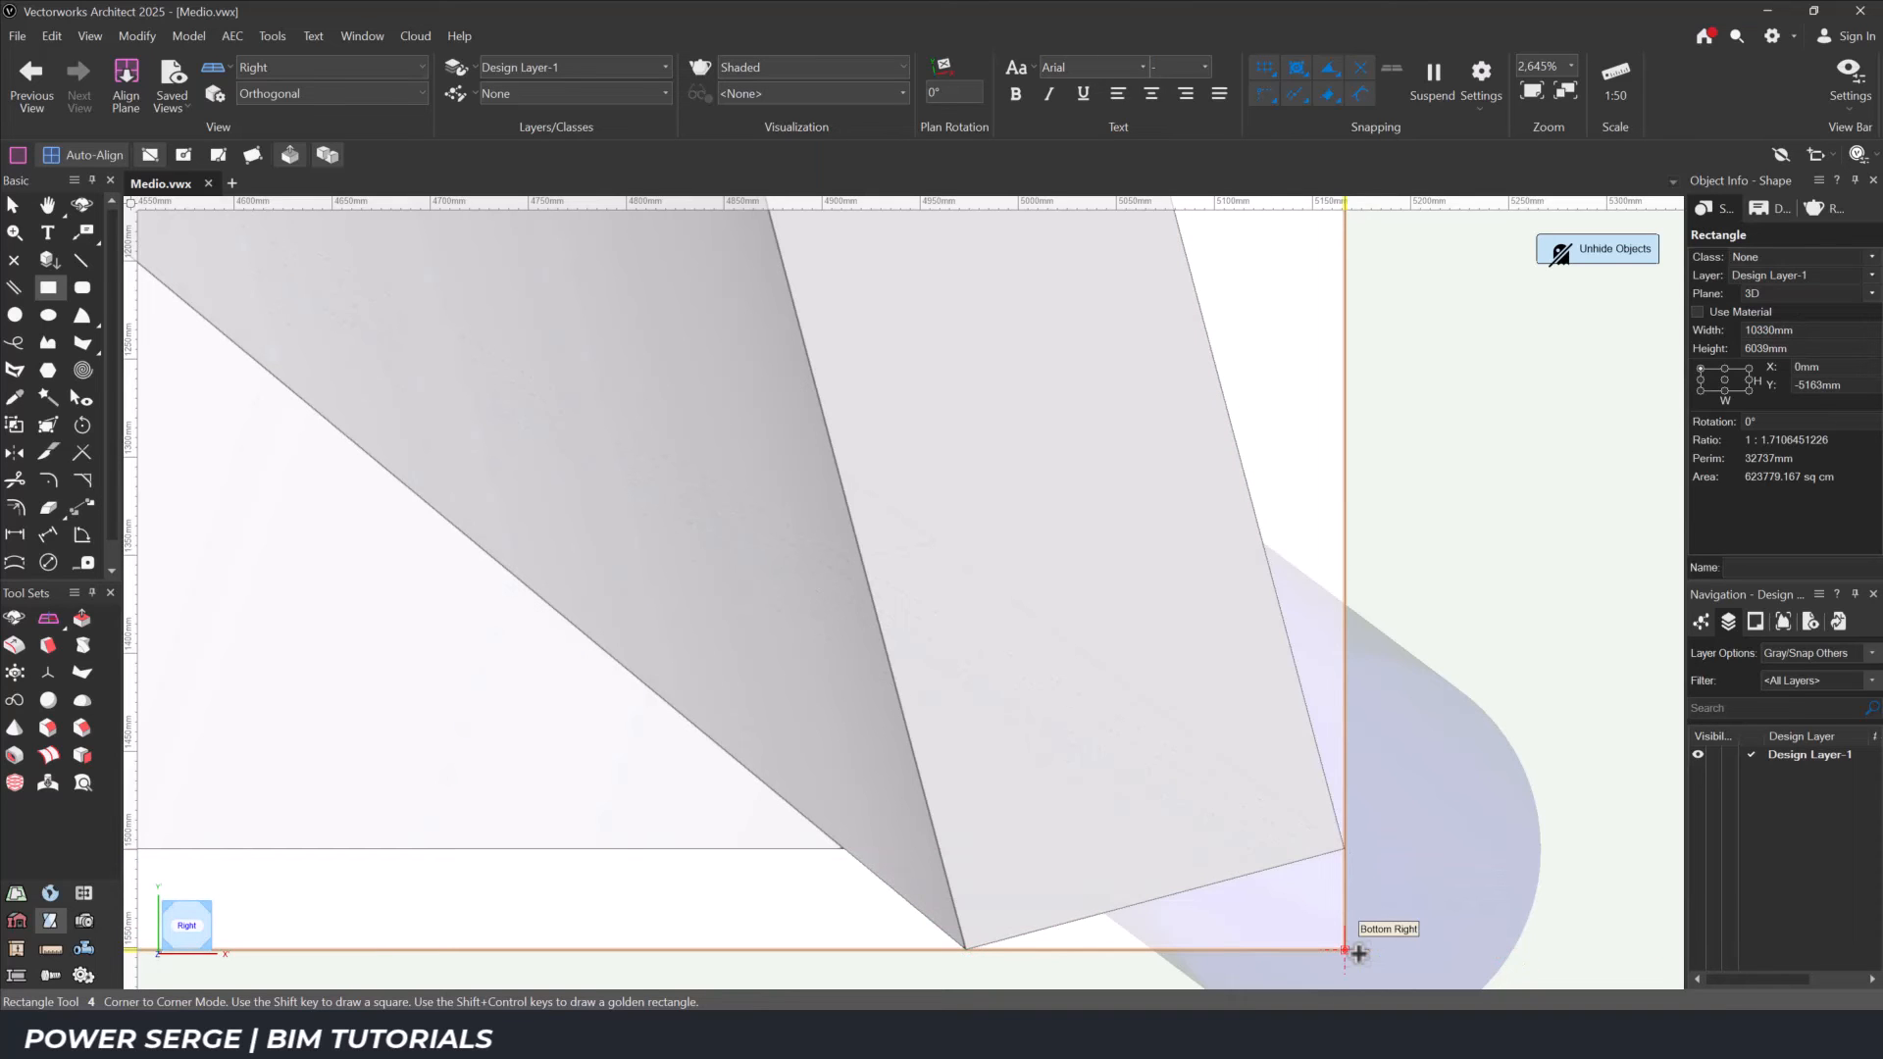
key("x")
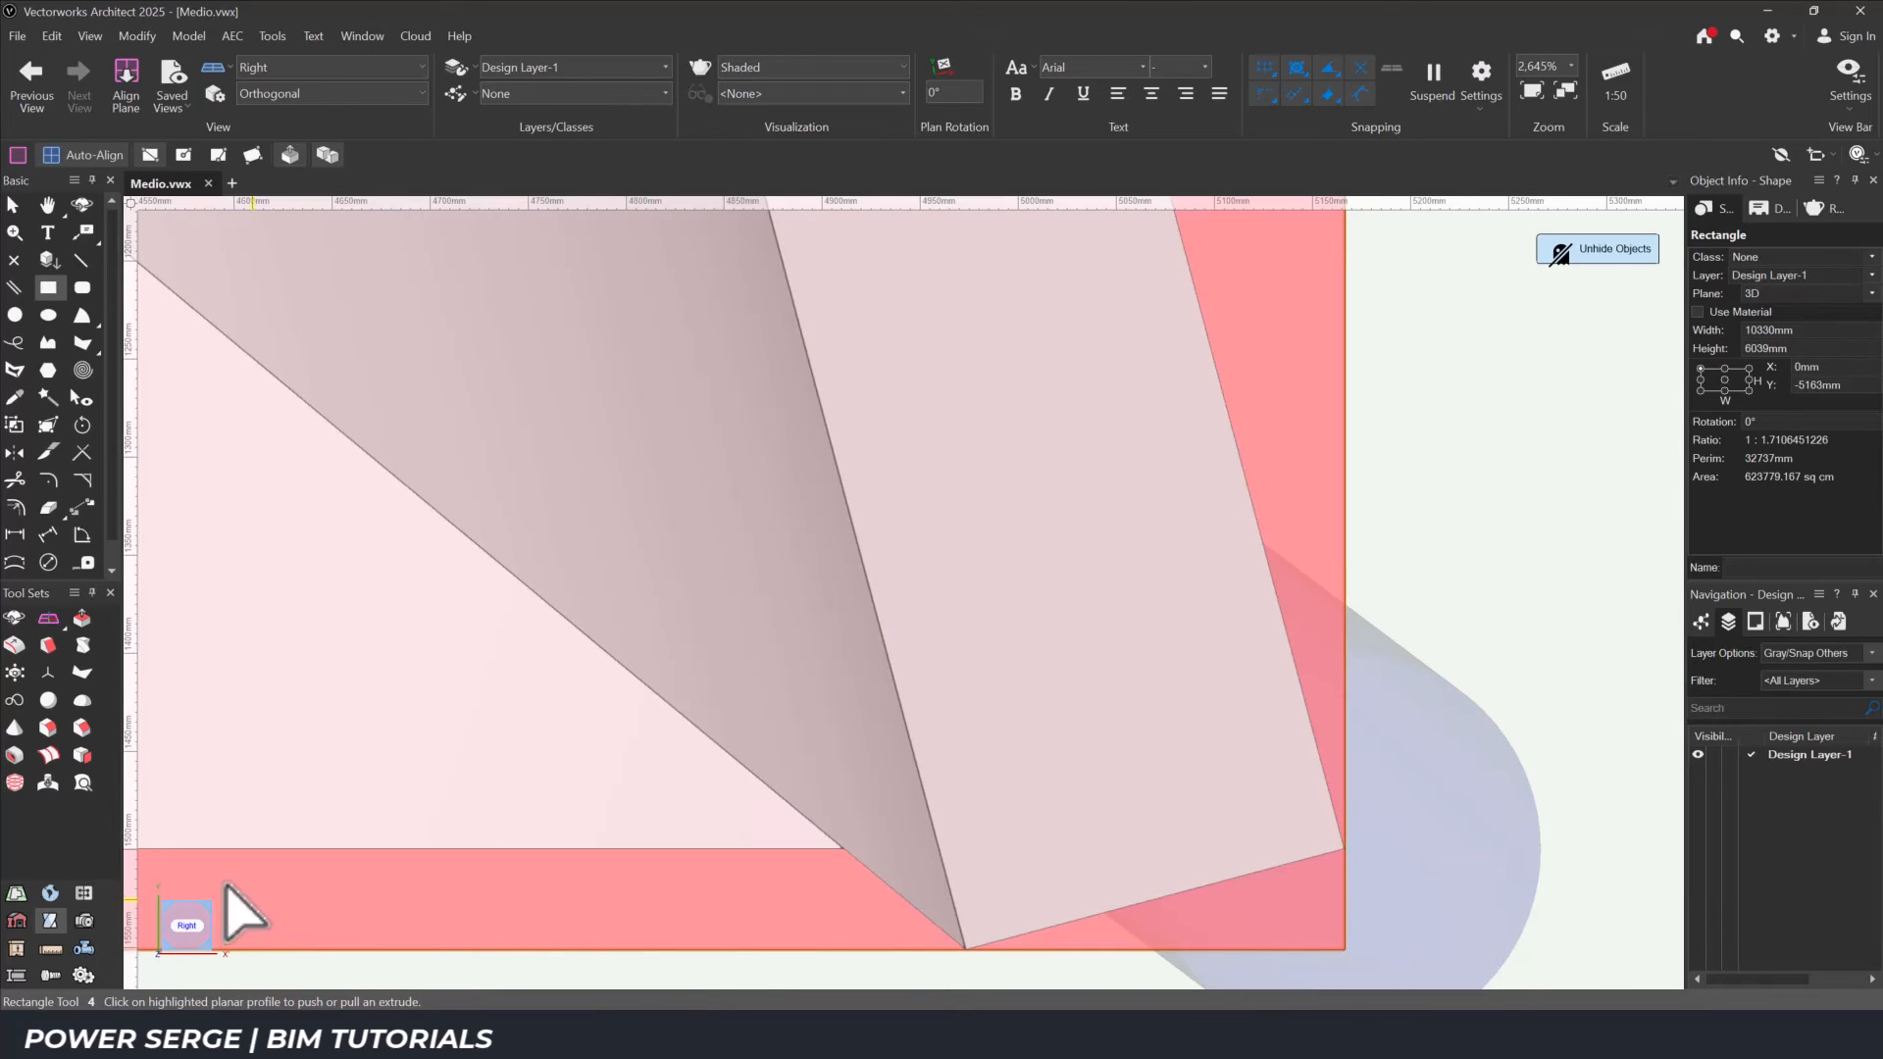
In Right Rear Isometric view, reshape the rectangle's upper edge to a height of 6500 mm.
left_click(207, 931)
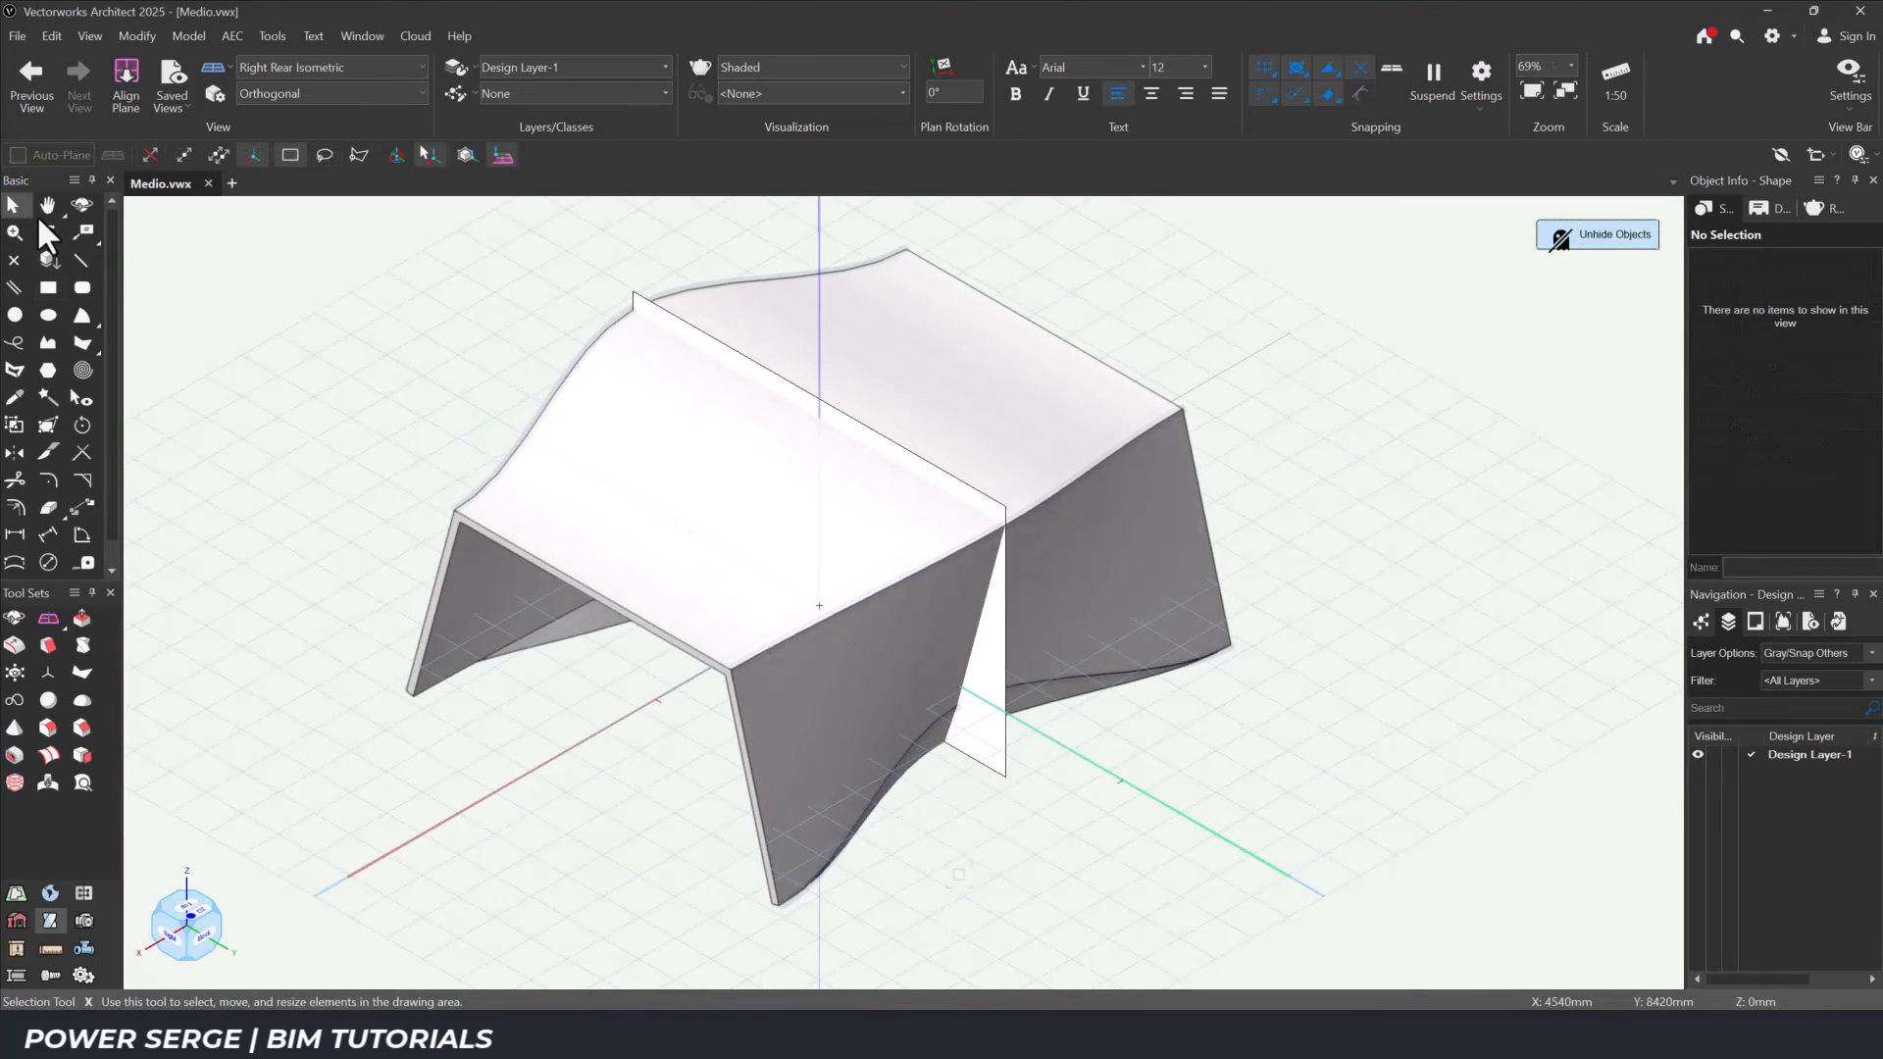
double_click(992, 690)
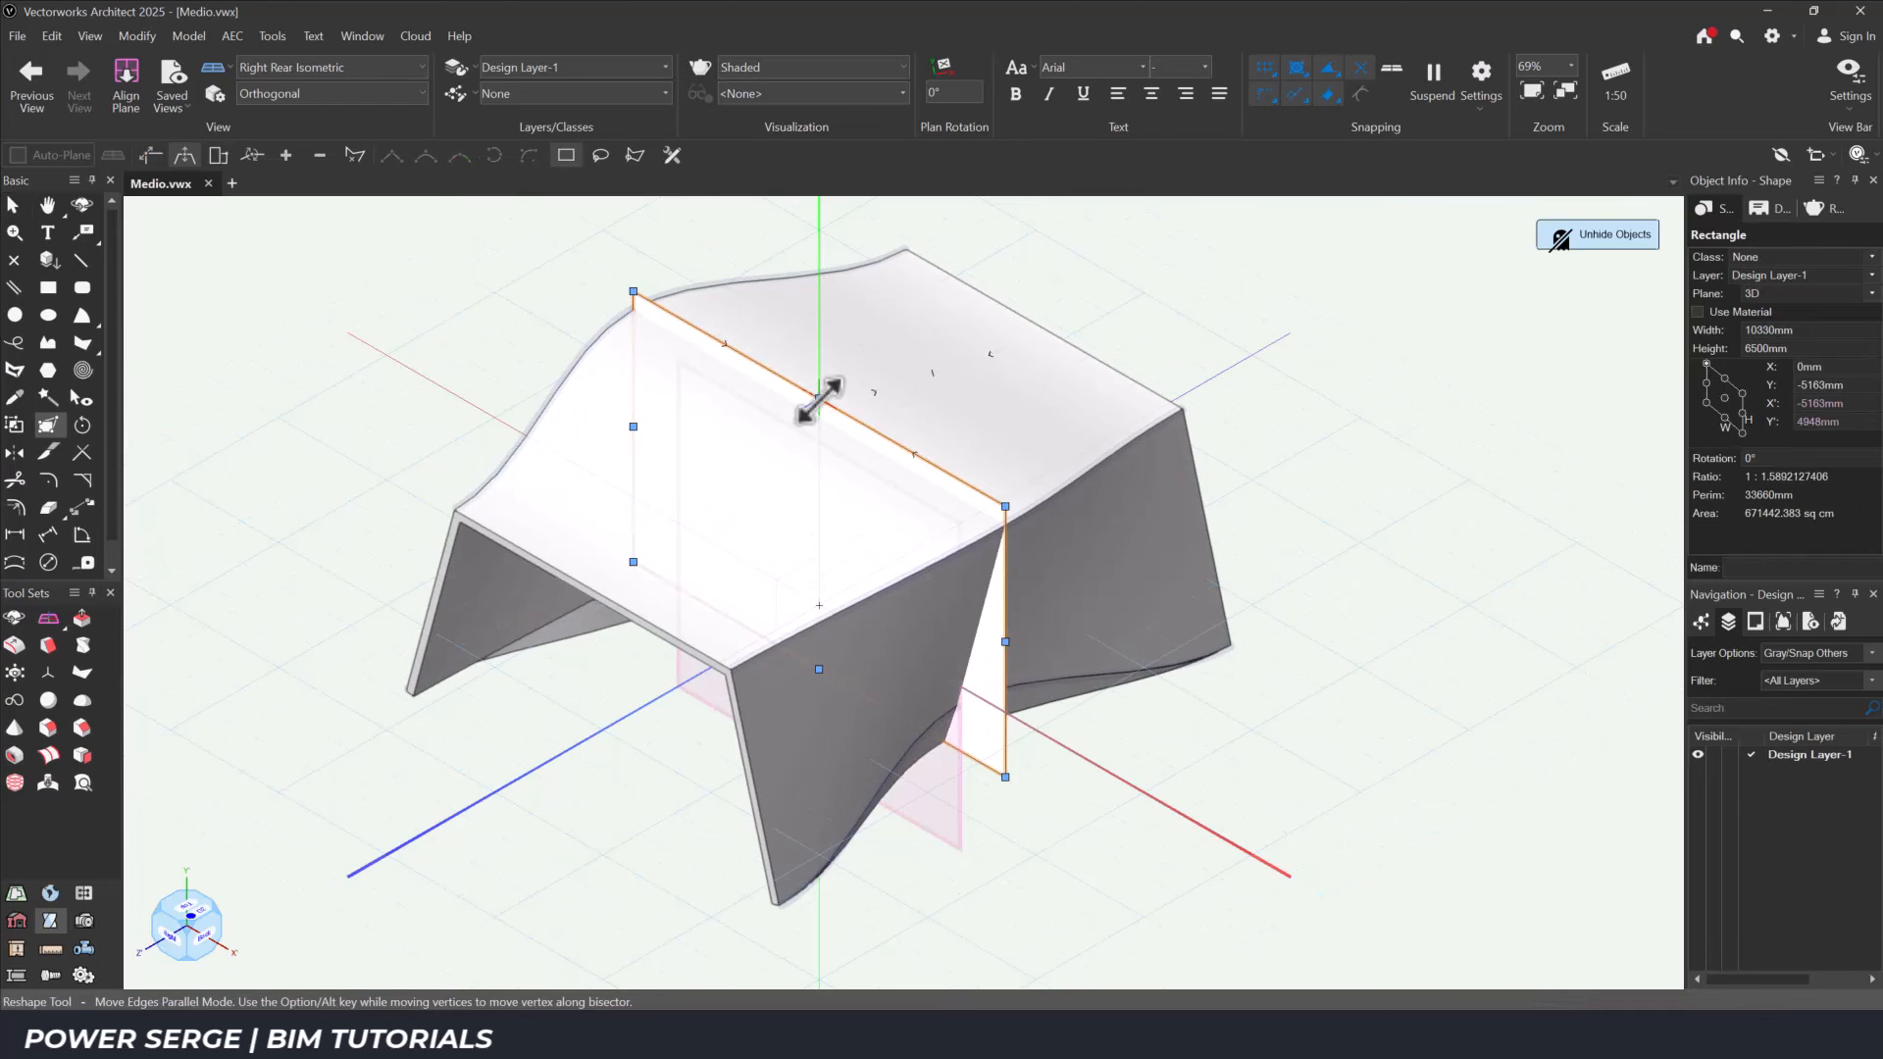
left_click_drag(819, 397, 818, 377)
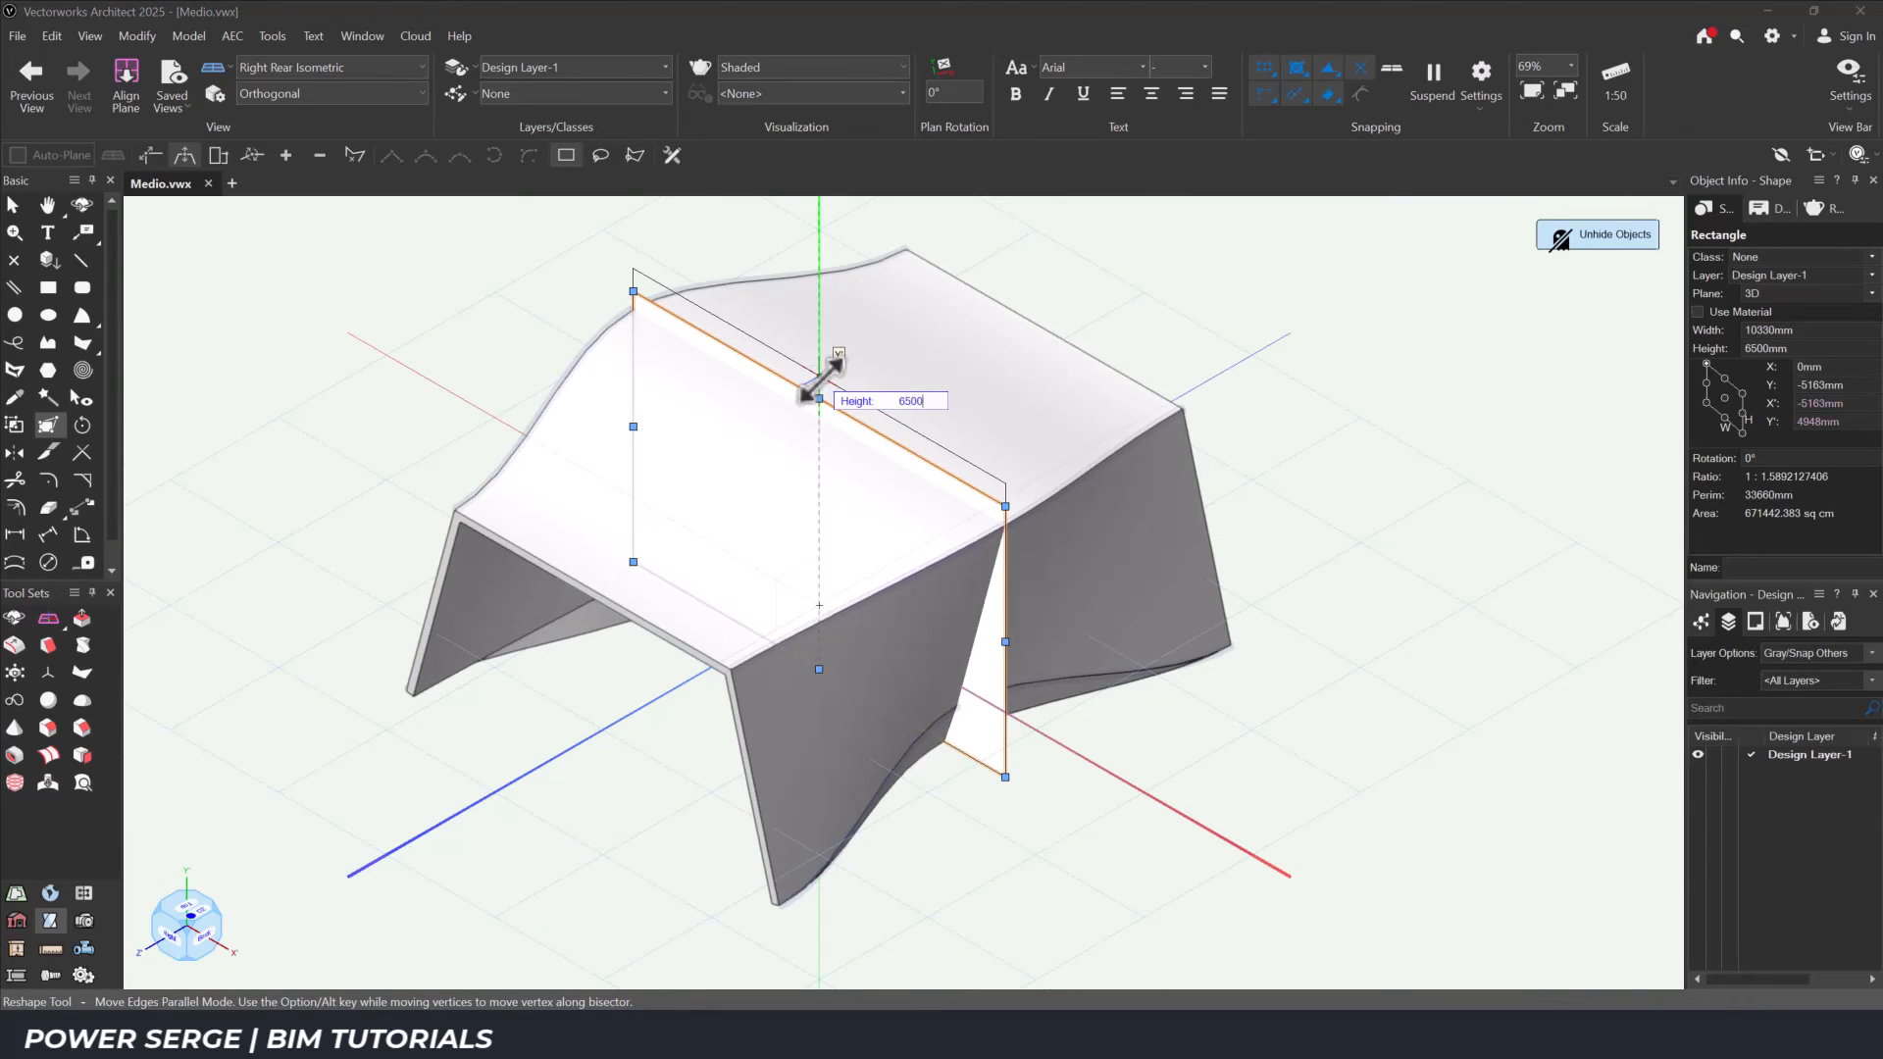
left_click_drag(819, 379, 820, 380)
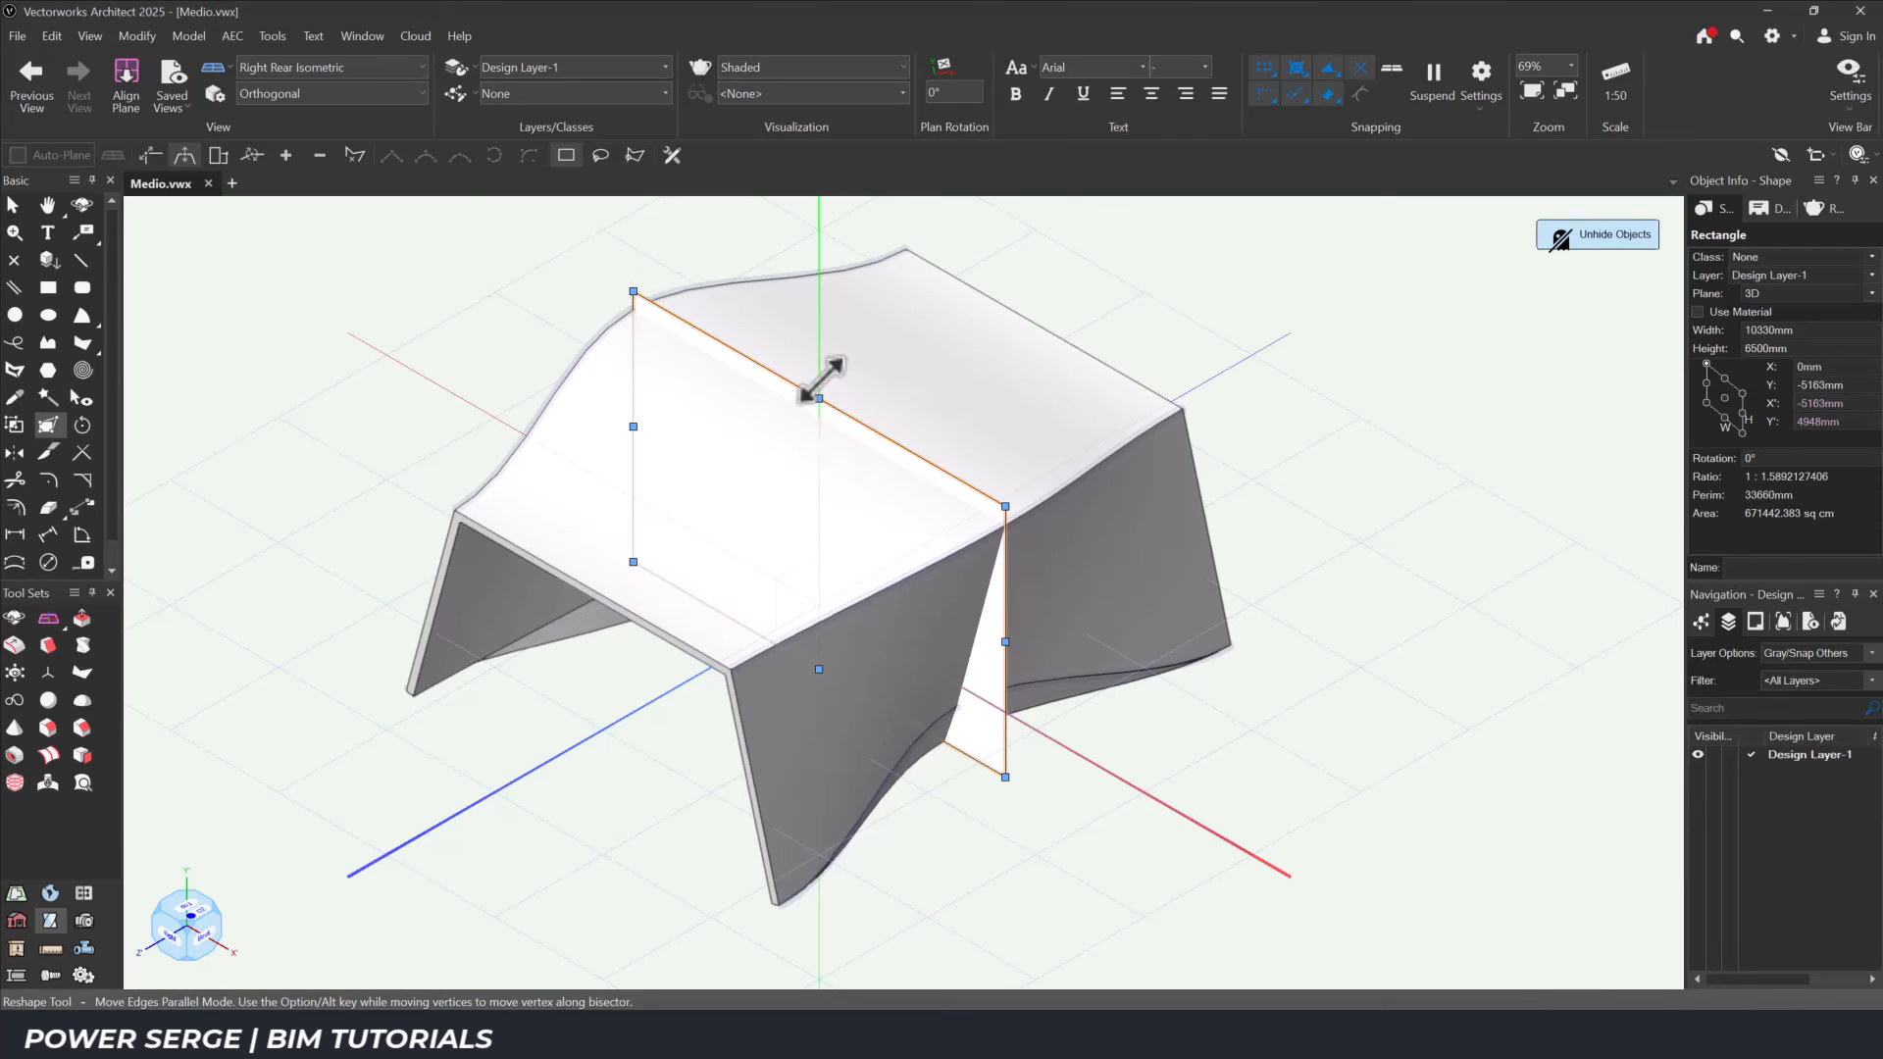
left_click(1131, 866)
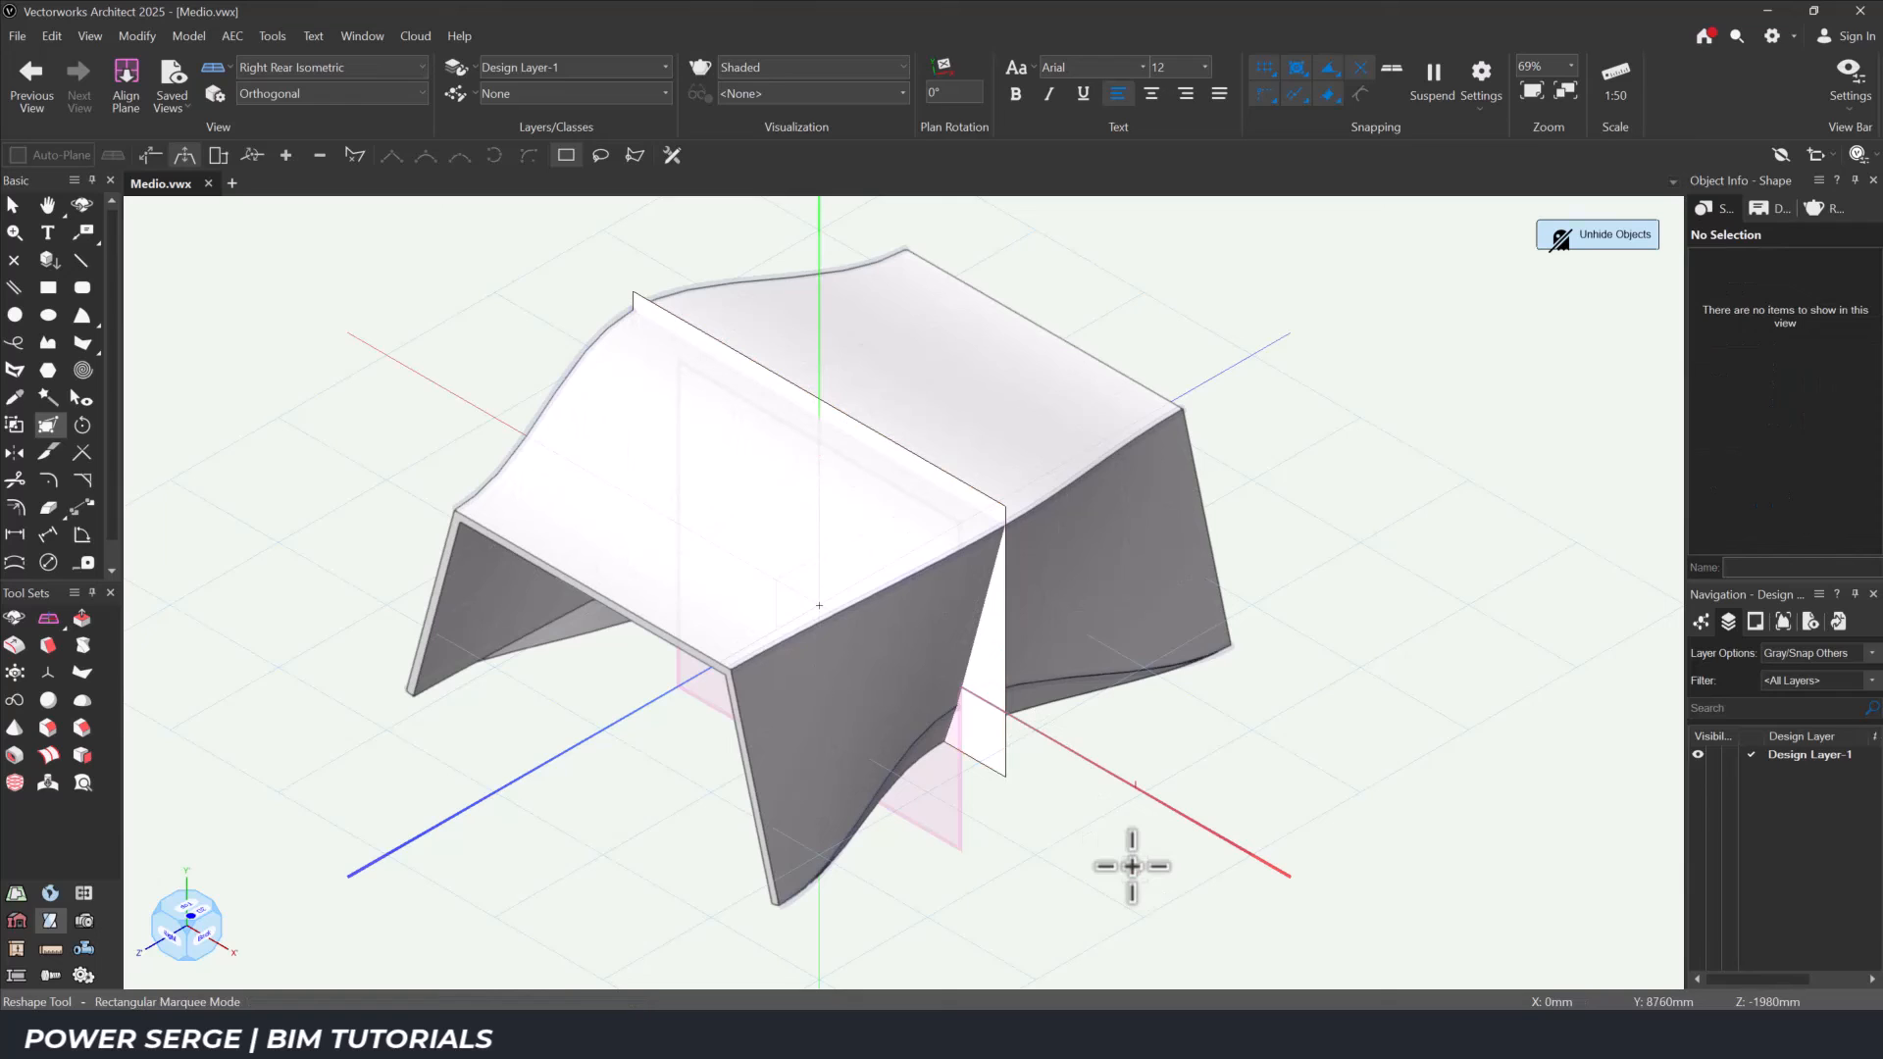
Shell the rectangle into a solid panel with a thickness of 200 mm.
left_click(16, 760)
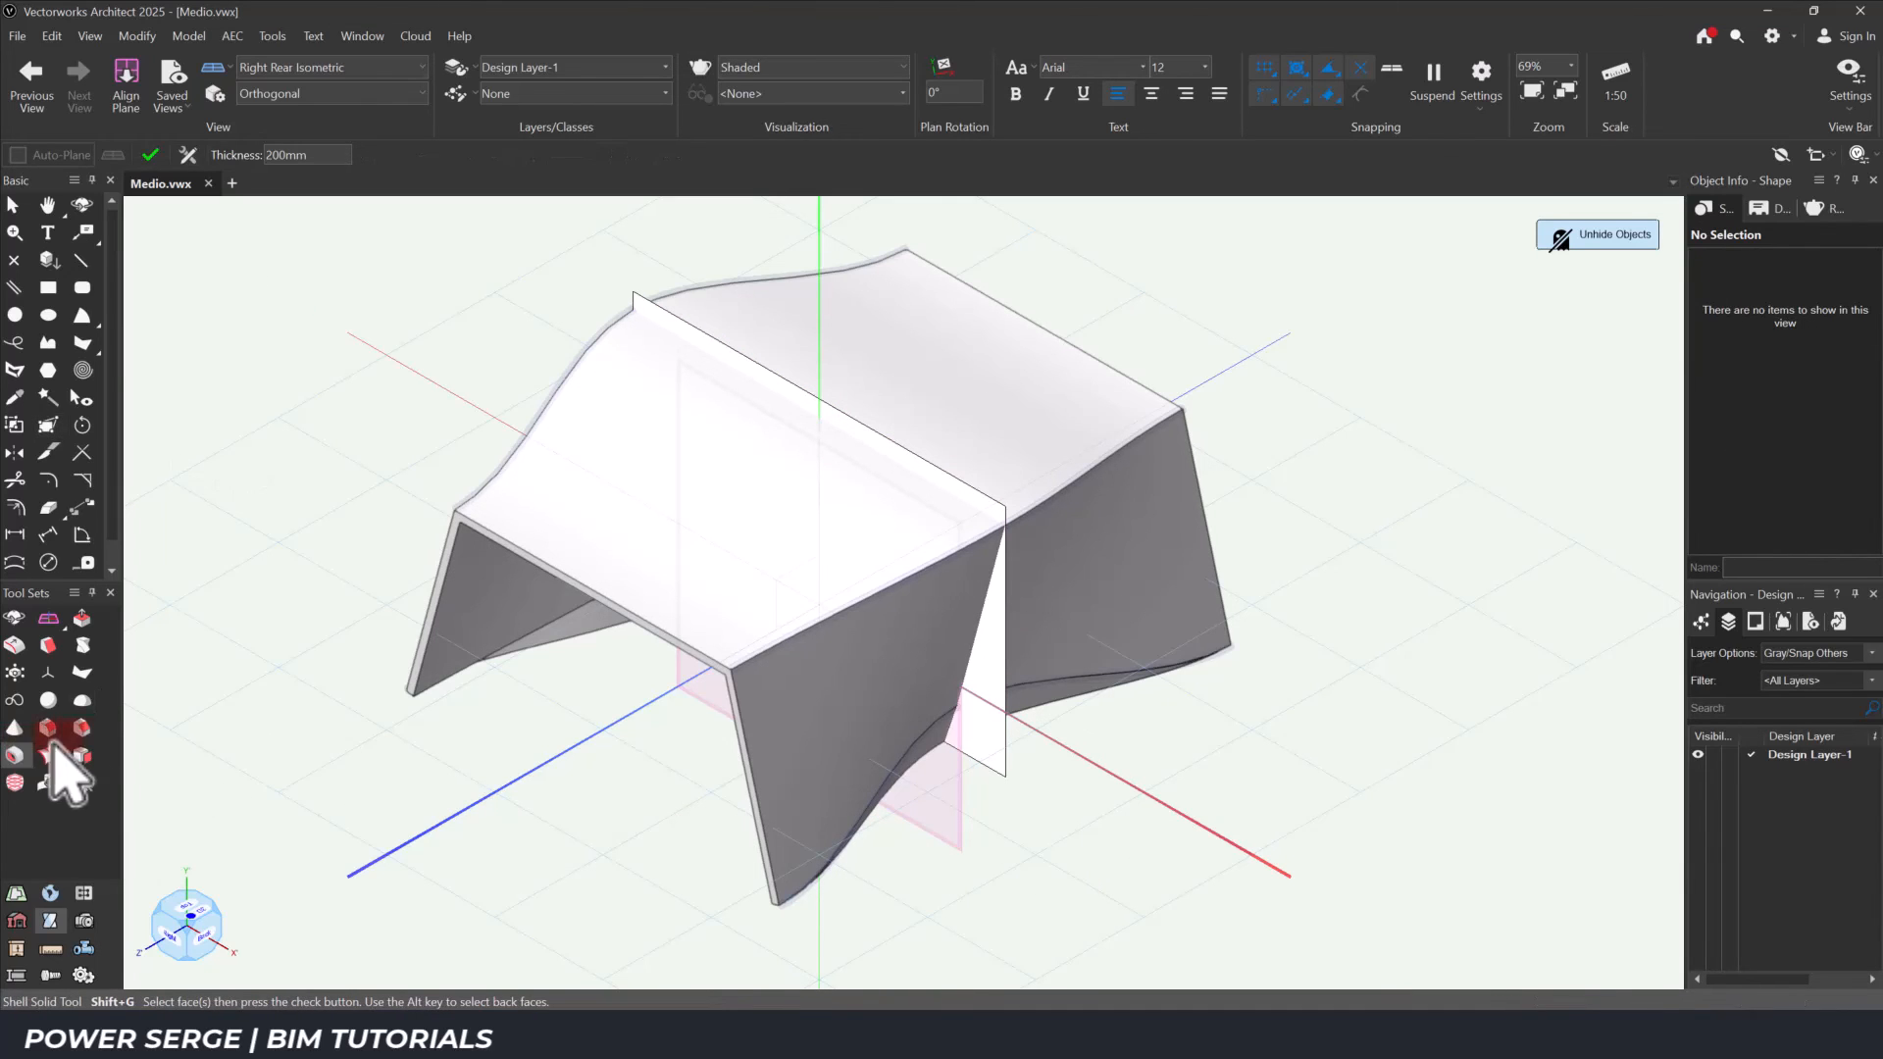
left_click(983, 676)
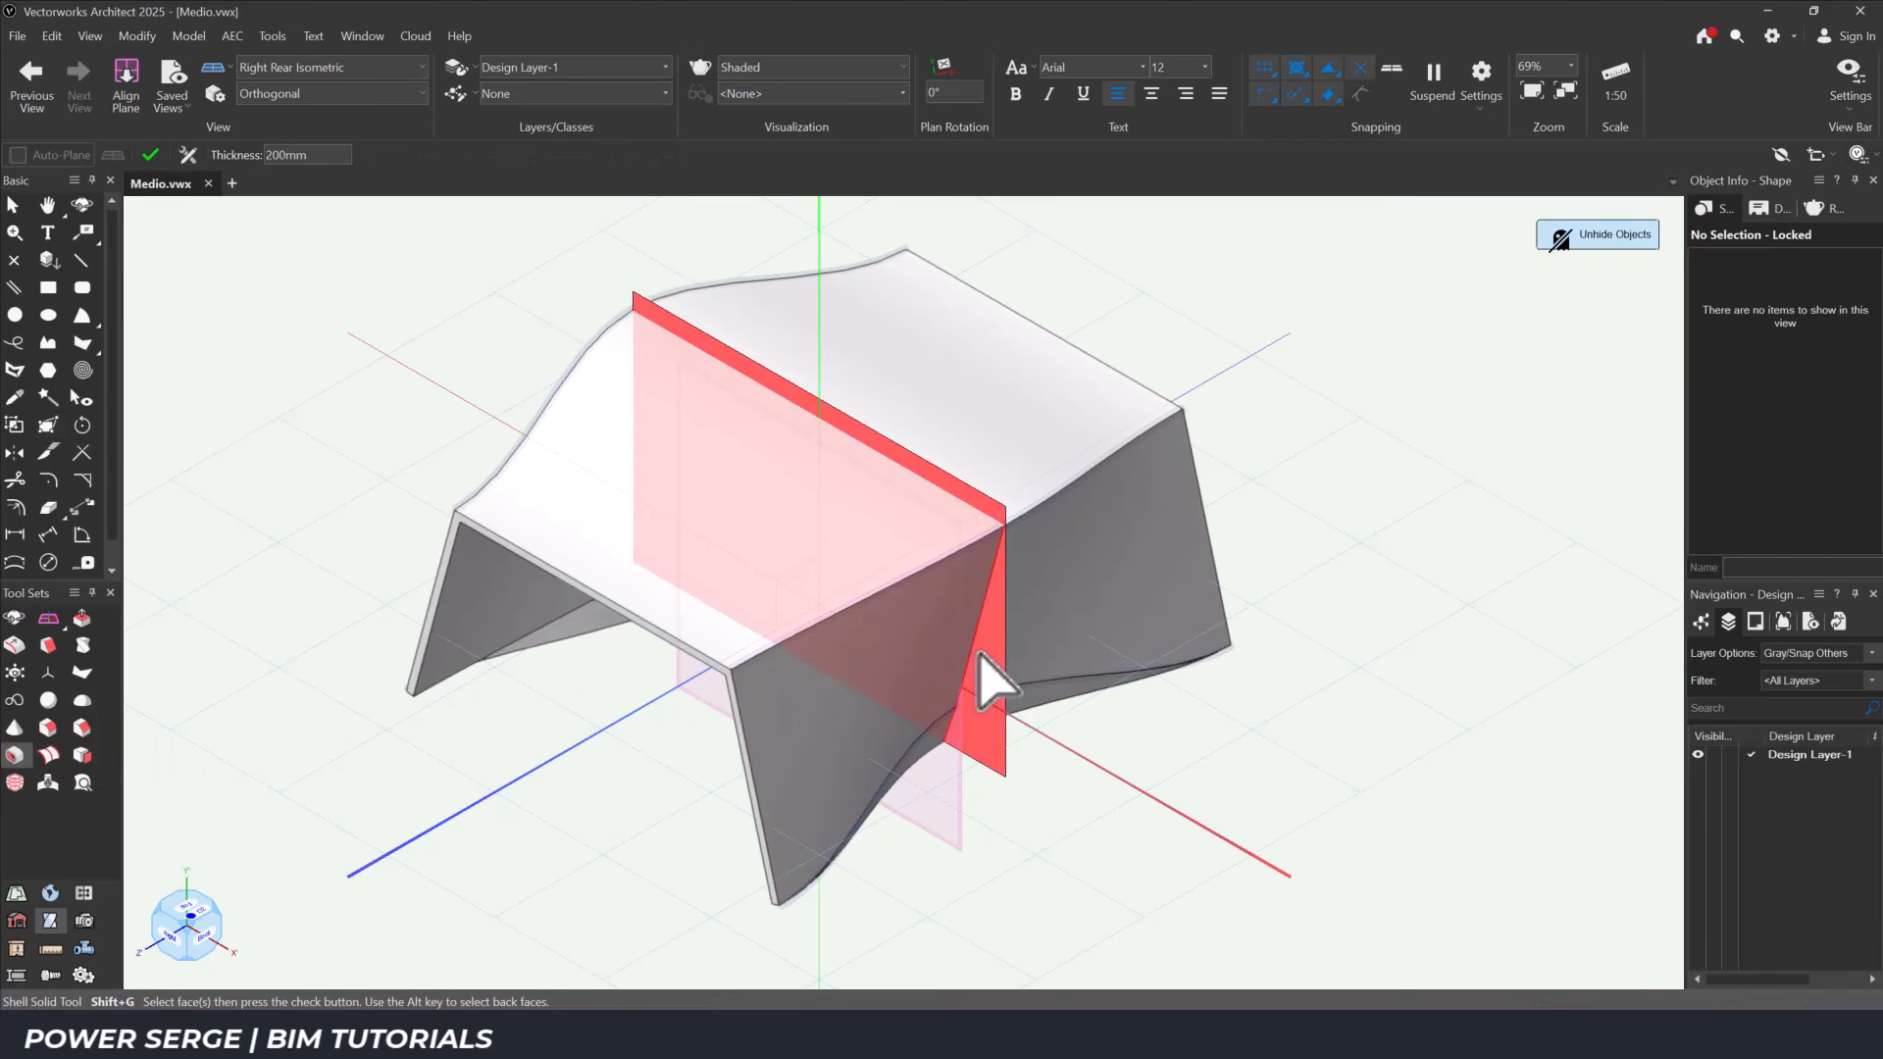
key("Return")
key("x")
In Top view, move the panel from the centre line to just outside the main shell's negative X end.
left_click(186, 907)
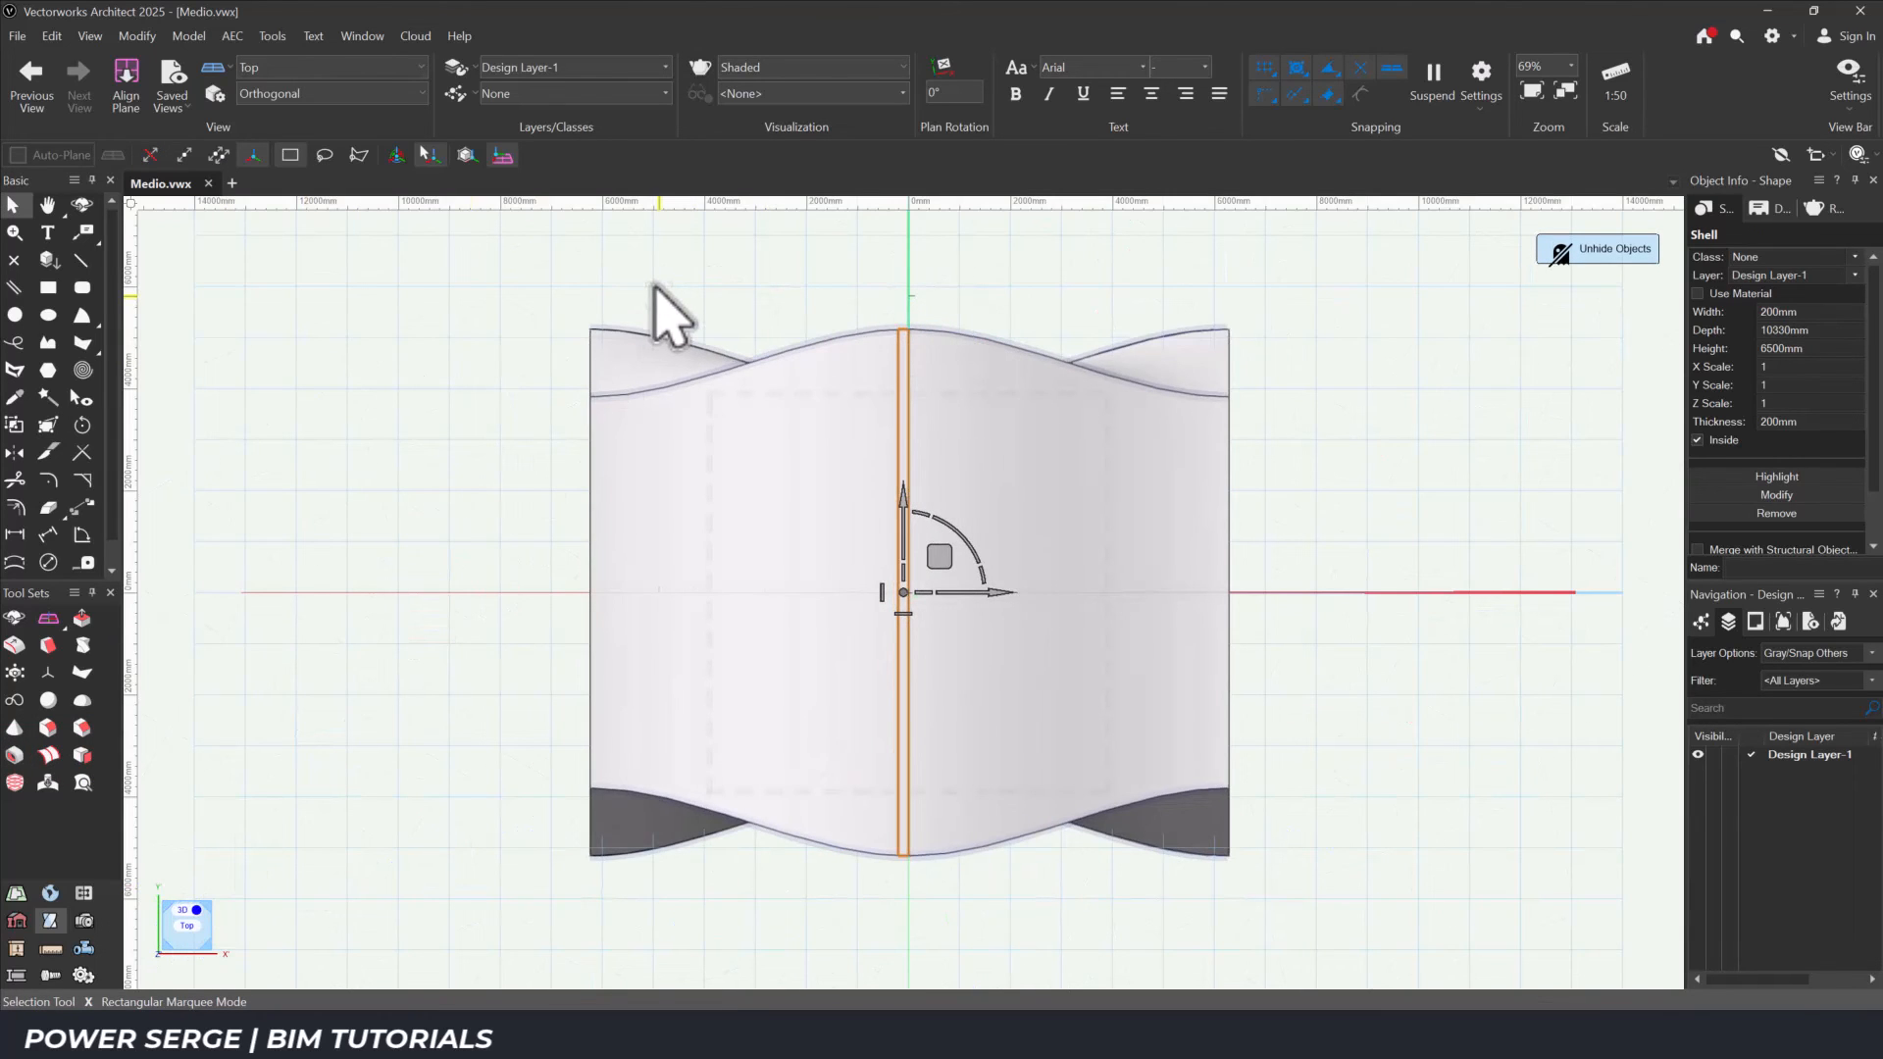
scroll(667, 314, "up", 5)
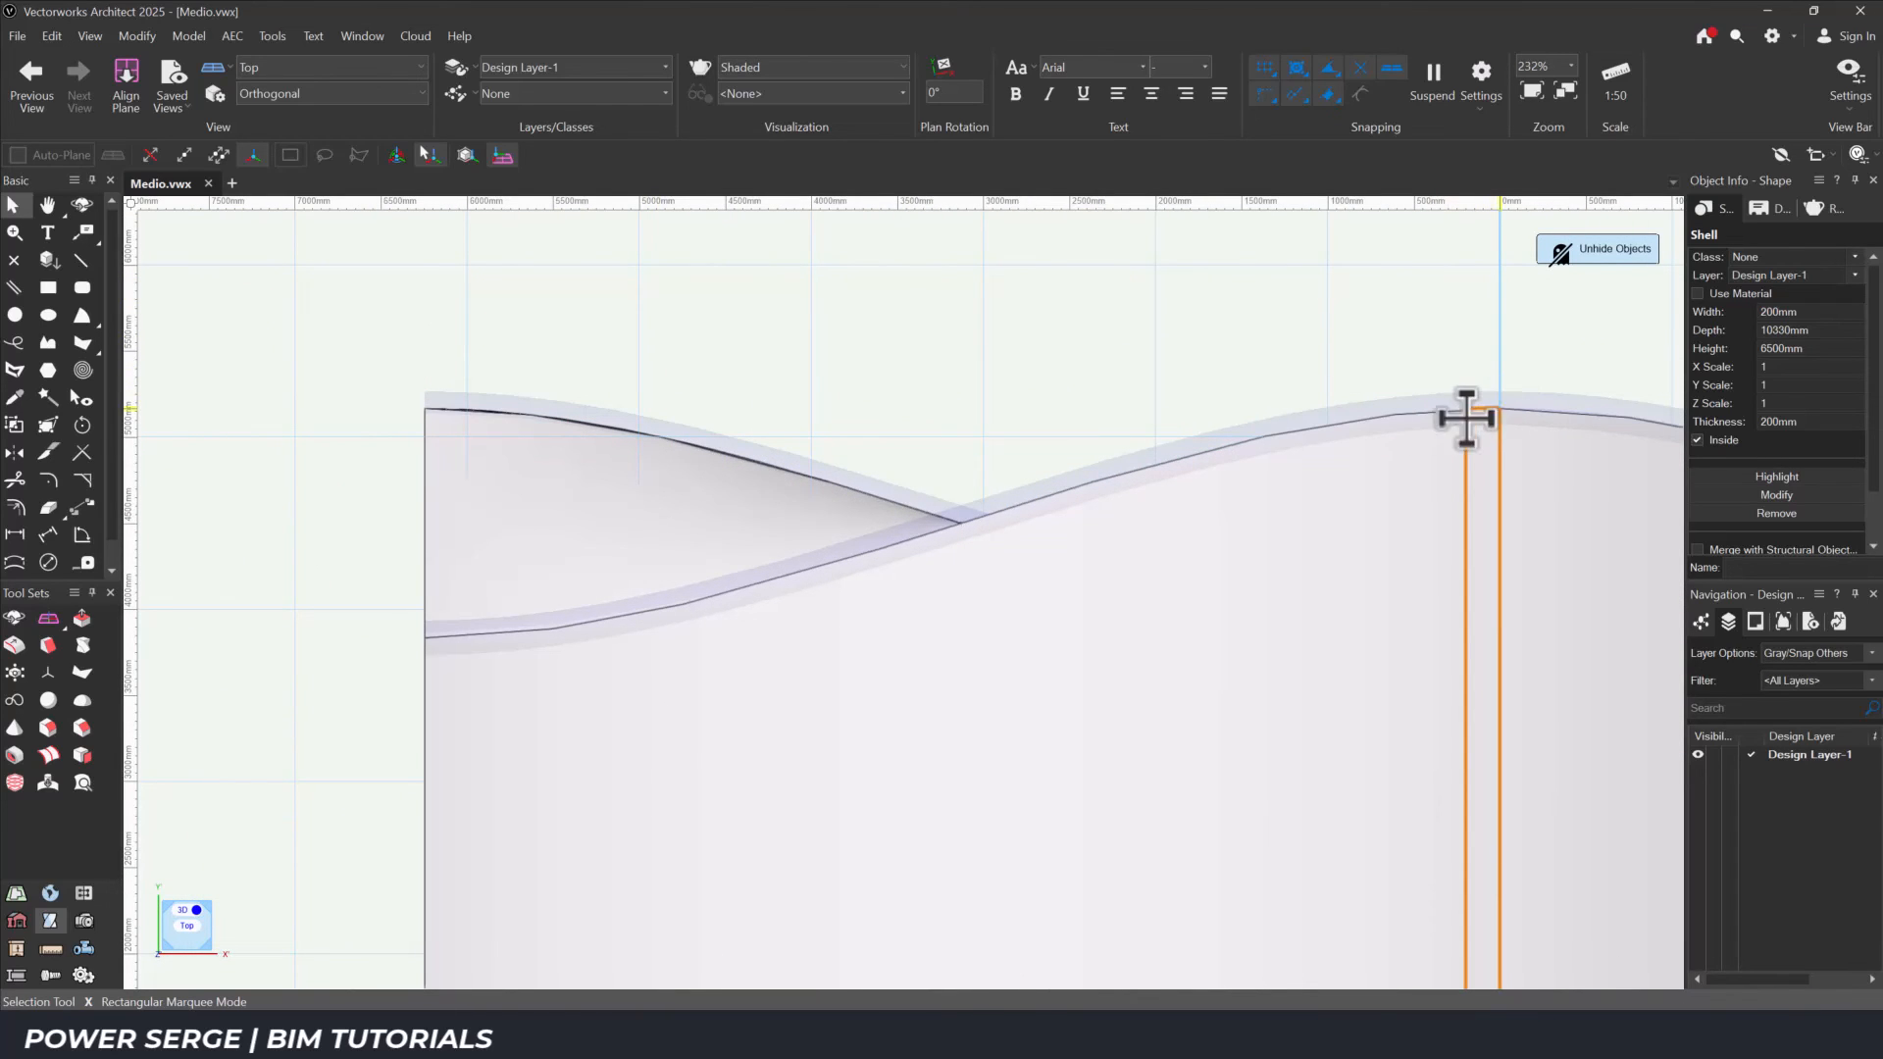
left_click_drag(1481, 412, 401, 411)
left_click(401, 412)
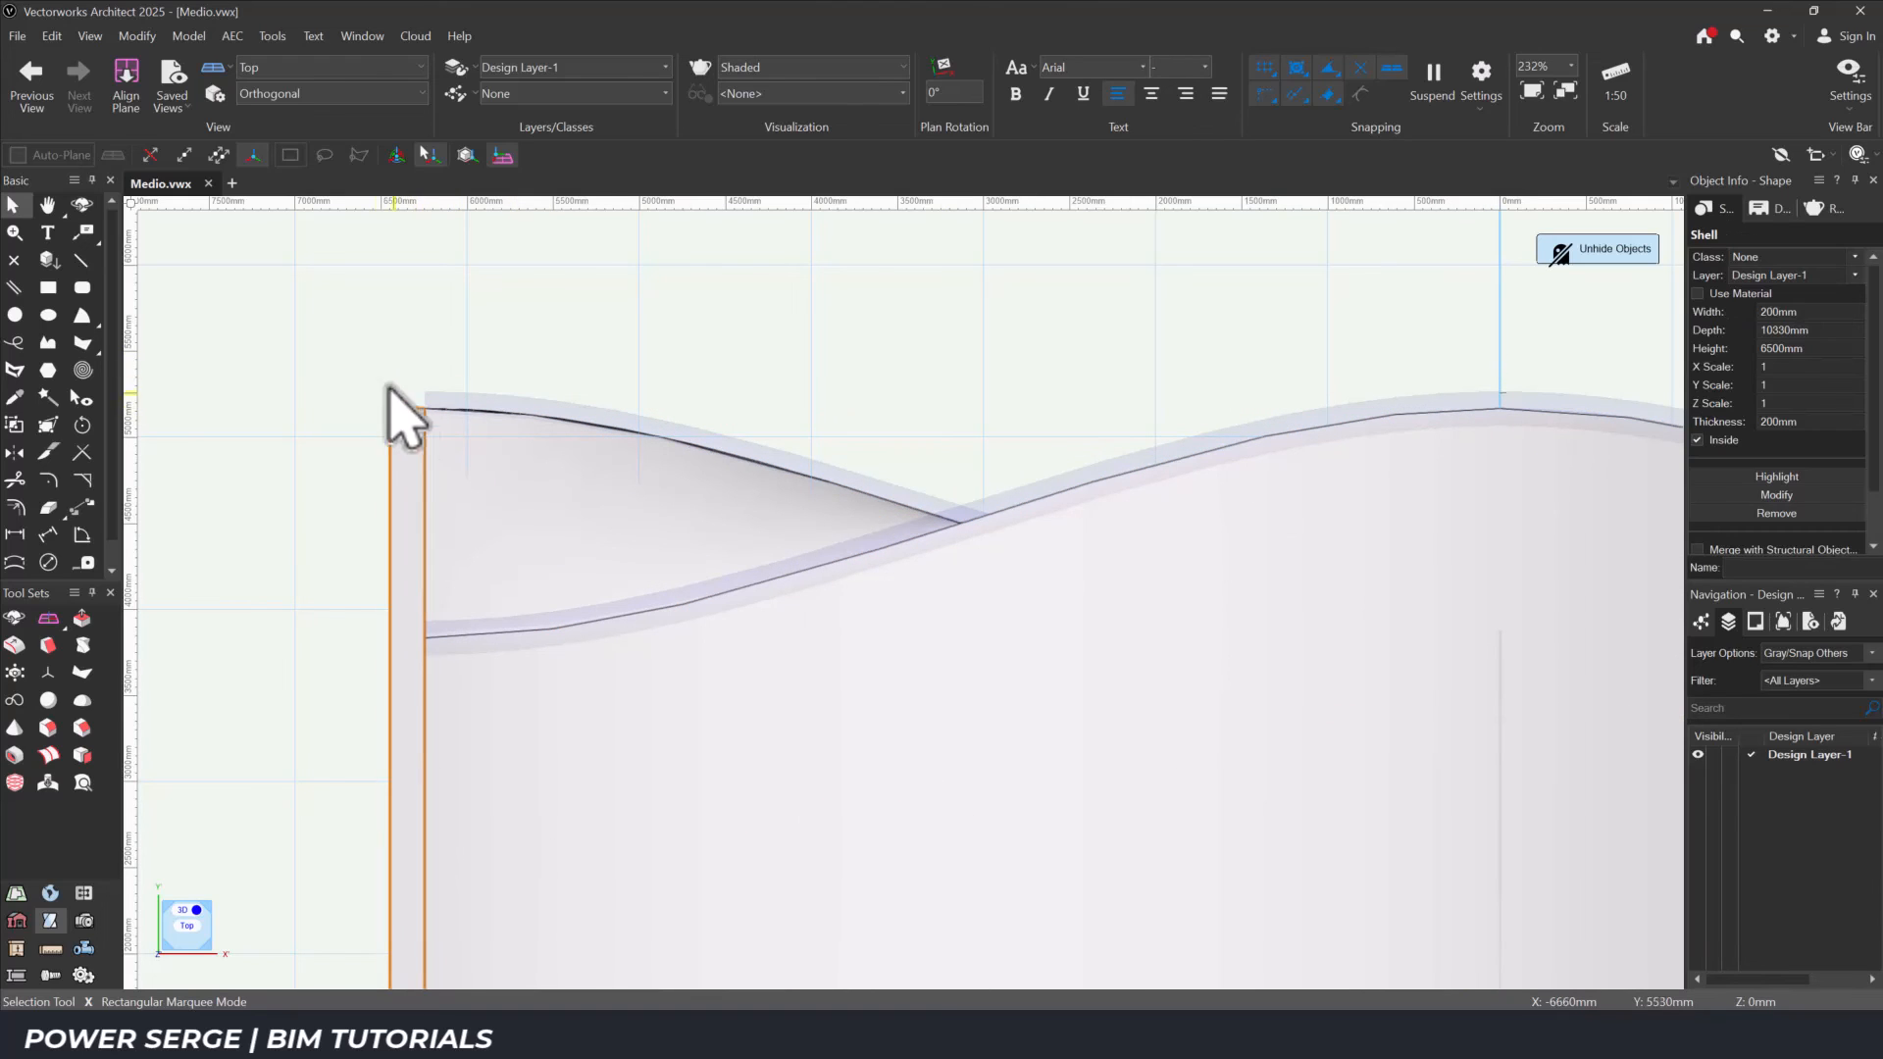
Offset the panel from the main shell's end with a 3D move of -35 mm in X, then deselect it.
left_click(145, 35)
mouse_move(159, 62)
left_click(437, 88)
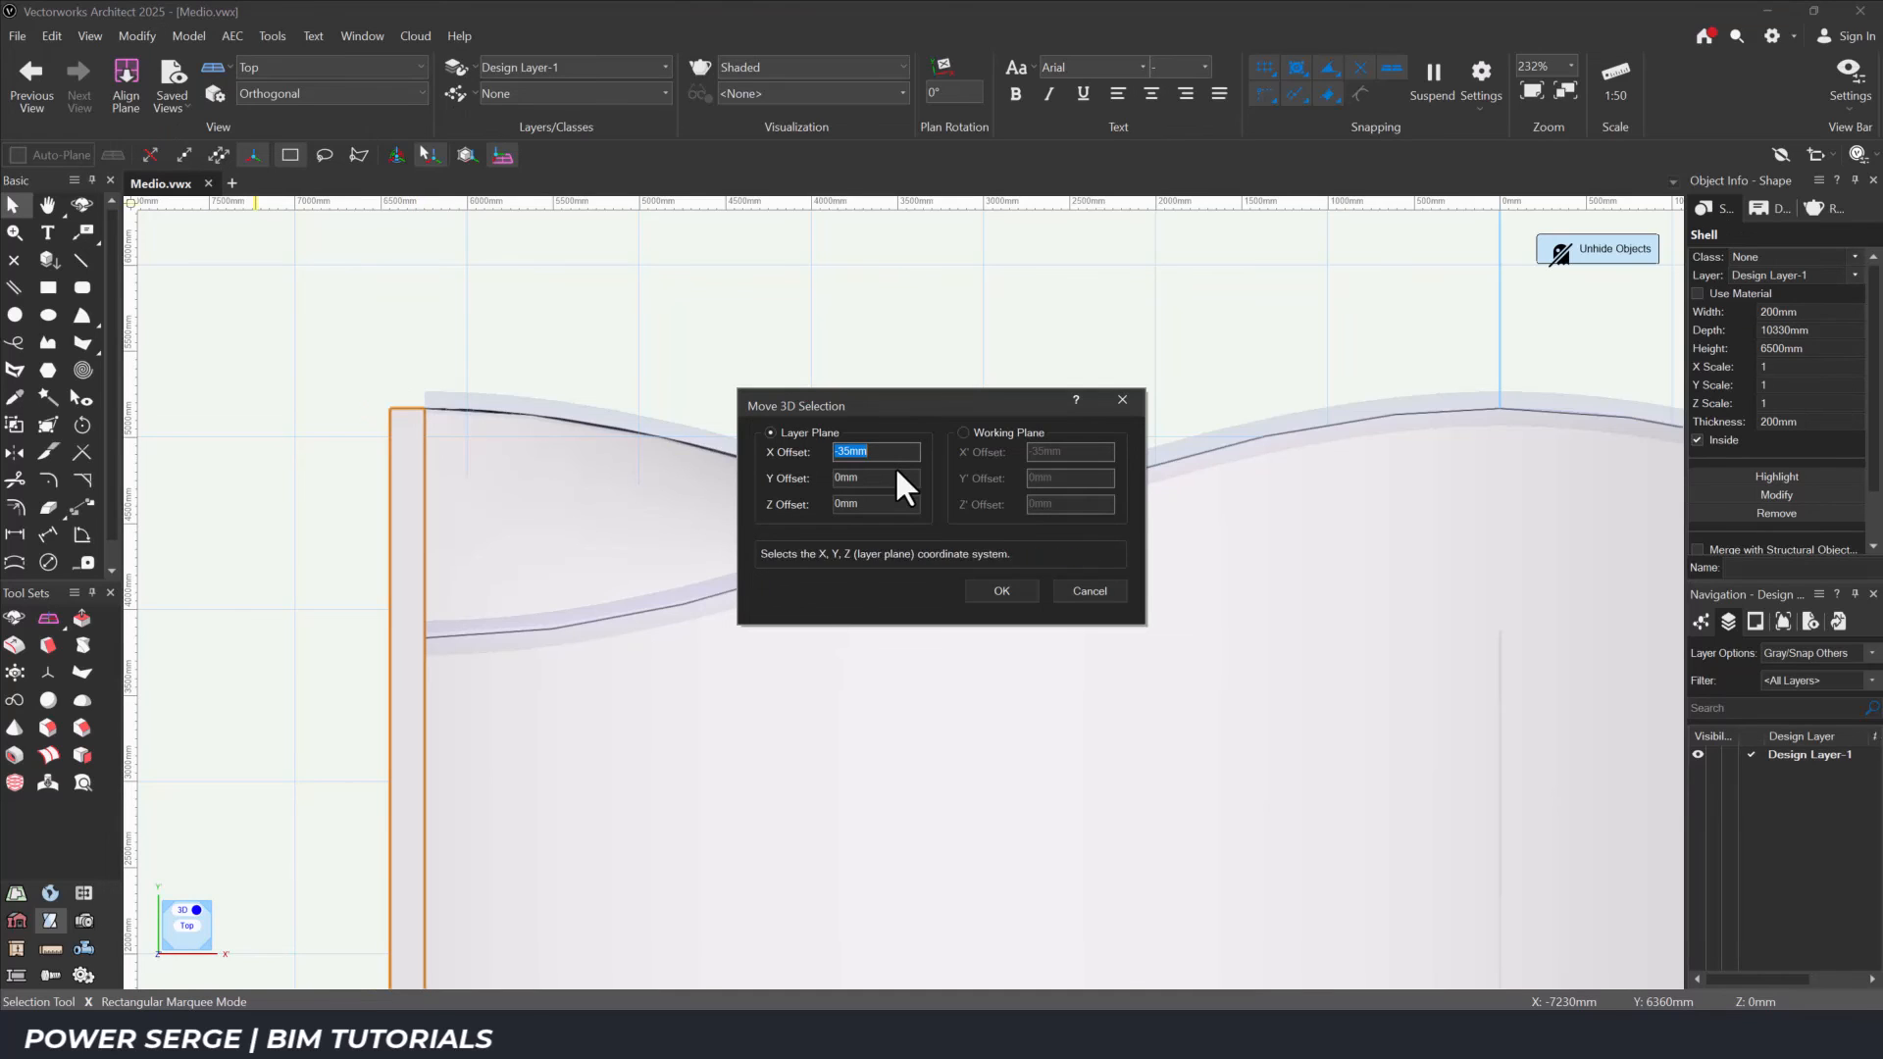
left_click(983, 591)
key("Escape")
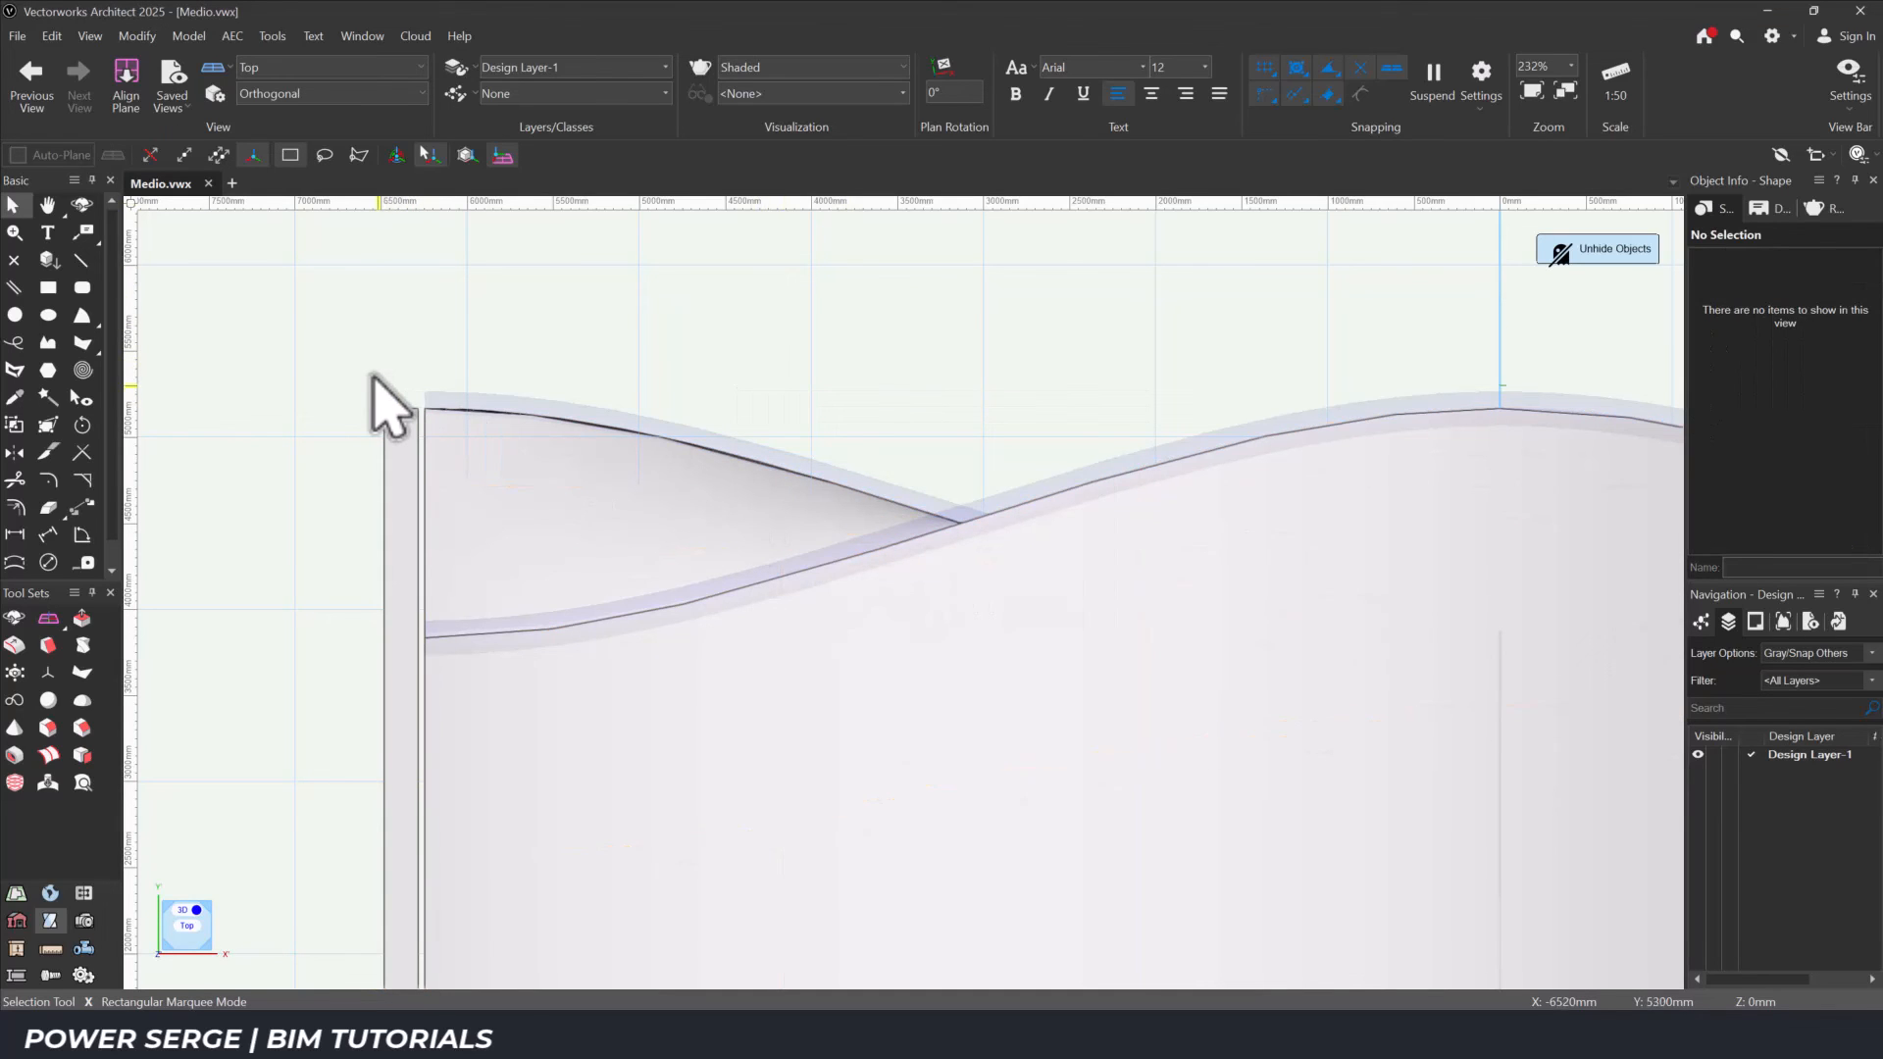
Create a linear array of 32 duplicates of the end panel, spaced 400 mm apart in X, retaining the original.
key("ctrl+4")
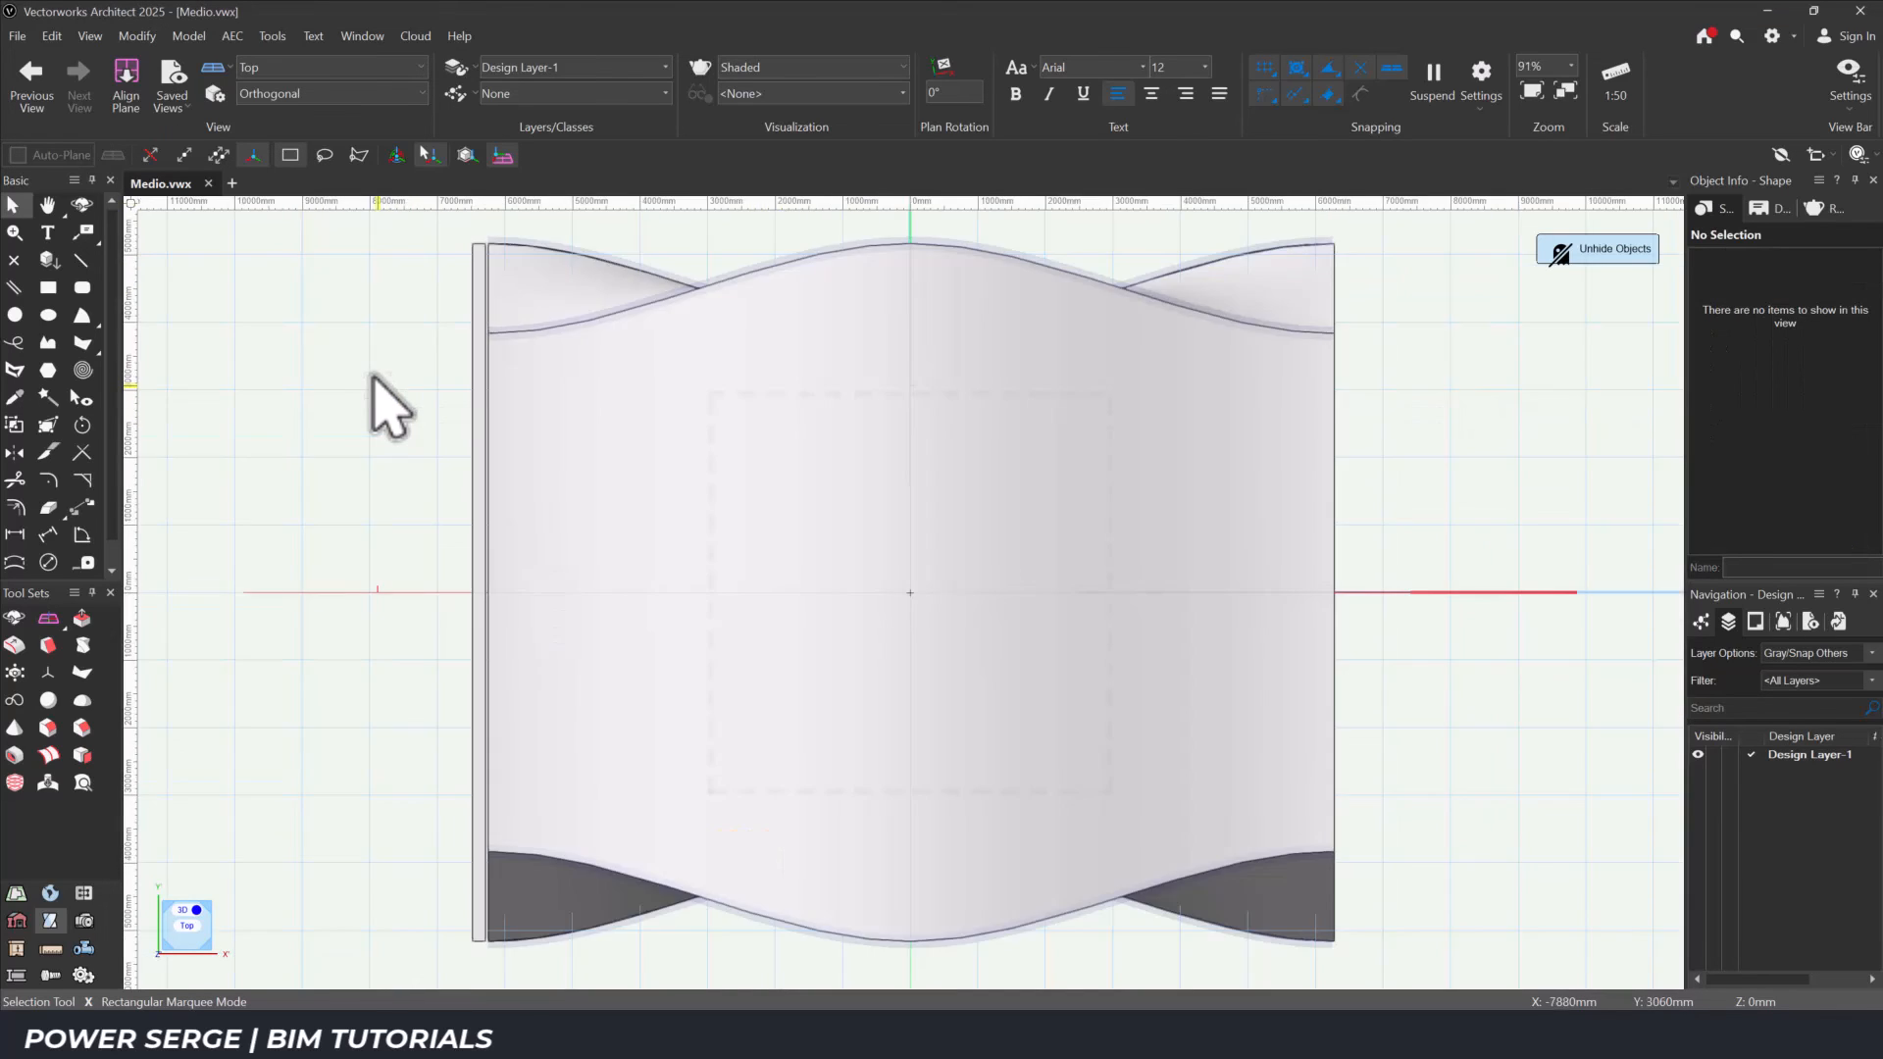
left_click(477, 285)
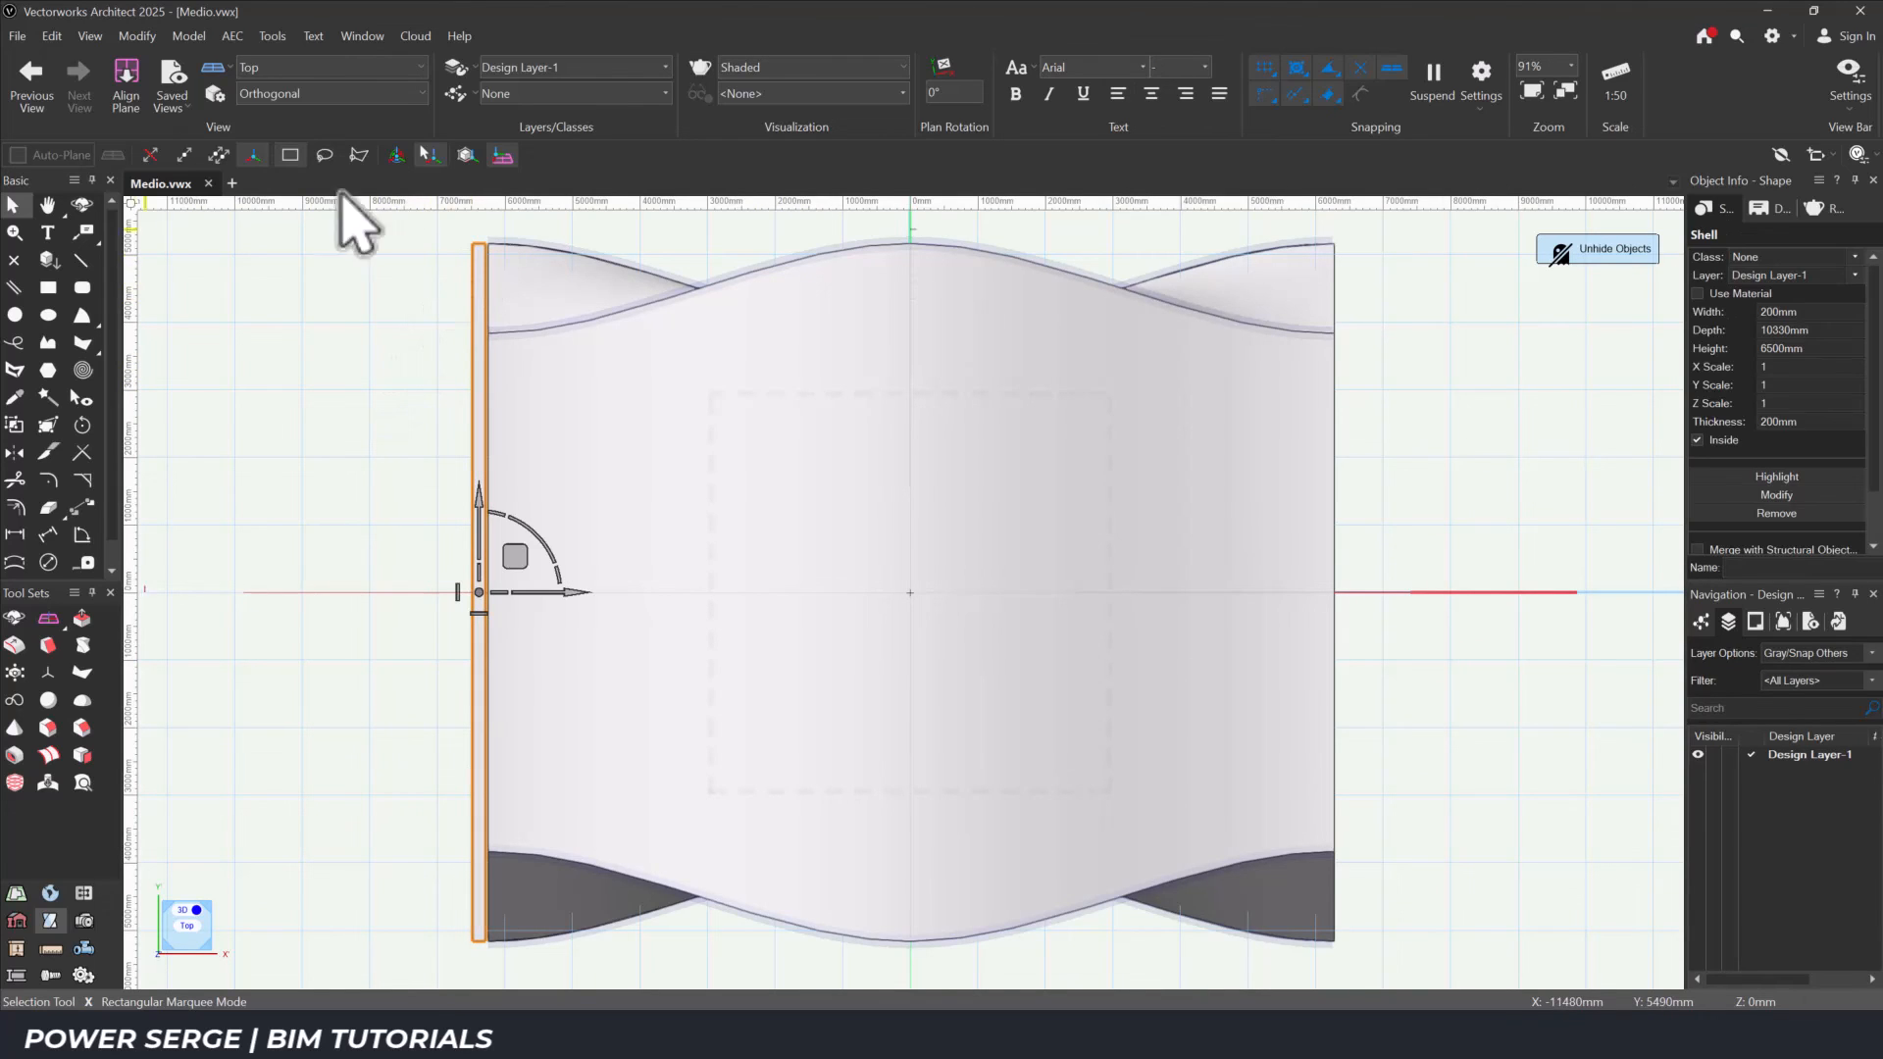
left_click(52, 35)
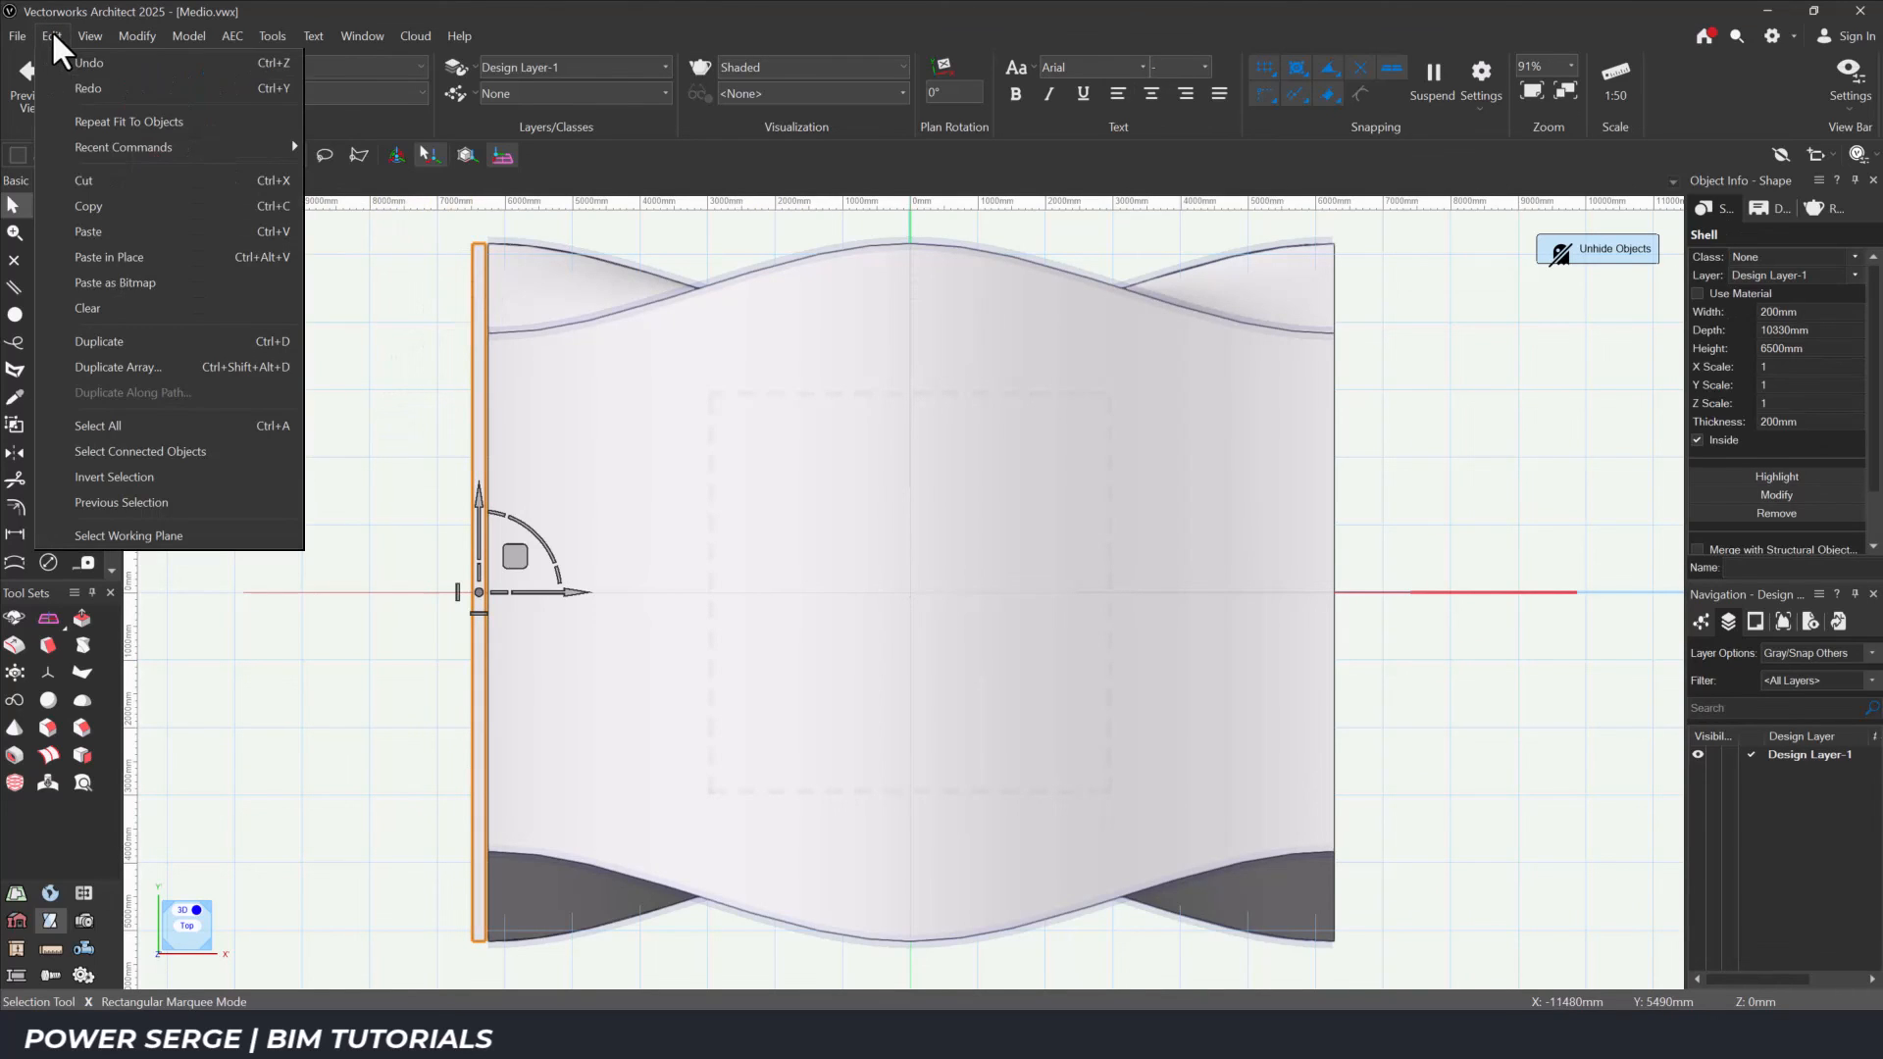
left_click(137, 362)
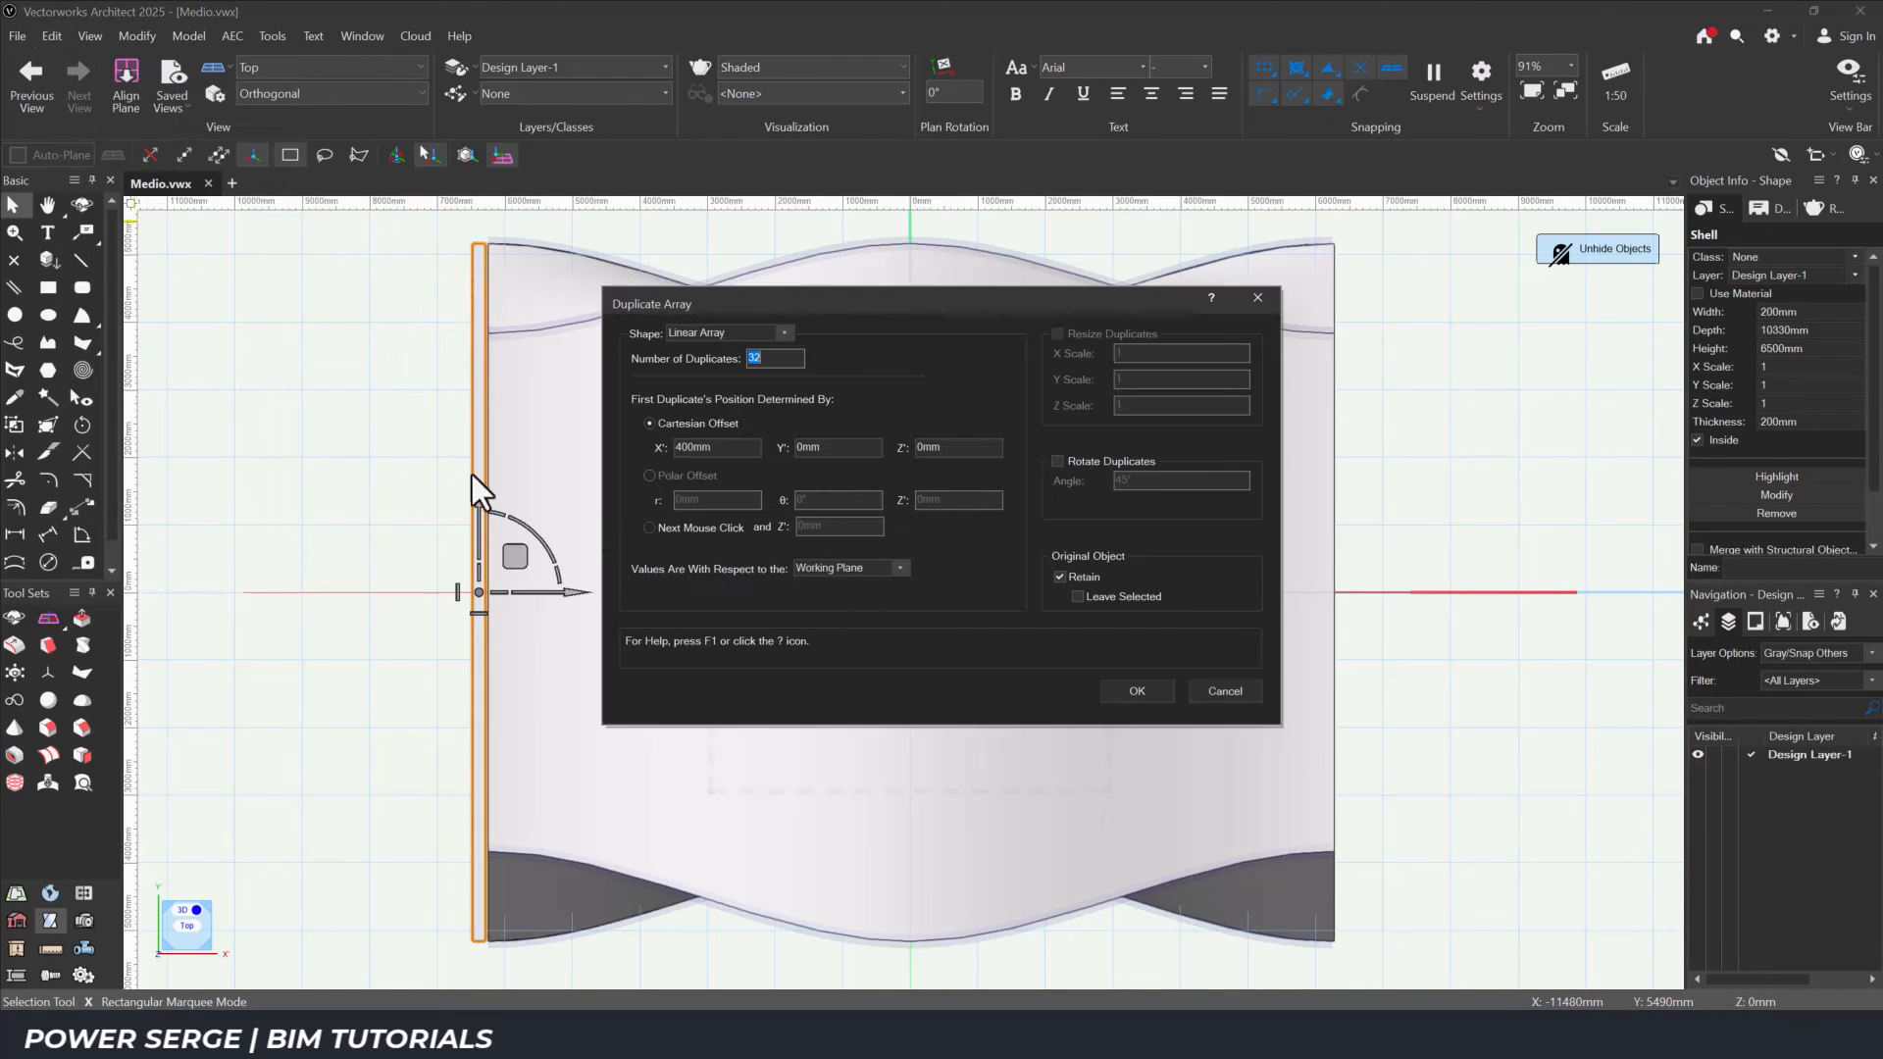
left_click(1135, 690)
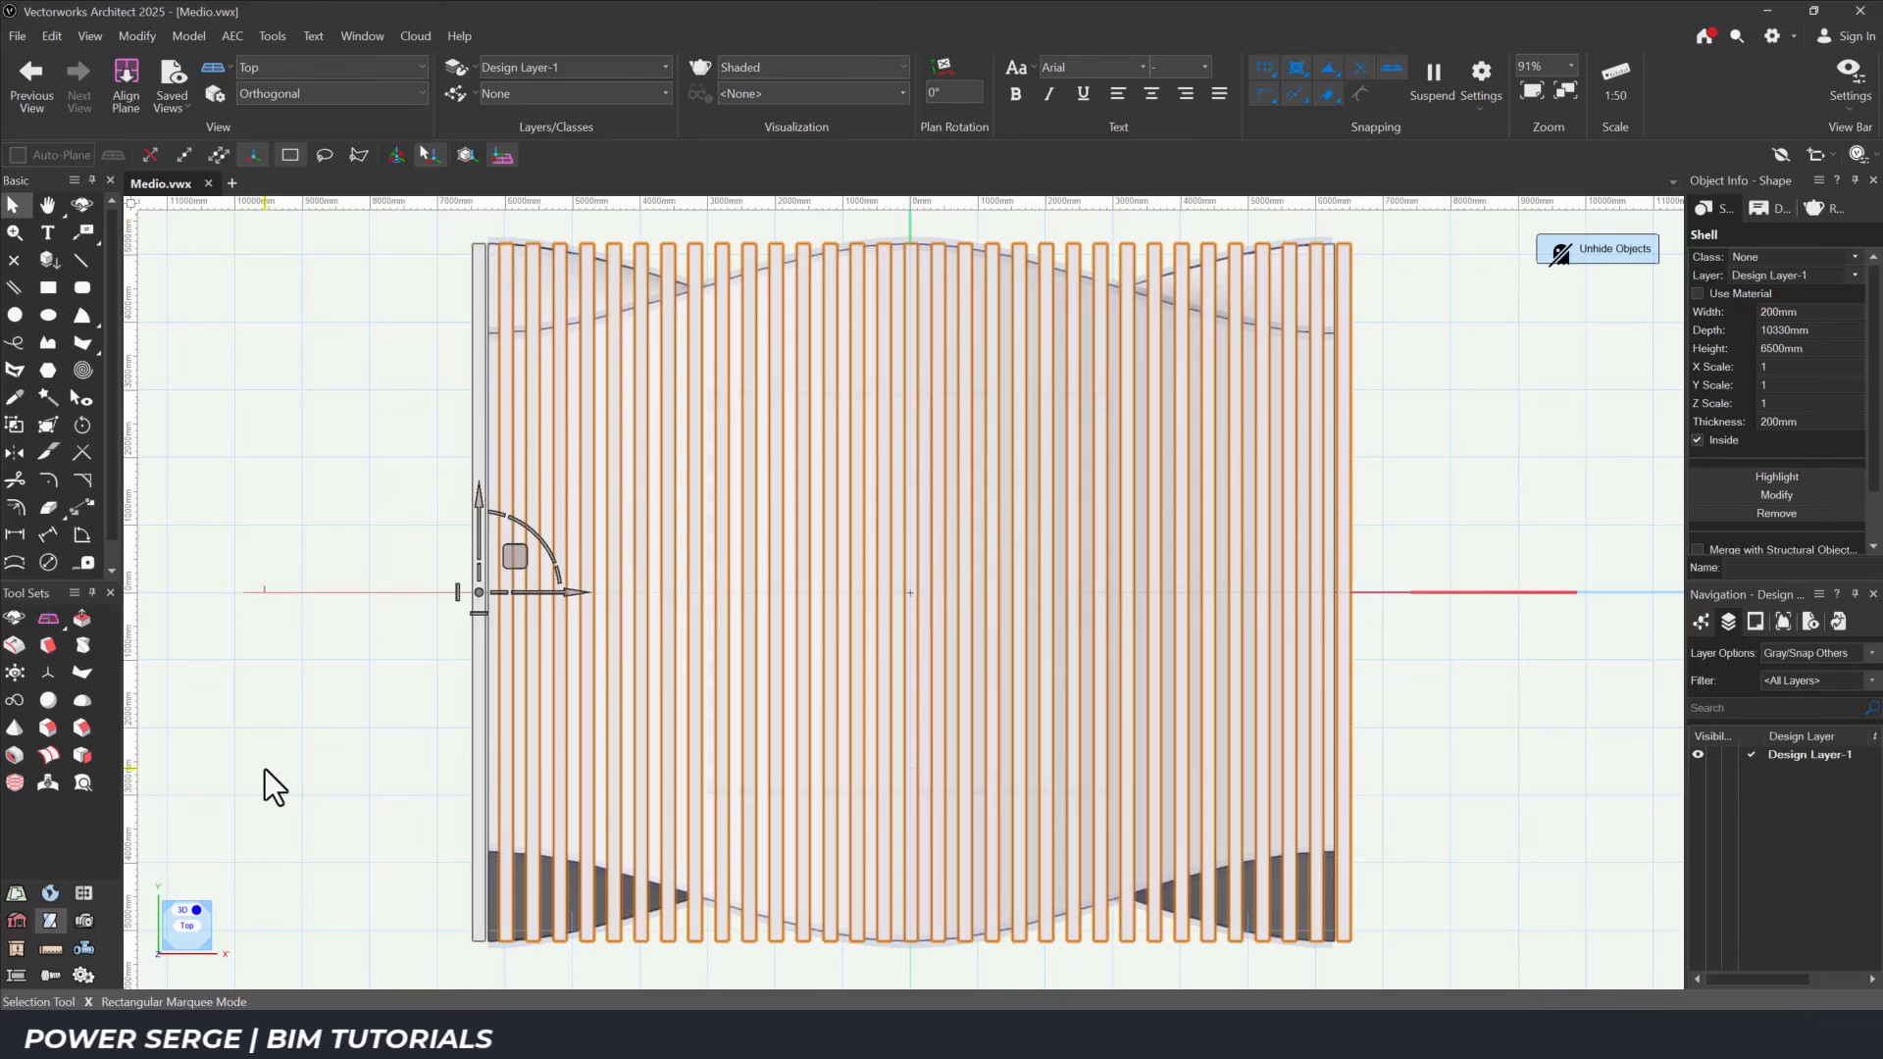
left_click(265, 769)
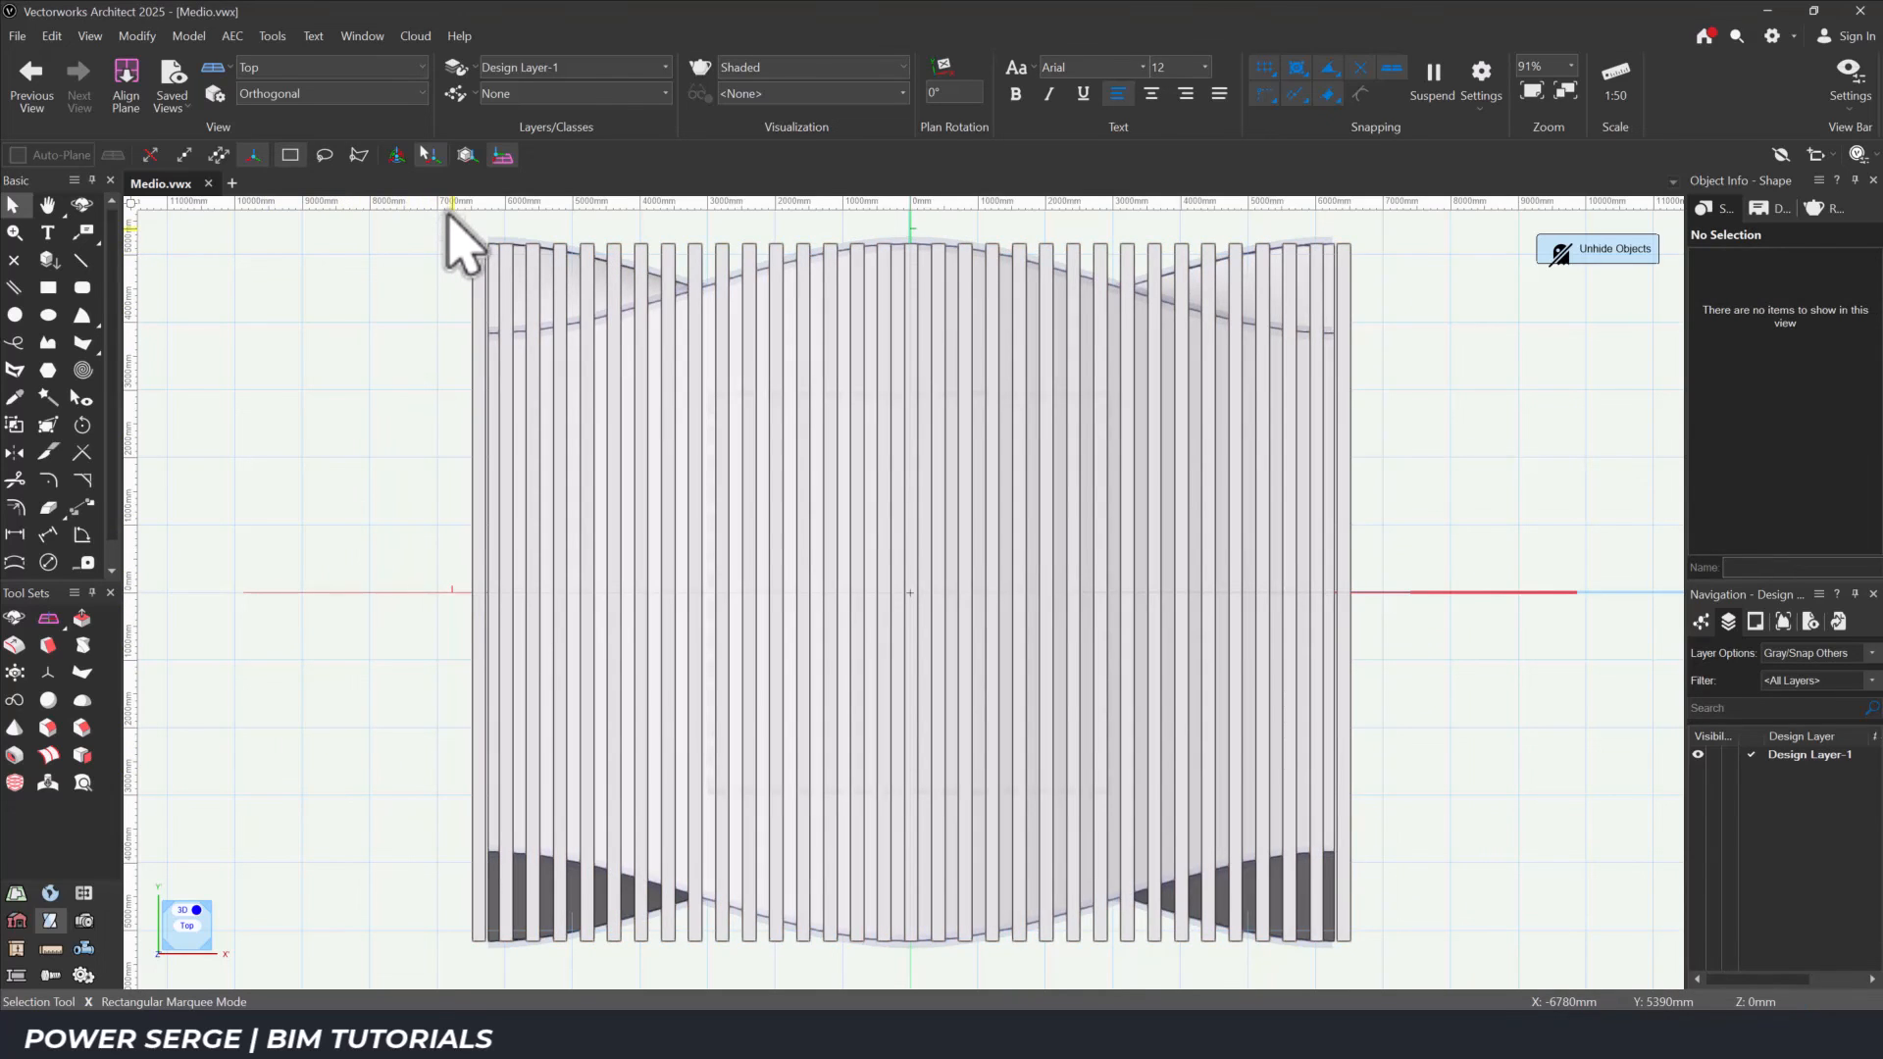
Subtract all the arrayed panels from the main wavy shell without retaining the subtracting objects, and deselect the result.
left_click_drag(451, 216, 1375, 953)
left_click(787, 490, "shift")
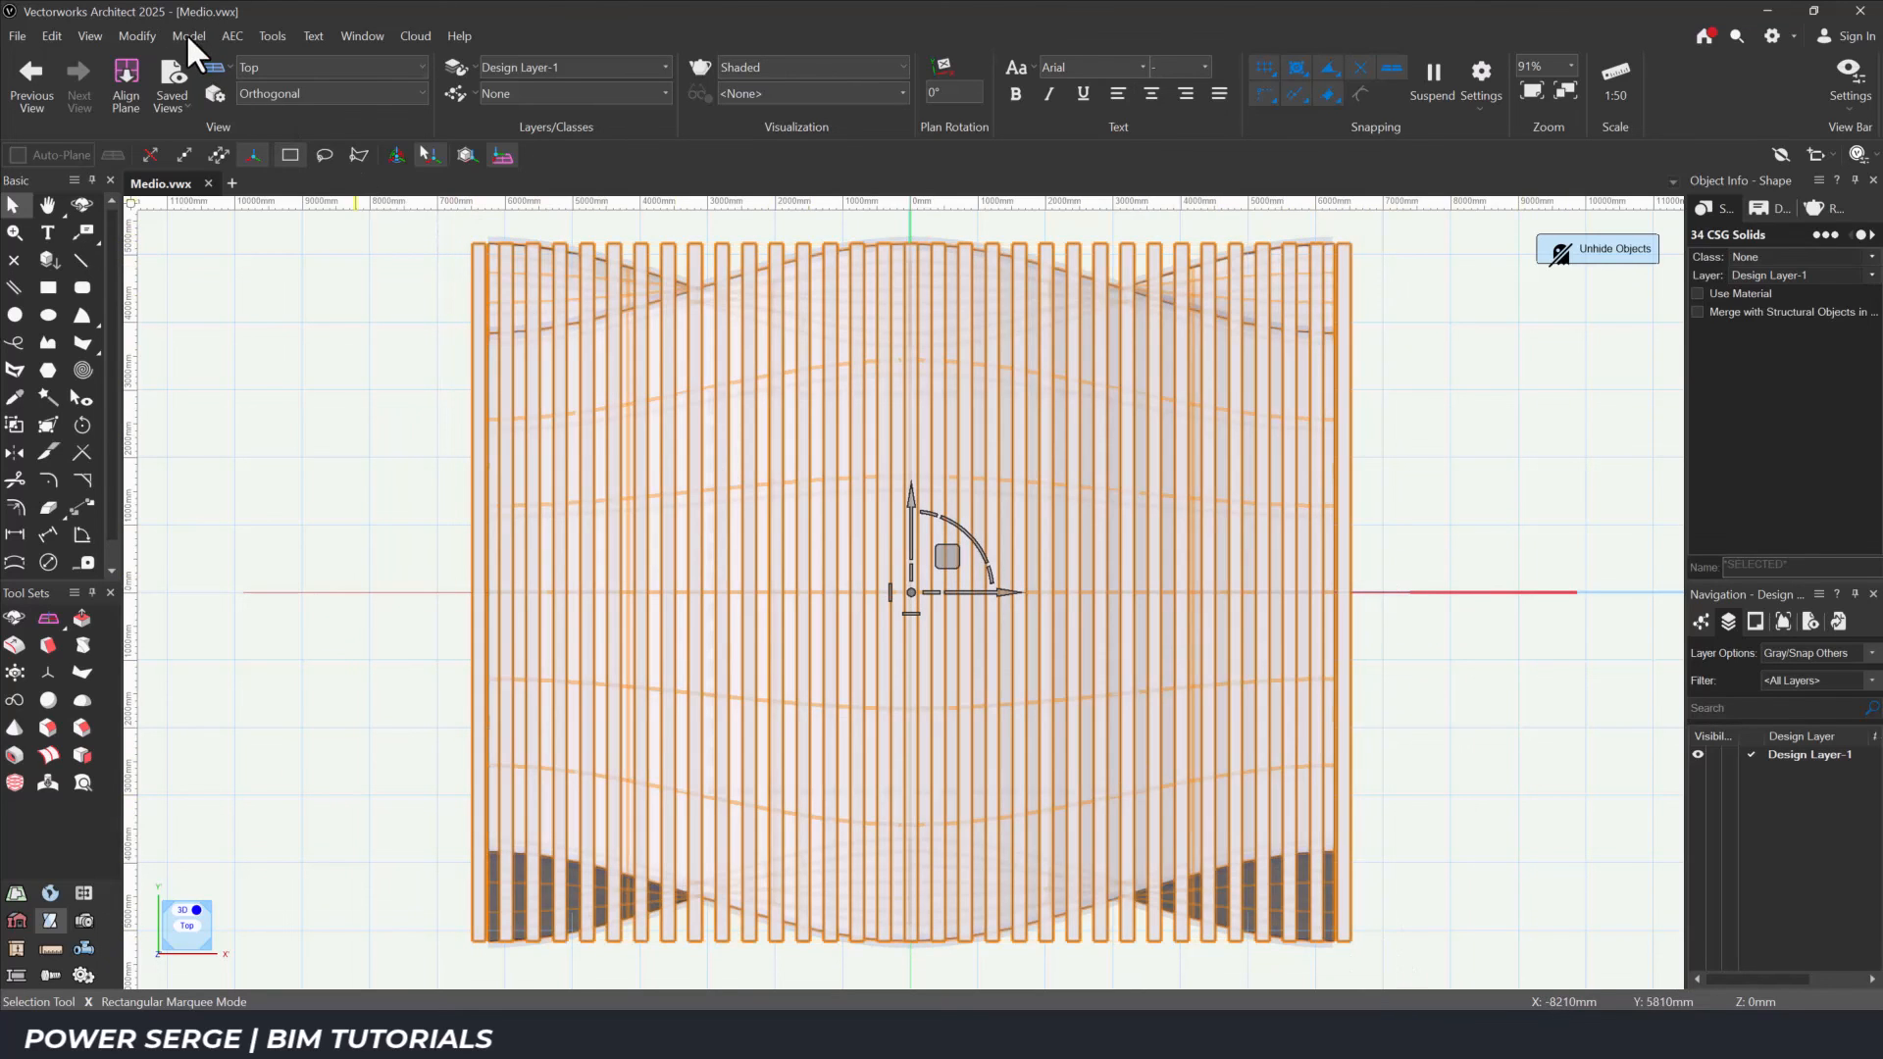
left_click(188, 35)
left_click(244, 86)
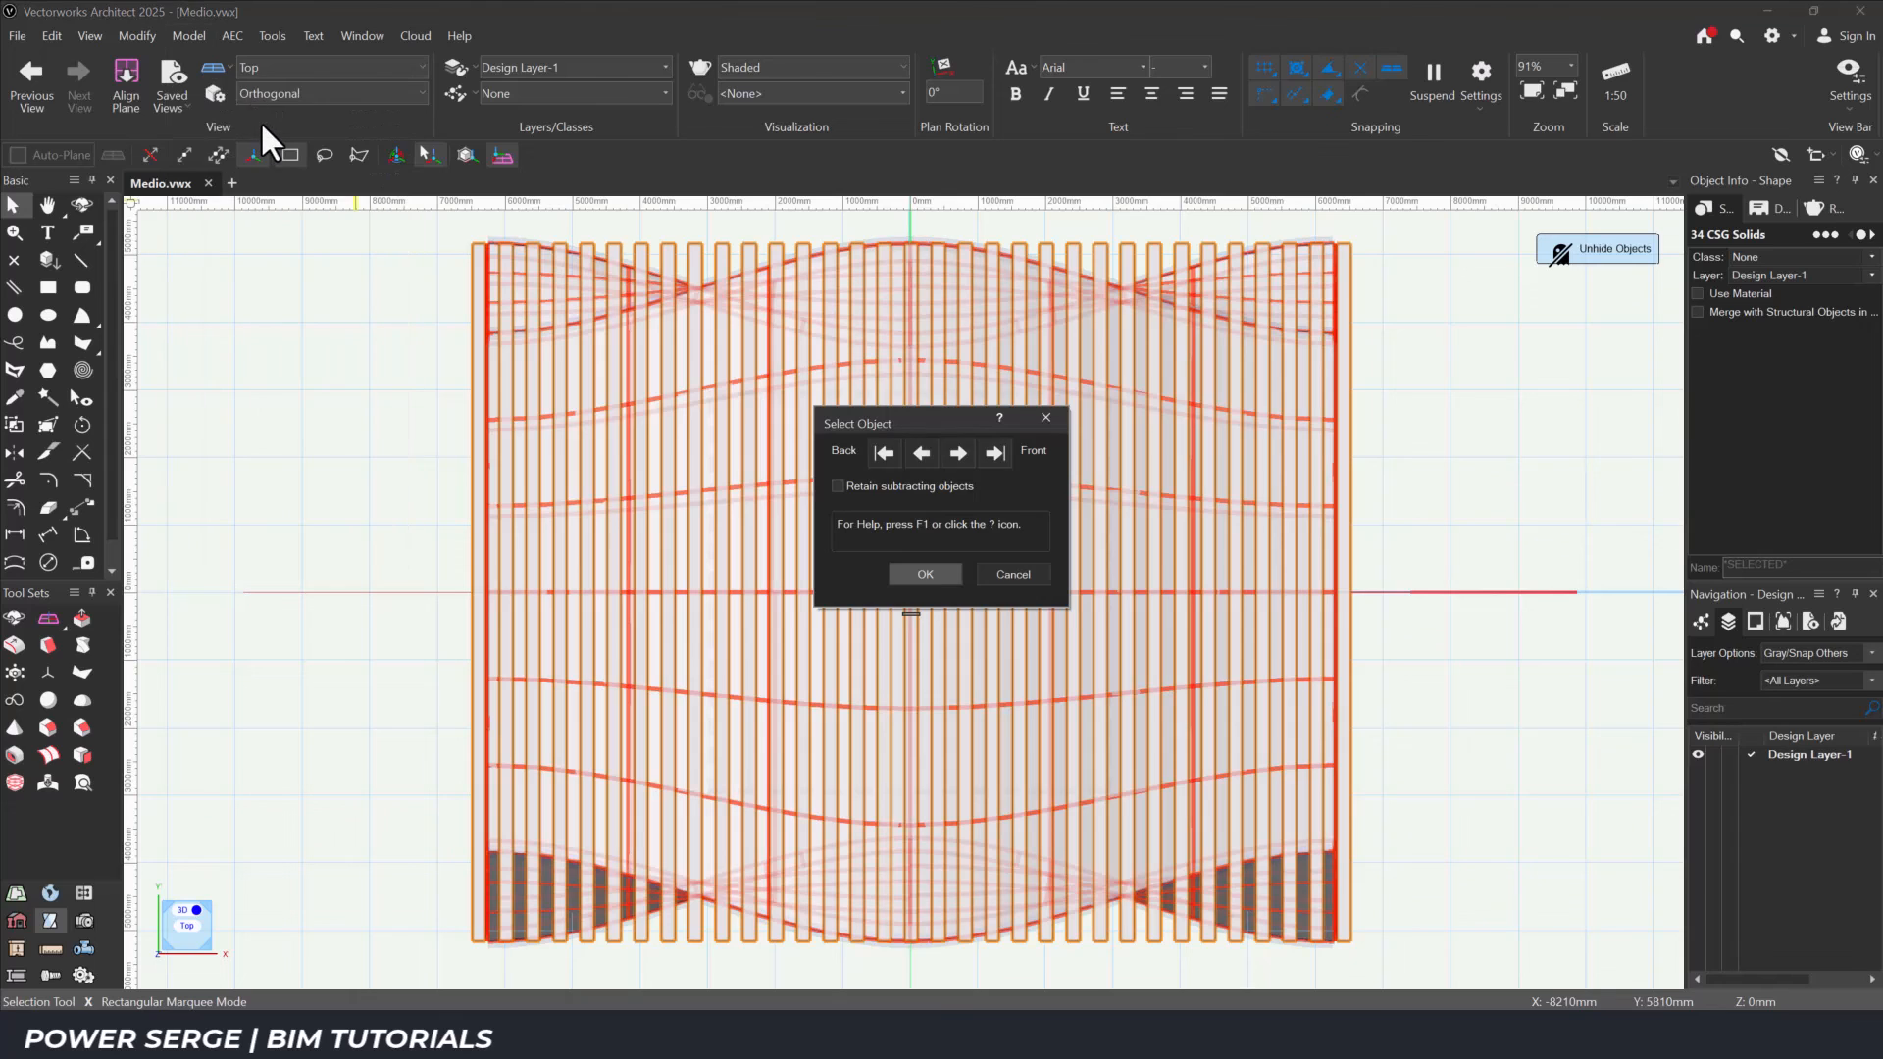
left_click(933, 574)
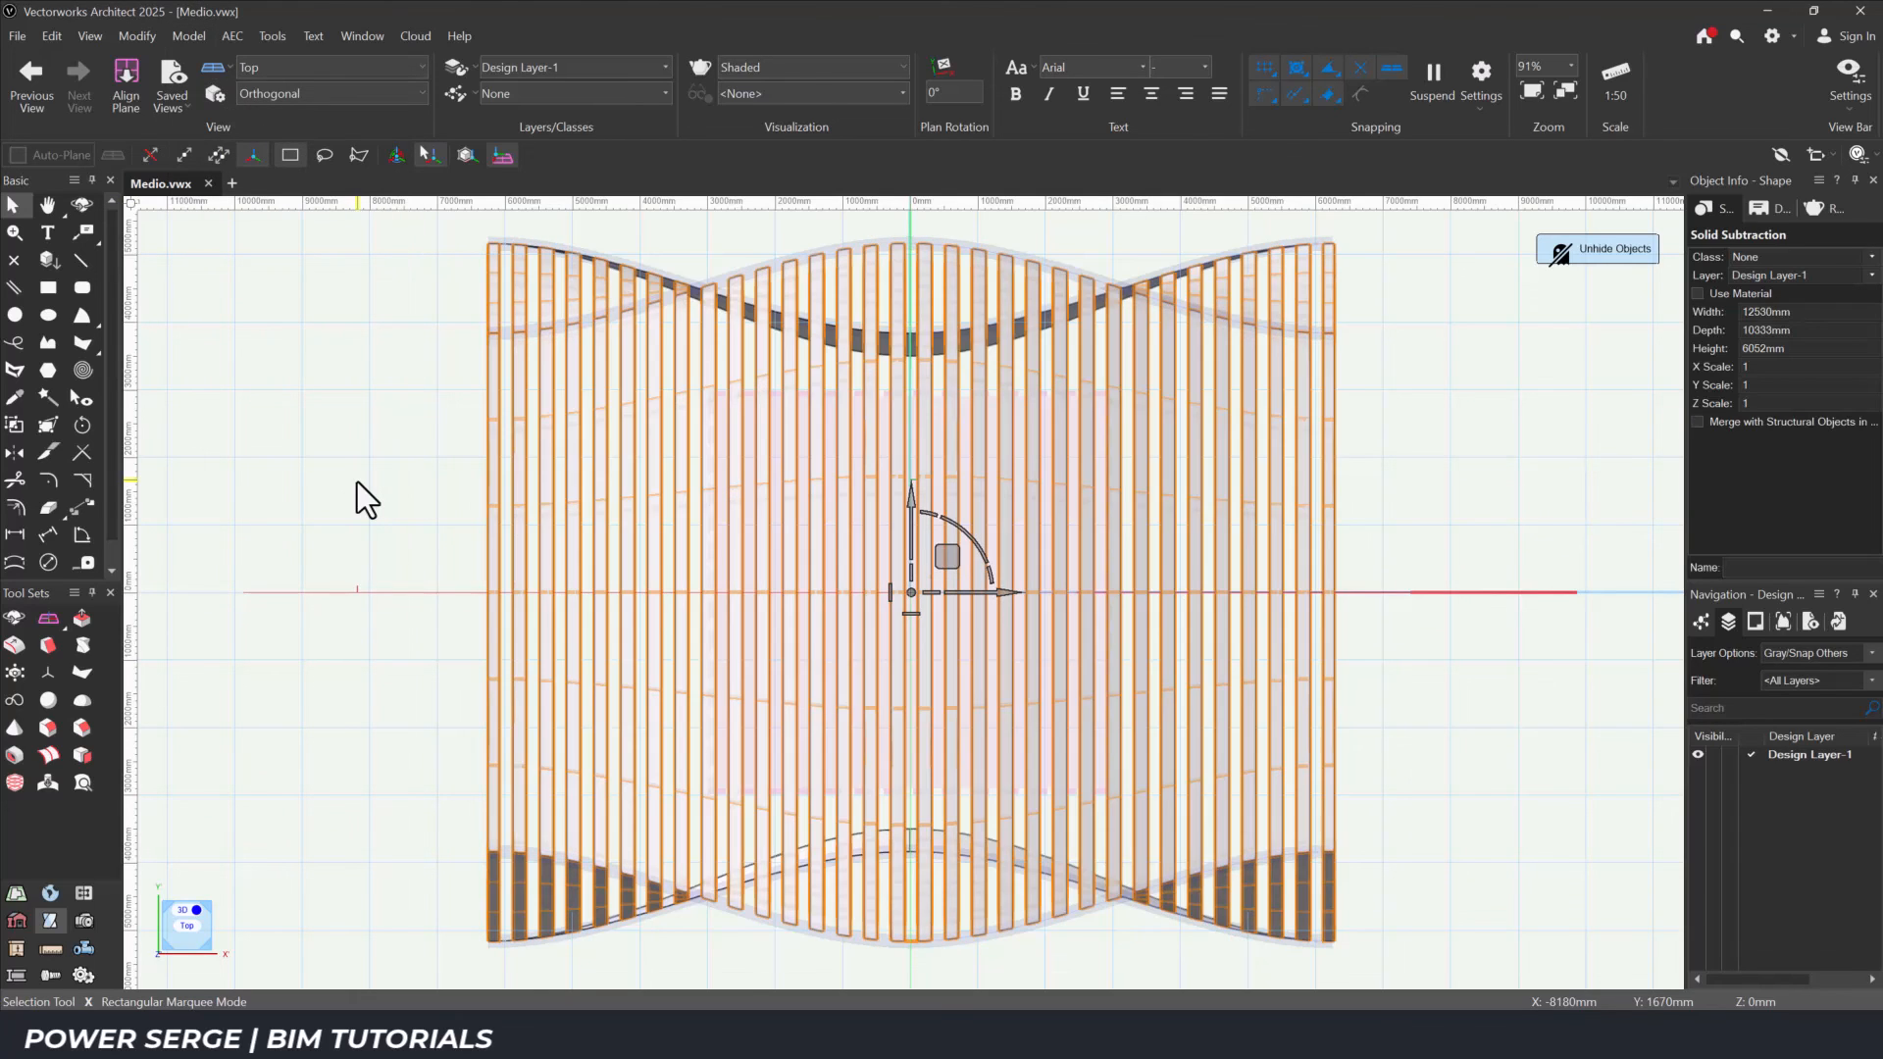
left_click(357, 480)
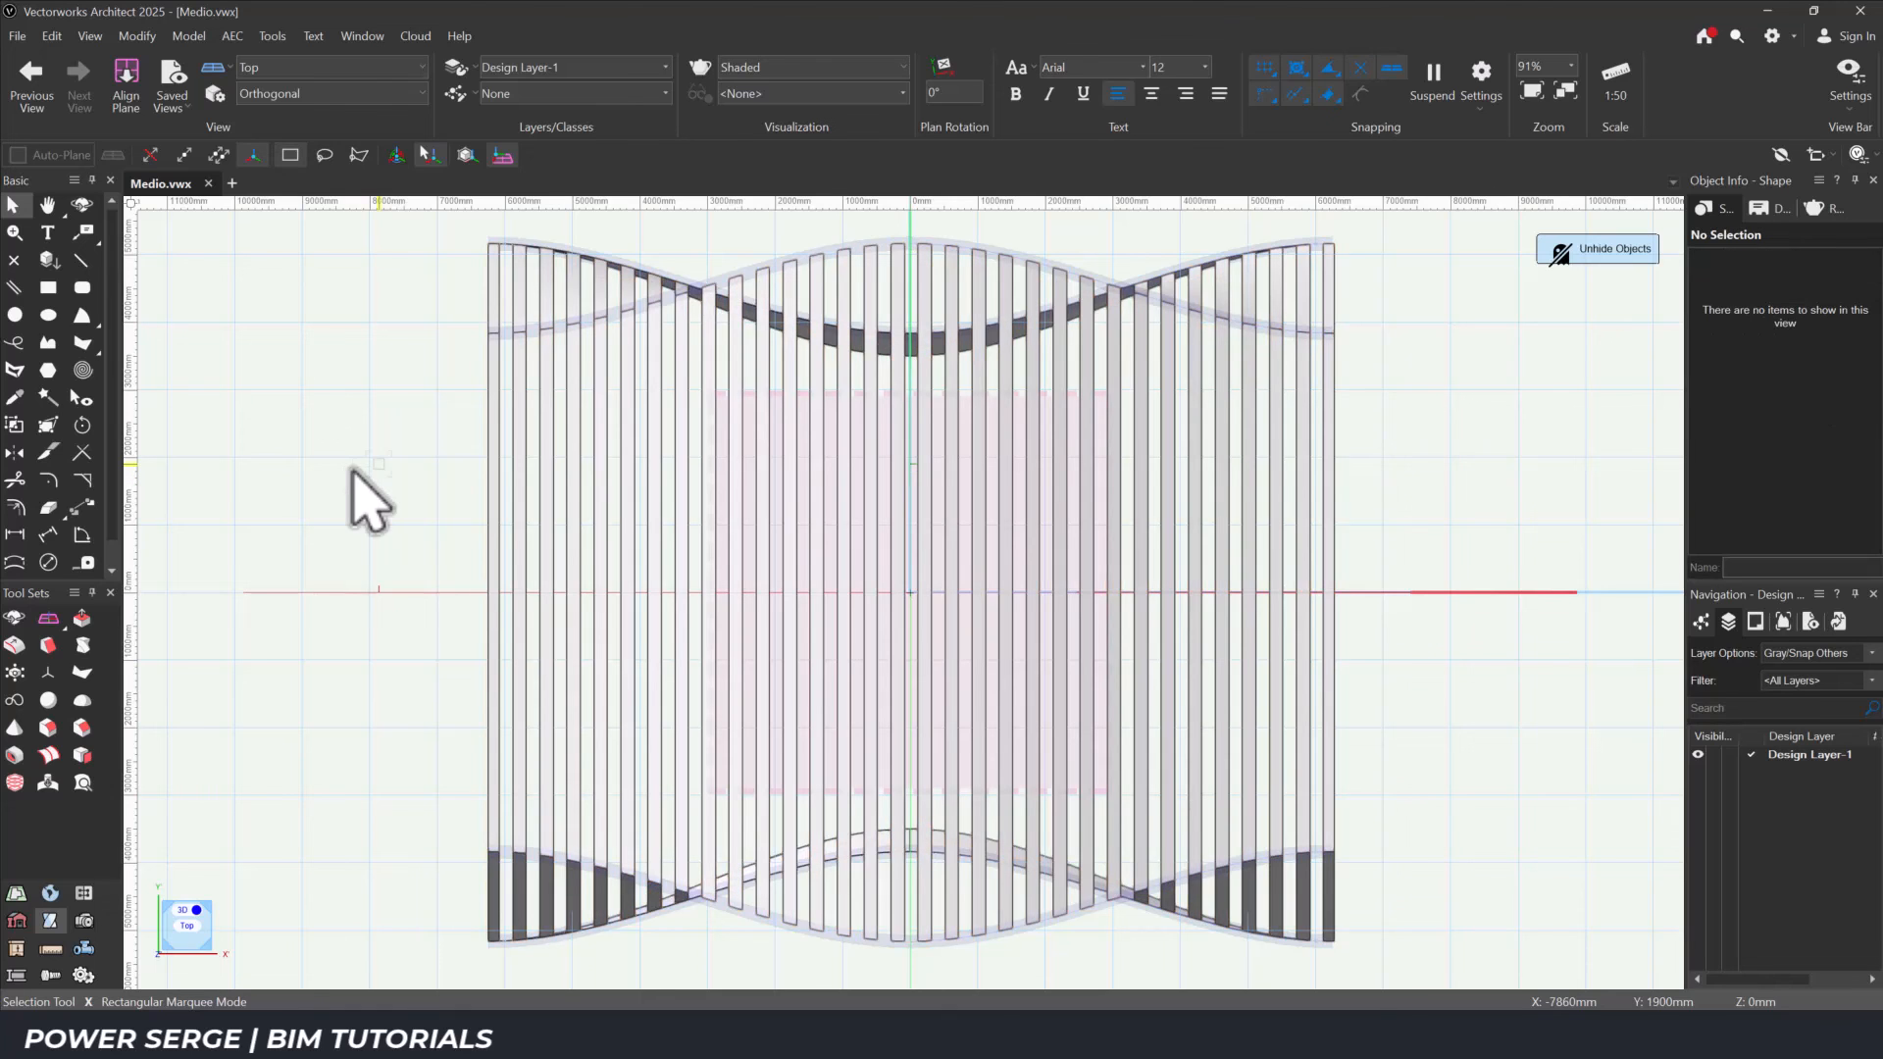
Set the view to Left Isometric and unhide all hidden objects around the slatted shell.
left_click(182, 914)
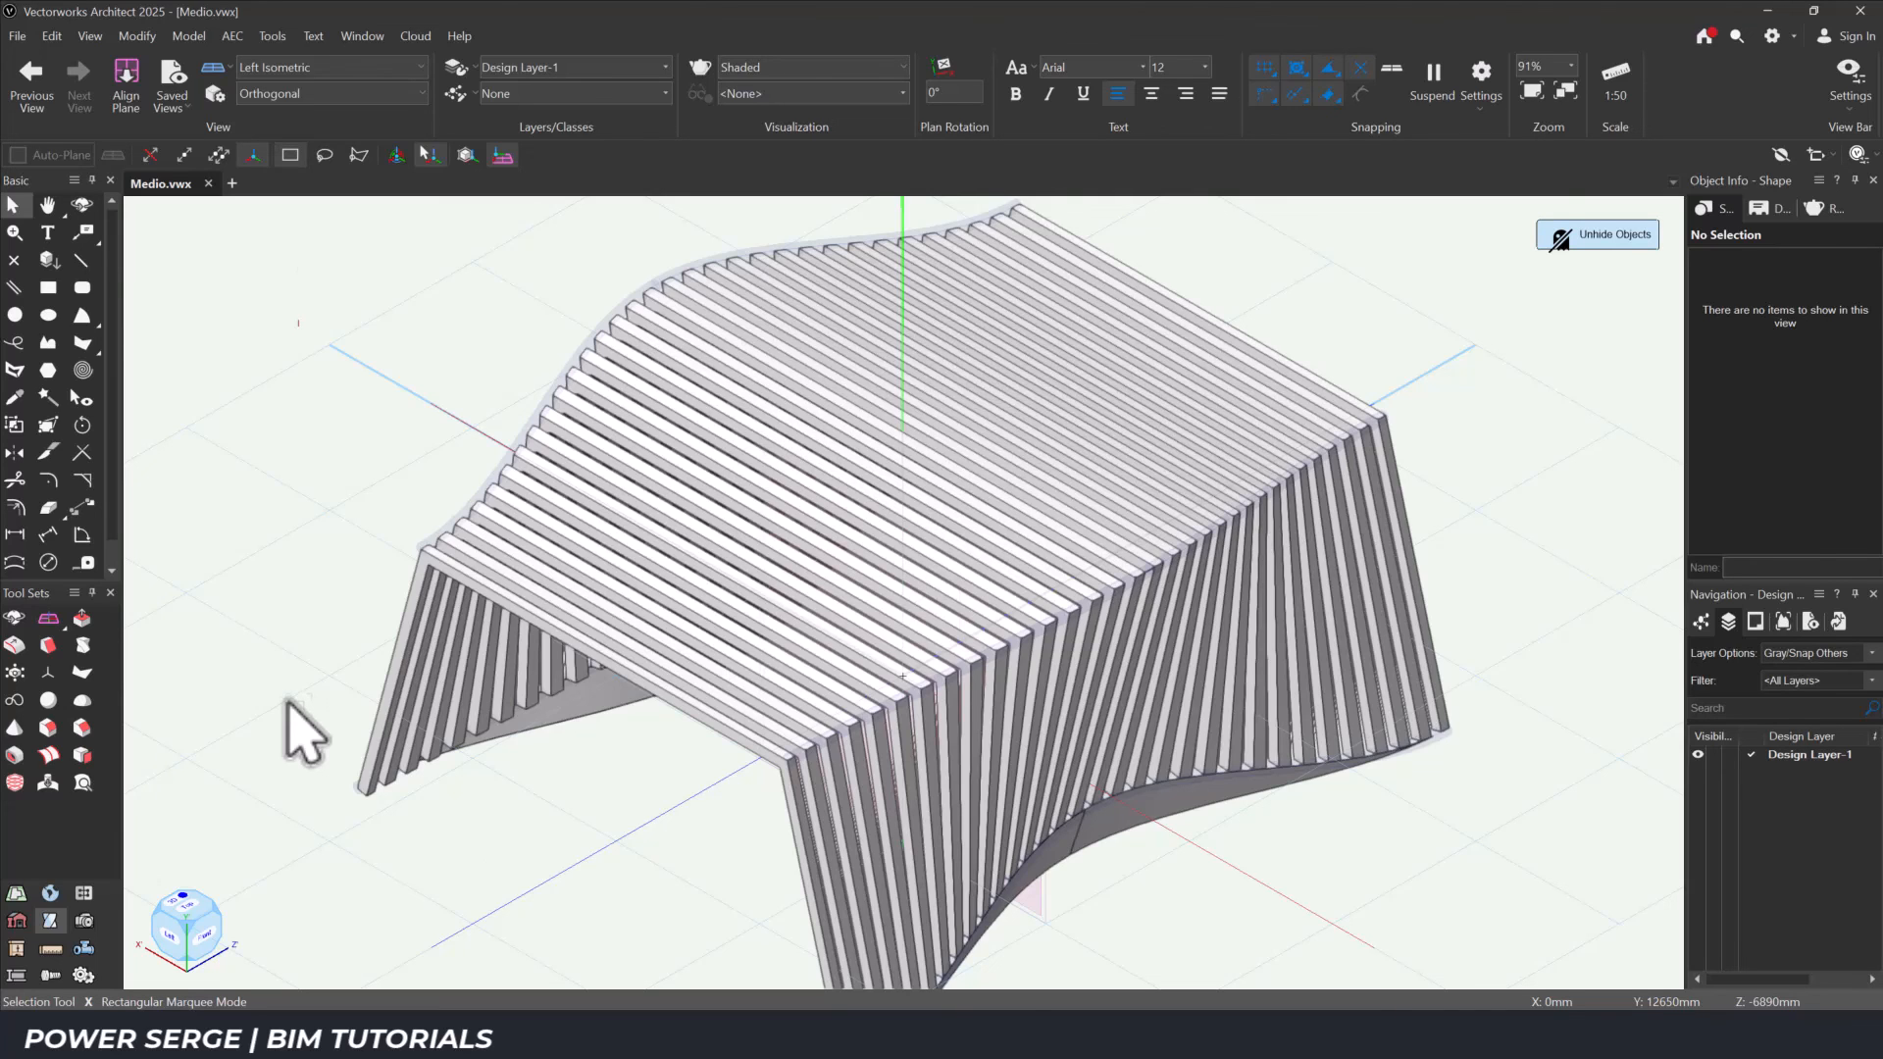
scroll(304, 731, "down", 2)
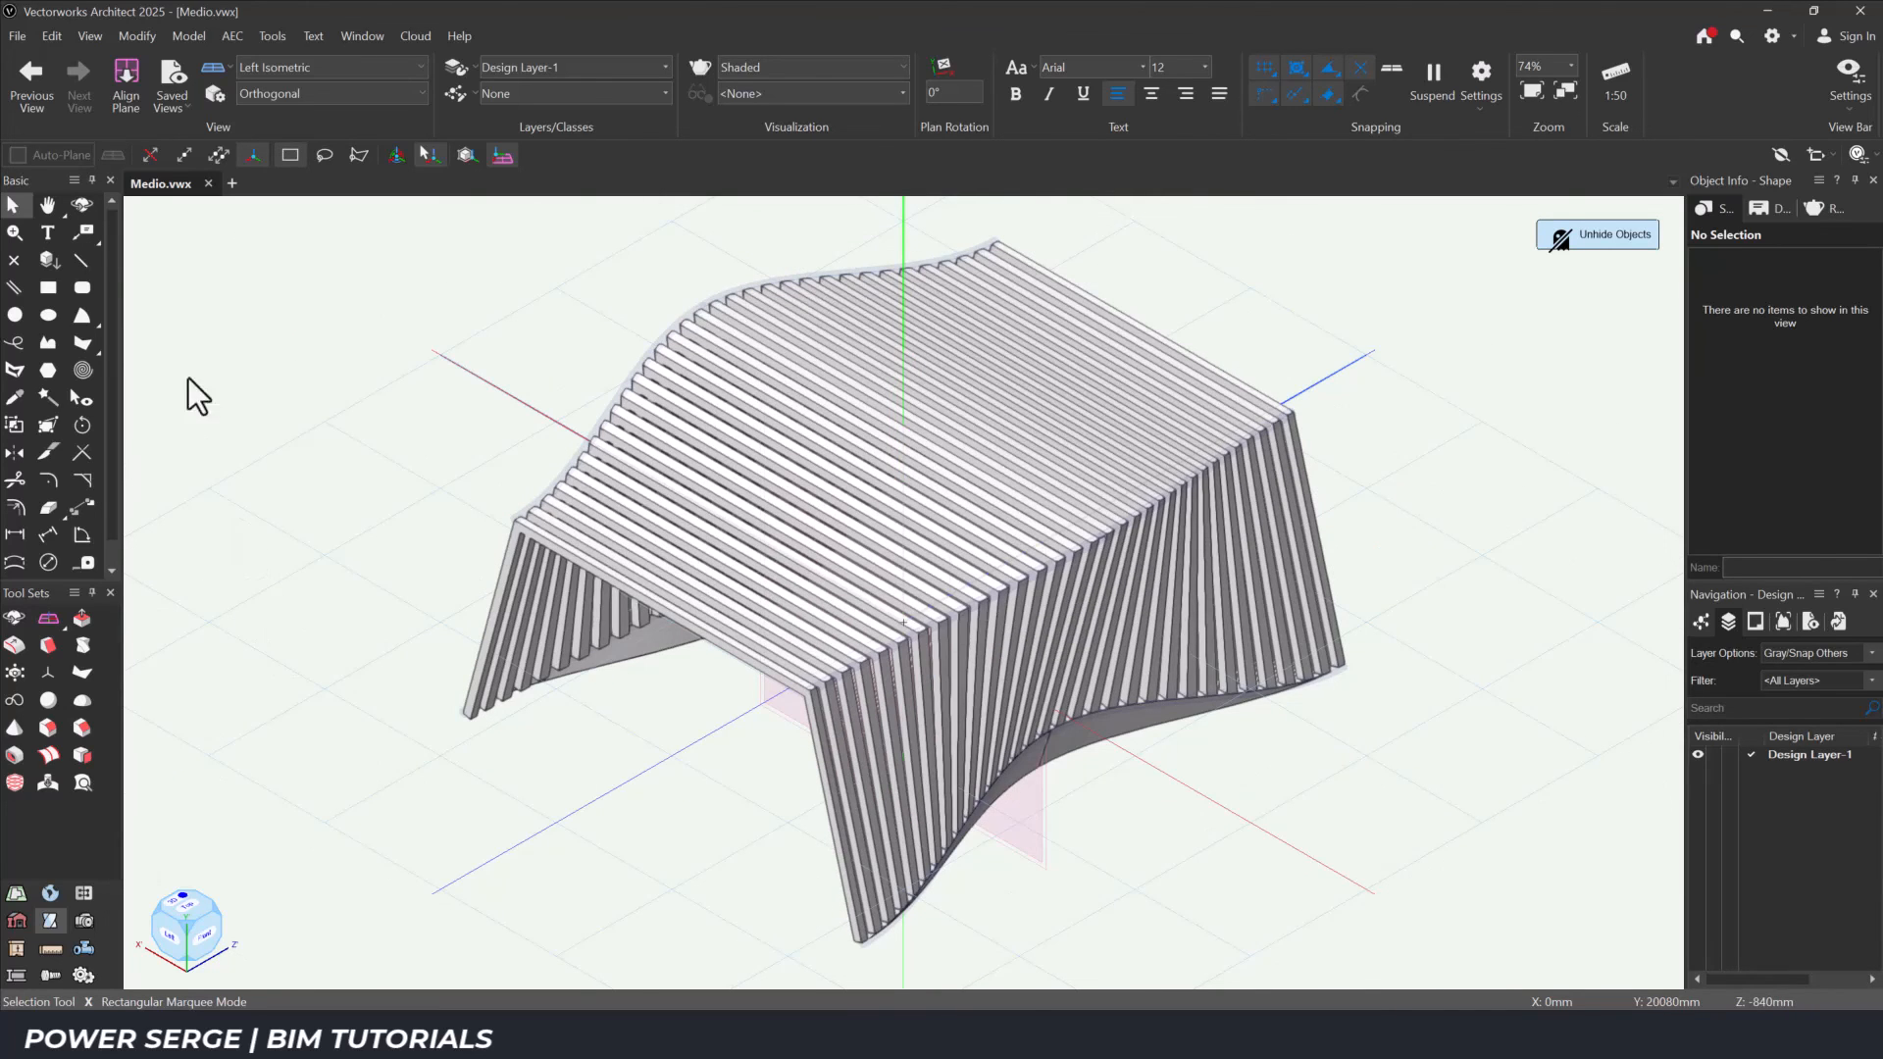
left_click(84, 39)
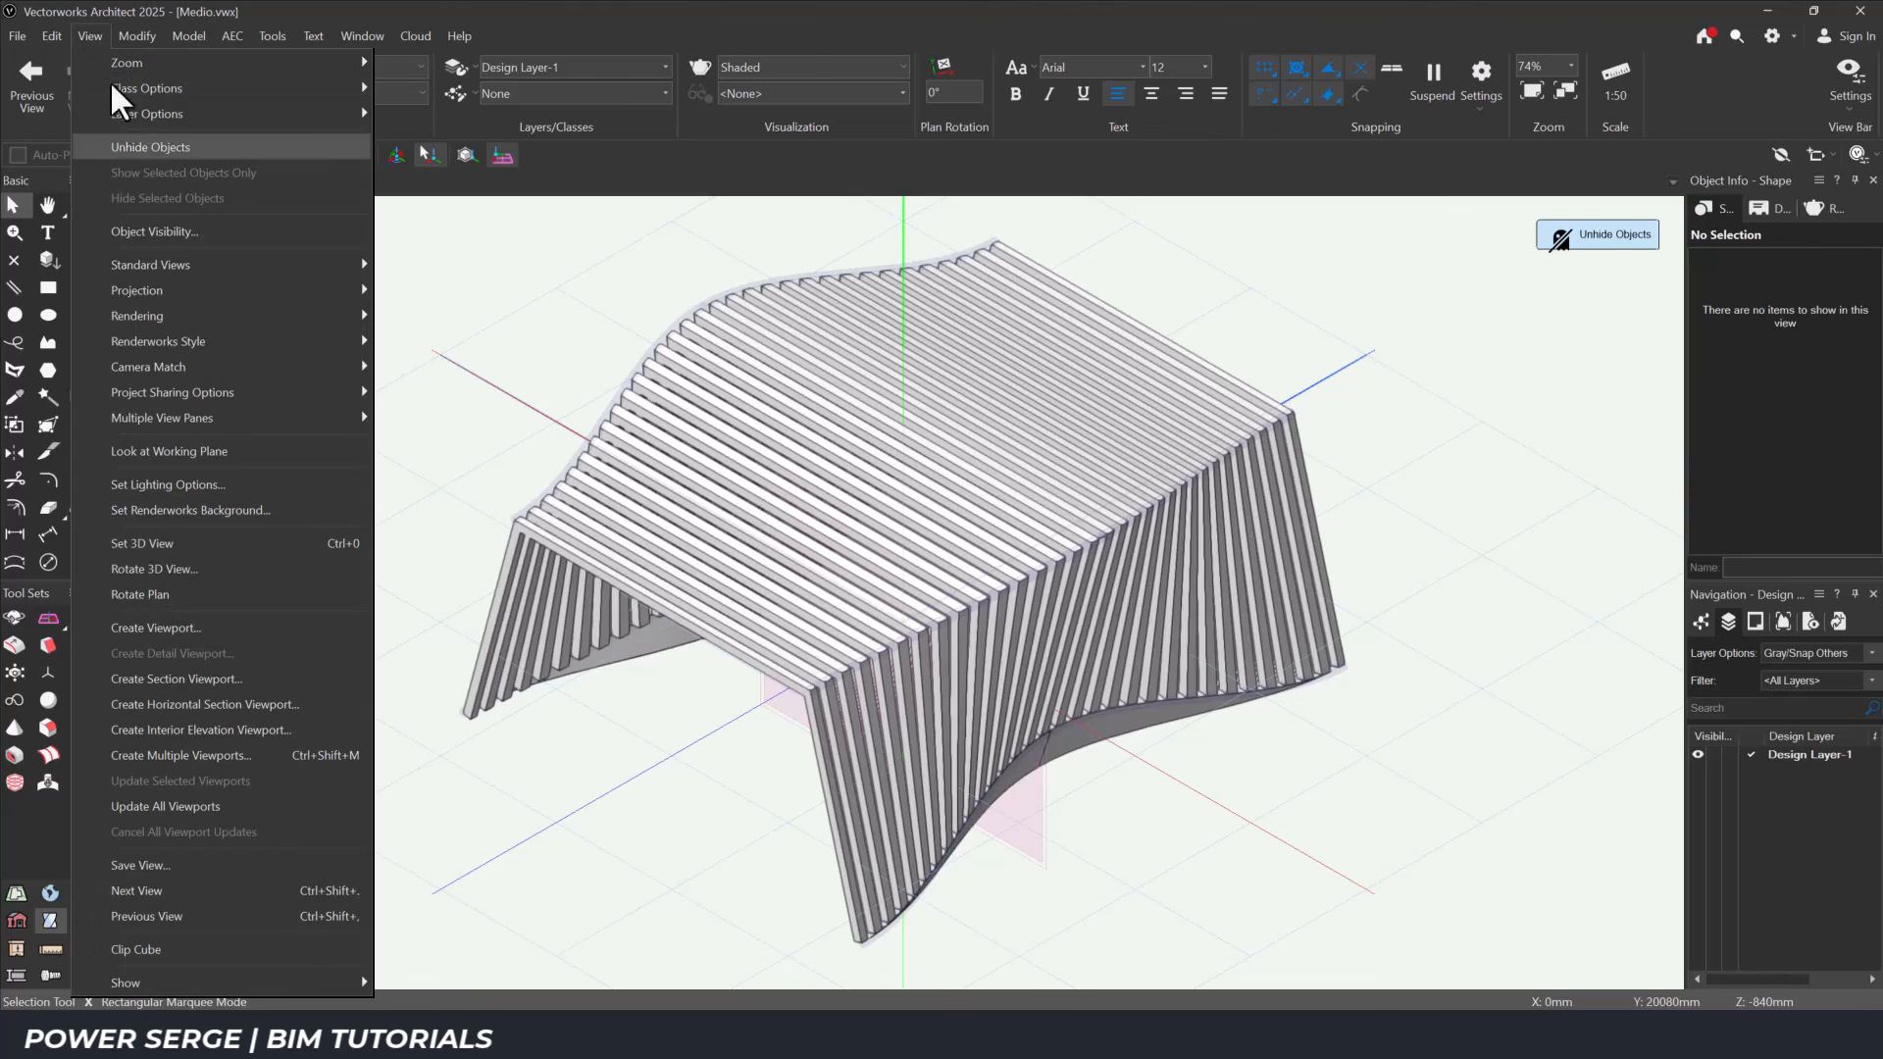
left_click(150, 147)
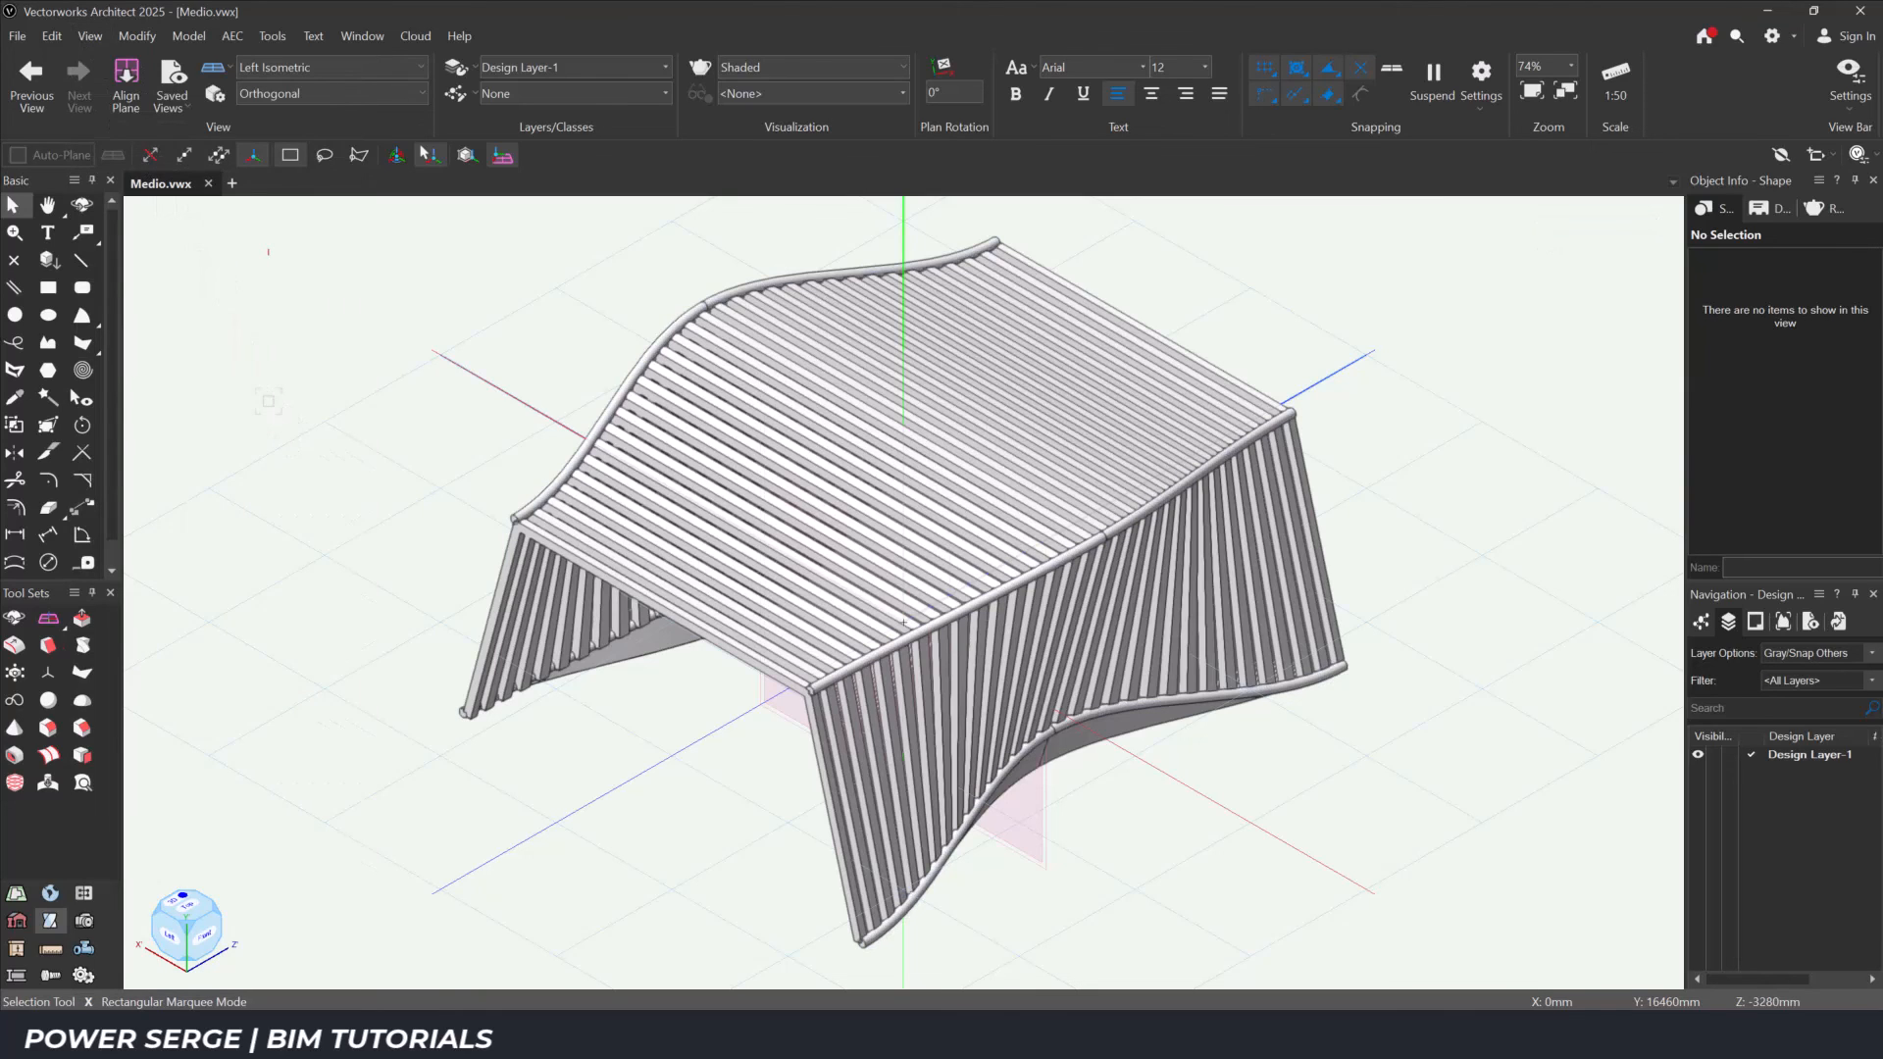